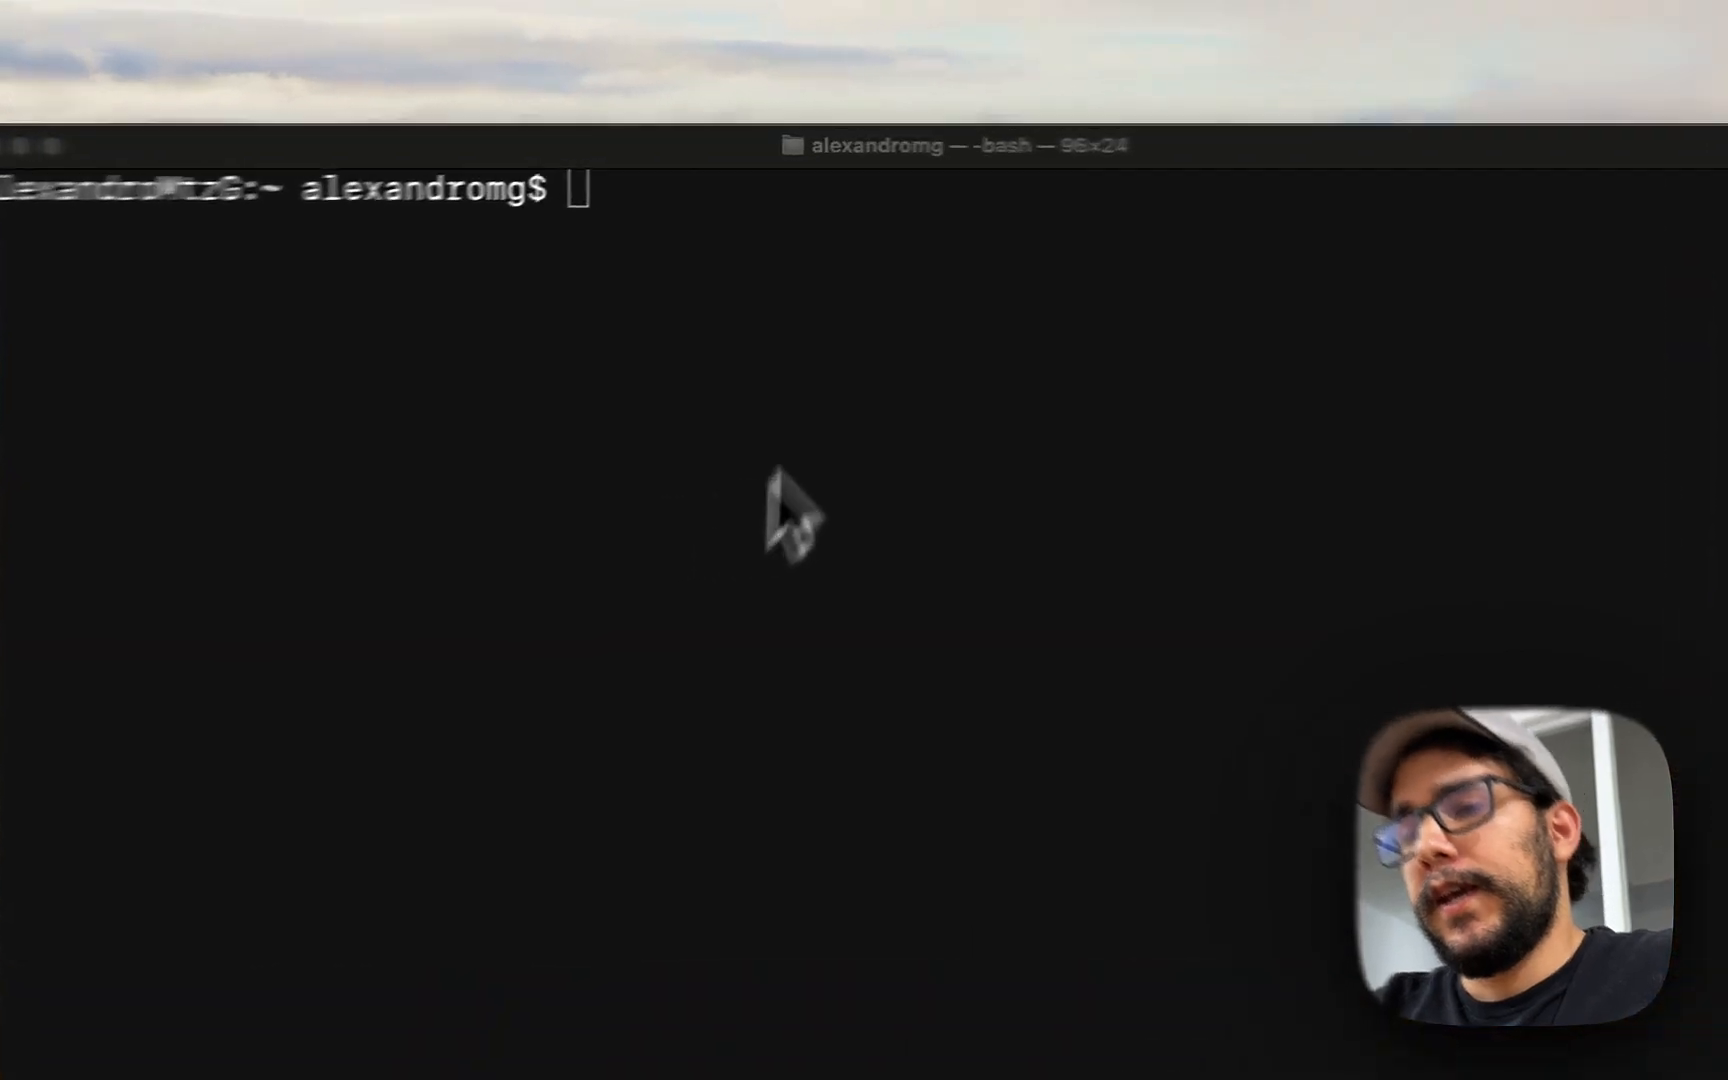
- Clone the saasrock repository into a flysupa folder, fixing the mistyped first attempt, and cd into it
type("git clone https:")
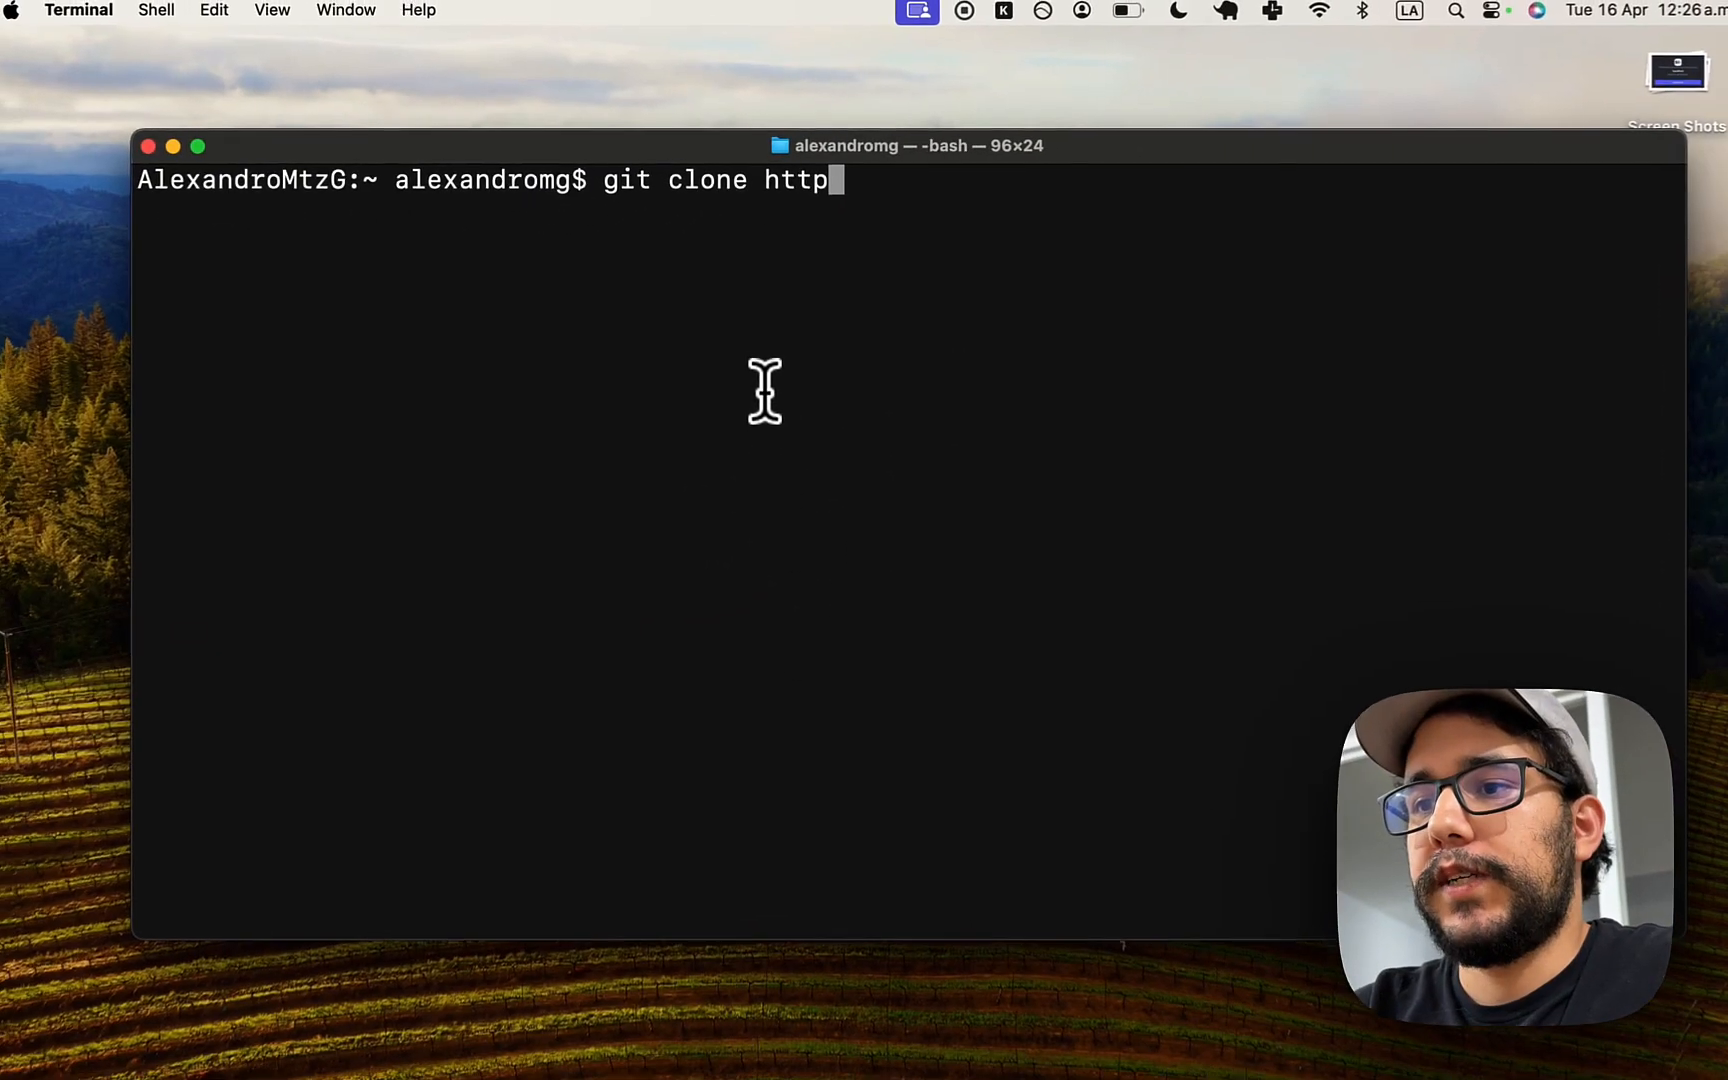
type("//")
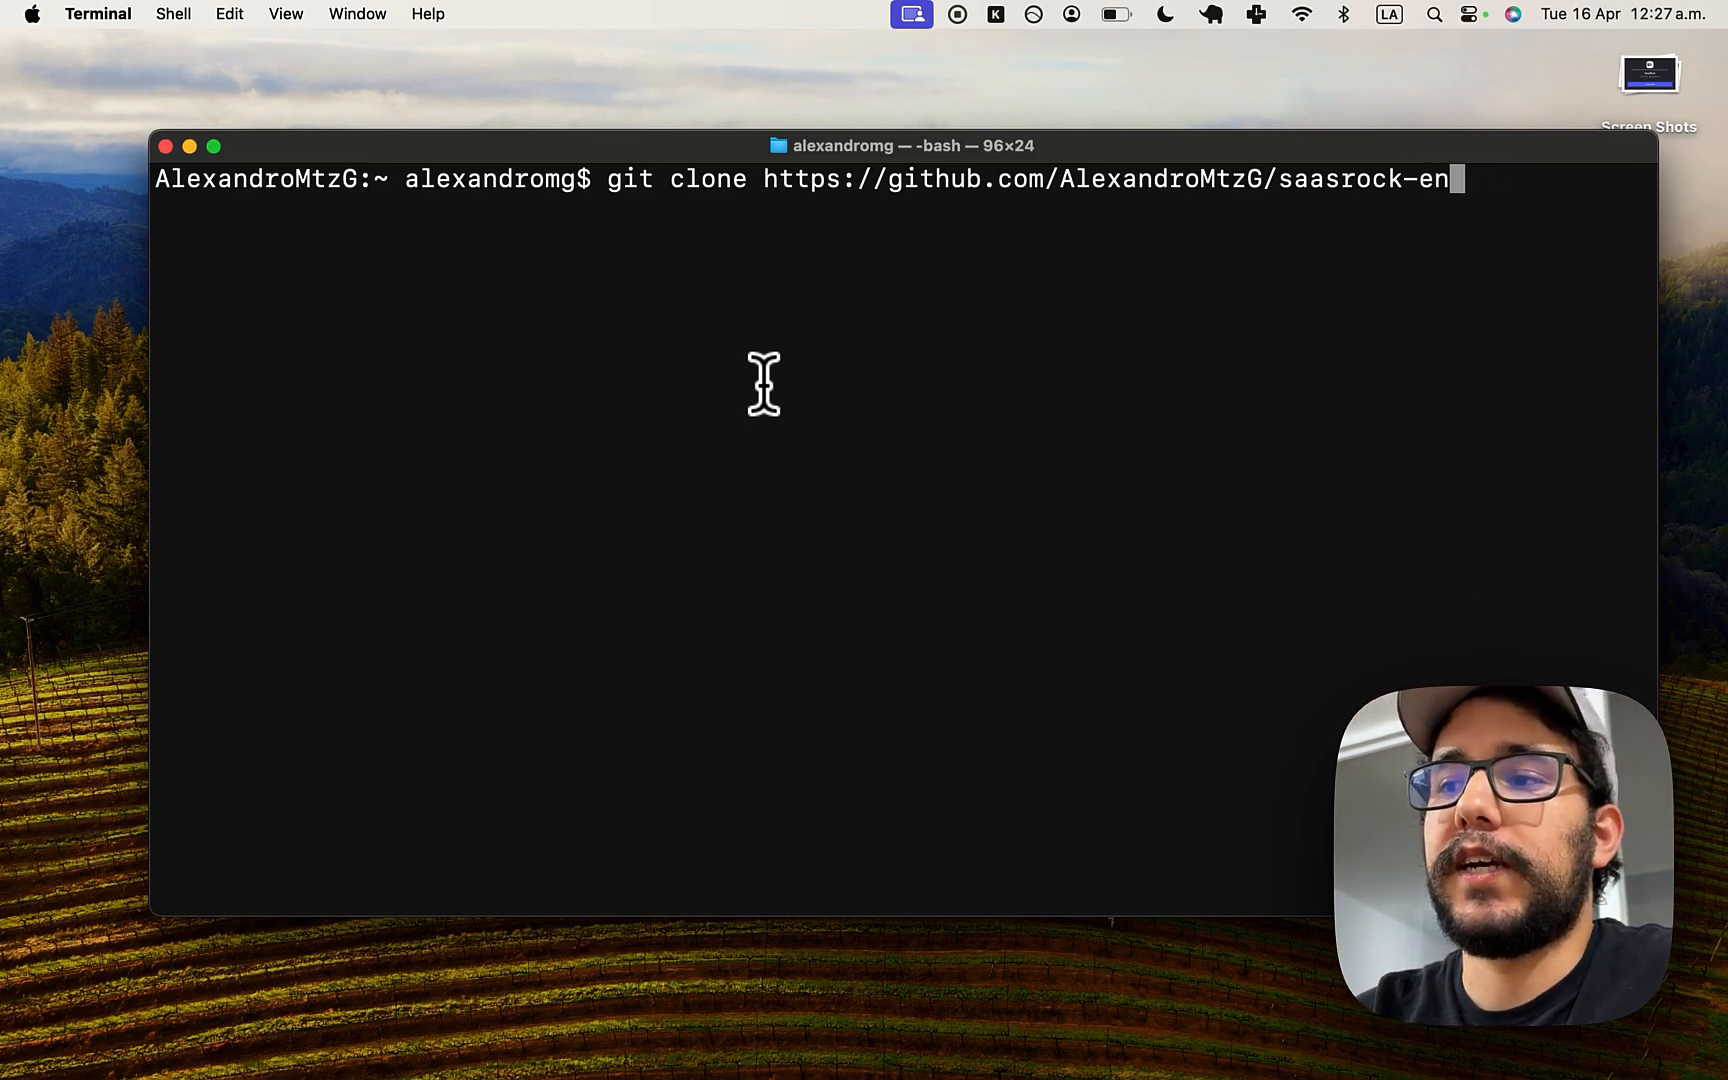
key("Return")
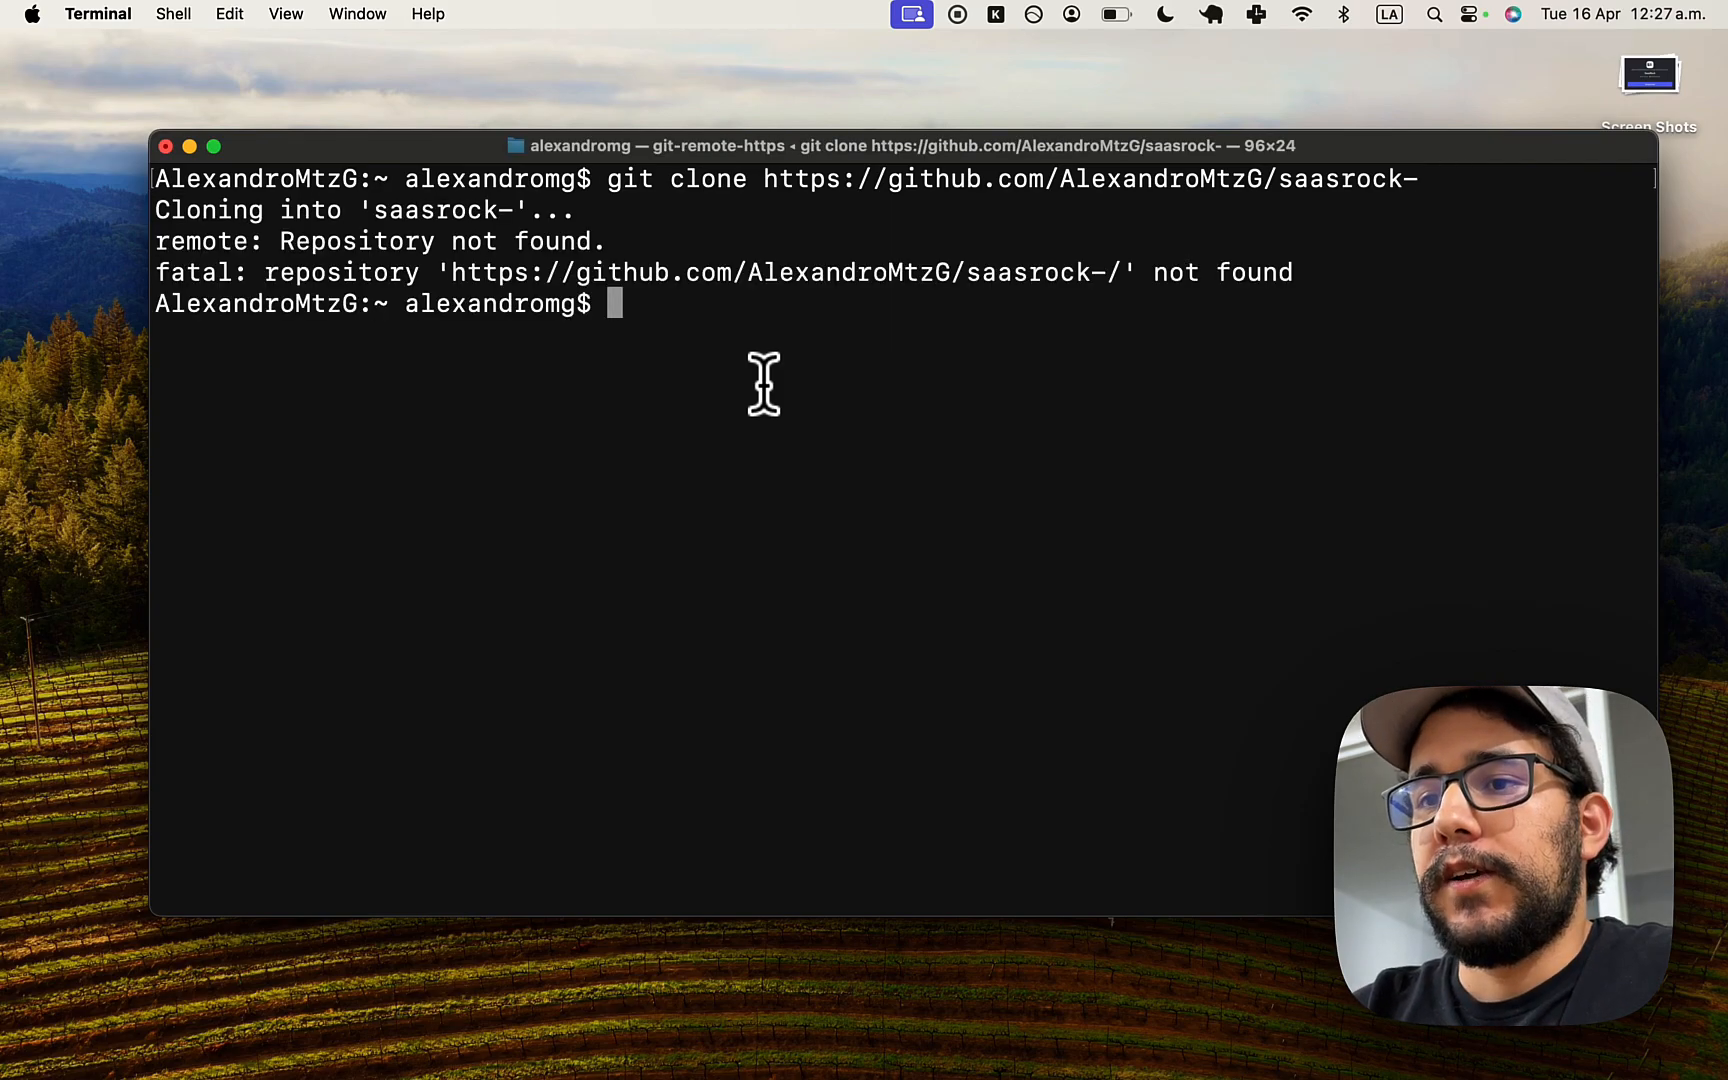
key("Up")
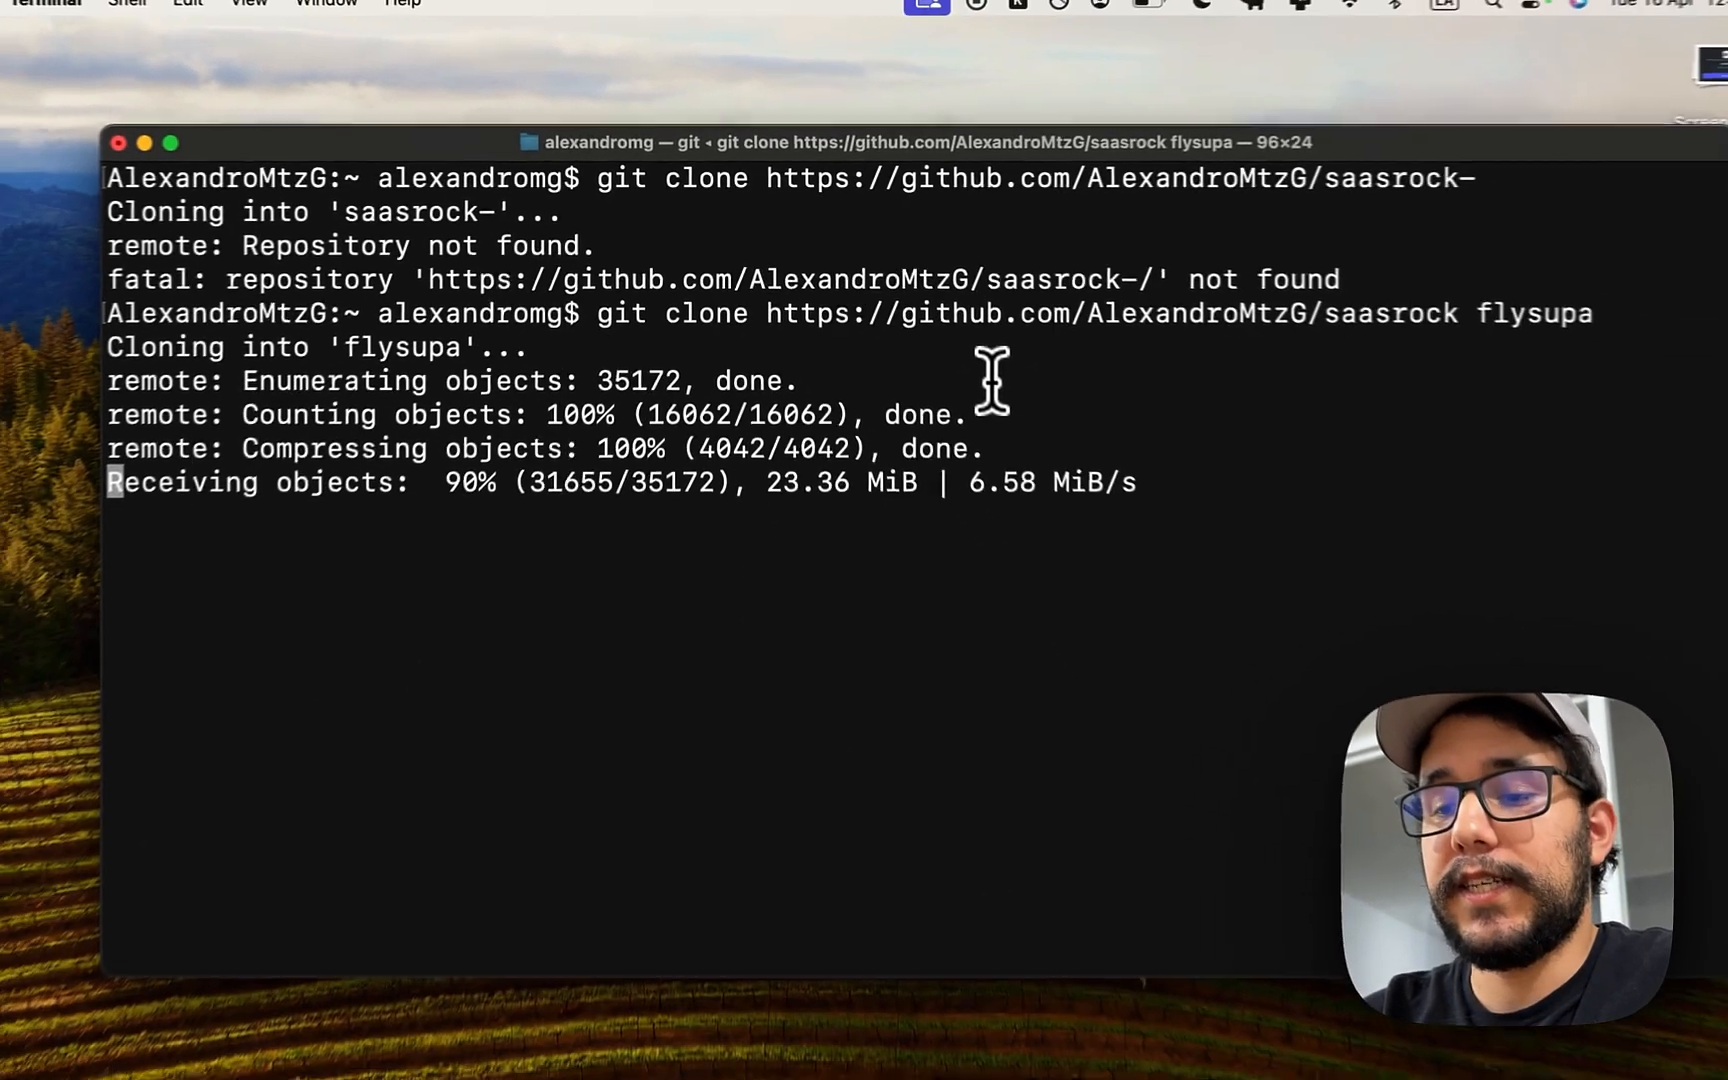
type("cd")
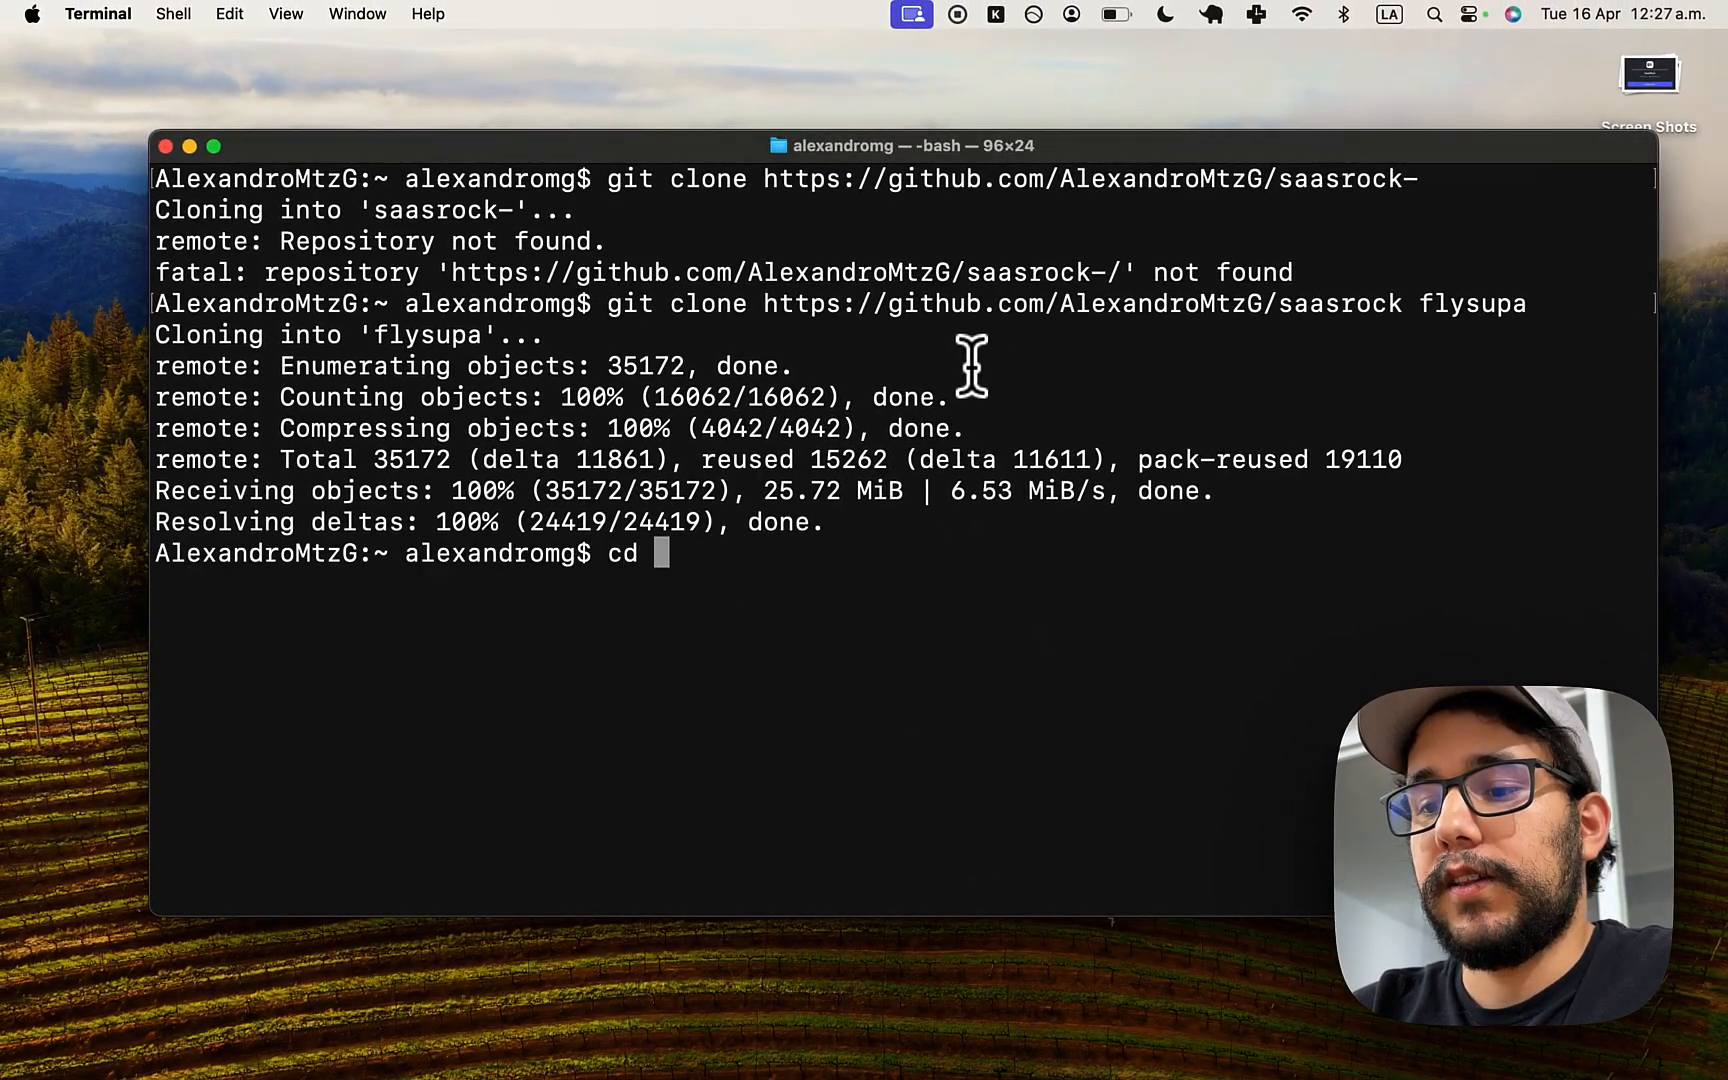
key("Return")
- Install flysupa's npm dependencies (1591 packages) and open the folder in VS Code with code
type("npm i")
key("Return")
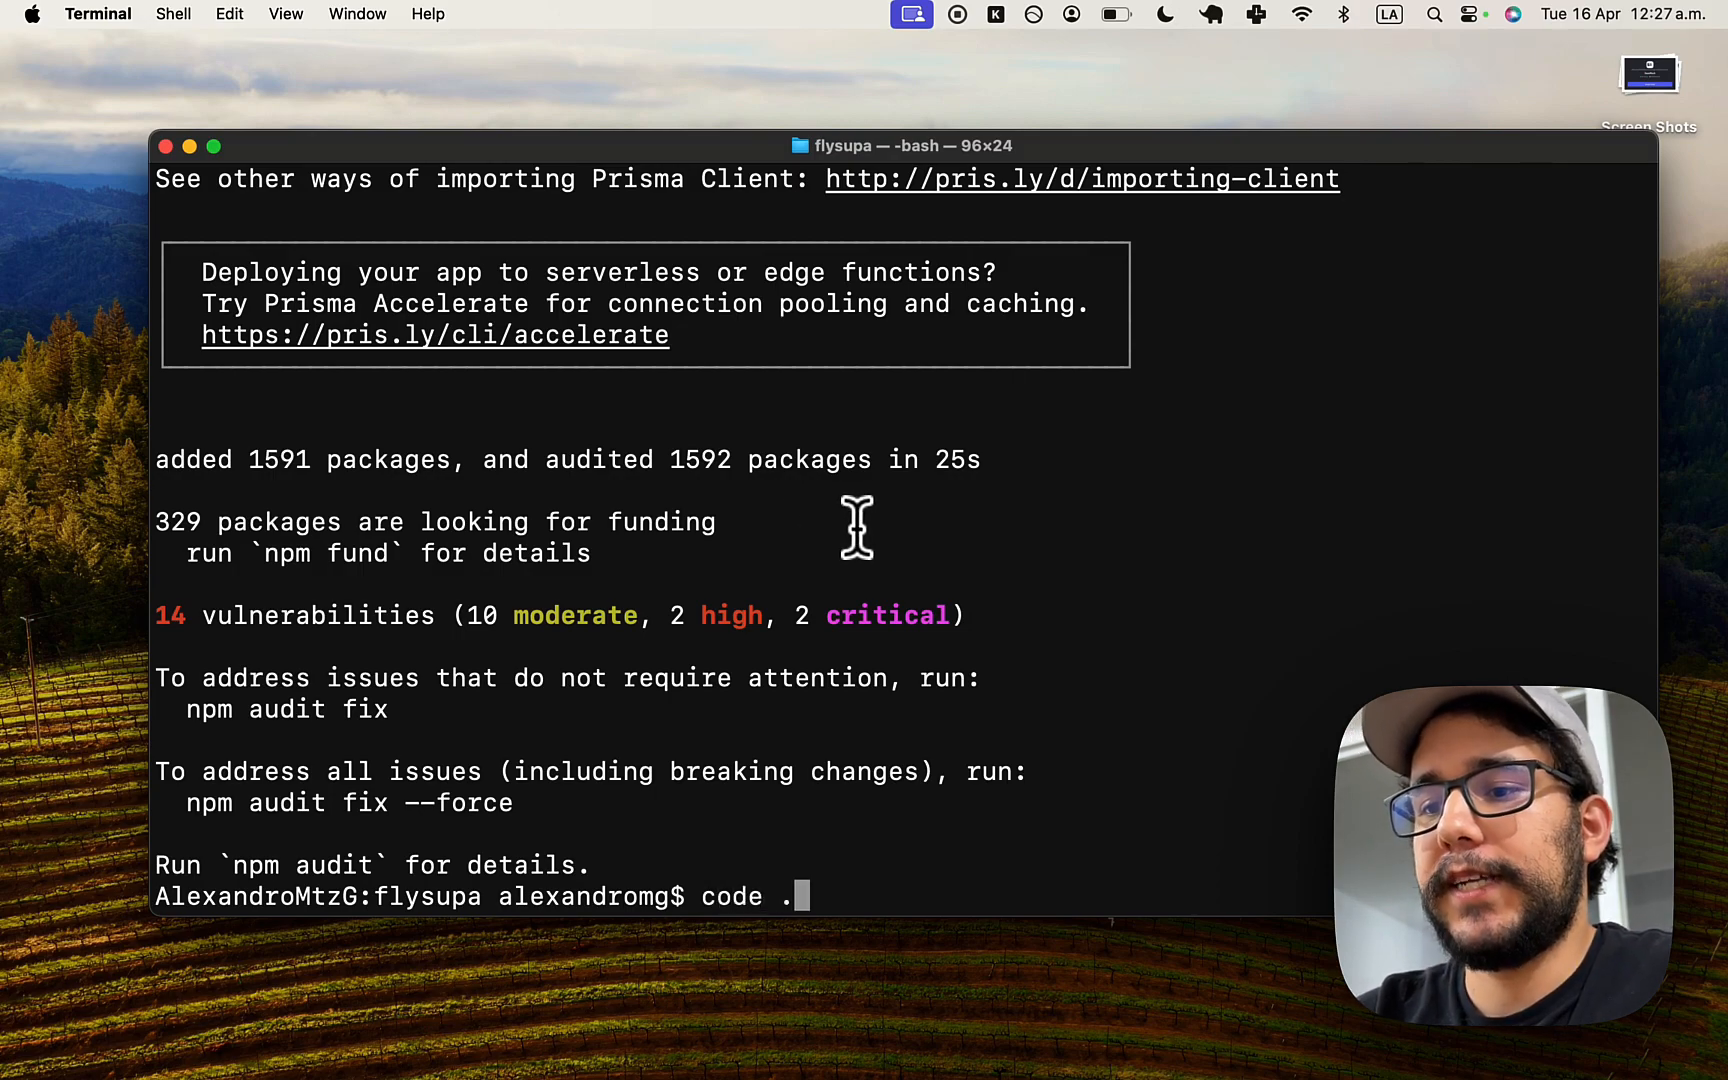
key("Return")
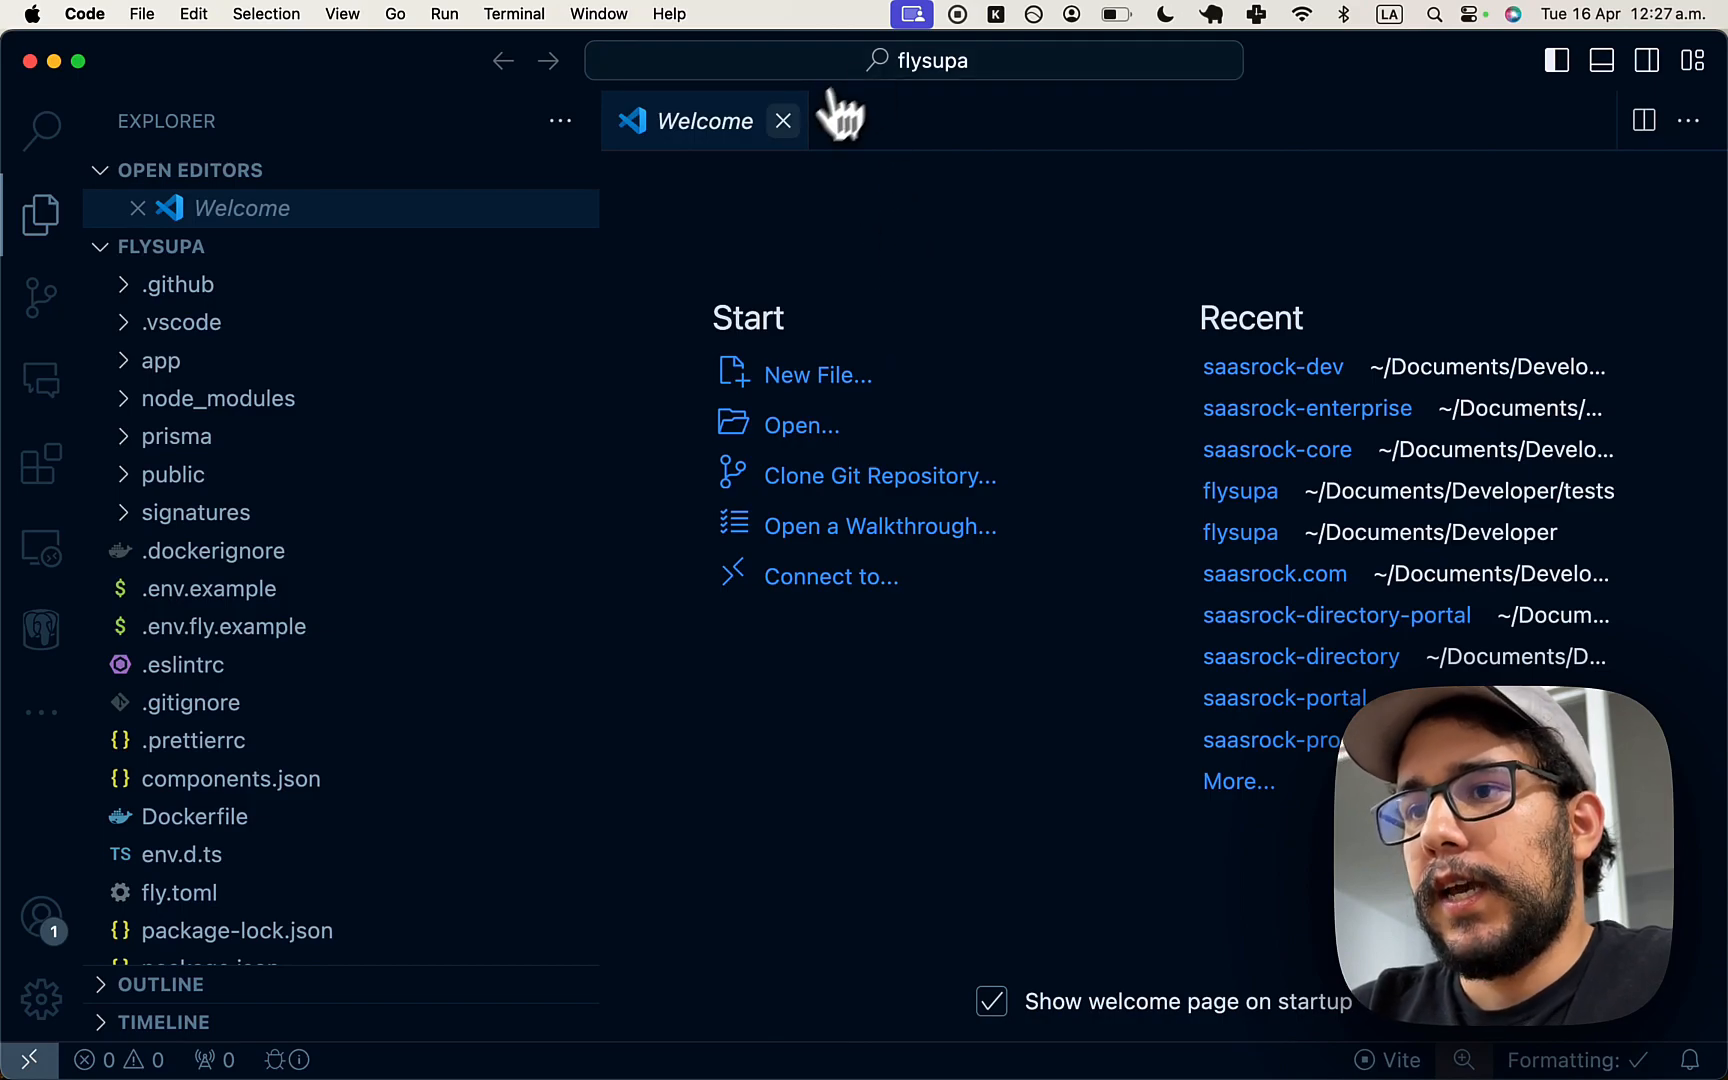
- Close the Welcome page, stop the Vite dev server, clear the terminal and view .env.example
left_click(783, 121)
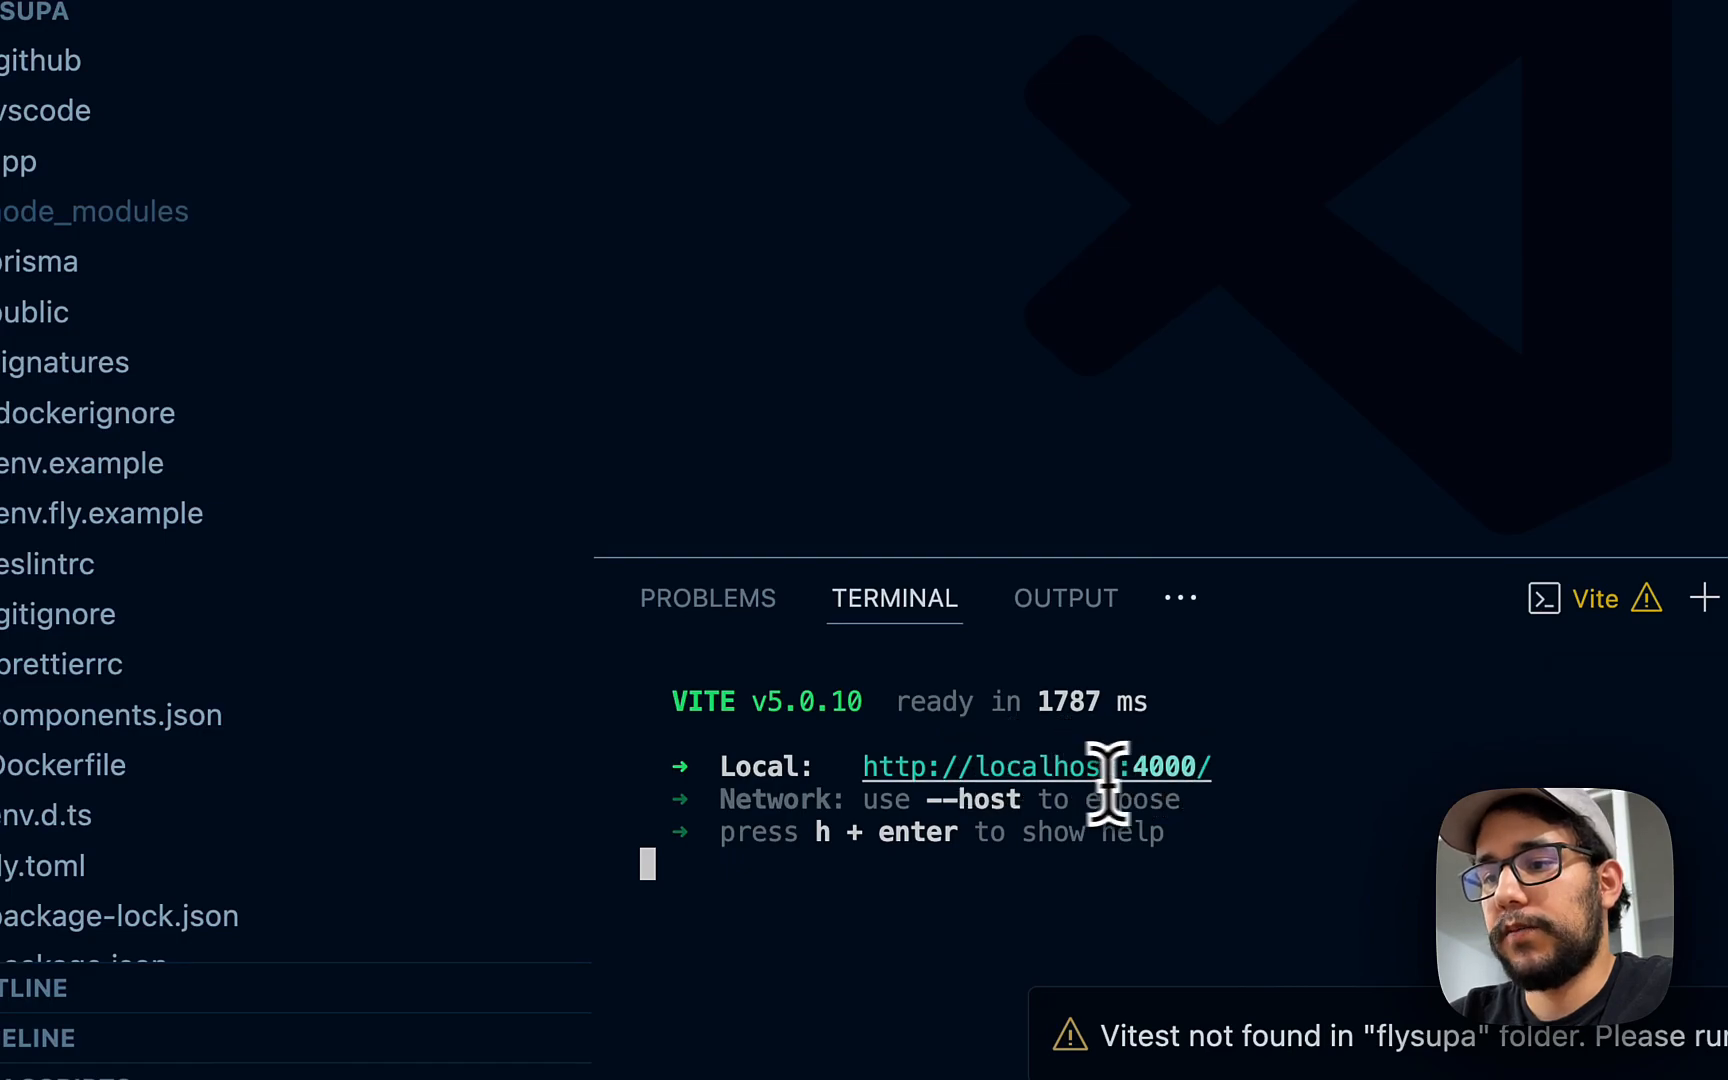
key("ctrl+c")
type("clear")
key("Return")
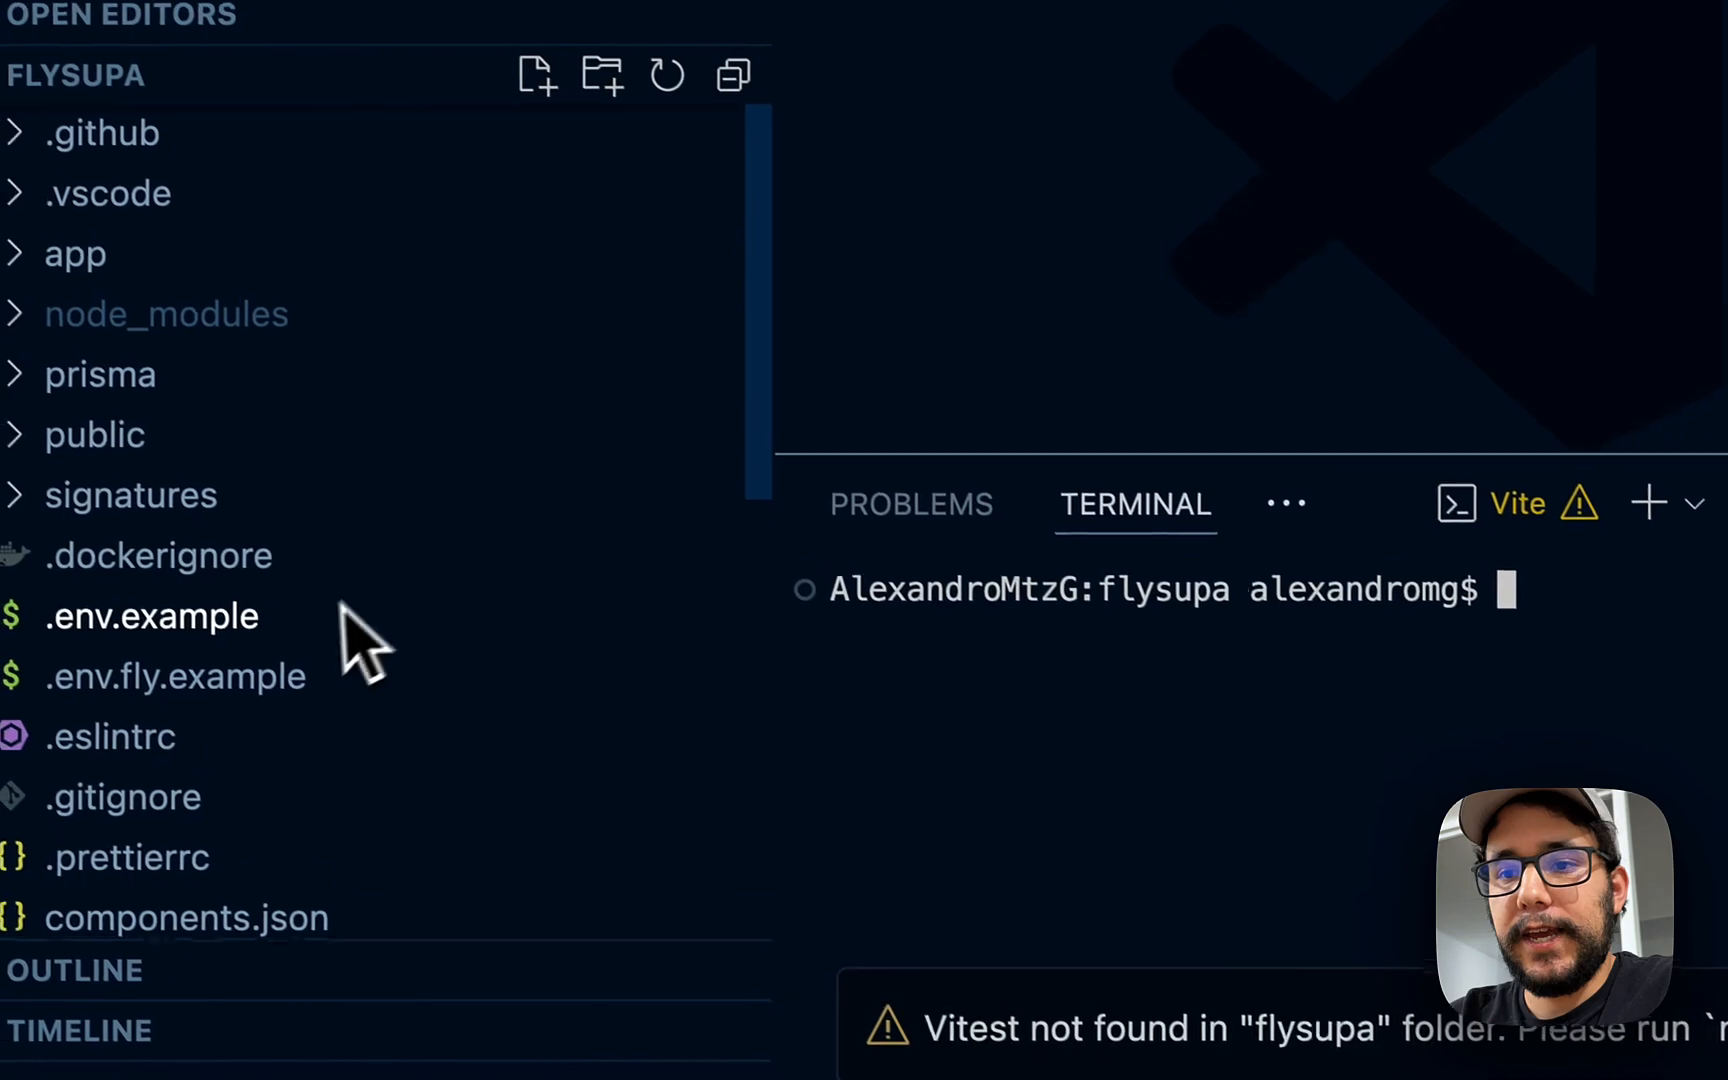
type("npm run")
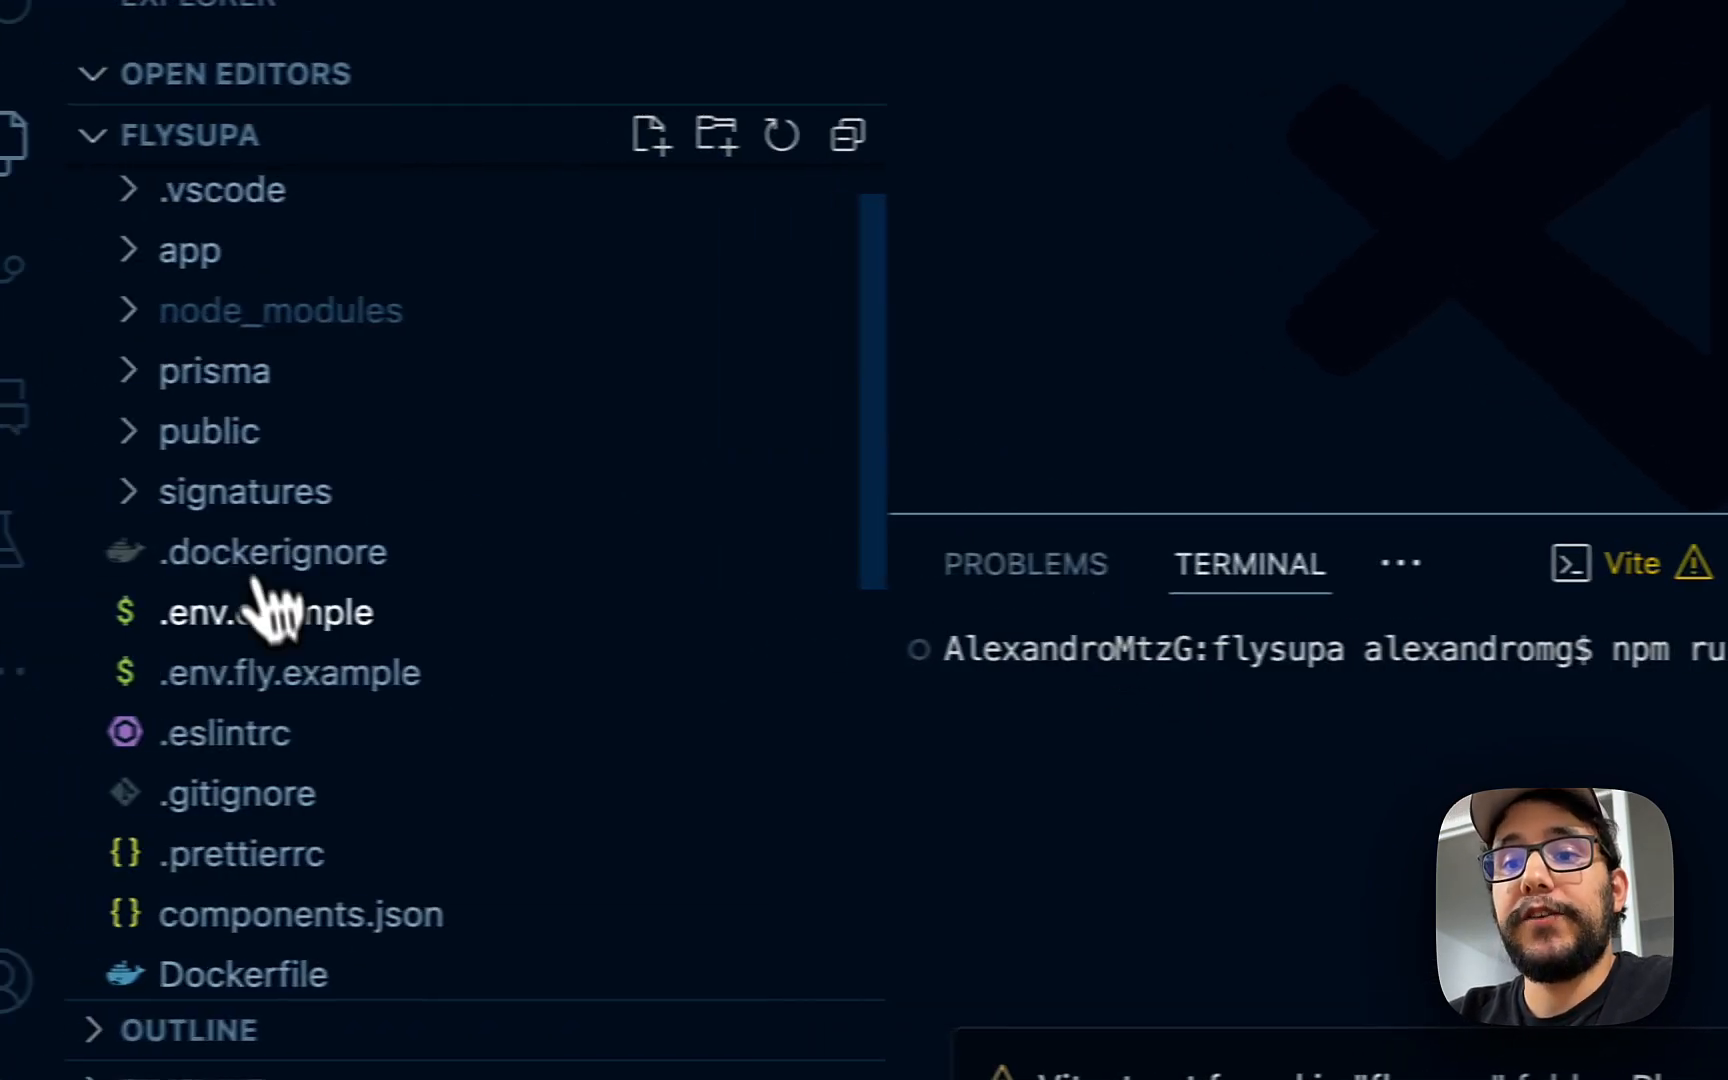
left_click(383, 635)
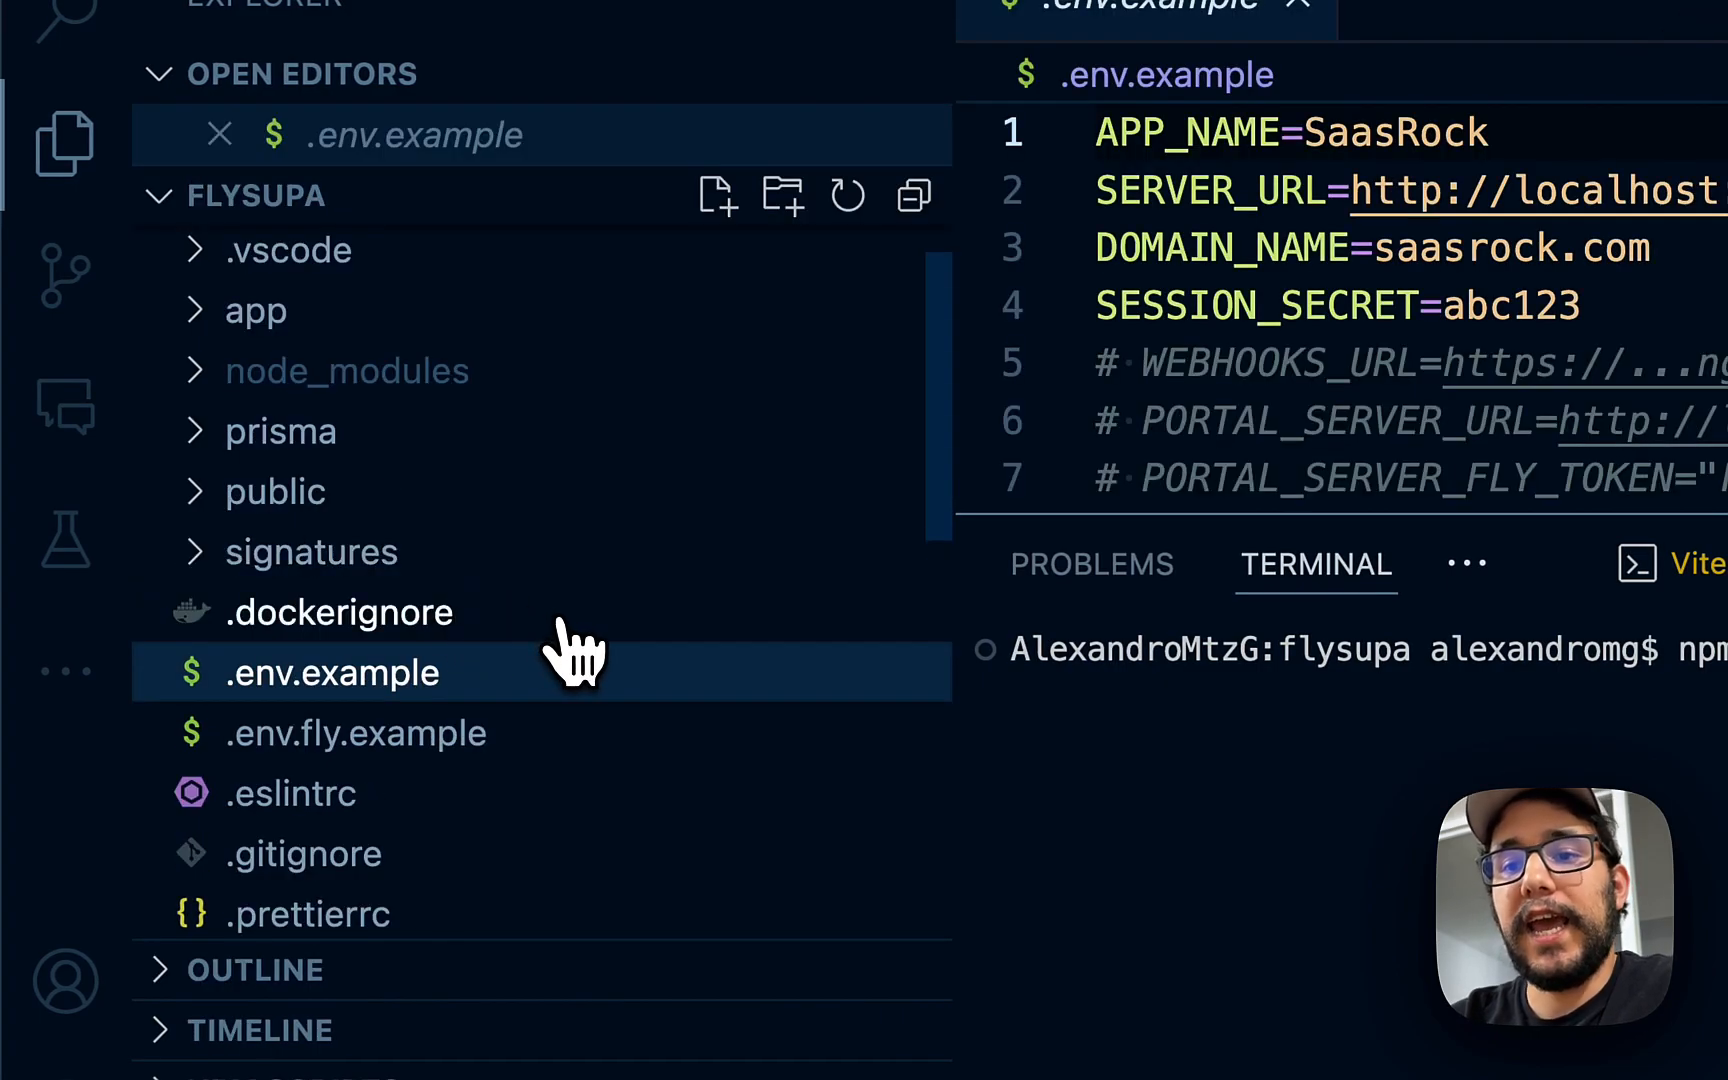
- Duplicate .env.example and rename the copy to .env
key("super+c")
key("super+v")
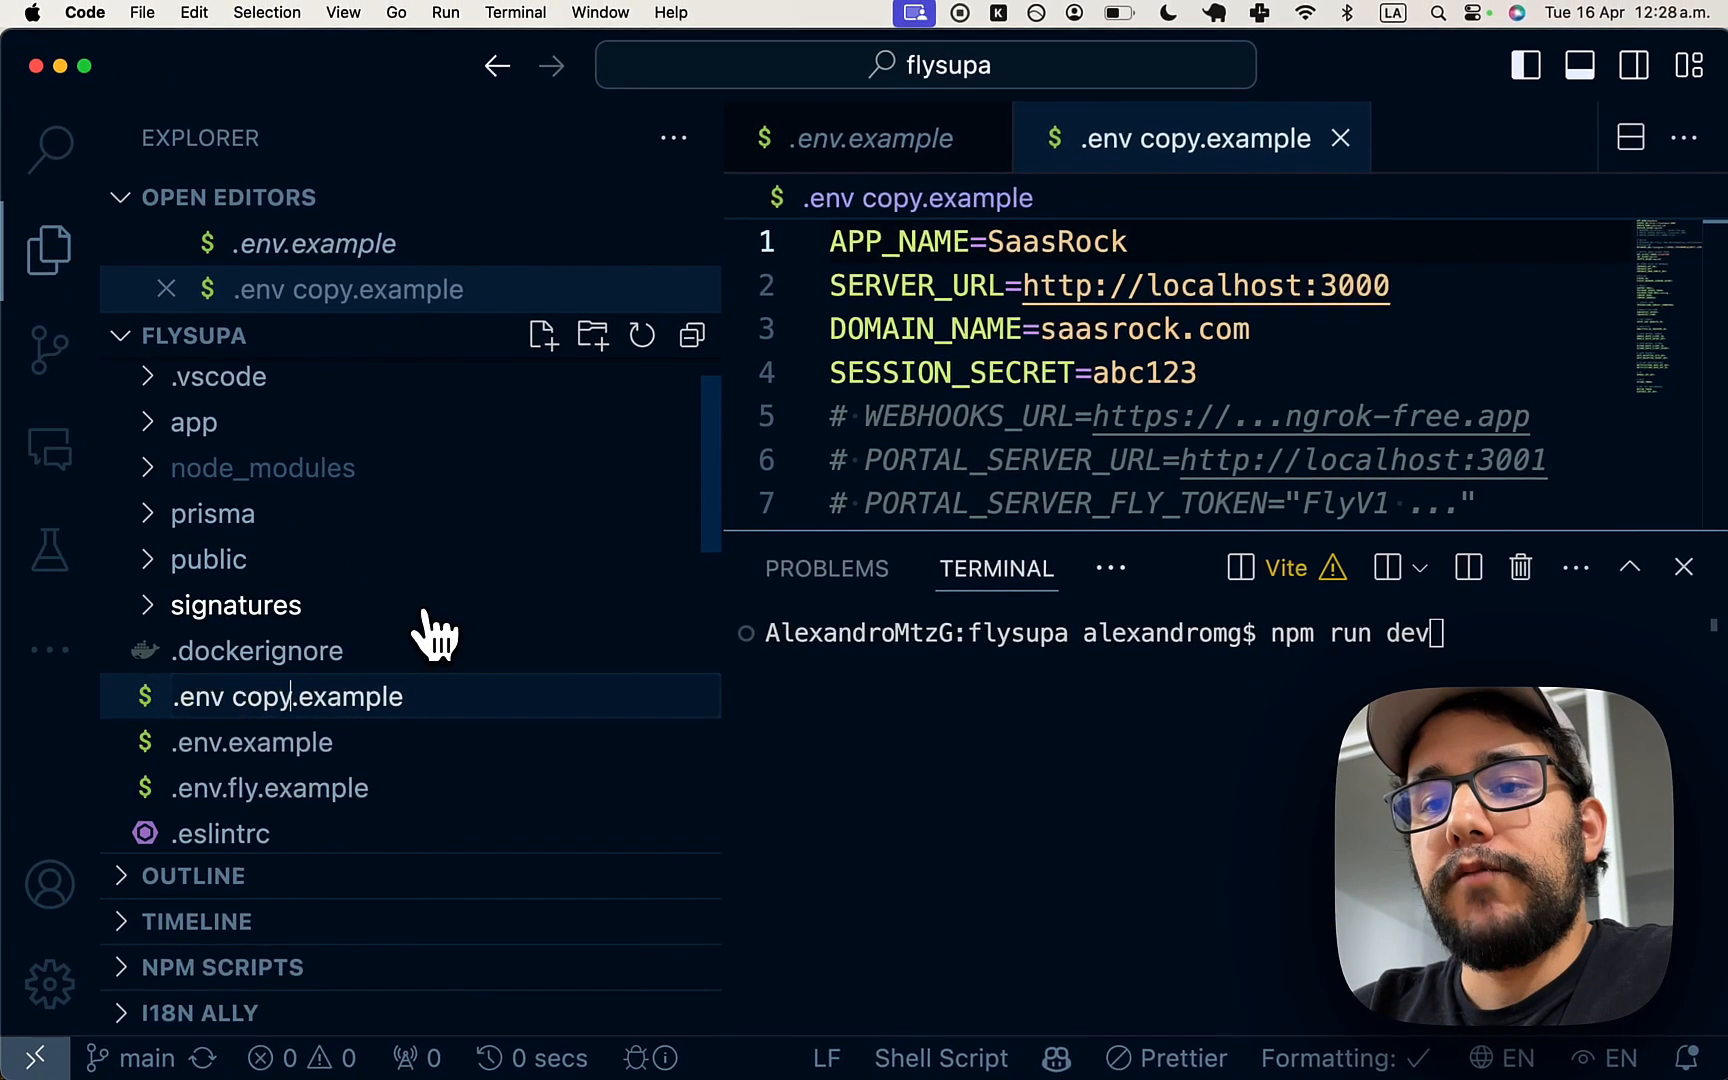
key("alt+Left")
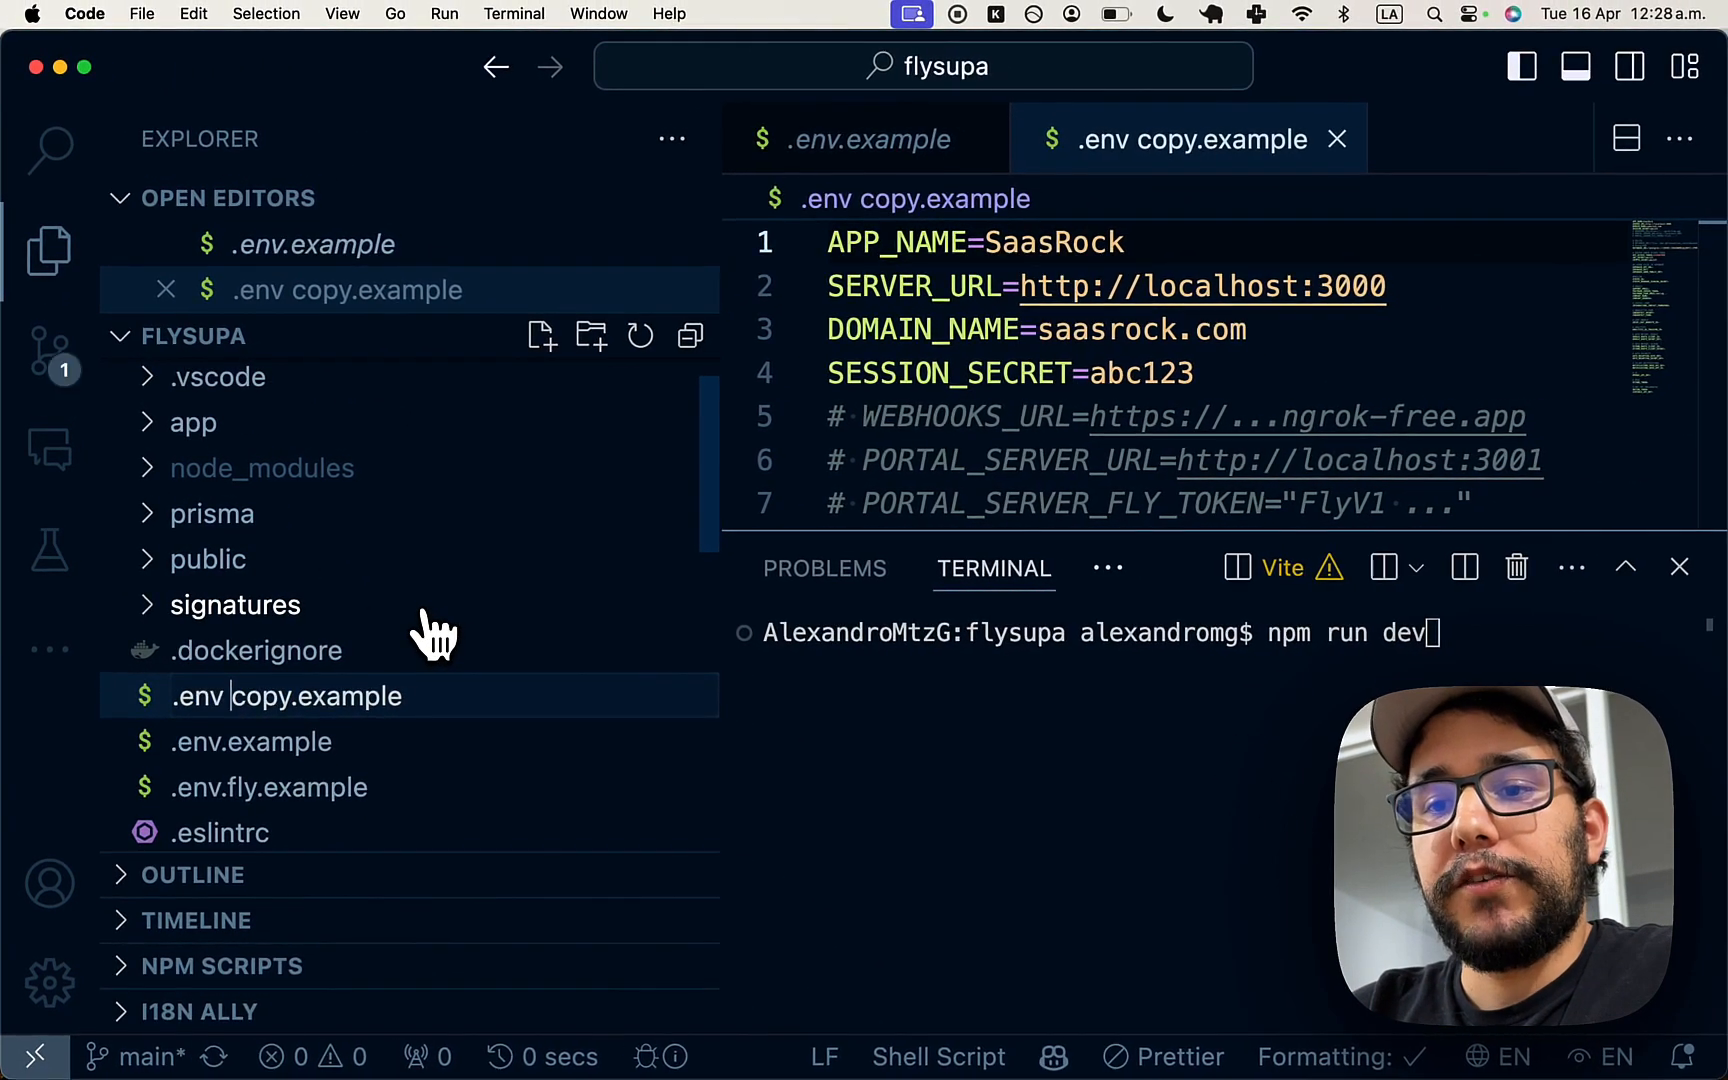
key("Left")
key("shift+super+Right")
key("BackSpace")
key("Return")
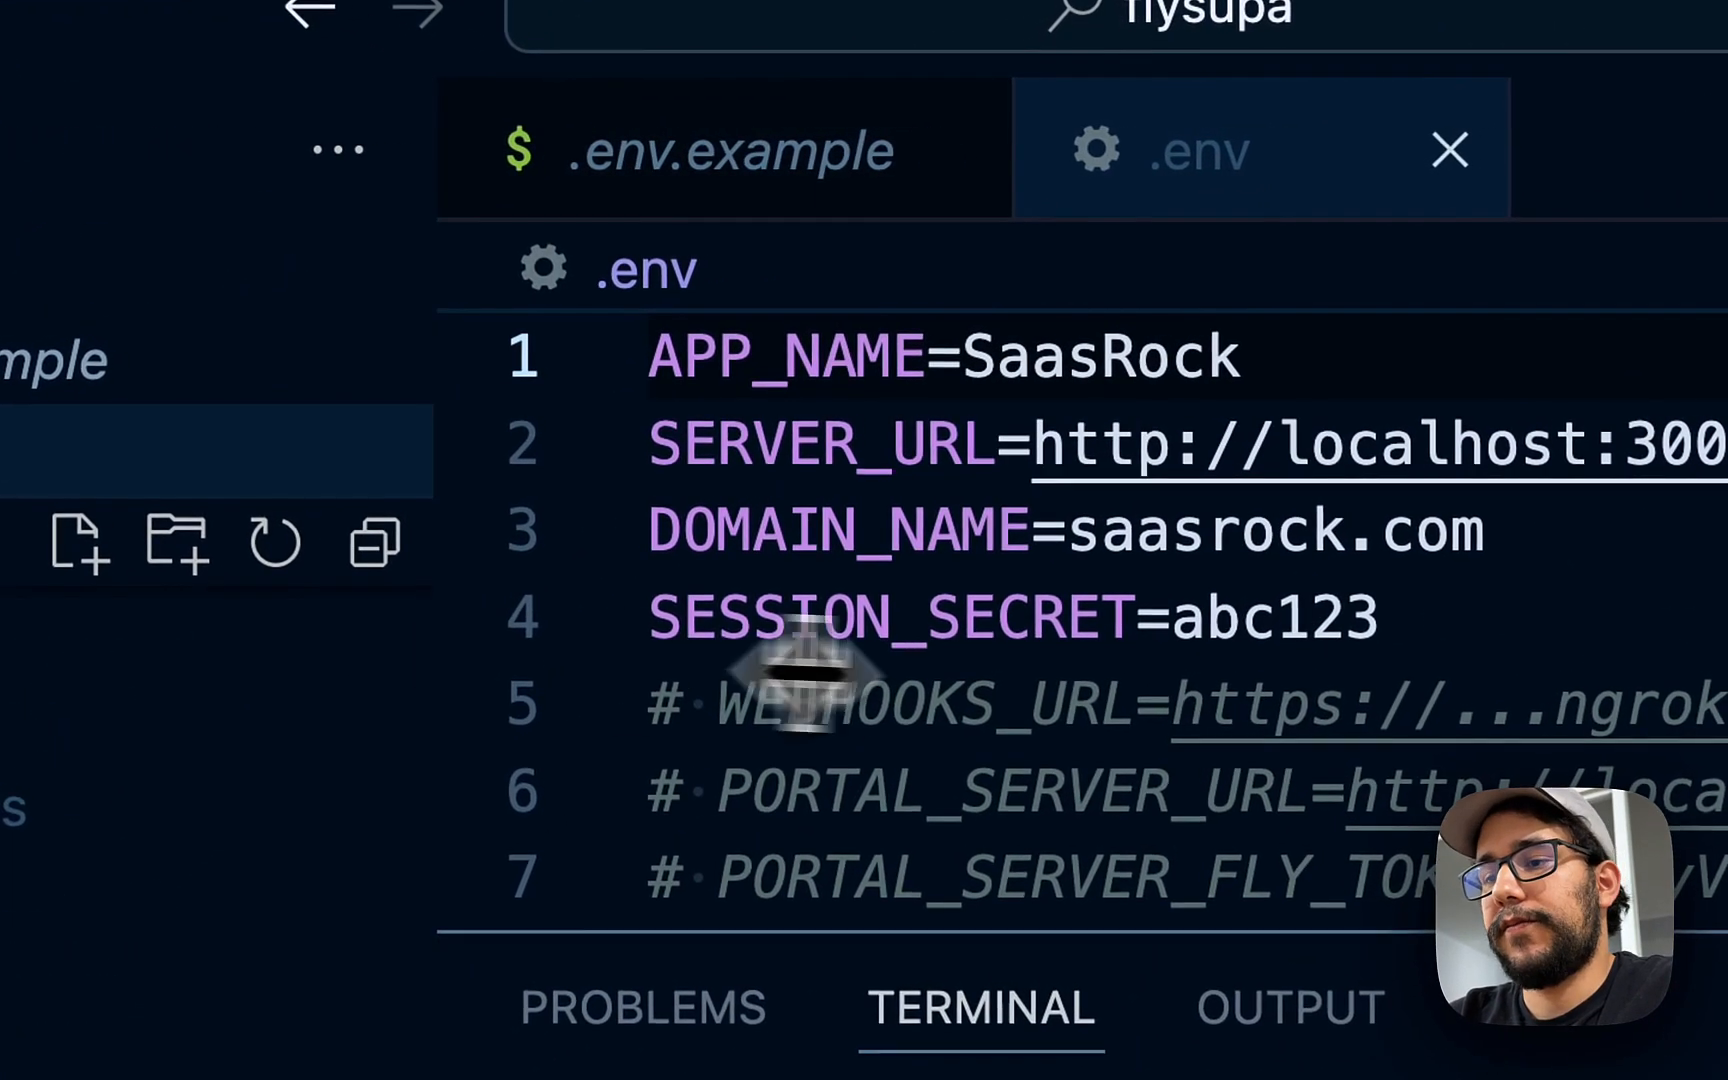
- Change APP_NAME from SaasRock to FlySupa and check the localhost SERVER_URL
left_click(1000, 600)
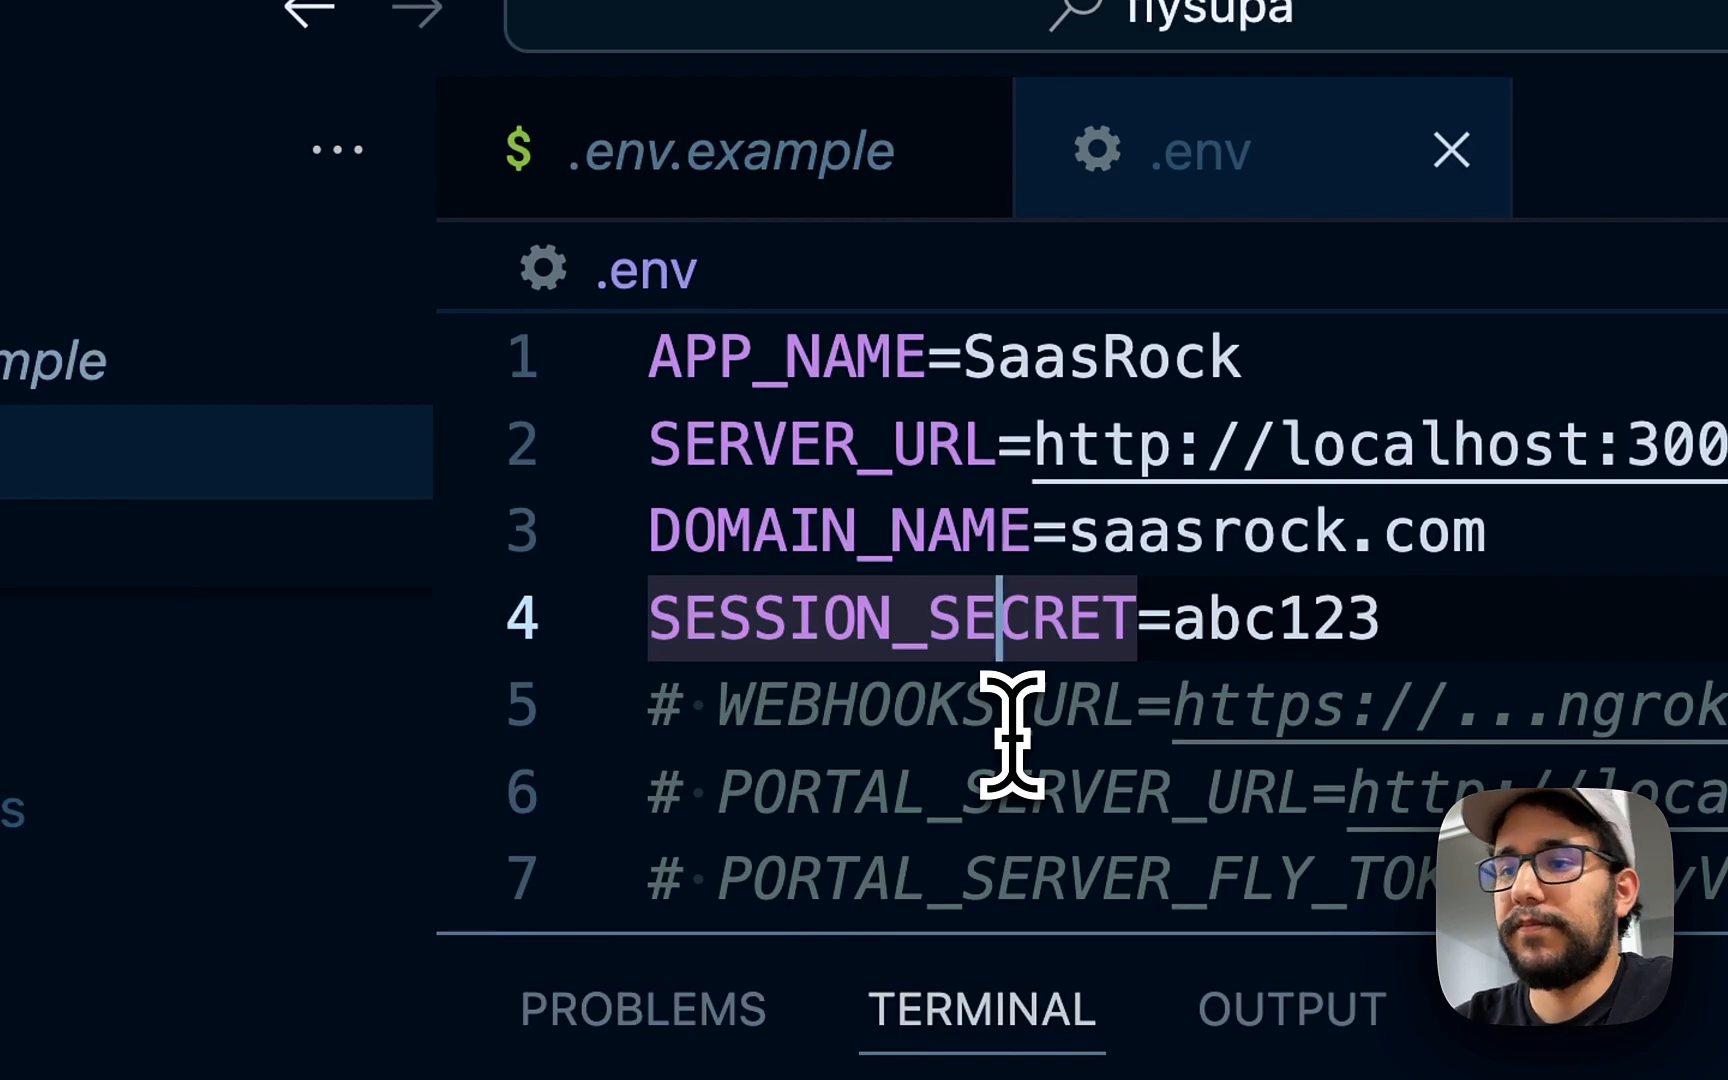
double_click(1120, 355)
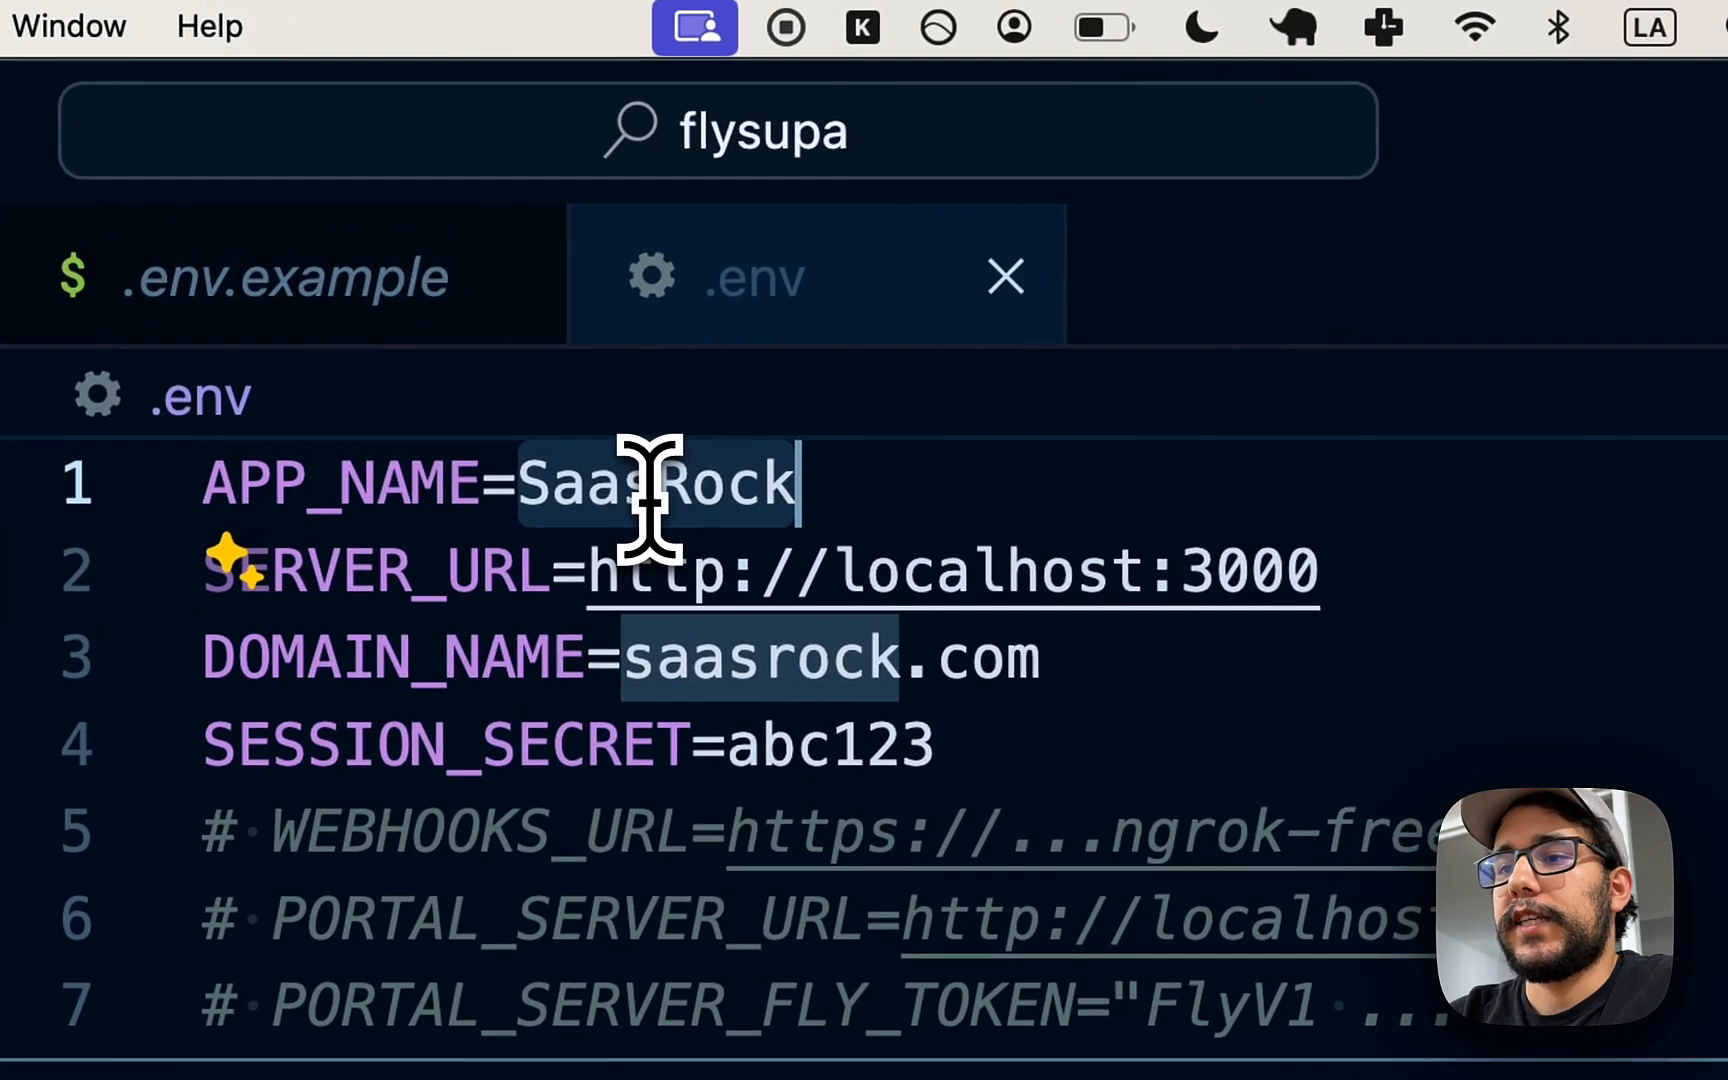
type("FlySupa")
left_click(657, 572)
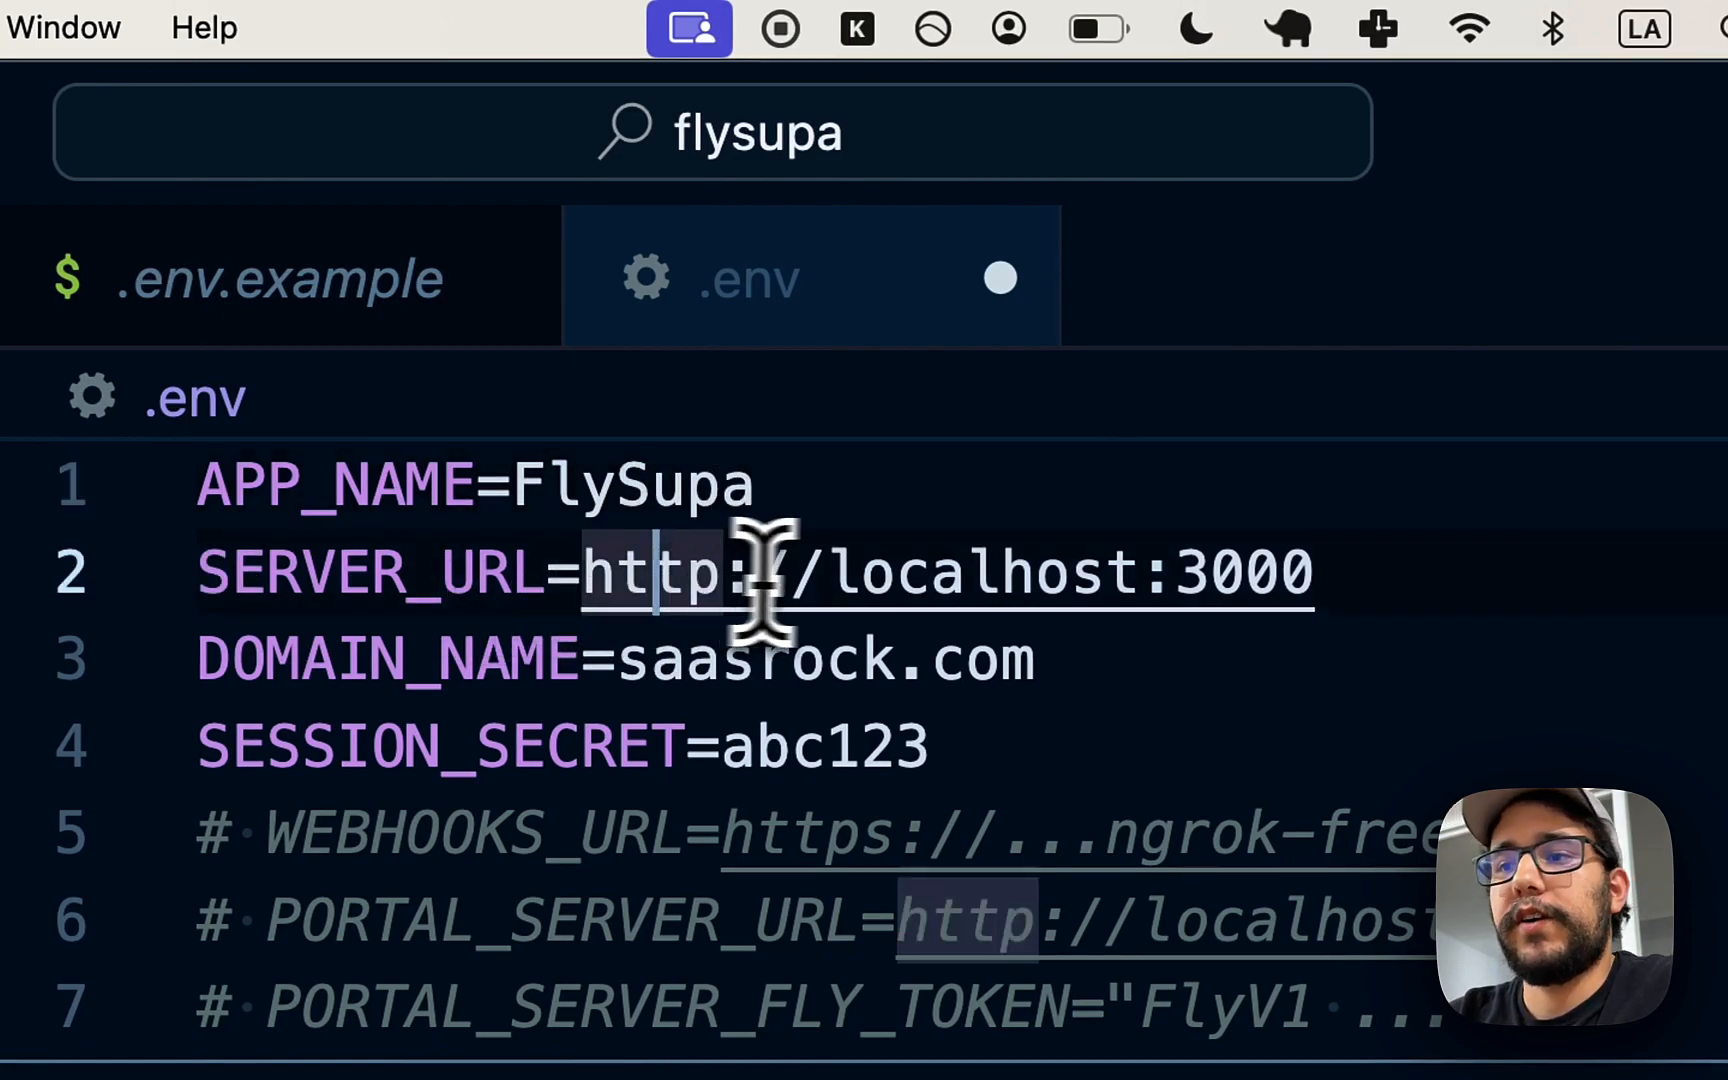
double_click(995, 572)
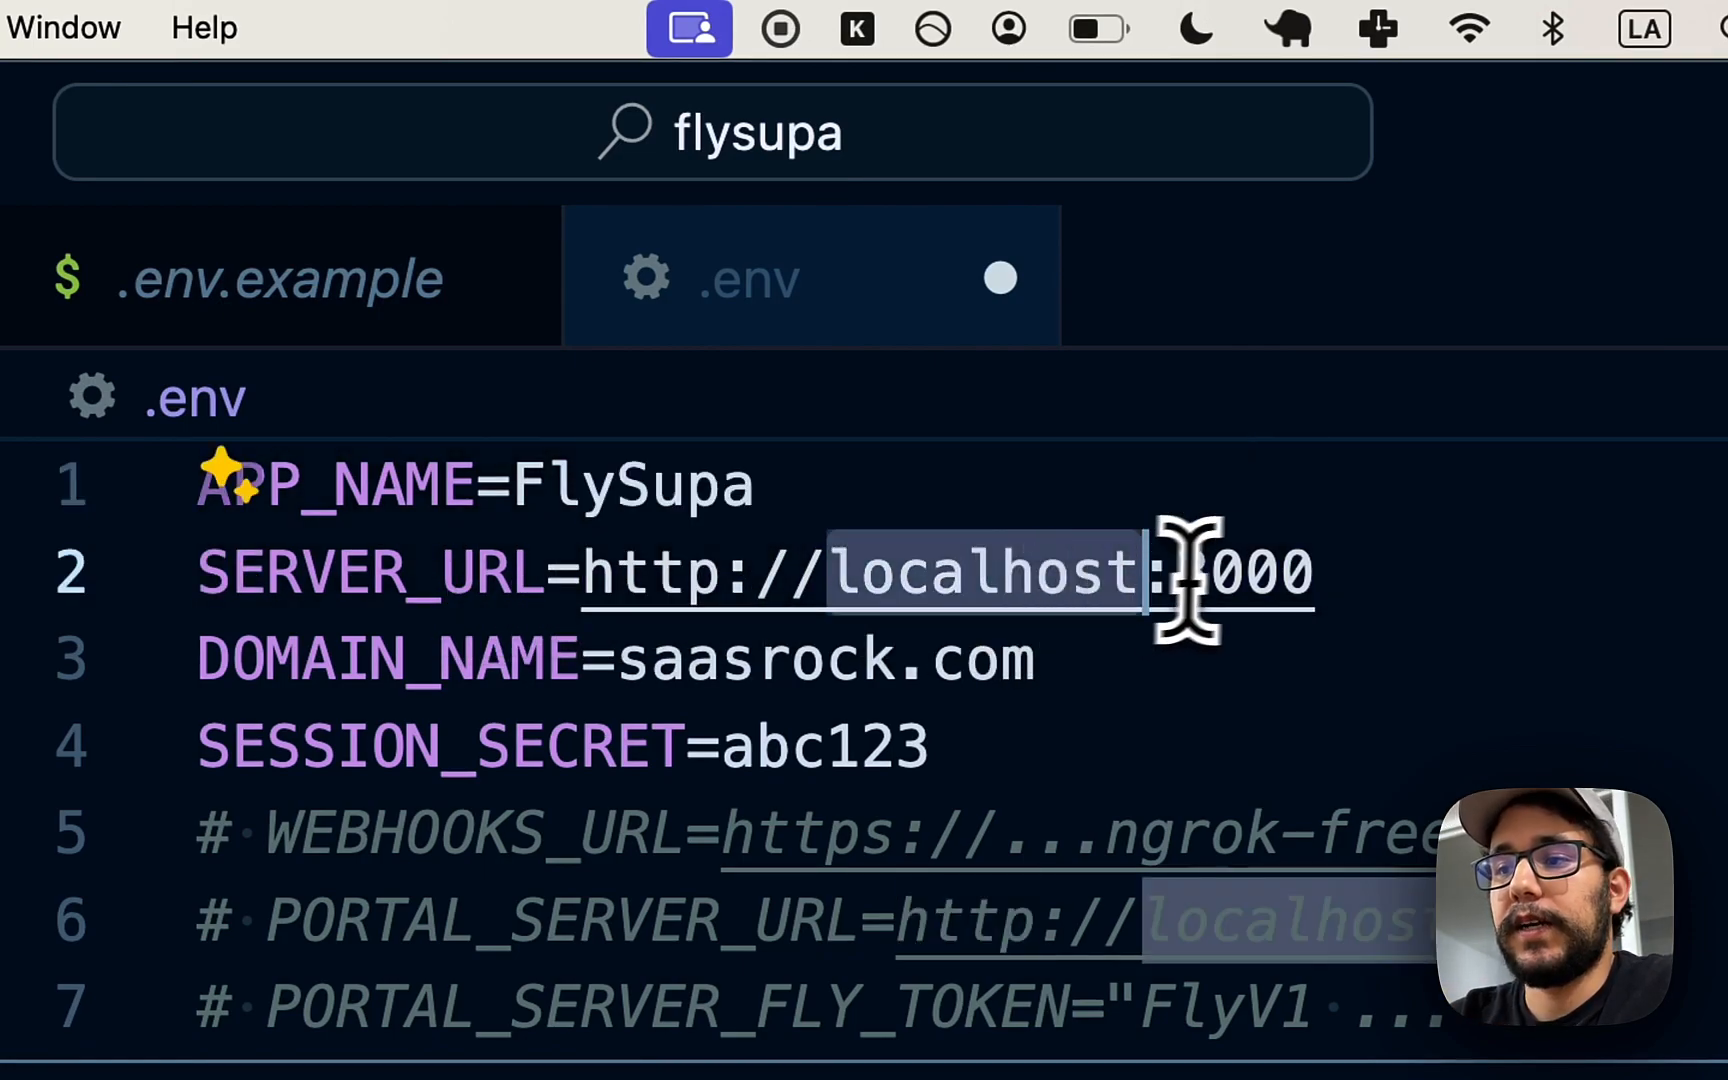
left_click(1305, 577, "super")
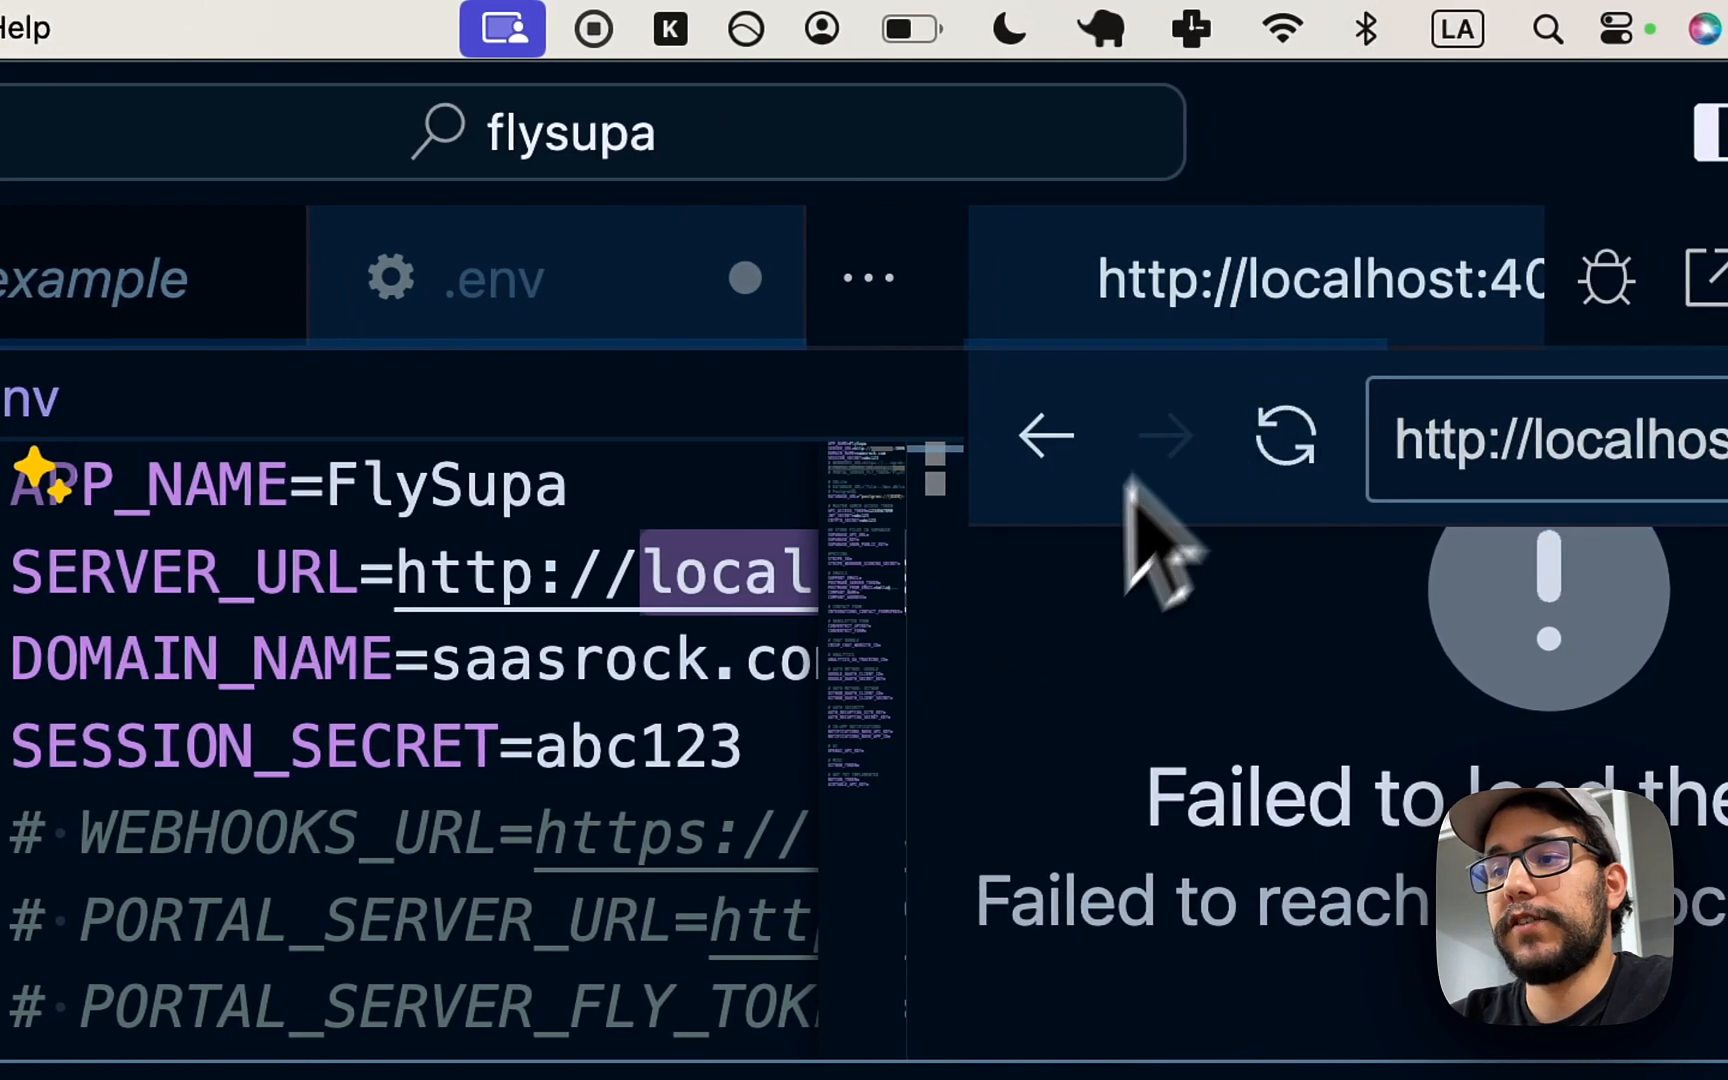
key("super+w")
- Replace the domain saasrock.com with flysupa.fly.dev, leaving the SESSION_SECRET unchanged
left_click_drag(845, 667, 482, 690)
key("BackSpace")
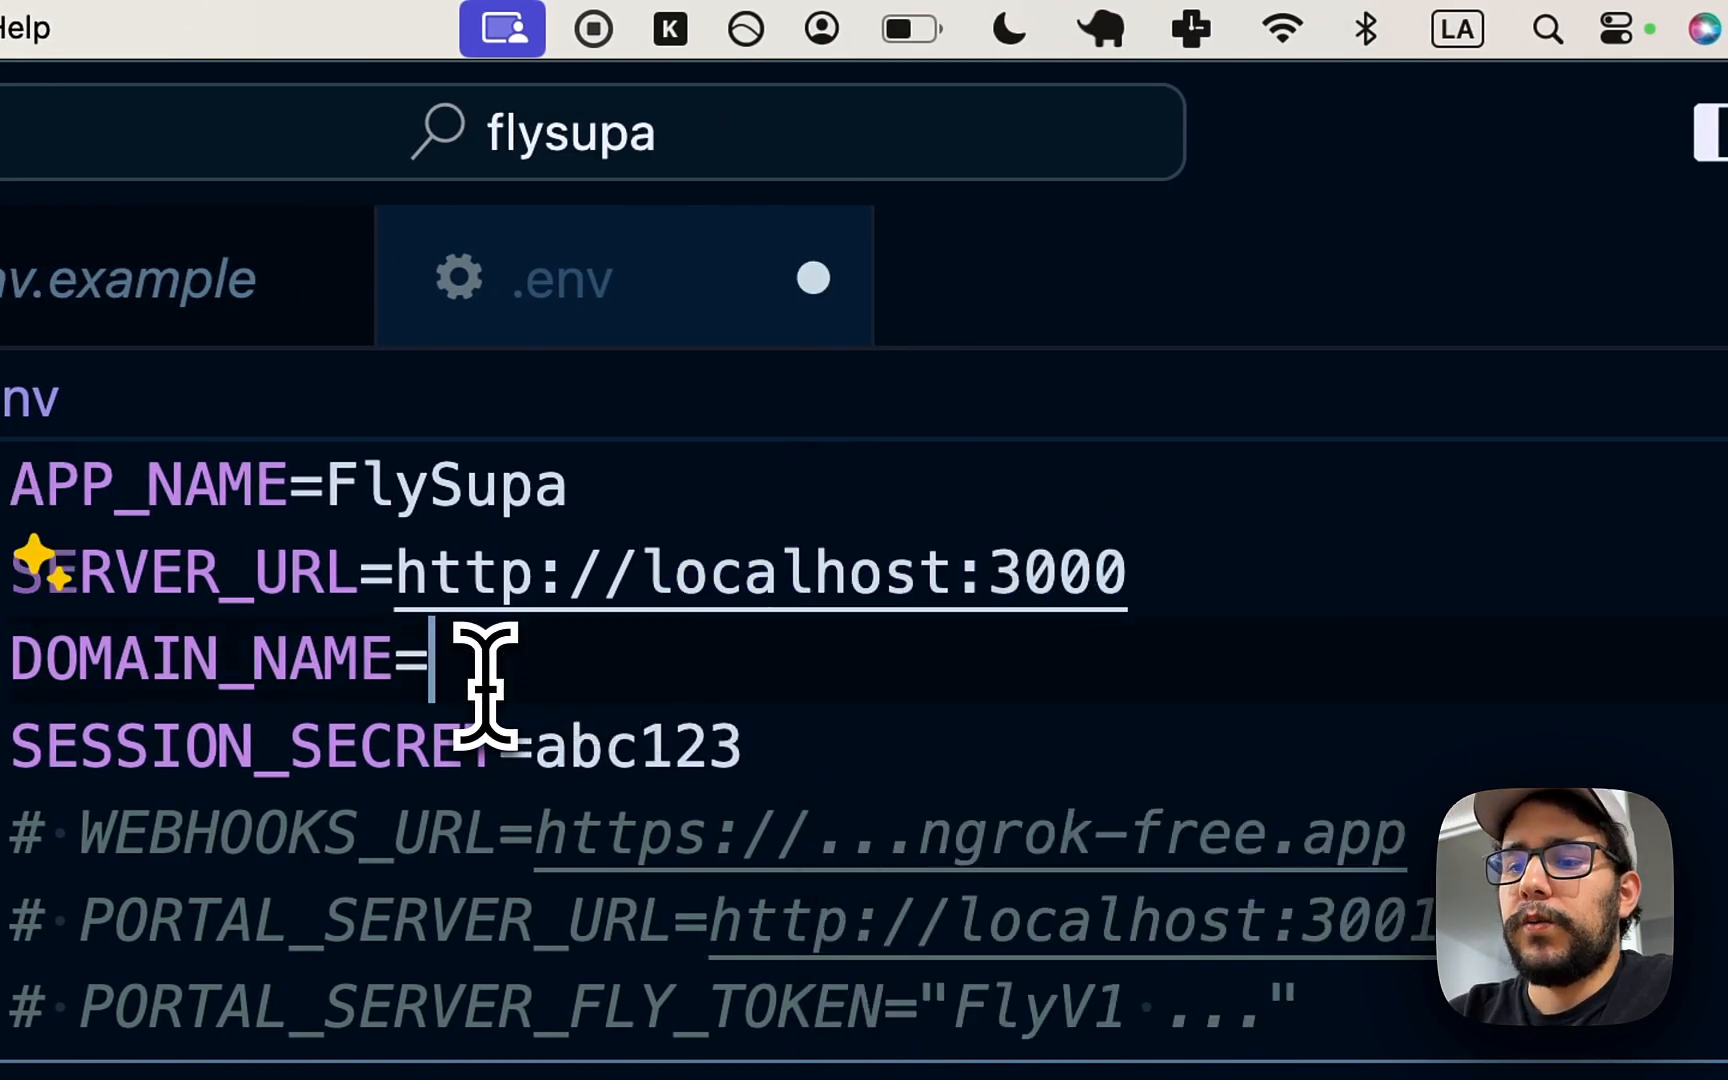
type("flys")
type("upa.fly.de")
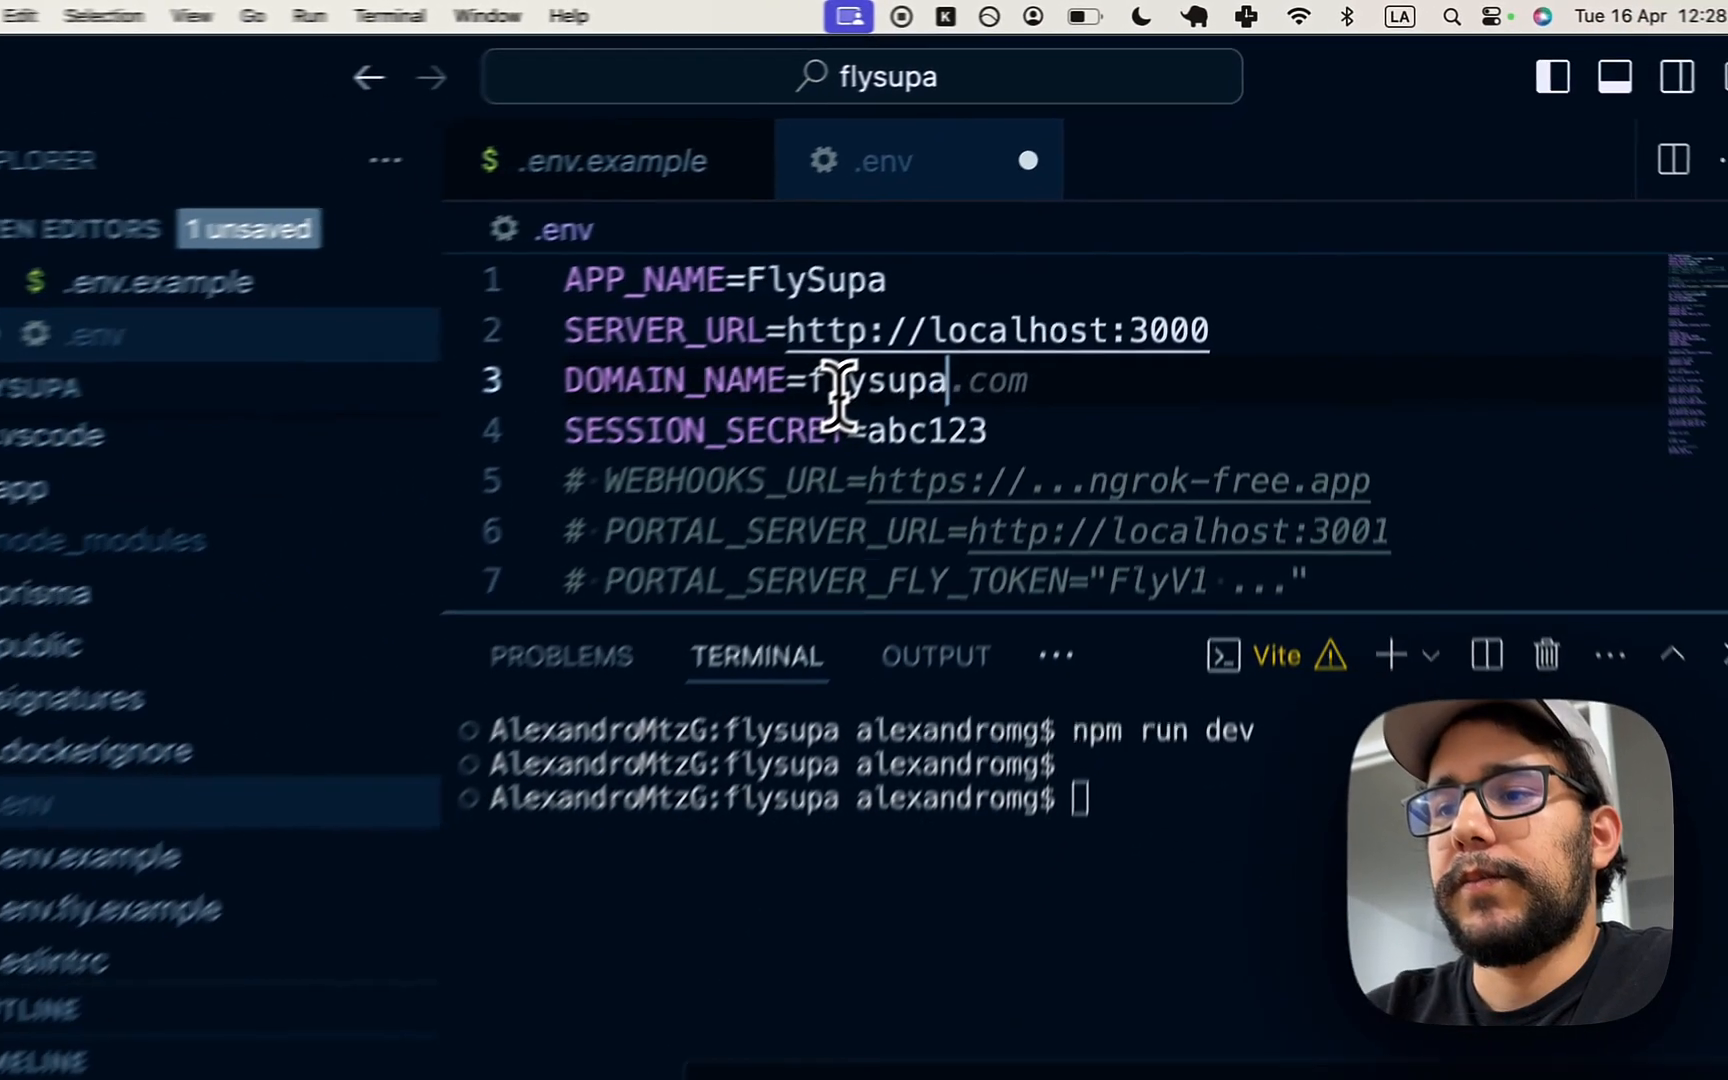
type("v")
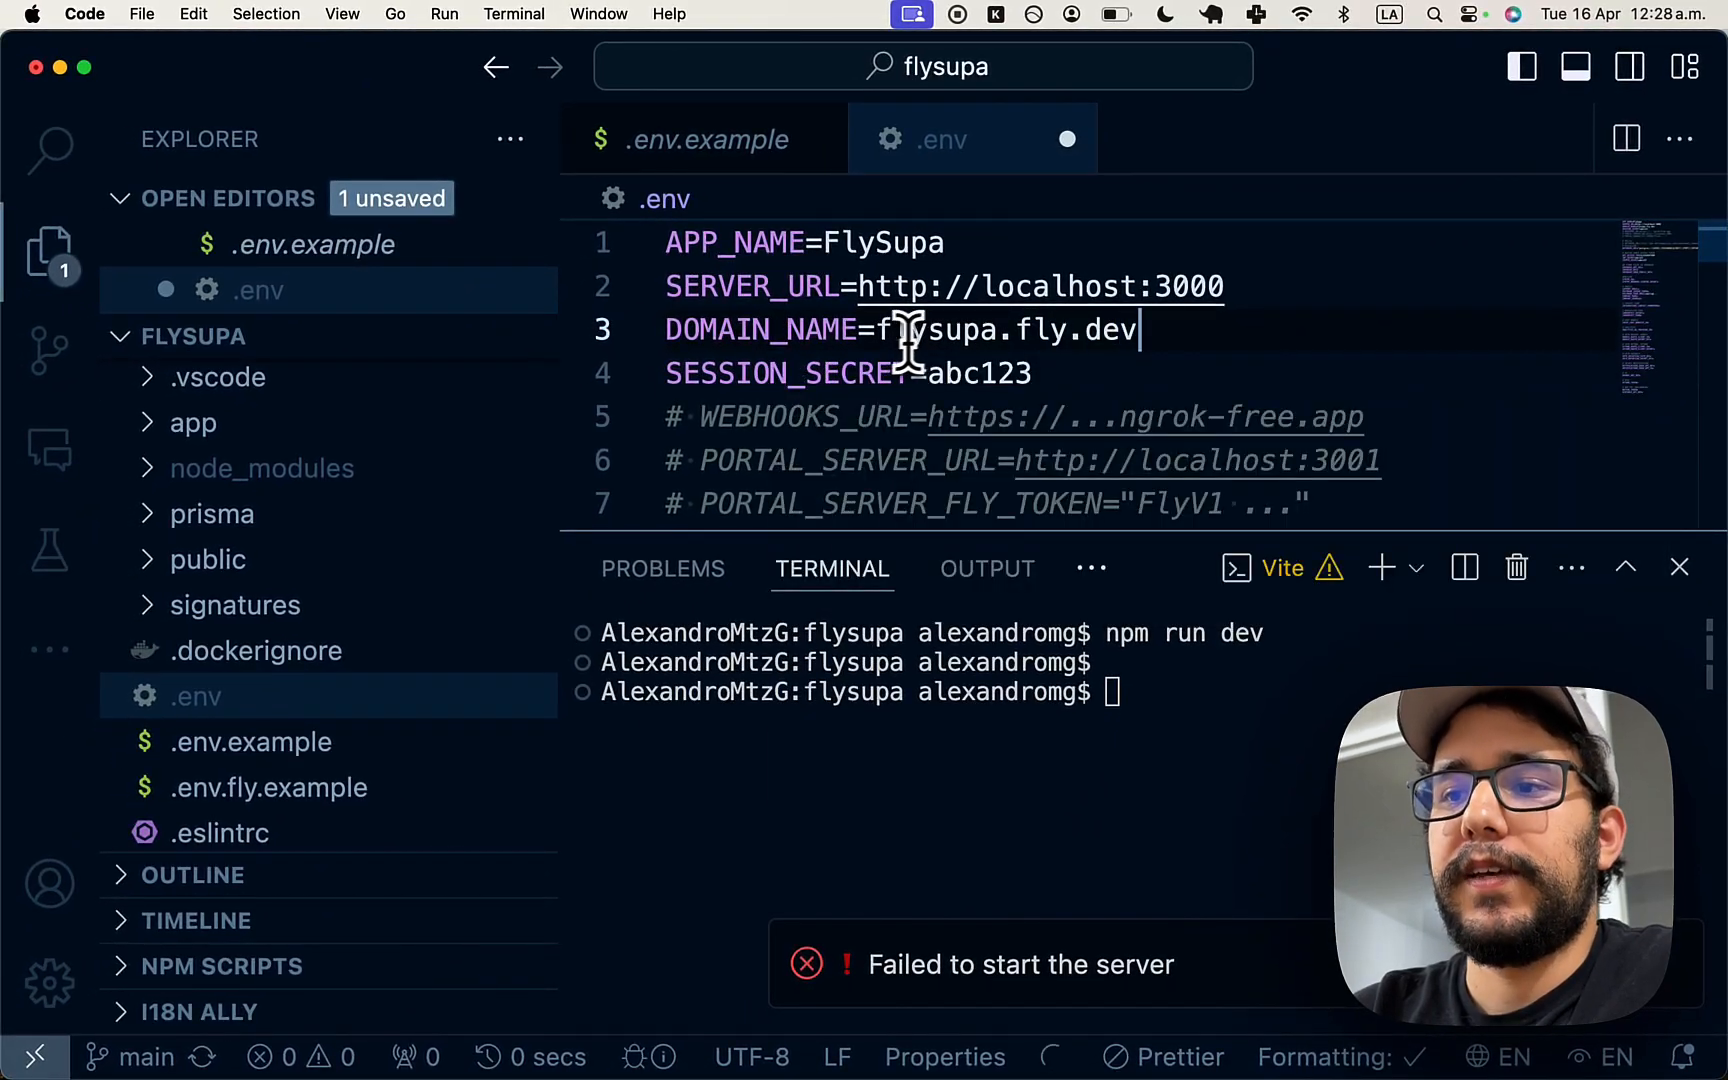
double_click(940, 333)
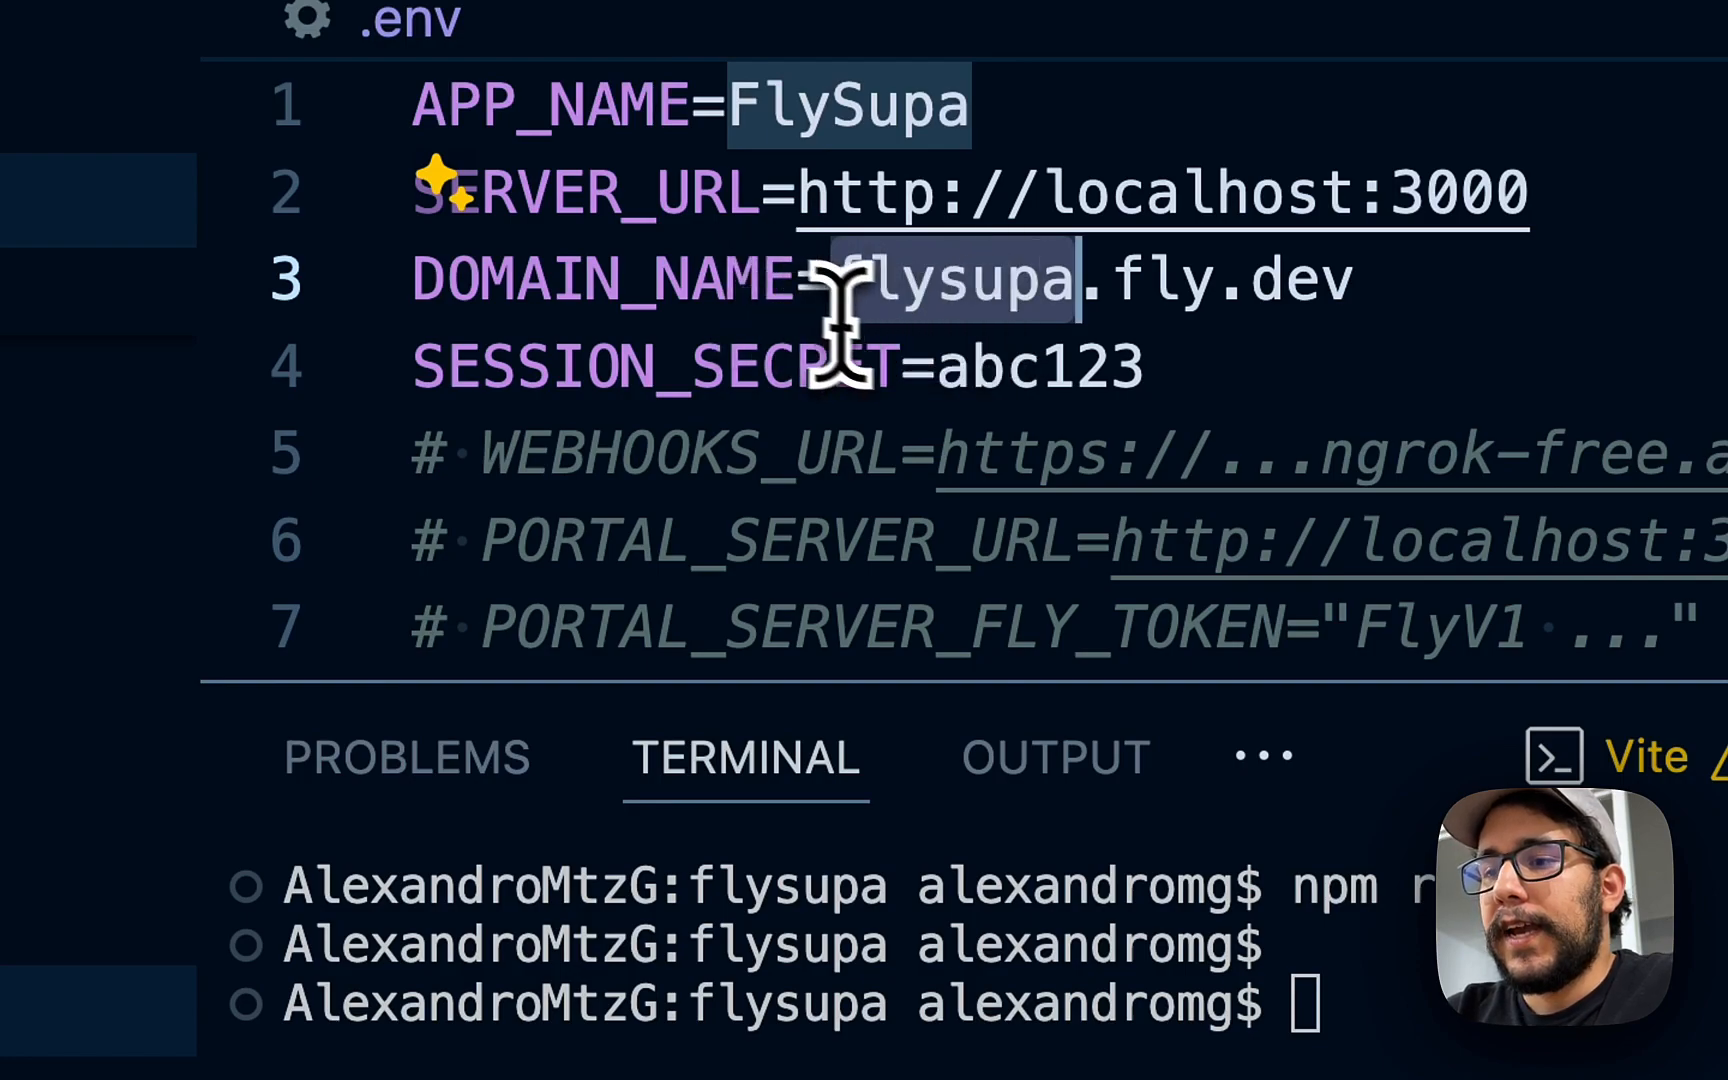
left_click(810, 357)
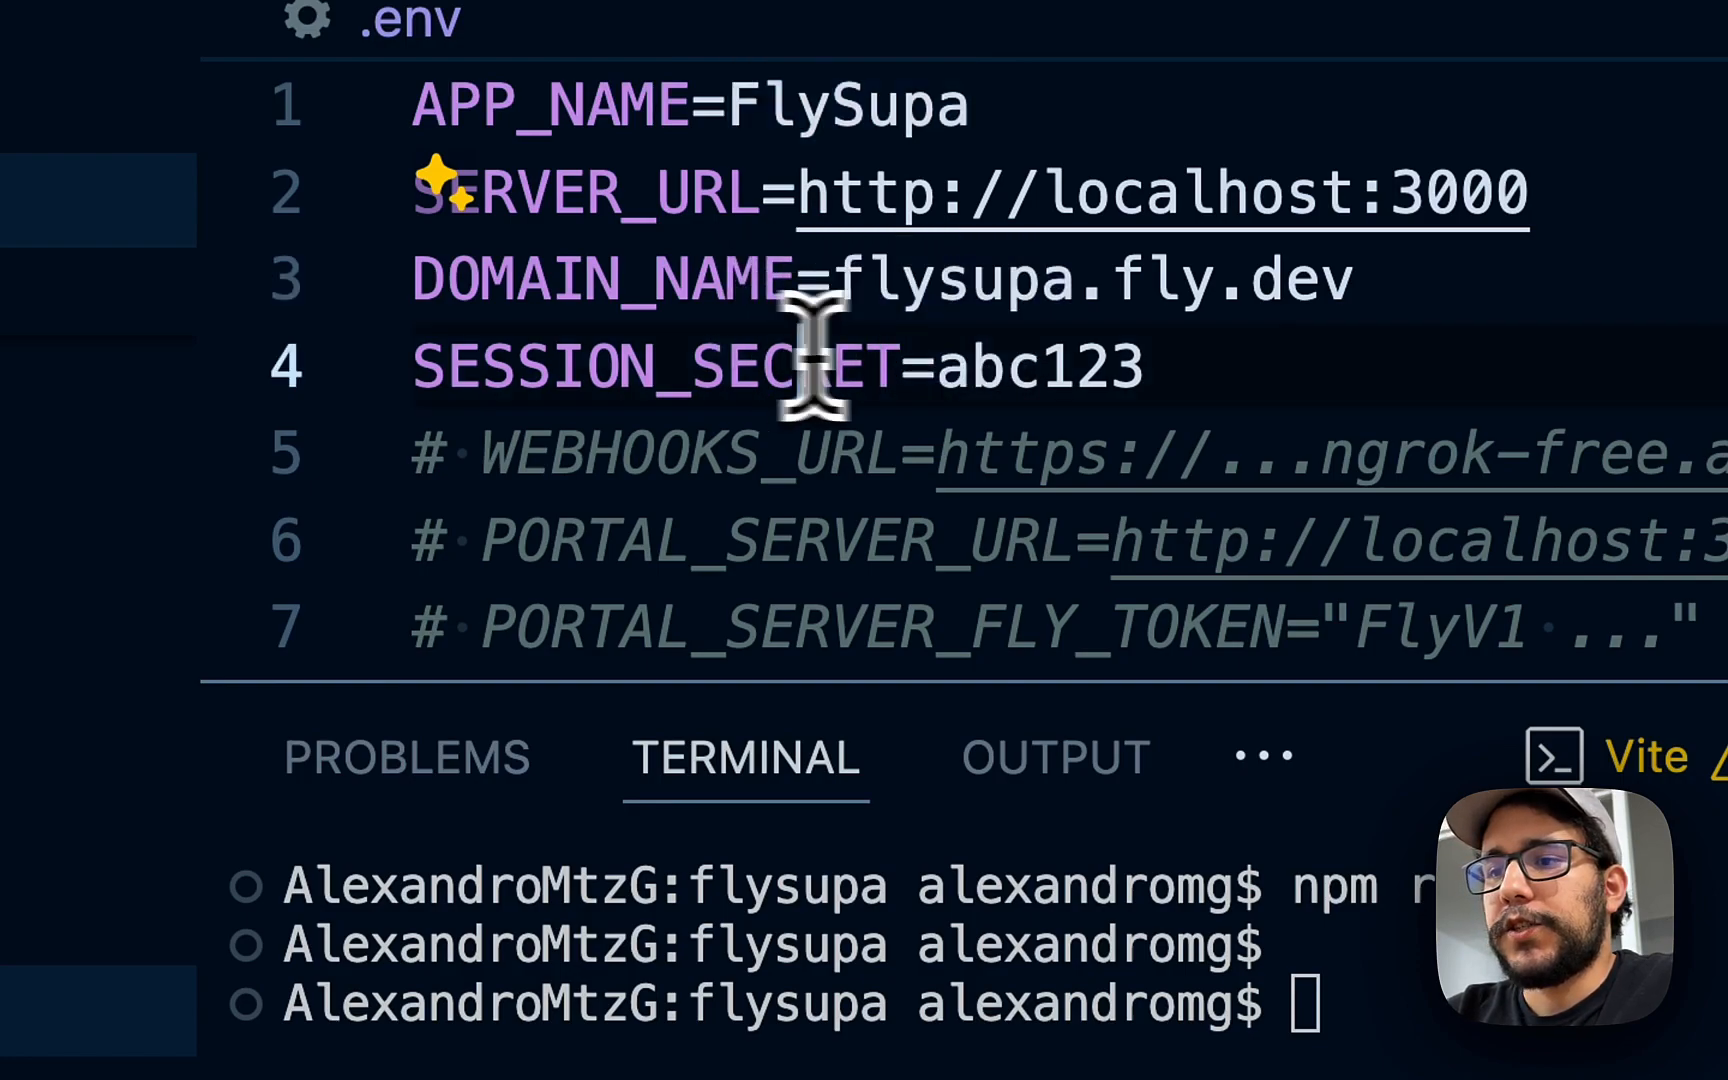
left_click(998, 375)
double_click(1088, 374)
left_click(1022, 370)
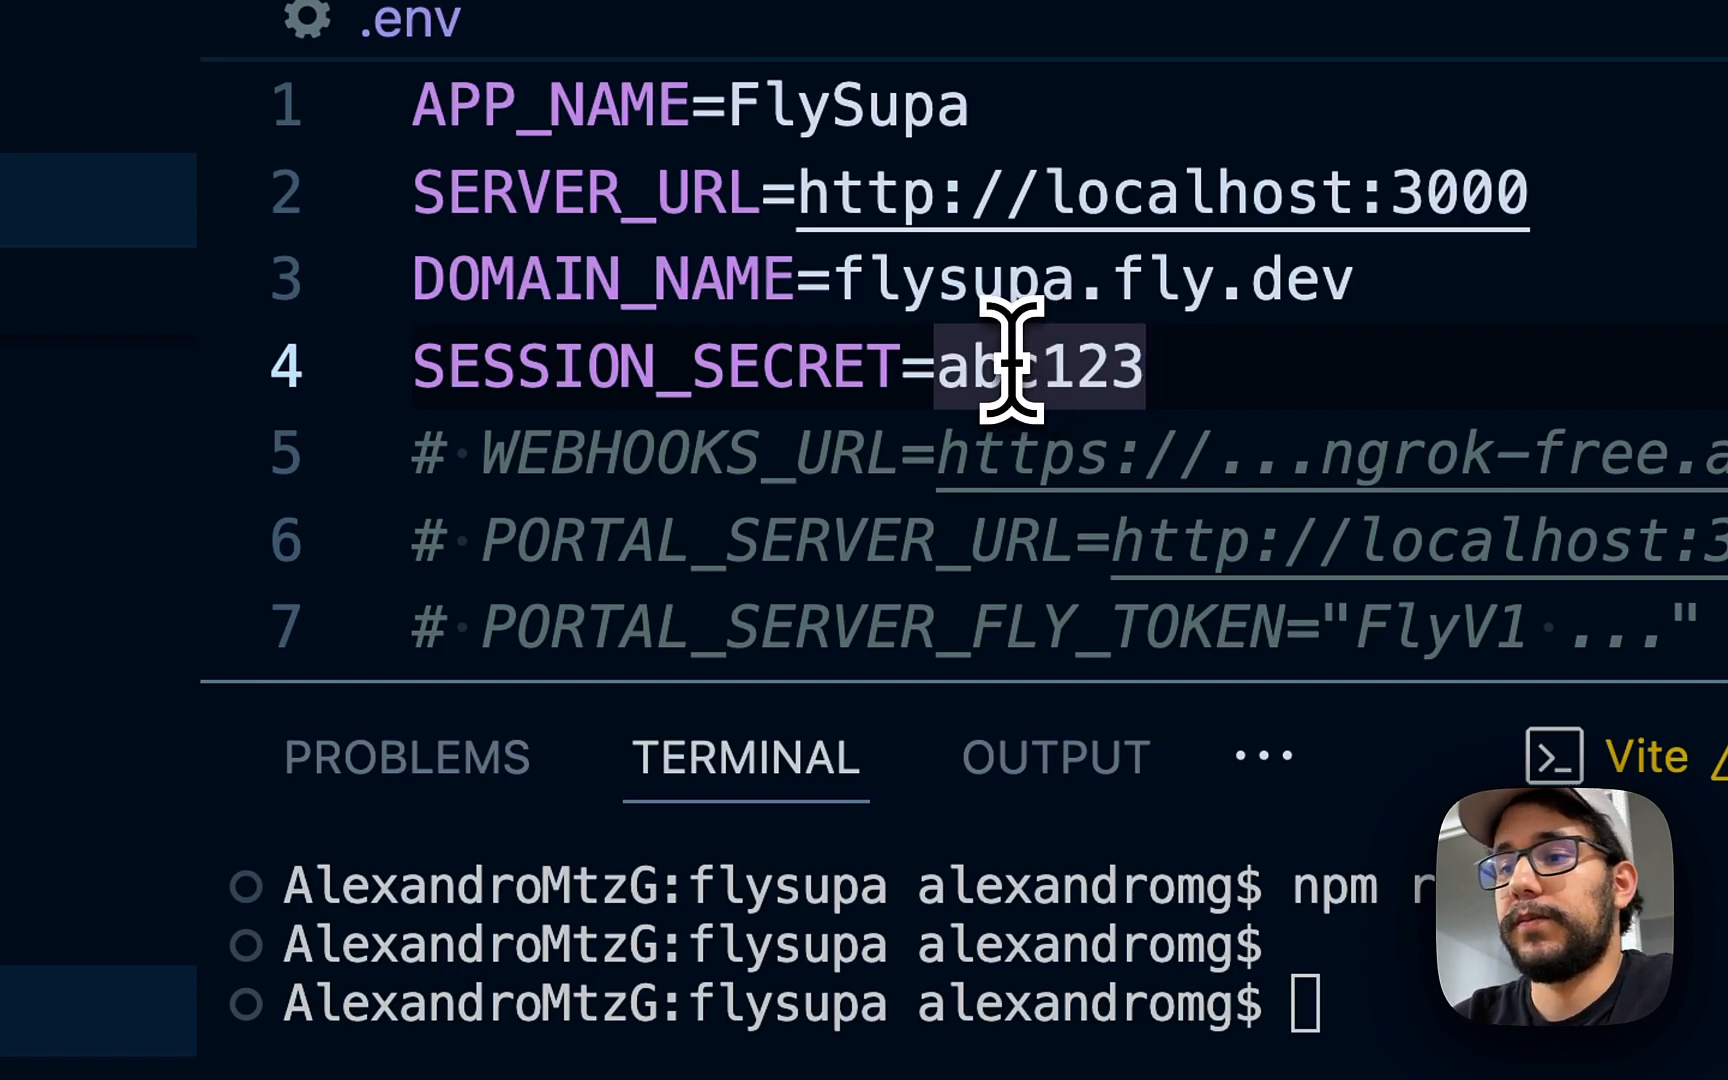
- Review the remaining .env settings down to the SQLite comment and the DATABASE_URL line
scroll(1028, 480, "down", 2)
left_click(1035, 500)
scroll(1048, 420, "down", 1)
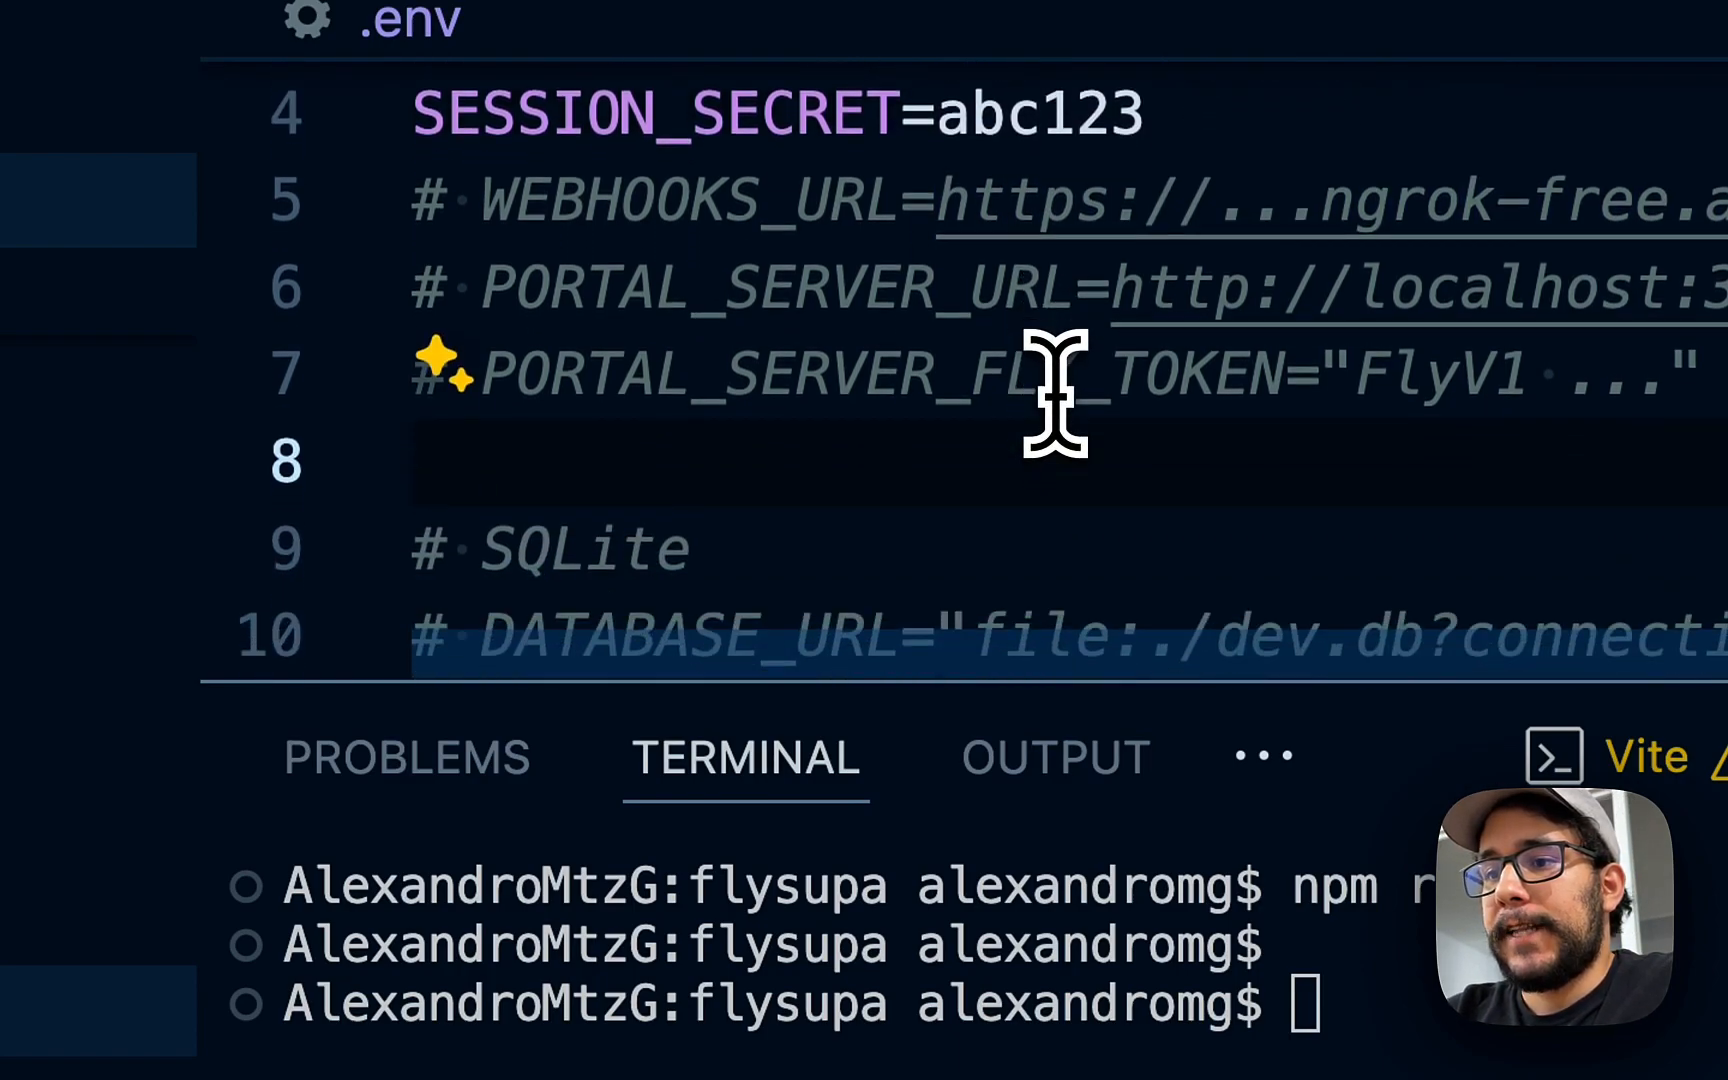
double_click(590, 200)
scroll(630, 280, "down", 2)
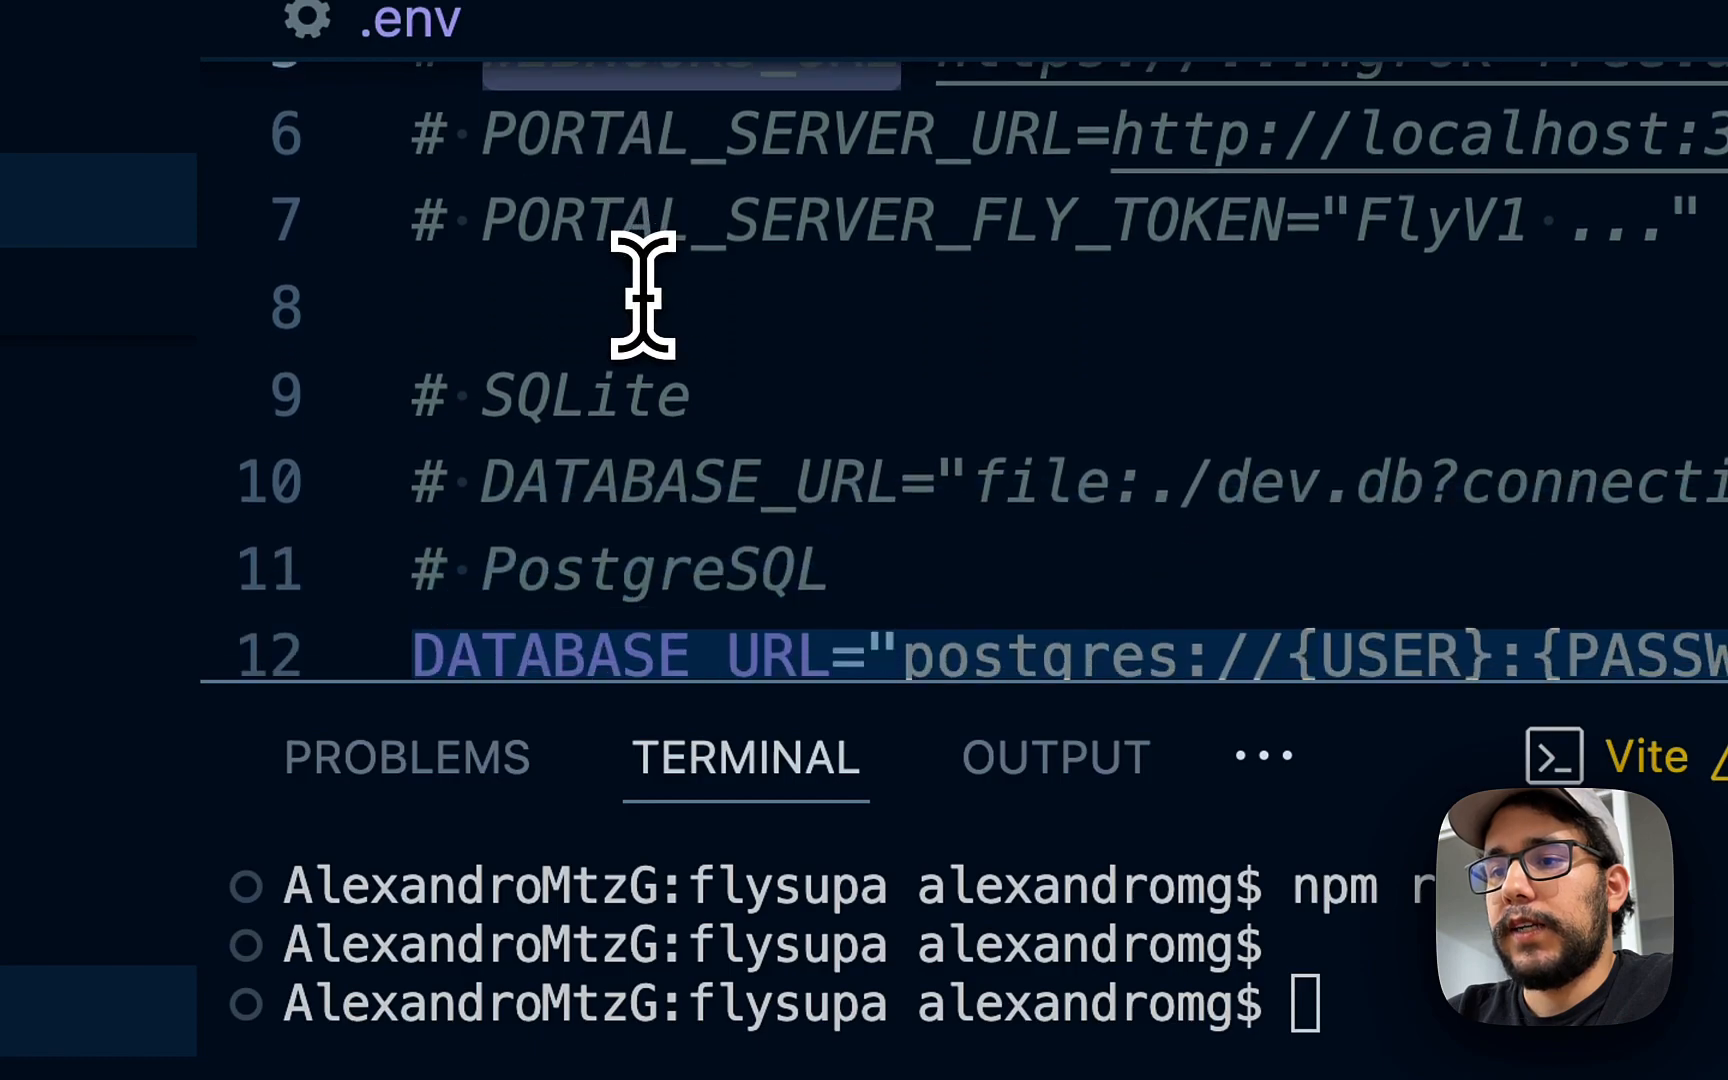
scroll(643, 290, "down", 2)
left_click(648, 264)
left_click_drag(899, 687, 900, 923)
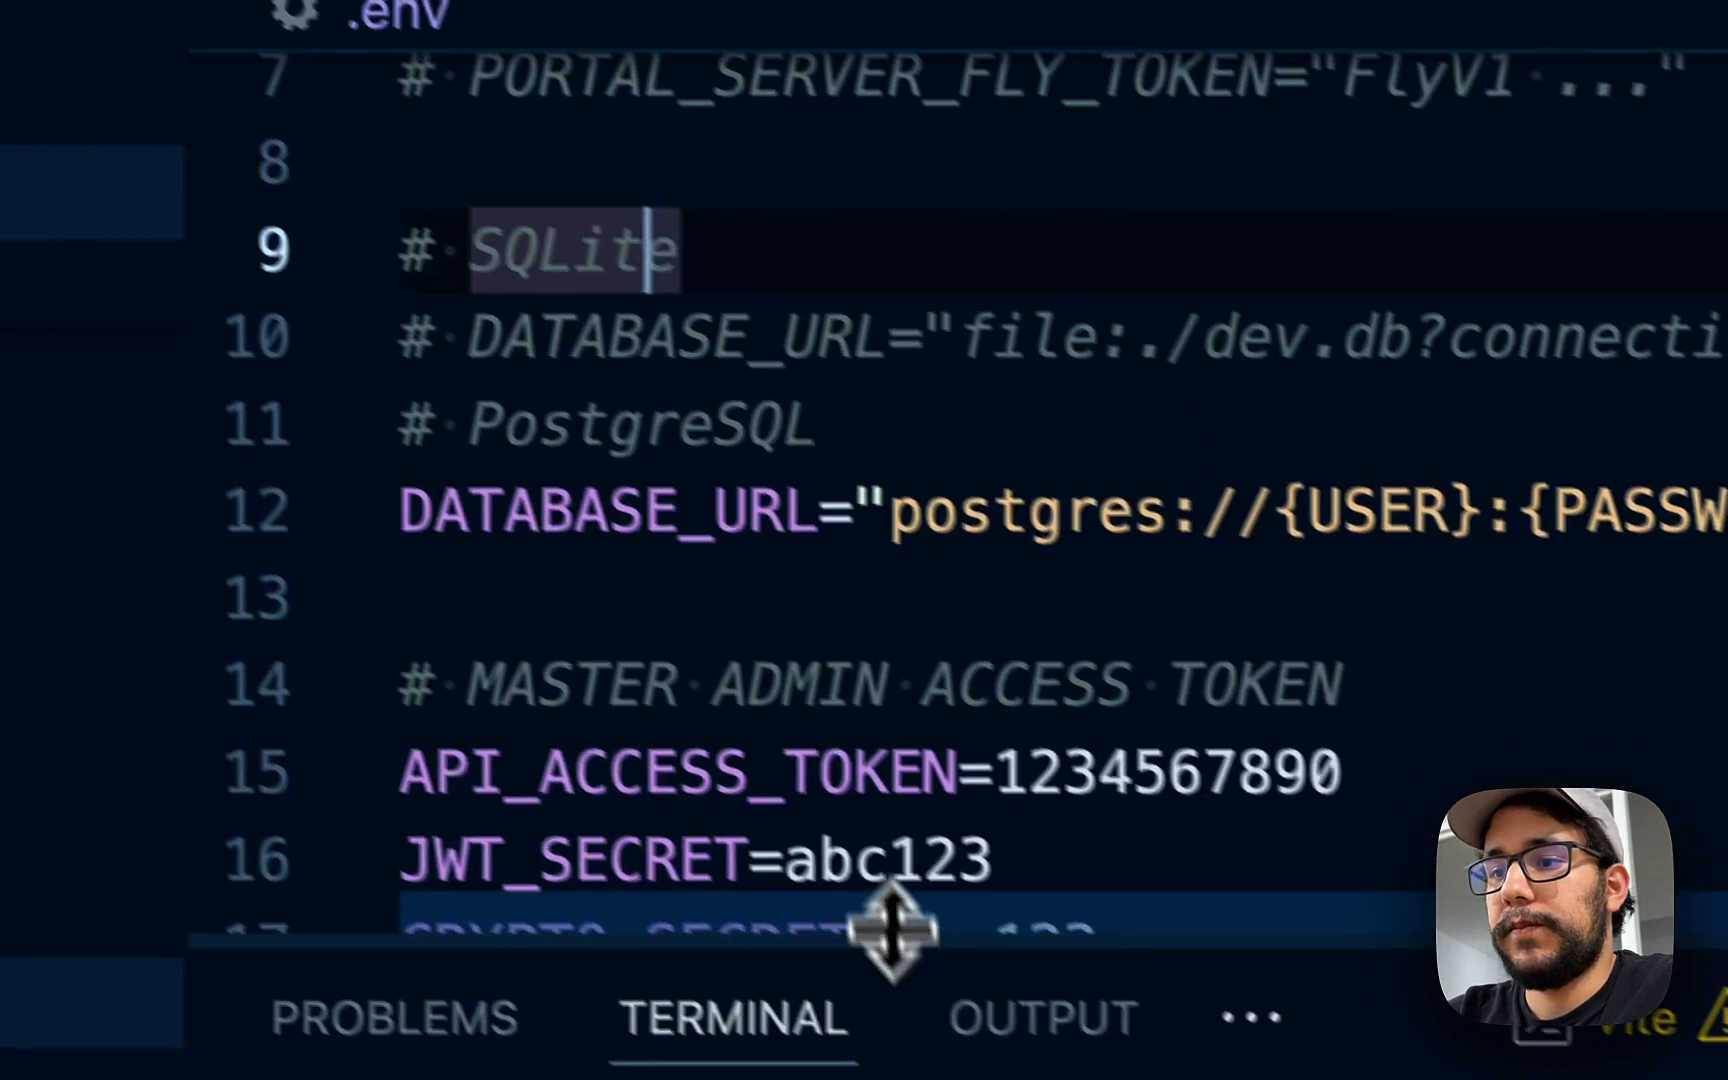
scroll(945, 632, "up", 2)
left_click(899, 388)
scroll(899, 386, "down", 1)
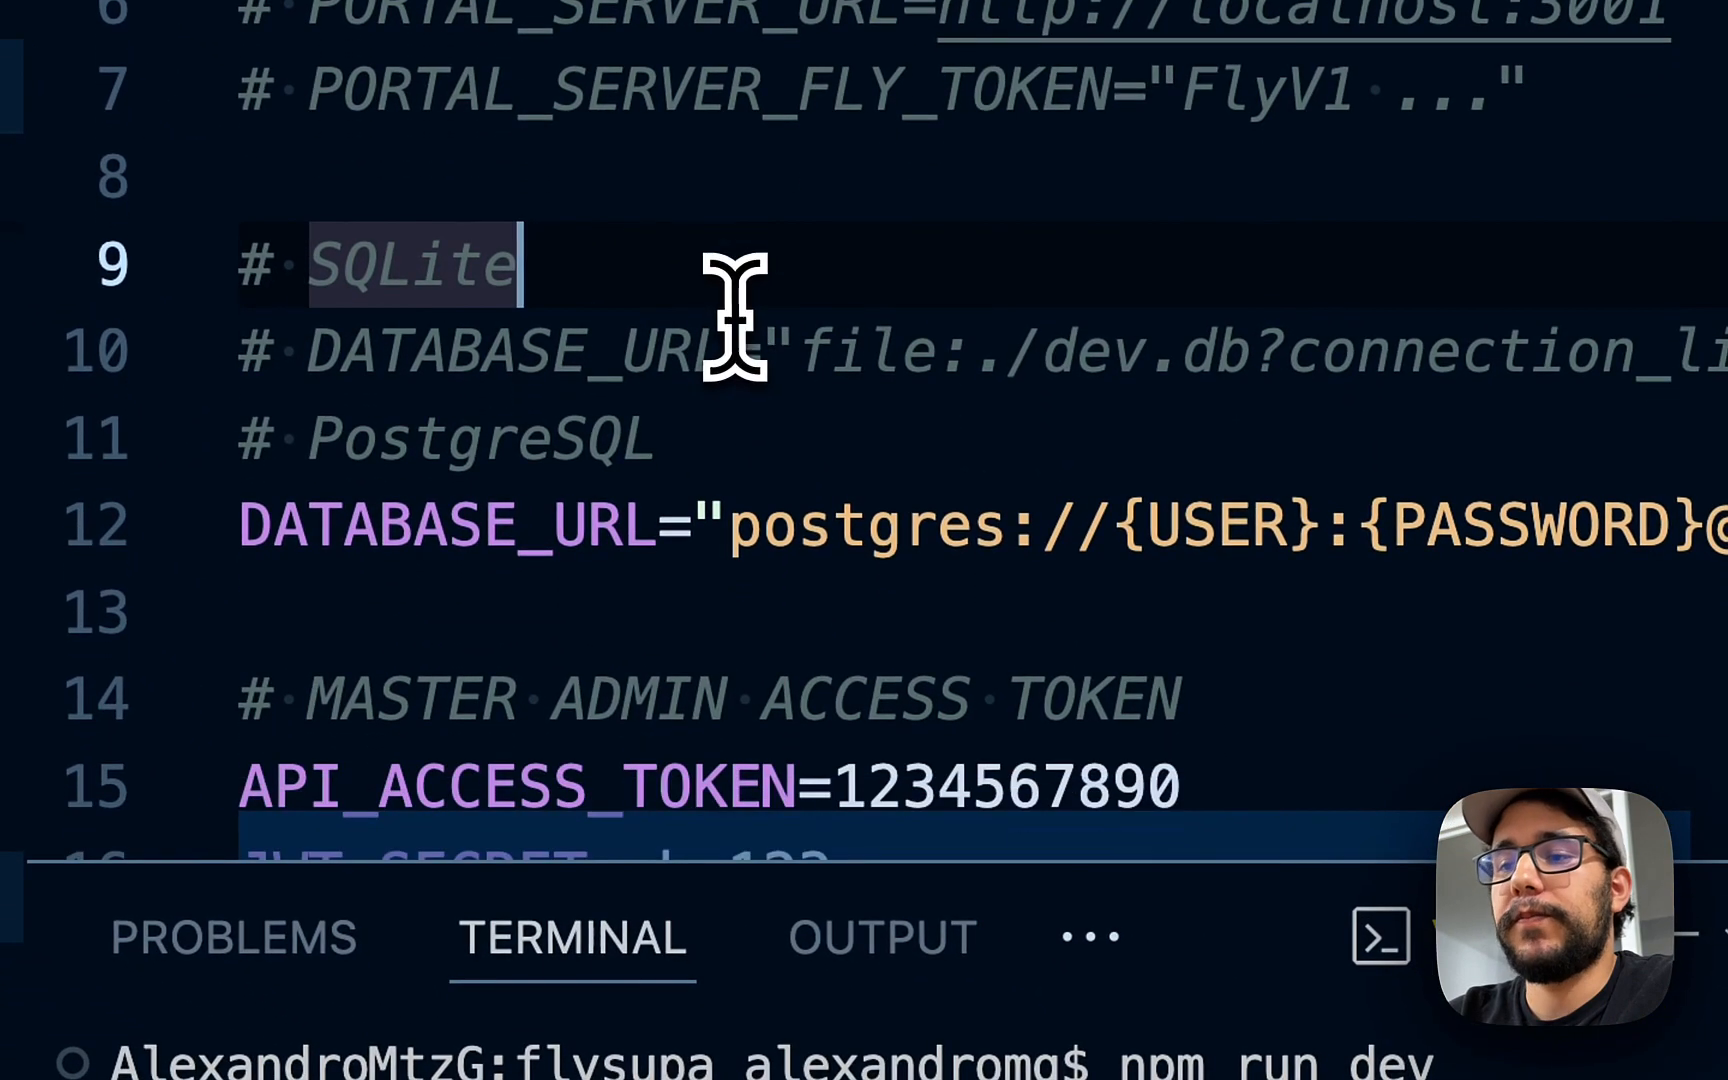
left_click(552, 524)
double_click(545, 525)
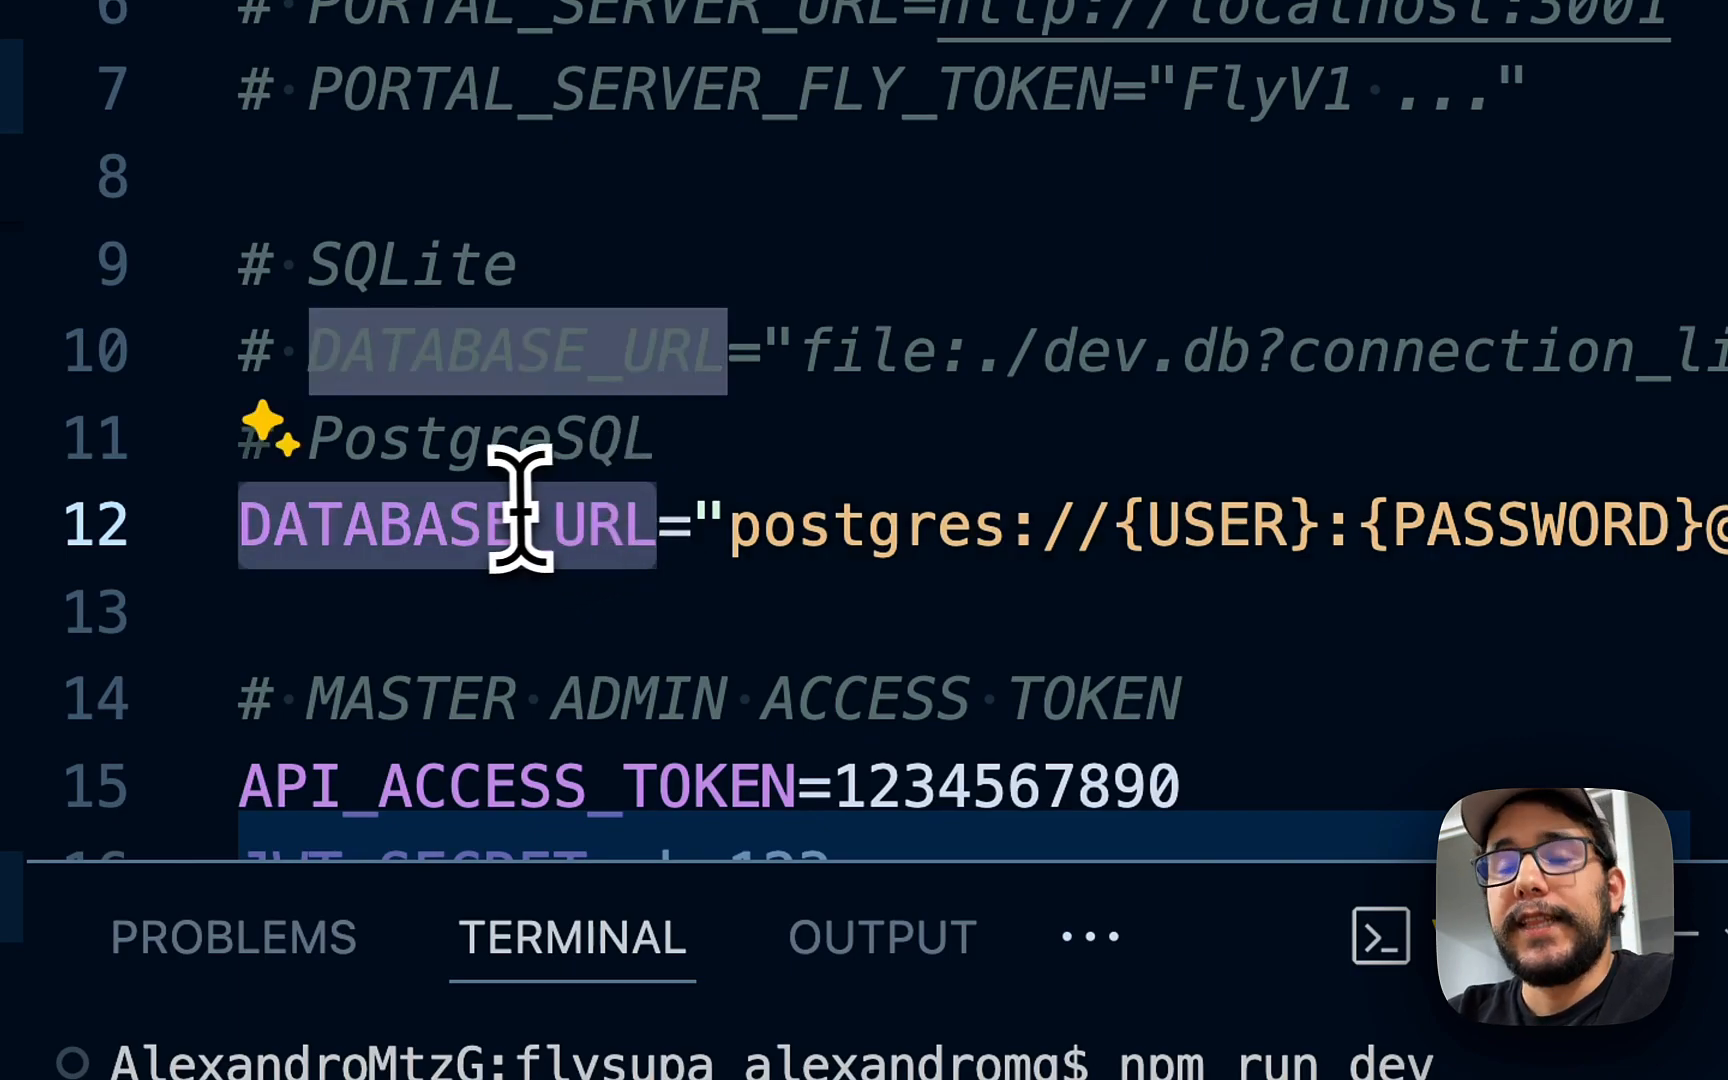
left_click(797, 525)
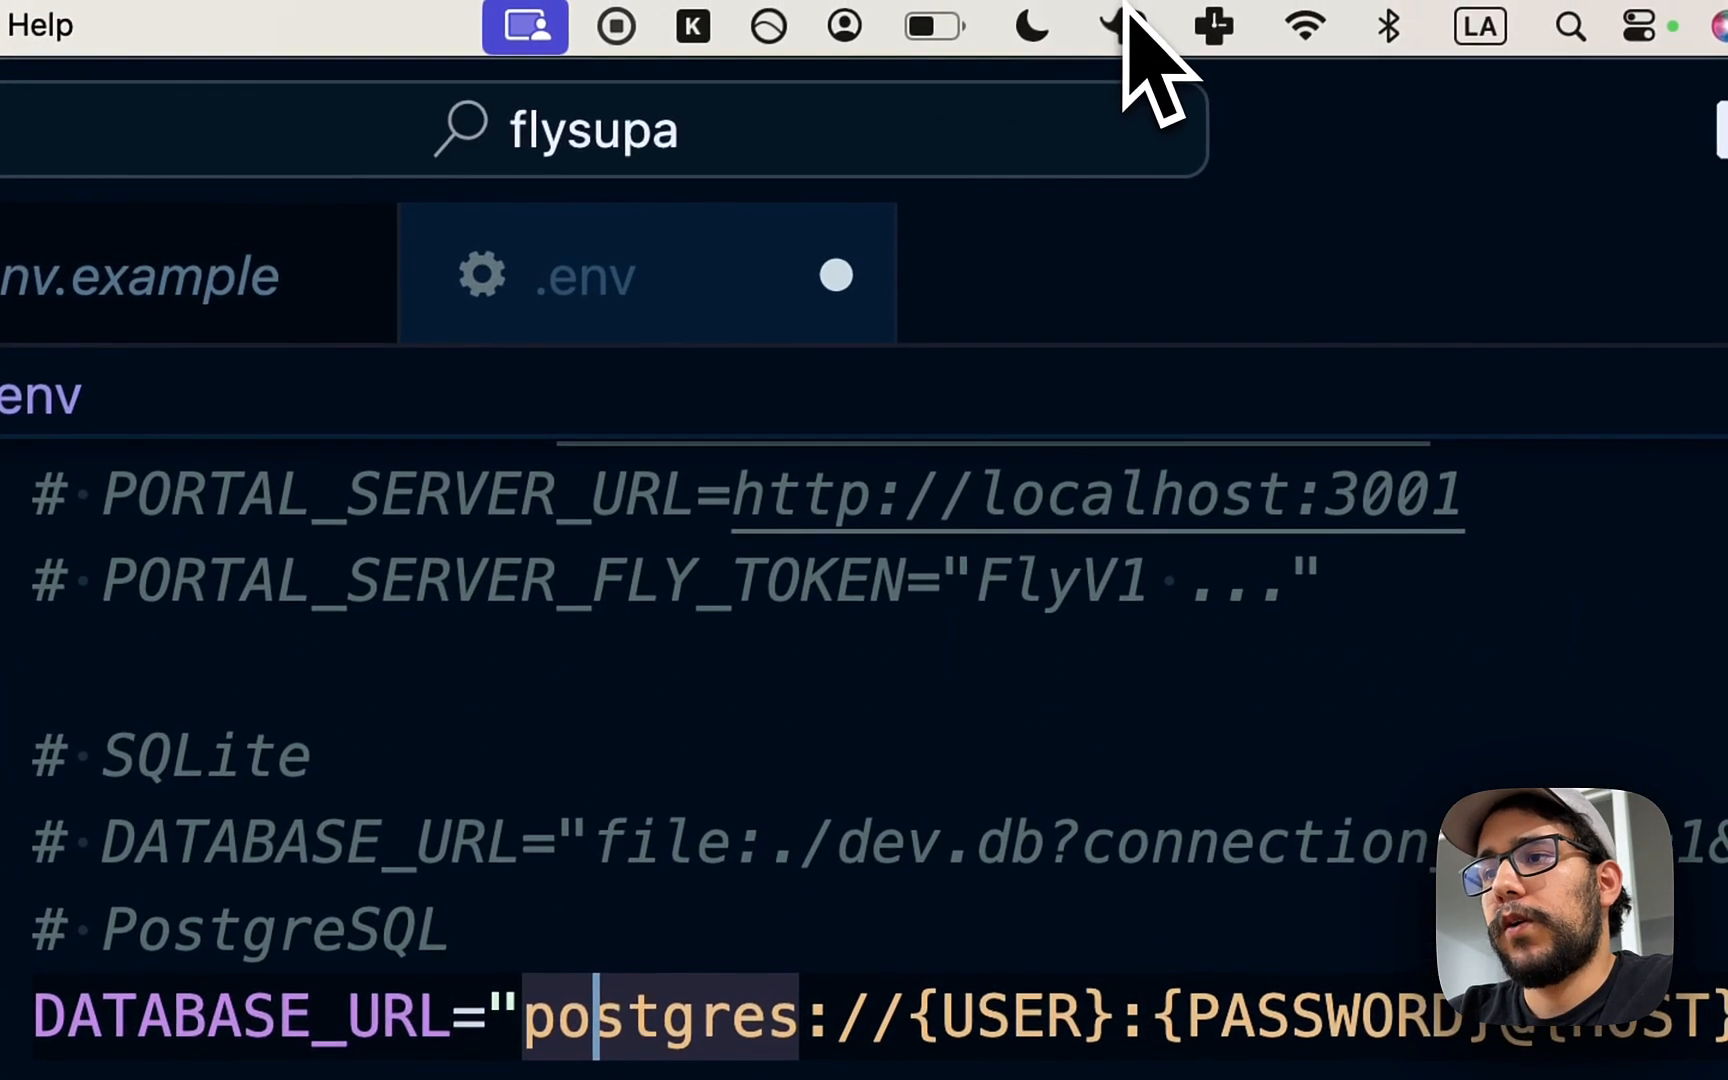
left_click(1124, 14)
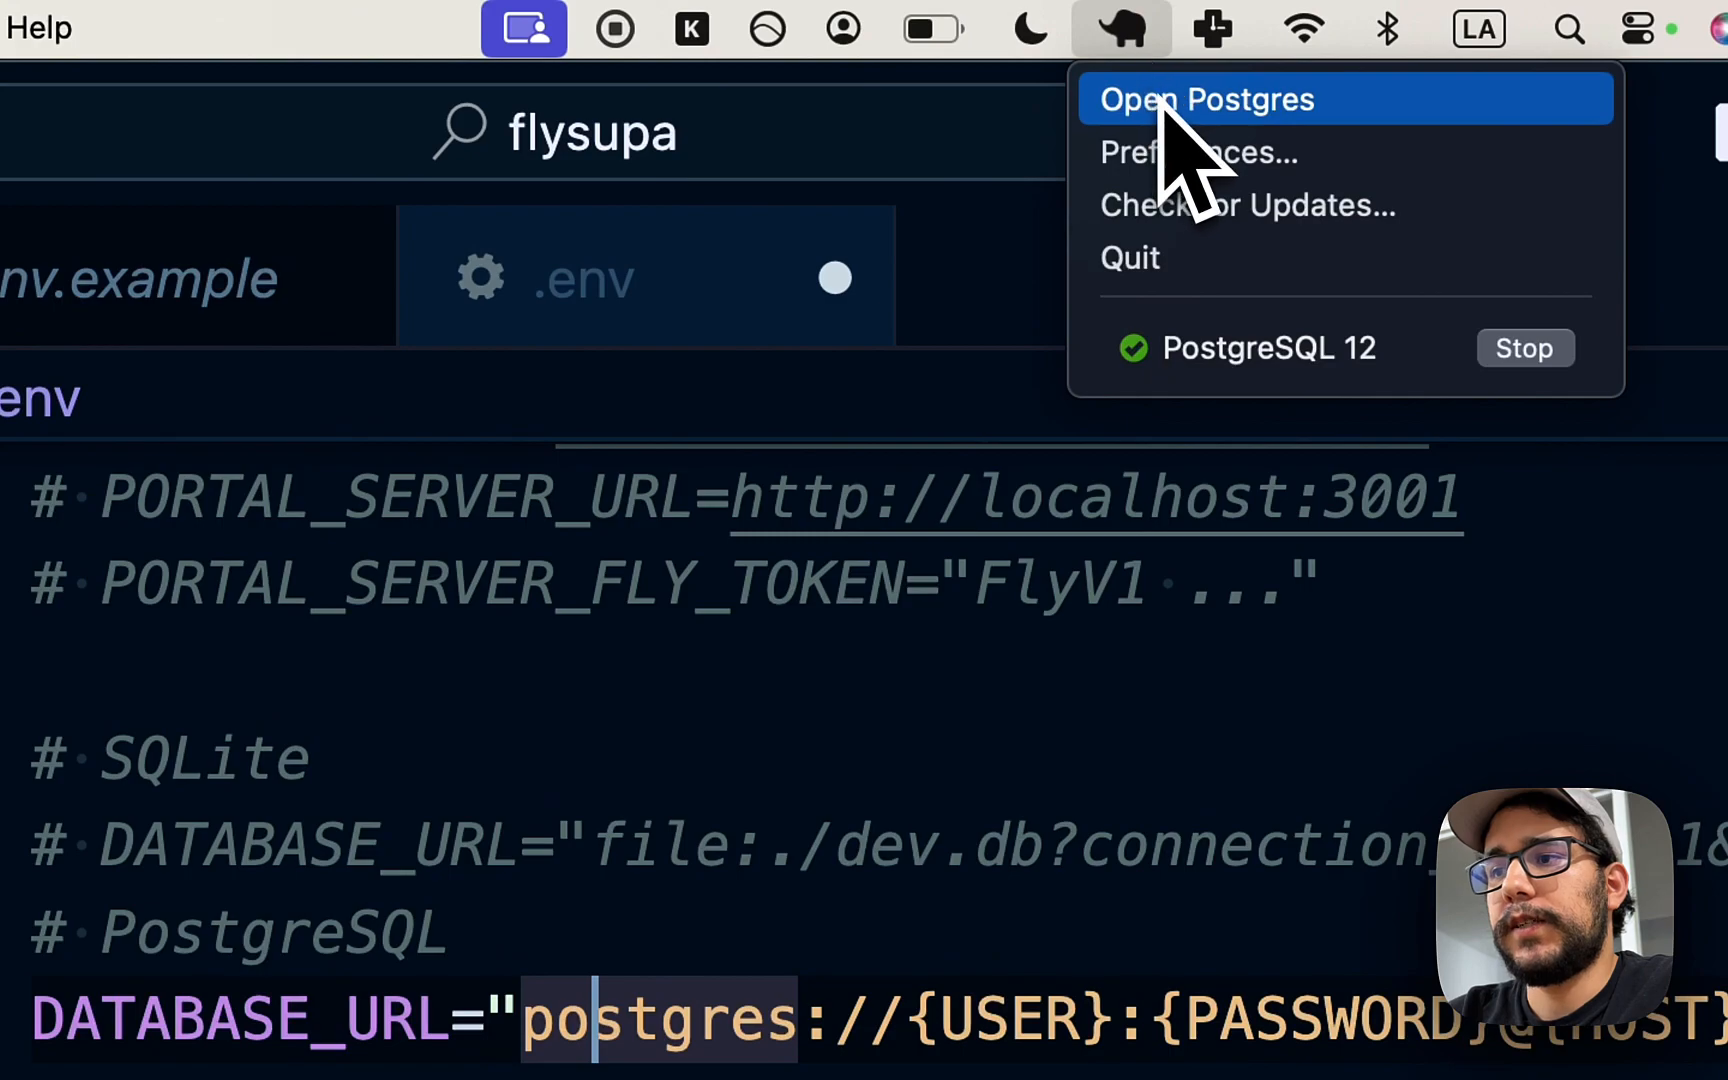
left_click(1163, 100)
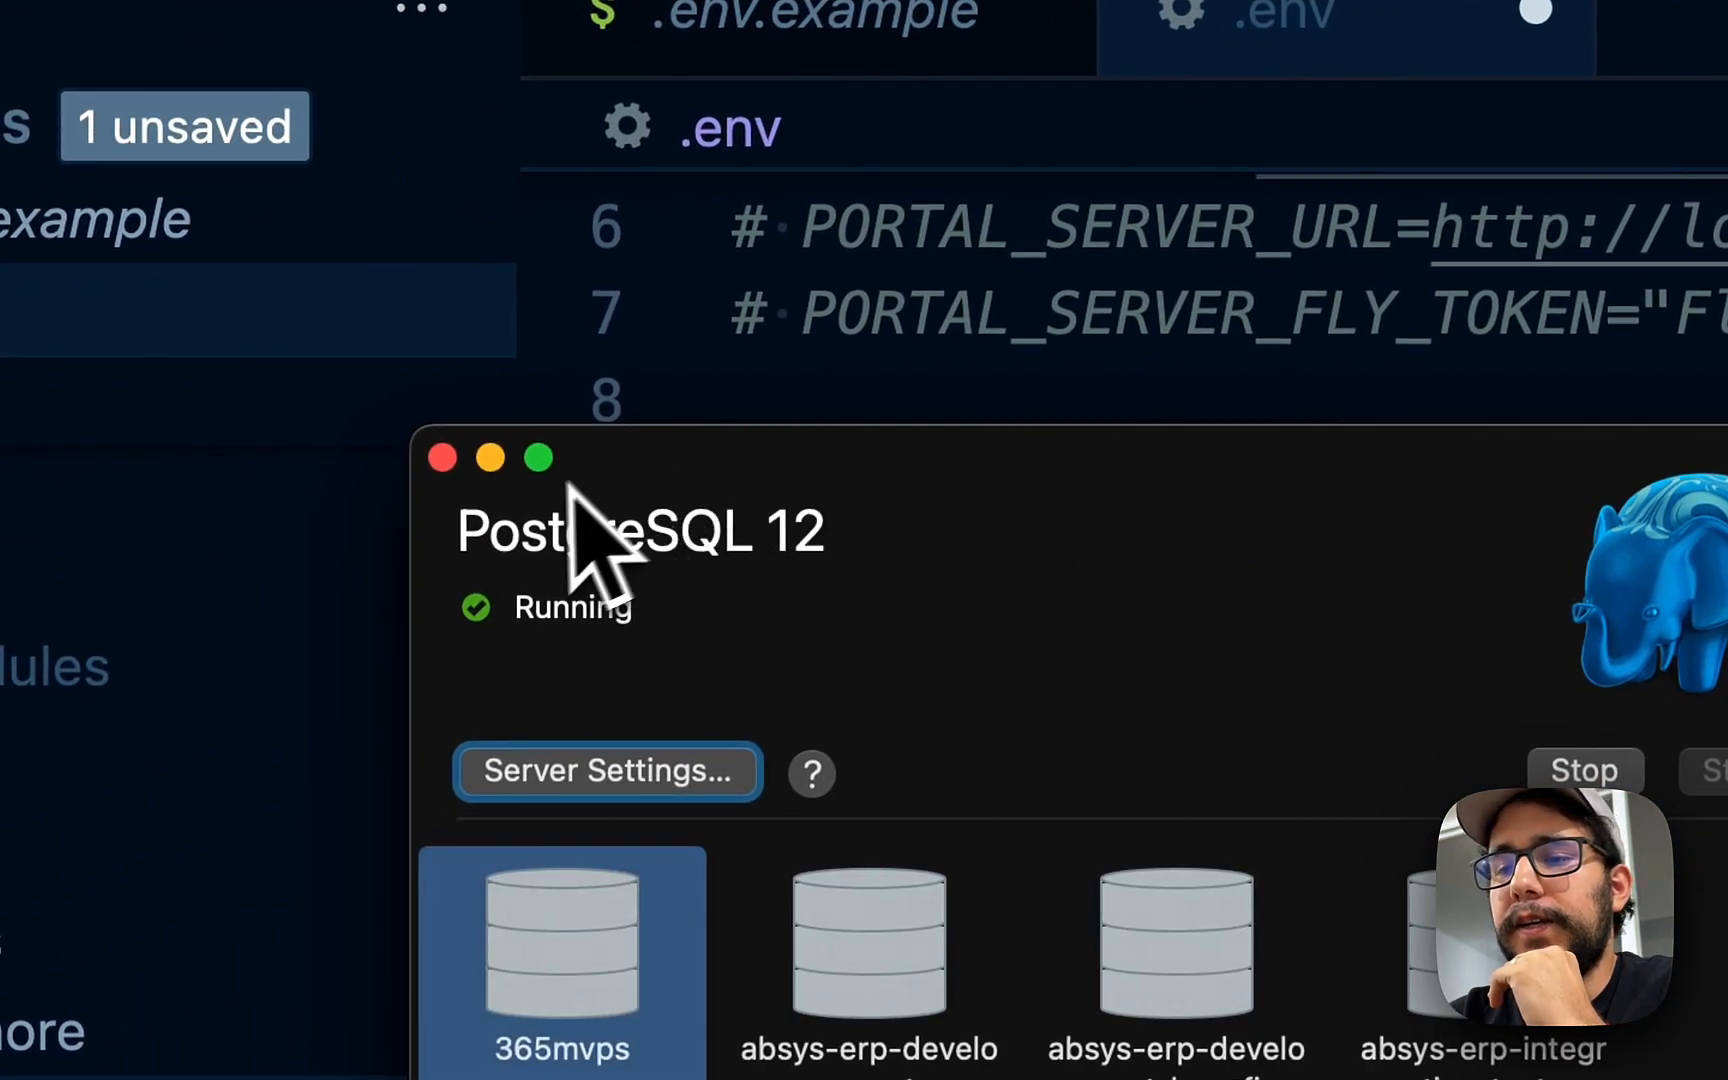
left_click(445, 460)
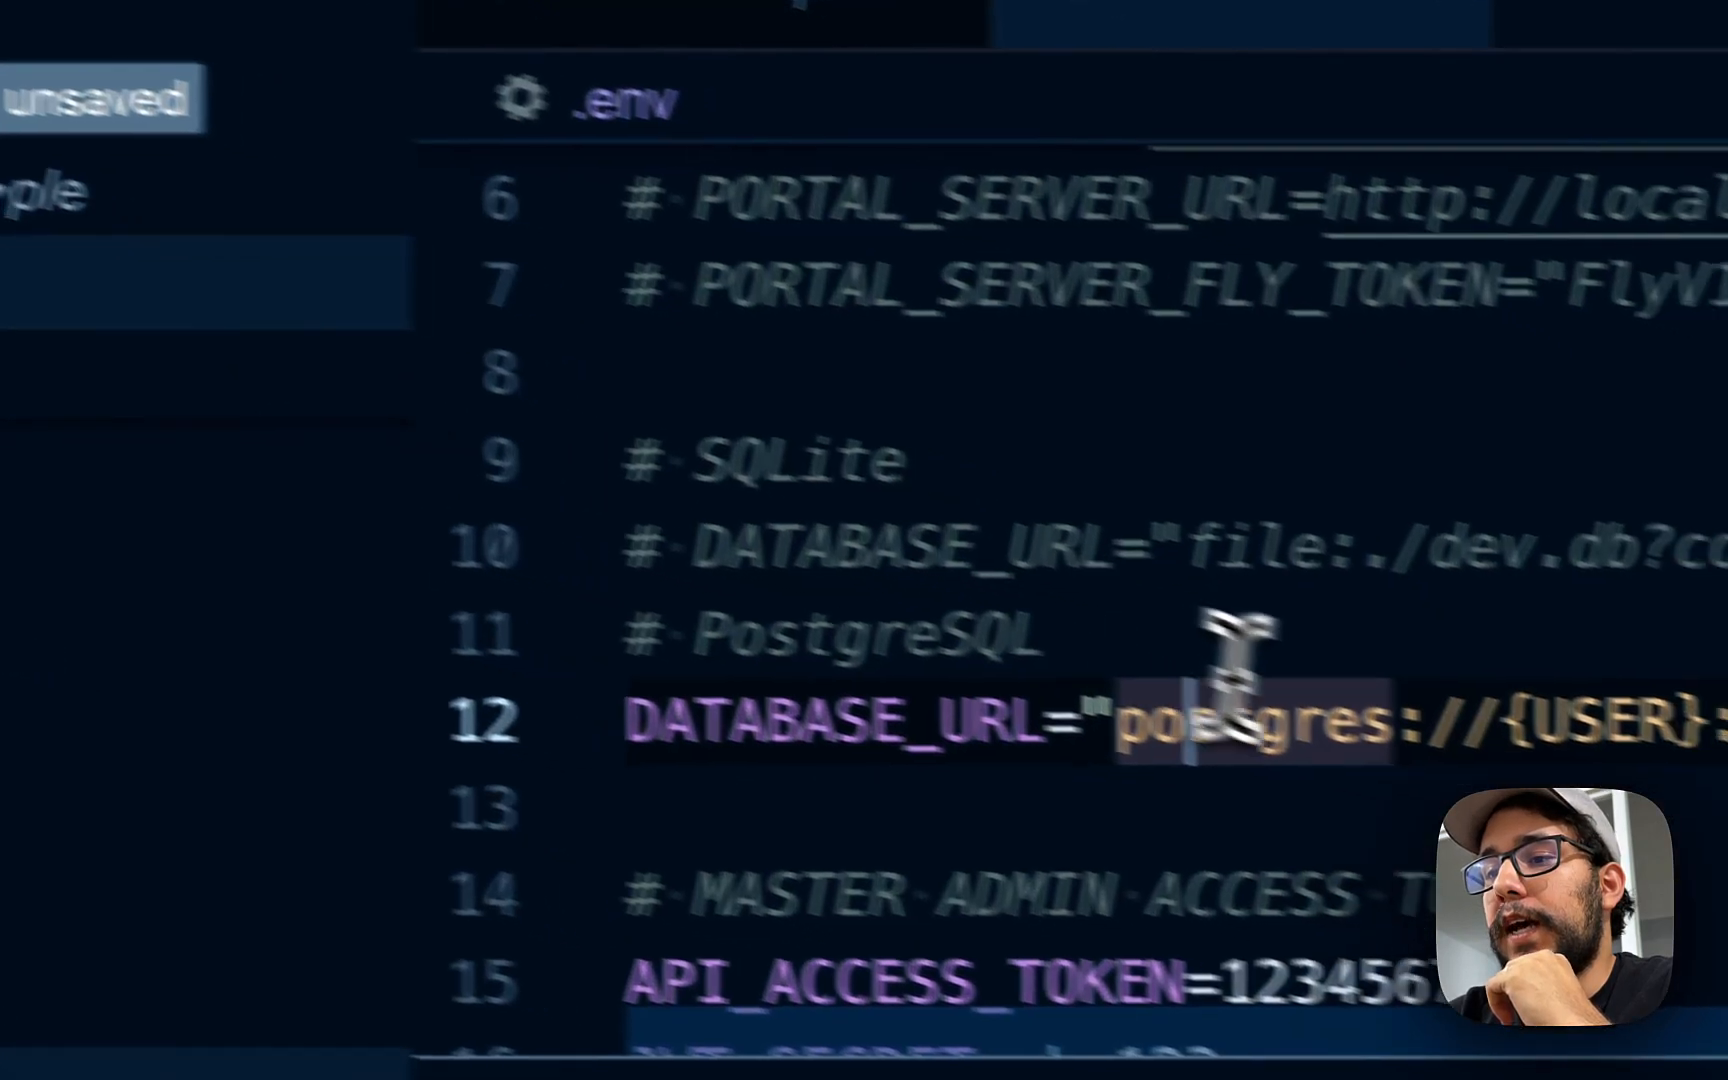
left_click(934, 515)
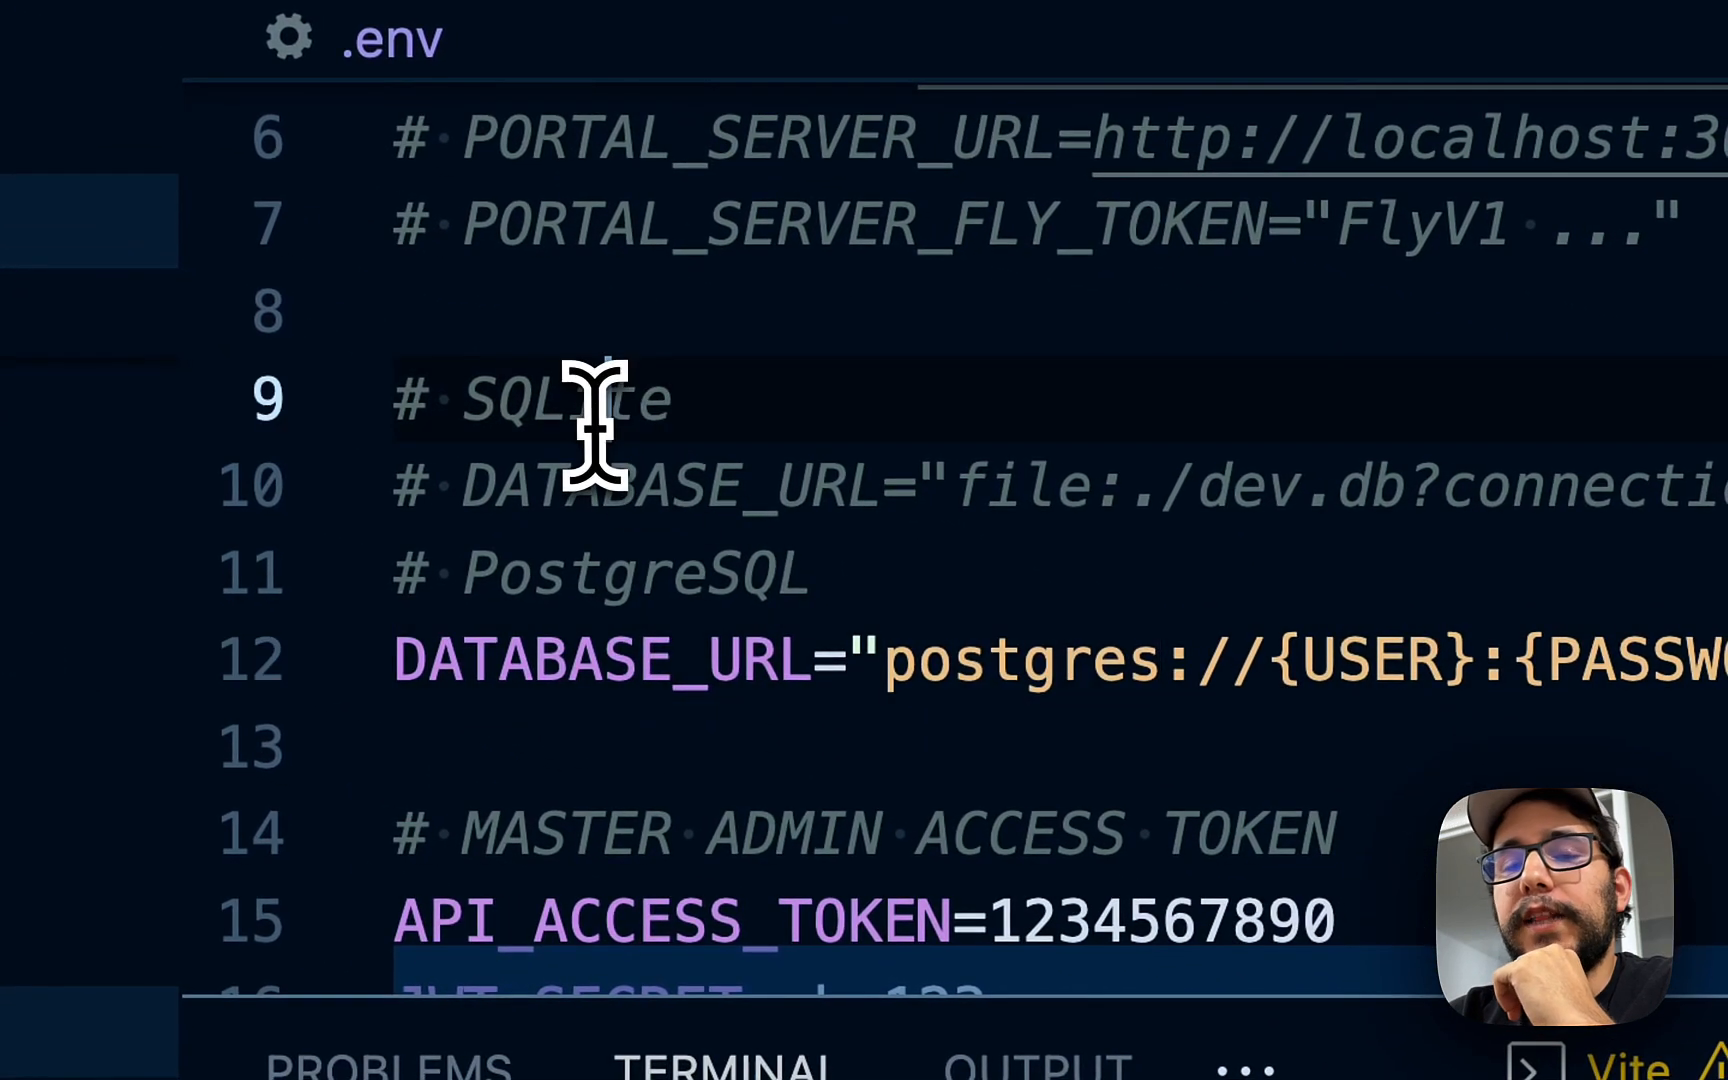
double_click(595, 415)
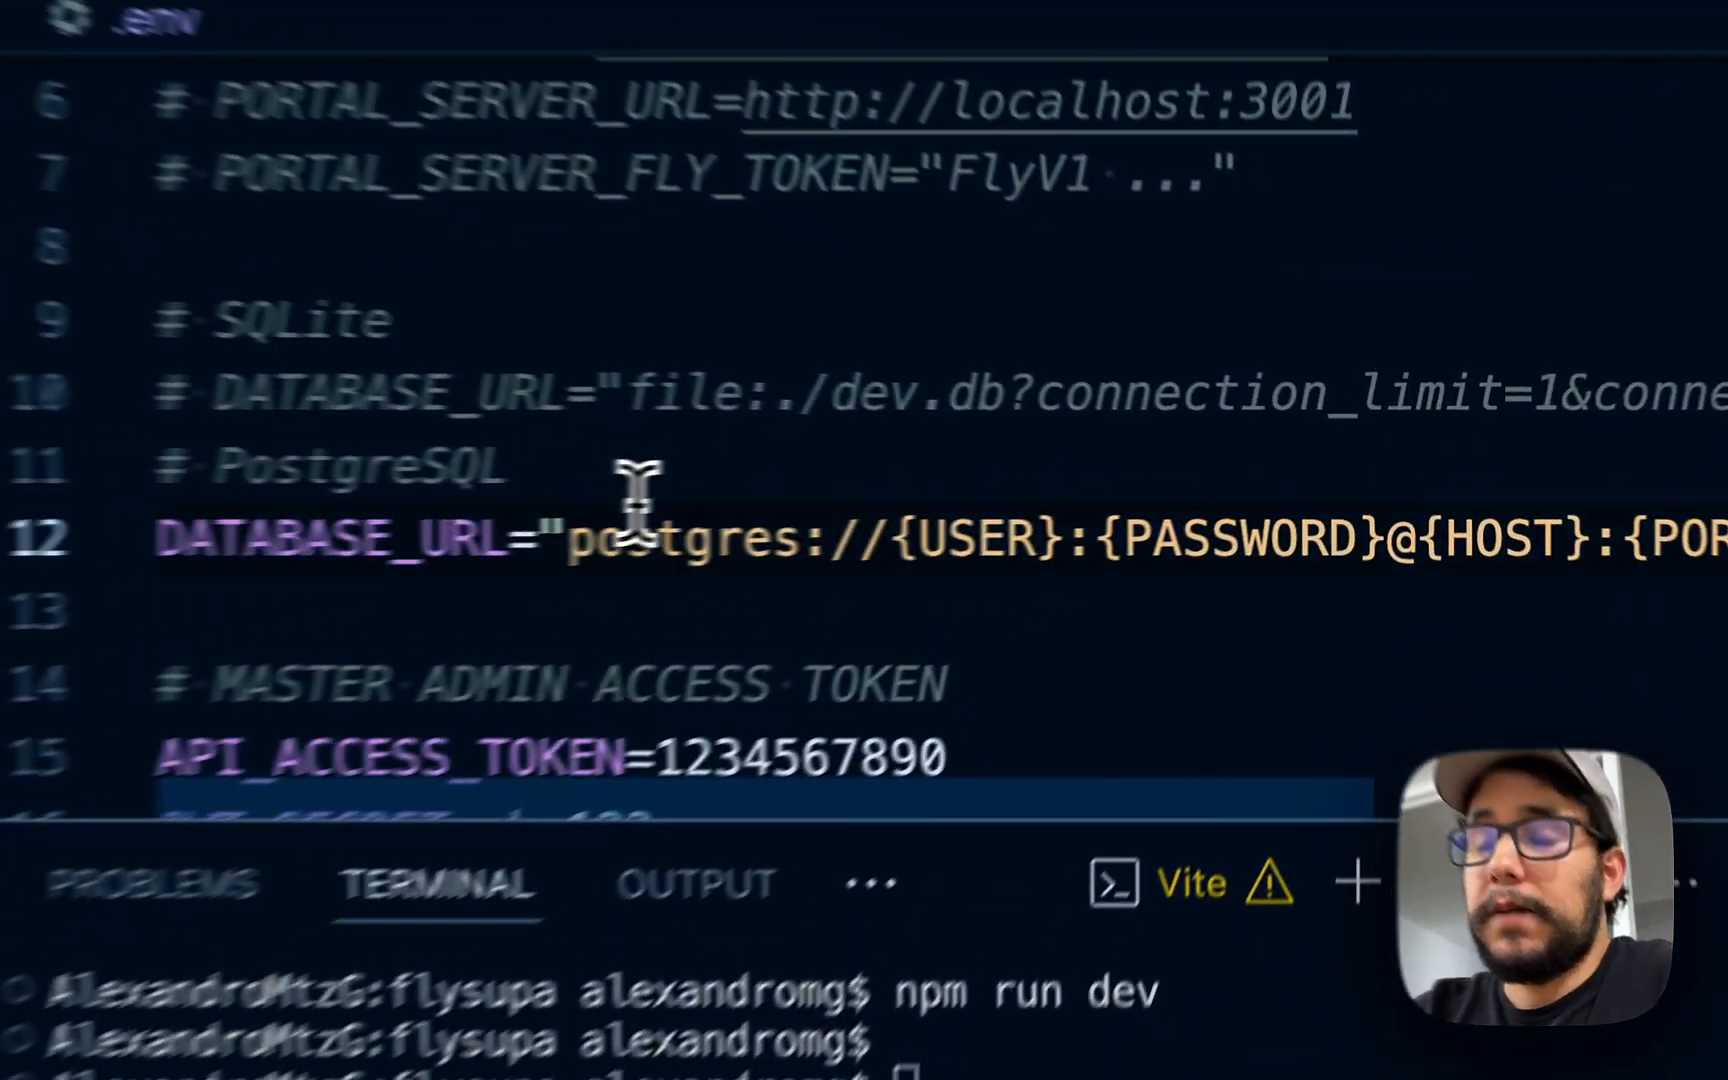
- Replace the {USER} and {PASSWORD} placeholders in DATABASE_URL with testing
left_click(932, 509)
left_click(1106, 509)
left_click_drag(815, 545, 1005, 575)
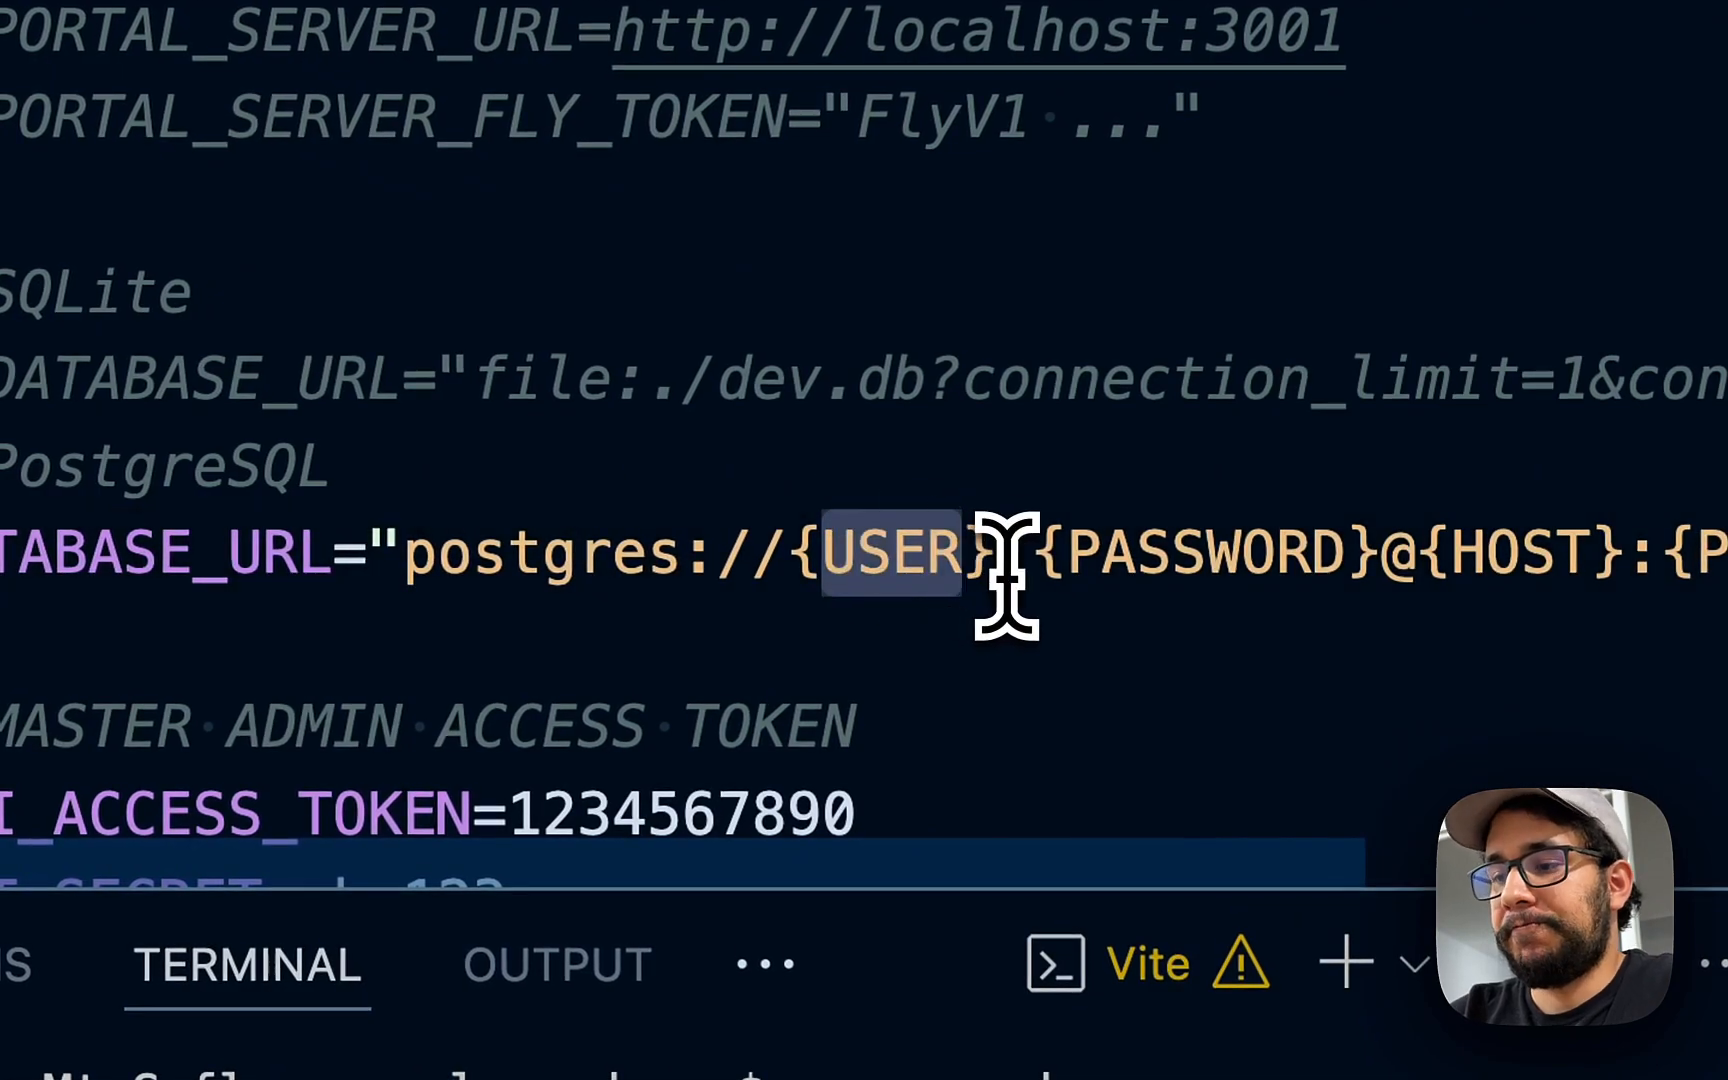
key("BackSpace")
key("BackSpace")
key("BackSpace")
type("testing")
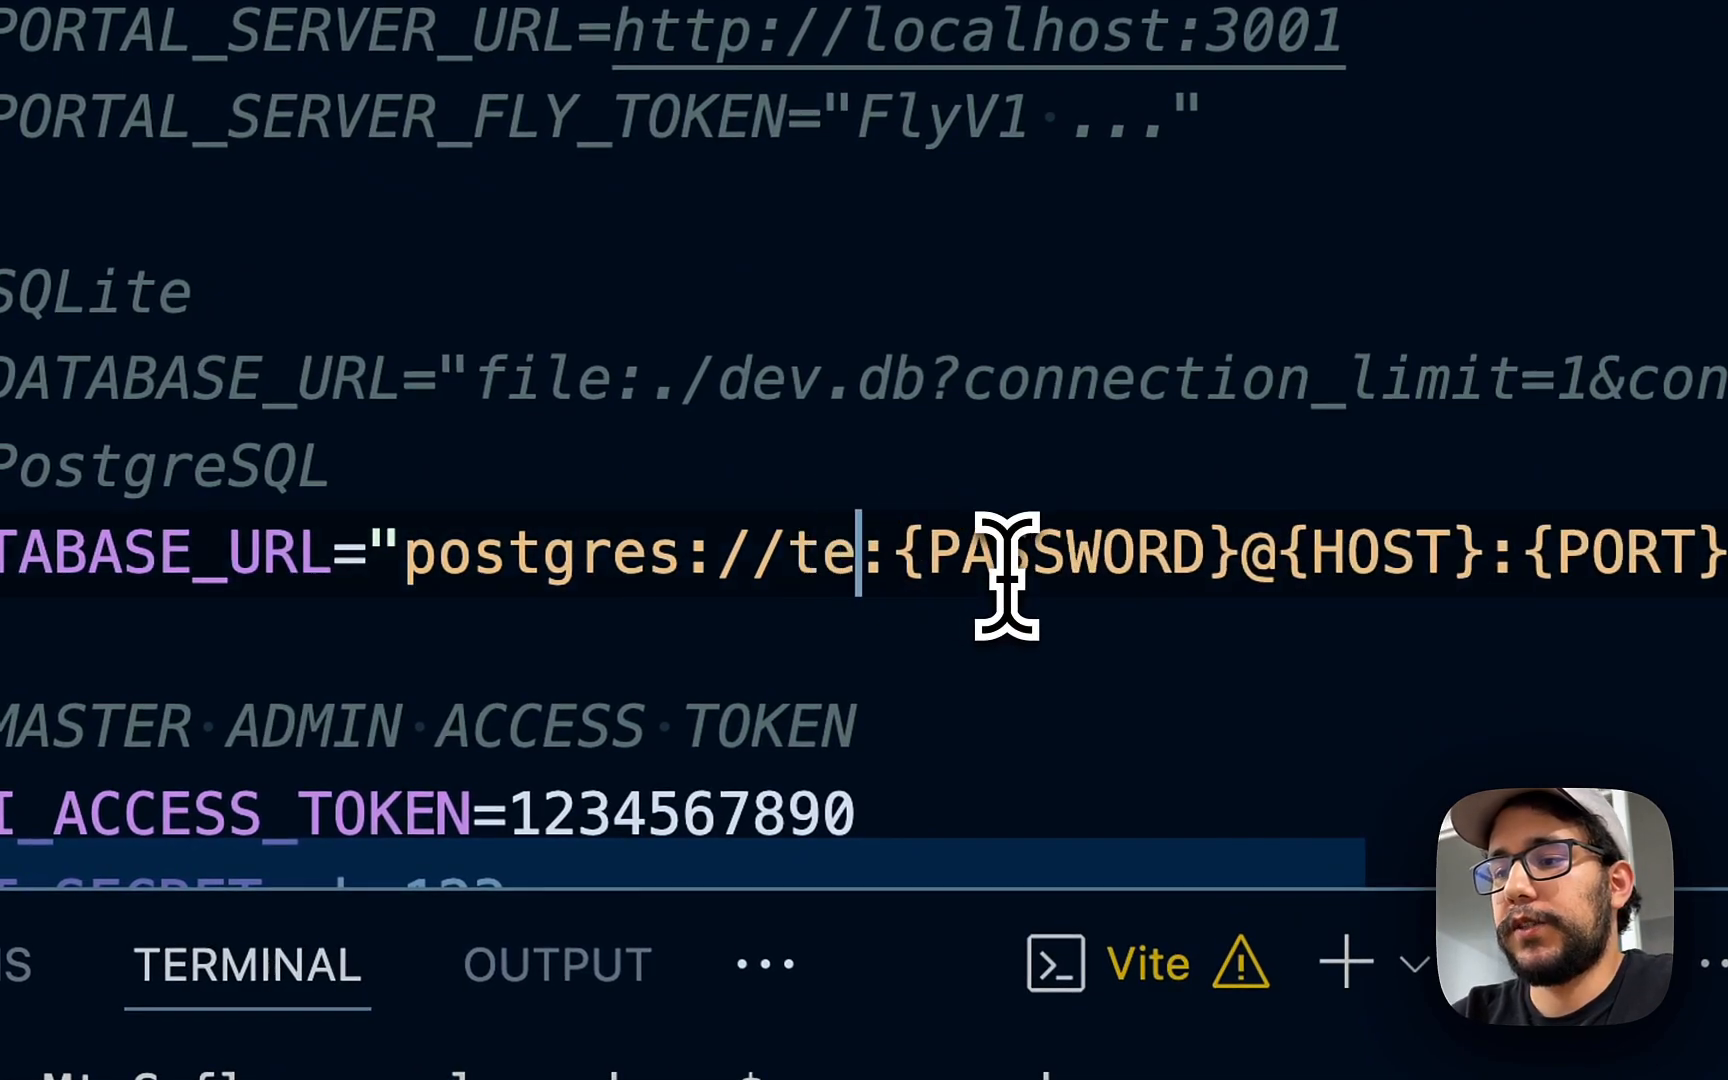
key("alt+shift+Left")
key("super+c")
double_click(1328, 554)
key("BackSpace")
key("Right")
key("BackSpace")
key("BackSpace")
key("super+v")
- Set the host to localhost and port to 5432, and remove the {DATABASE} placeholder
double_click(1230, 552)
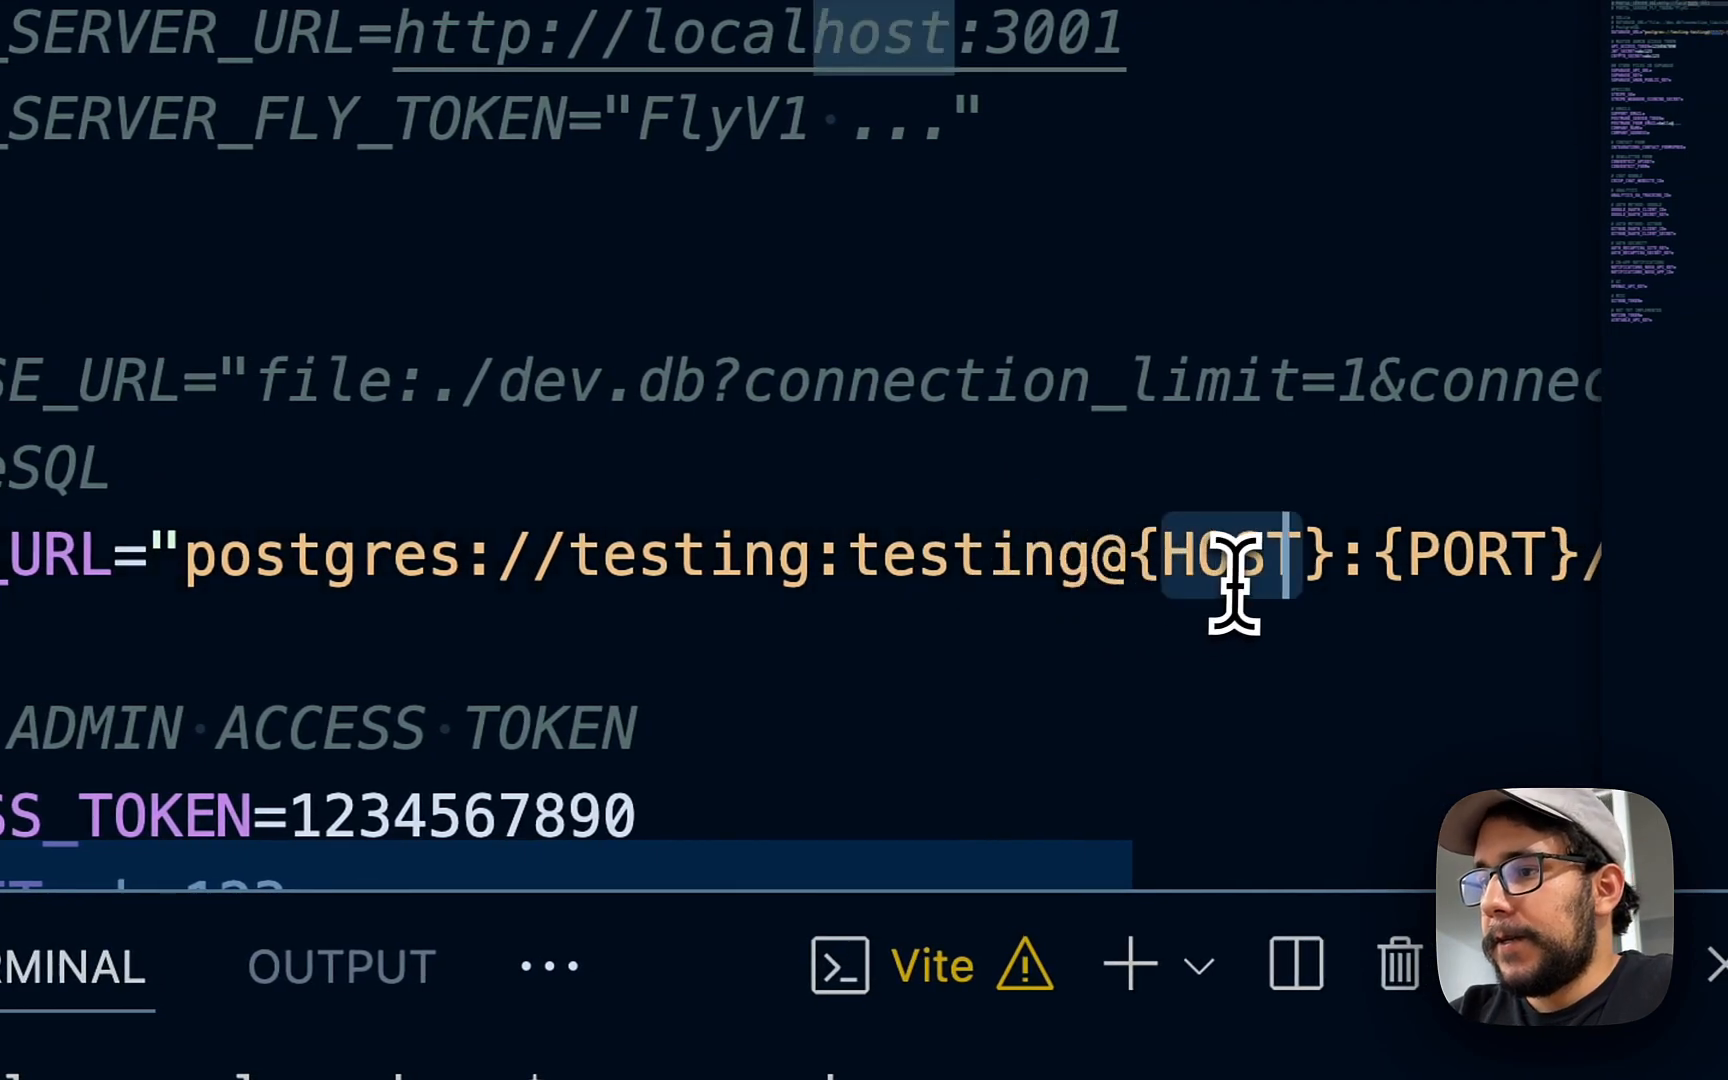
key("BackSpace")
key("Right")
key("BackSpace")
key("BackSpace")
type("local")
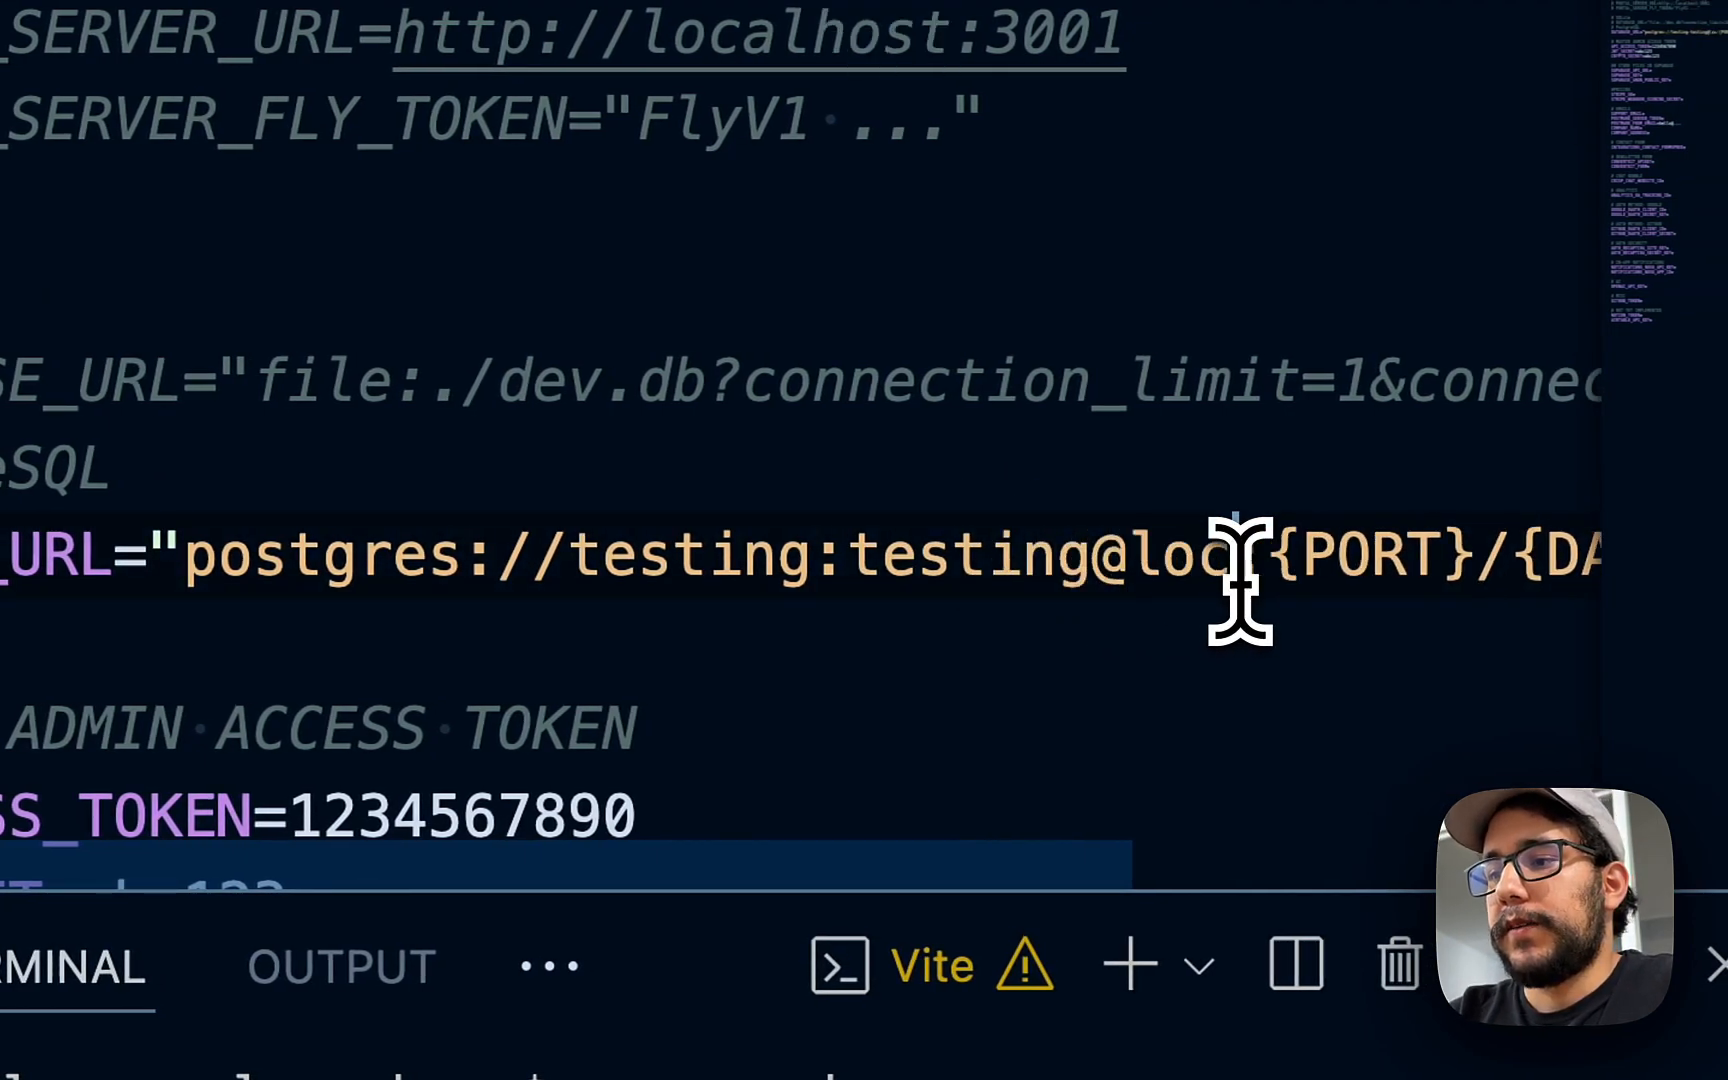
type("host")
scroll(1260, 540, "right", 5)
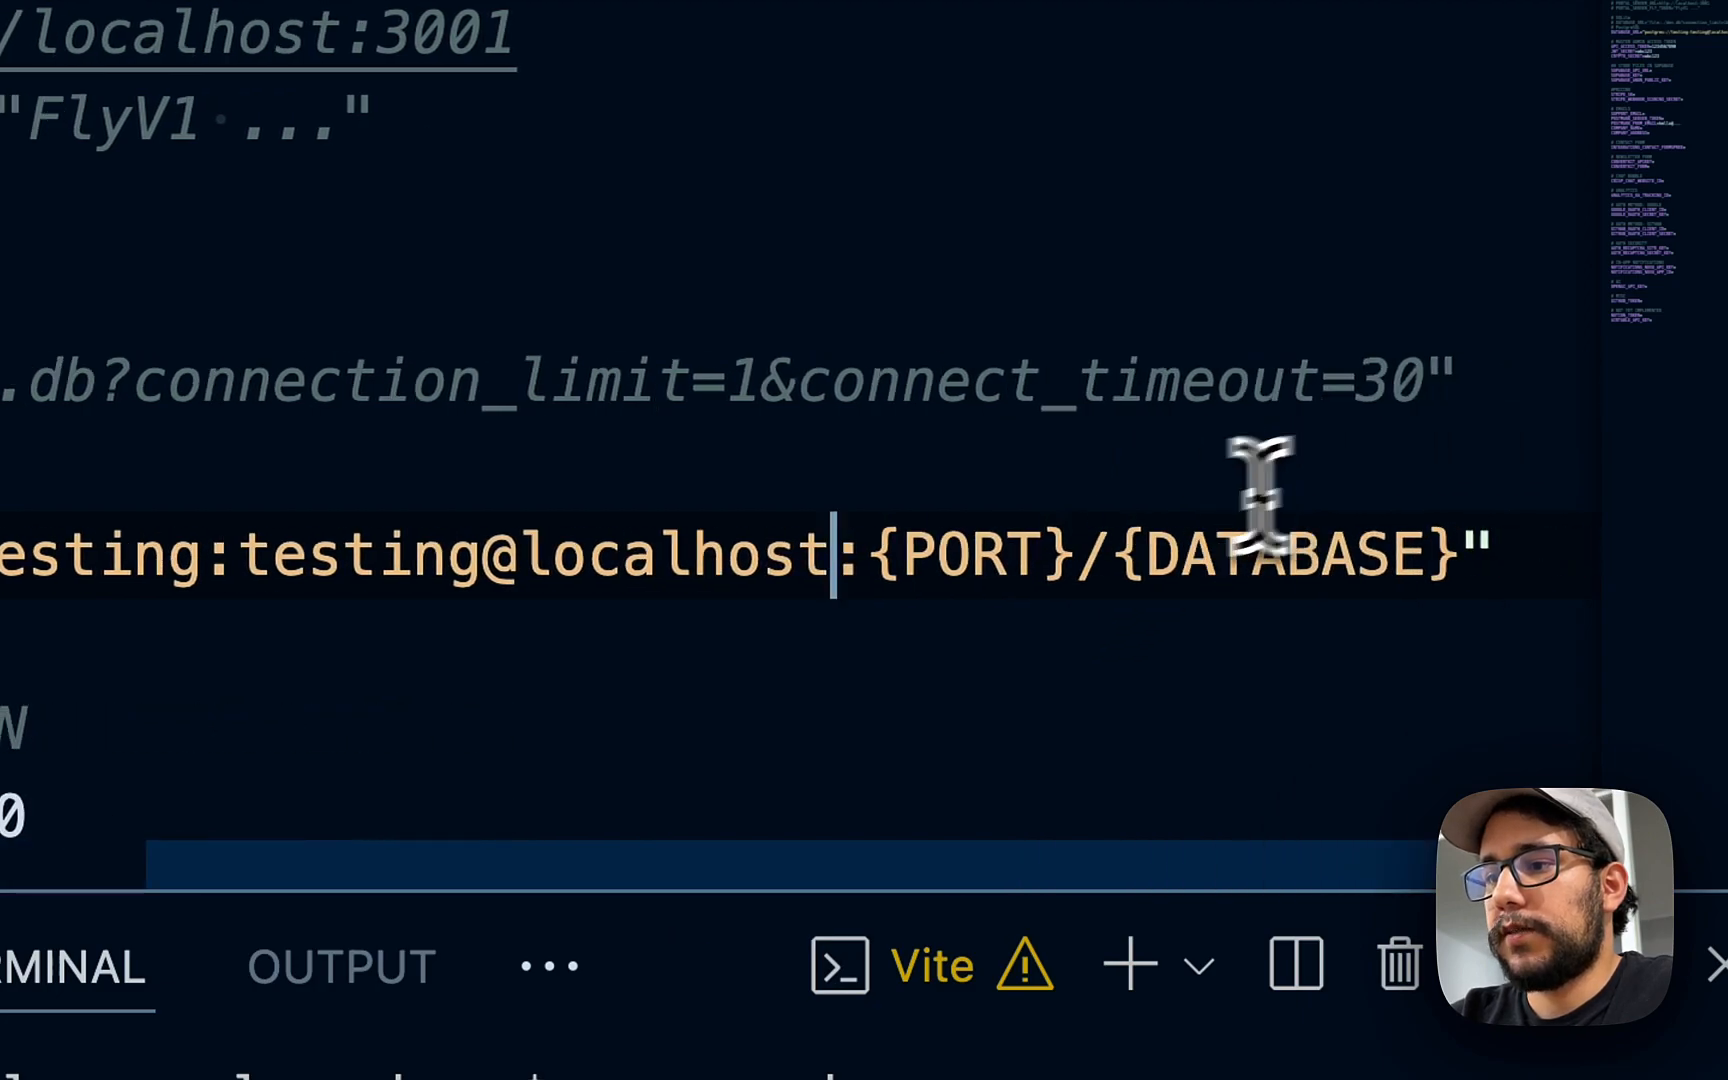
double_click(983, 555)
key("BackSpace")
key("Right")
key("BackSpace")
key("BackSpace")
type("5432")
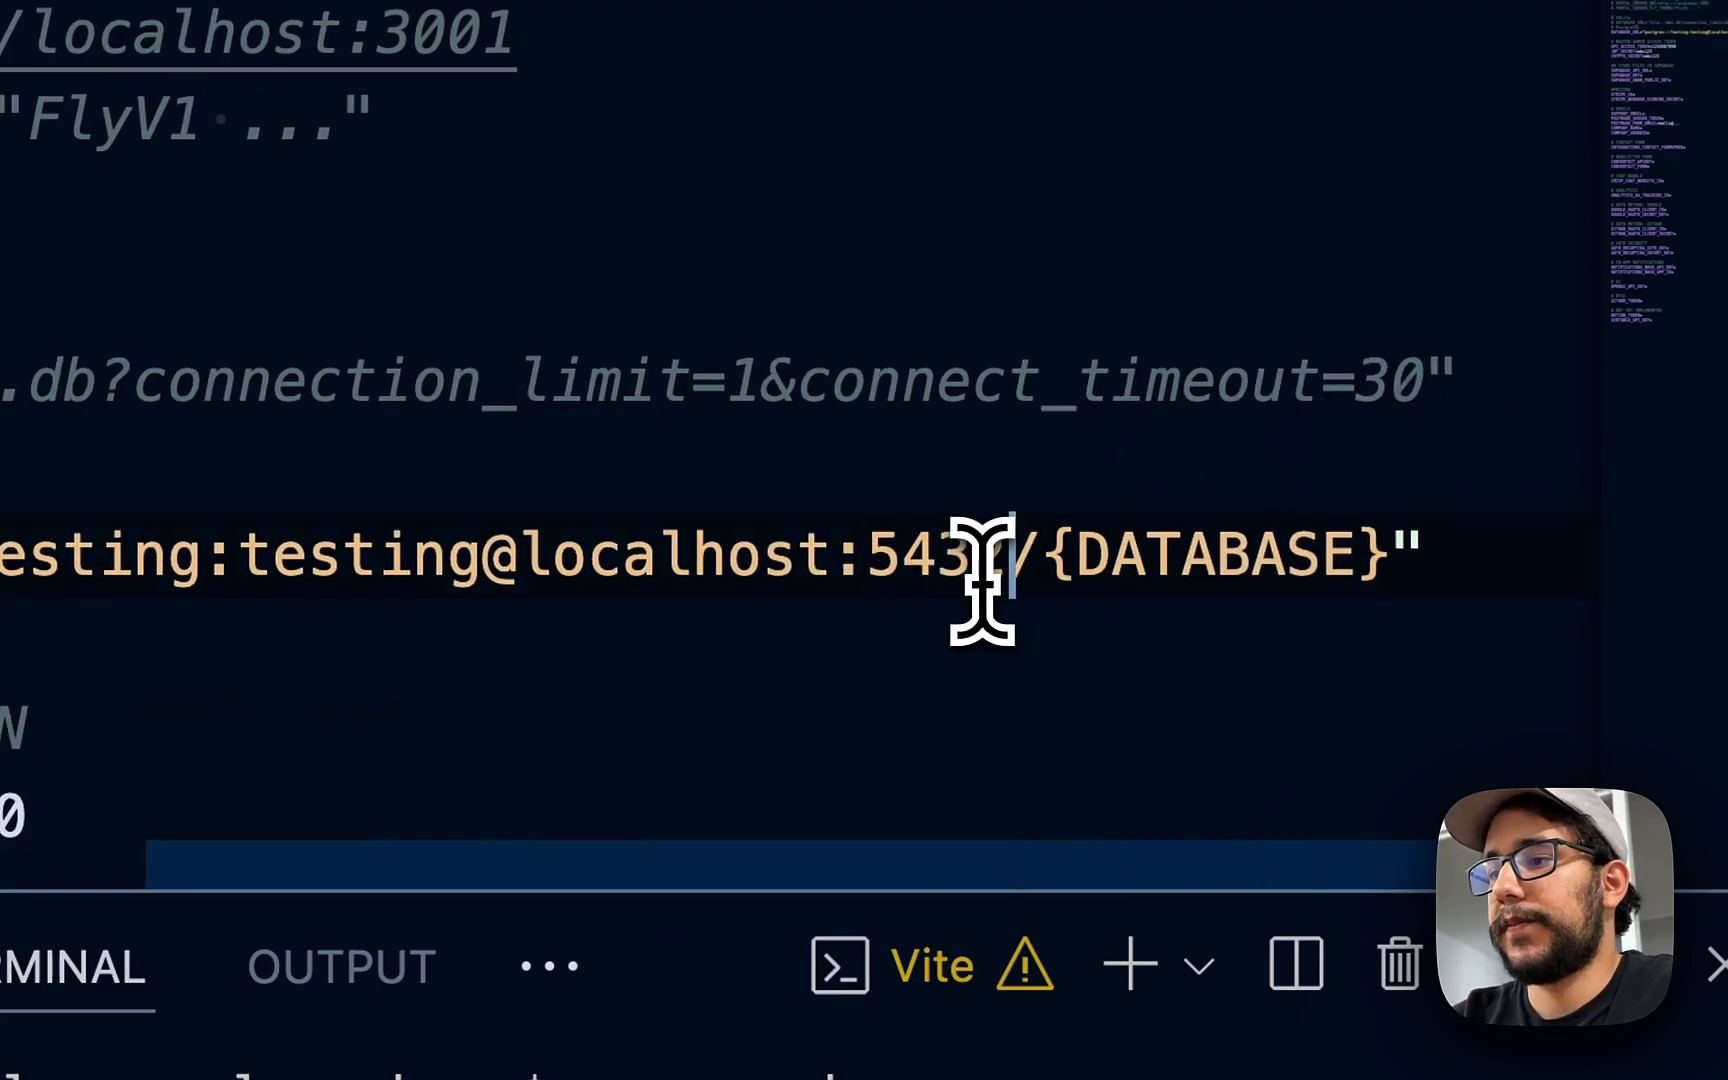
key("alt+BackSpace")
key("alt+BackSpace")
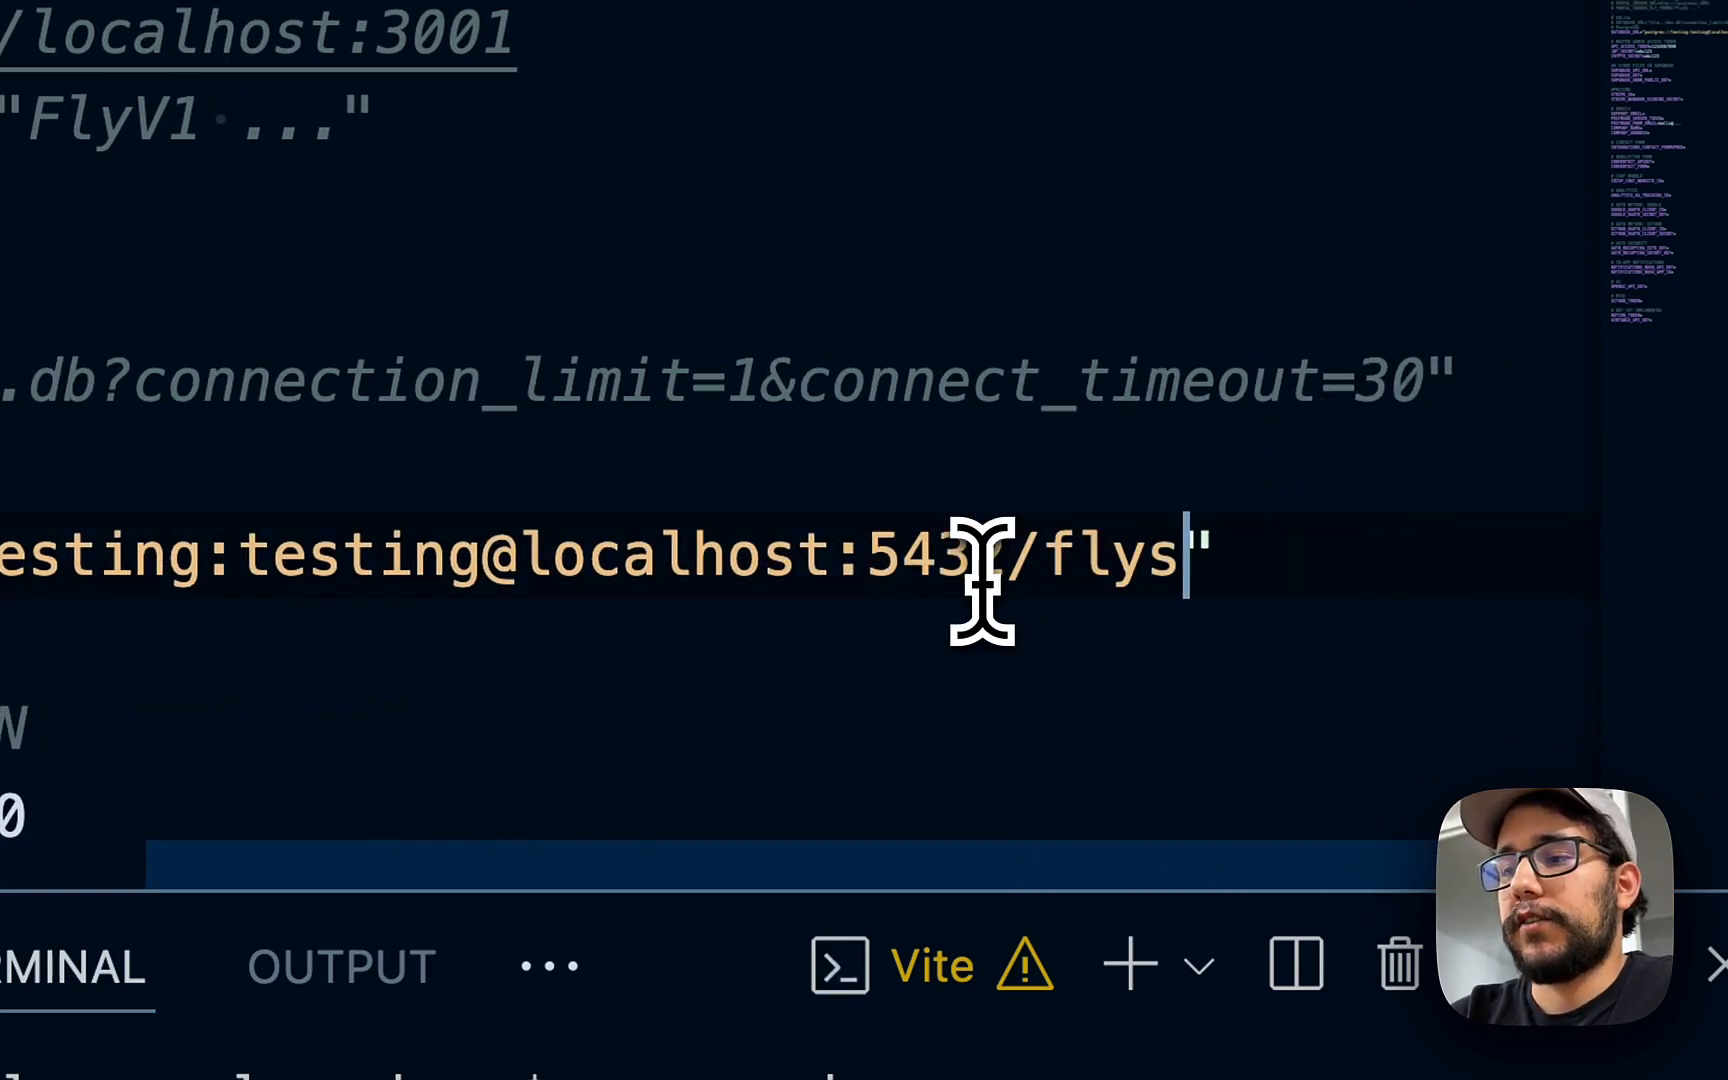
- Enter npx prisma db push in the terminal
scroll(809, 513, "left", 5)
left_click(548, 503)
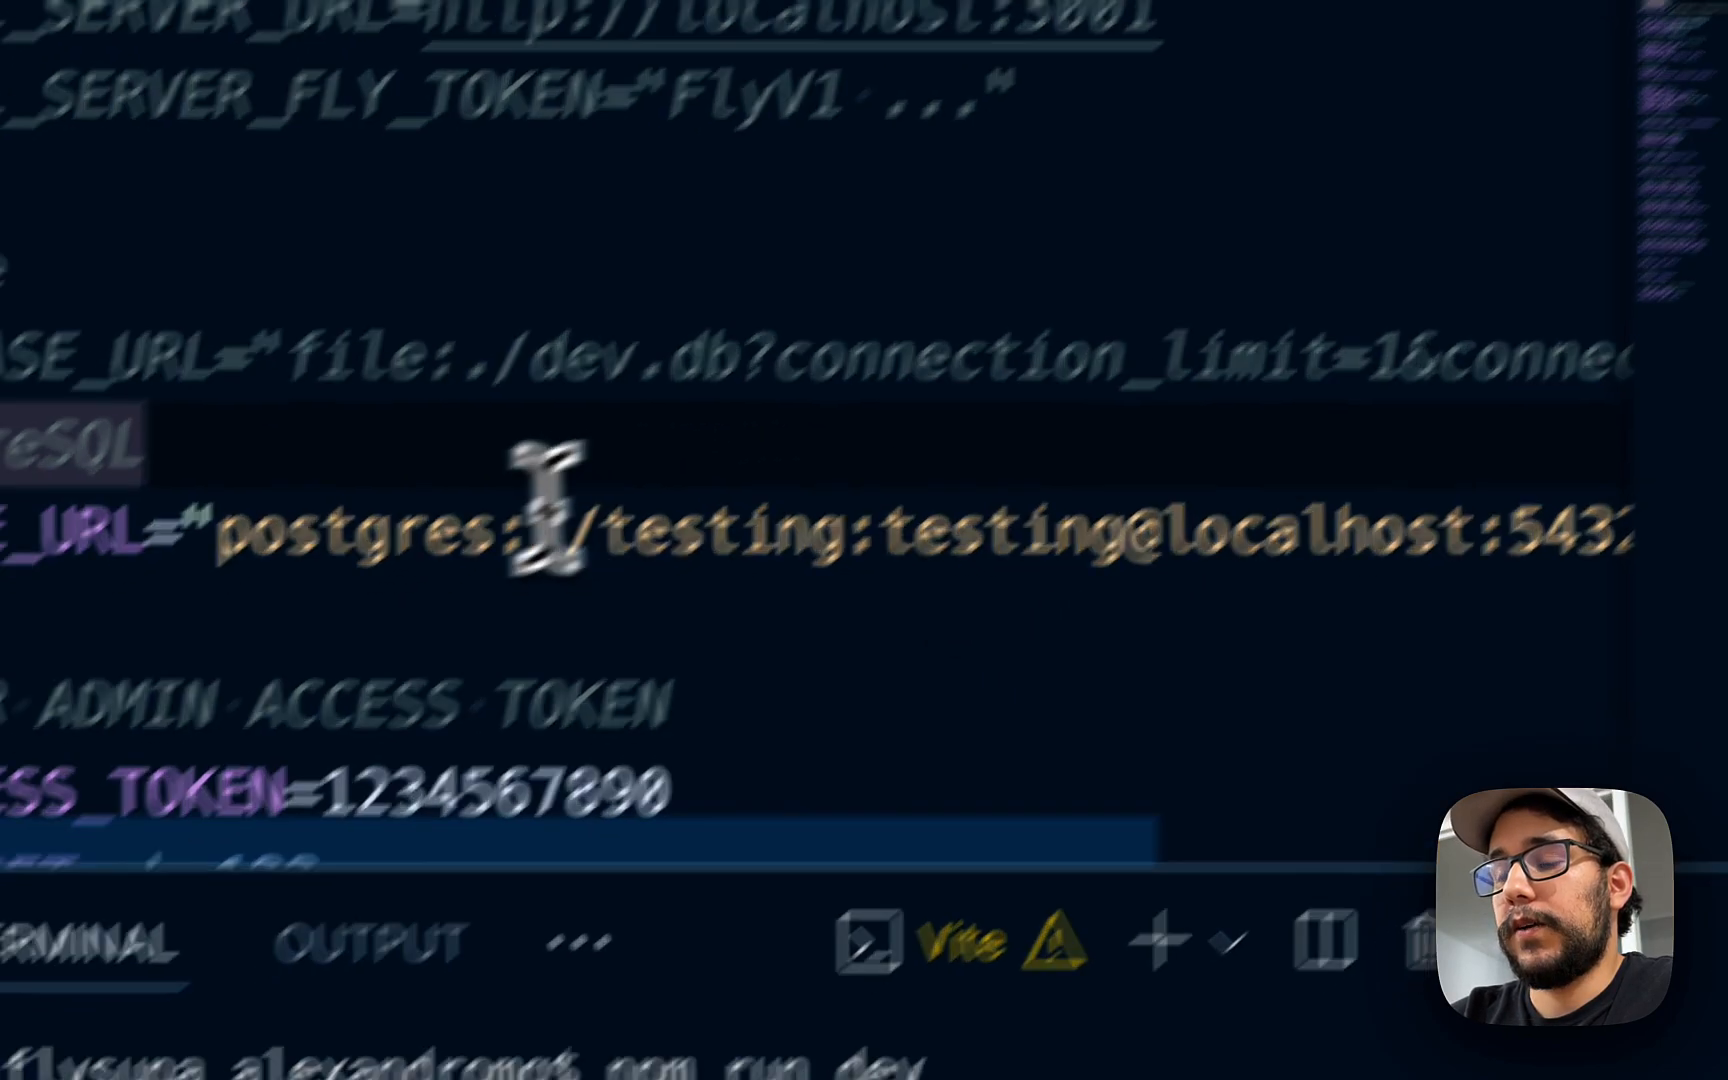
left_click(496, 1066)
type("npx prisma d")
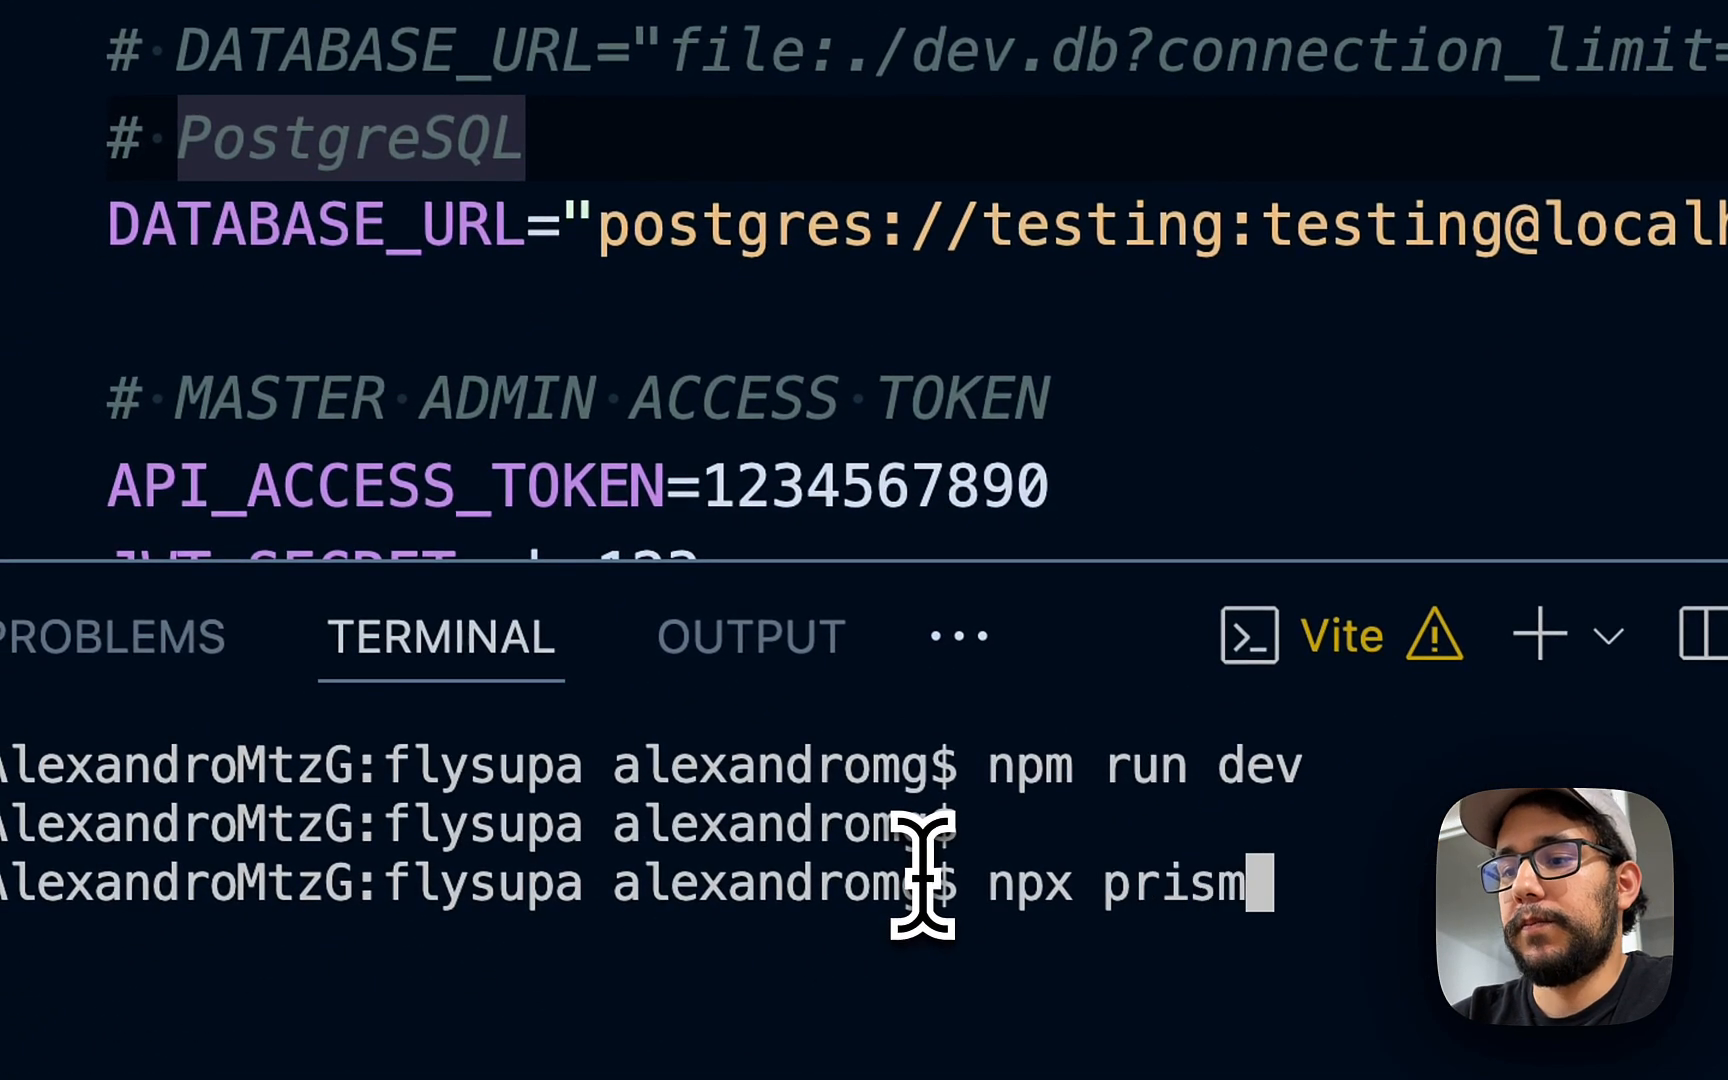
type("b push")
- Push the Prisma schema to the database and search README.md for npx commands
key("Return")
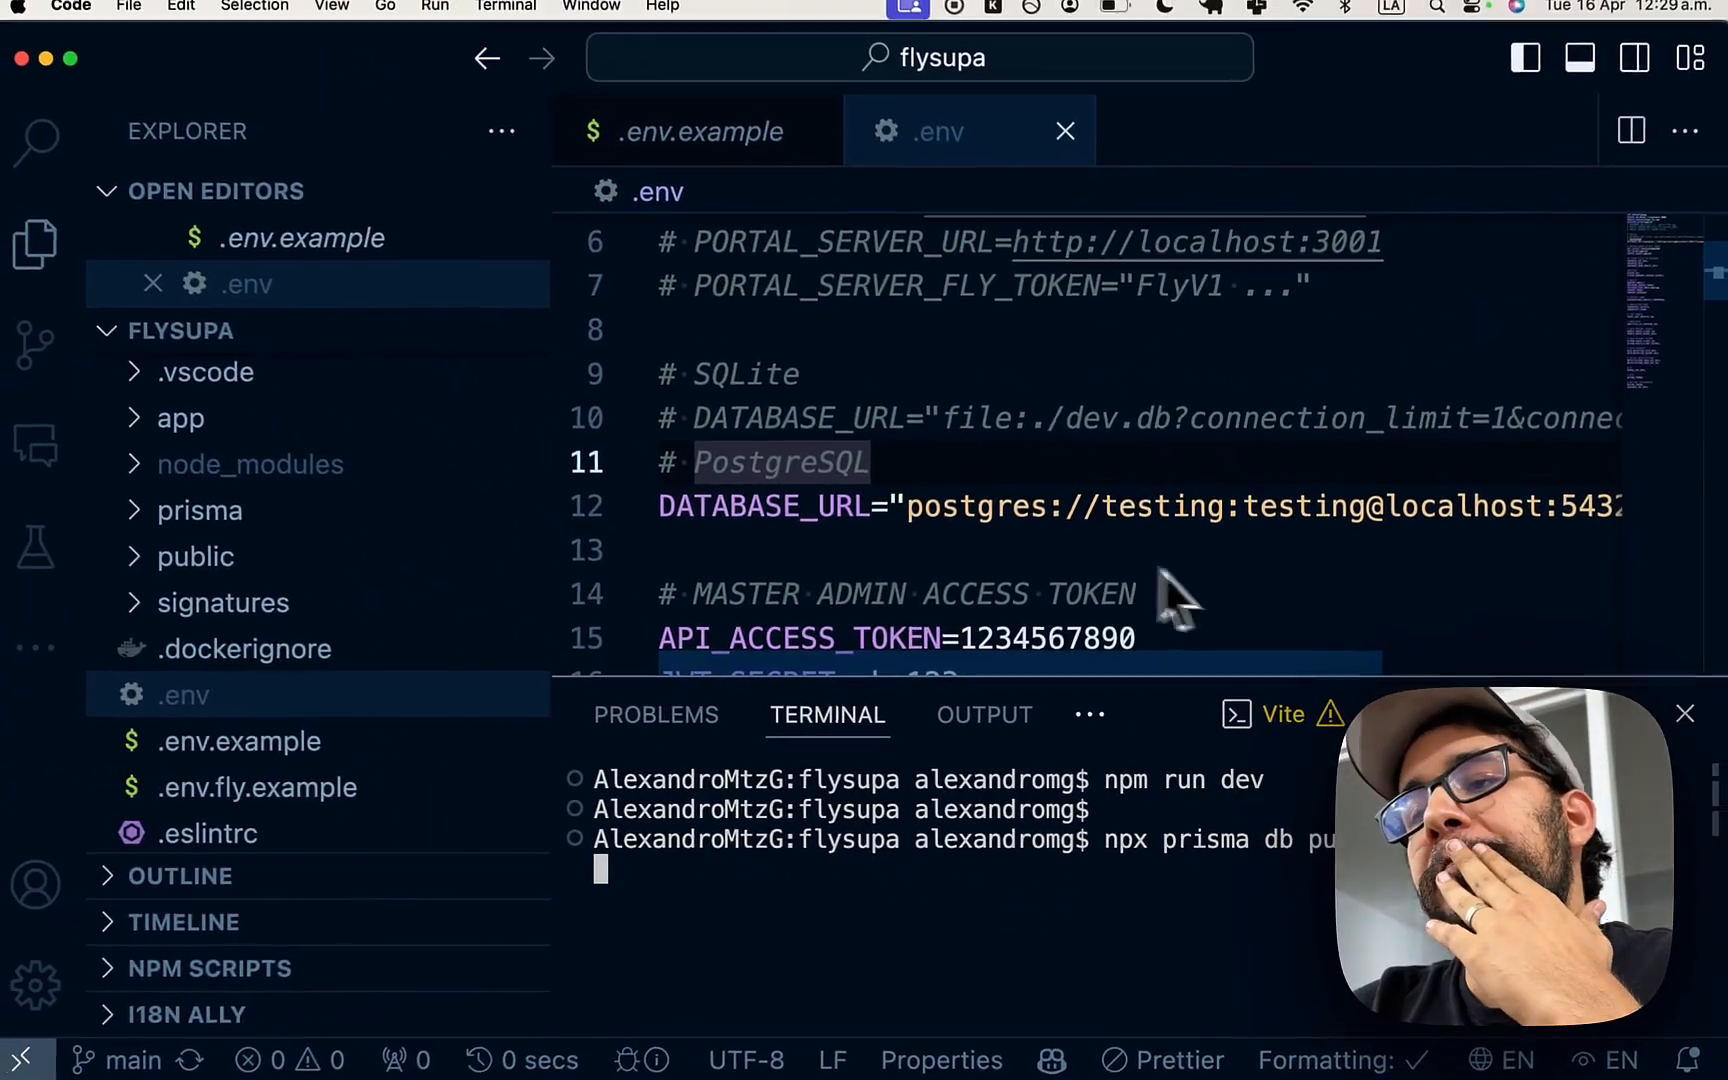
key("super+p")
type("readm")
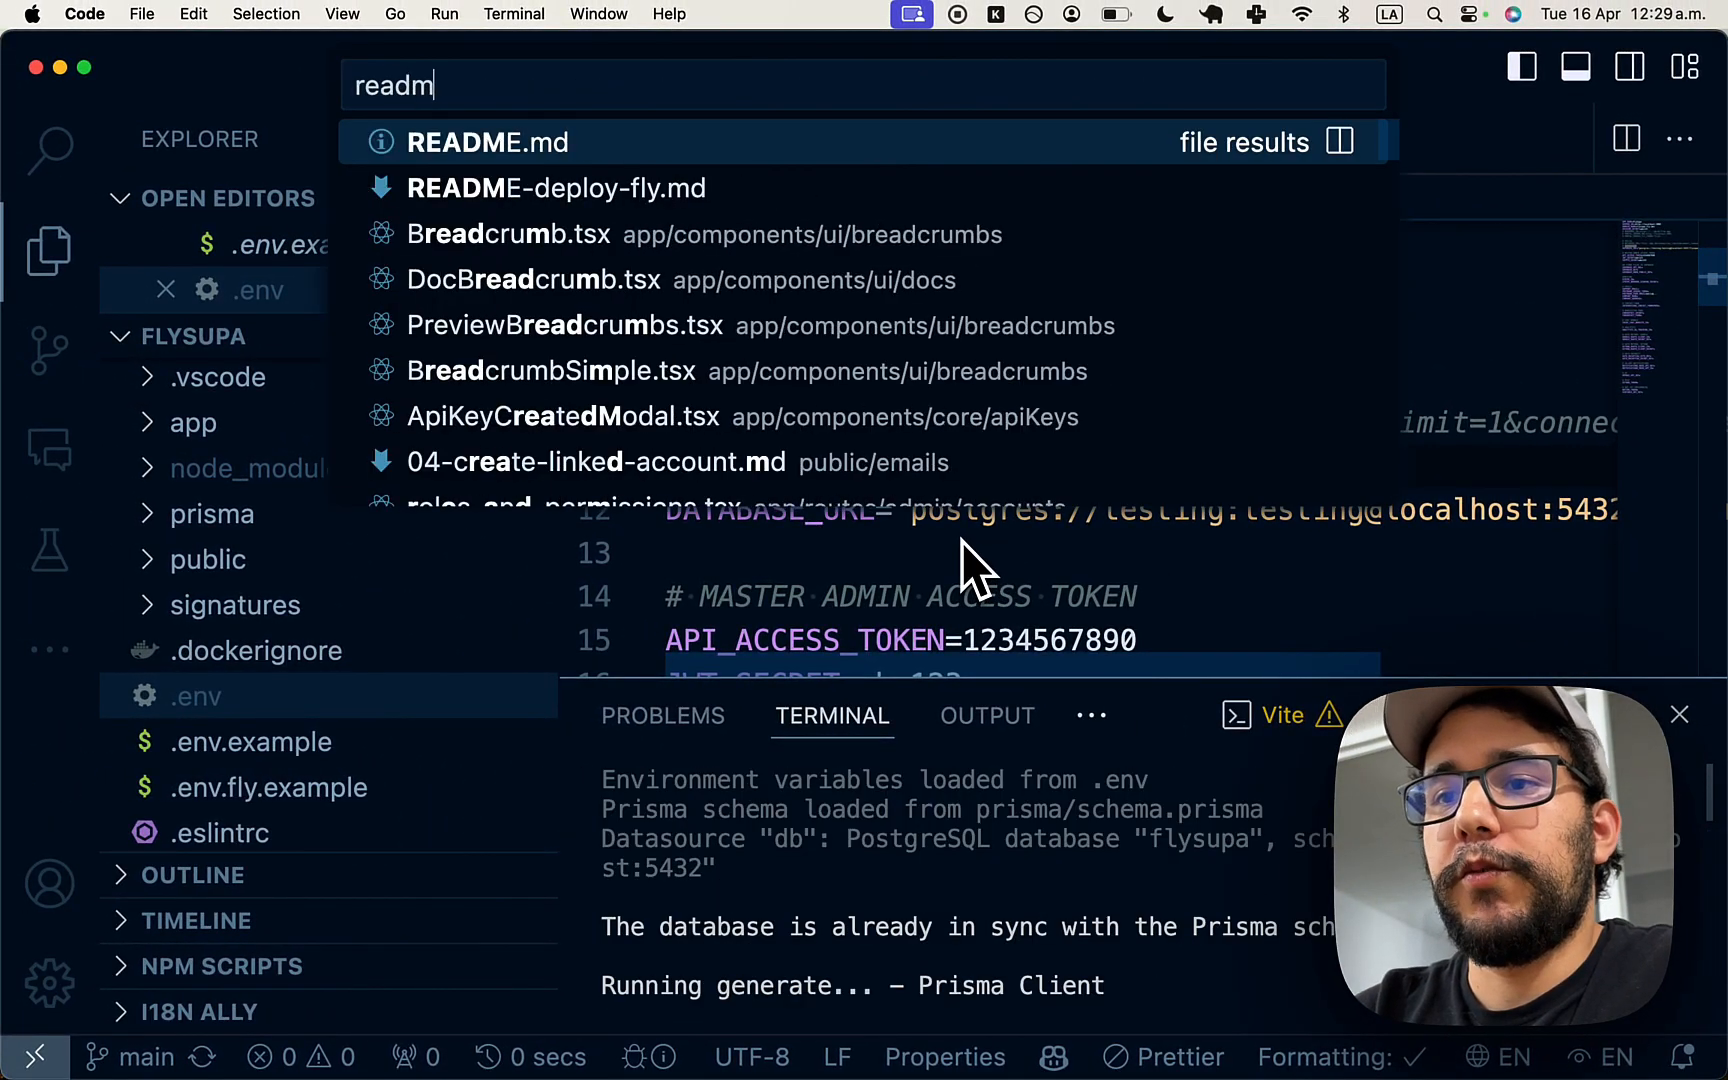
key("Return")
key("super+f")
type("npx")
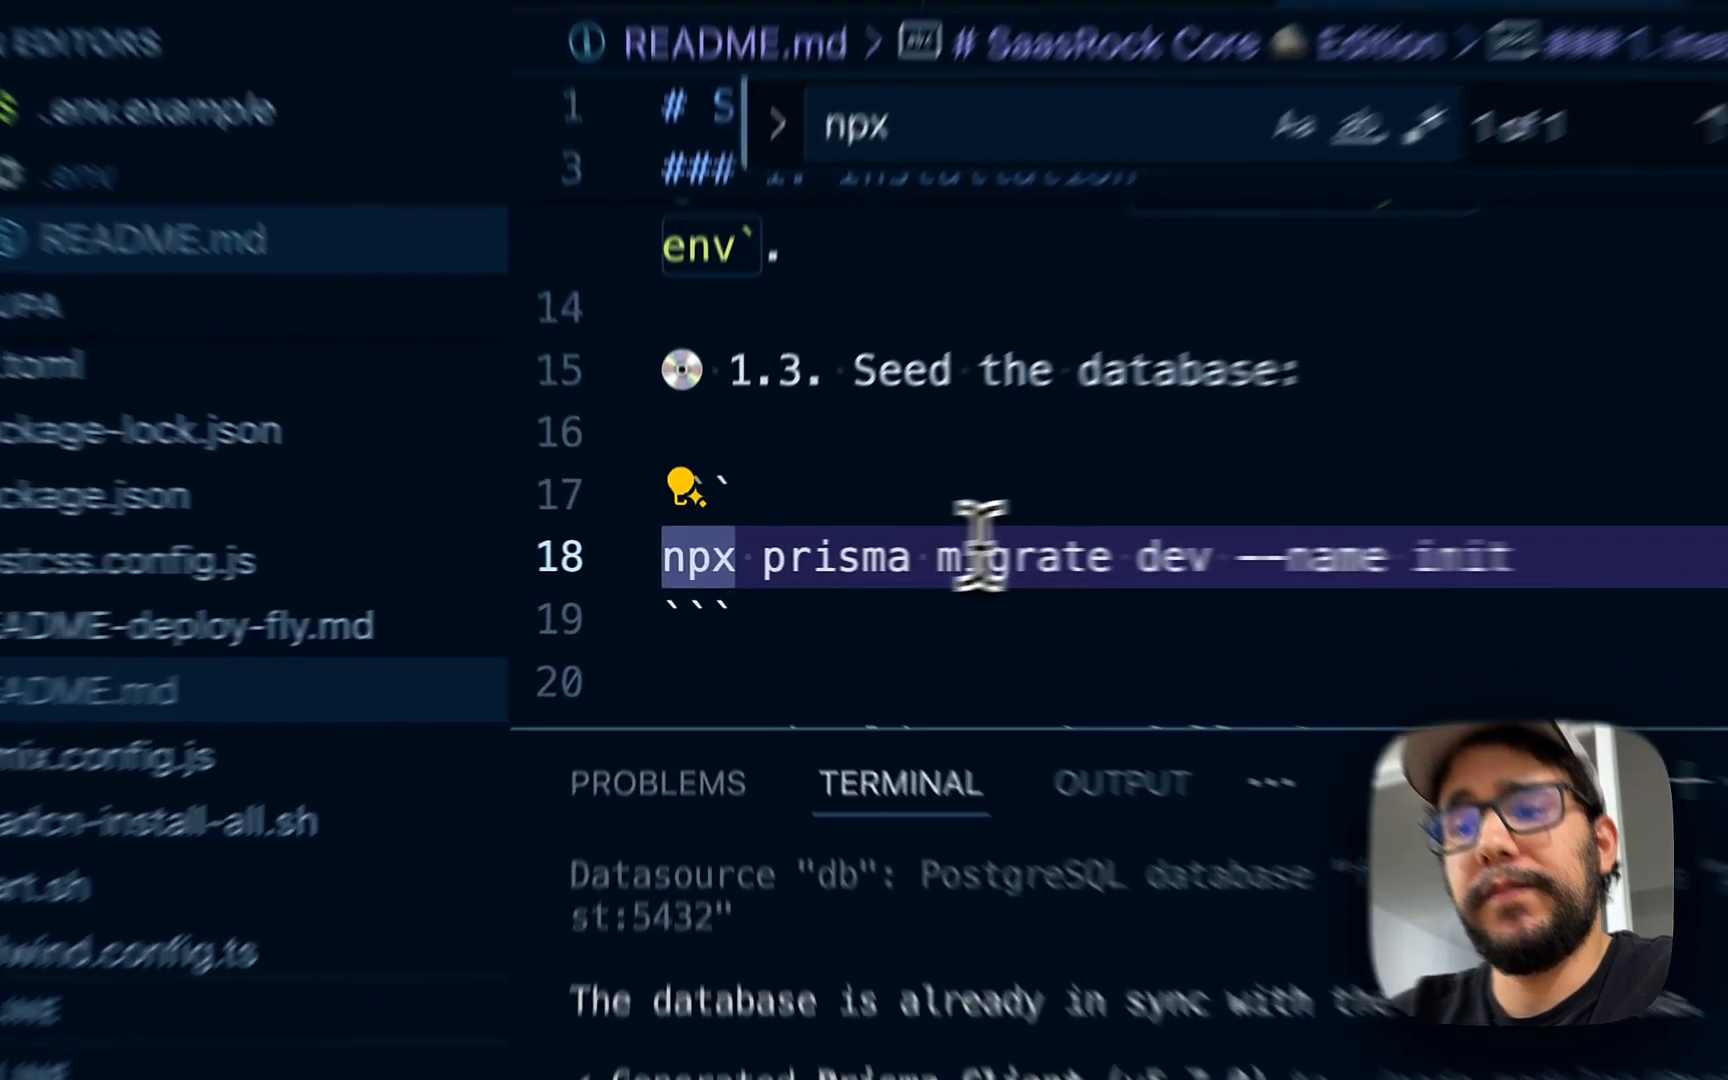
left_click(946, 562)
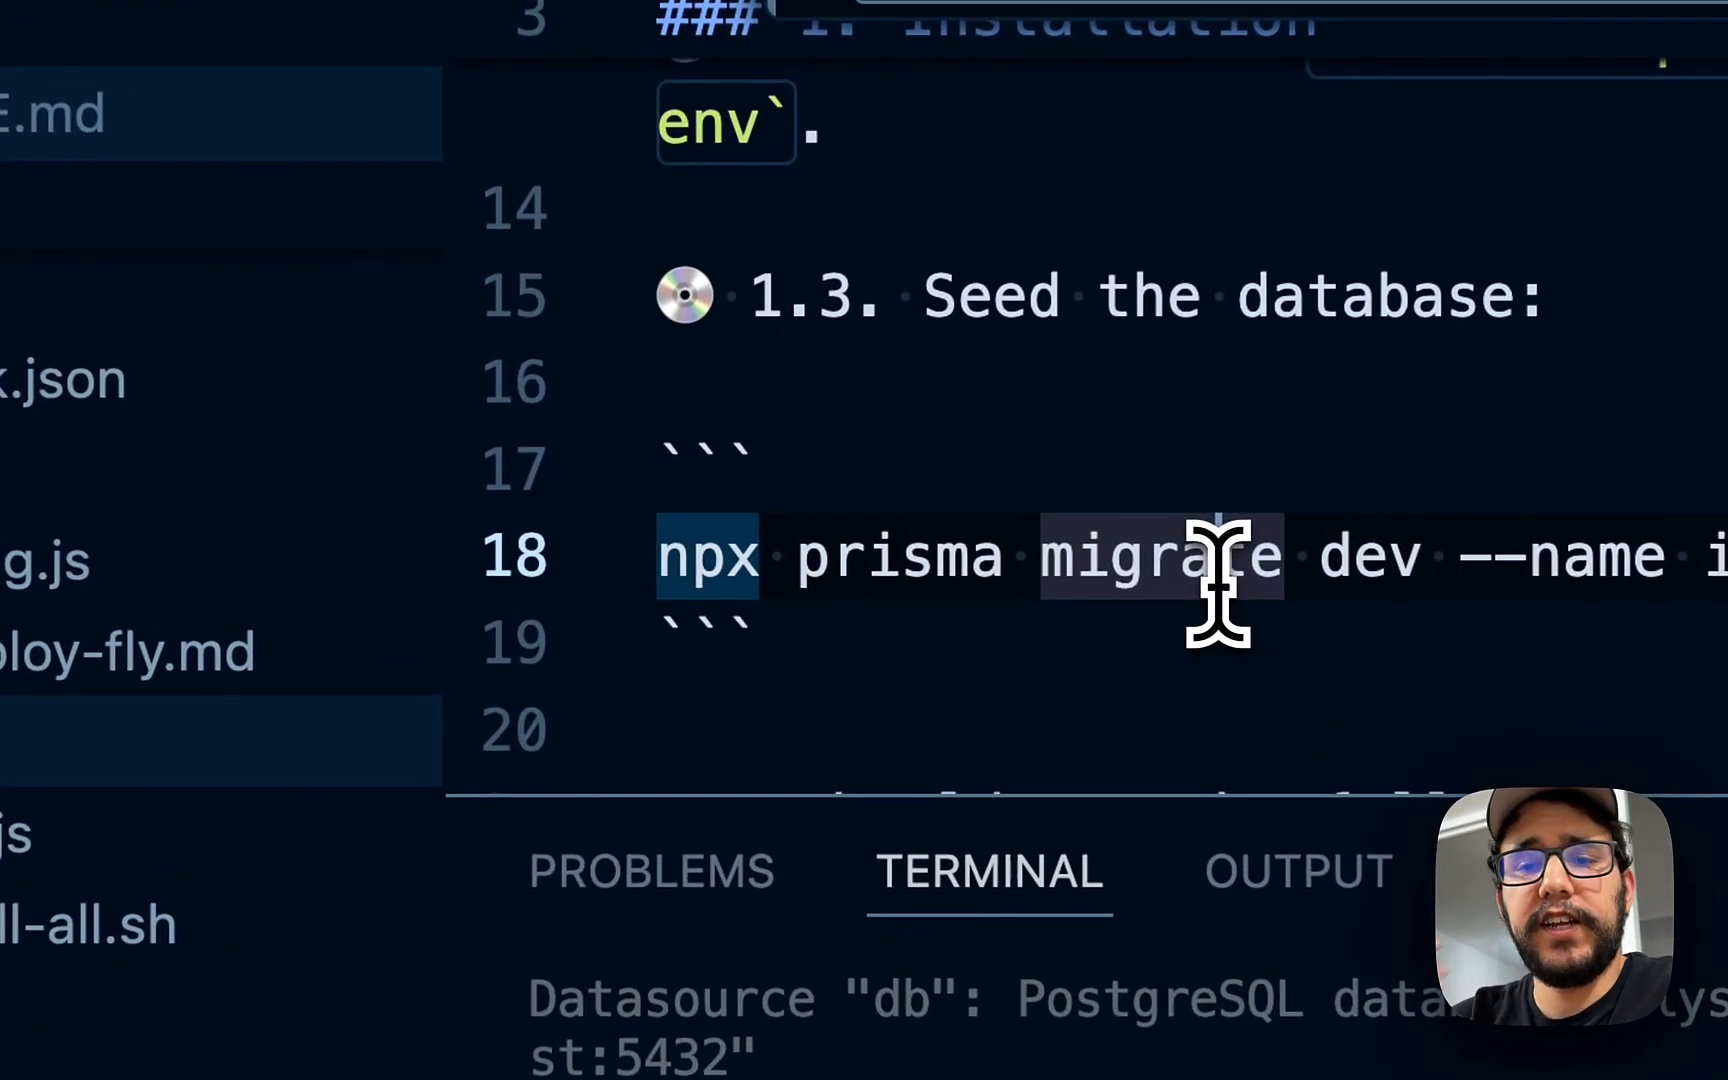
- Look over the init migration.sql, then enter npx prisma db seed in the terminal
key("super+p")
type("migration")
key("Return")
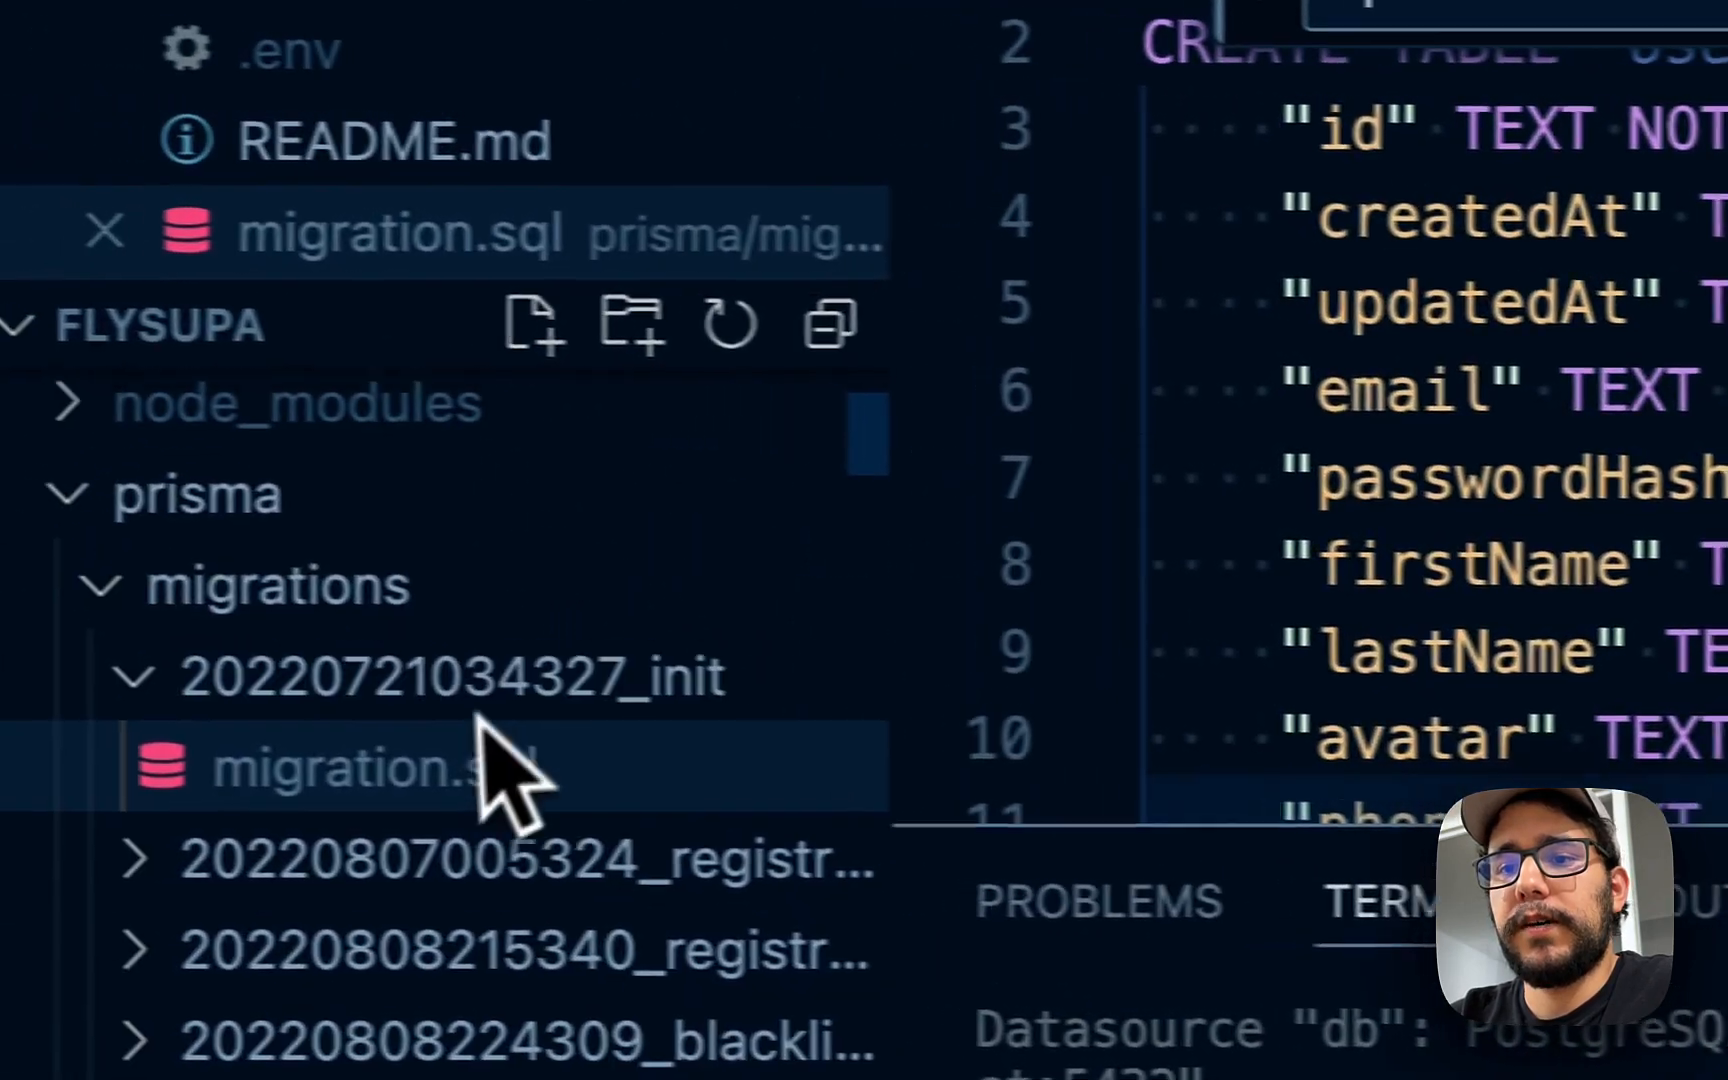
scroll(470, 650, "down", 10)
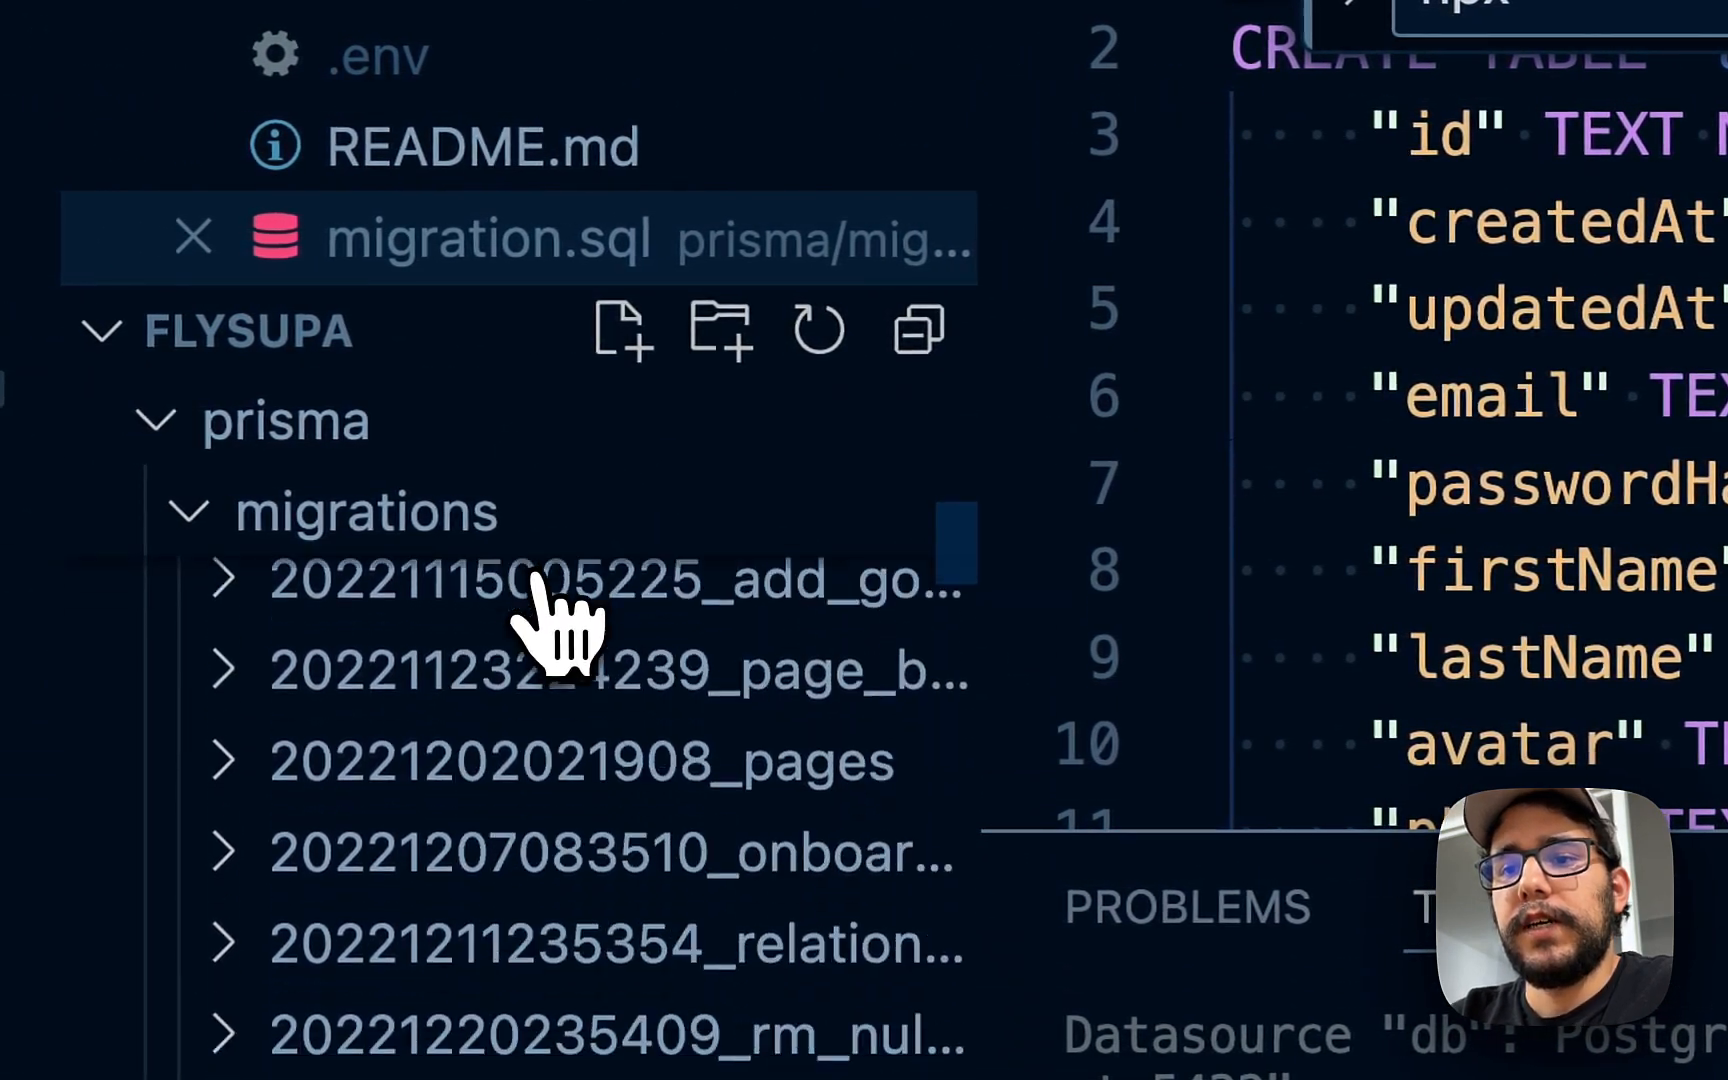
scroll(540, 590, "down", 4)
left_click(1223, 200)
key("super+w")
left_click(1050, 350)
left_click(923, 1079)
type("npx prisma db push")
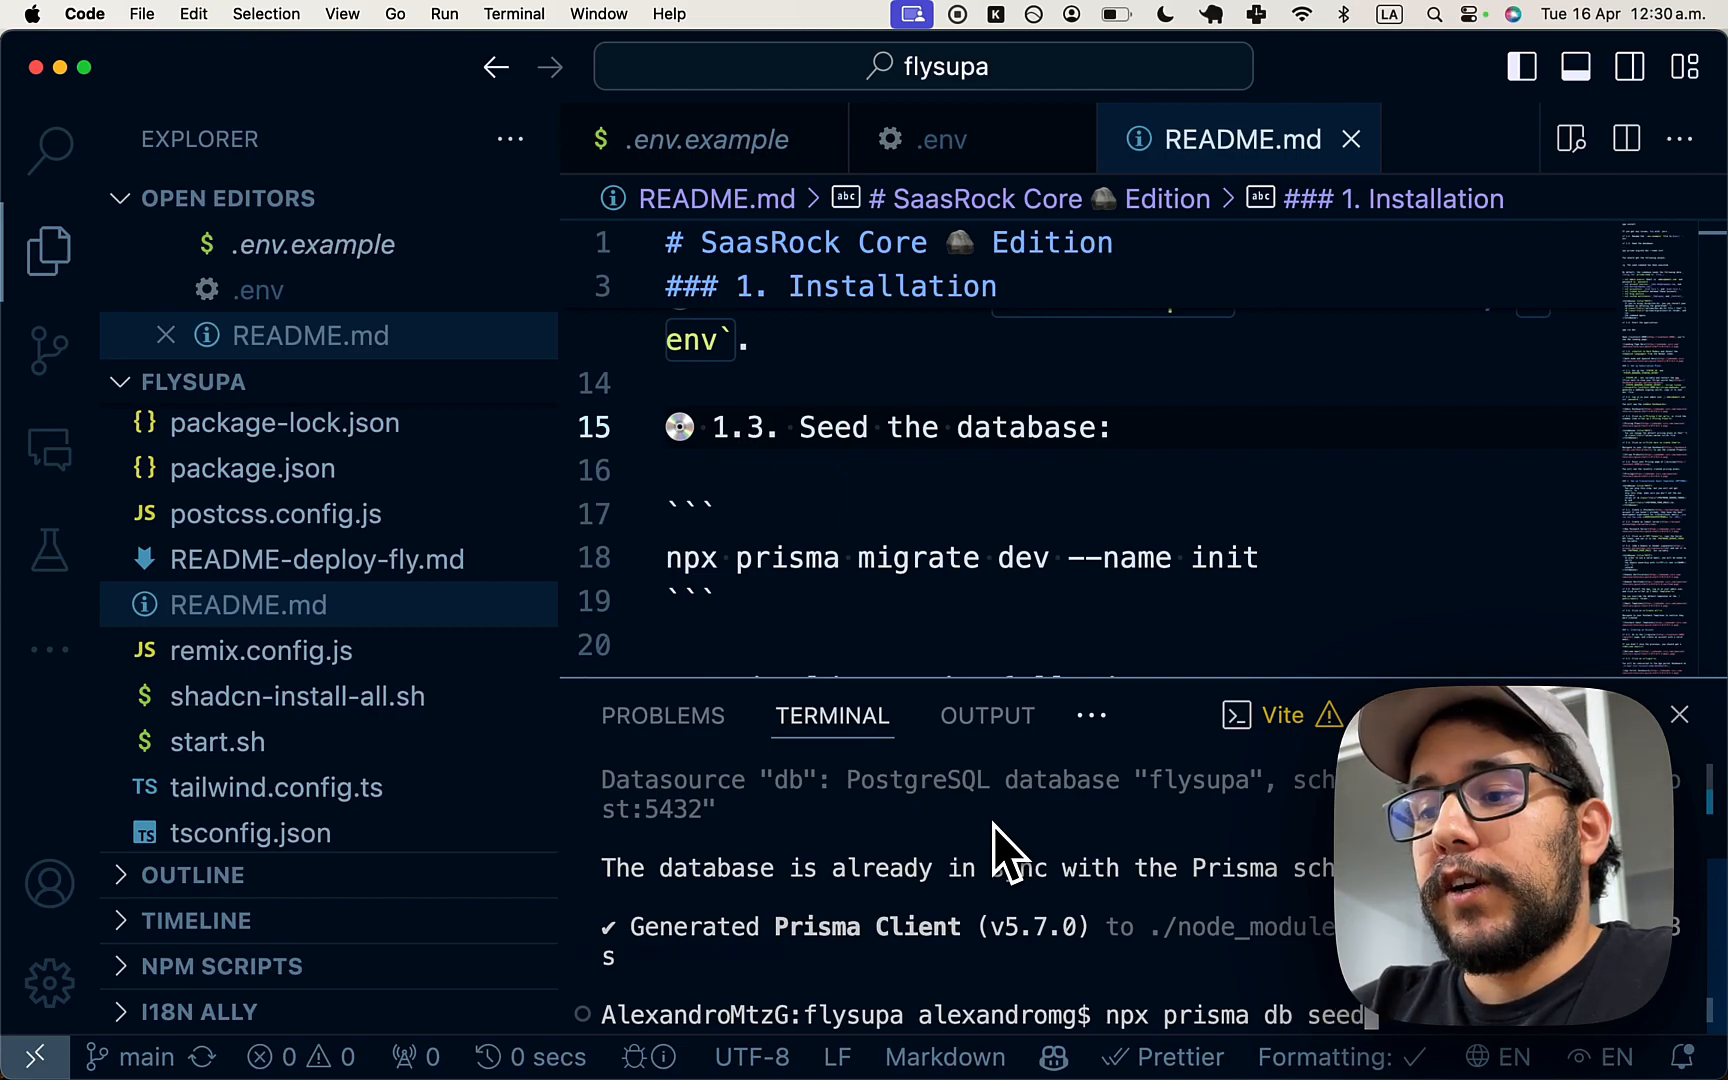
- Seed the database and open SeedService.ts
key("Return")
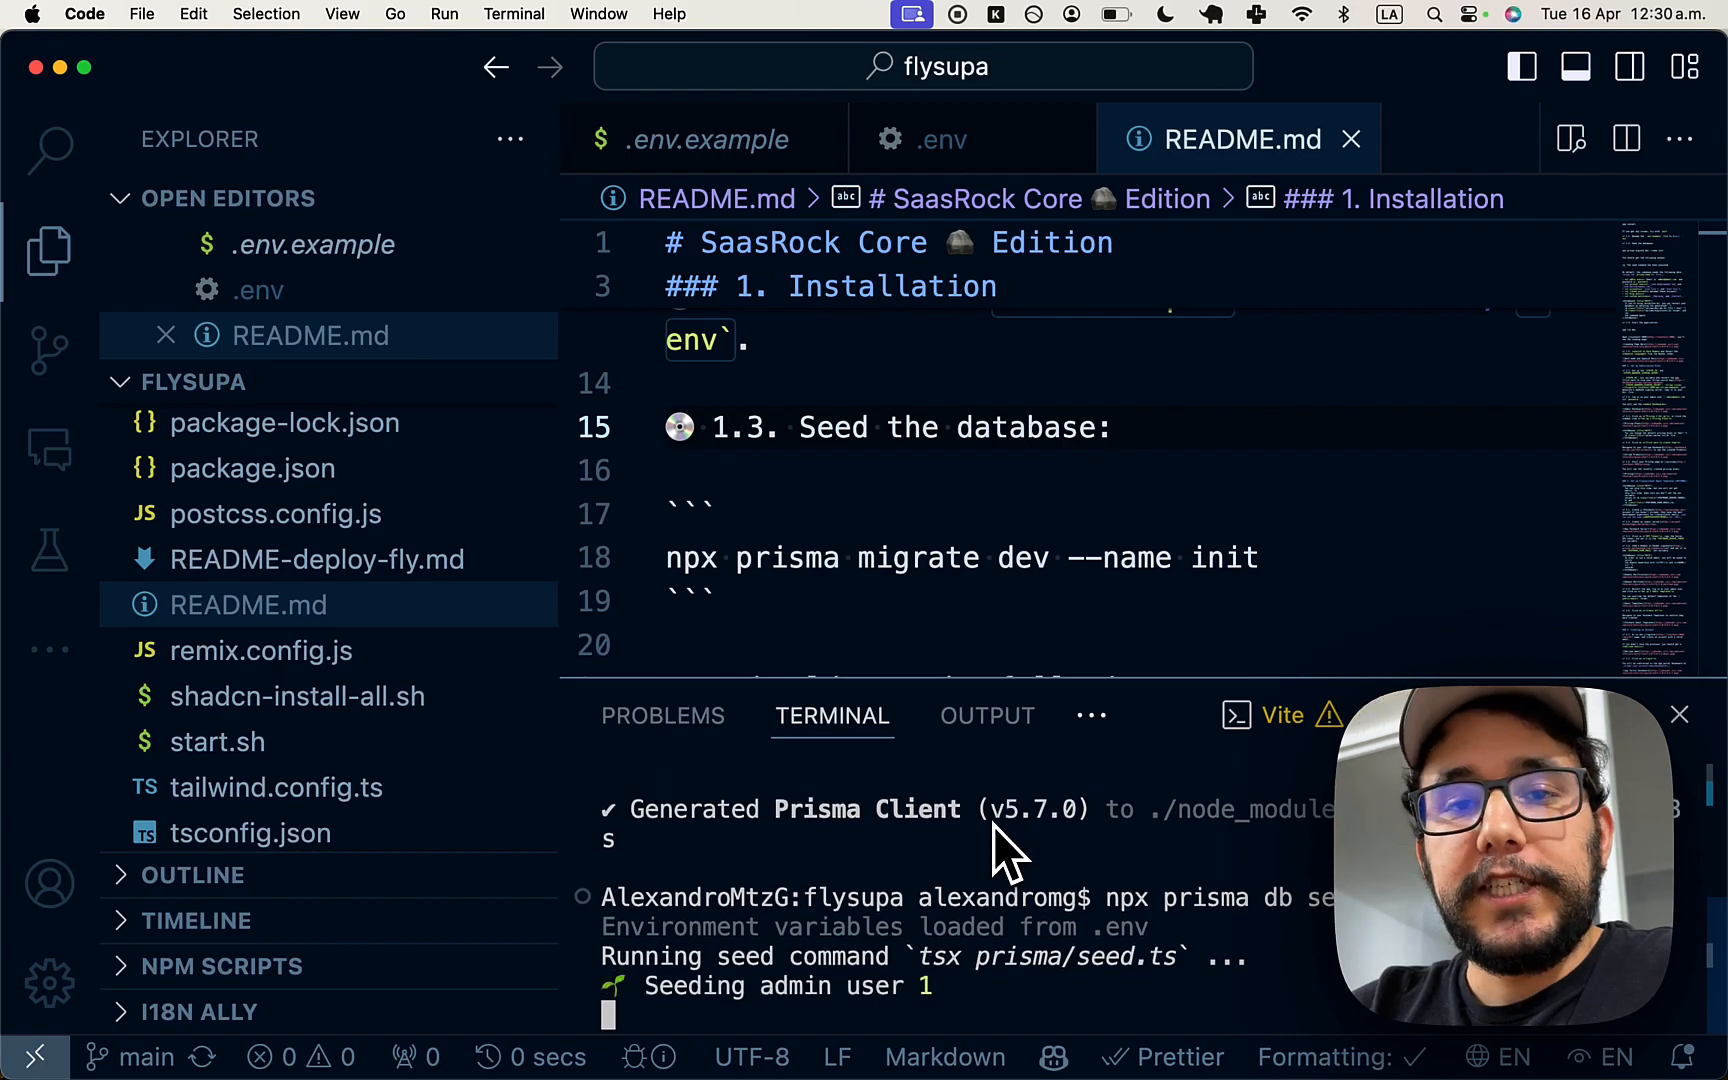
key("super+p")
type("seedserv")
key("Return")
- Look through SeedService.ts for the admin email and the seeded user entries
scroll(1018, 552, "down", 3)
left_click(899, 521)
scroll(899, 525, "down", 2)
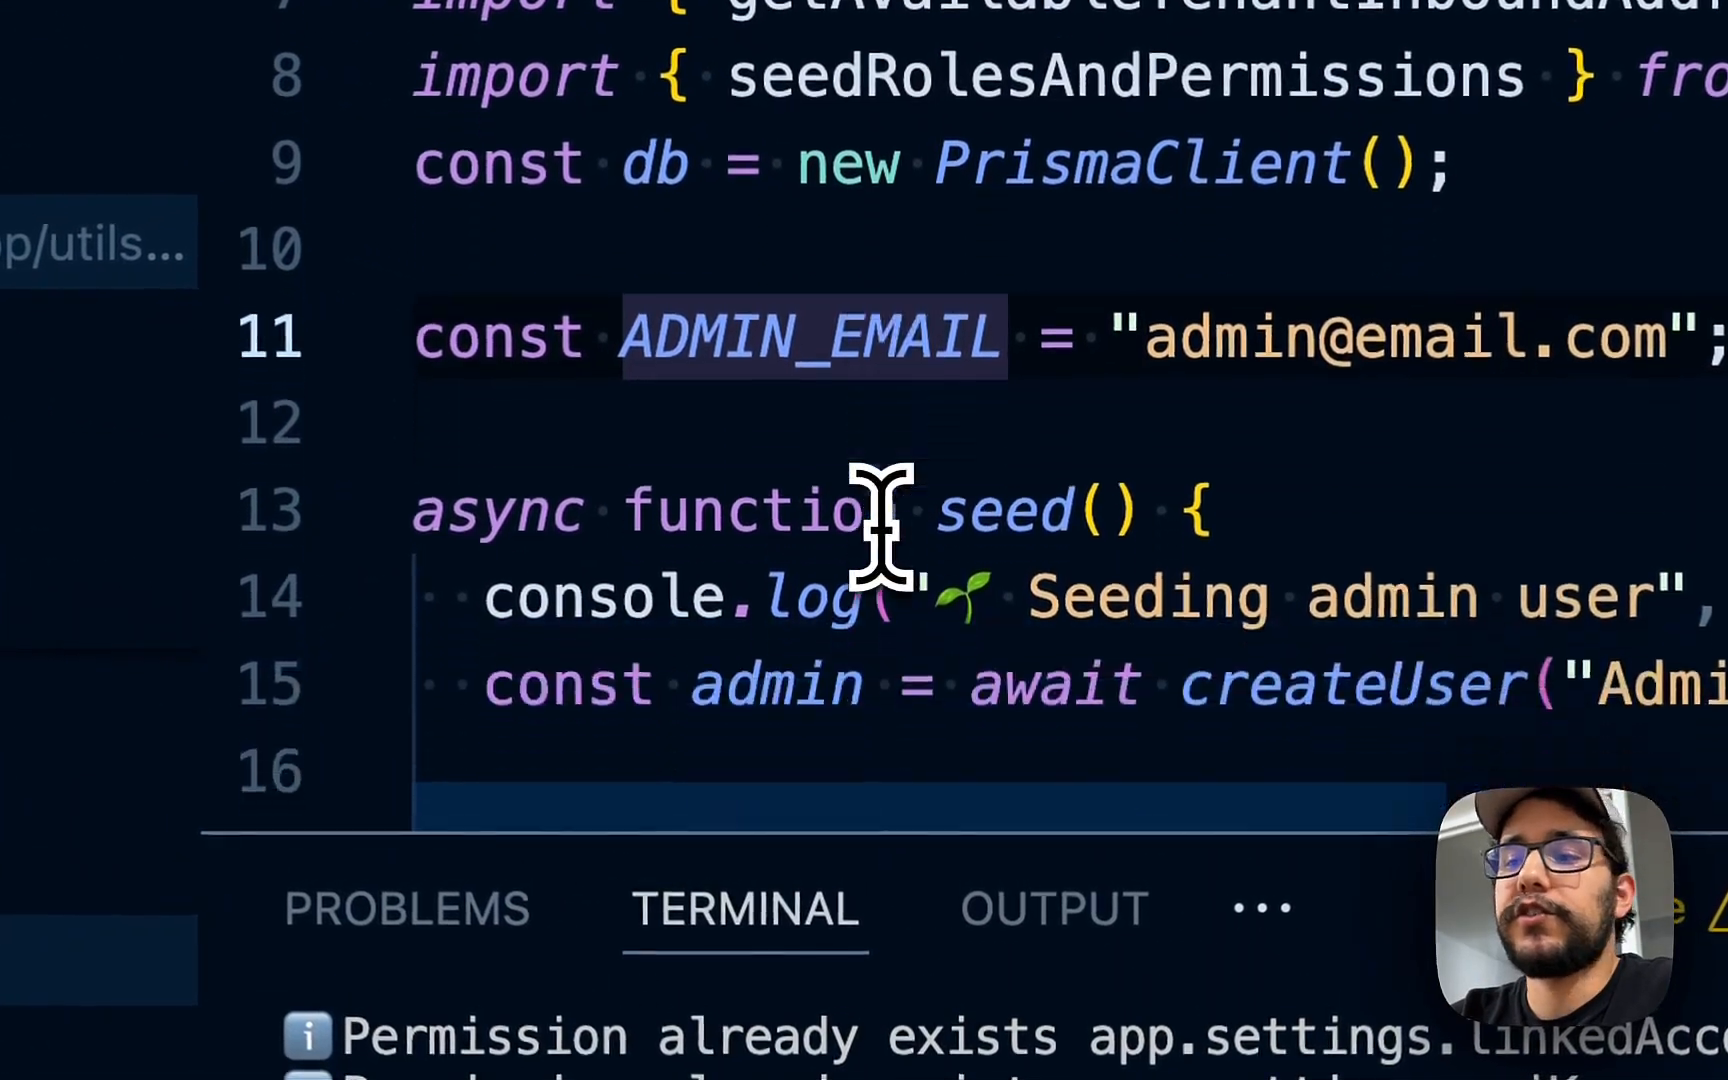
scroll(880, 525, "down", 2)
scroll(879, 527, "down", 1)
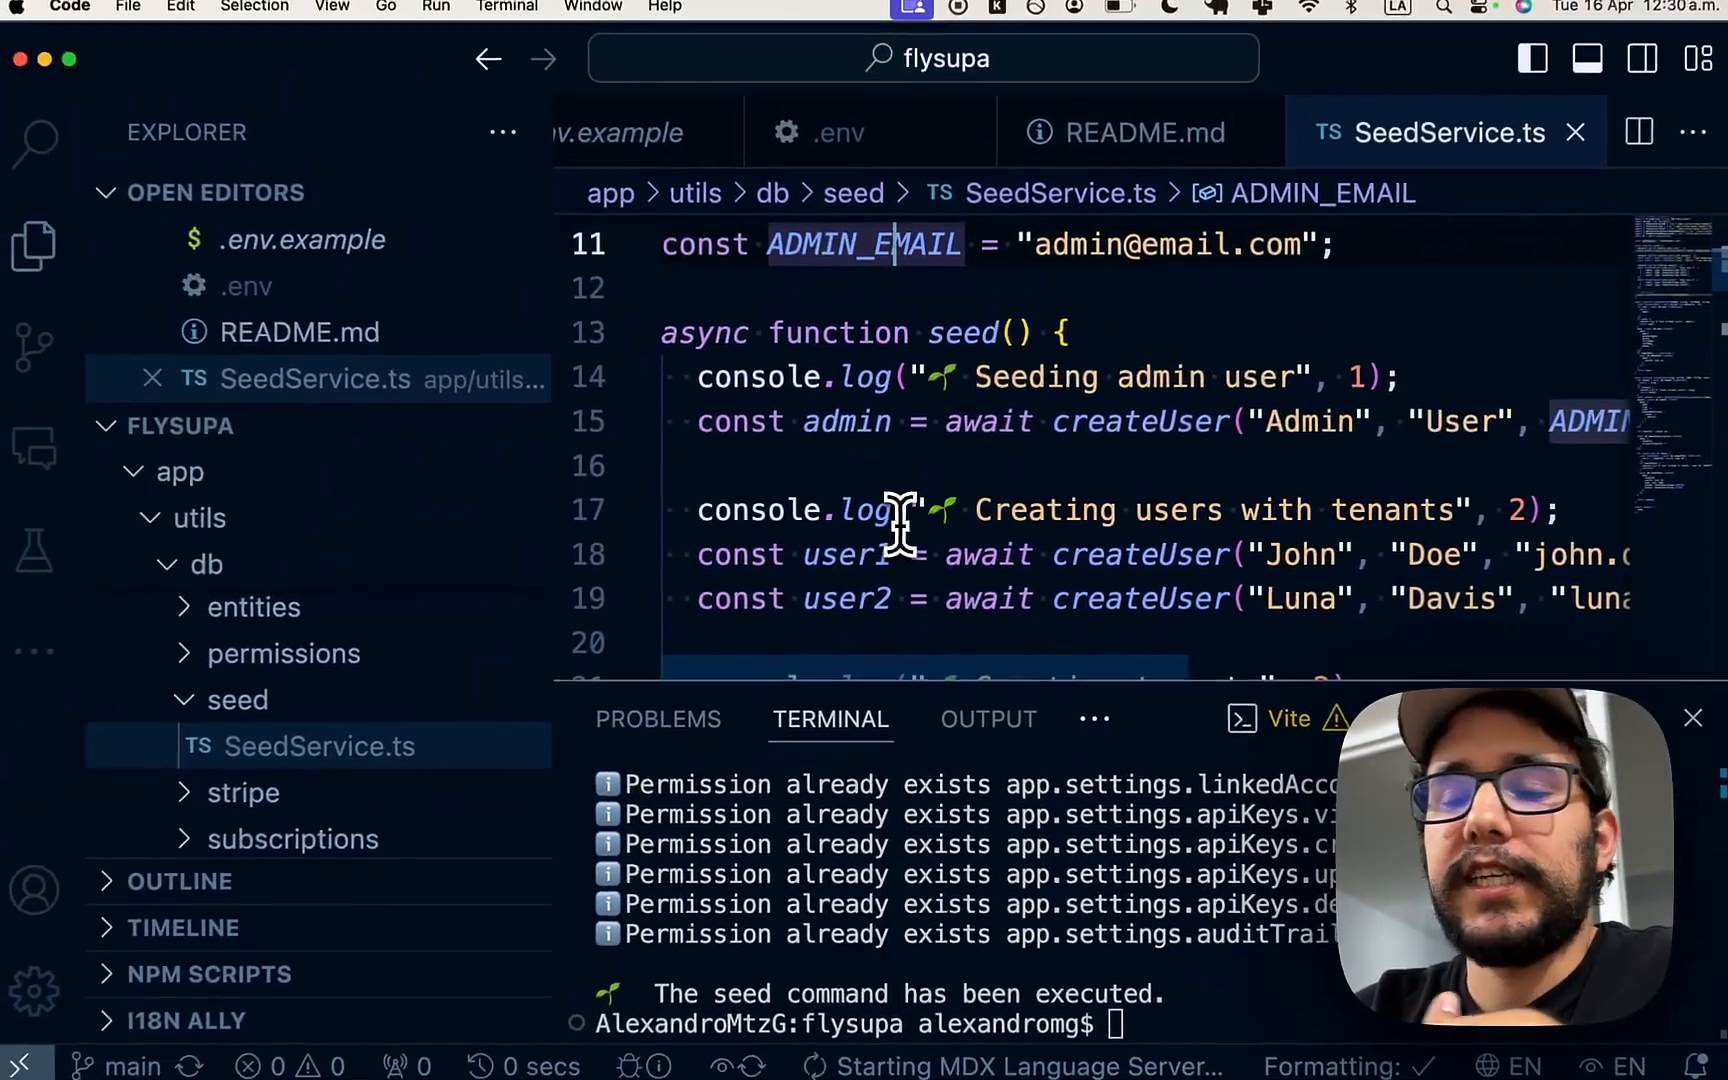
scroll(899, 523, "down", 2)
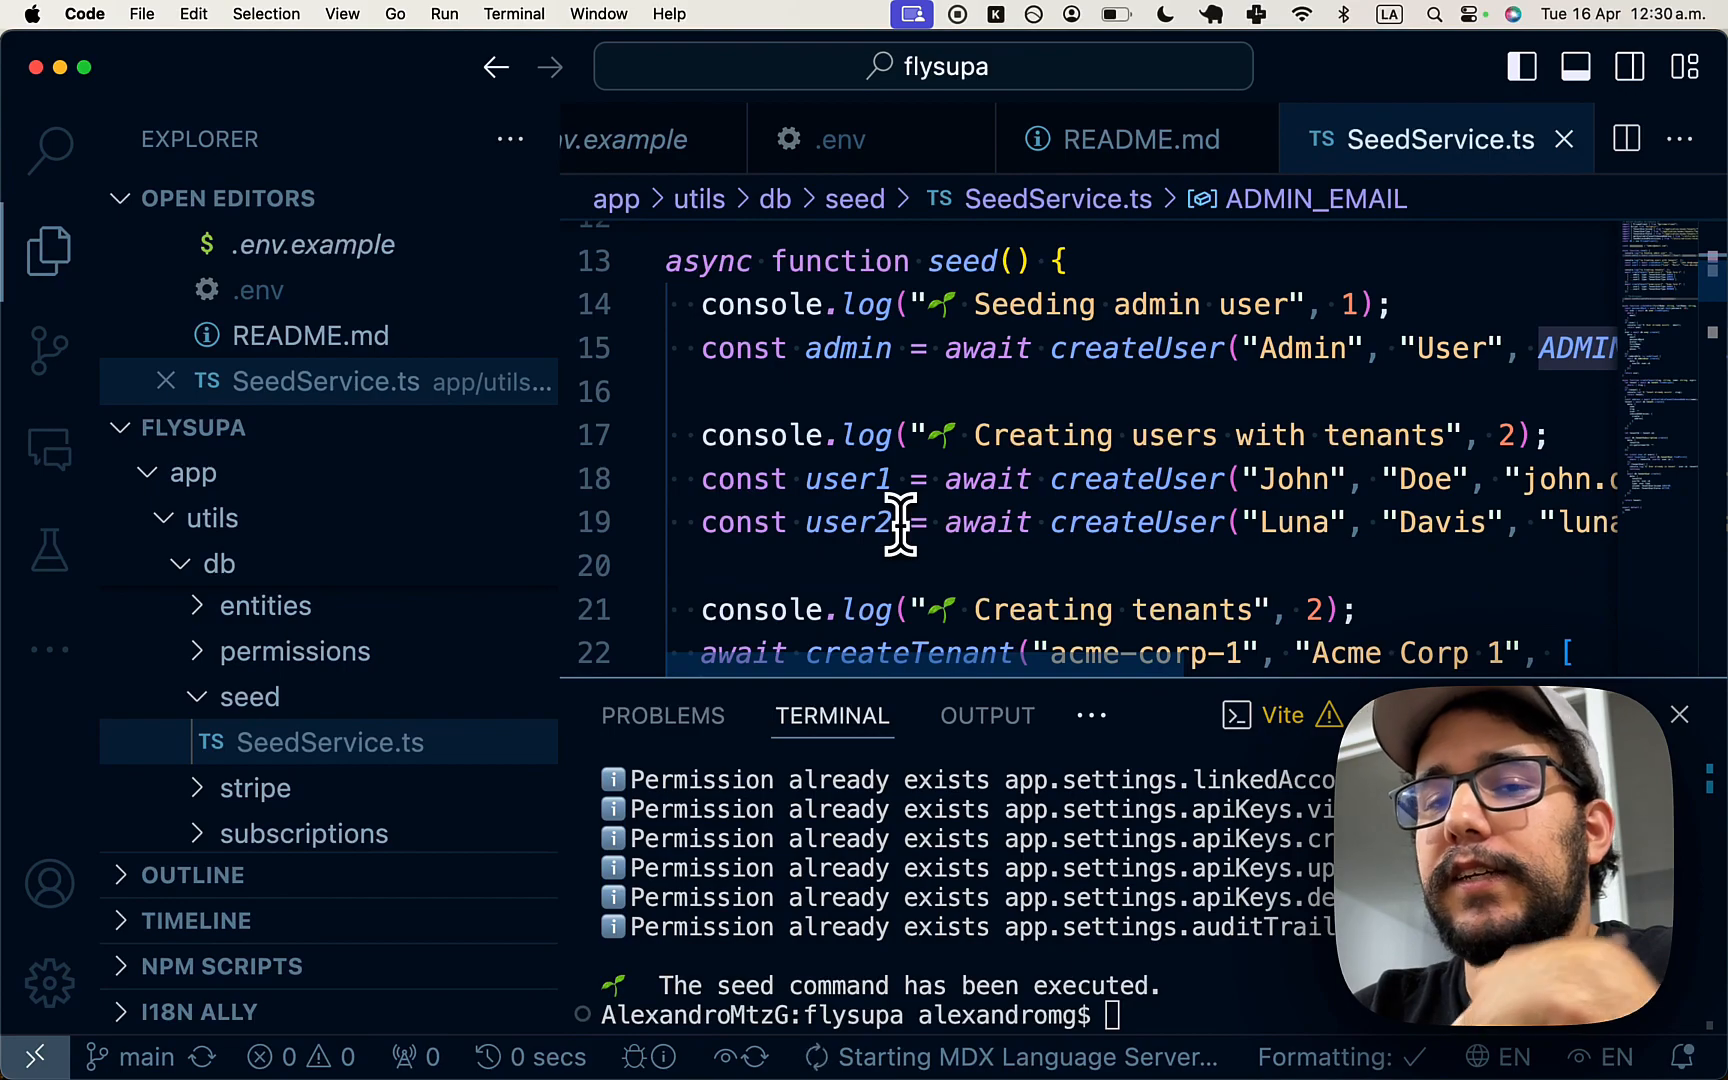
left_click(962, 480)
scroll(1045, 348, "up", 5)
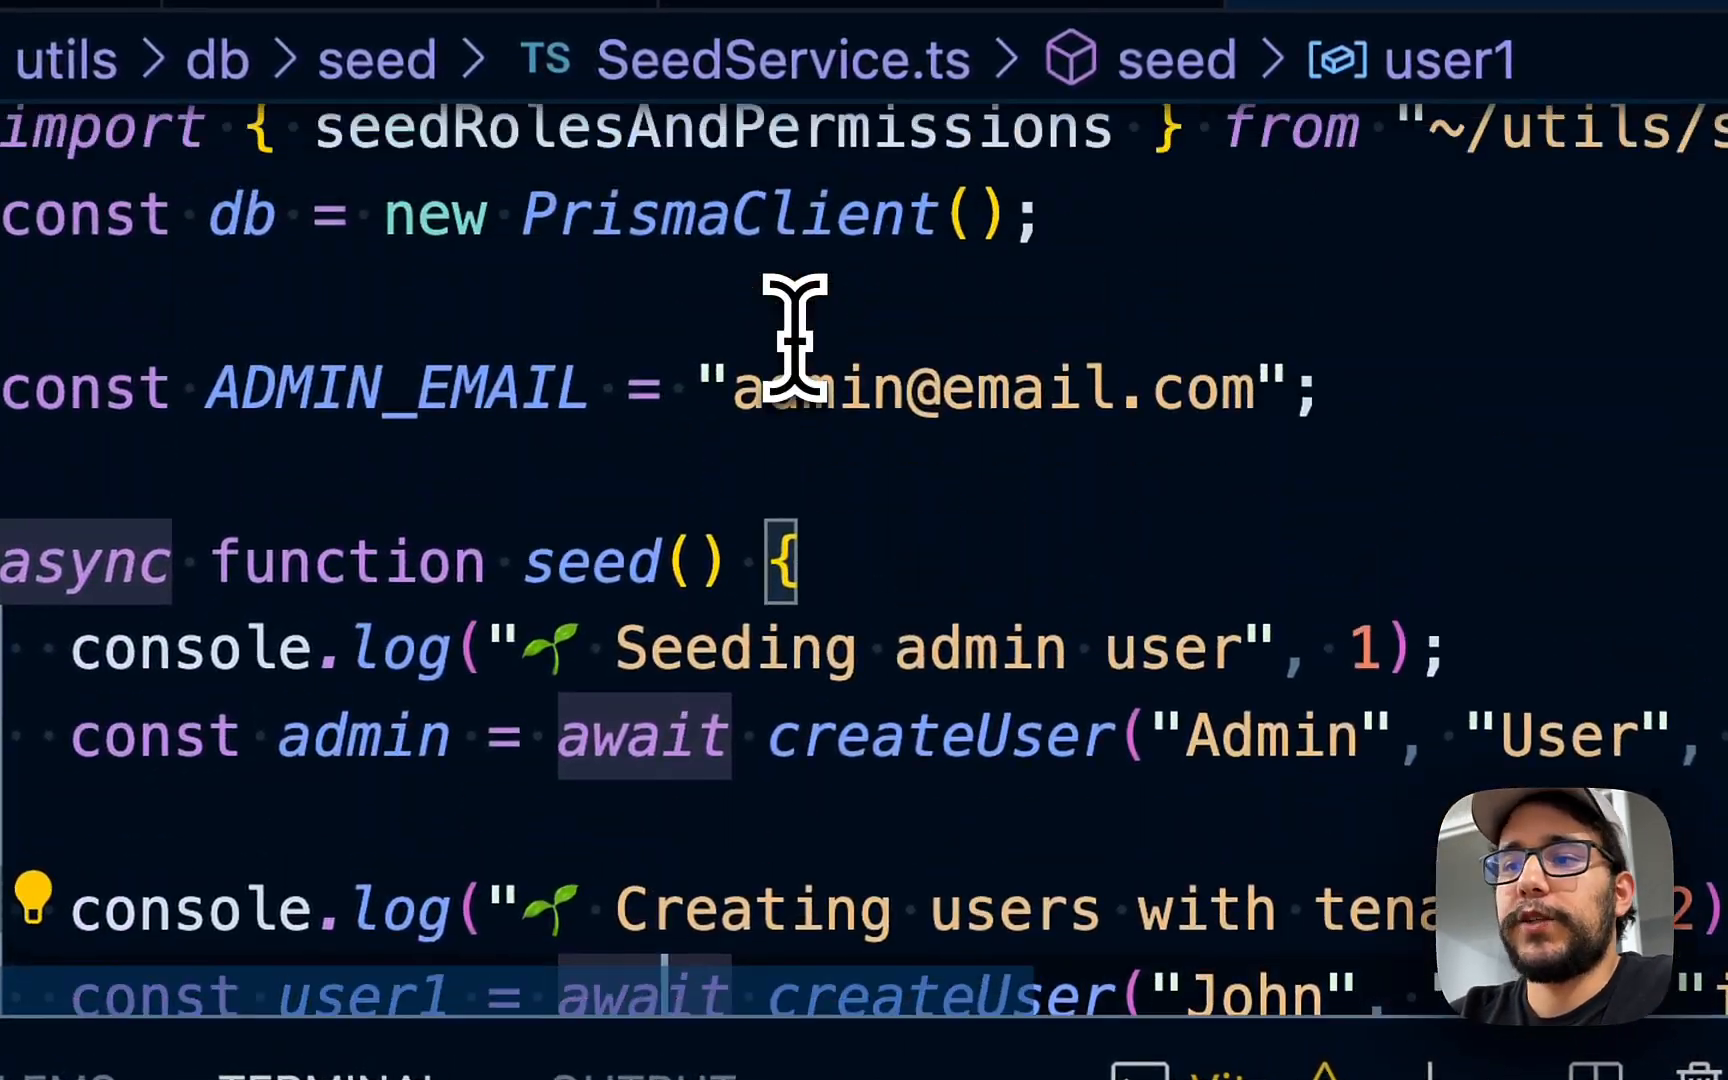
left_click_drag(740, 388, 1242, 386)
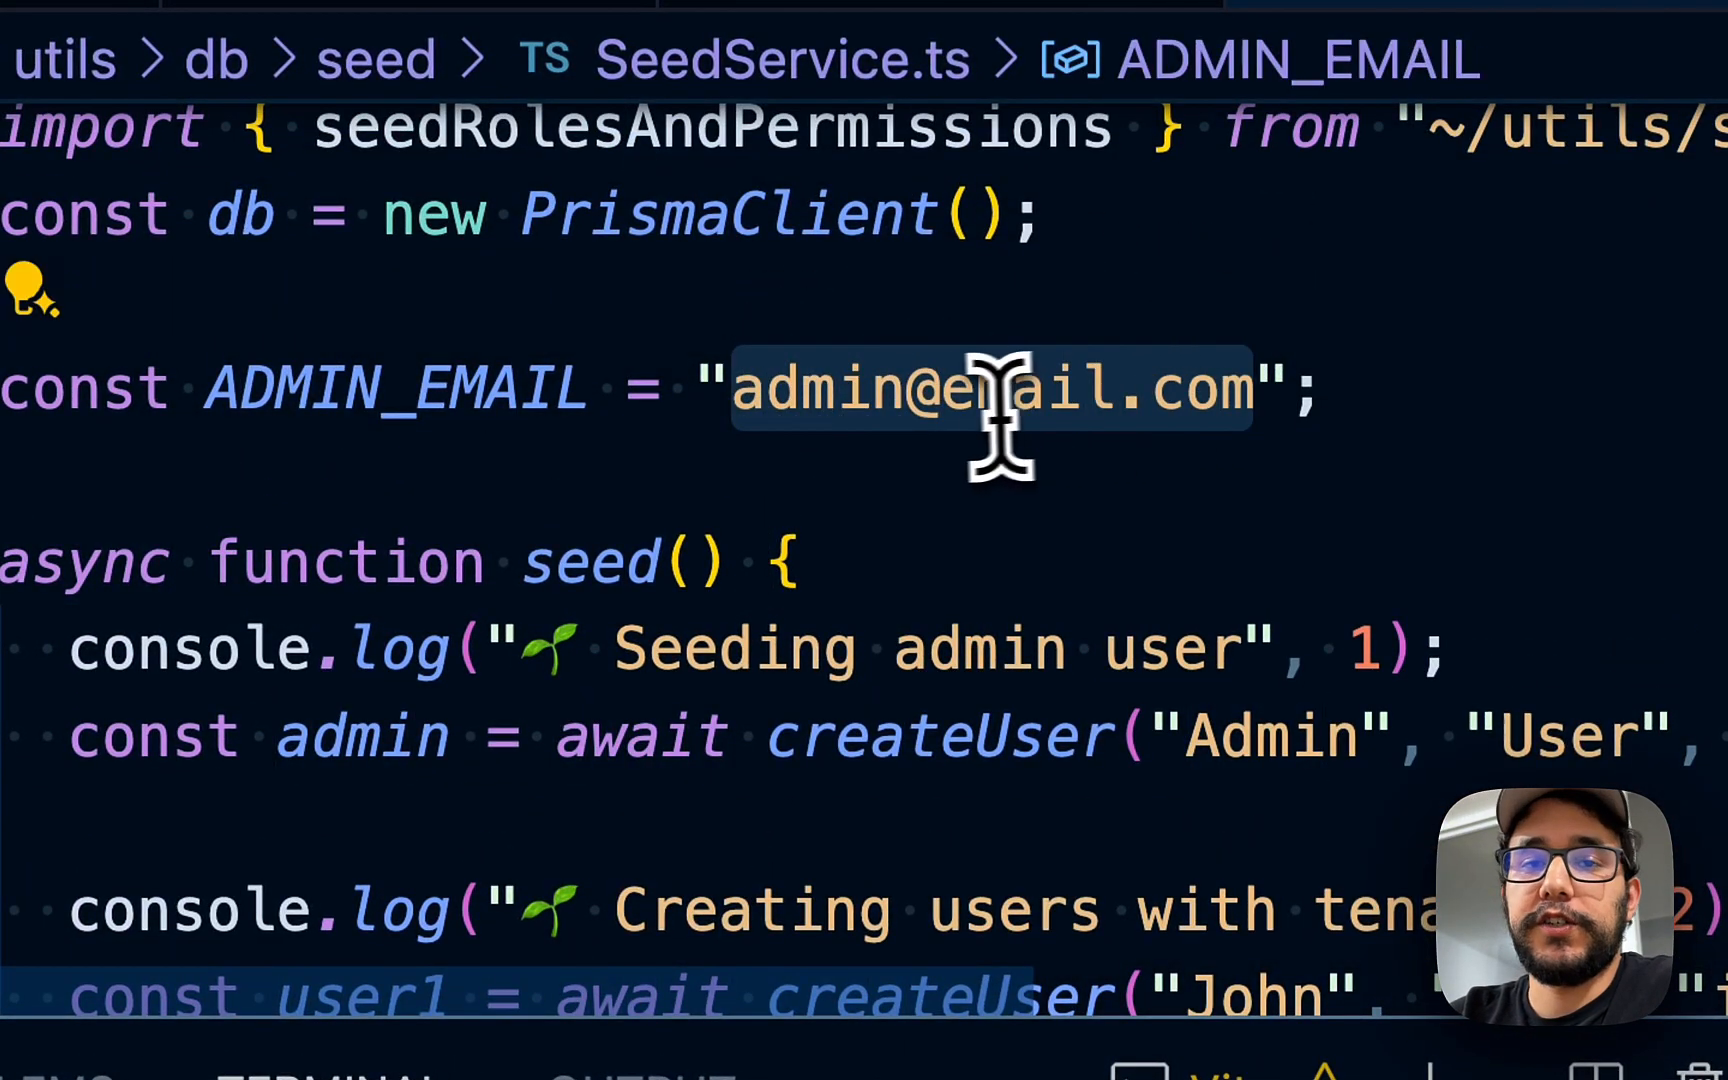
left_click(914, 470)
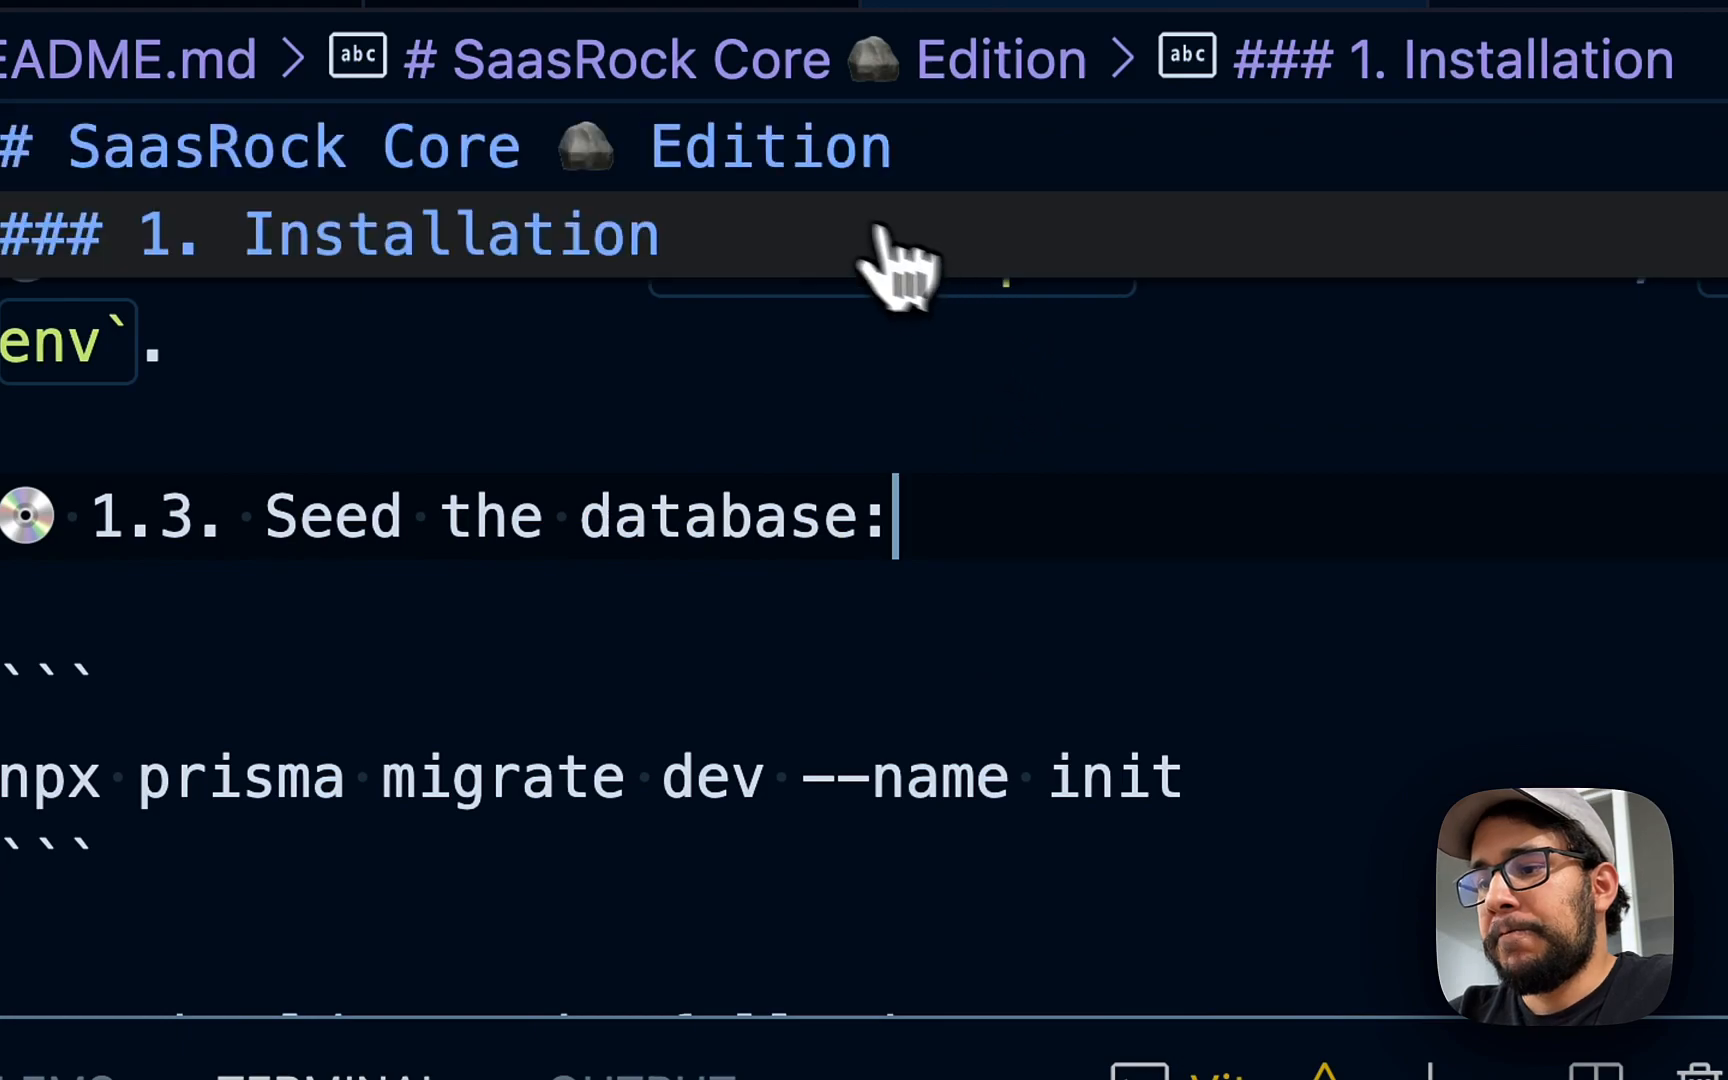
scroll(833, 555, "up", 5)
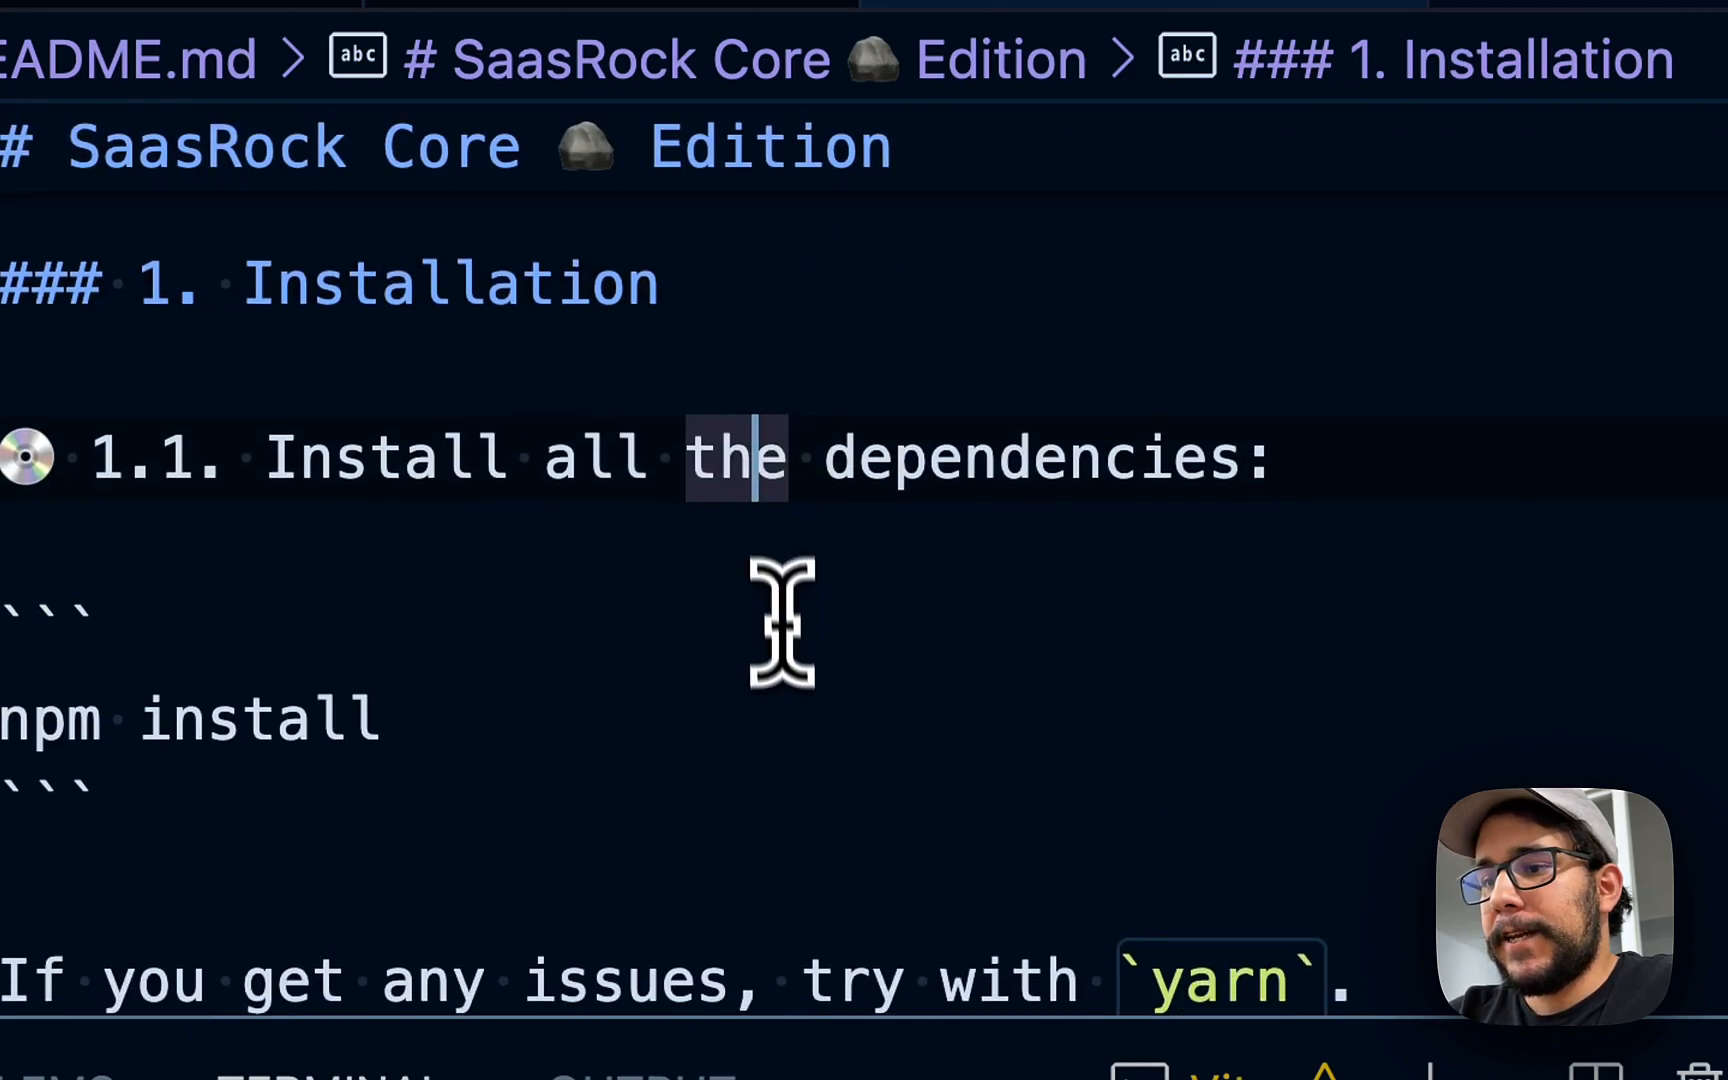
- Start the dev server with npm run dev and open localhost:3000 in the browser
type("npm run dev")
key("Return")
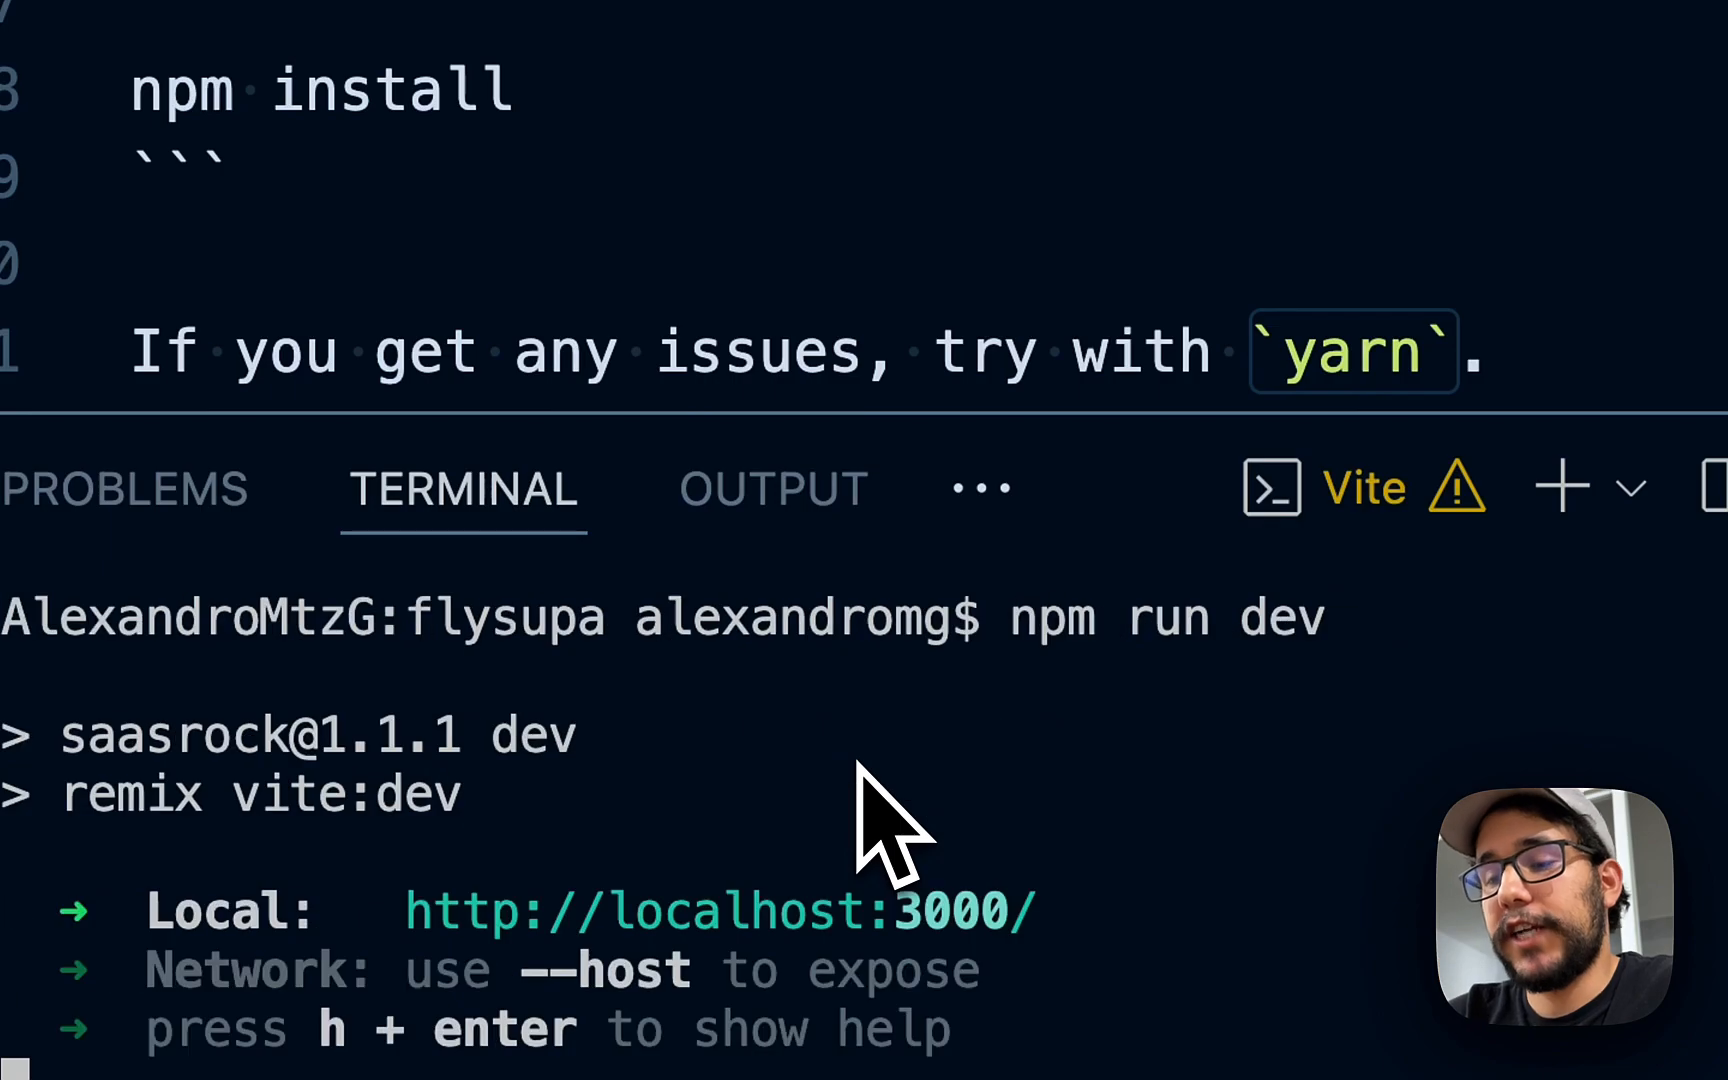
left_click(866, 892, "super")
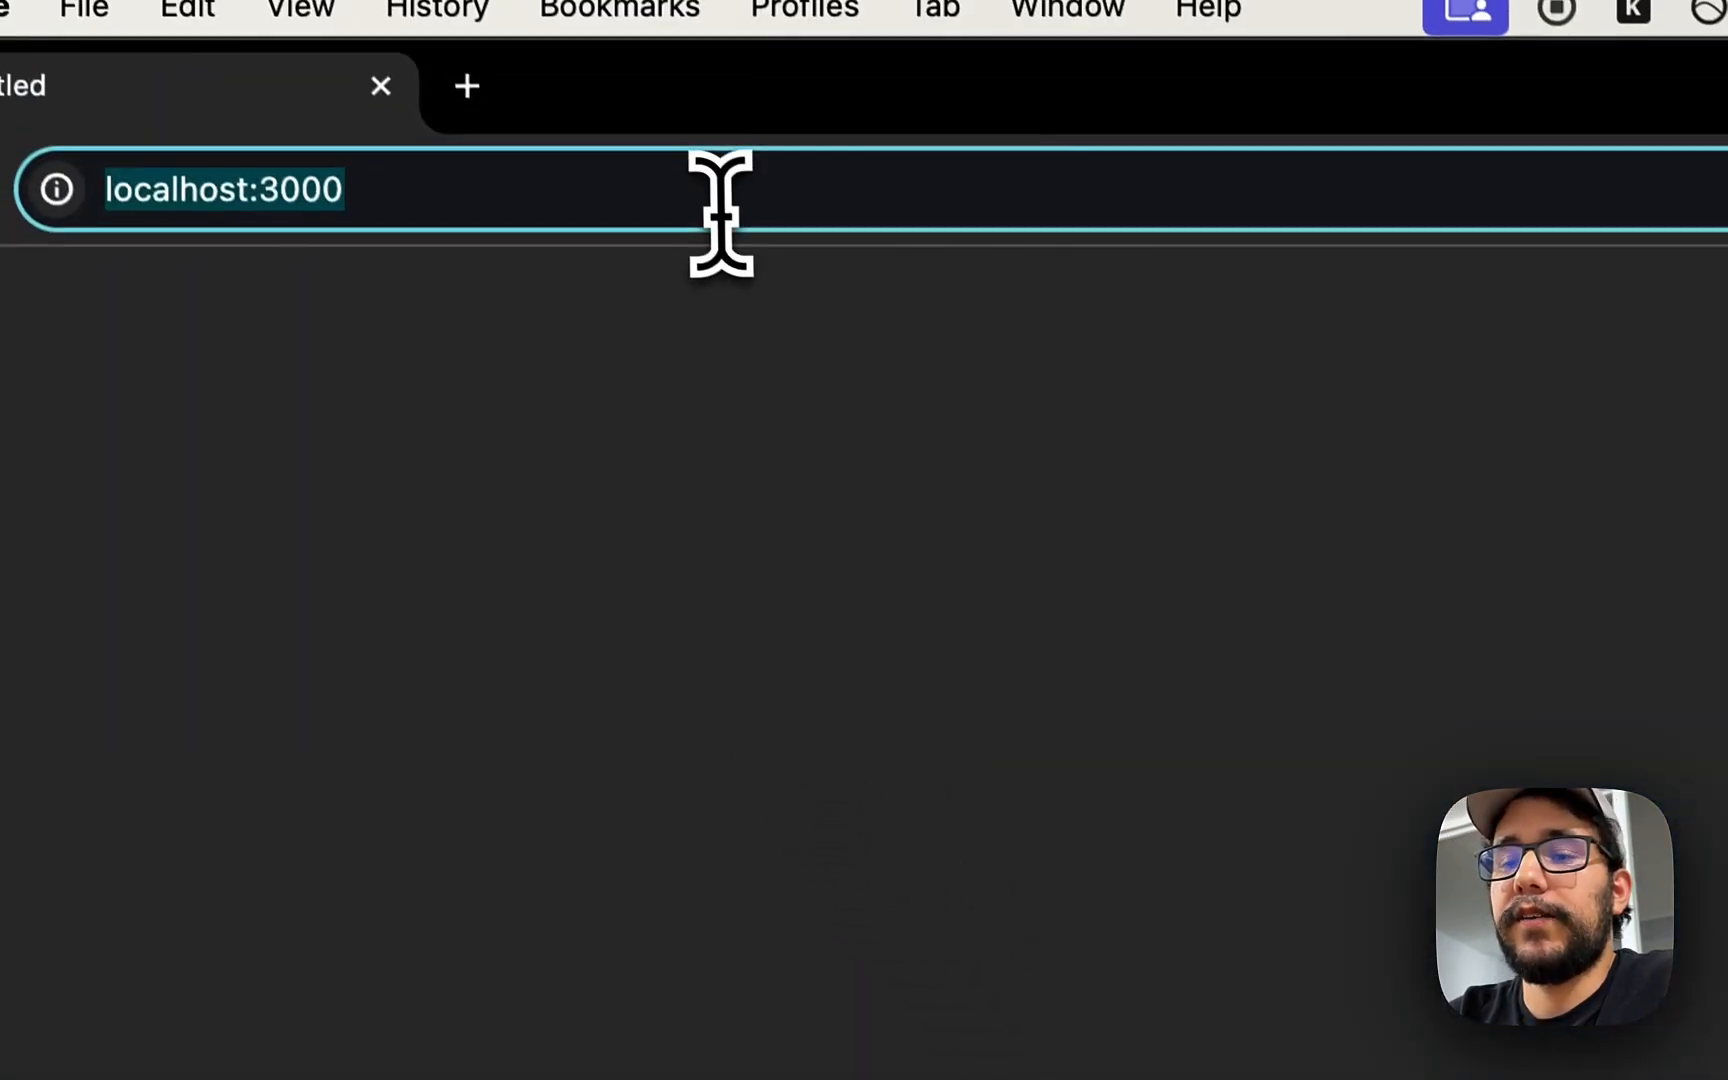
- Reload the local app at localhost:3000
left_click(383, 291)
triple_click(756, 232)
double_click(804, 222)
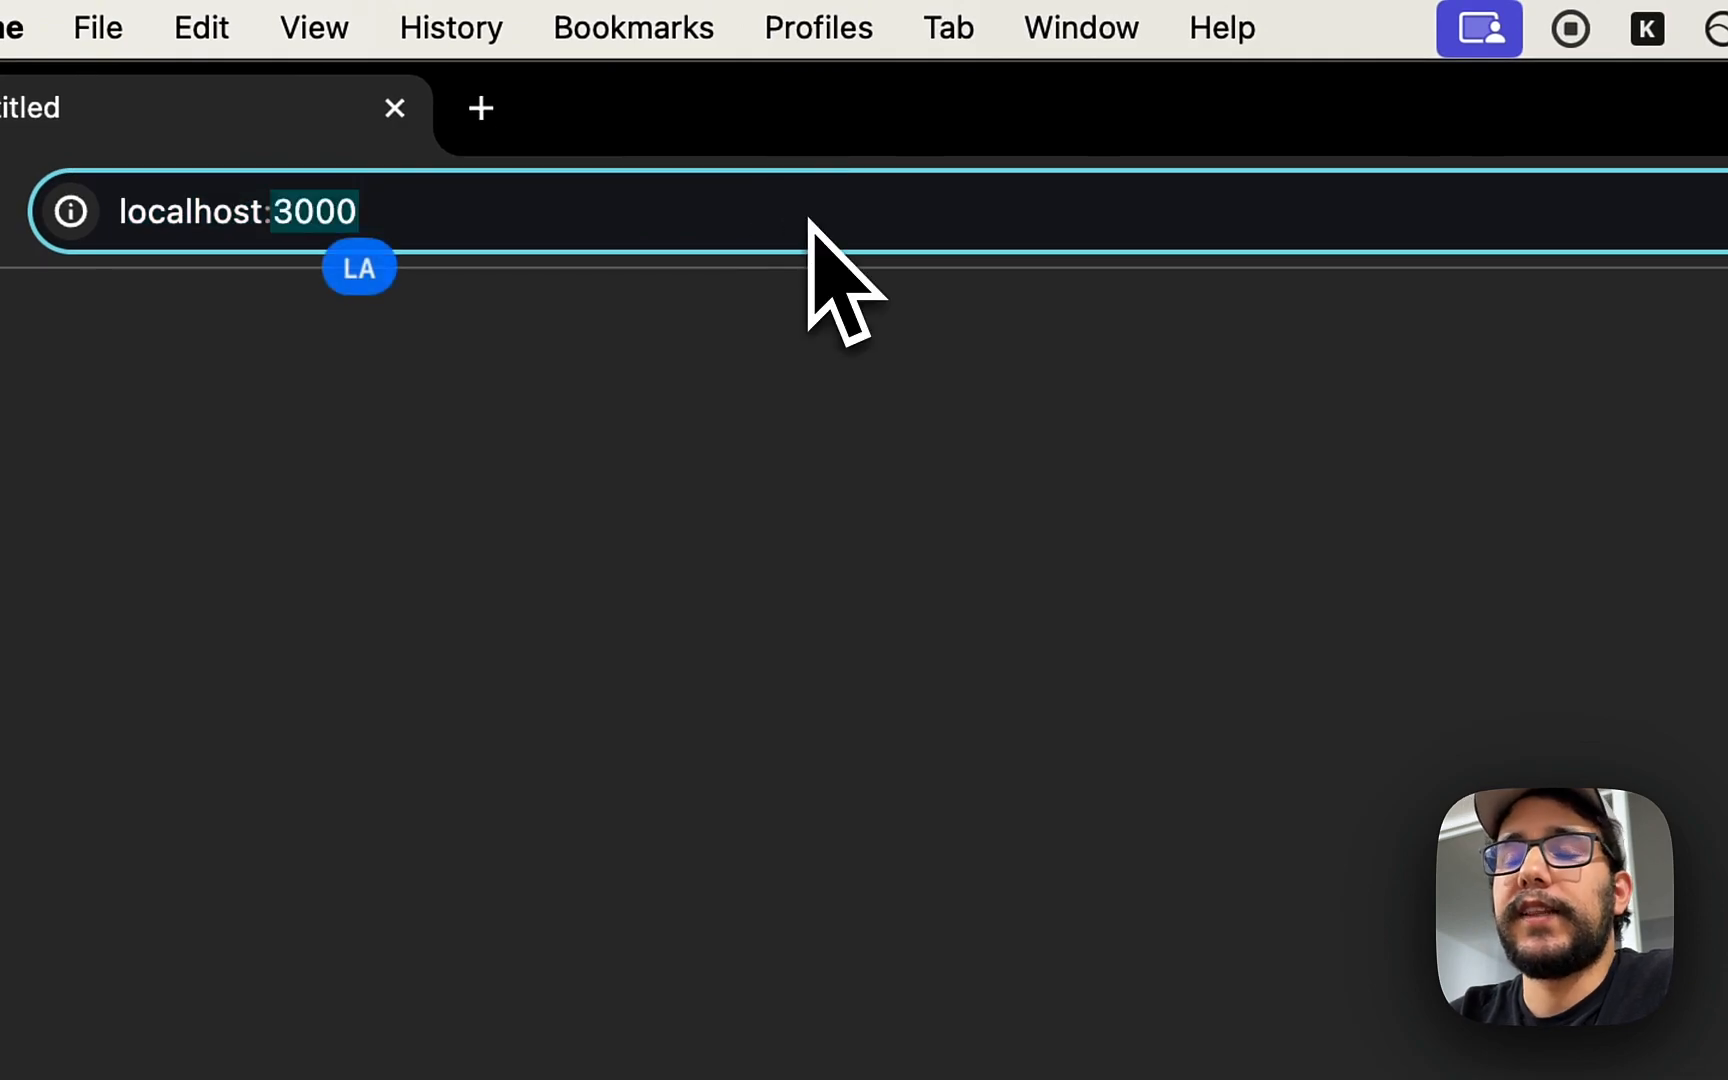
left_click(775, 212)
triple_click(772, 218)
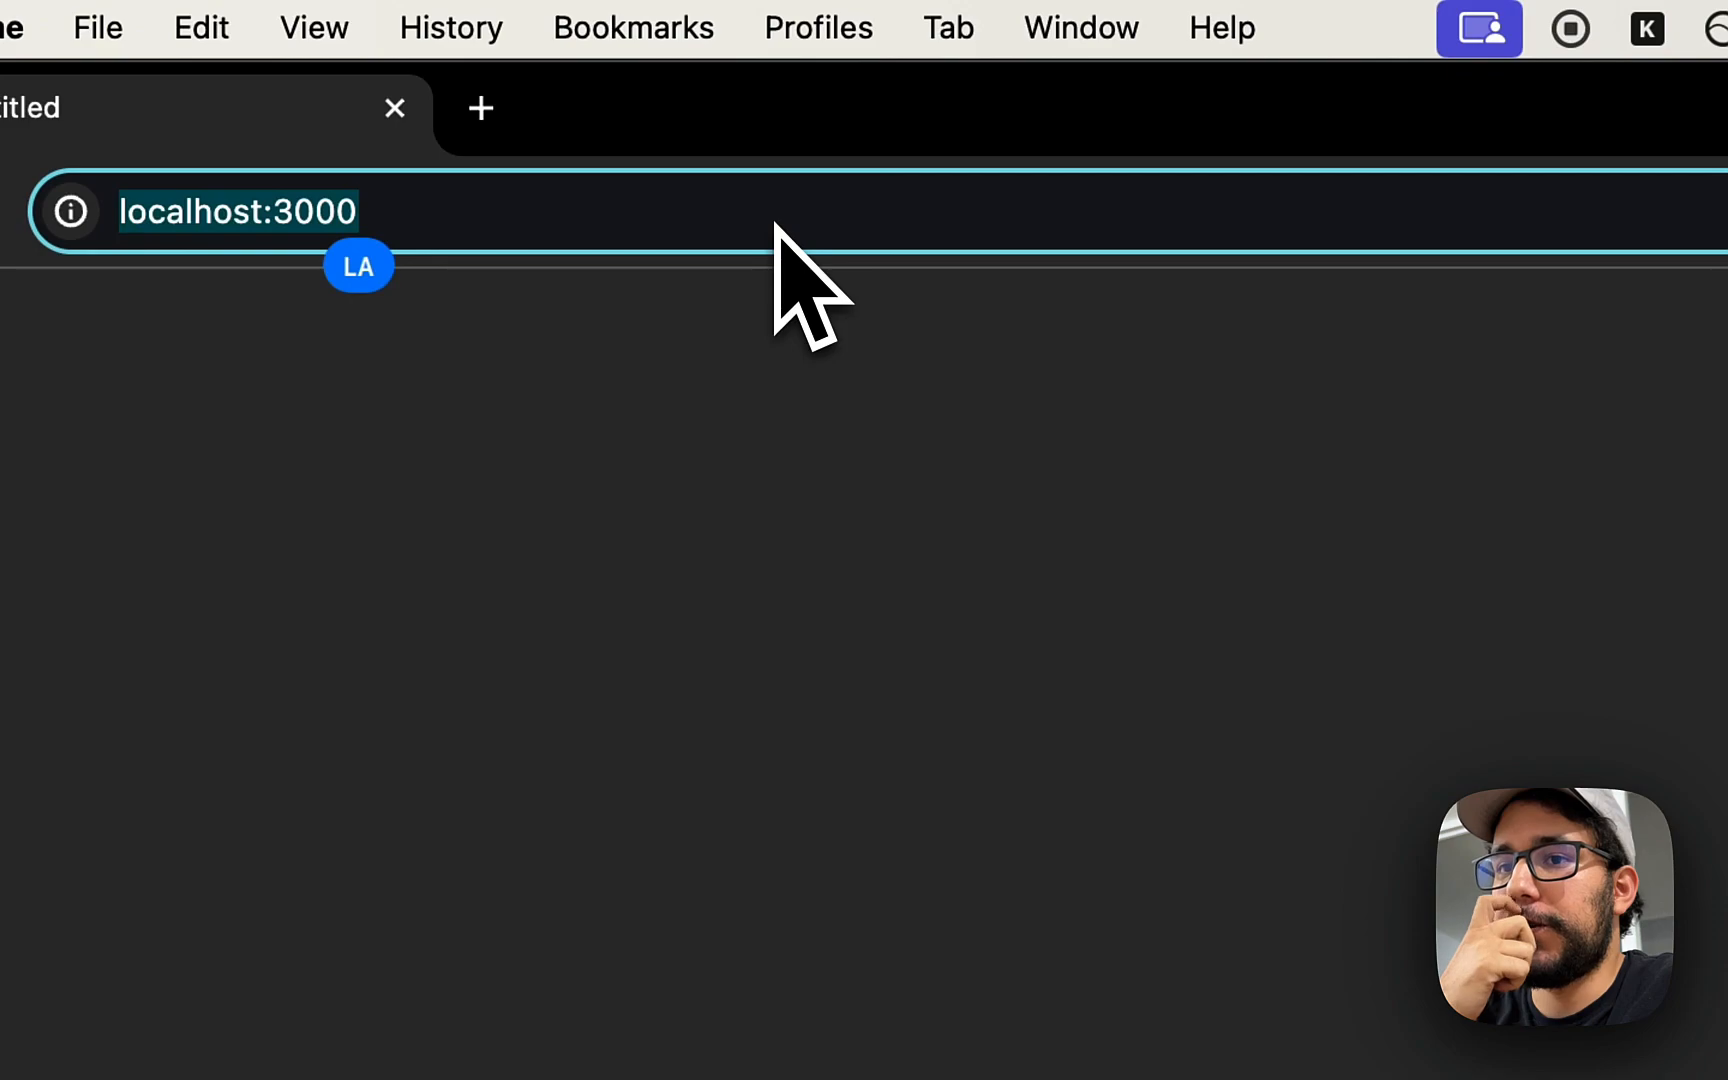
key("Return")
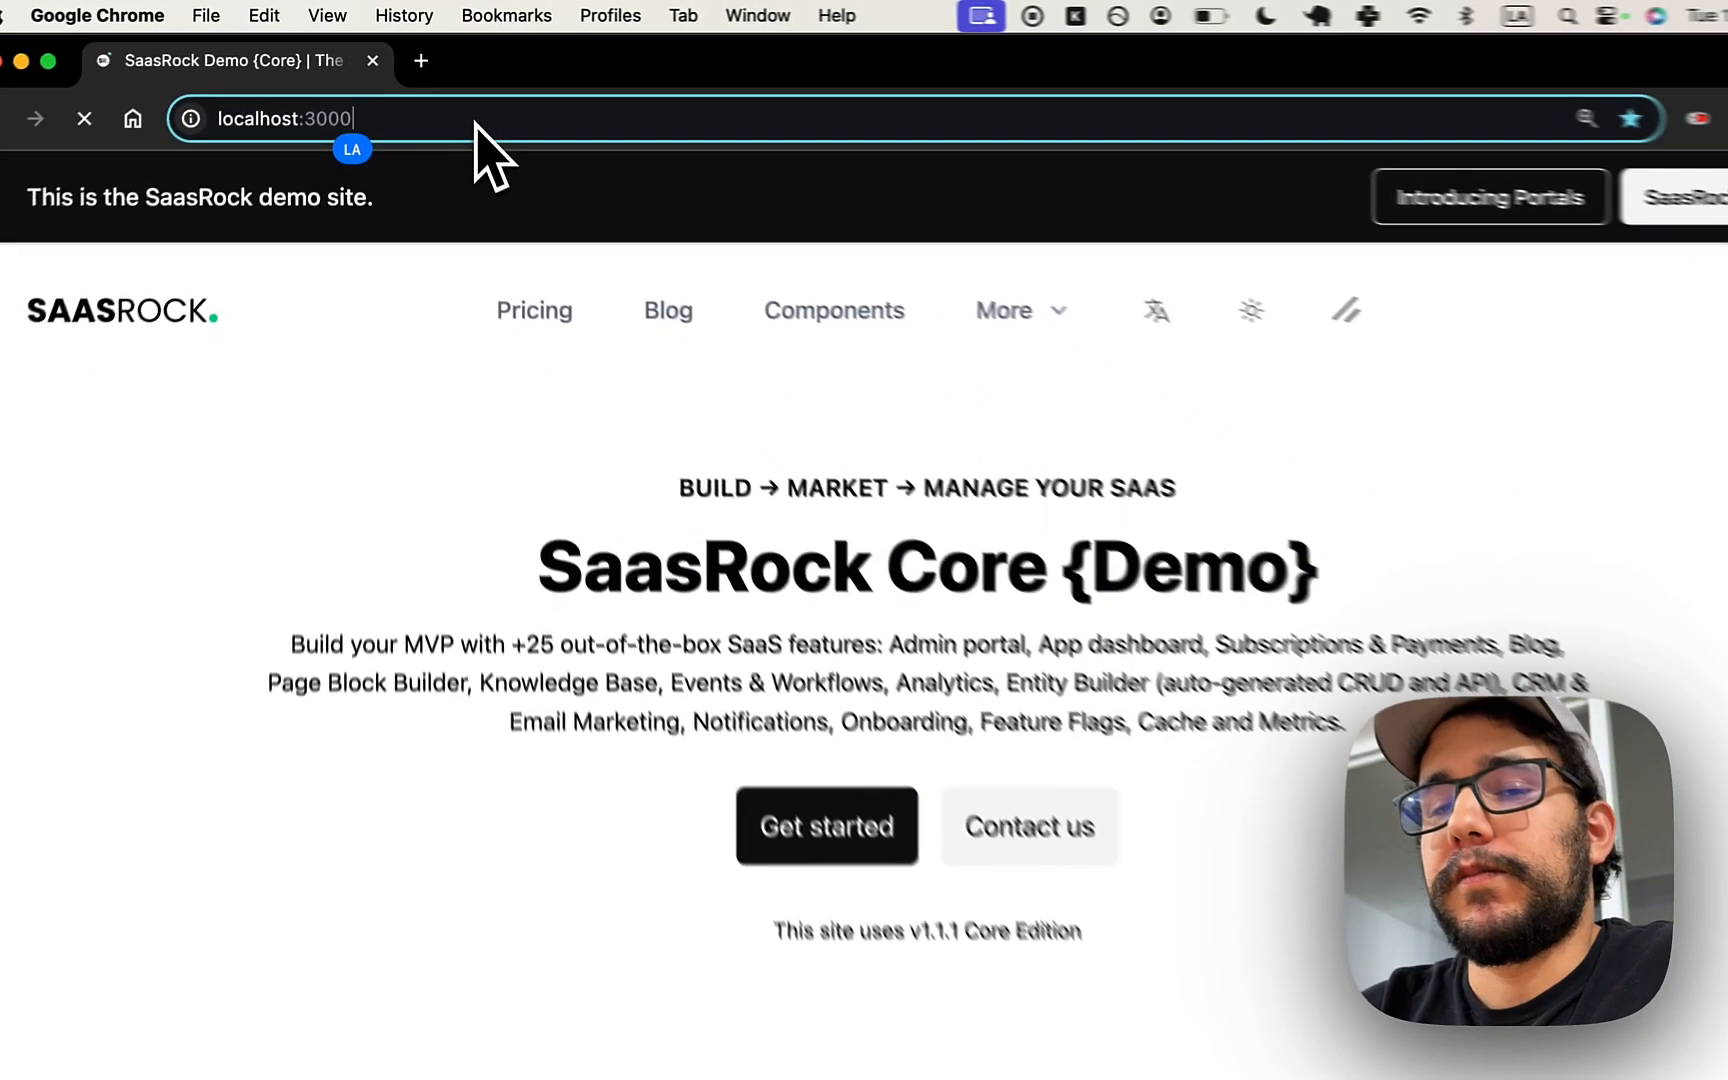
- Enter the app from the SaasRock landing page to reach the Acme Corp 1 dashboard
double_click(438, 119)
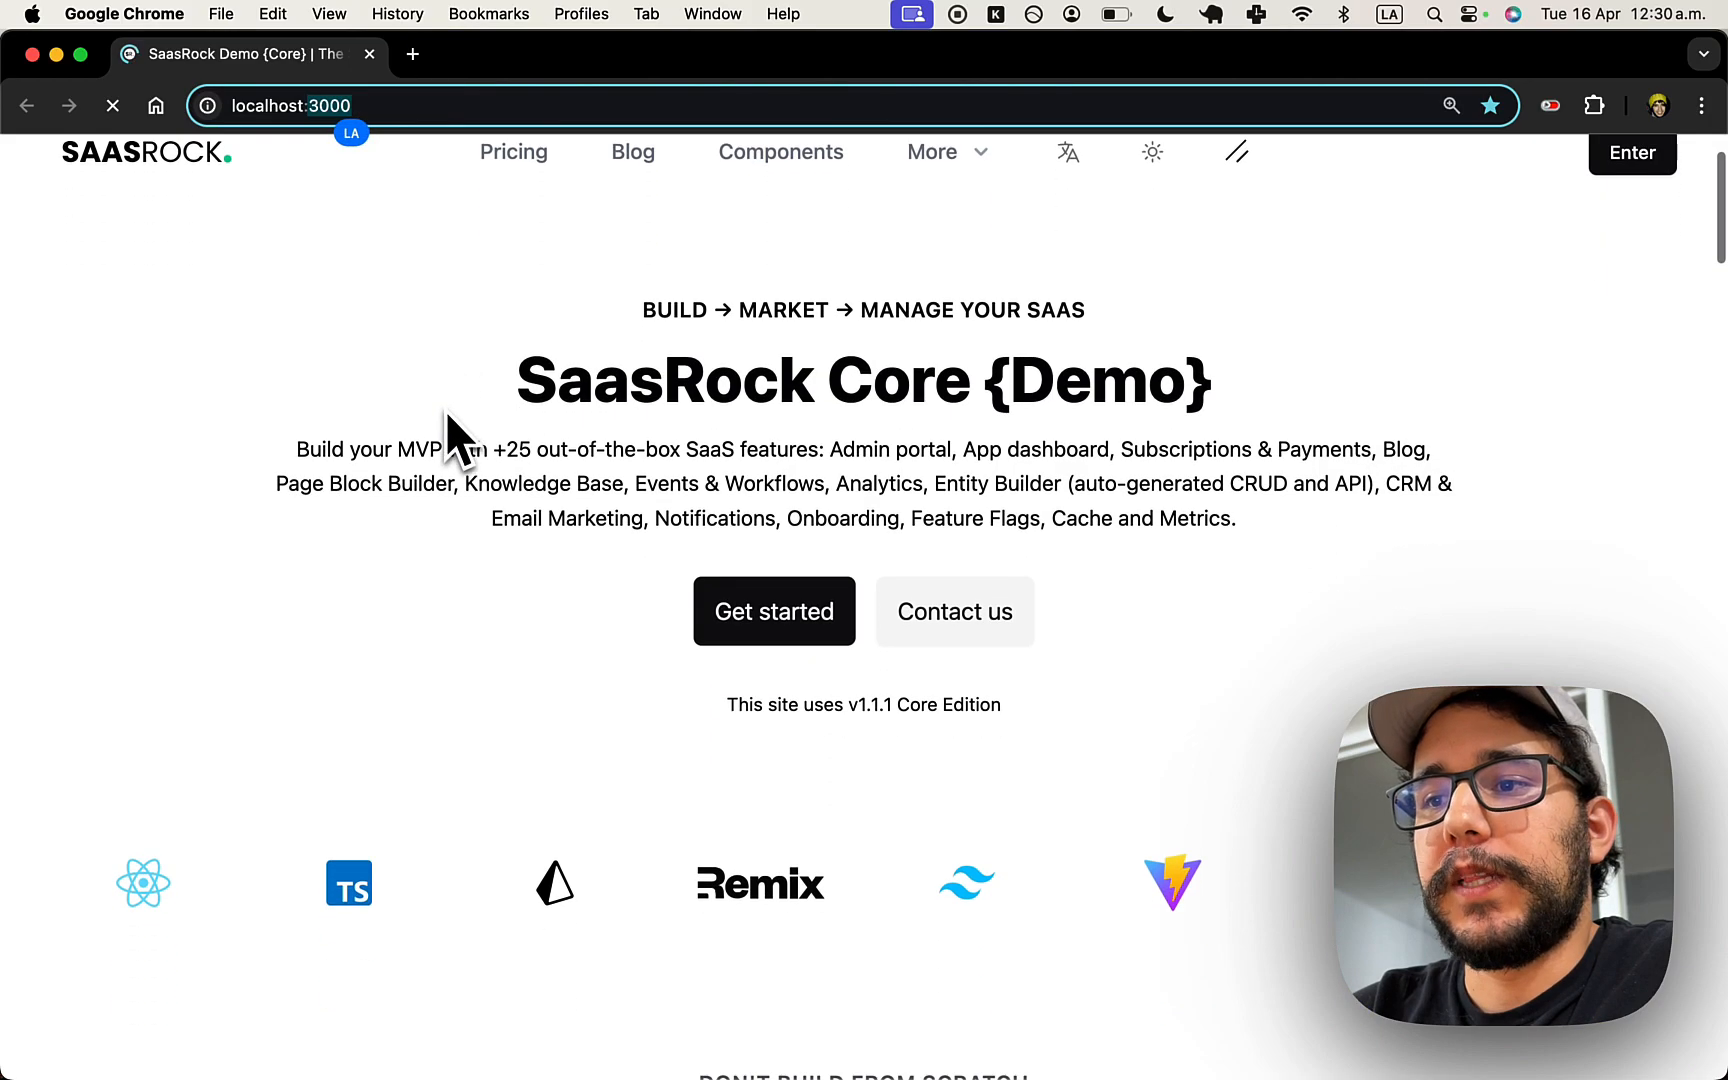
left_click(562, 409)
left_click(406, 106)
left_click(1615, 279)
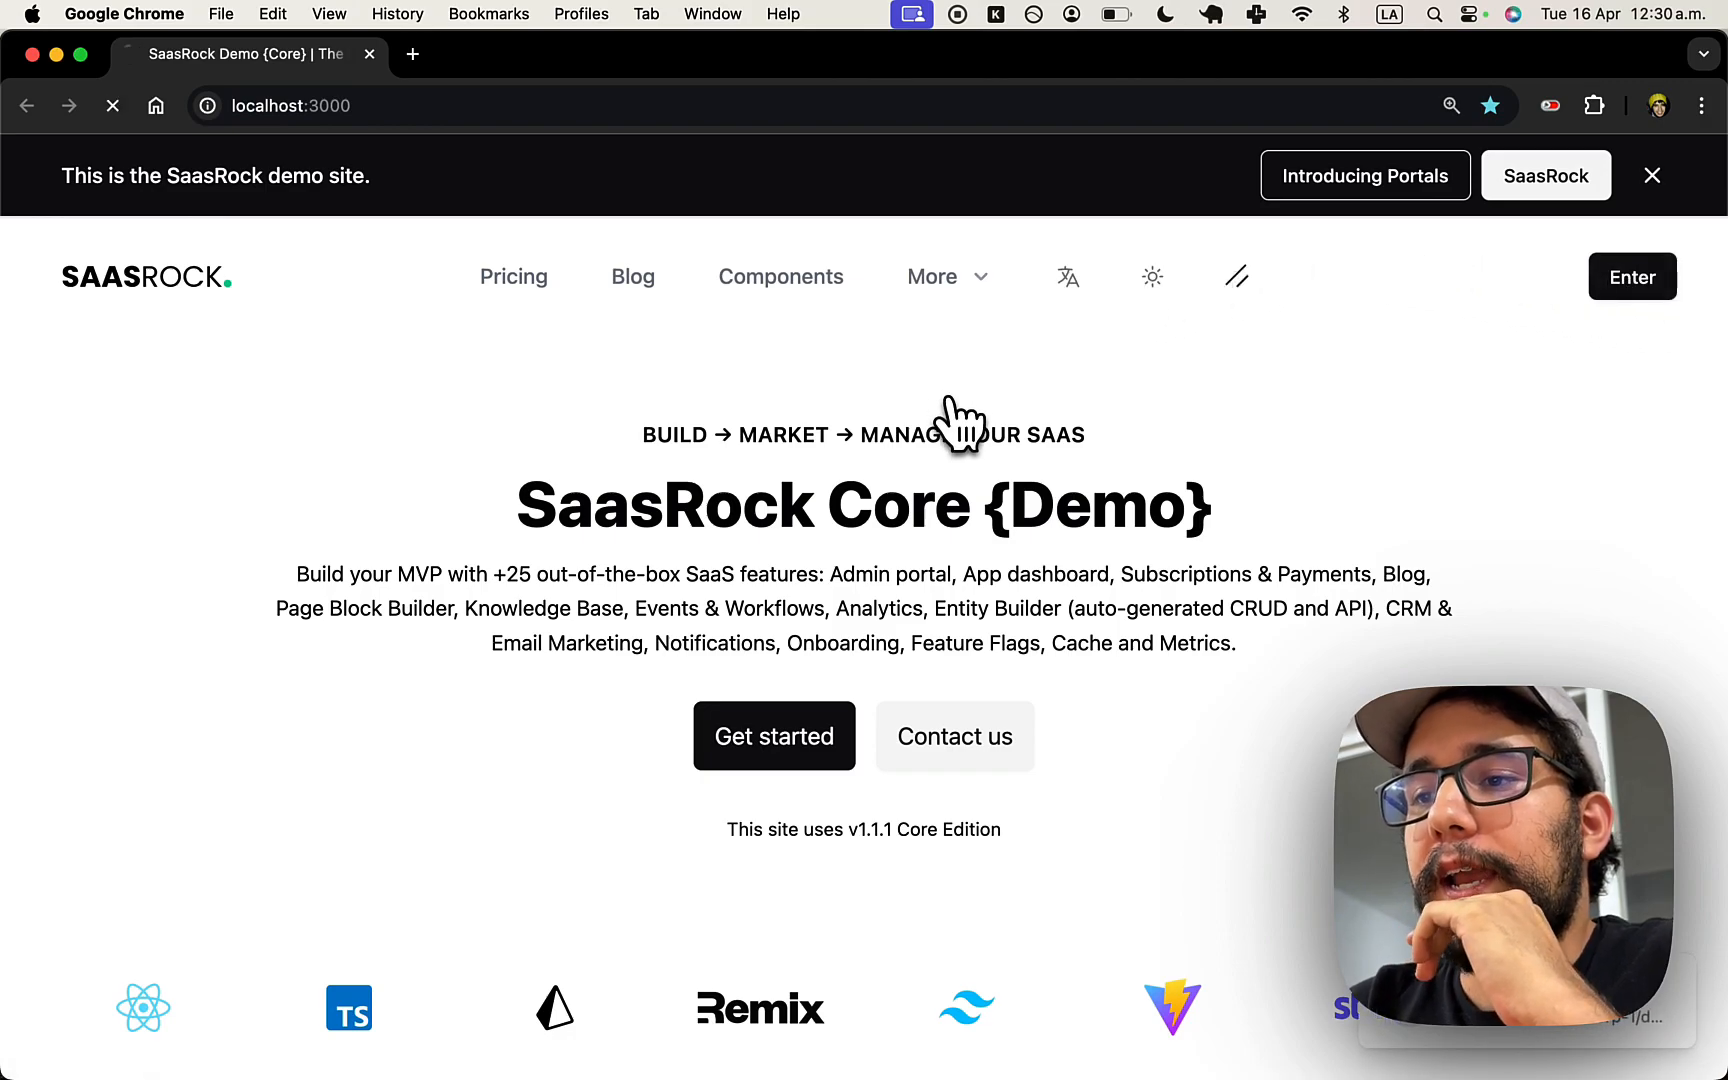
left_click(569, 108)
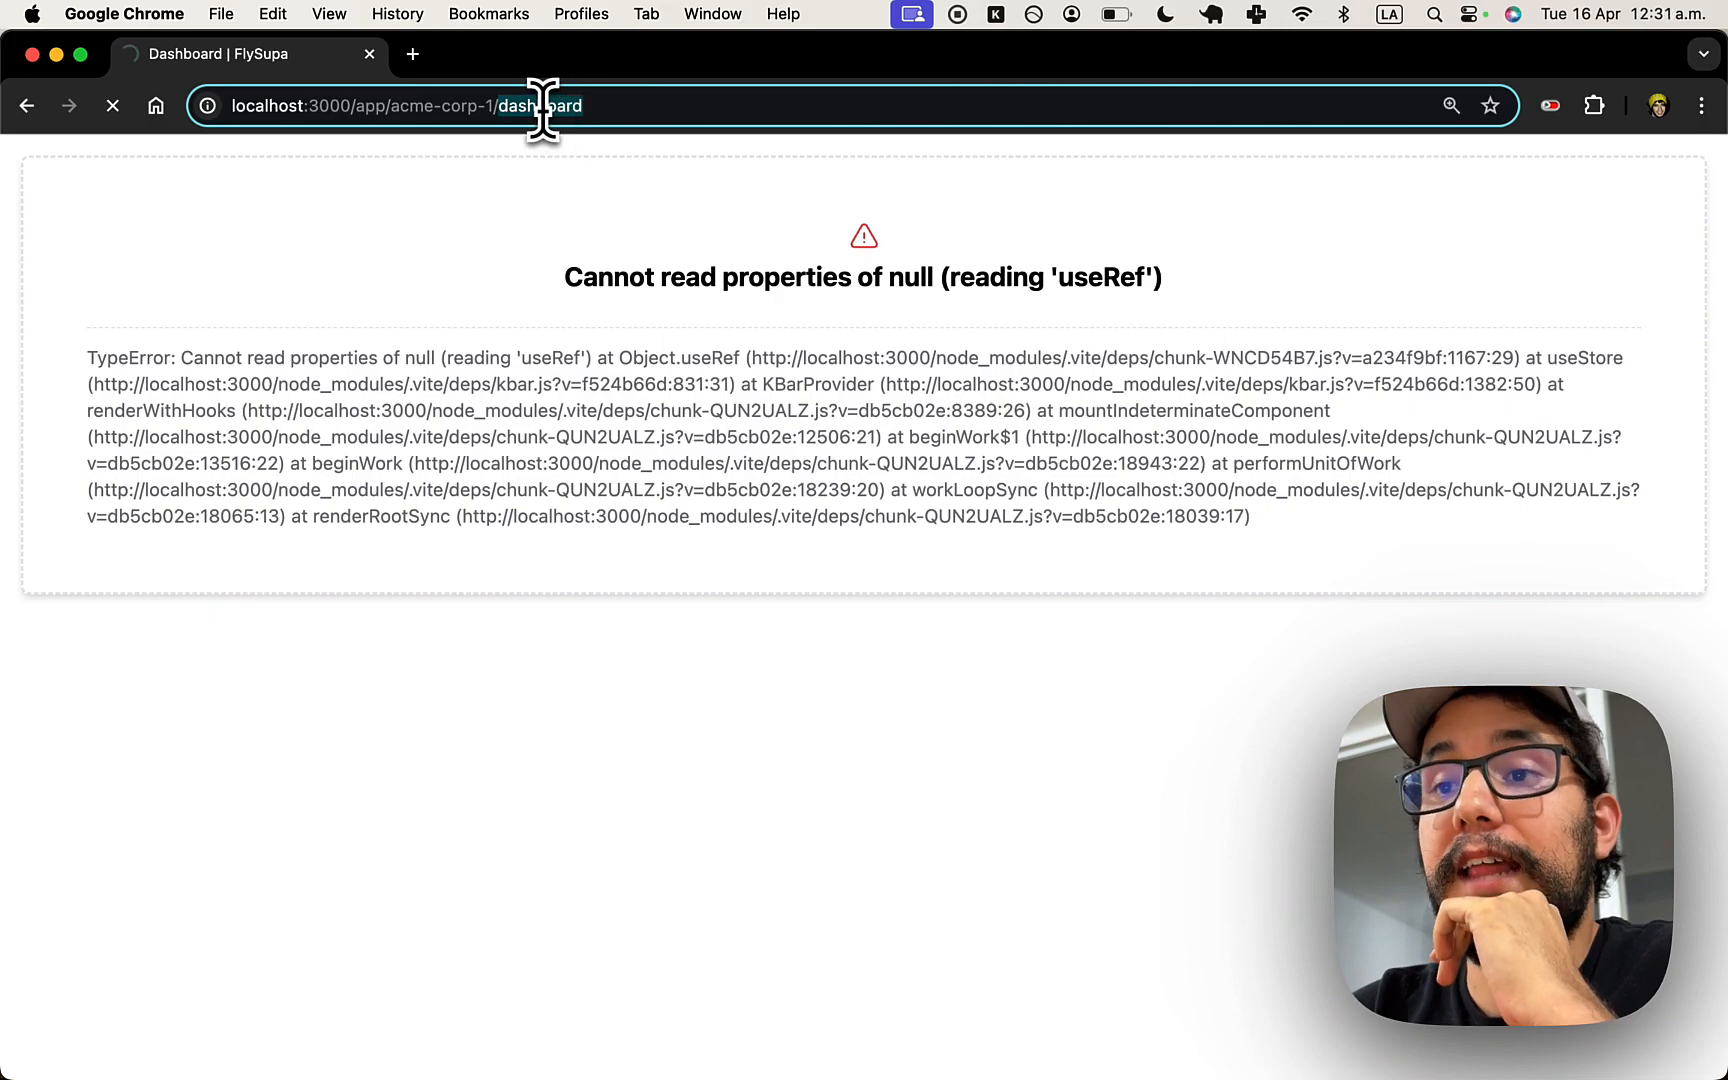
- Load the Acme Corp 1 dashboard and sign out through the user menu
left_click(1610, 285)
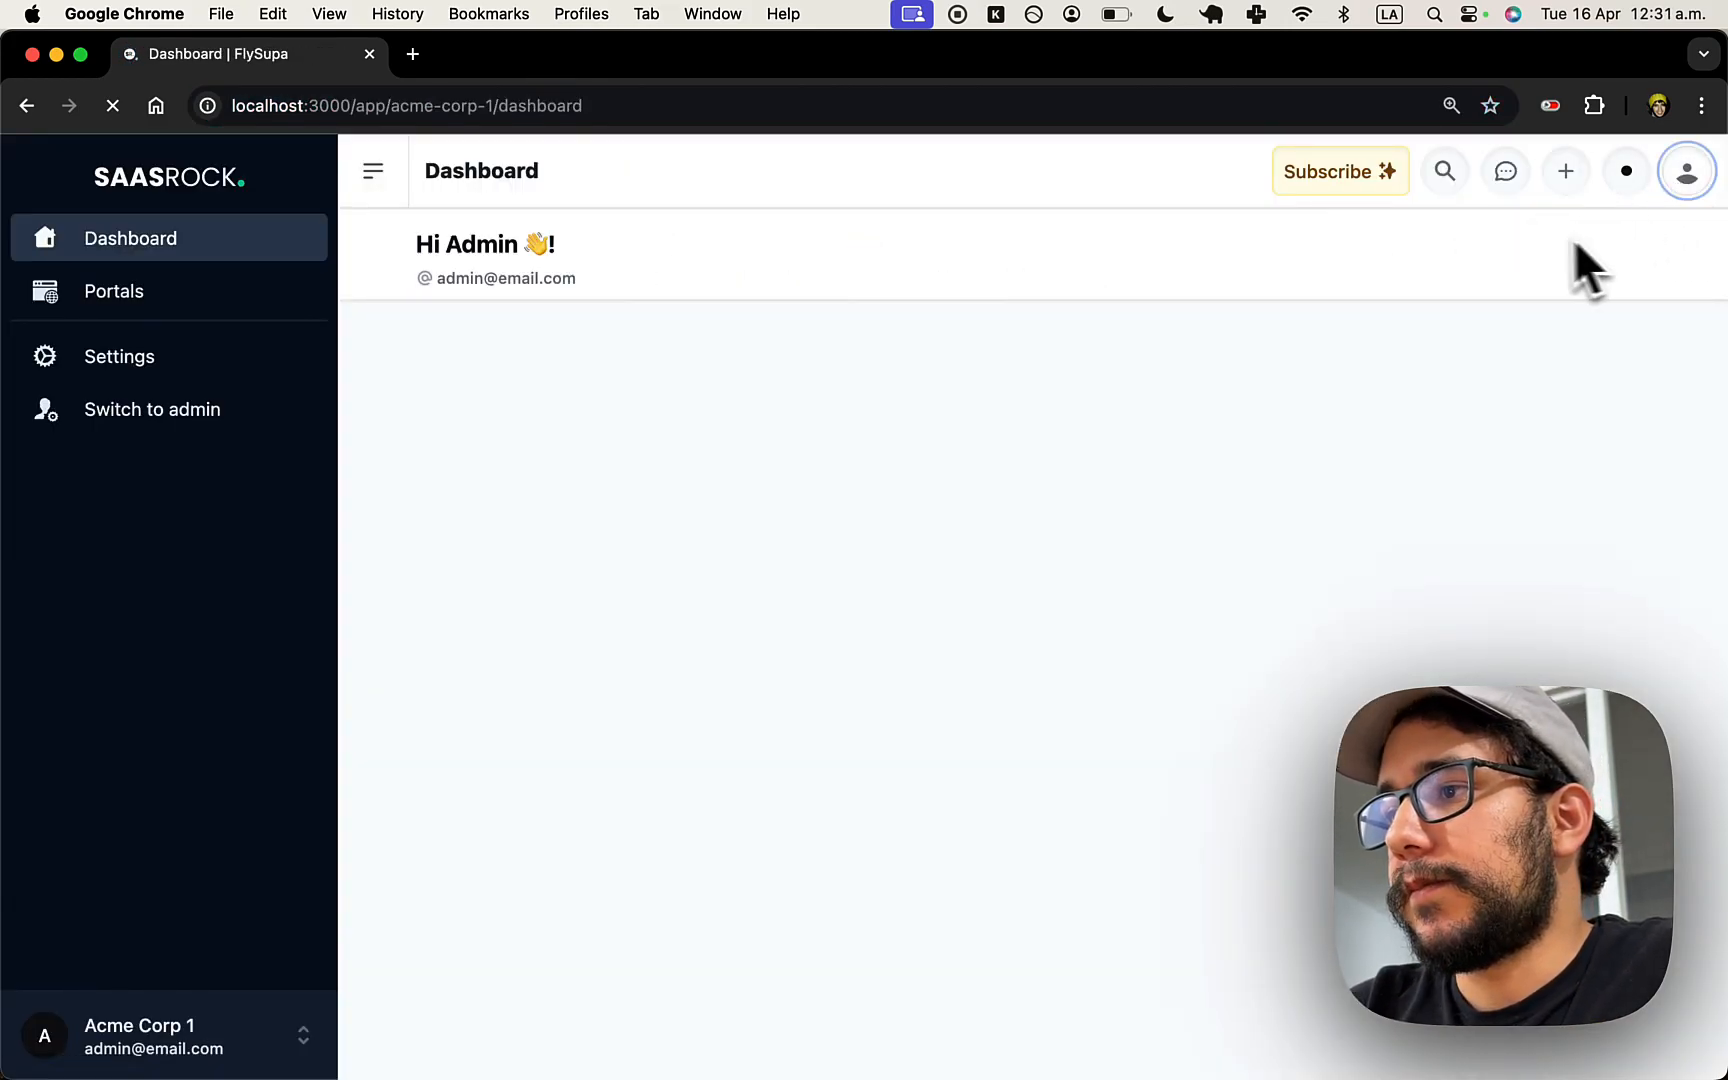
left_click(1700, 180)
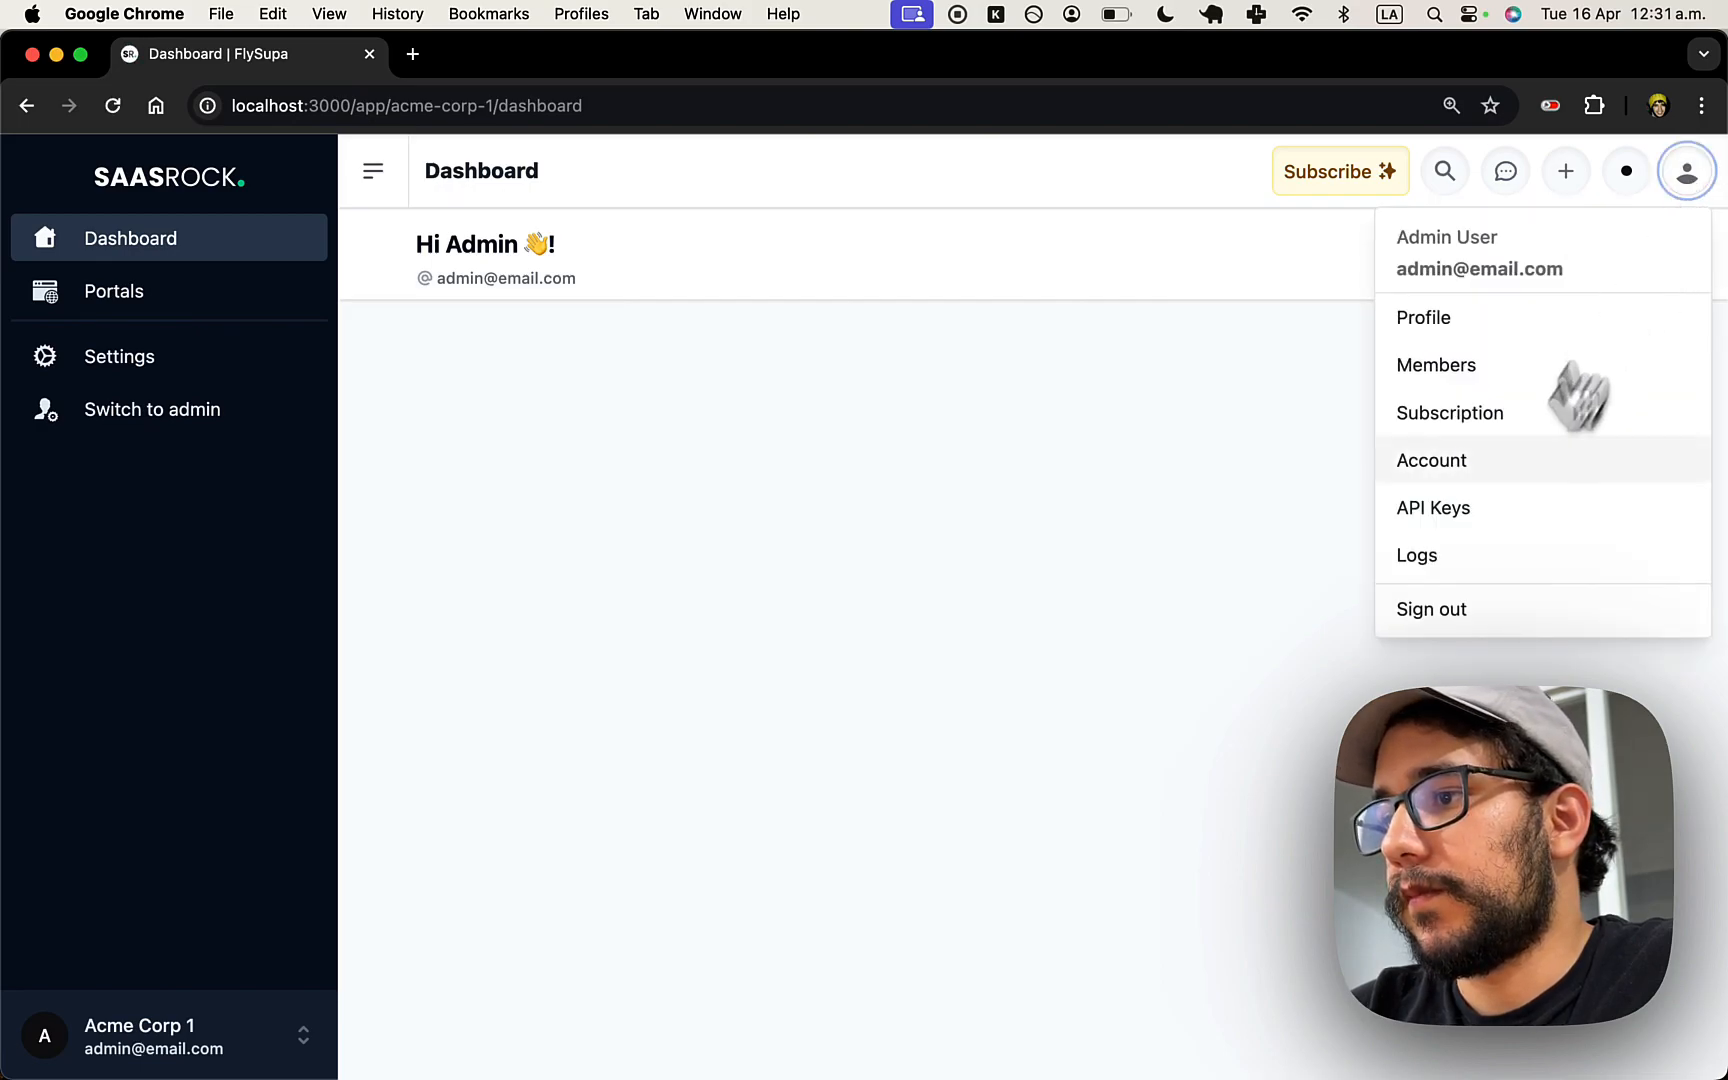
left_click(1460, 612)
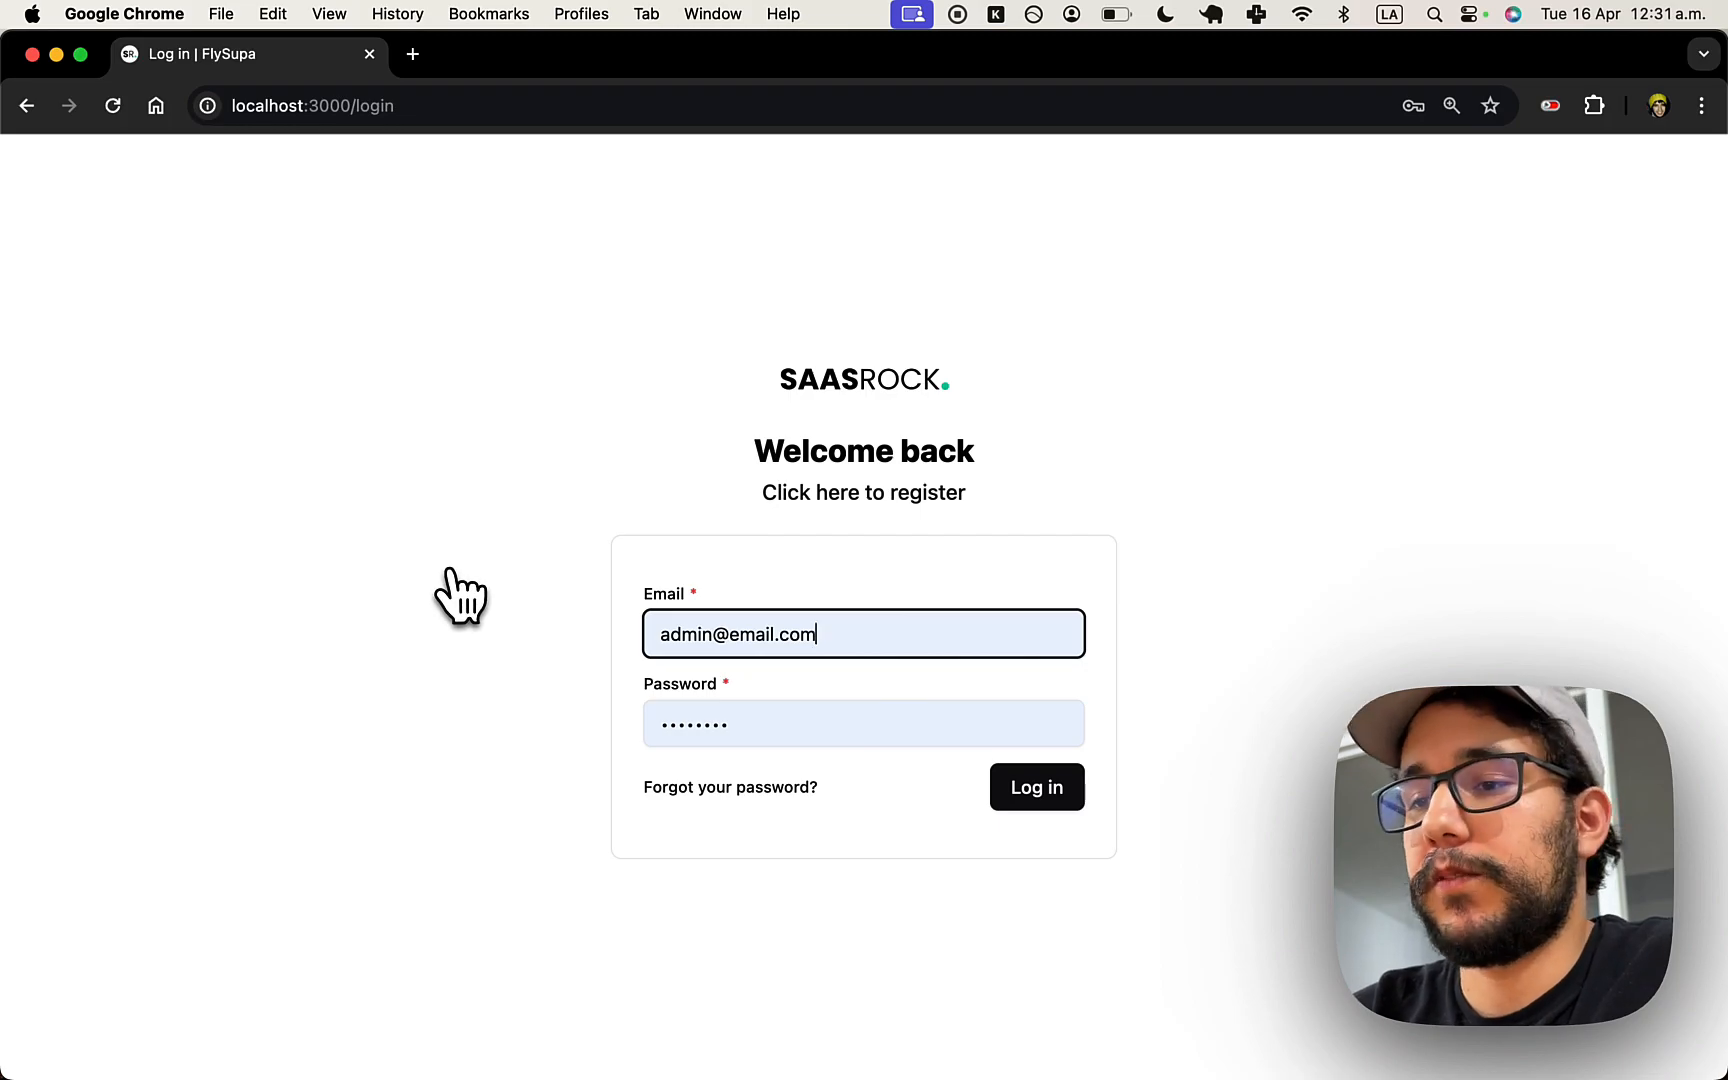
- Log back in as admin and dismiss Chrome's saved-password warning
left_click_drag(710, 638, 749, 640)
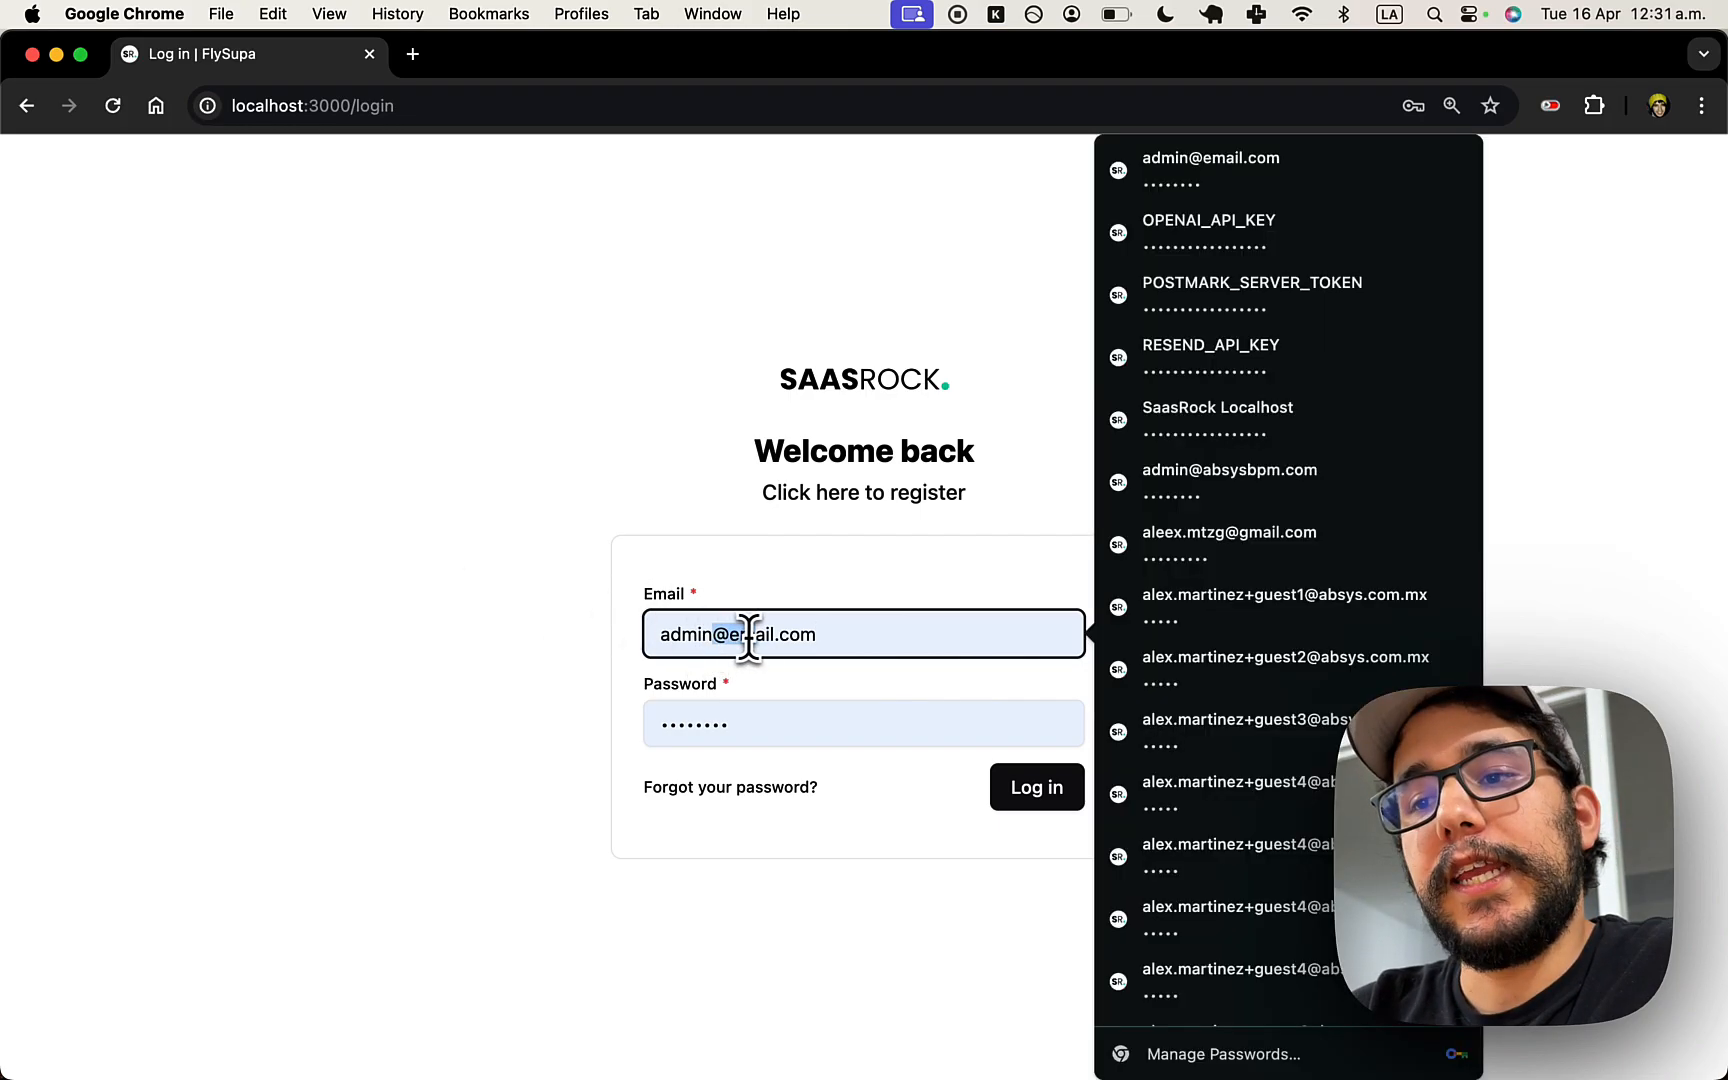
left_click(771, 733)
left_click(1040, 800)
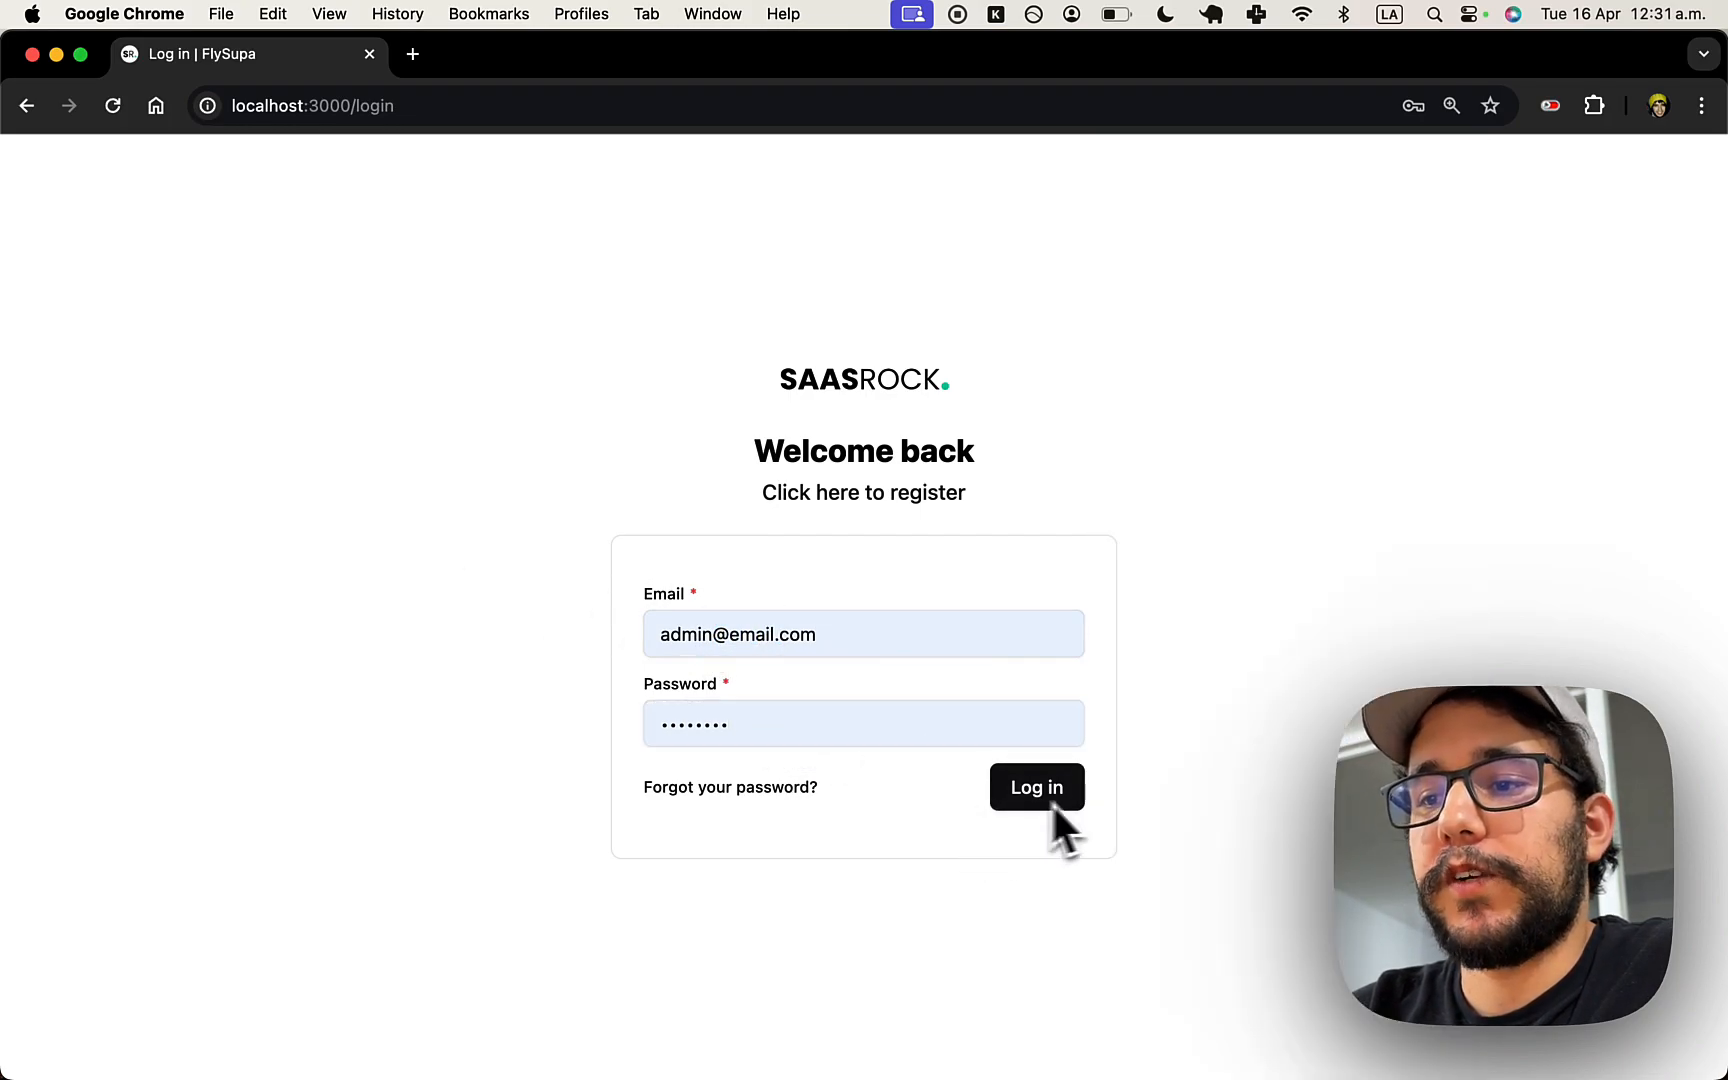
left_click(1068, 800)
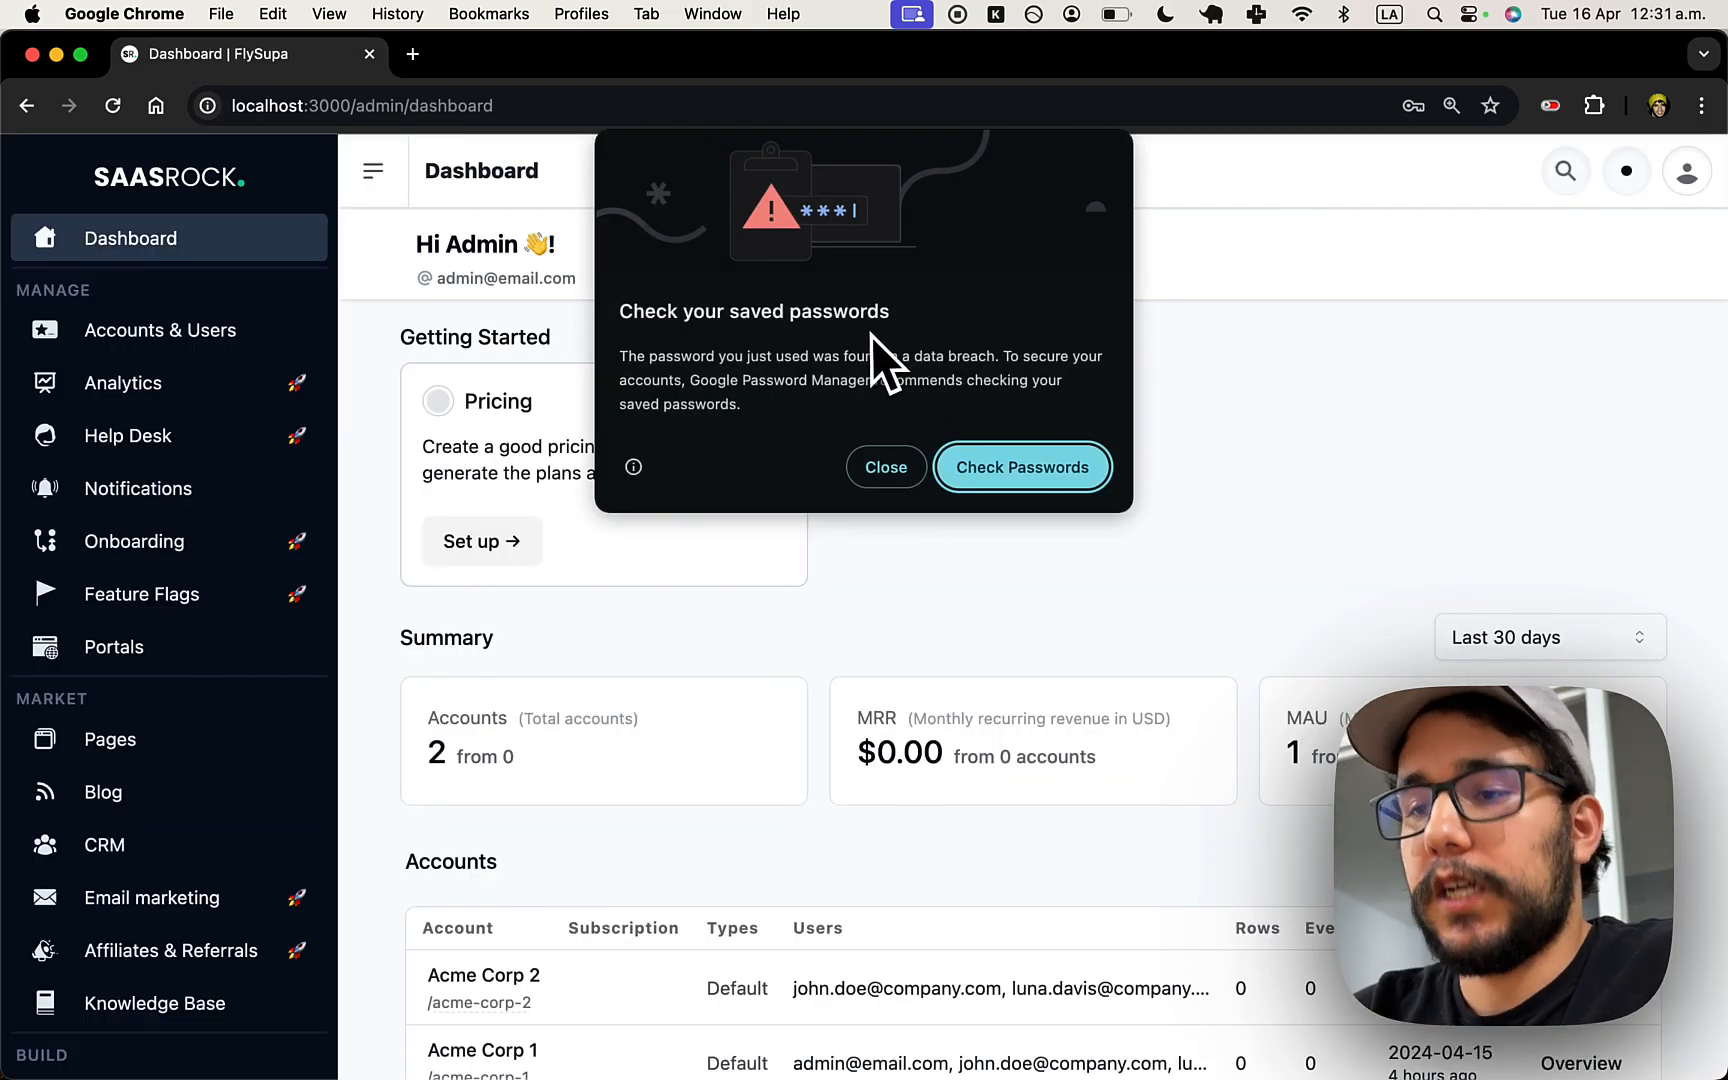
left_click(888, 464)
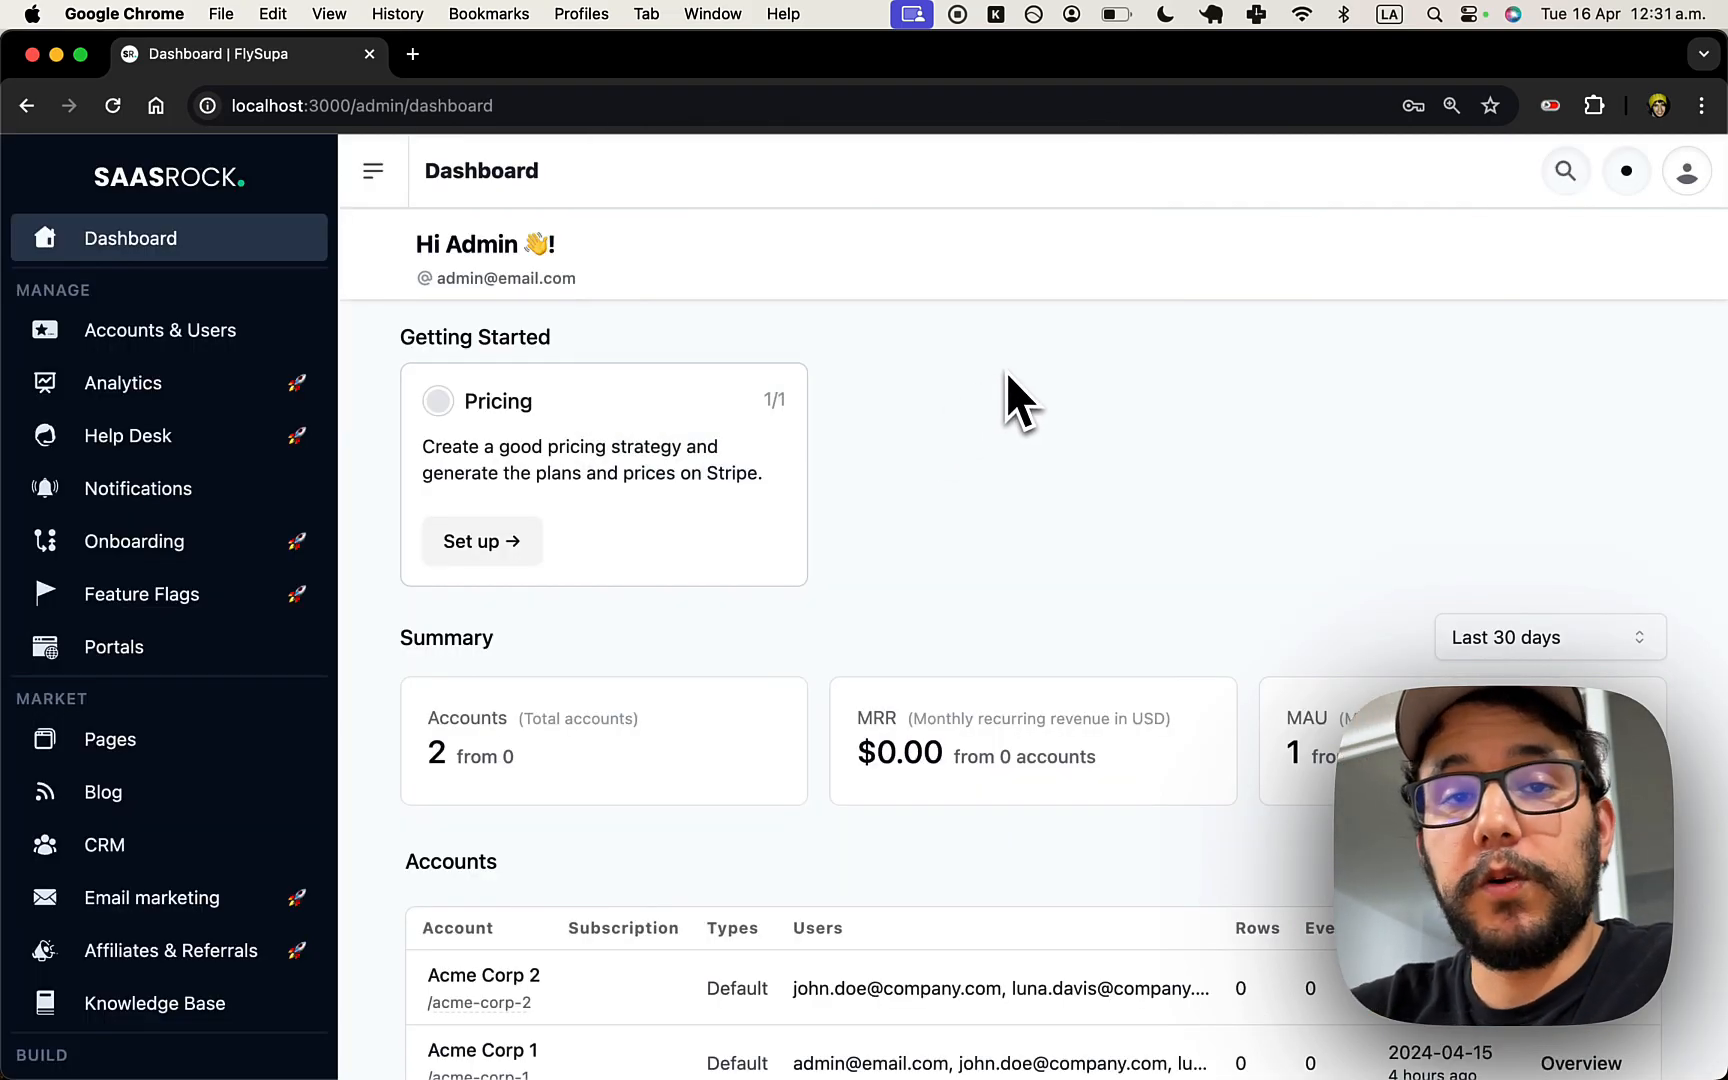
- Close the browser window, stop the dev server, and open a new Chrome window
key("super+w")
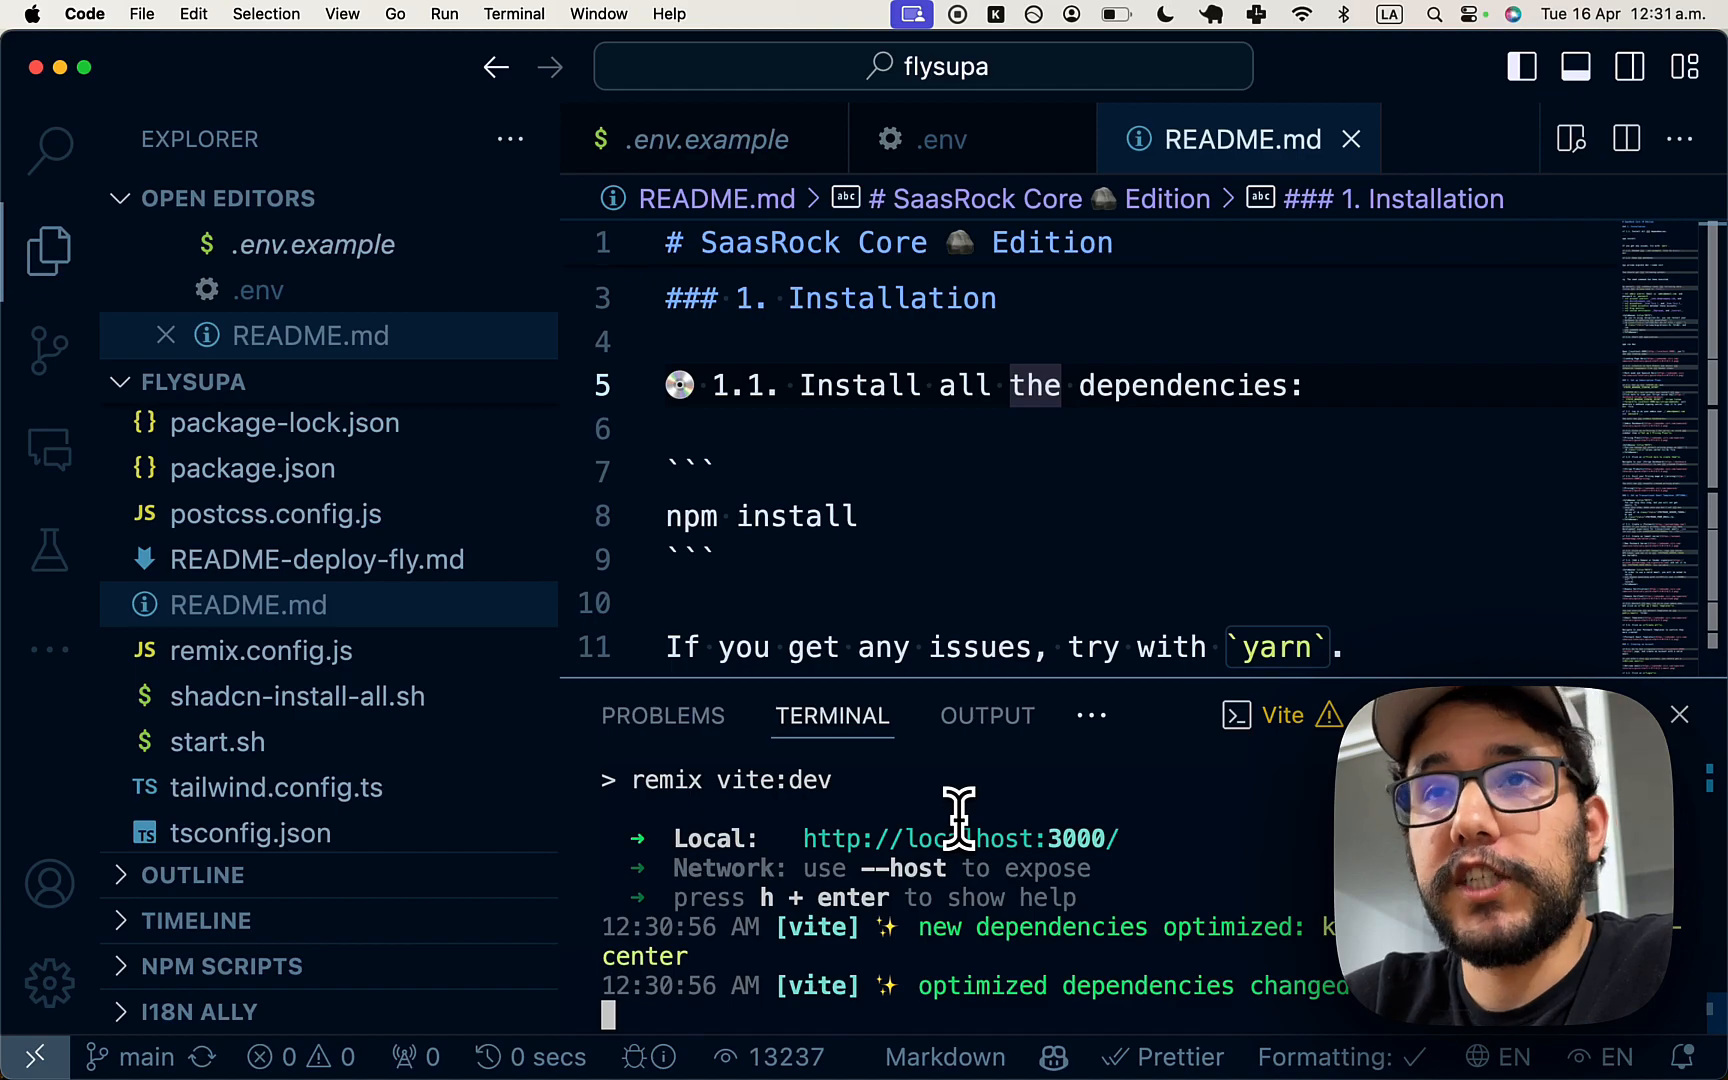
key("ctrl+c")
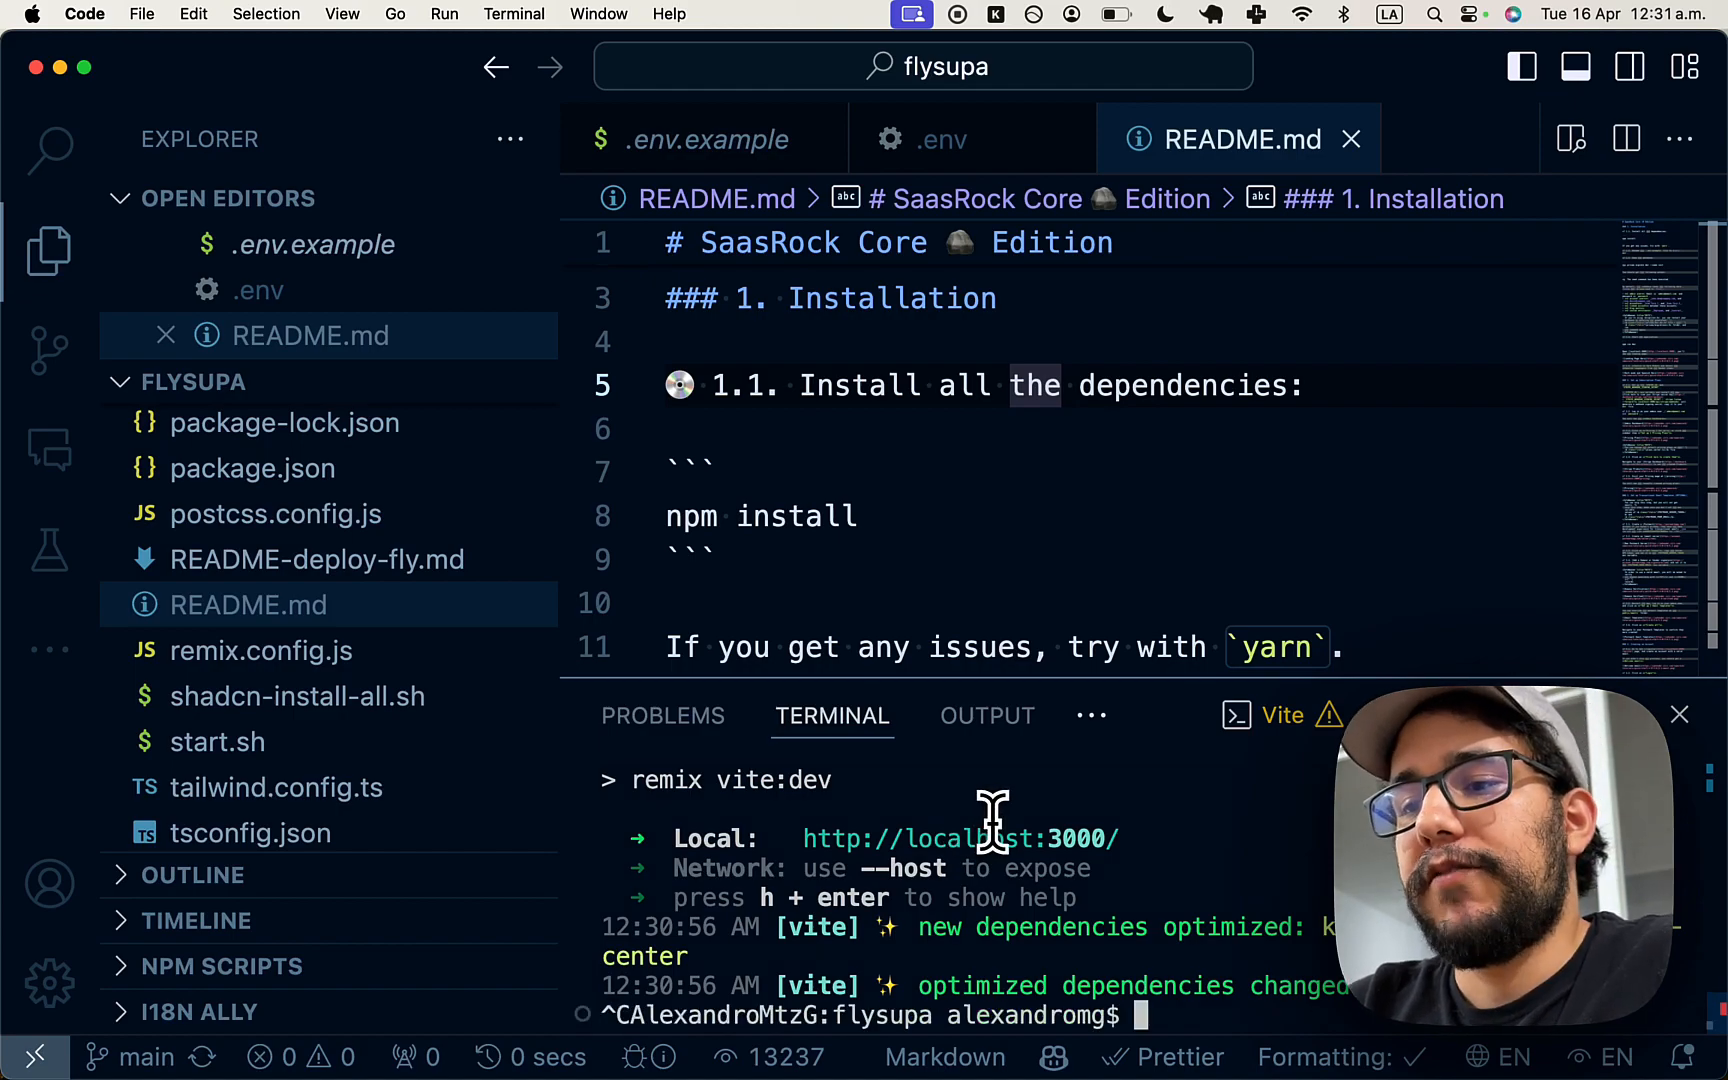
key("super+Tab")
key("super+Tab")
left_click(571, 543)
key("super+n")
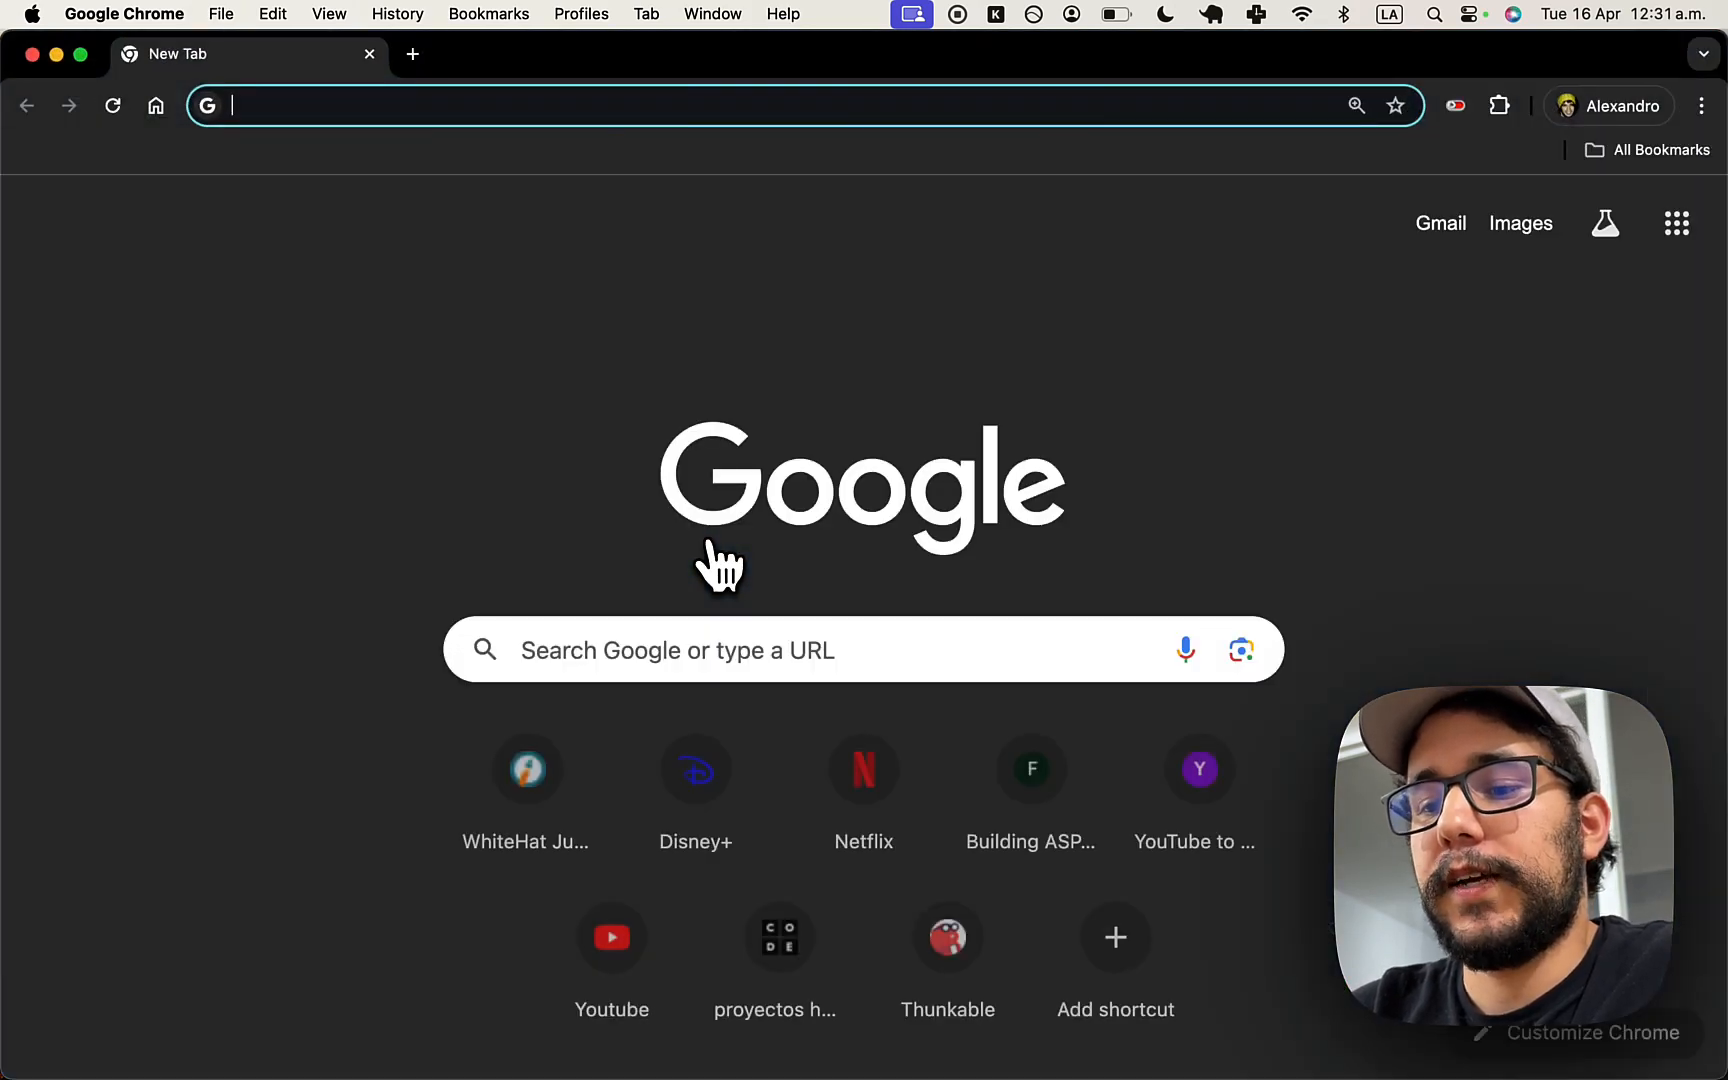
- Start a new Supabase project at database.new named FlySupa, then open a new browser tab
type("database.")
key("Return")
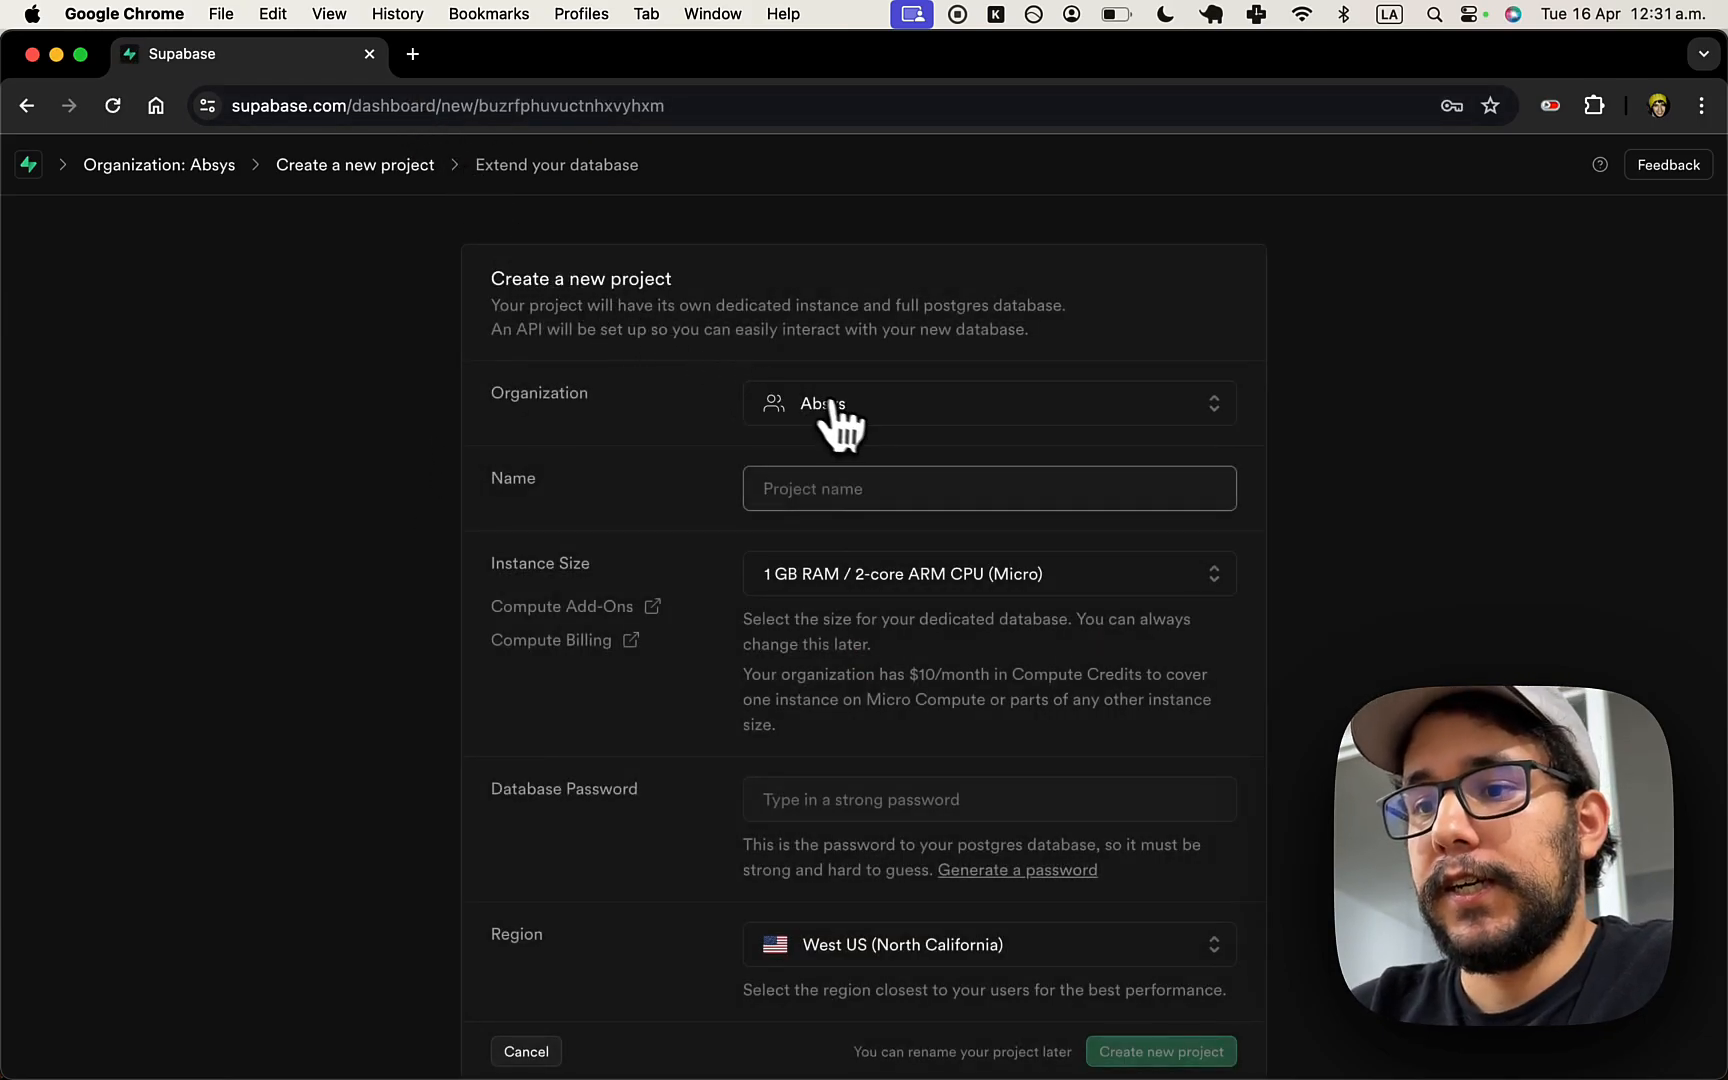
scroll(645, 650, "down", 1)
type("FlySupa")
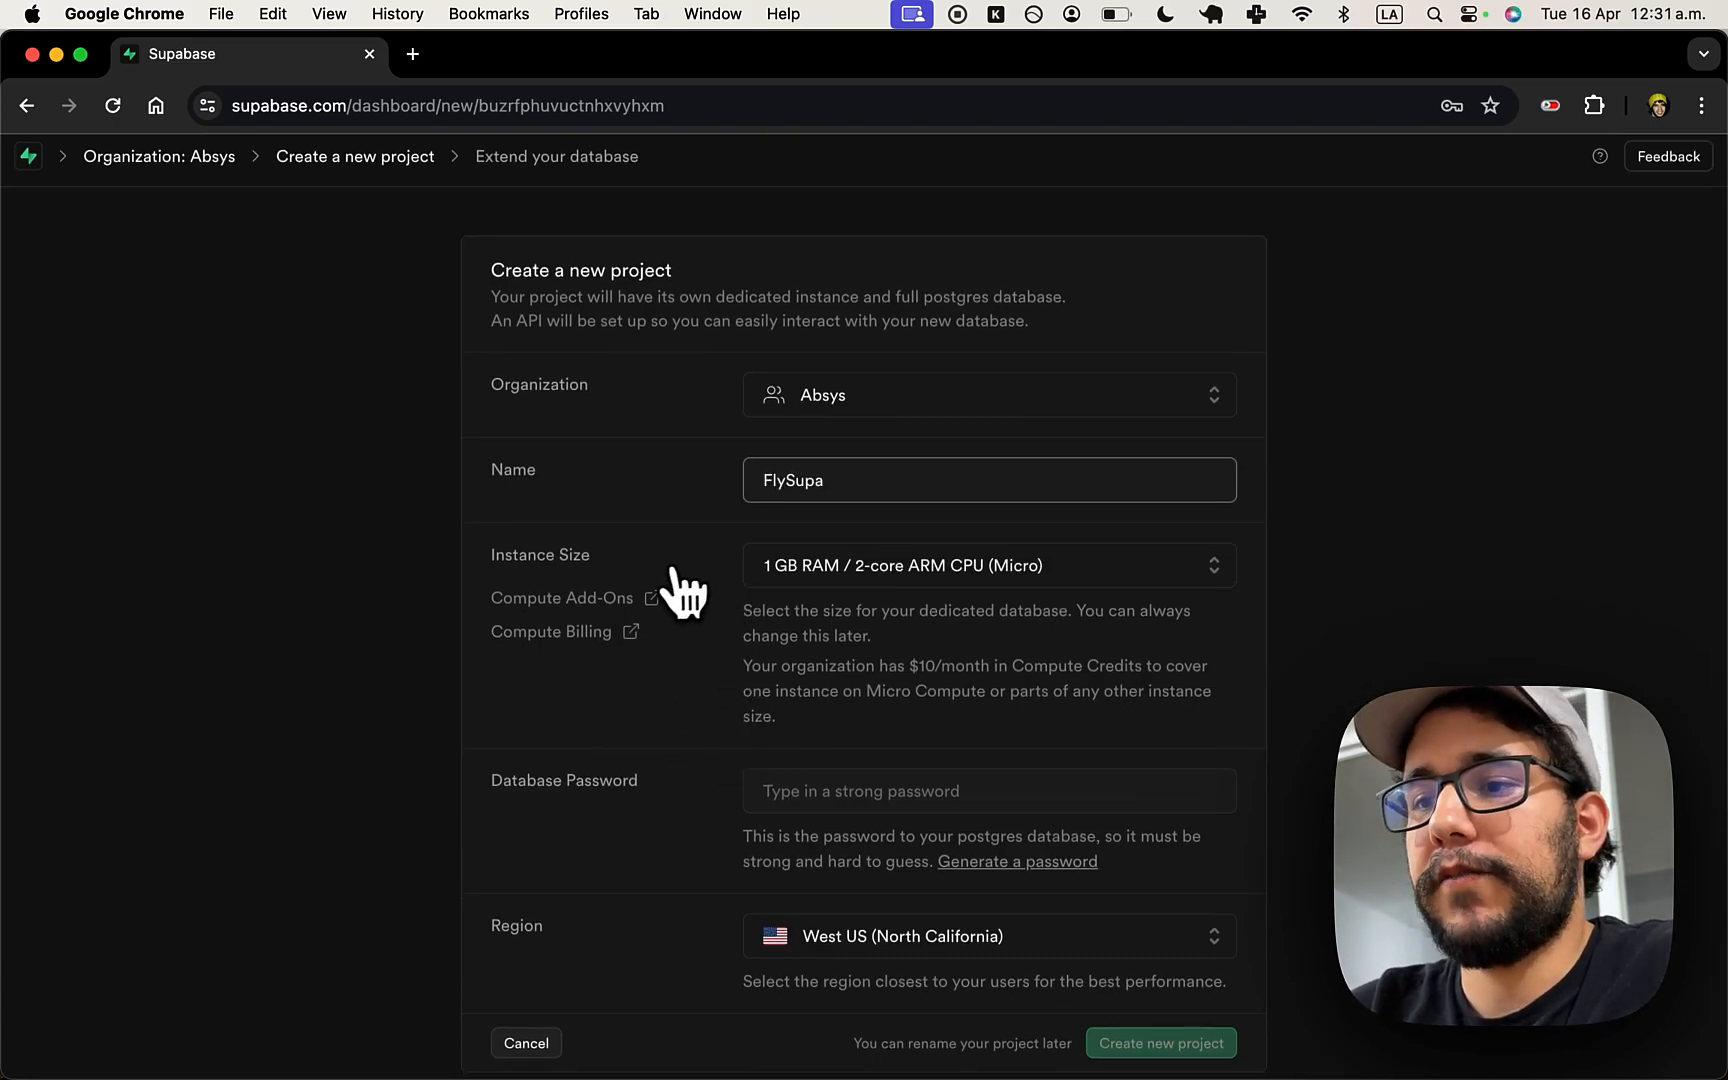
scroll(665, 590, "down", 1)
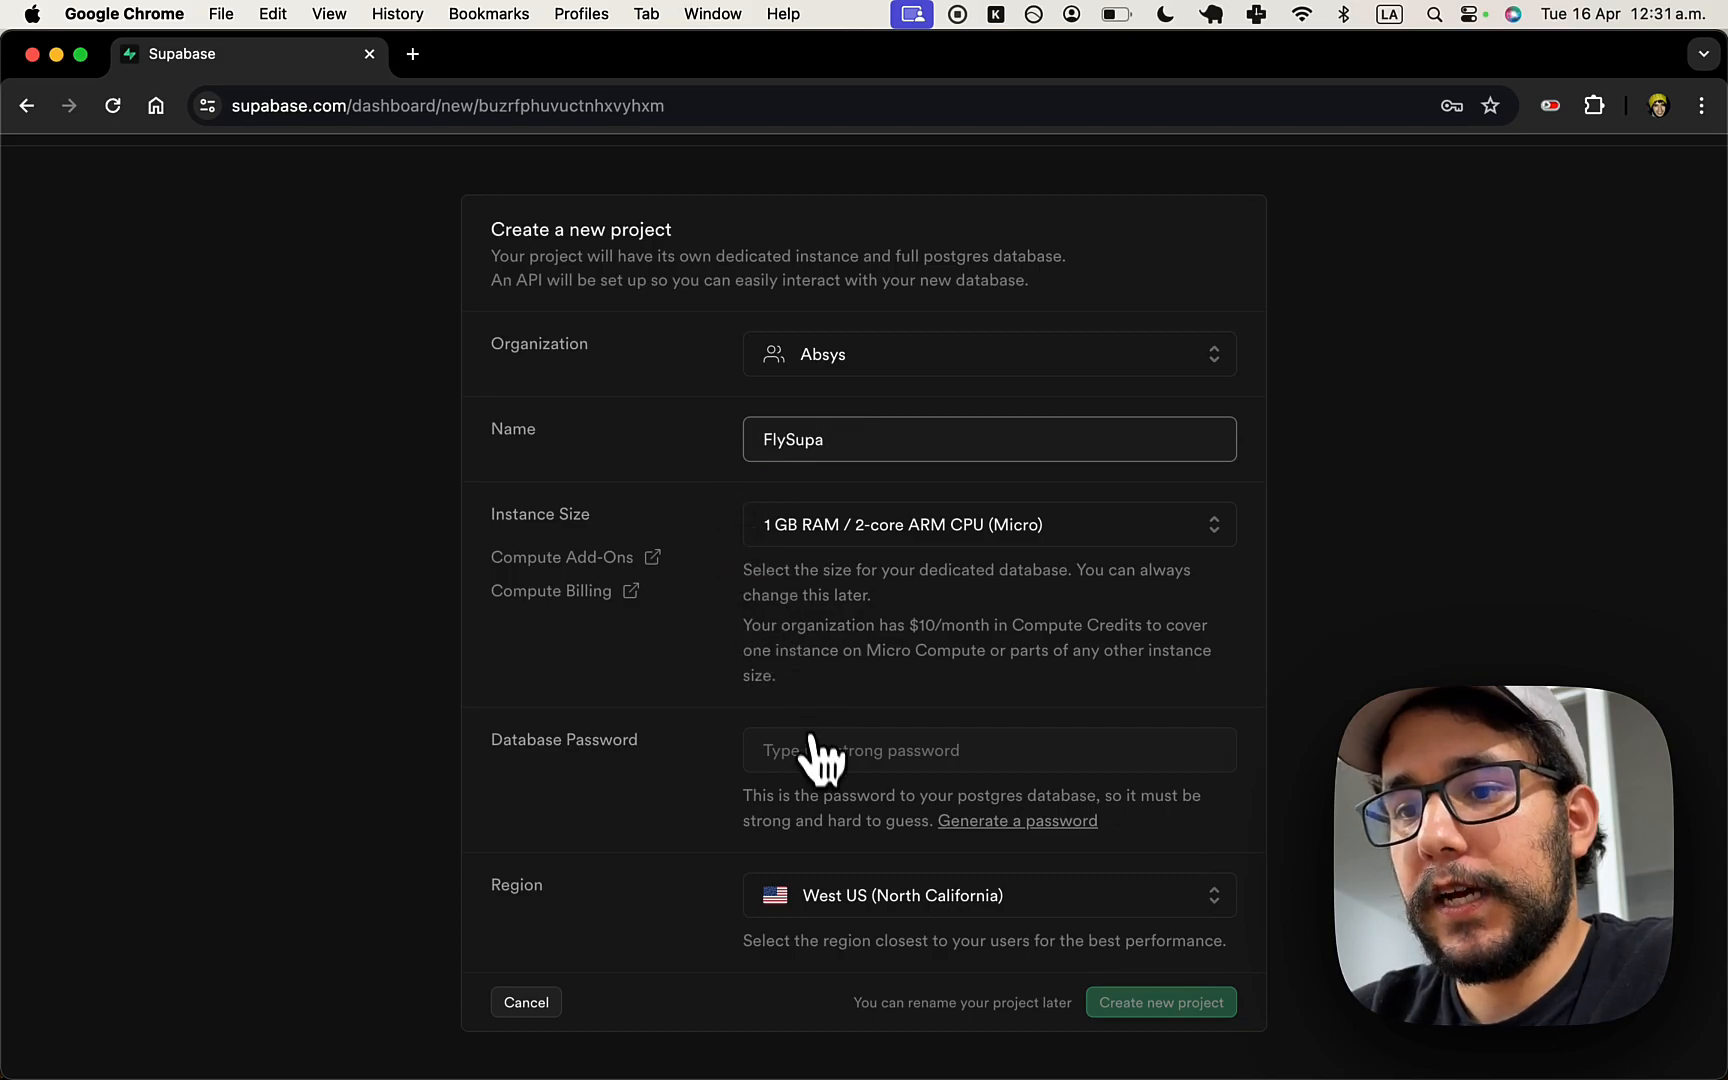
key("super+t")
- Generate a symbol-free password on Strong Password Generator and copy it
type("stro")
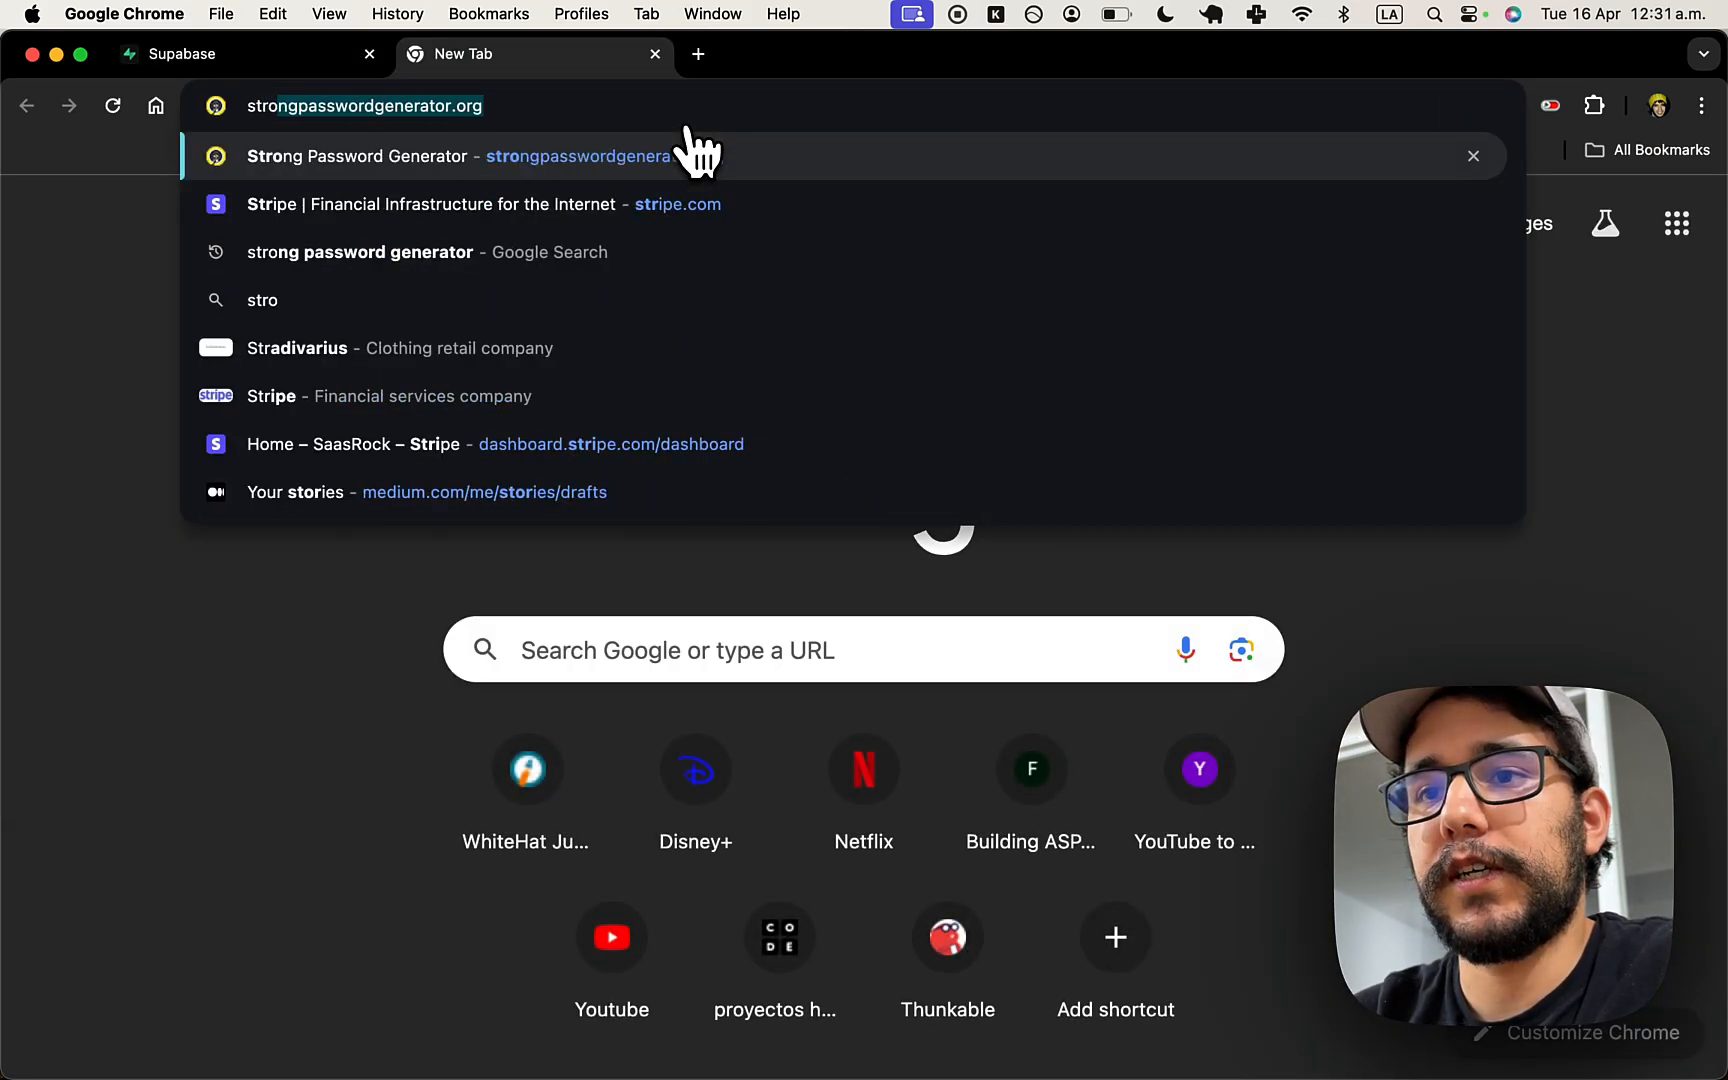
left_click(700, 155)
scroll(578, 432, "down", 1)
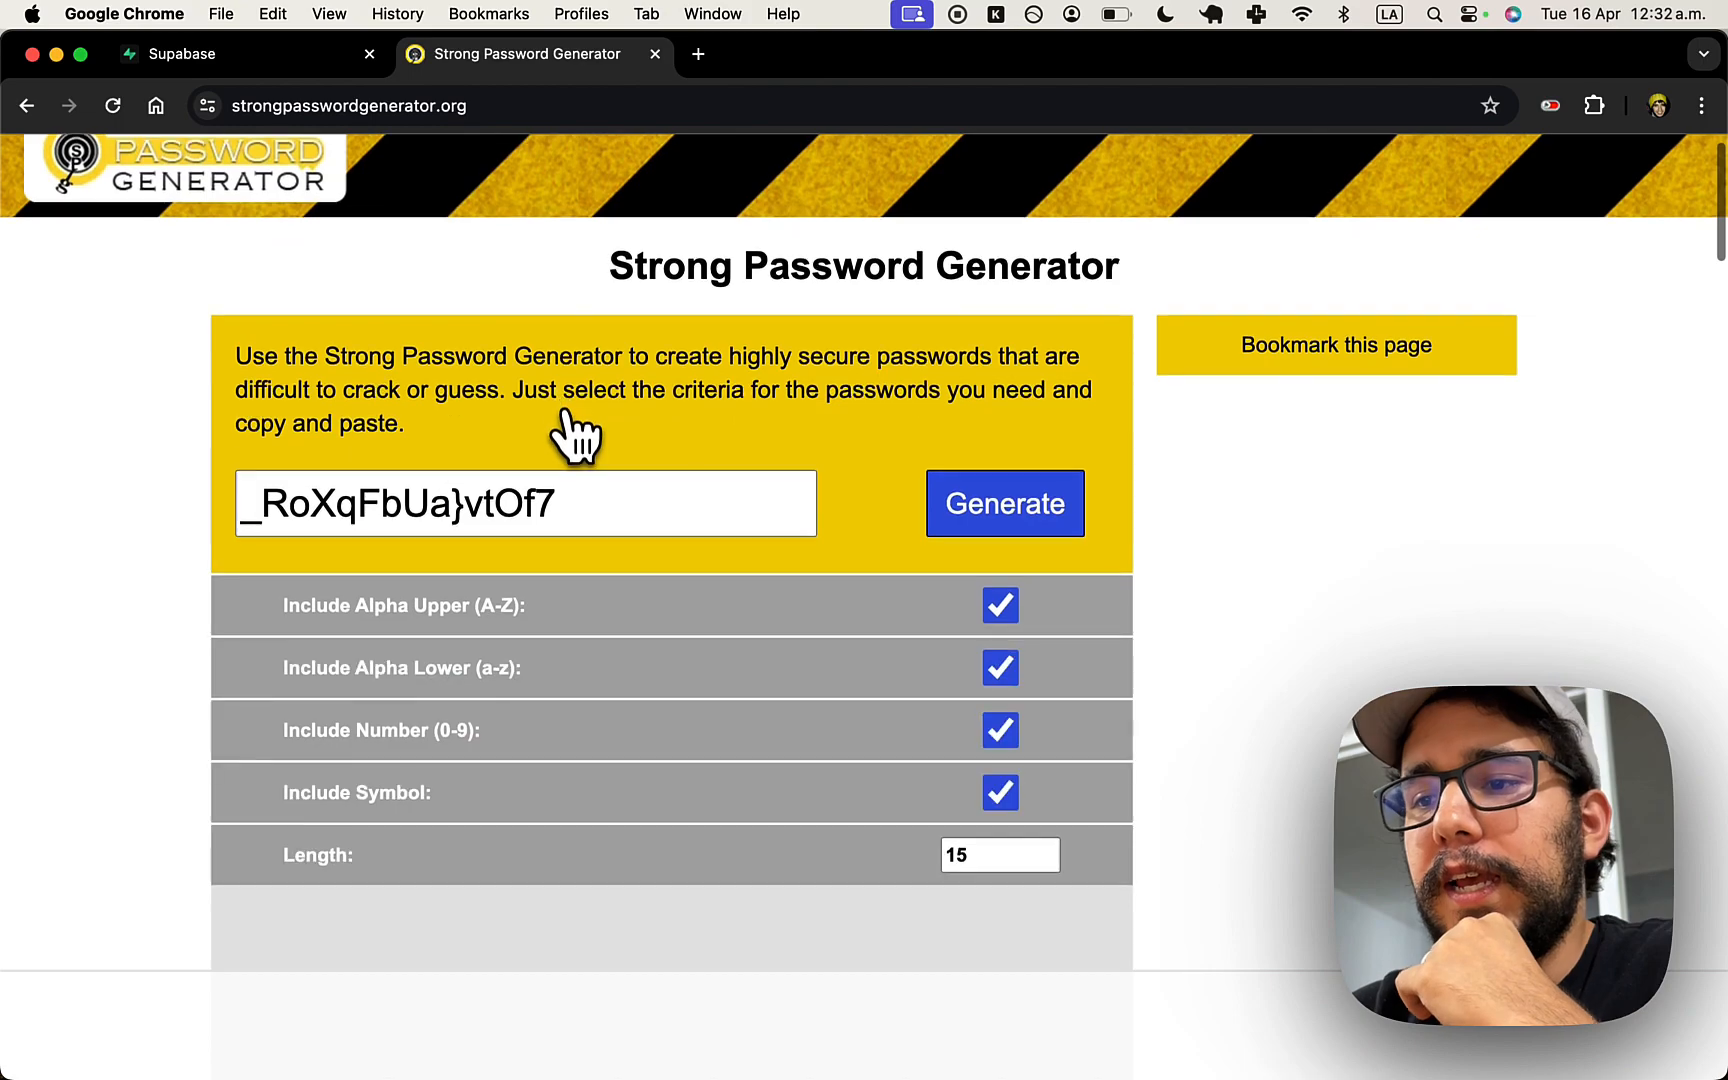
left_click(1001, 792)
left_click_drag(697, 530, 233, 509)
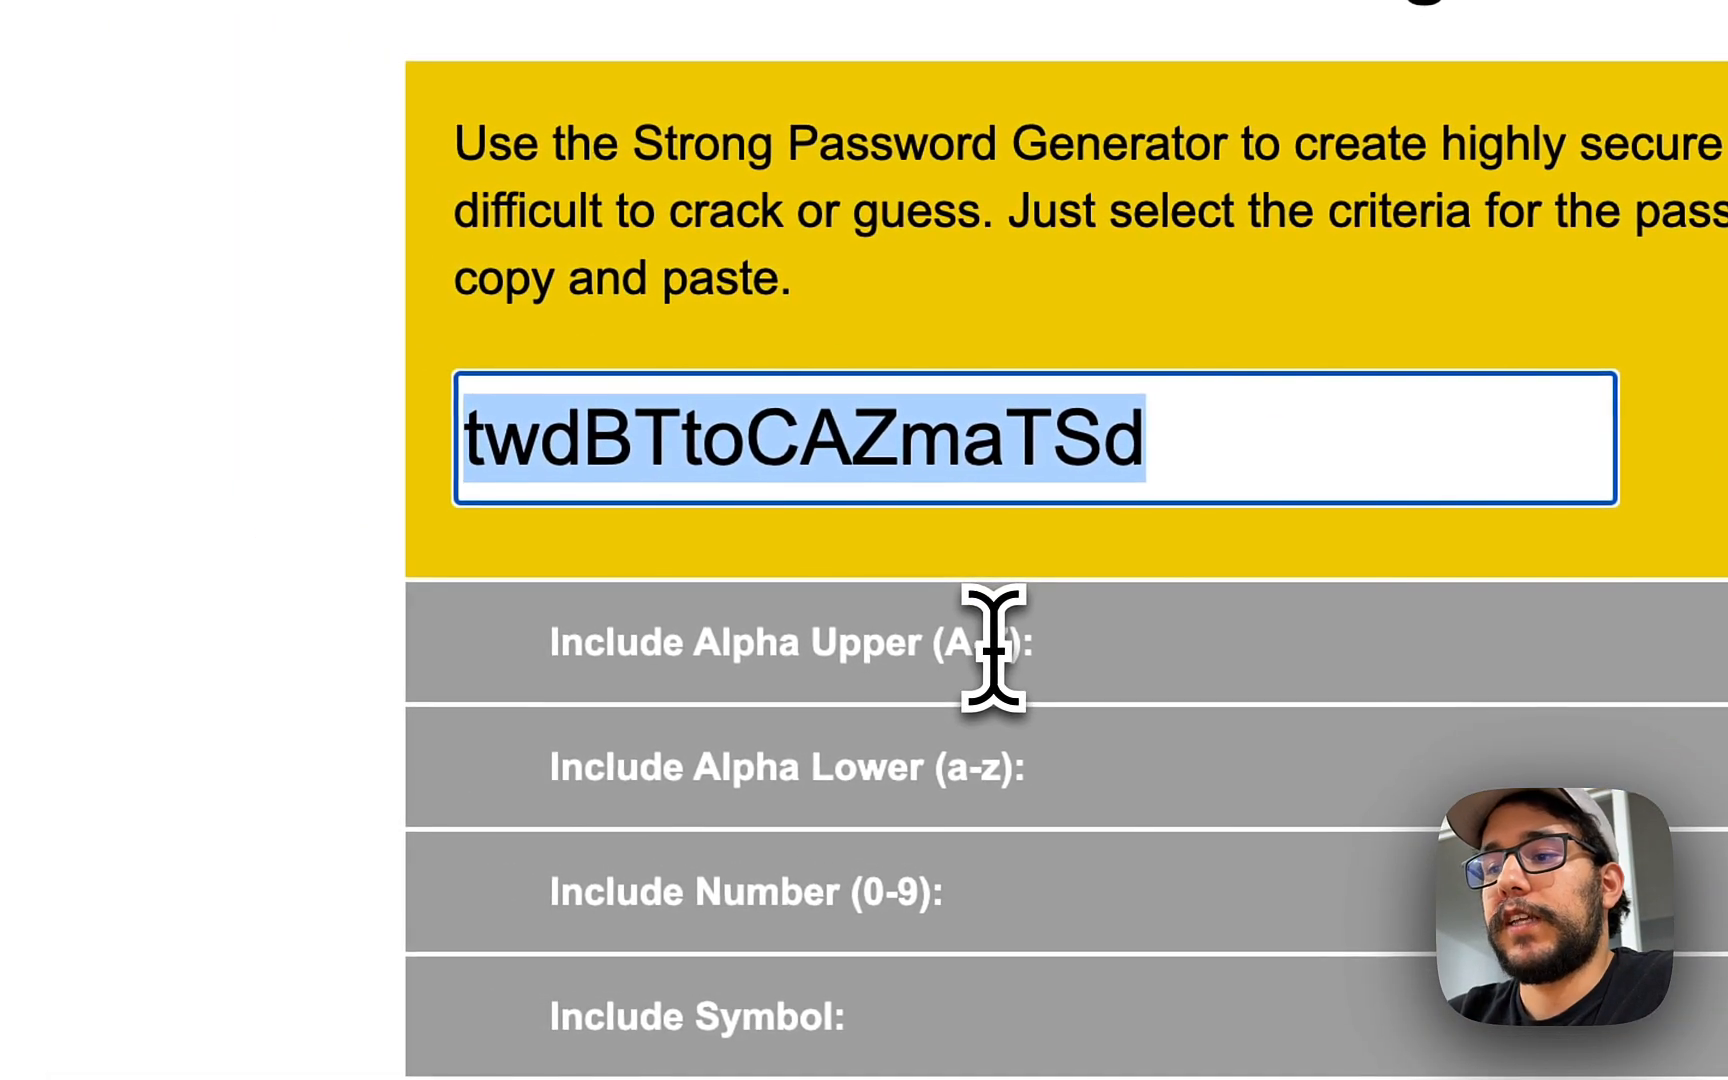
- Open the .env file in Visual Studio Code
key("super+Tab")
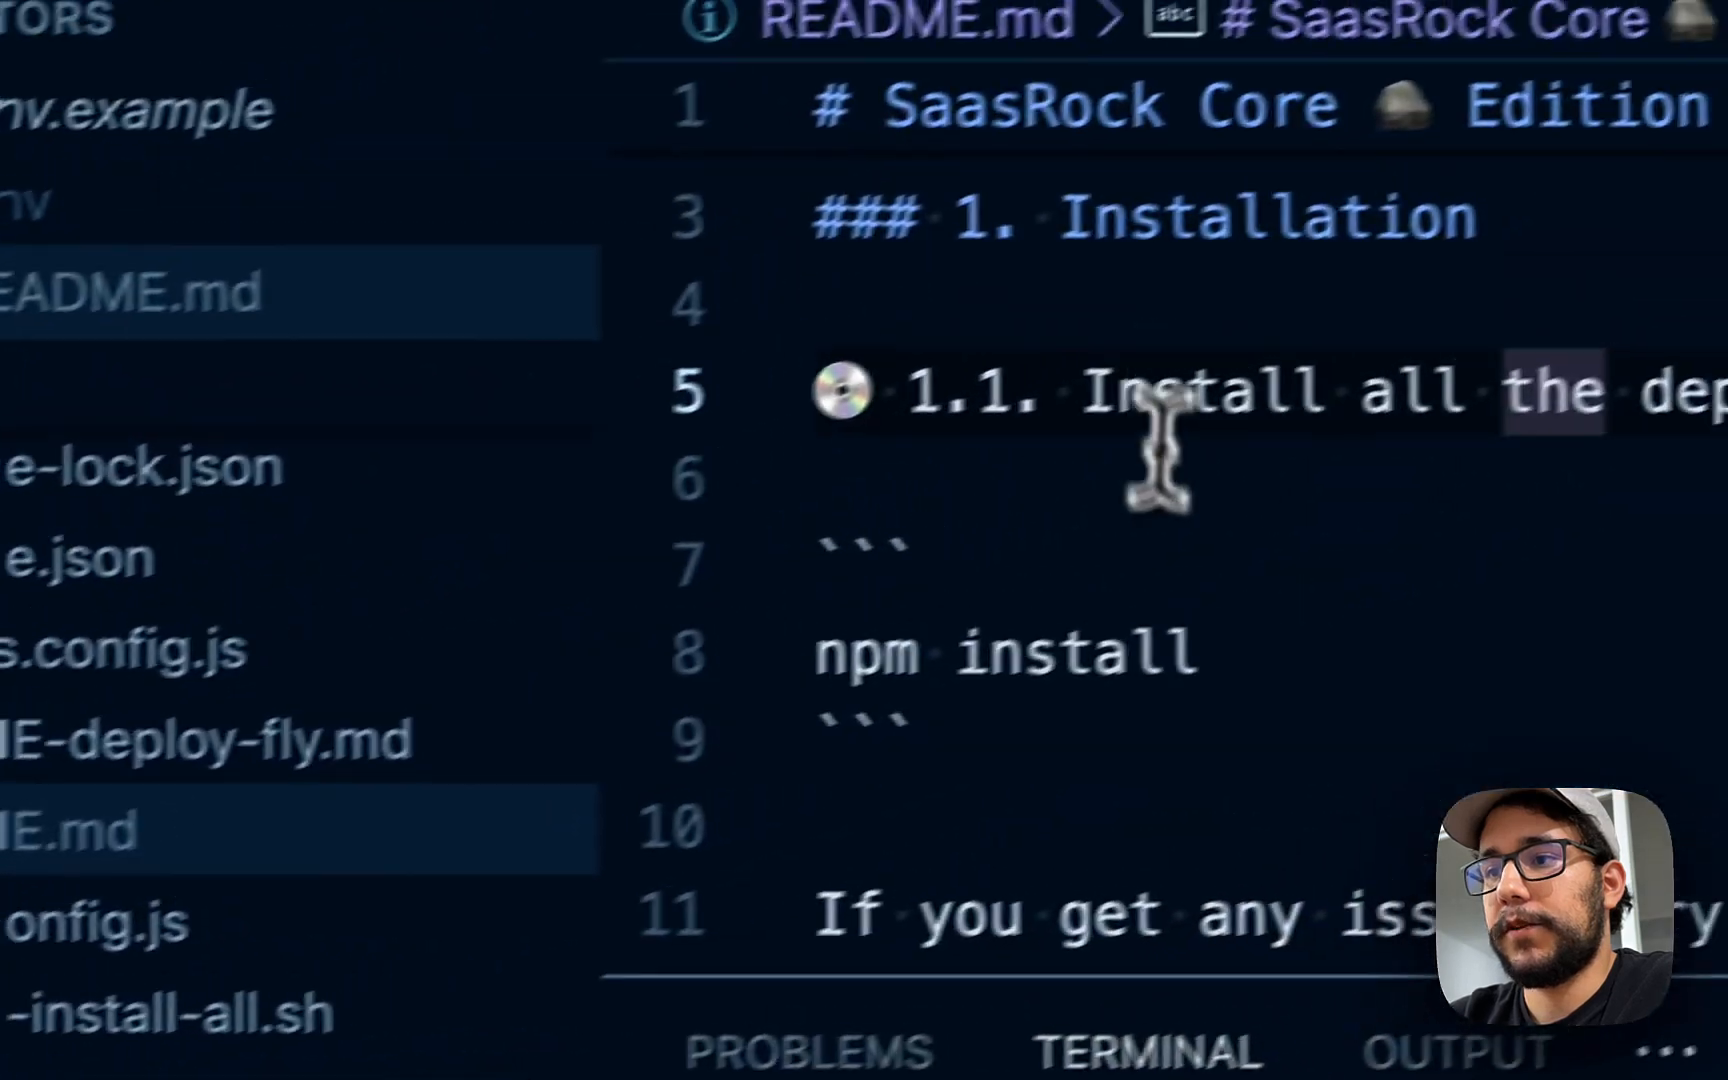
left_click(1695, 376)
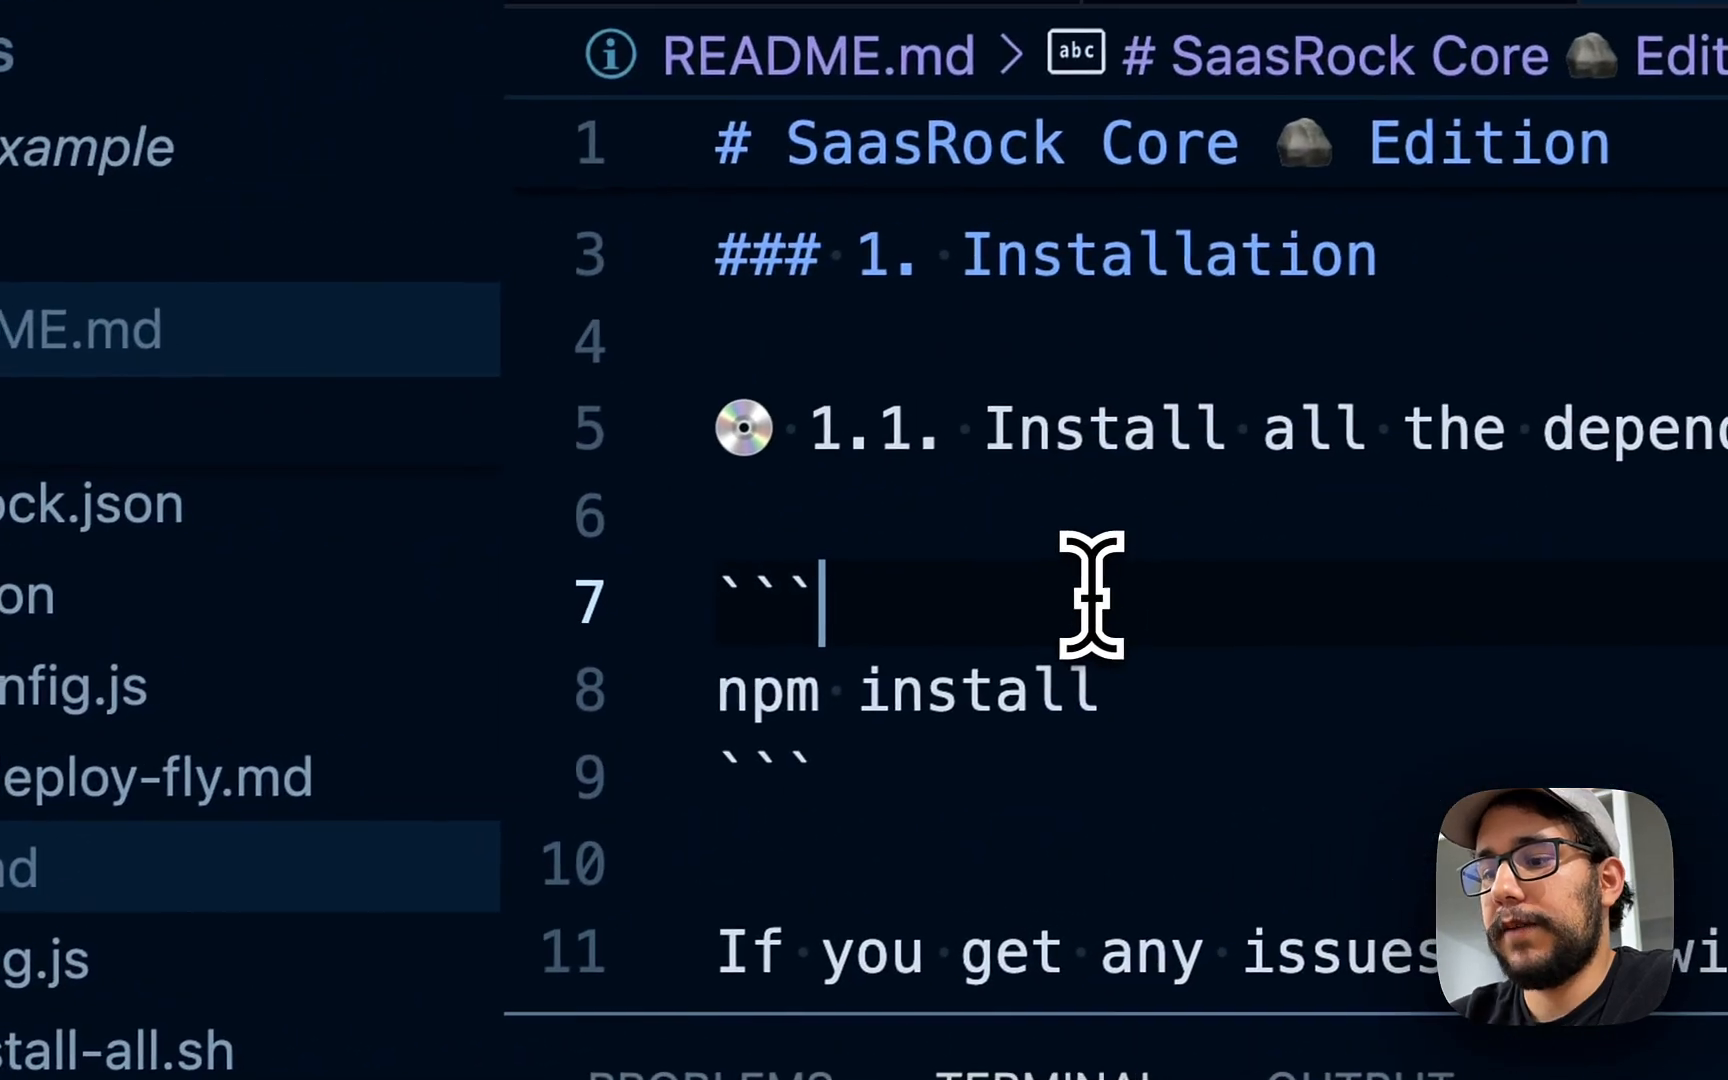
key("super+p")
type(".env")
key("Return")
left_click(1721, 350)
- Save the generated password as a # comment on line 14, below DATABASE_URL
scroll(1112, 575, "down", 2)
left_click(1115, 625)
key("Return")
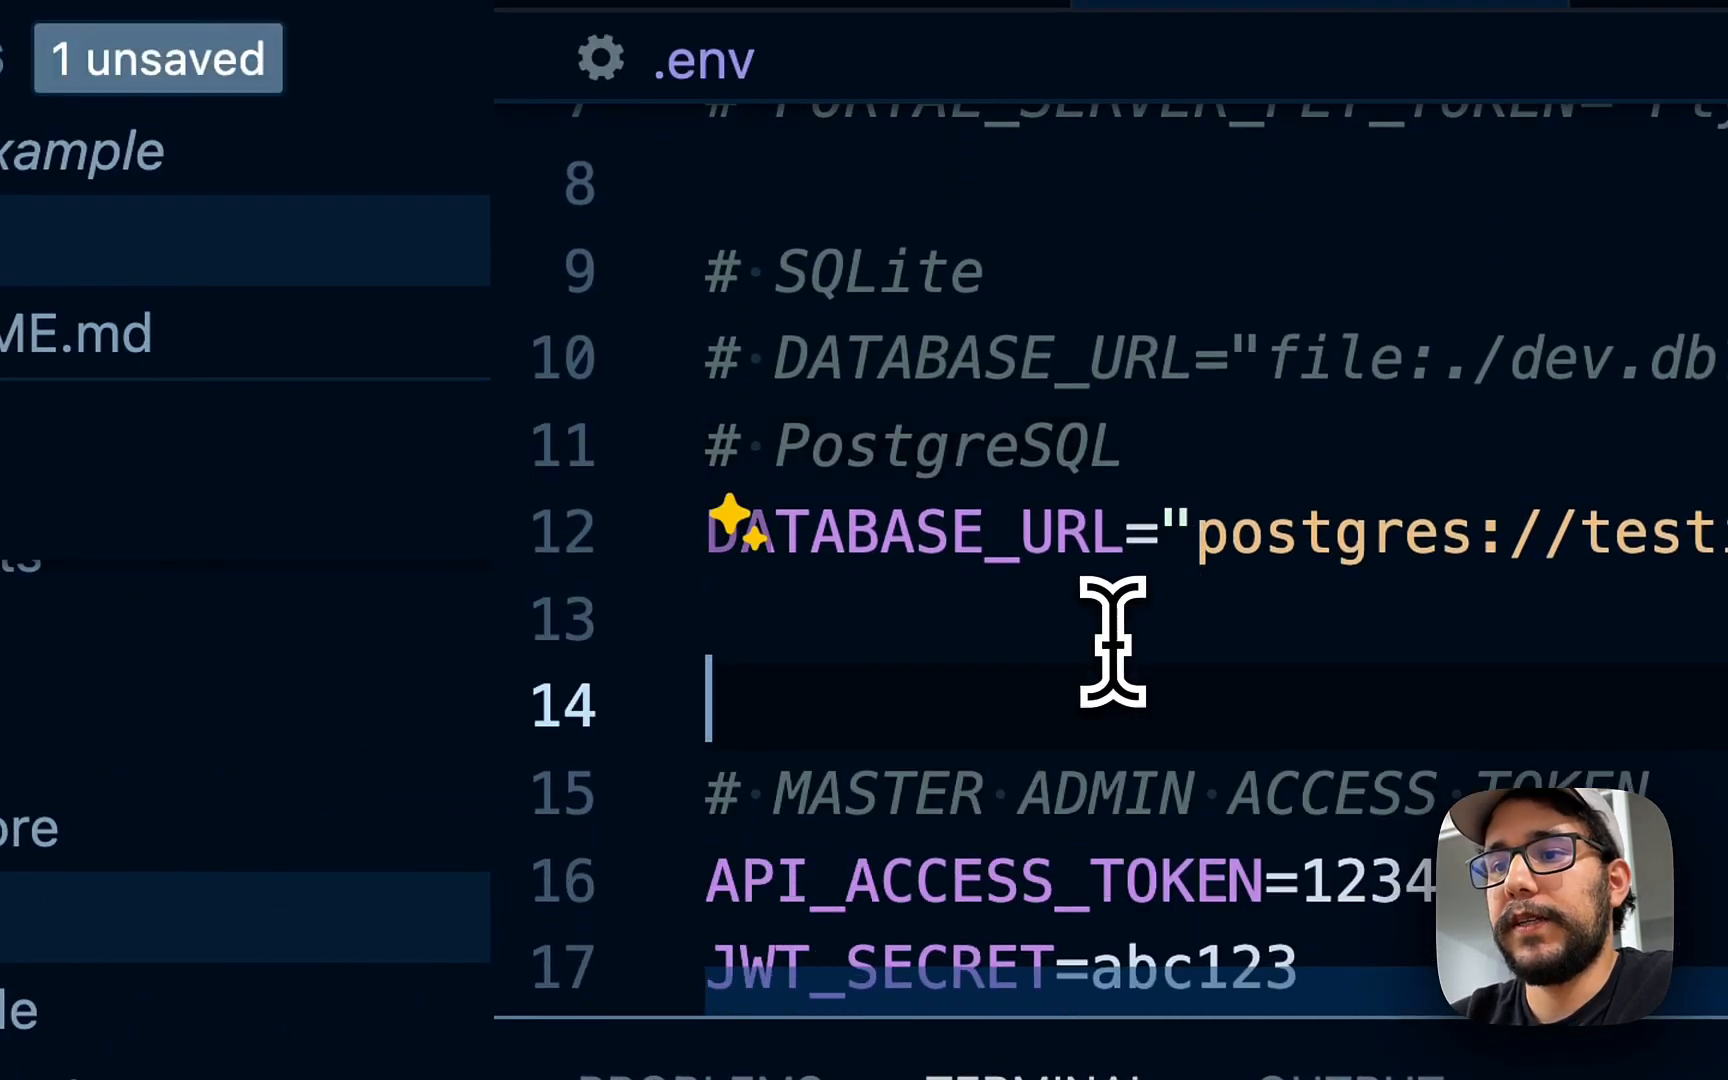
key("Return")
key("Up")
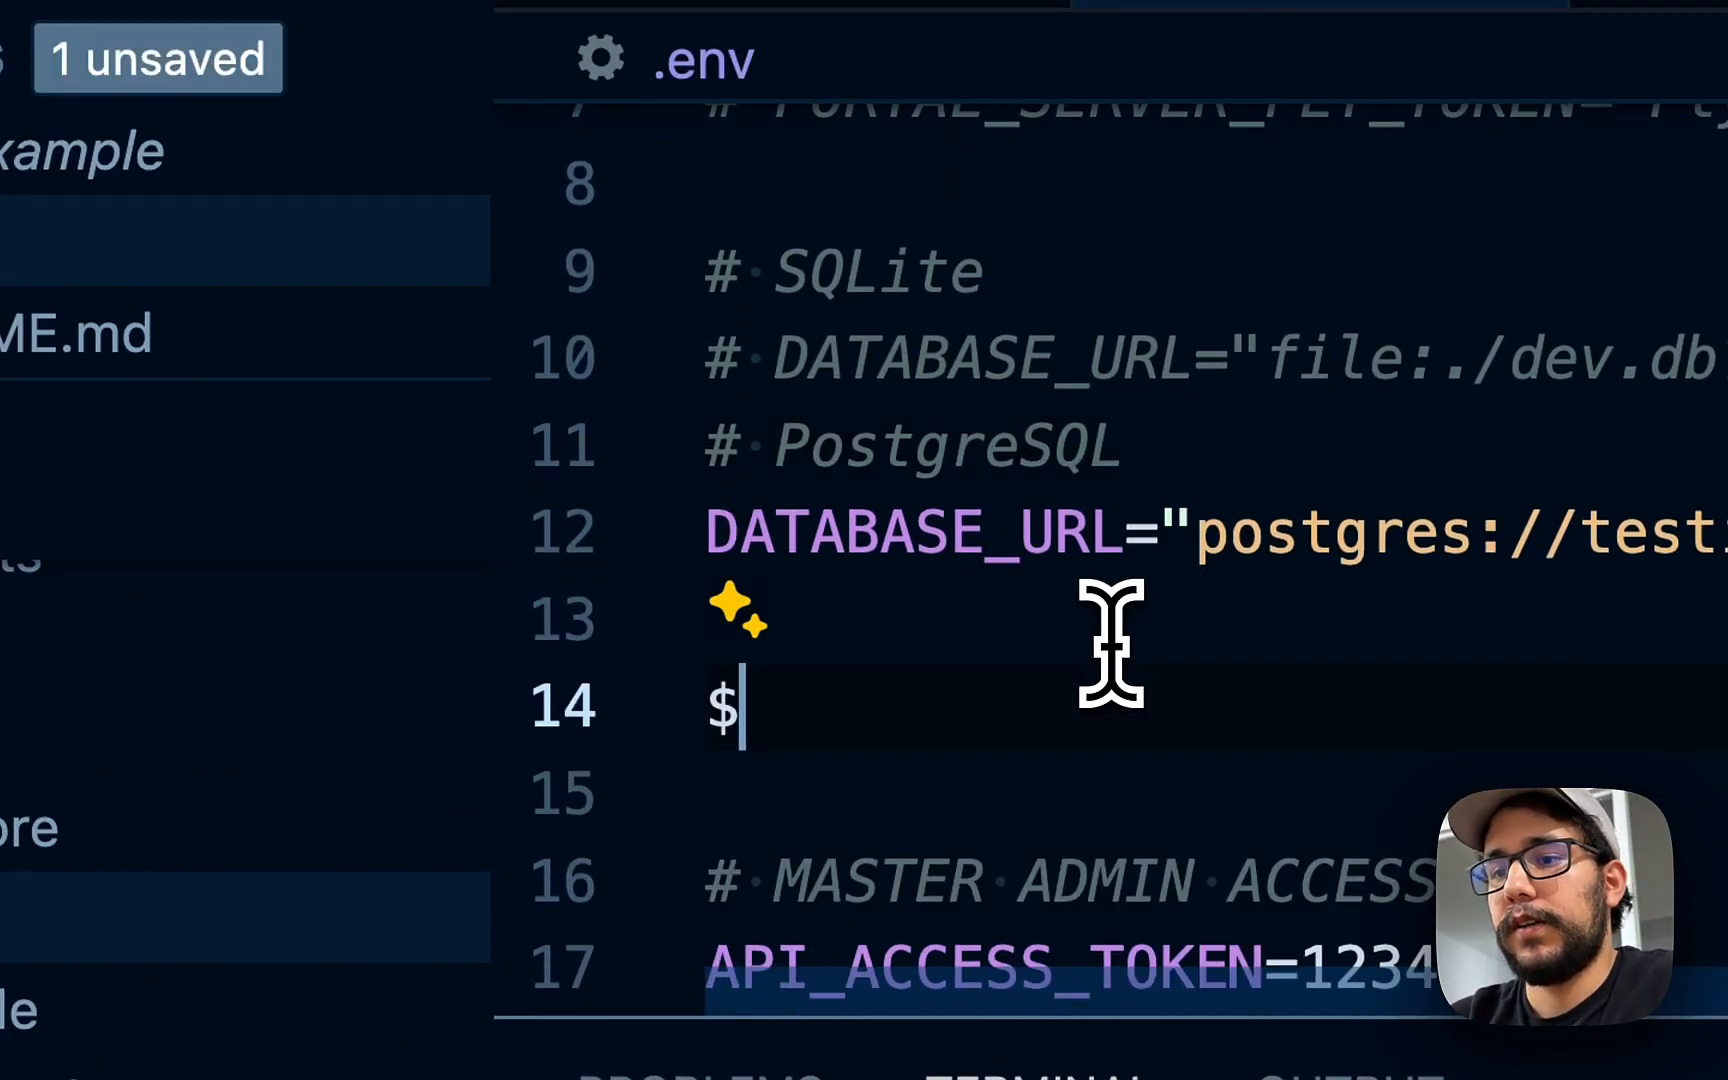
type("#")
key("super+v")
- Paste the generated password into the Supabase project's Database Password field
key("super+Tab")
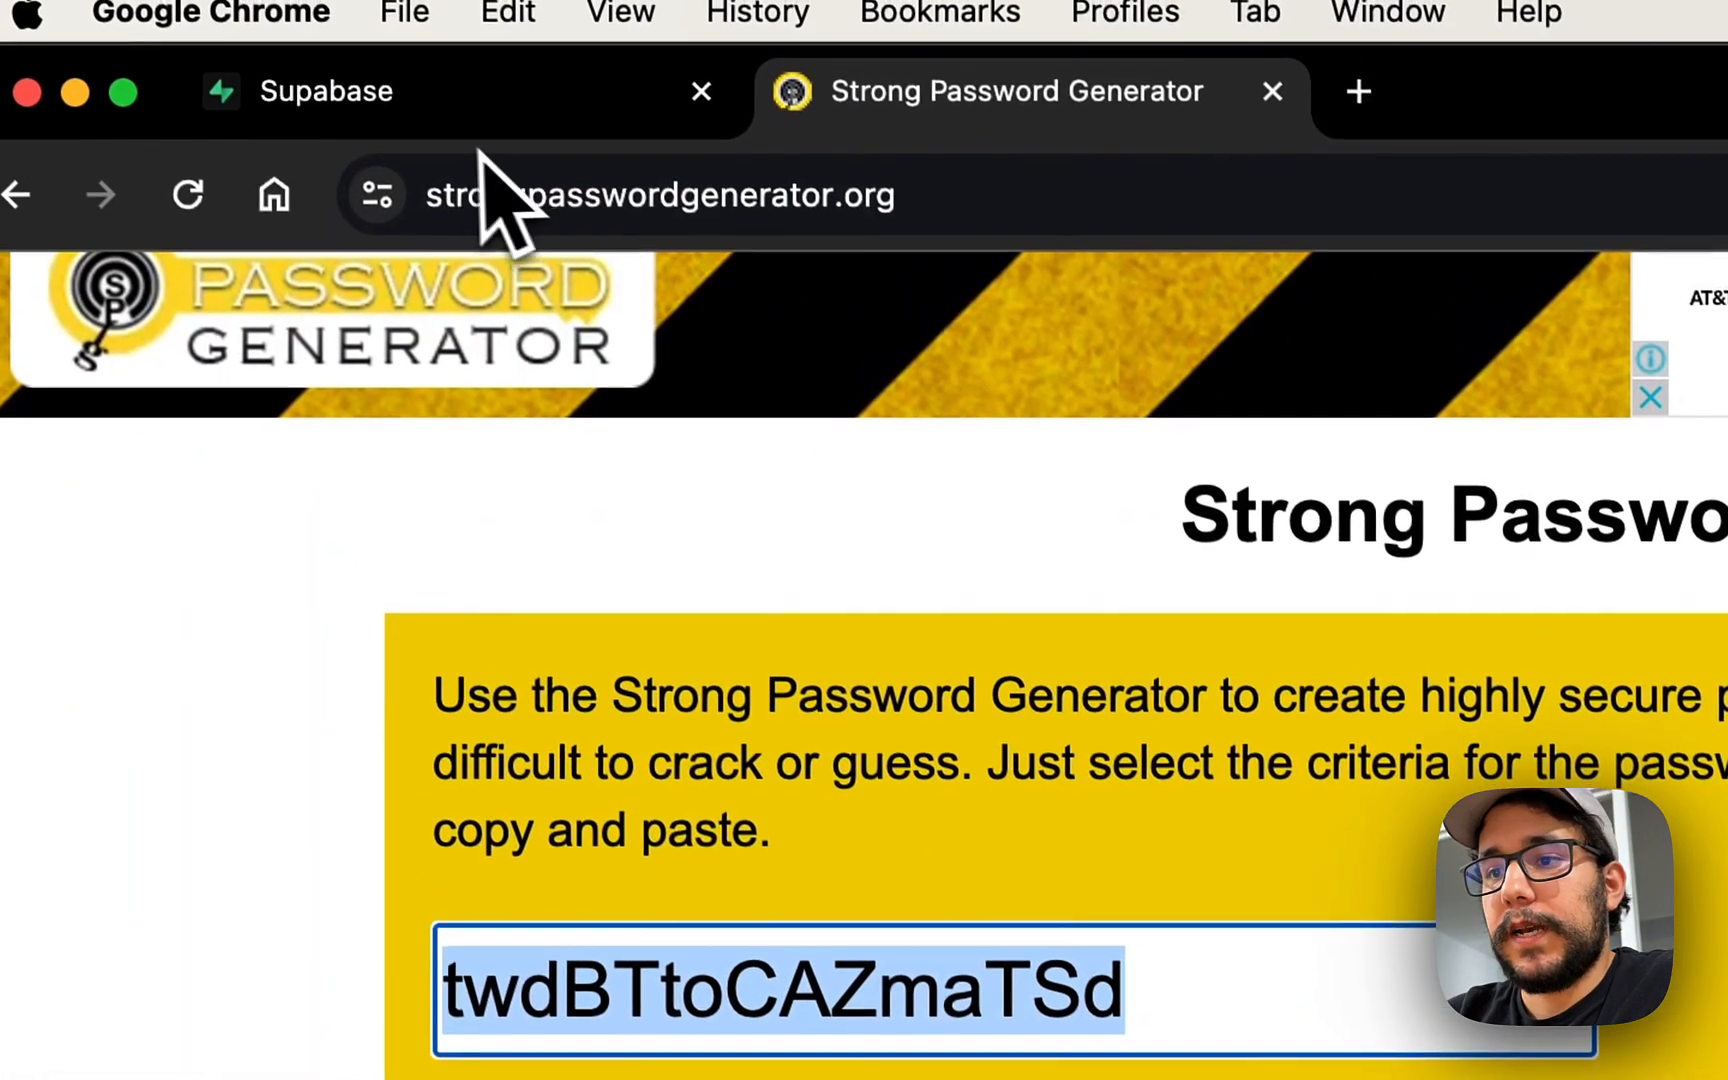
left_click(512, 138)
left_click(852, 575)
key("super+v")
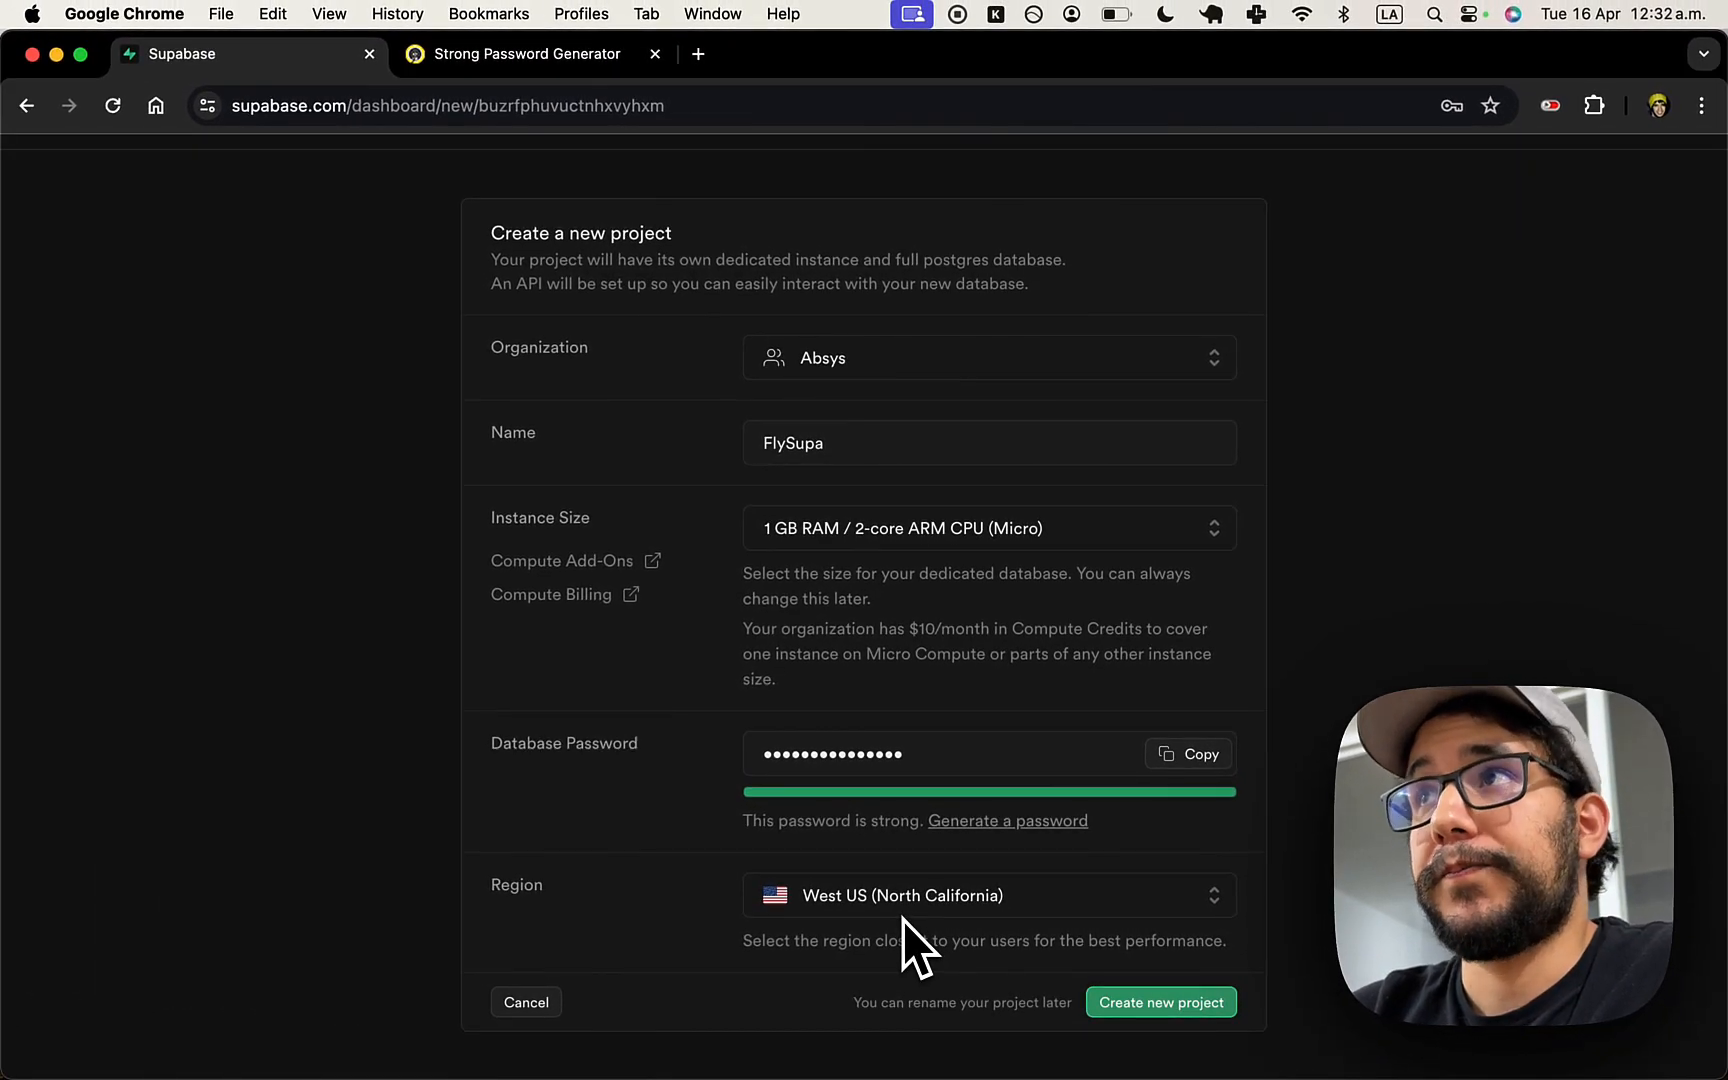
- Open fly.toml in Visual Studio Code
key("super+Tab")
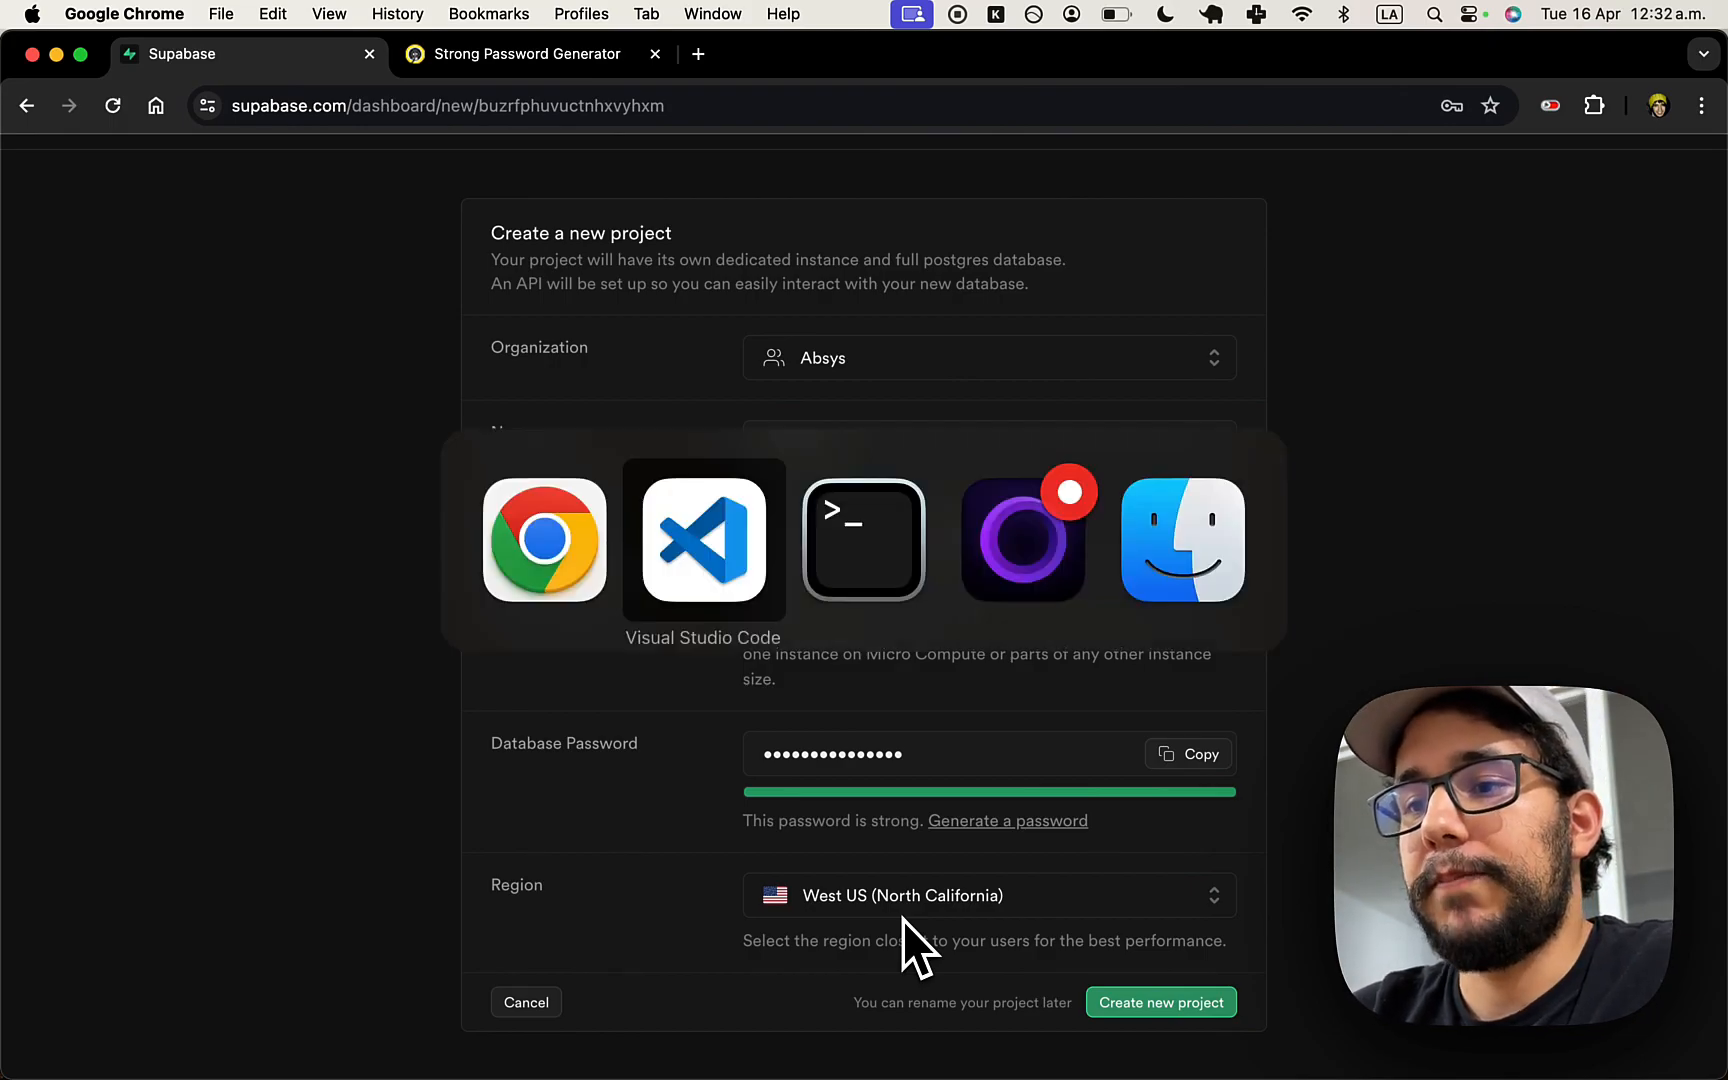
double_click(907, 398)
key("super+p")
type("fly.")
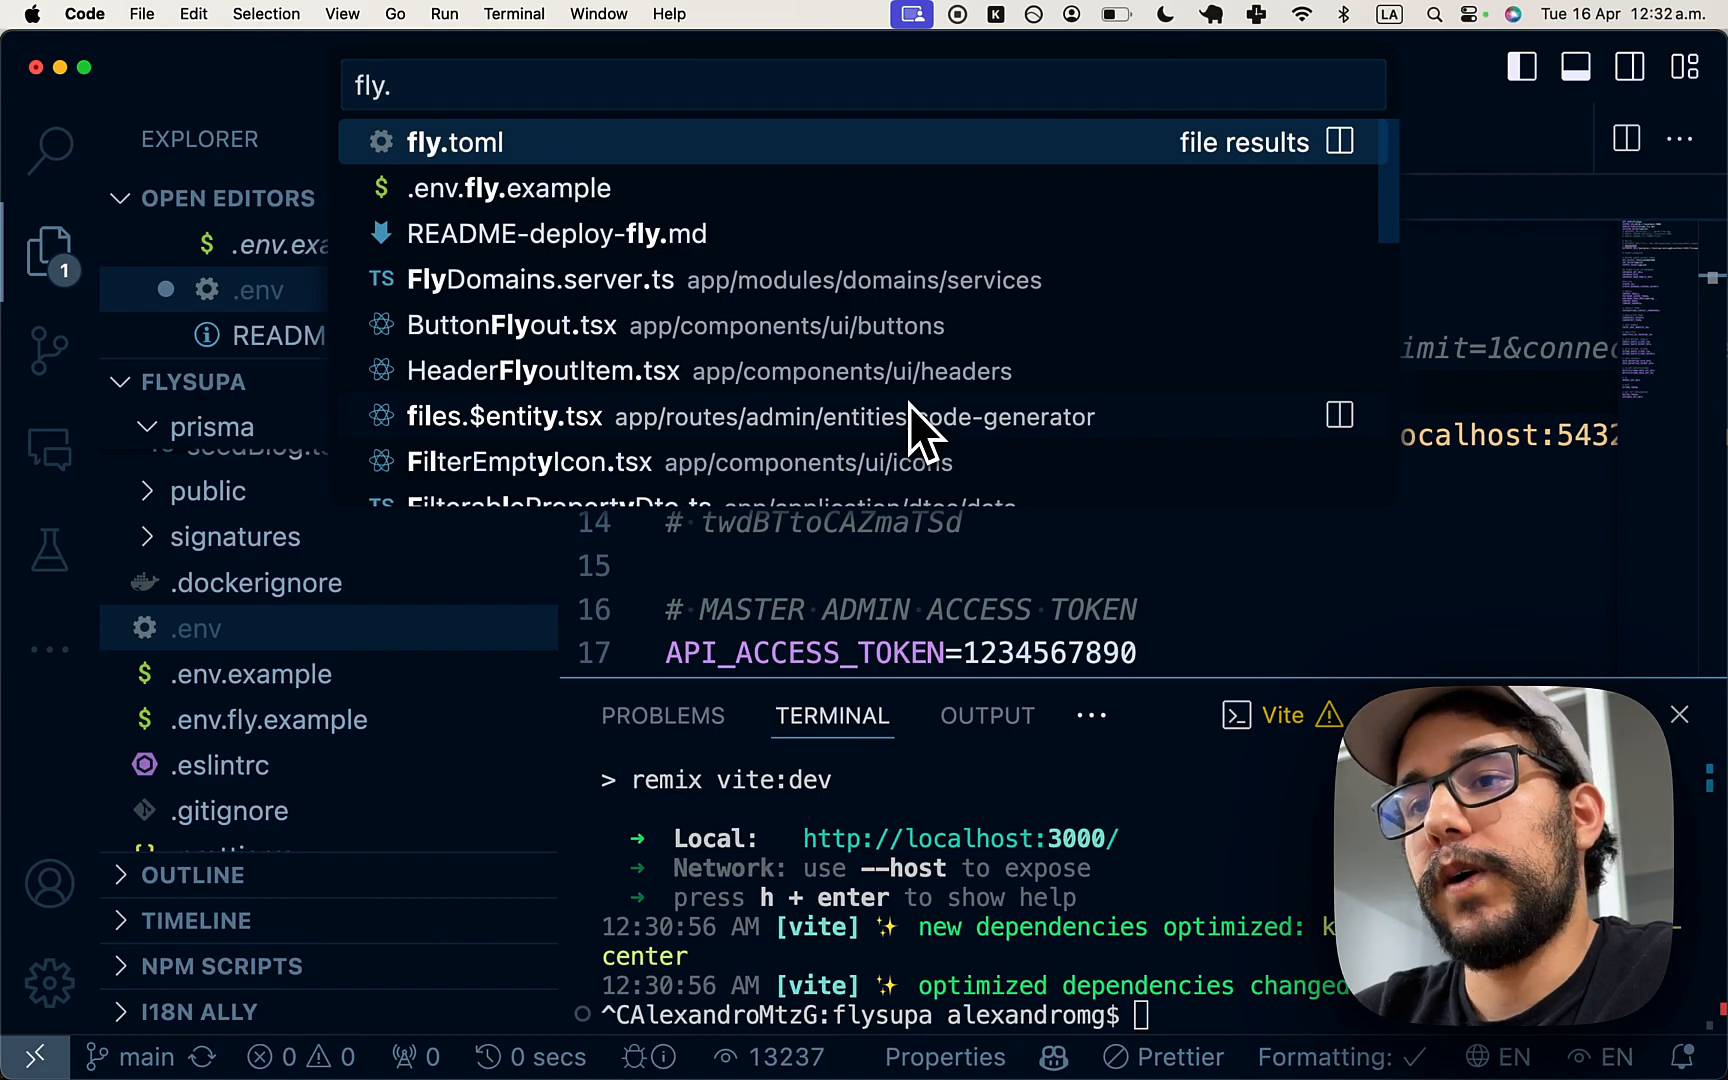
key("Return")
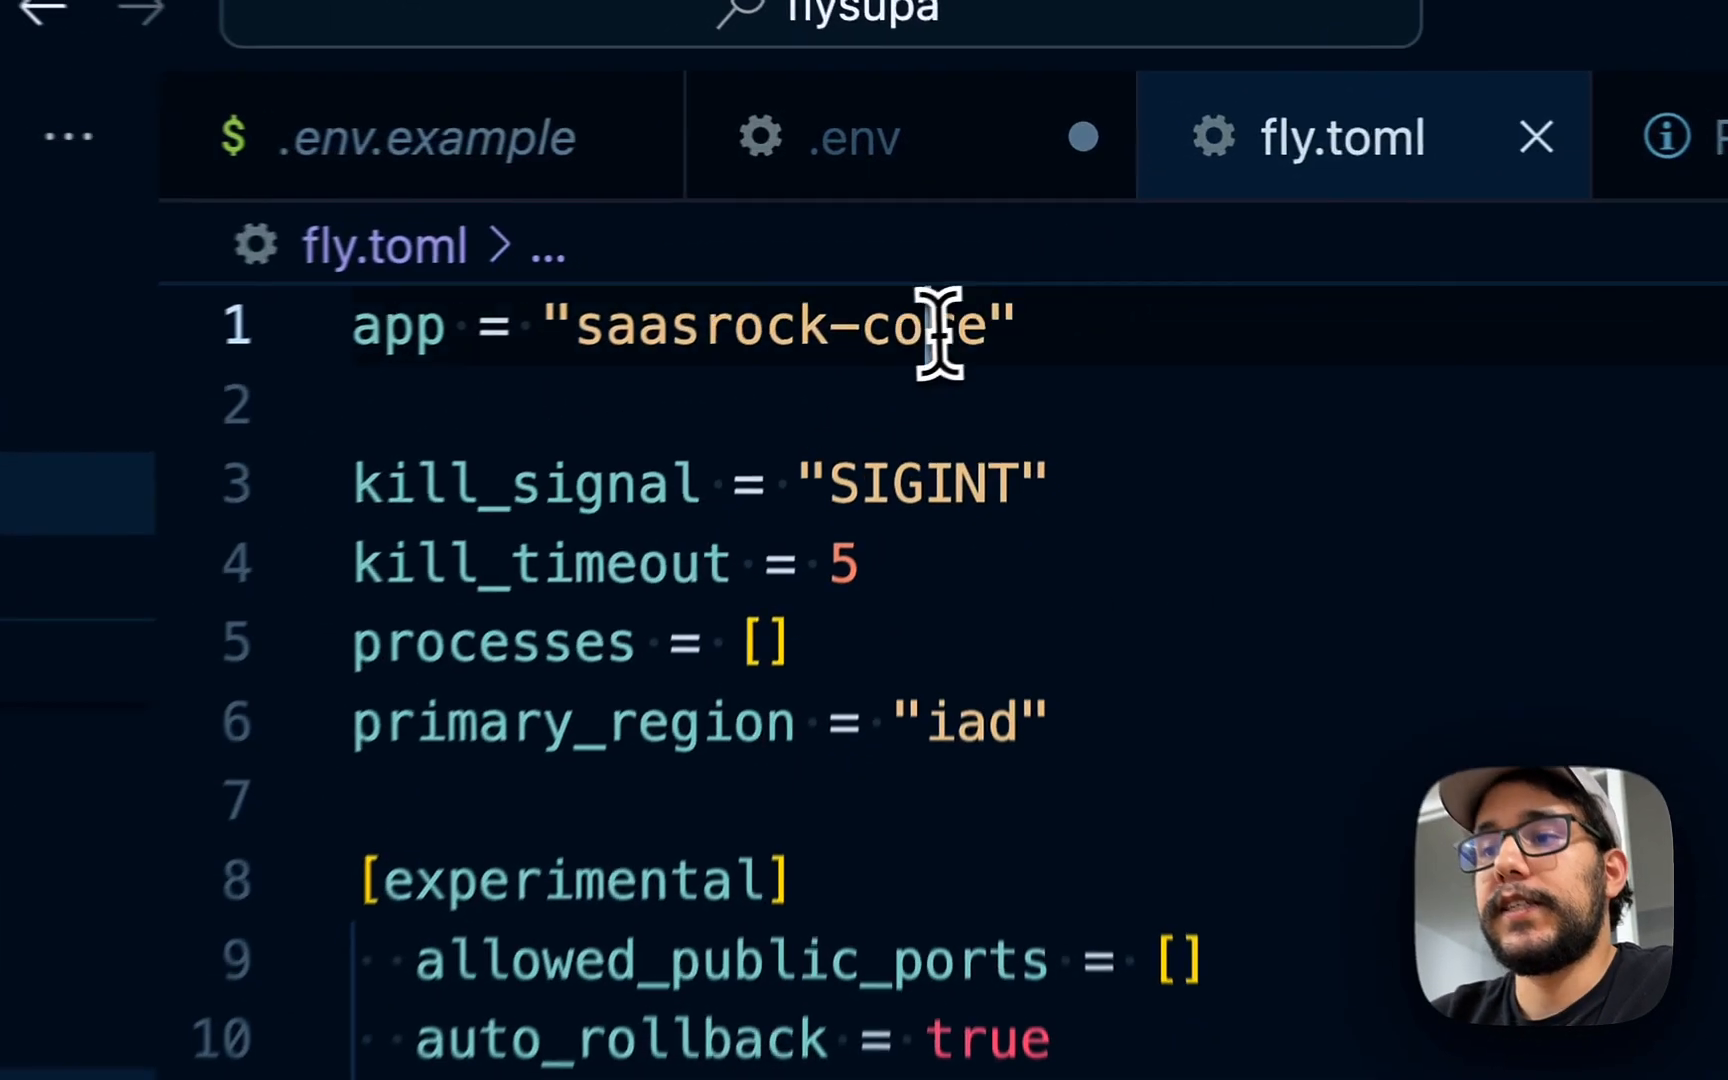
- Rename the app from saasrock-core to flysupa and confirm primary_region stays iad
left_click_drag(1014, 243, 950, 243)
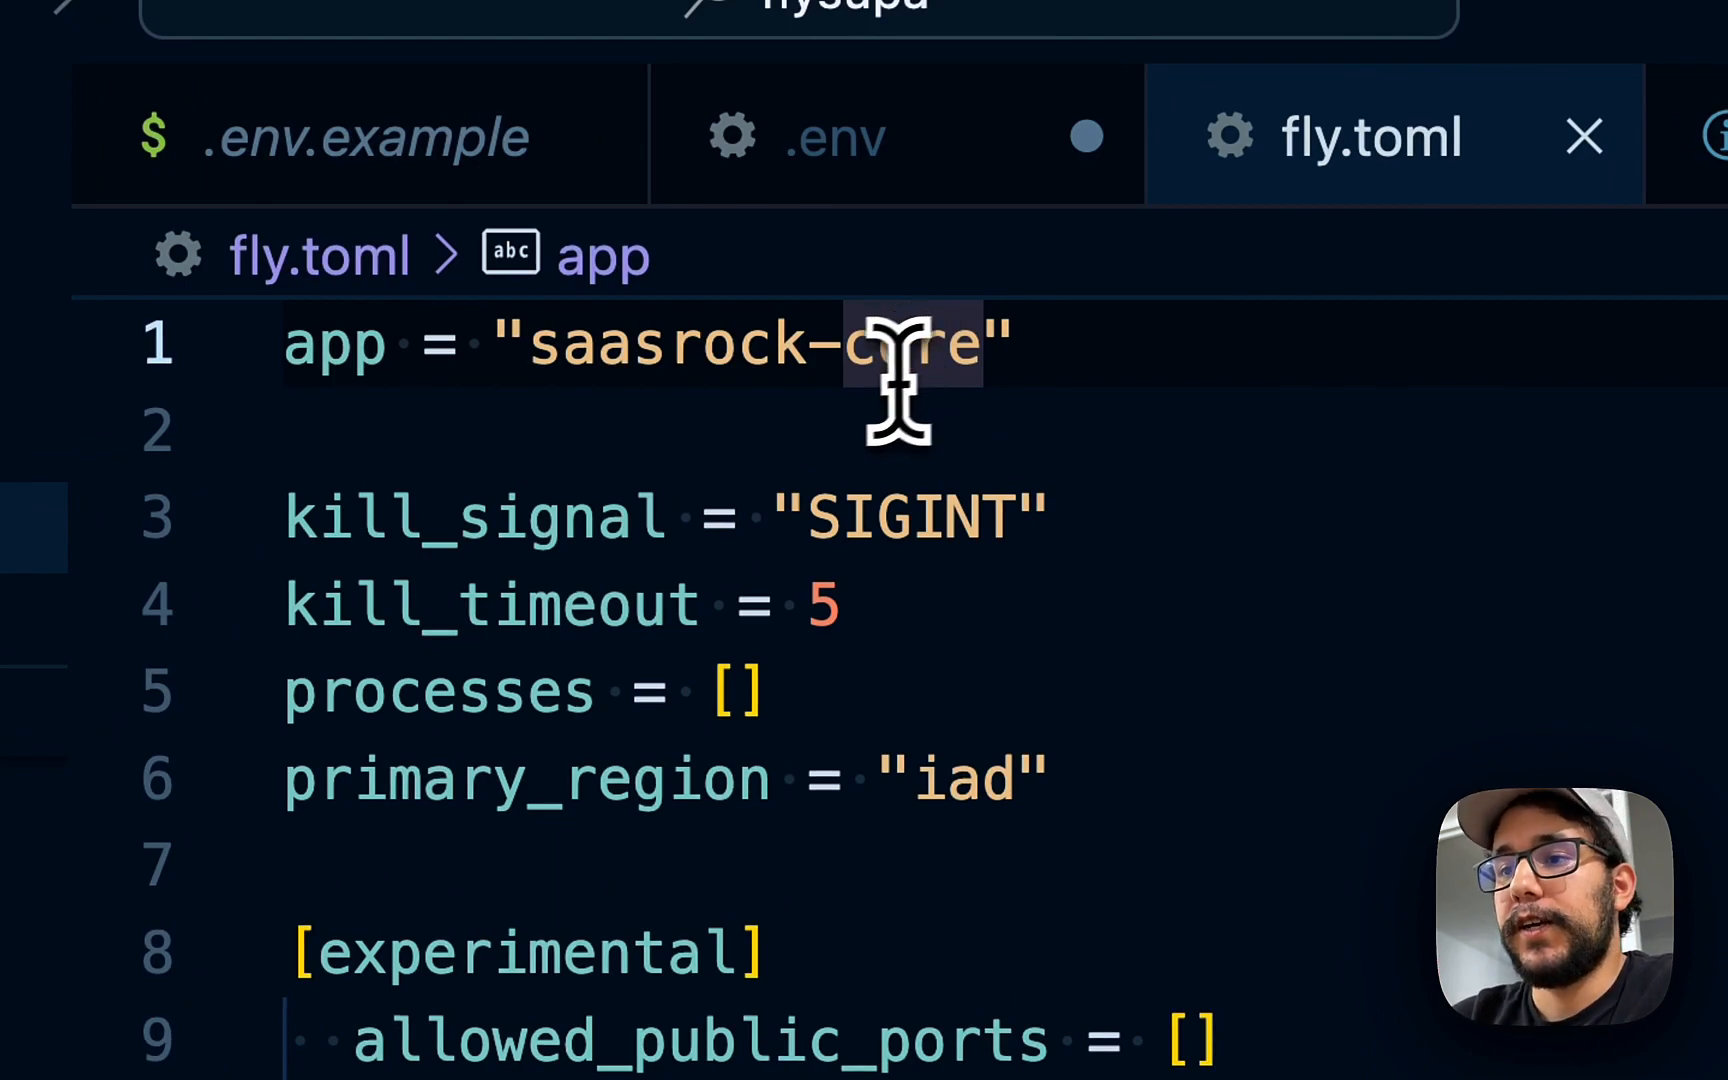
key("shift+alt+Left")
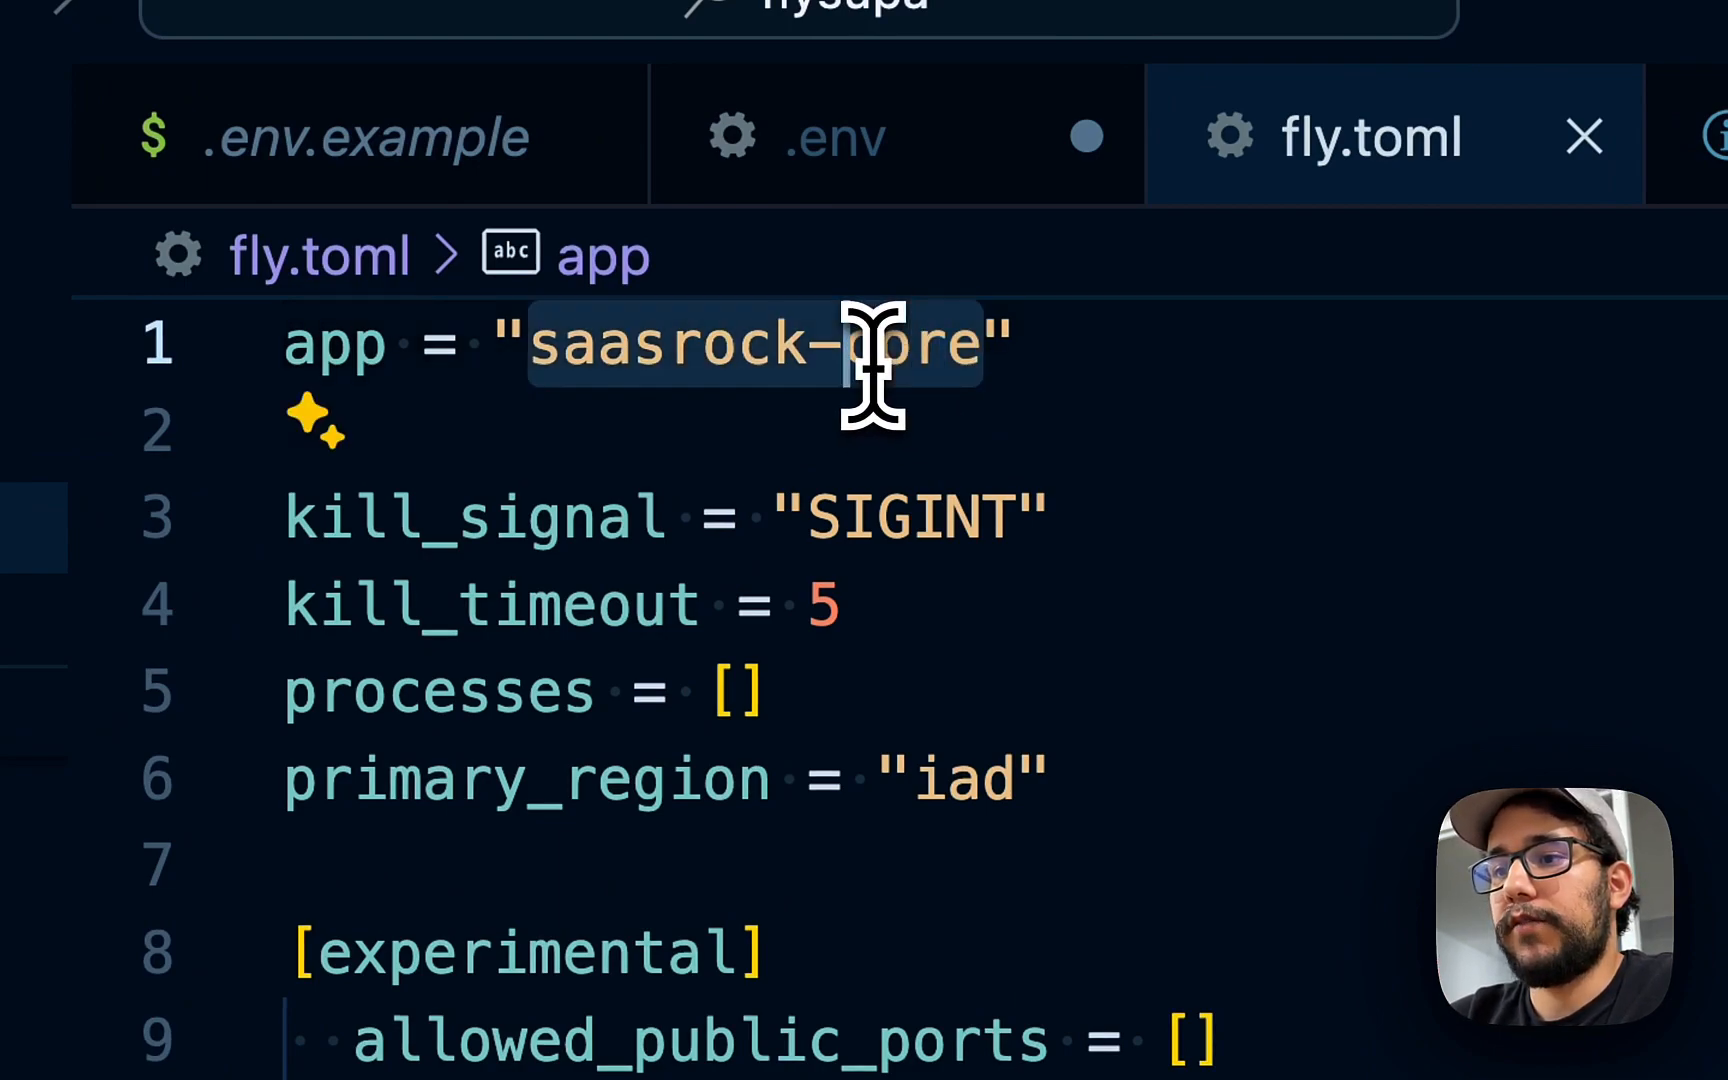
type("flysupa")
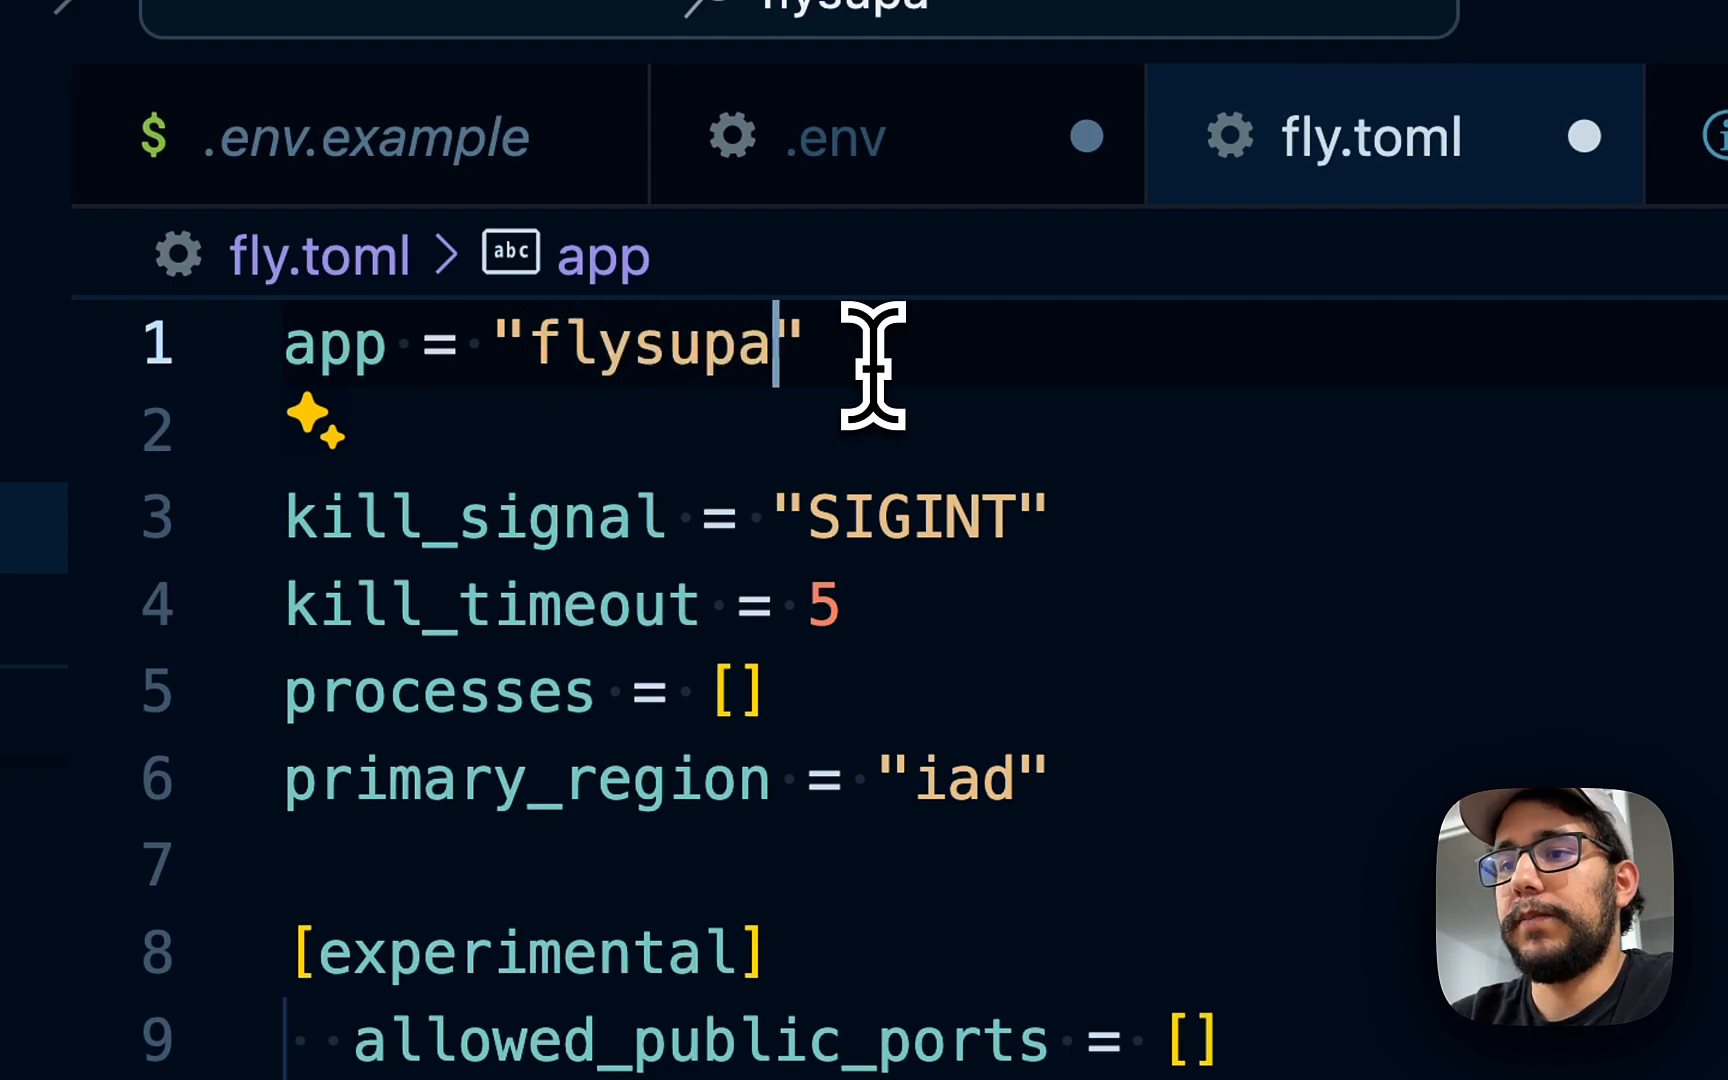
left_click(1227, 412)
left_click(505, 780)
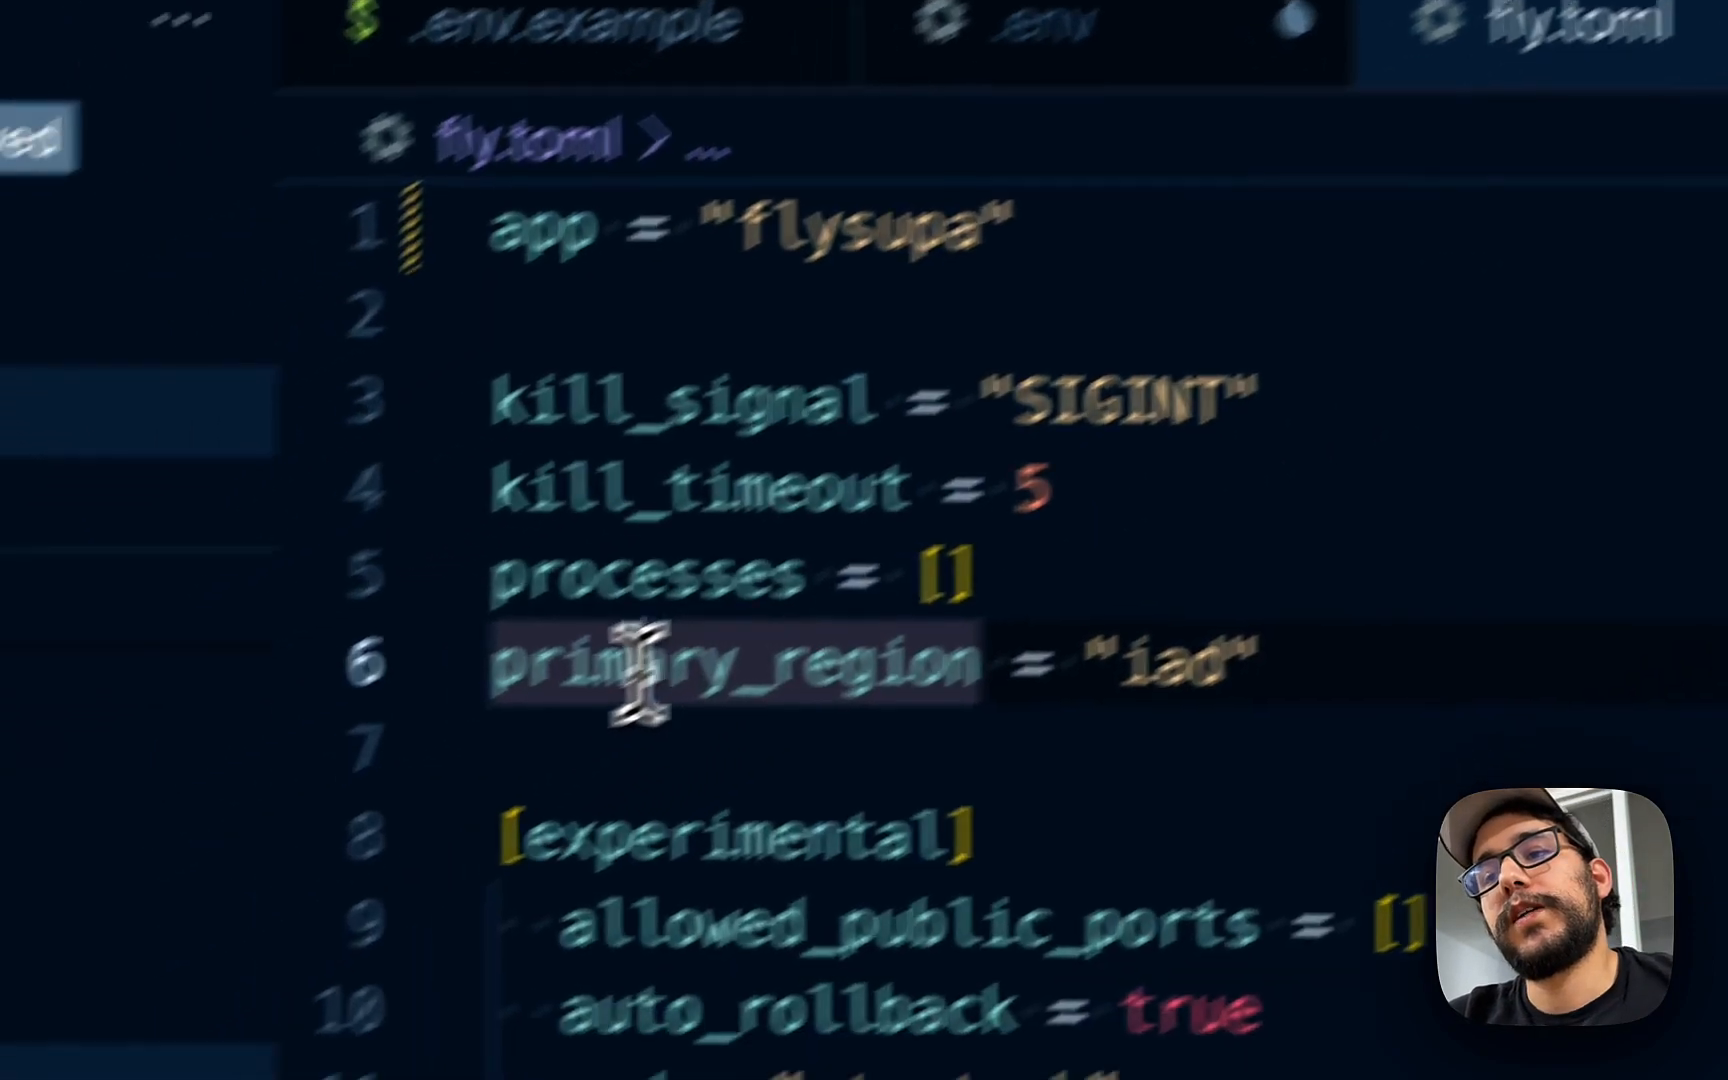
double_click(480, 785)
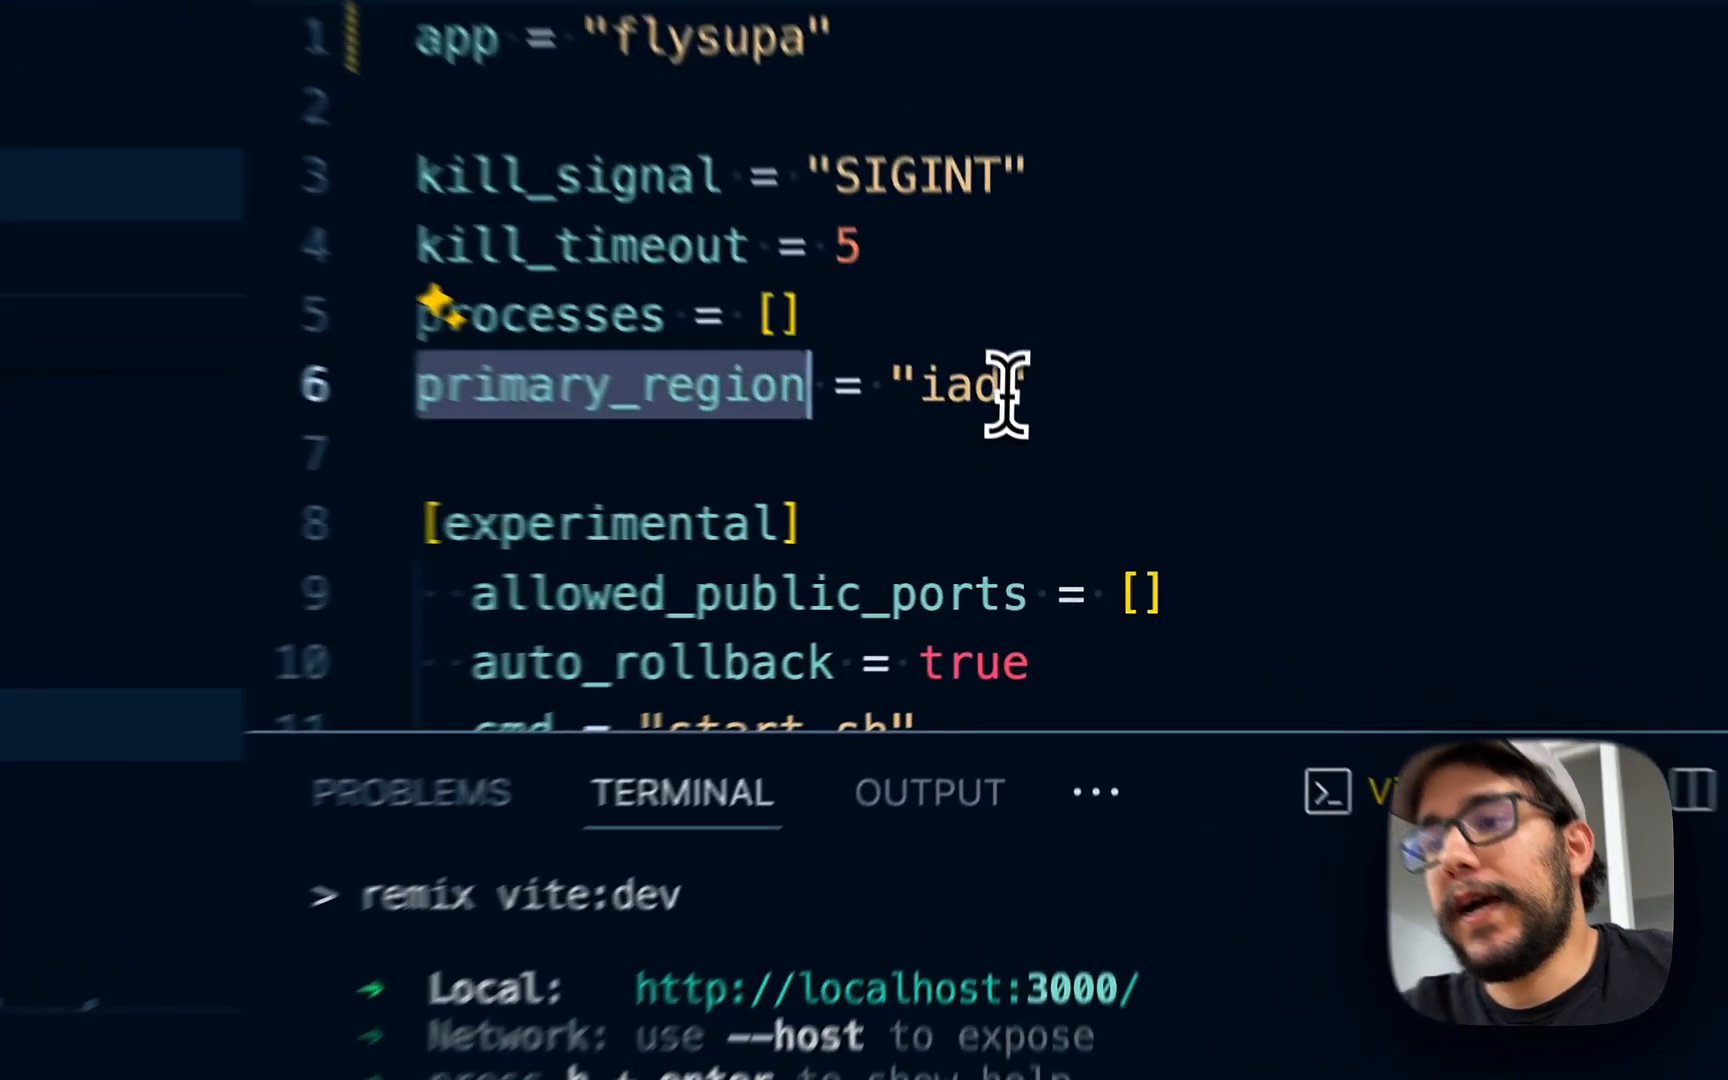
left_click_drag(1038, 460, 973, 461)
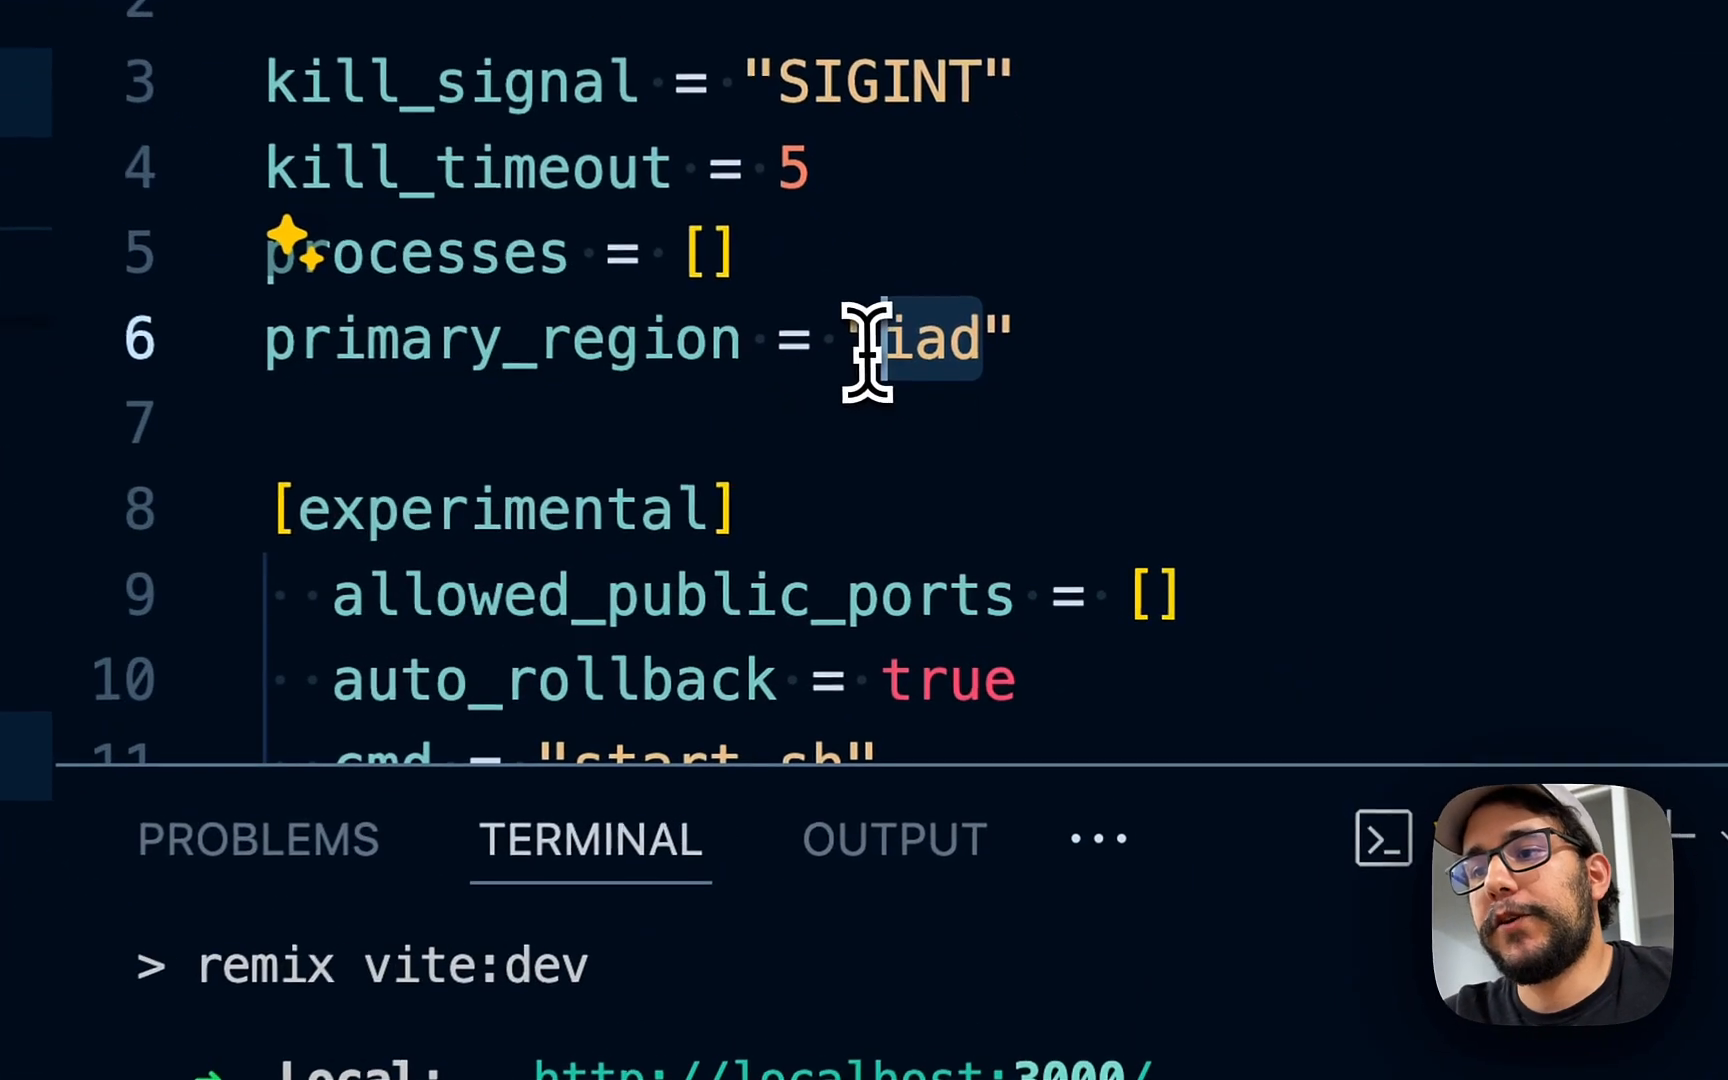
left_click(1007, 170)
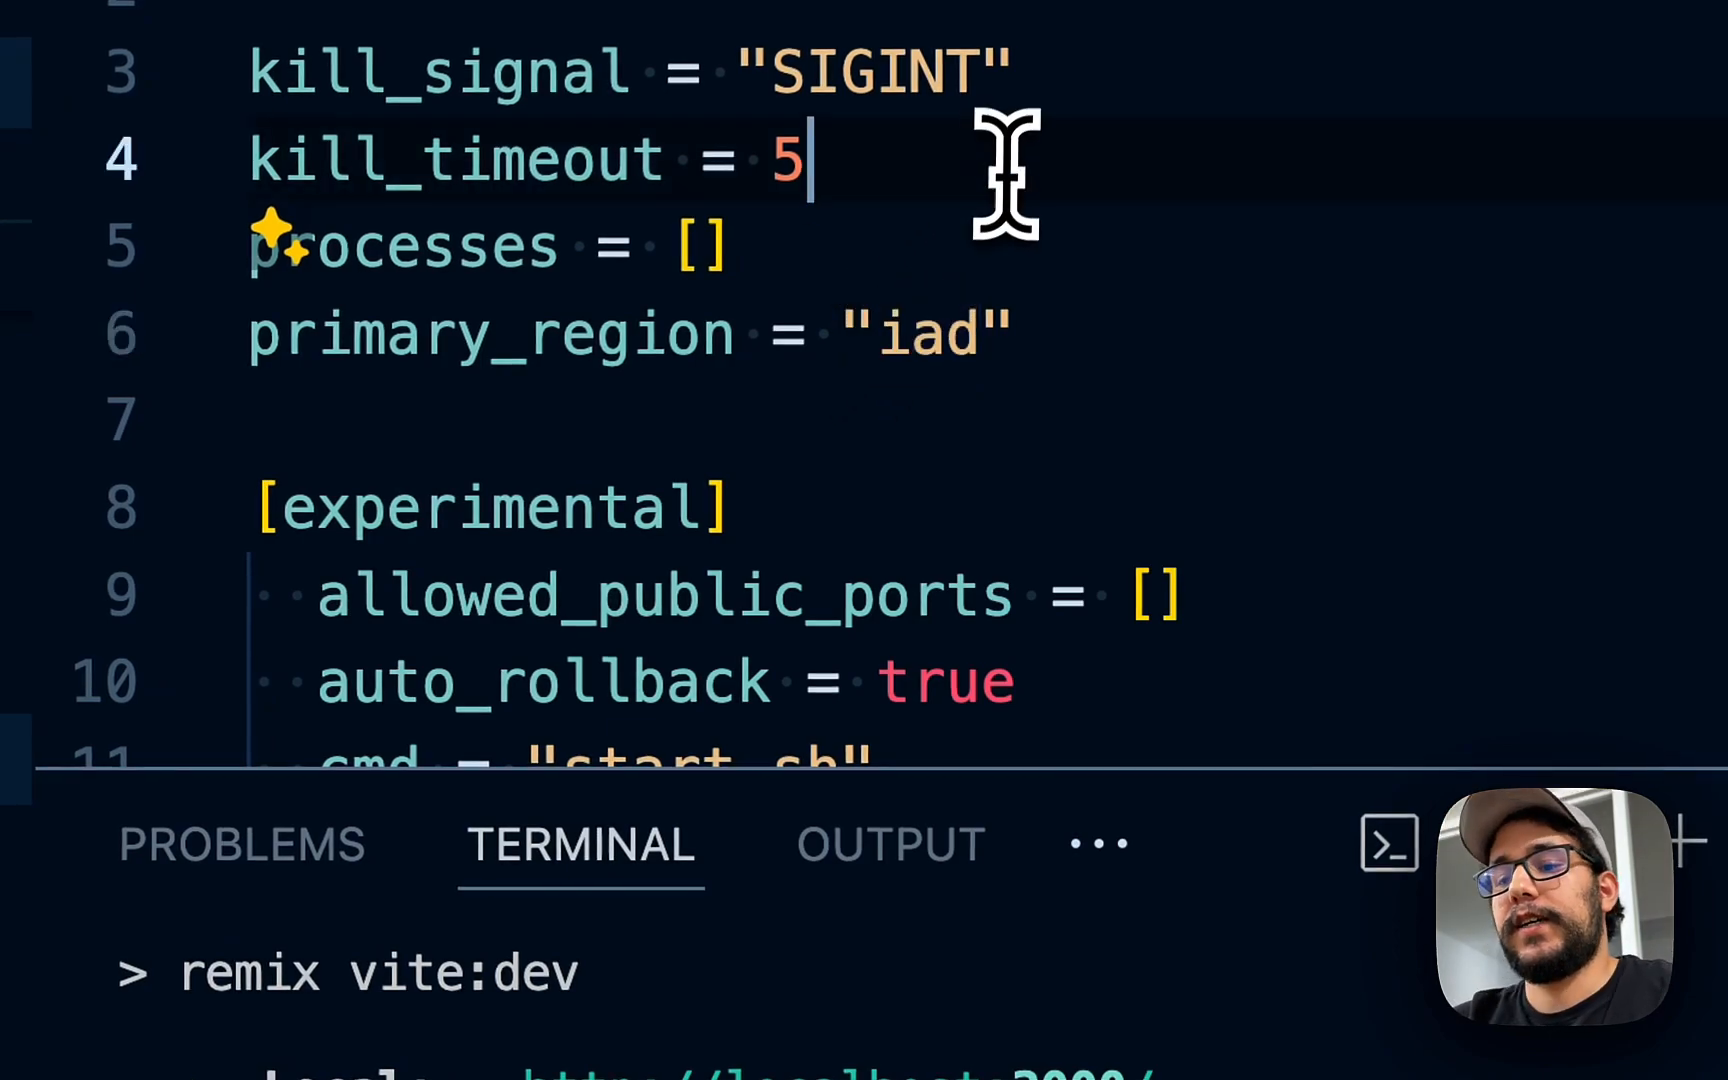
left_click(953, 239)
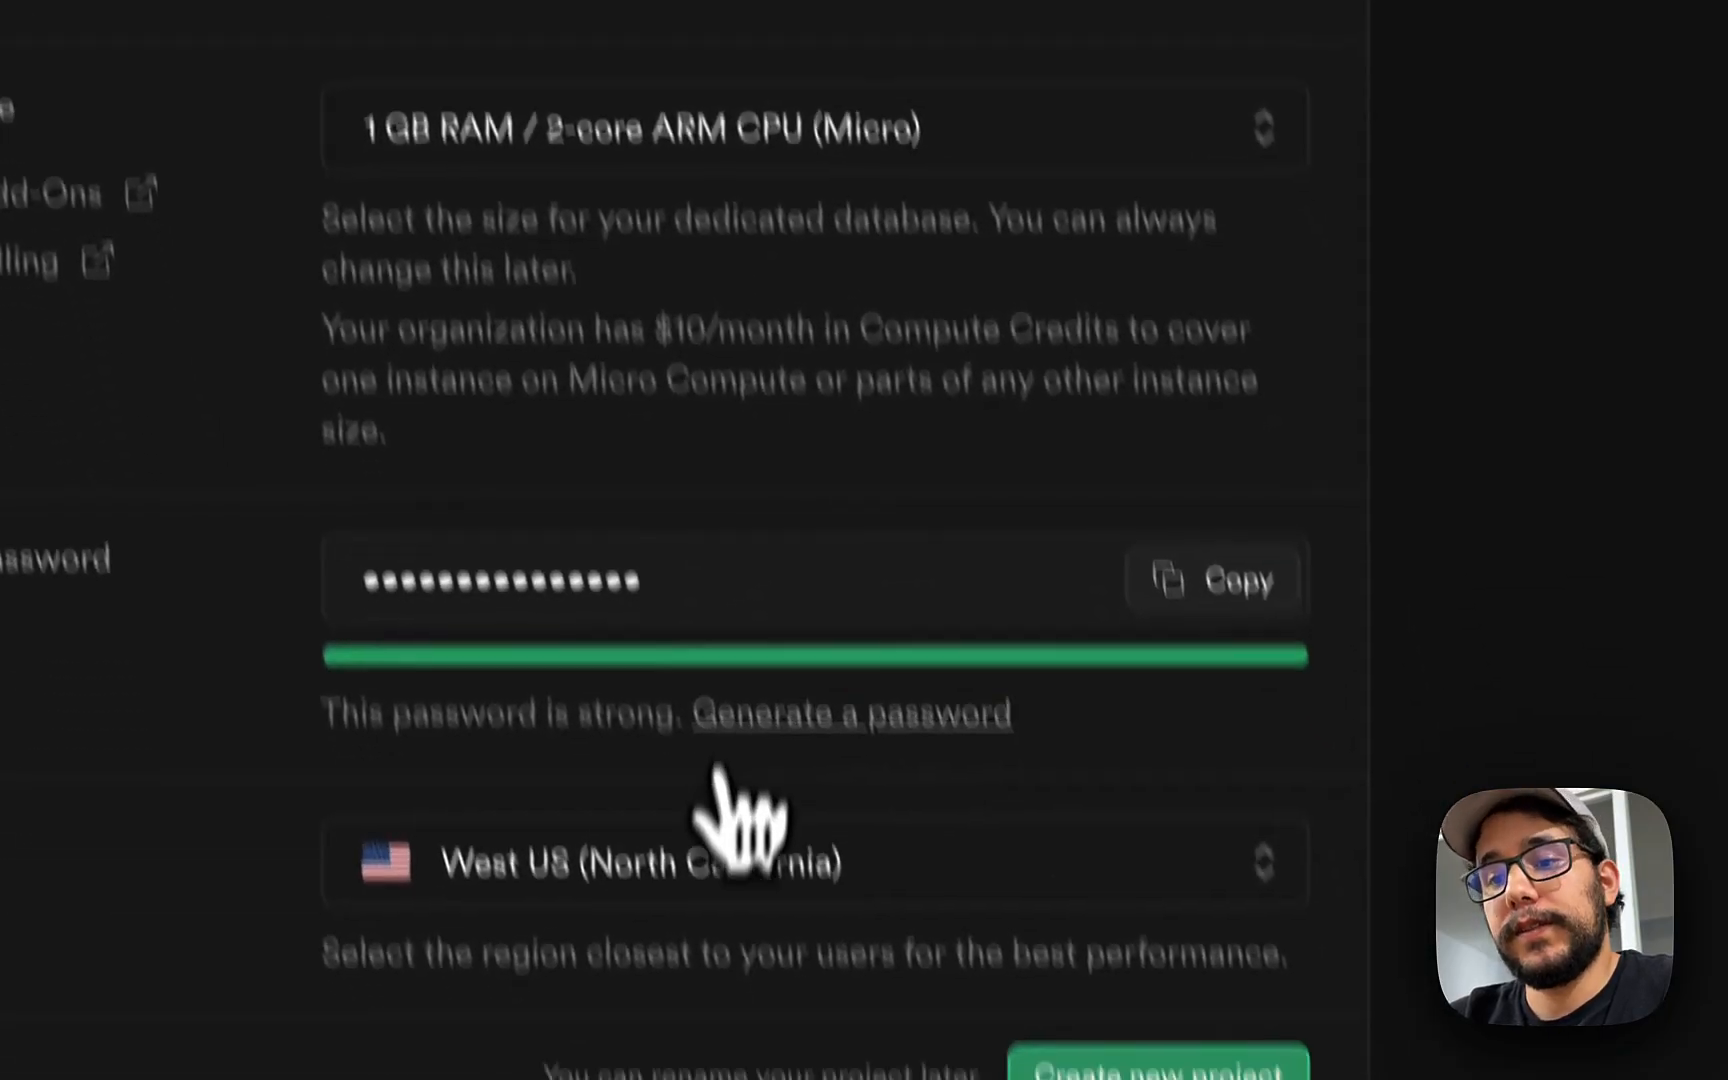
- Create the FlySupa project in East US (North Virginia) and decline Chrome's save-password offer
left_click(672, 722)
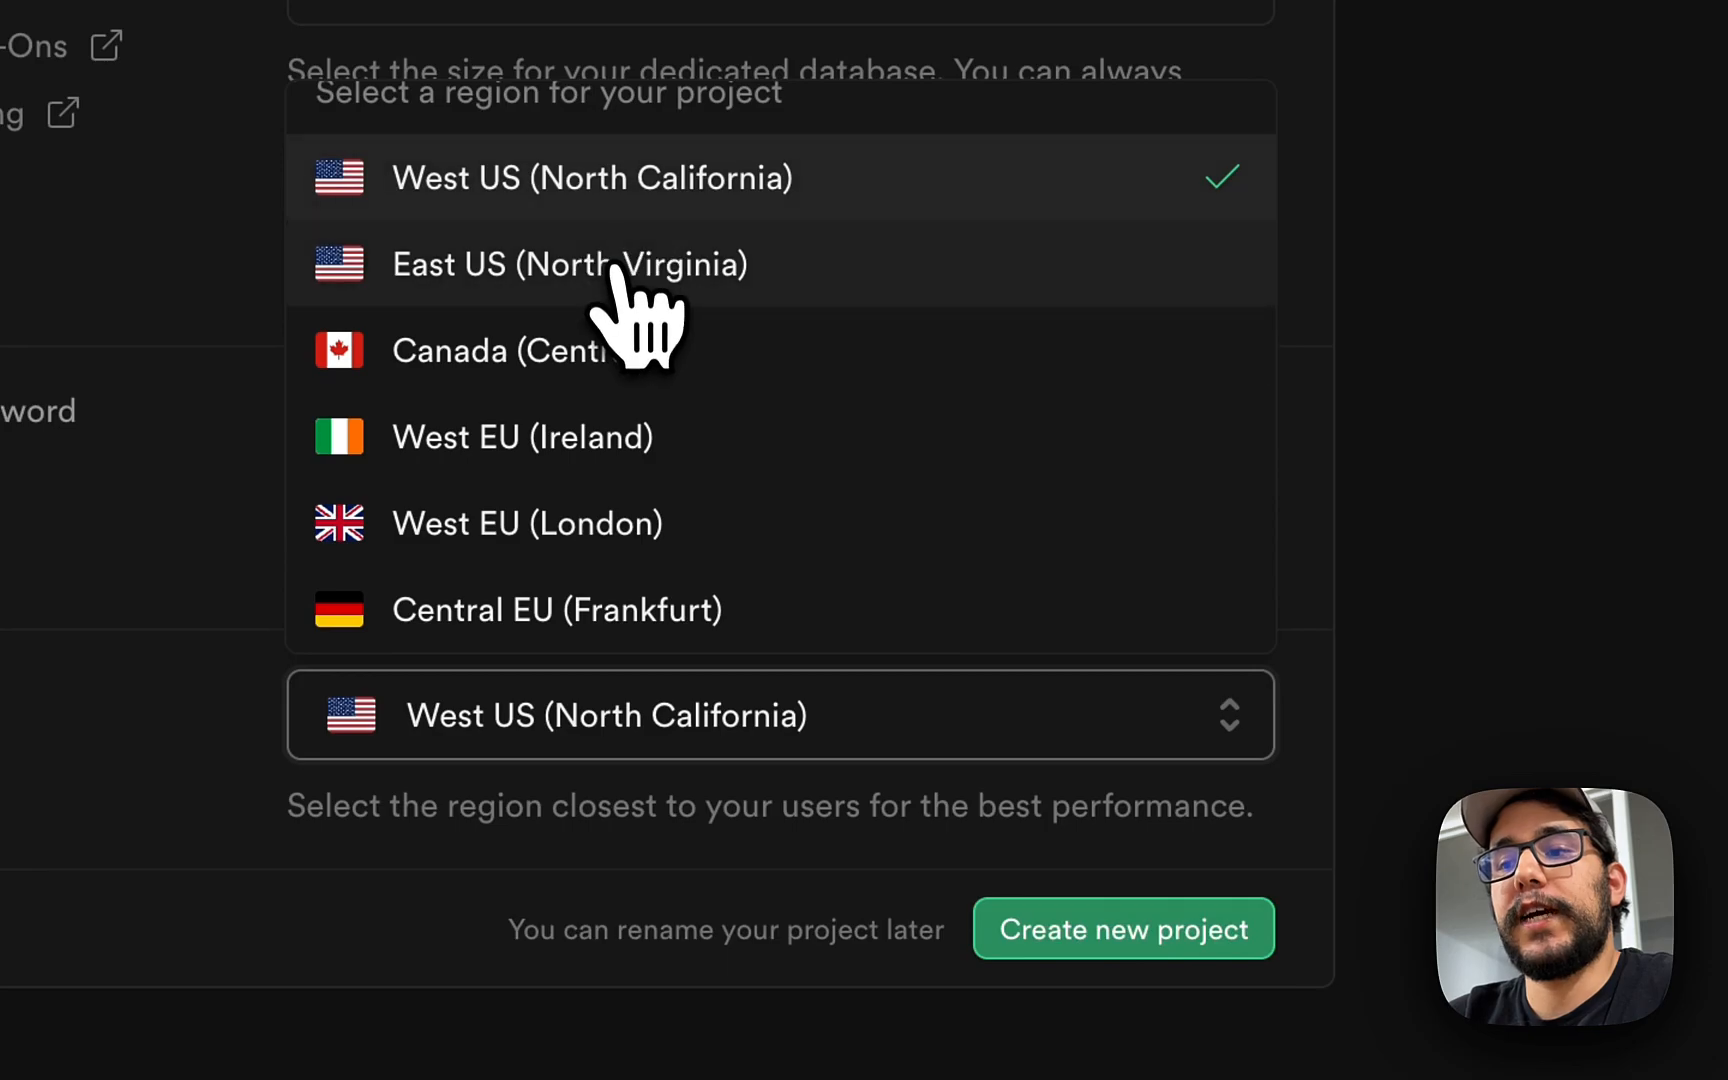
left_click(612, 245)
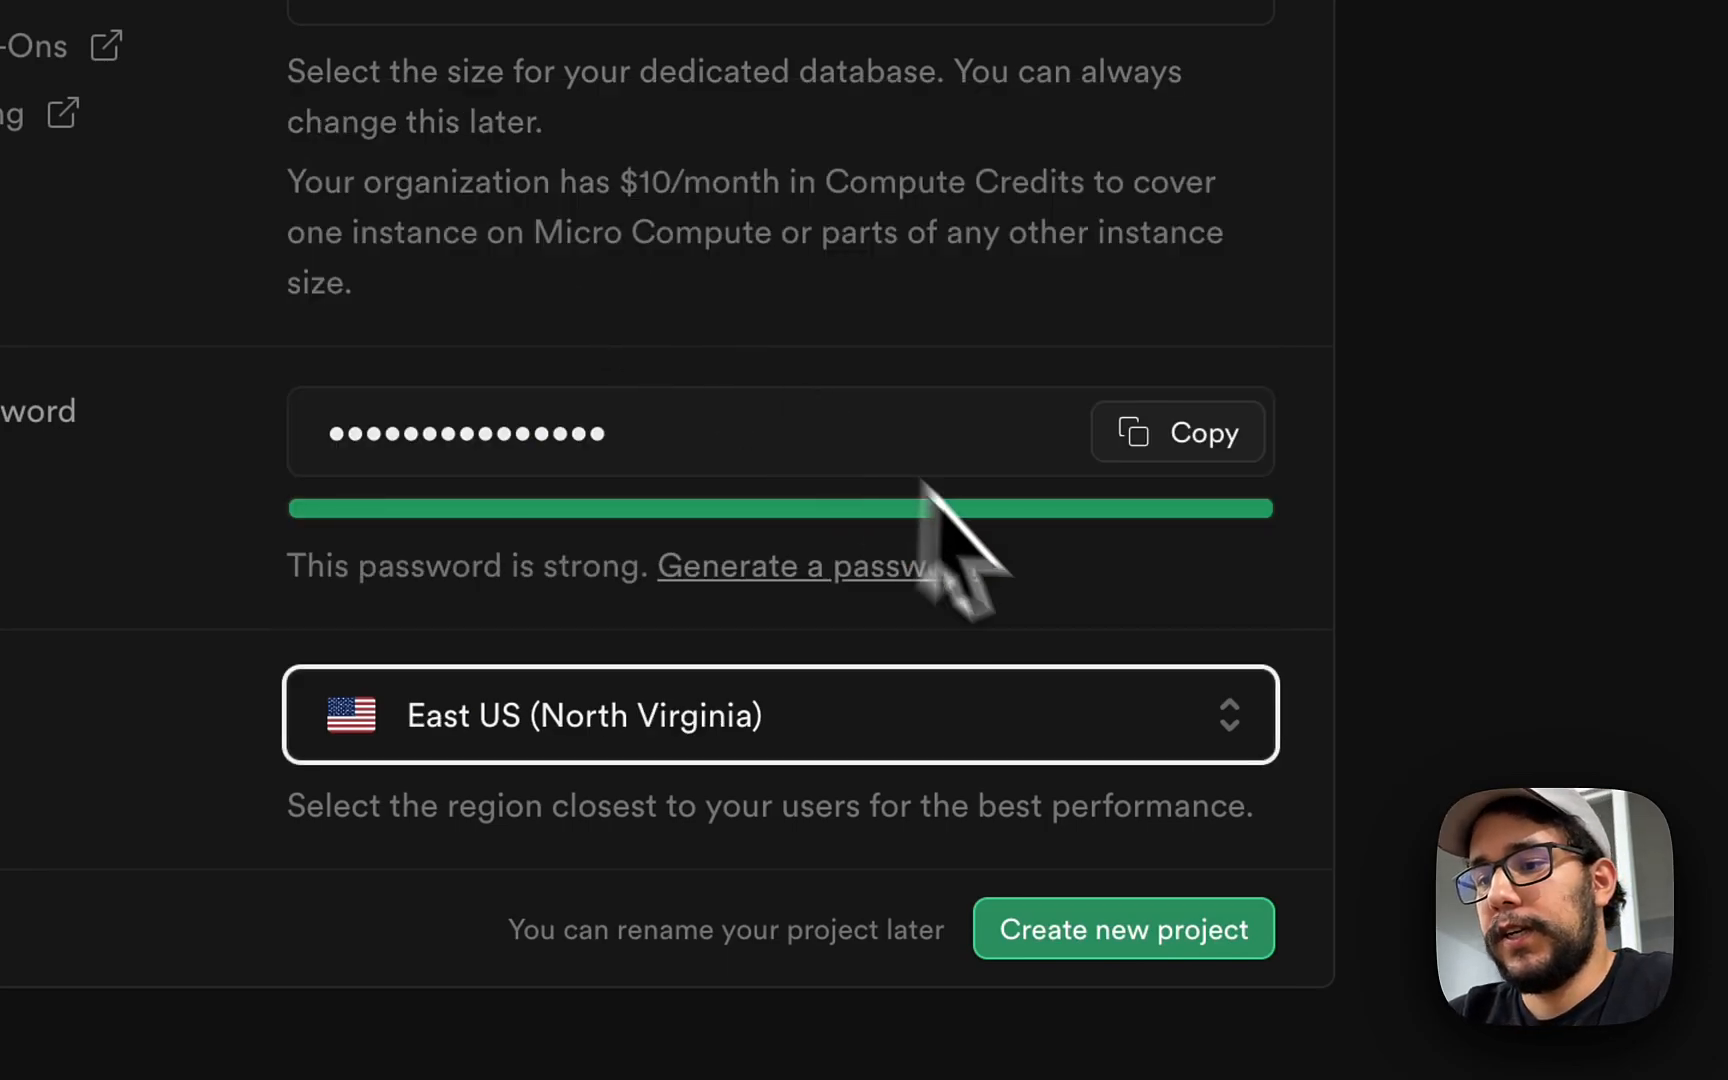
left_click(1110, 928)
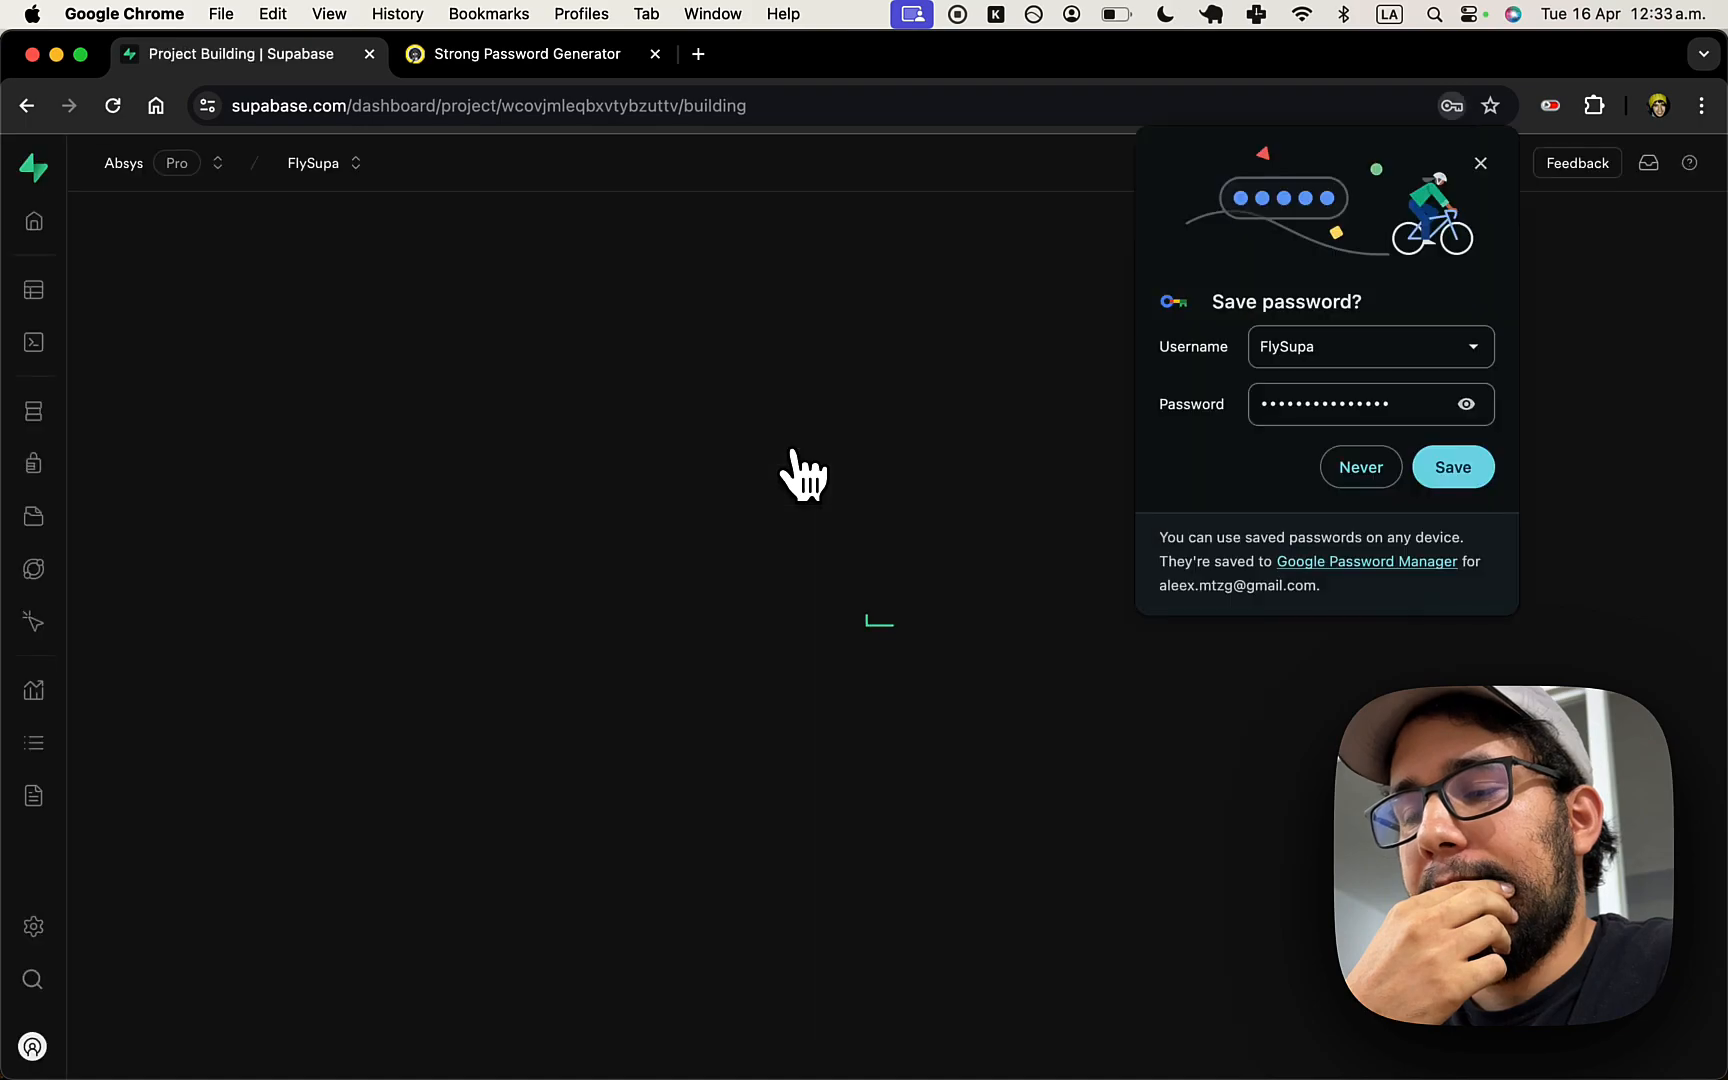
left_click(1481, 163)
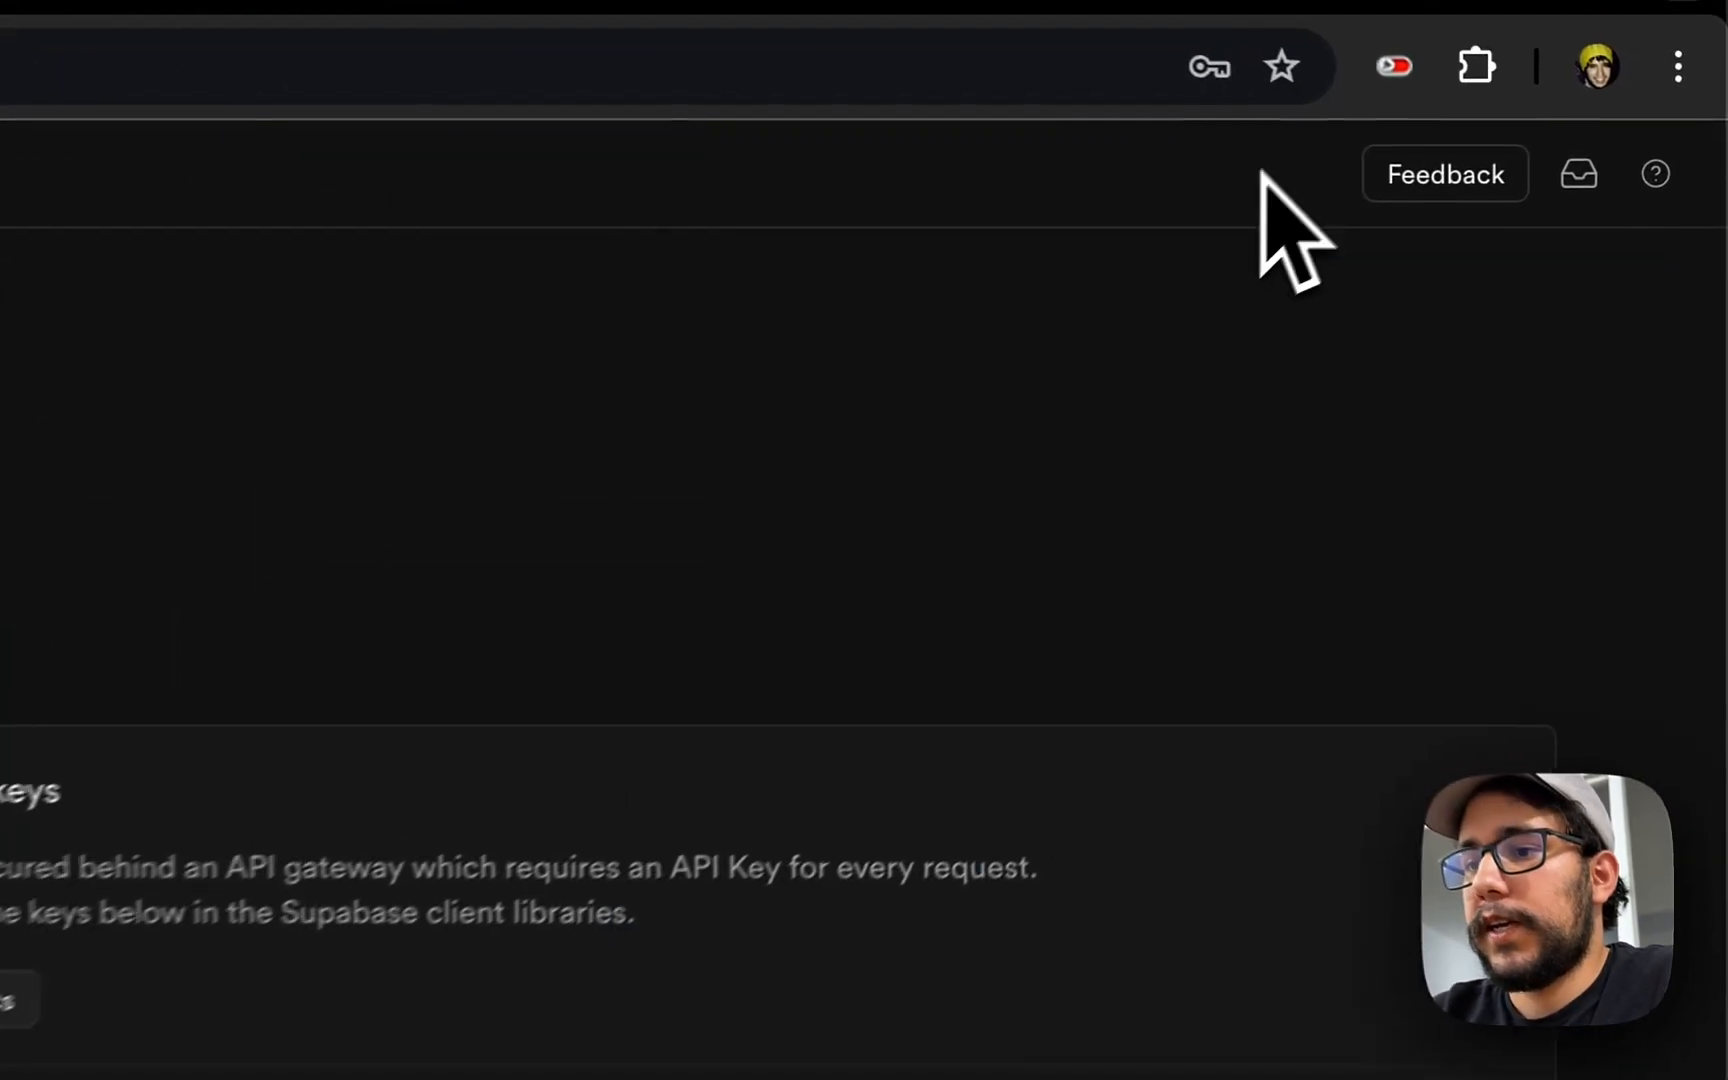
scroll(1170, 470, "down", 5)
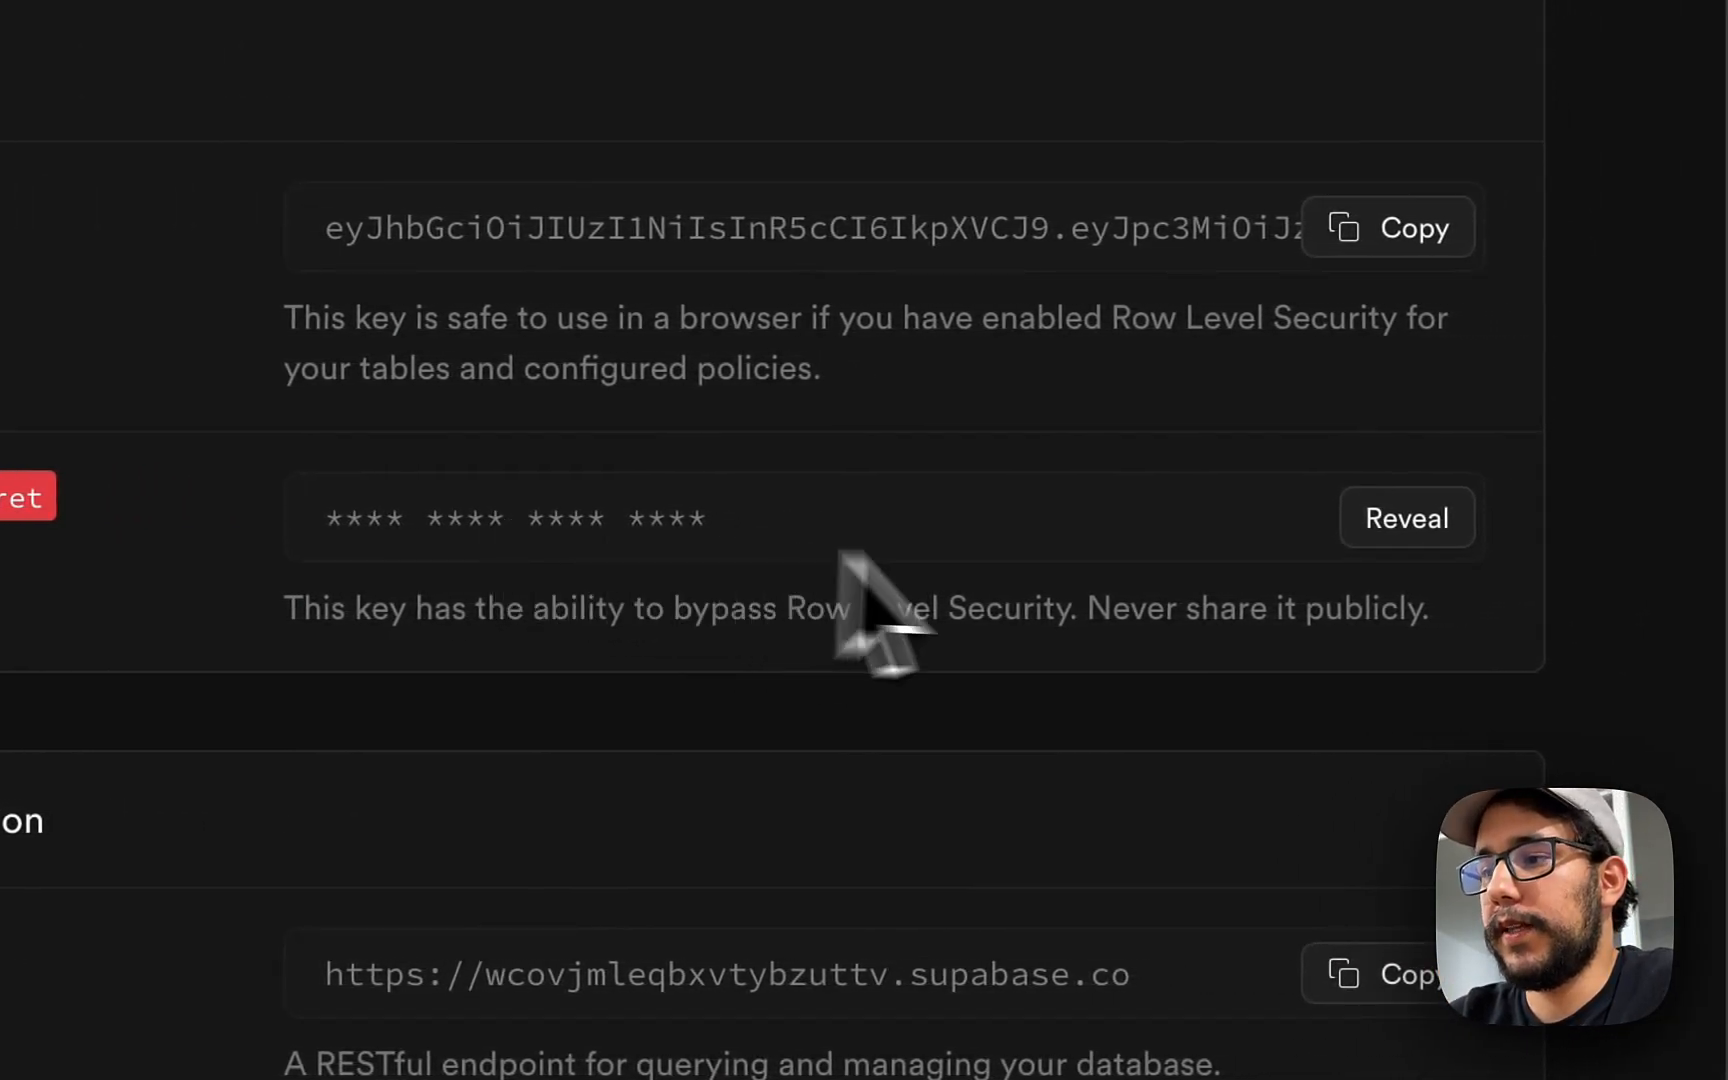
- Copy the secret service_role key into SUPABASE_KEY in .env
left_click(1405, 526)
left_click(1423, 530)
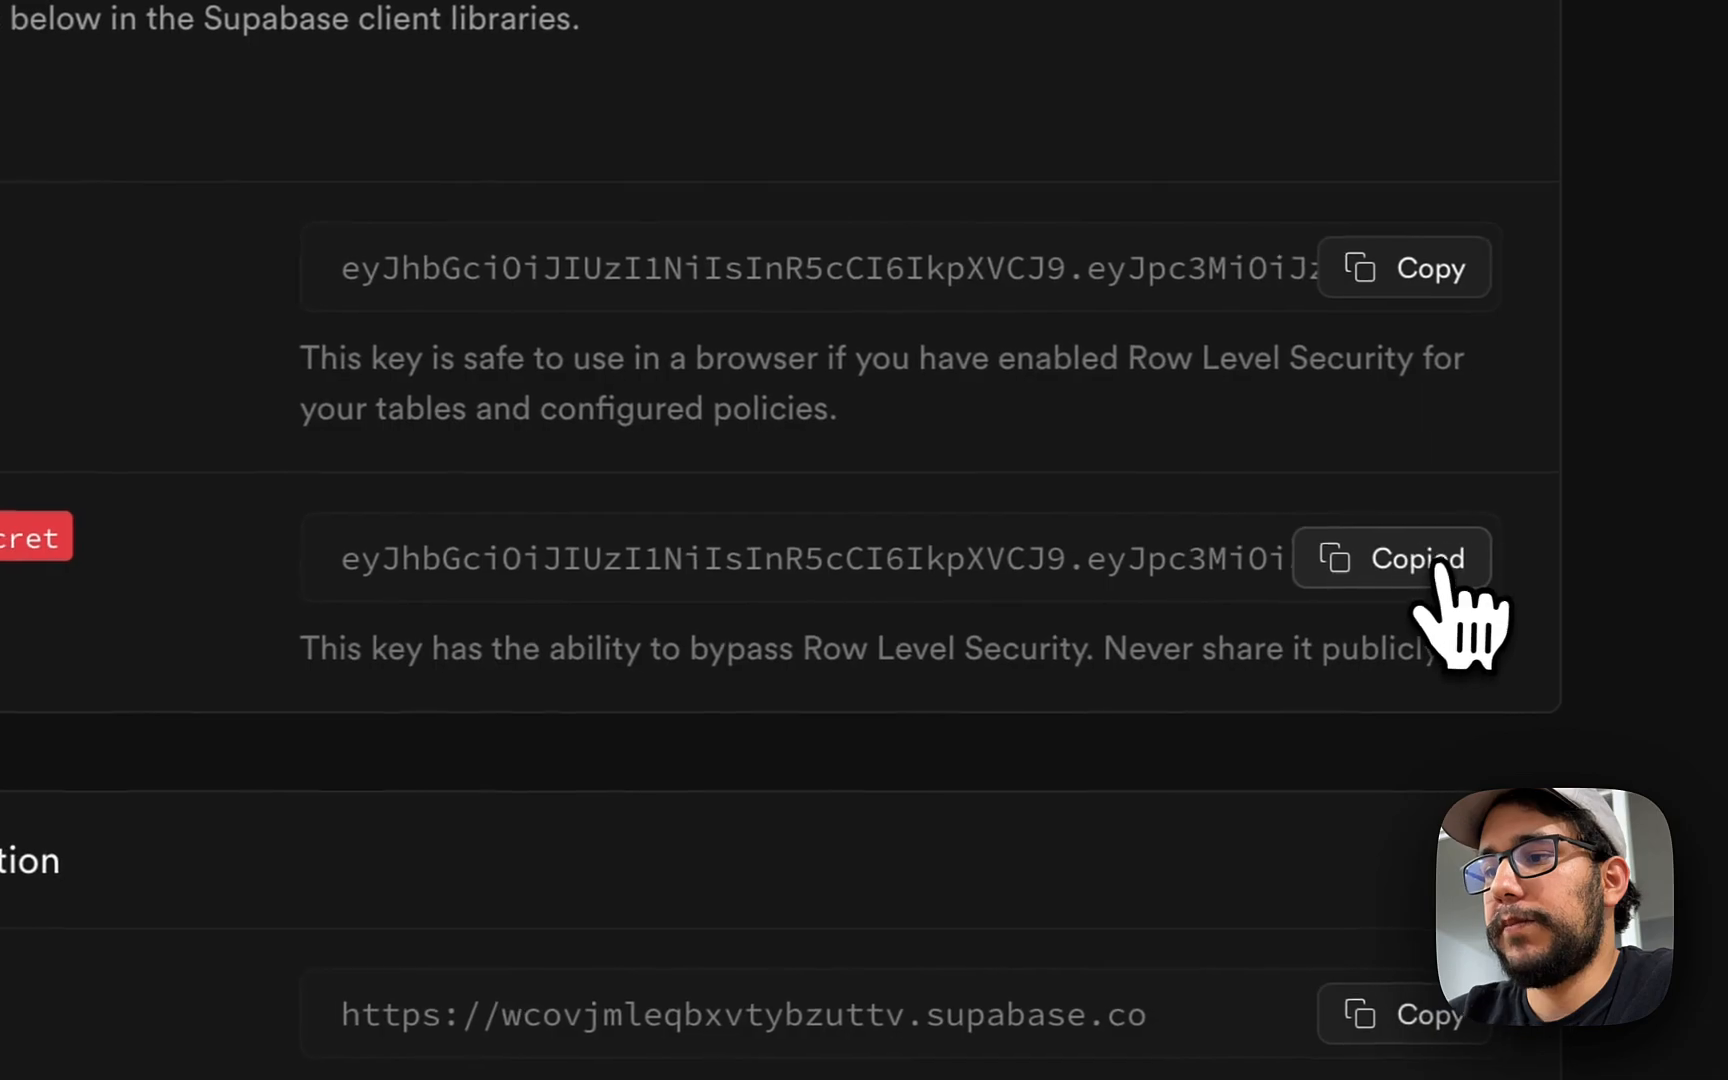
key("super+Tab")
key("super+p")
type(".en")
key("Return")
key("super+f")
type("SUPABASE")
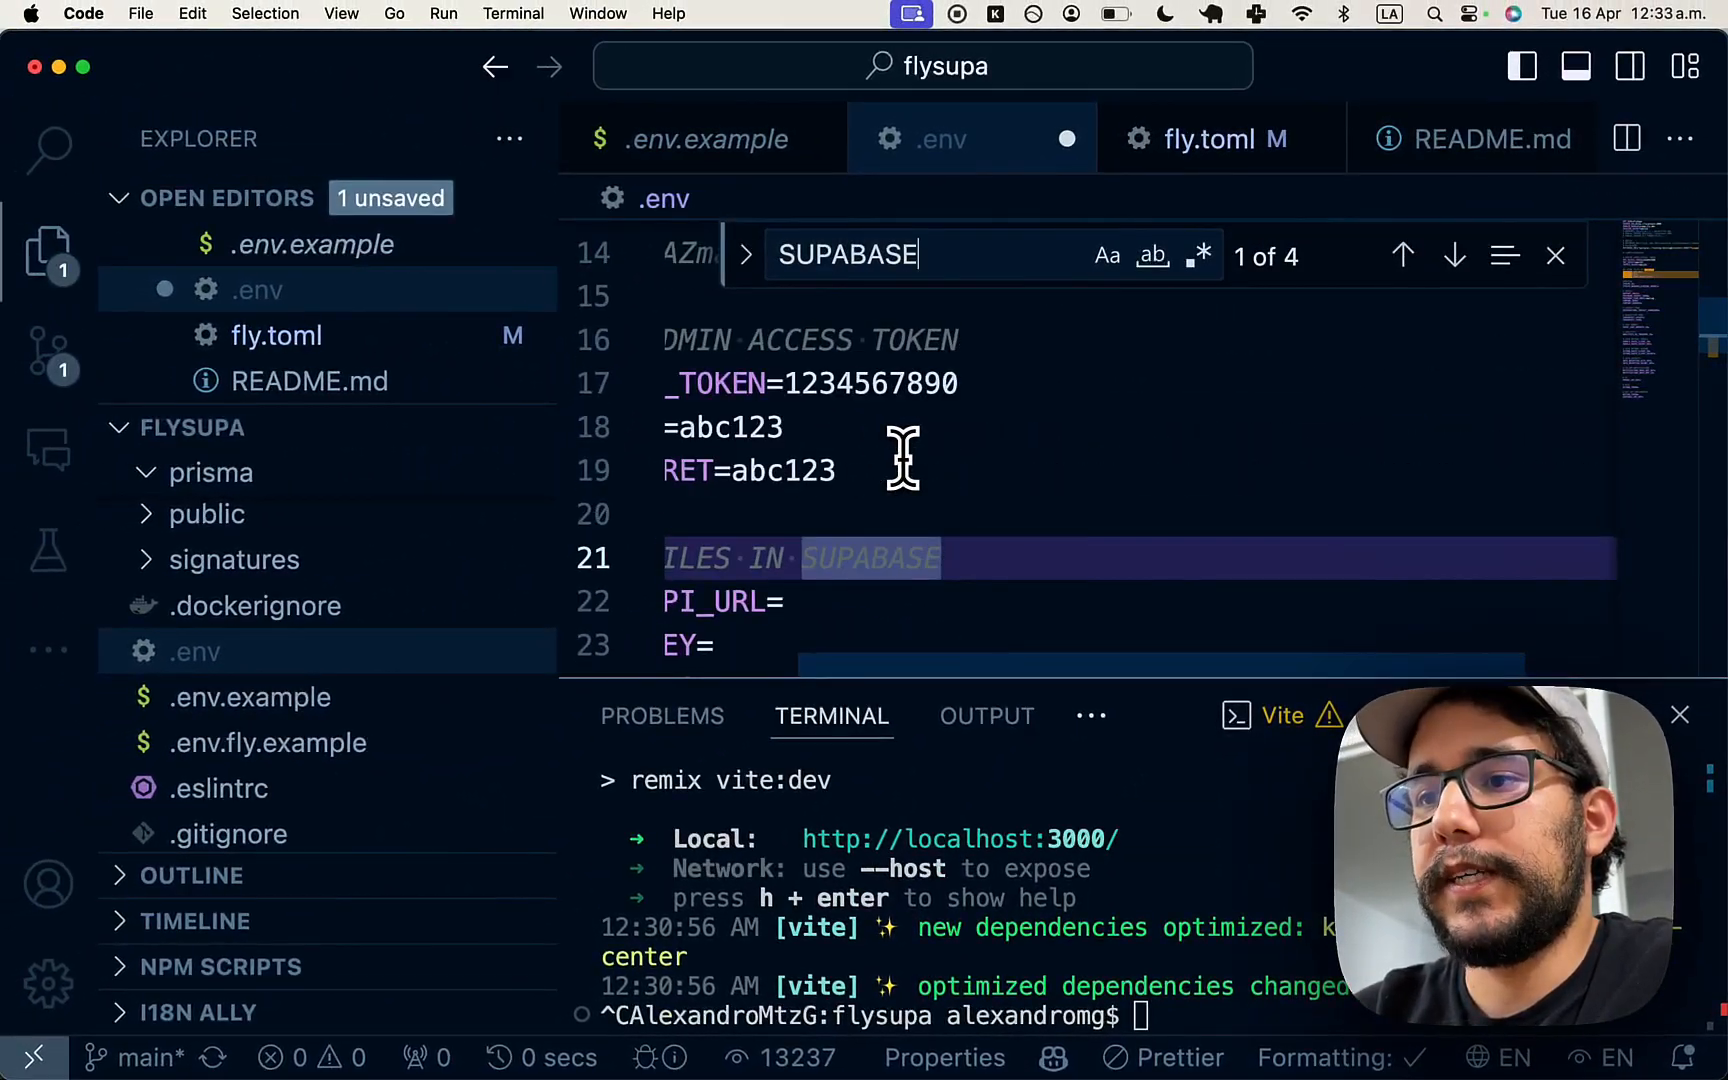
type("_")
left_click(870, 645)
key("super+v")
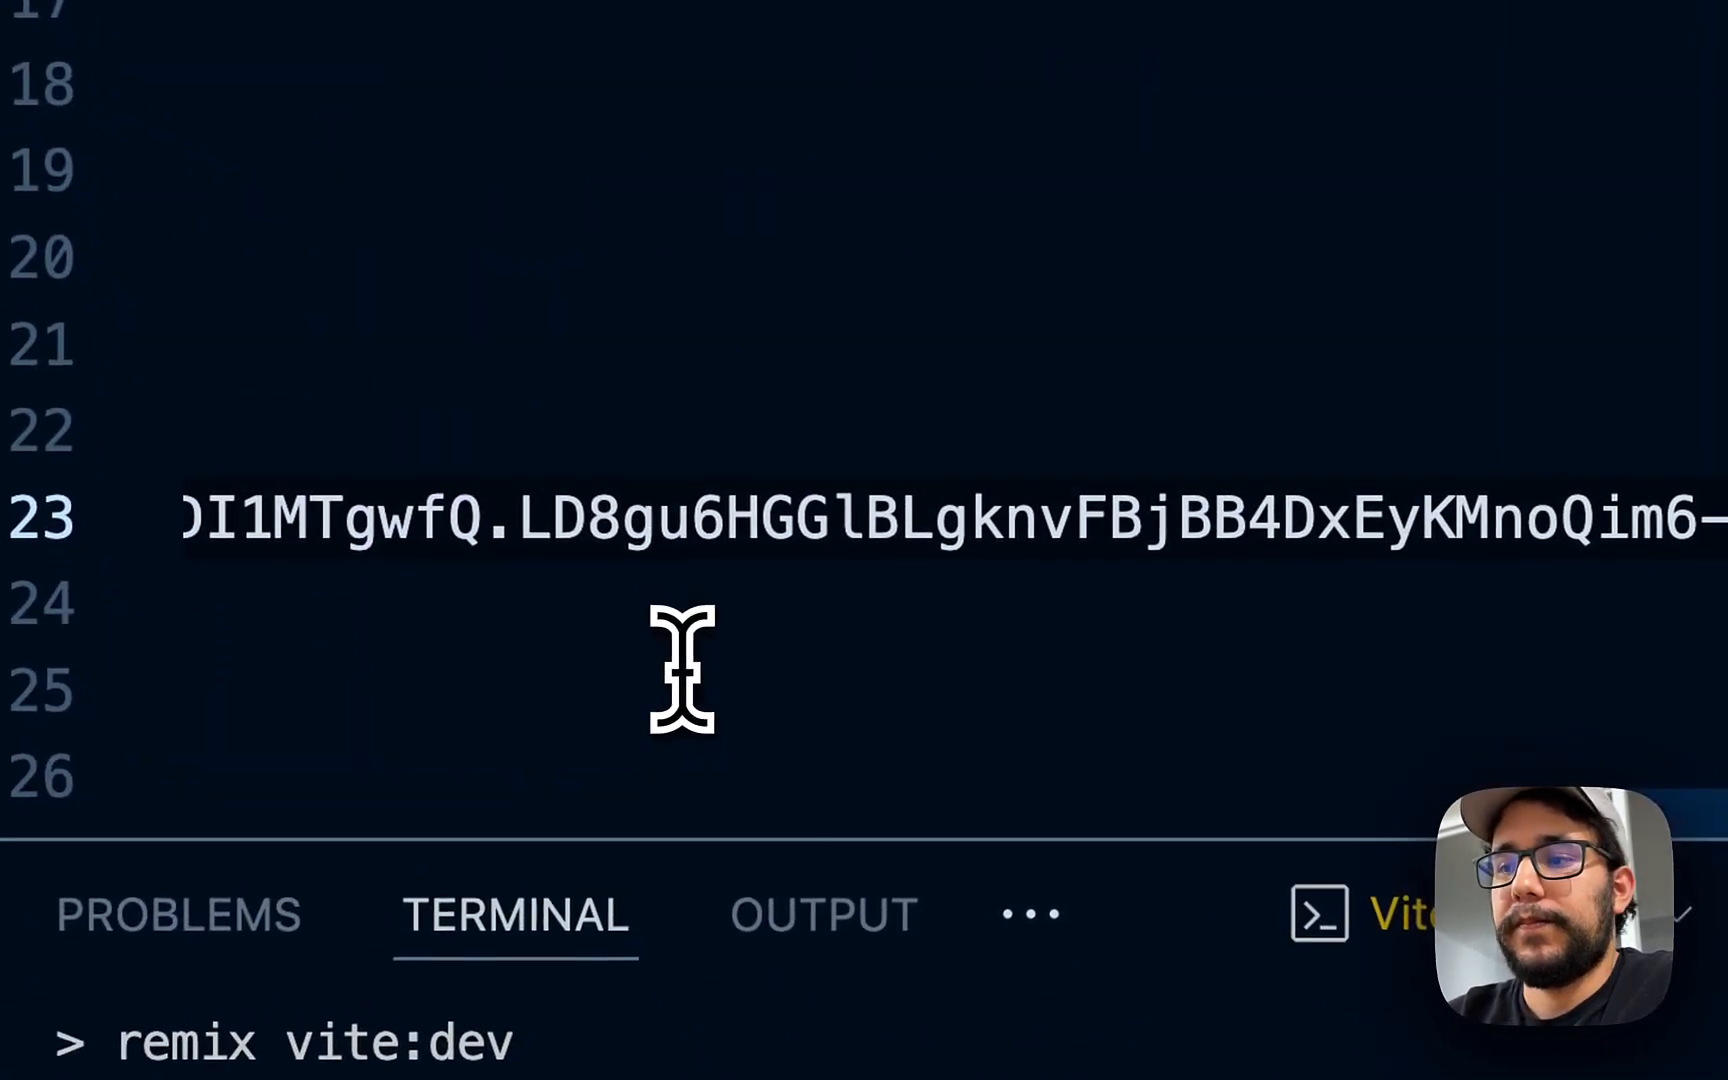
- Copy the Supabase project URL into SUPABASE_API_URL
scroll(682, 668, "left", 15)
double_click(432, 424)
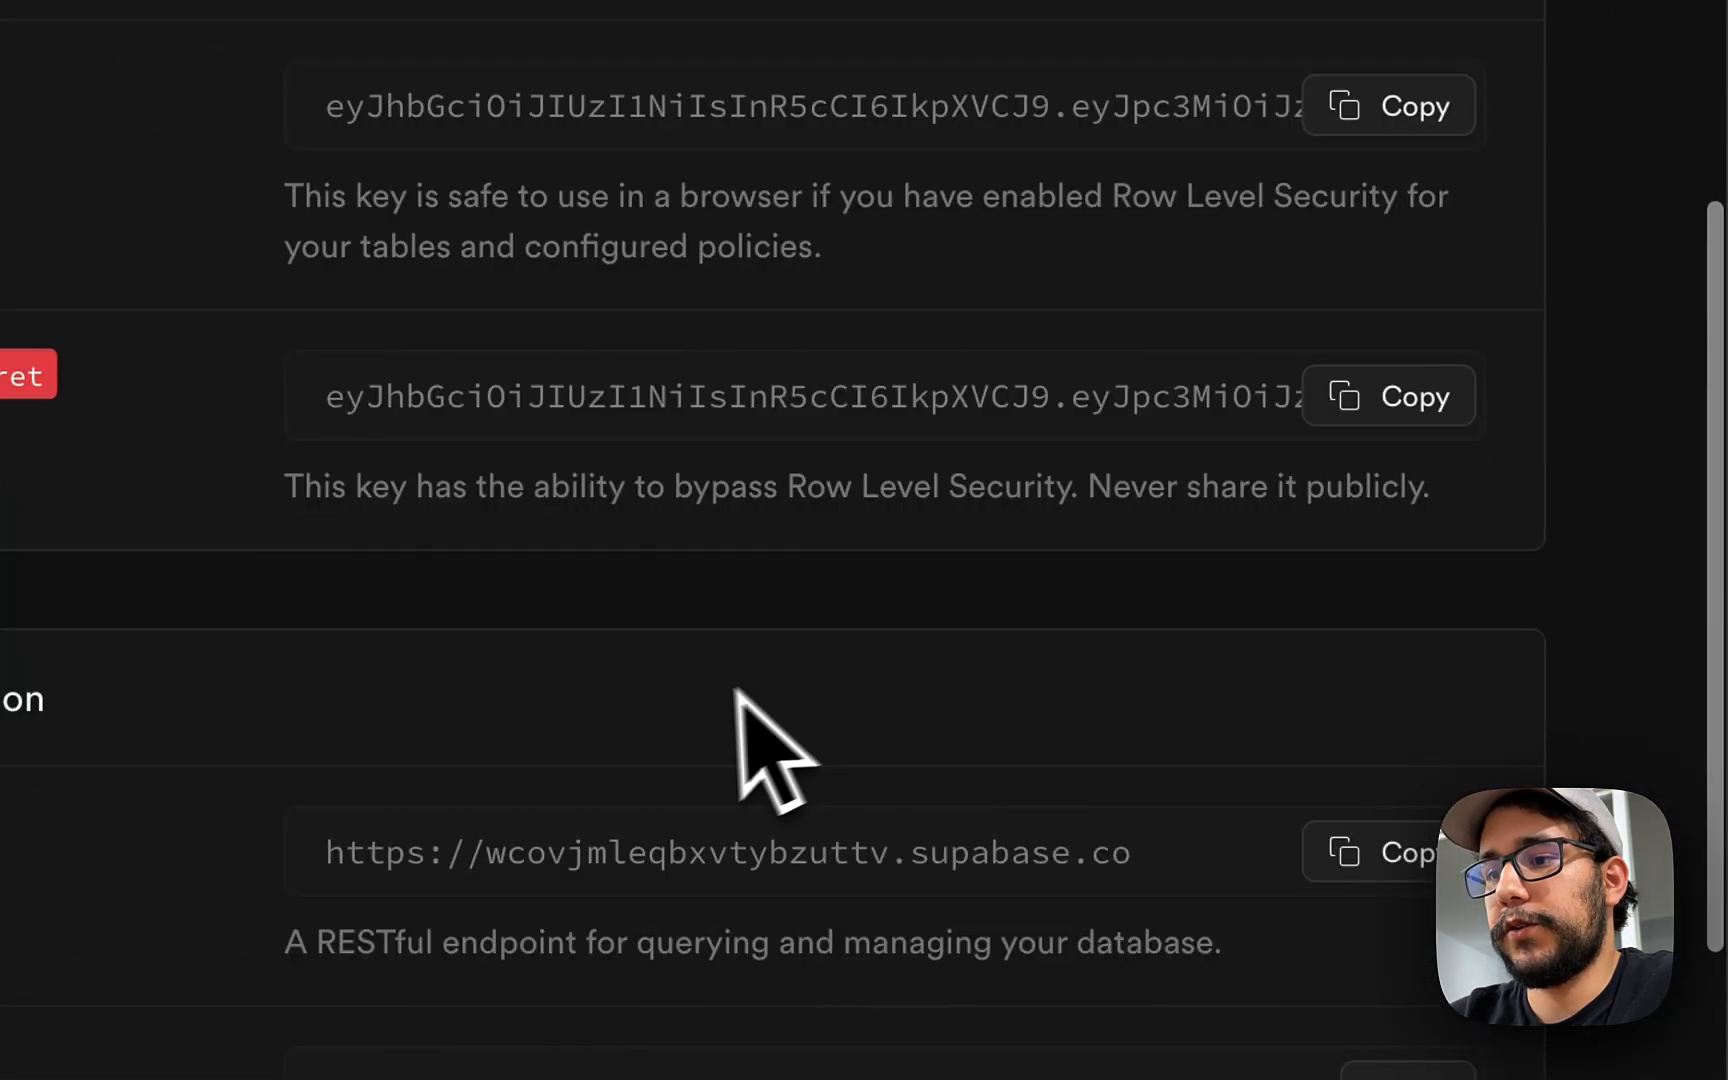
scroll(742, 688, "down", 2)
left_click(1380, 735)
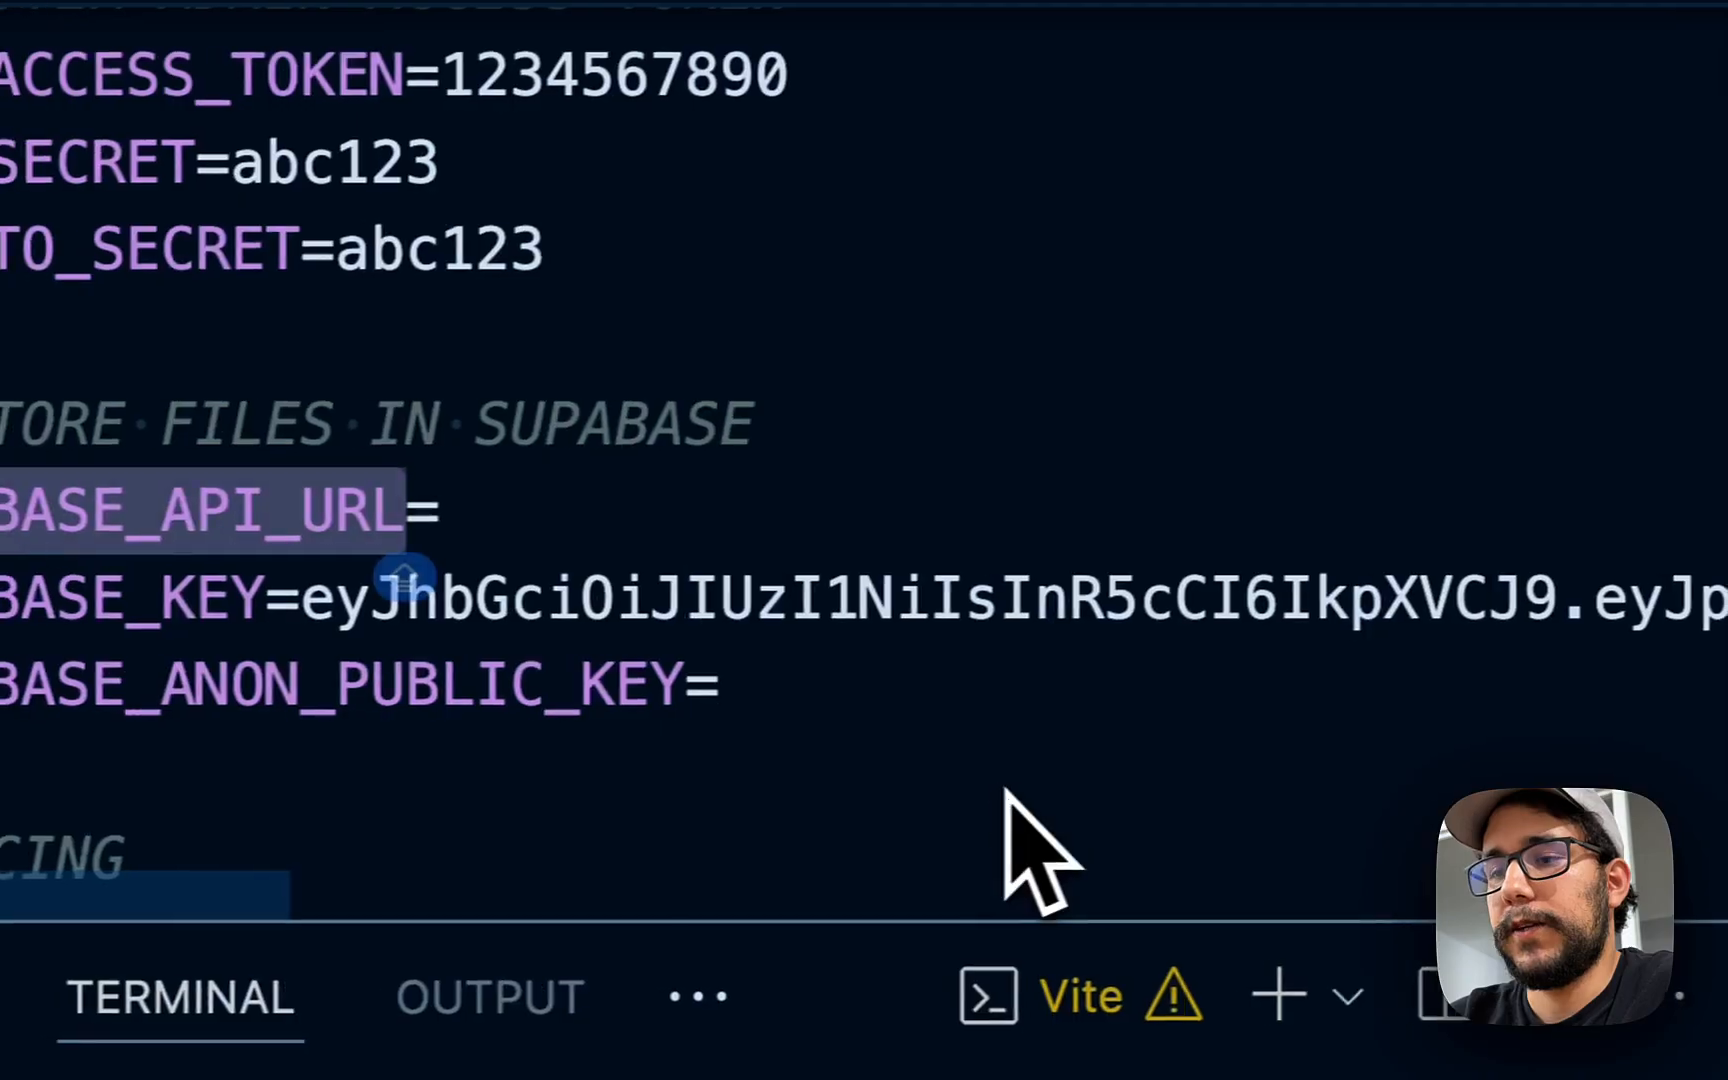
left_click(668, 495)
key("super+v")
key("super+Left")
- Review the CRYPTO_SECRET and JWT_SECRET values in .env
left_click(719, 187)
left_click(660, 239)
scroll(645, 250, "up", 2)
left_click(605, 290)
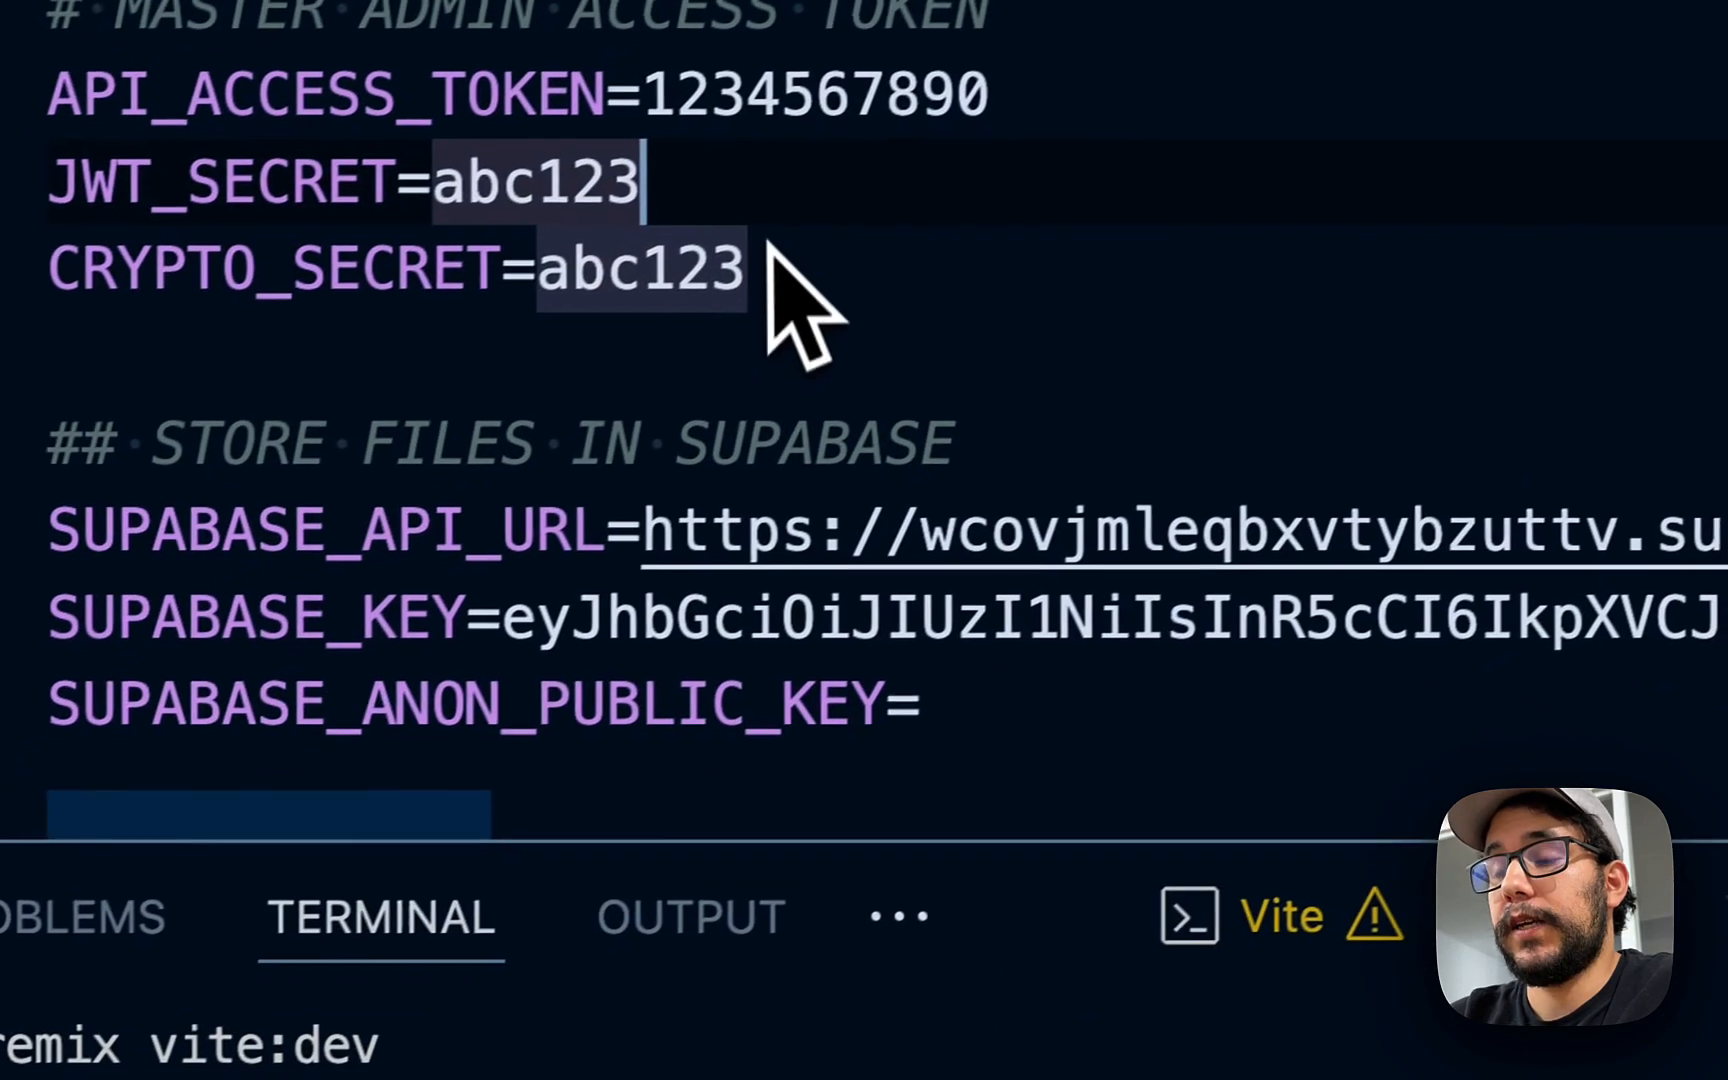
scroll(603, 312, "up", 10)
scroll(640, 350, "down", 2)
scroll(880, 360, "down", 2)
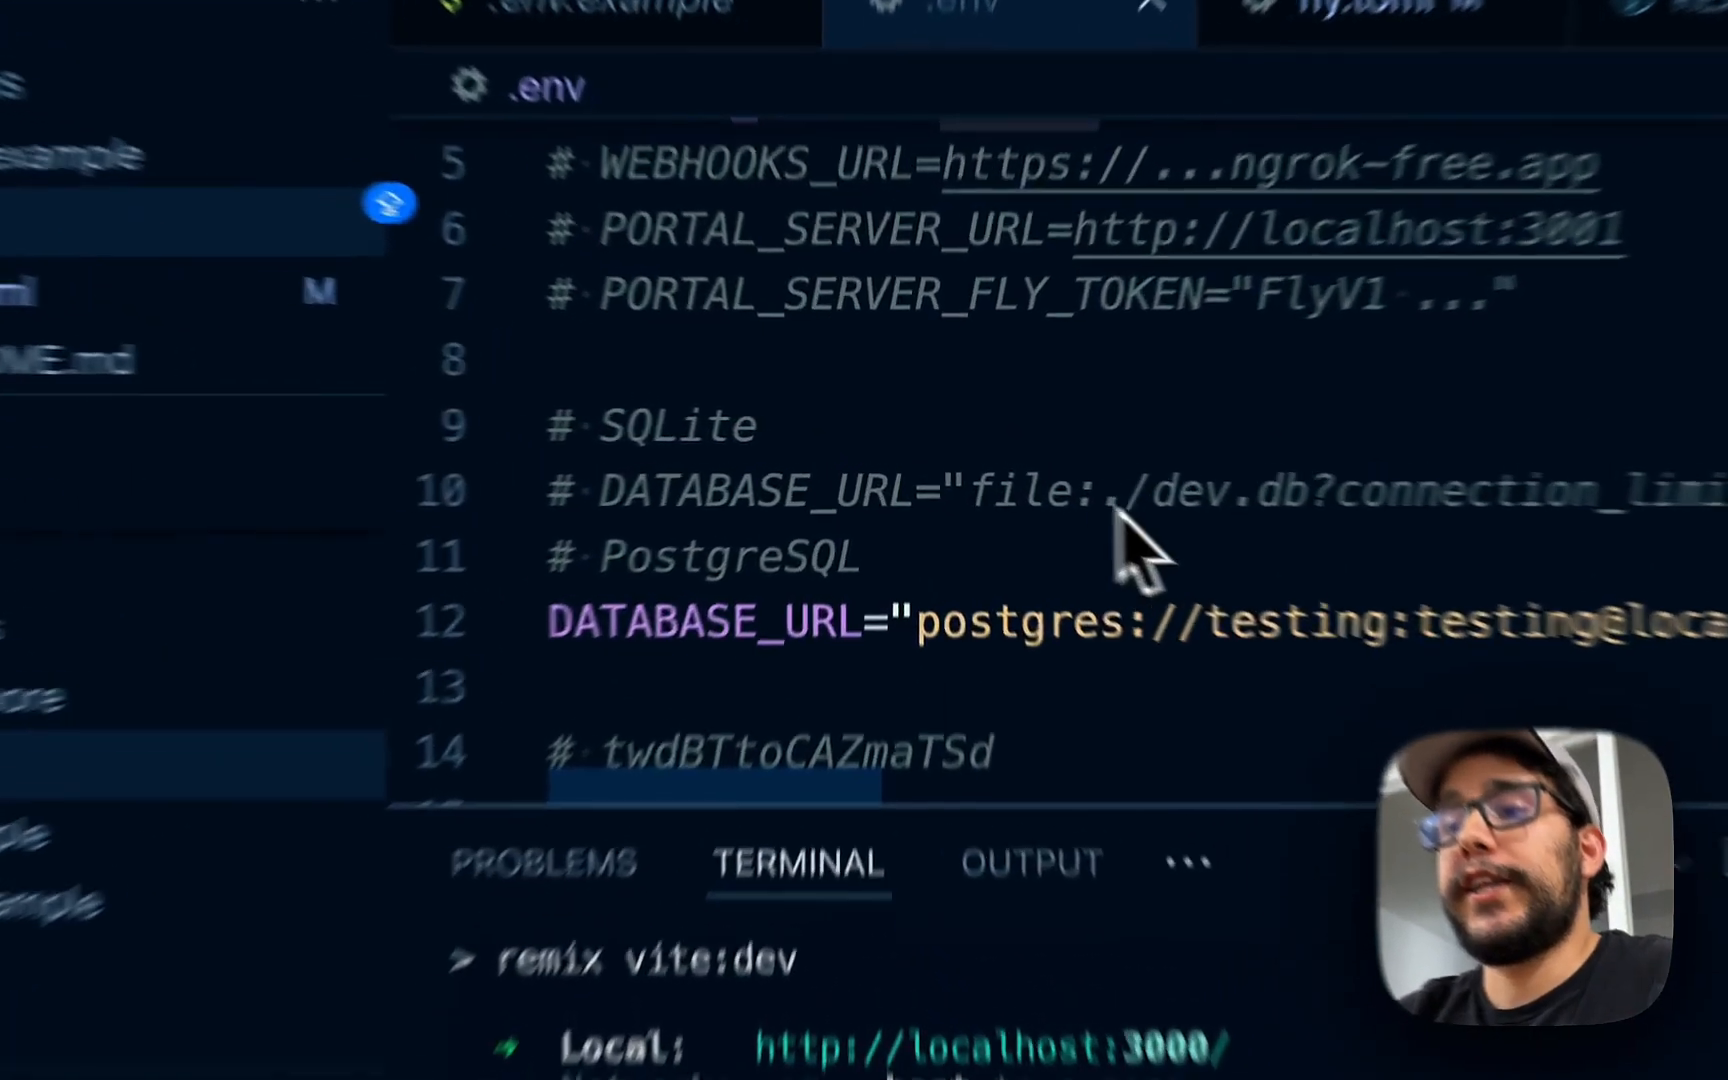
- Comment out the local DATABASE_URL and add an uncommented copy below it
left_click(980, 462)
scroll(978, 460, "down", 2)
left_click(858, 444)
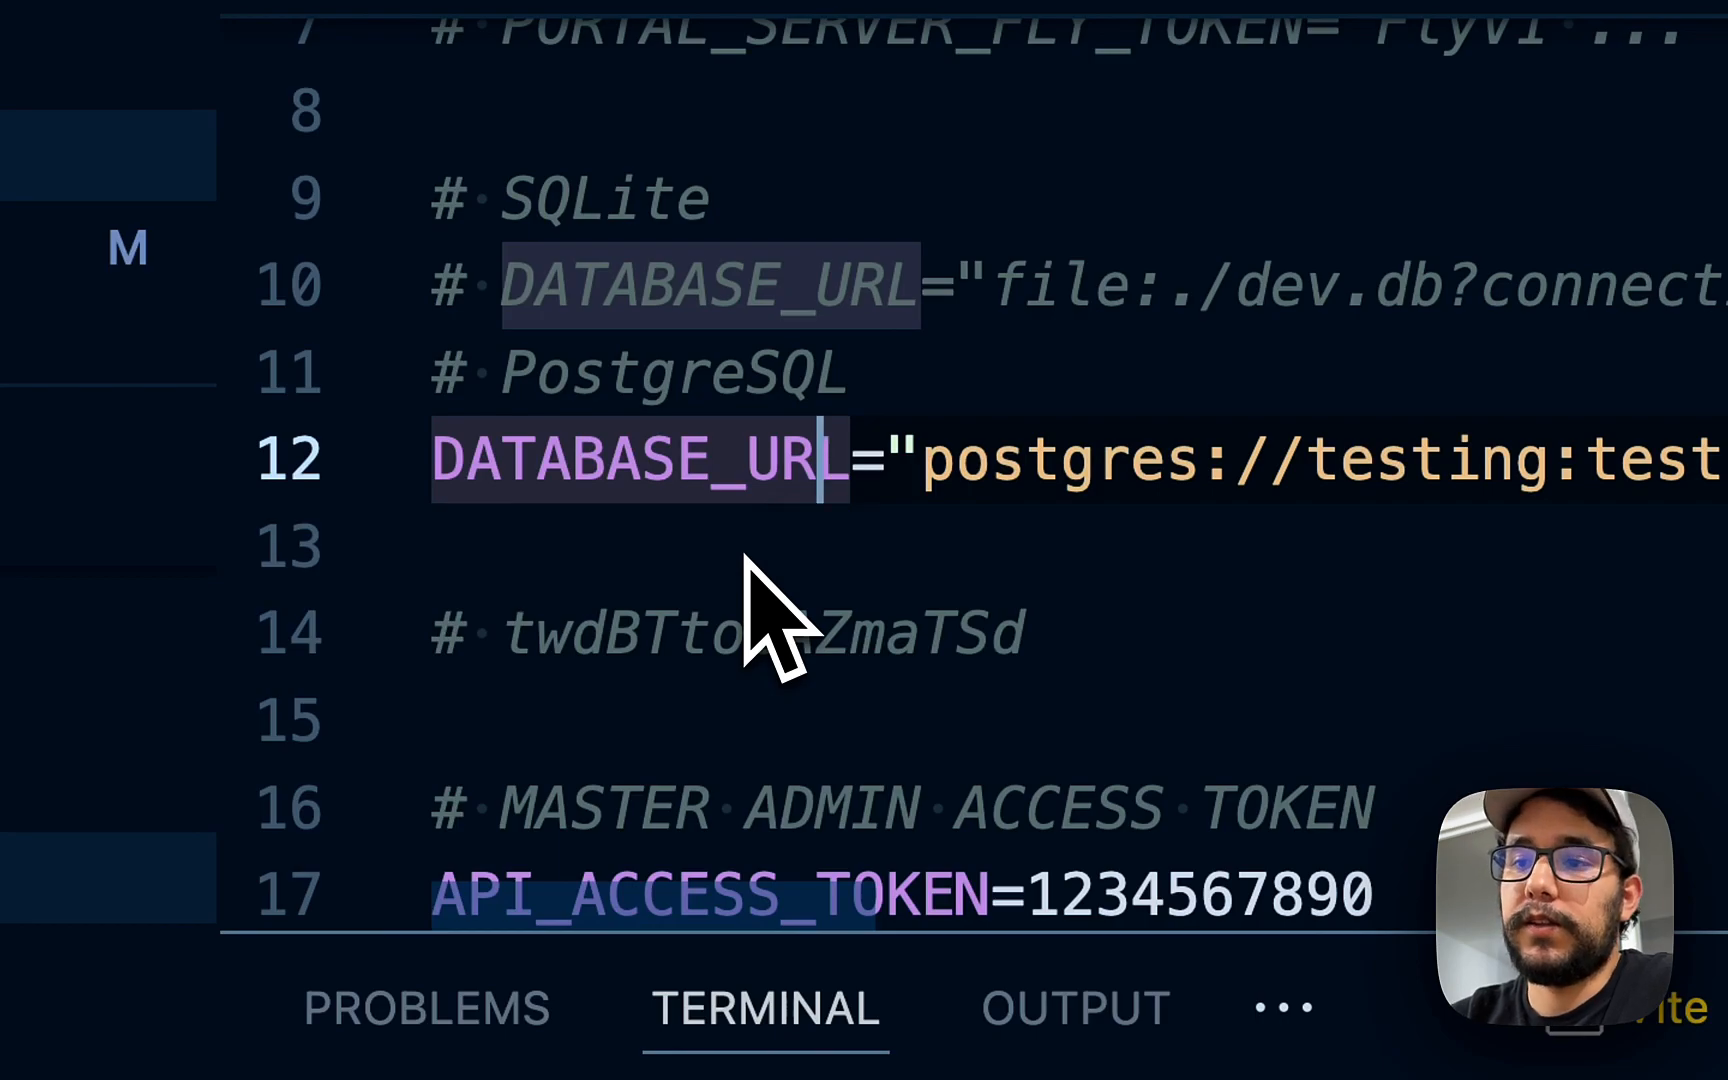
key("super+slash")
key("Down")
key("Left")
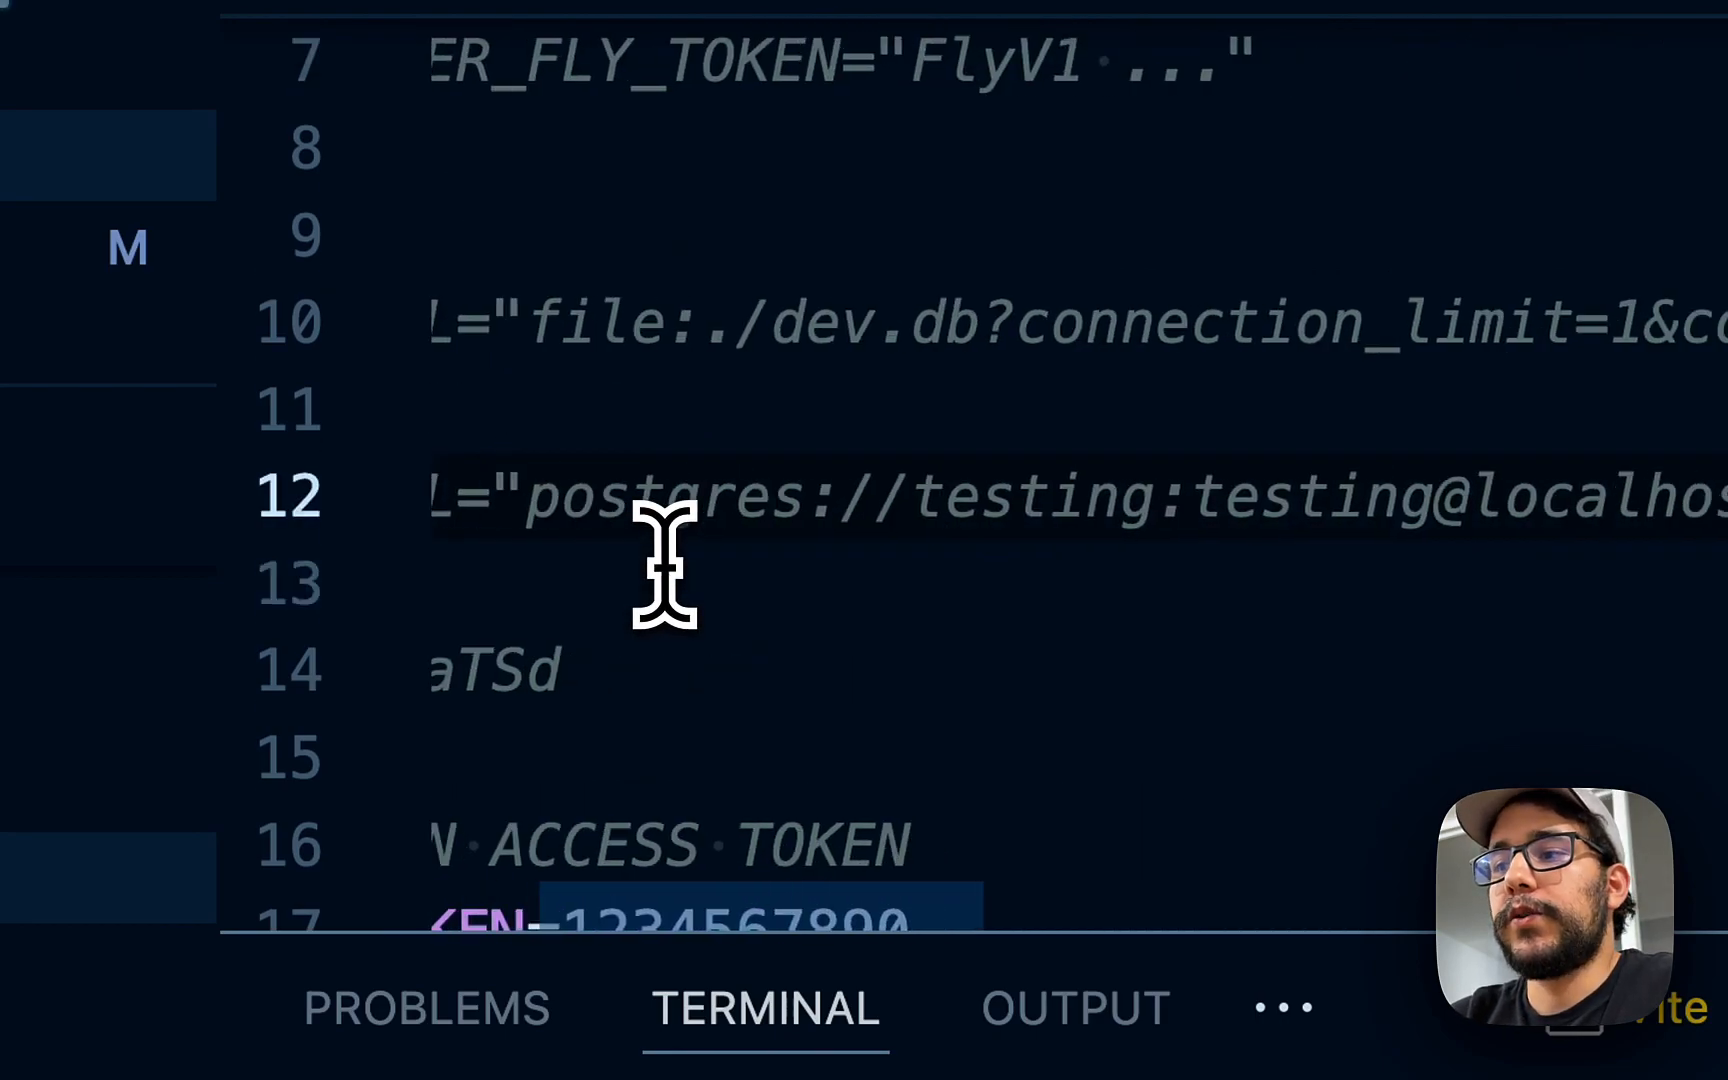
key("shift+super+Left")
key("shift+Right")
key("shift+Right")
key("Down")
key("super+v")
key("Up")
key("Return")
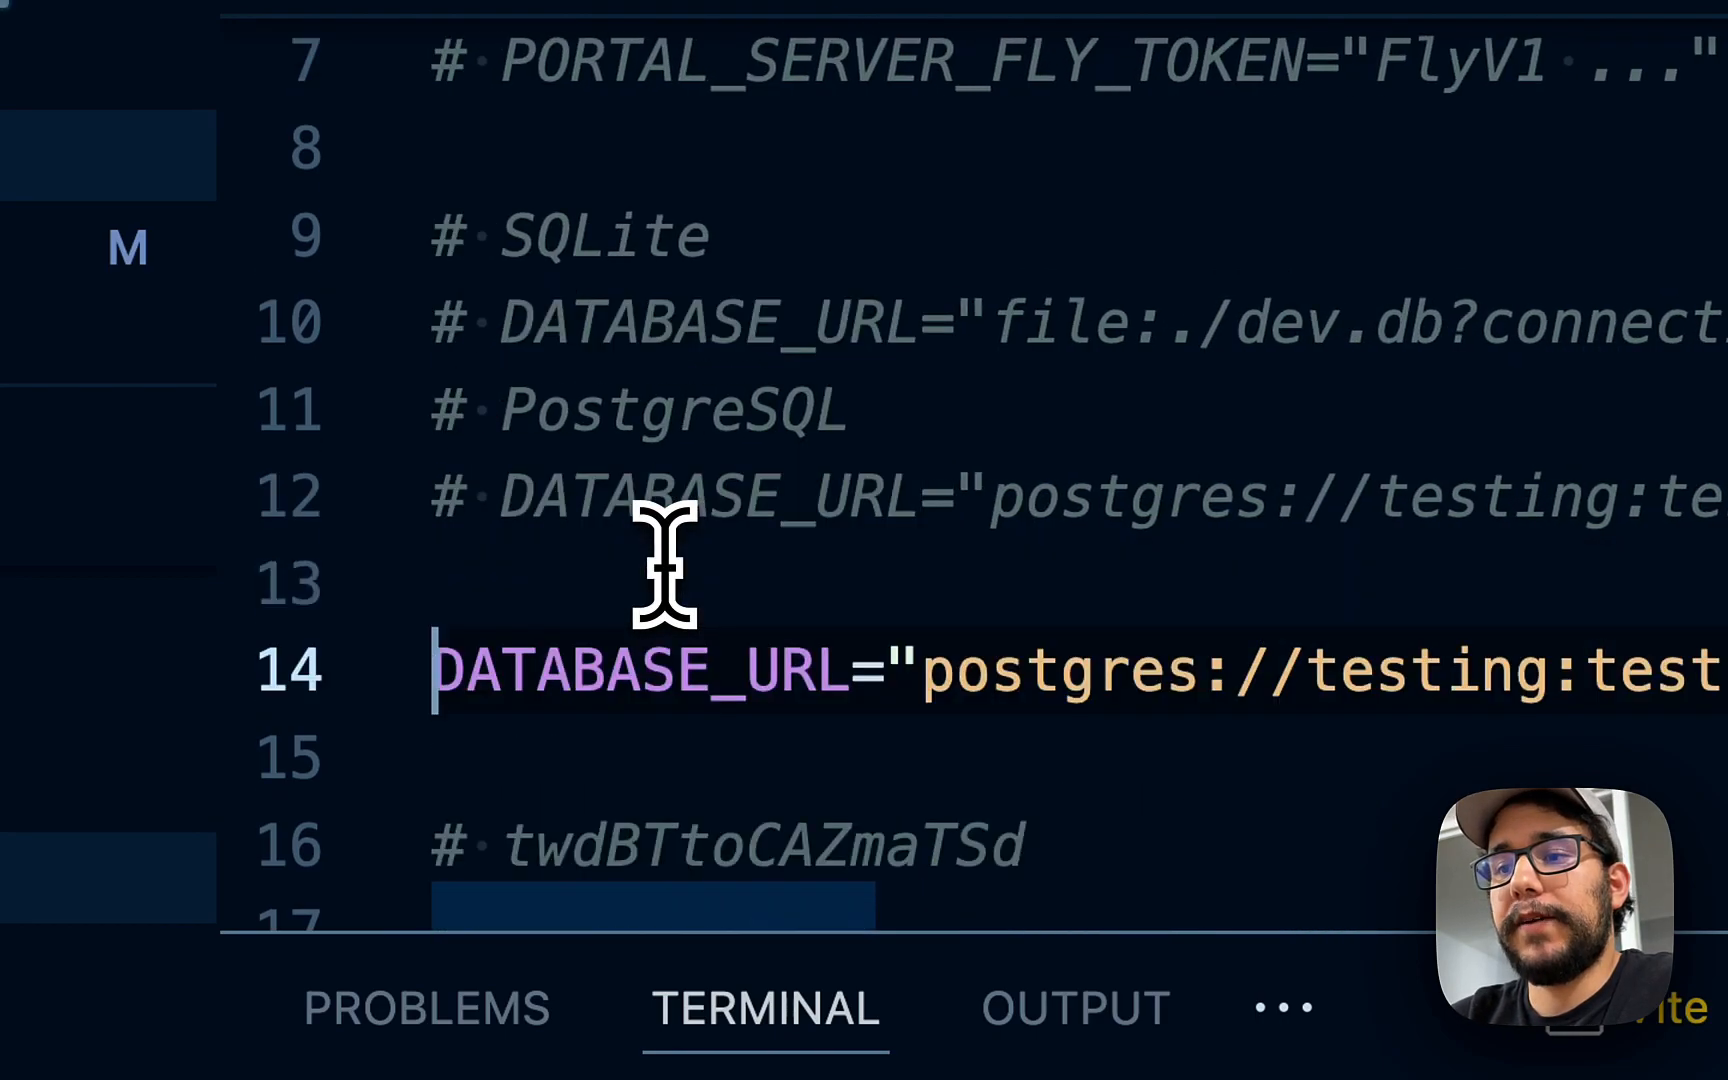
scroll(690, 585, "down", 1)
left_click(970, 571)
- Replace the new DATABASE_URL value with Supabase's direct connection string, pooling off
key("super+Tab")
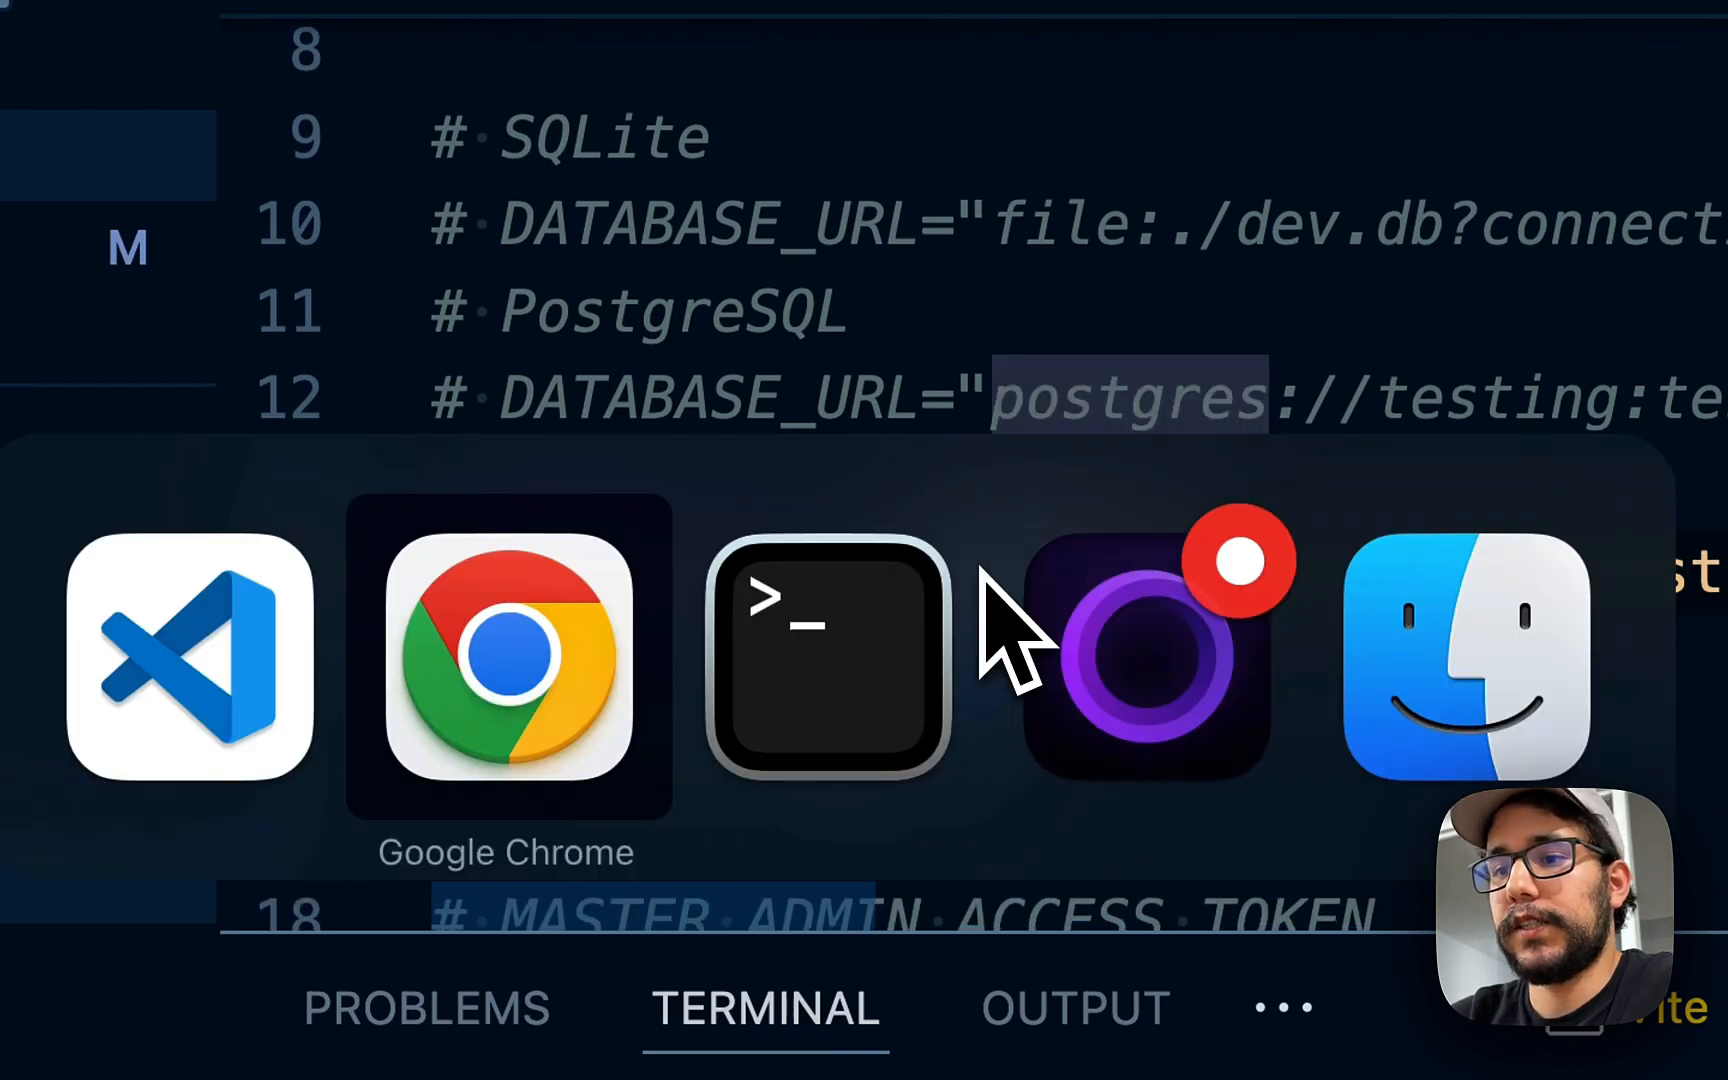
left_click(60, 985)
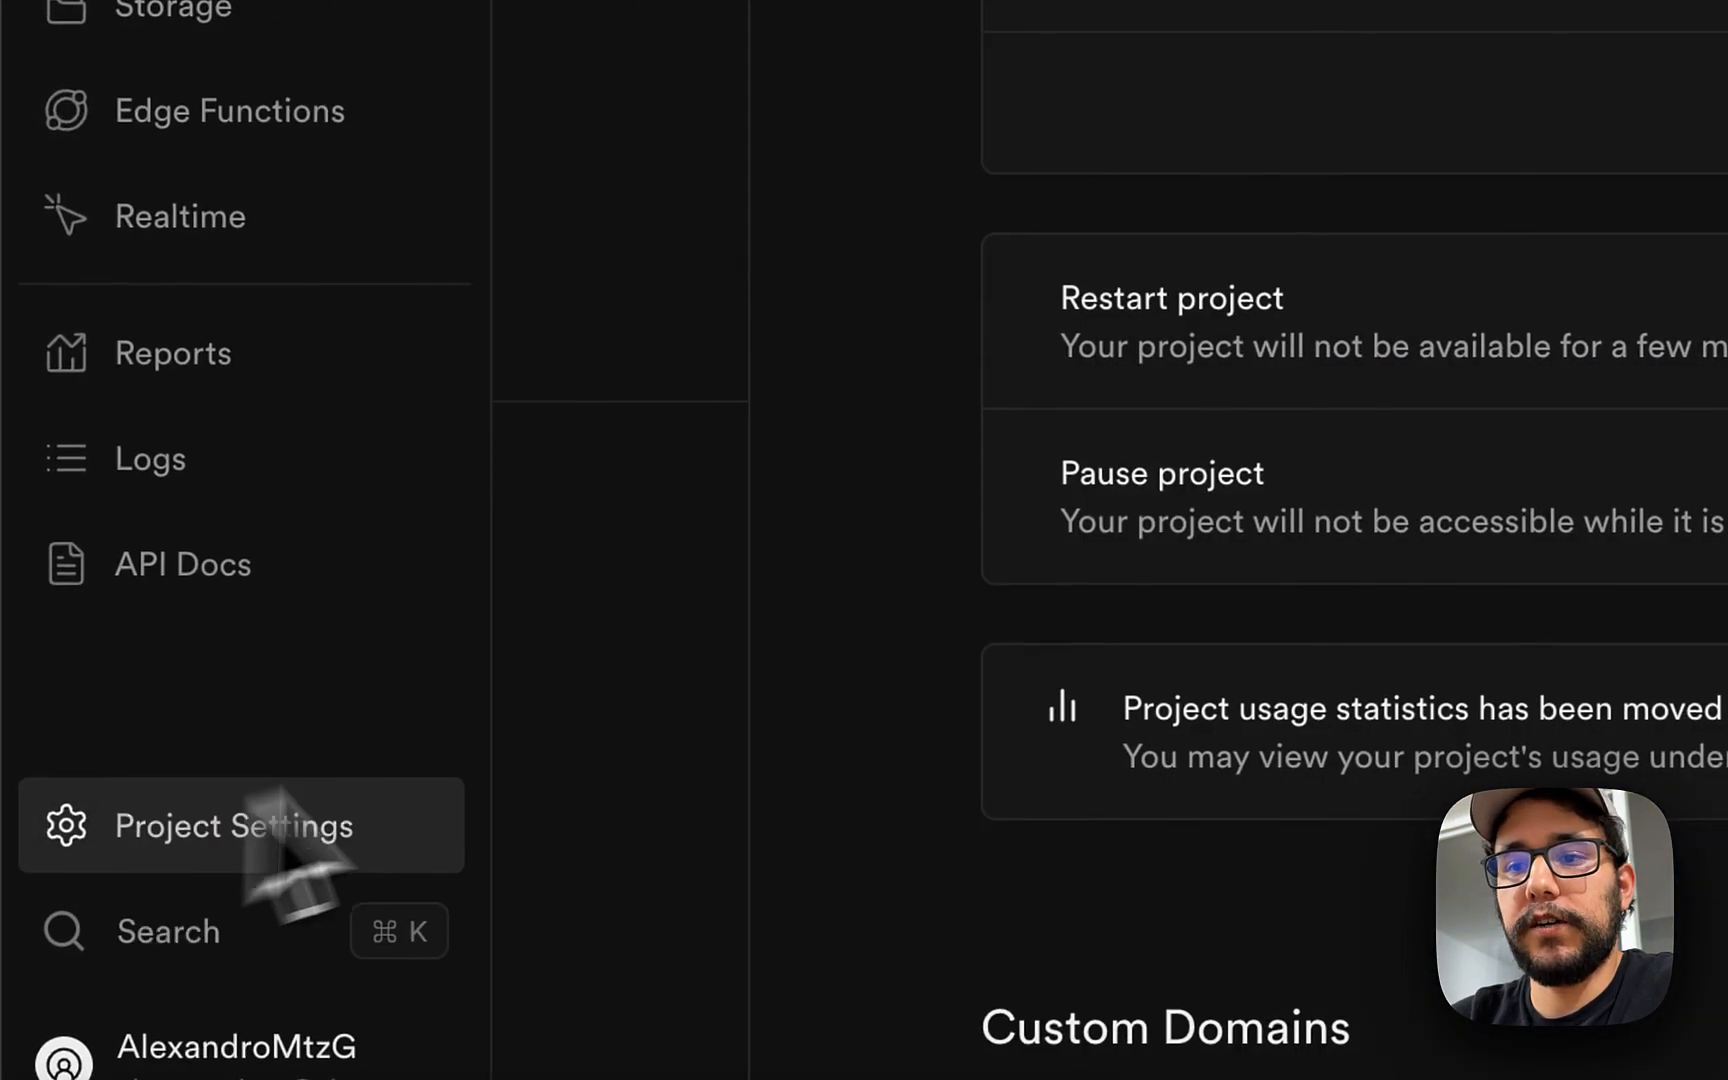
left_click(360, 900)
left_click(355, 838)
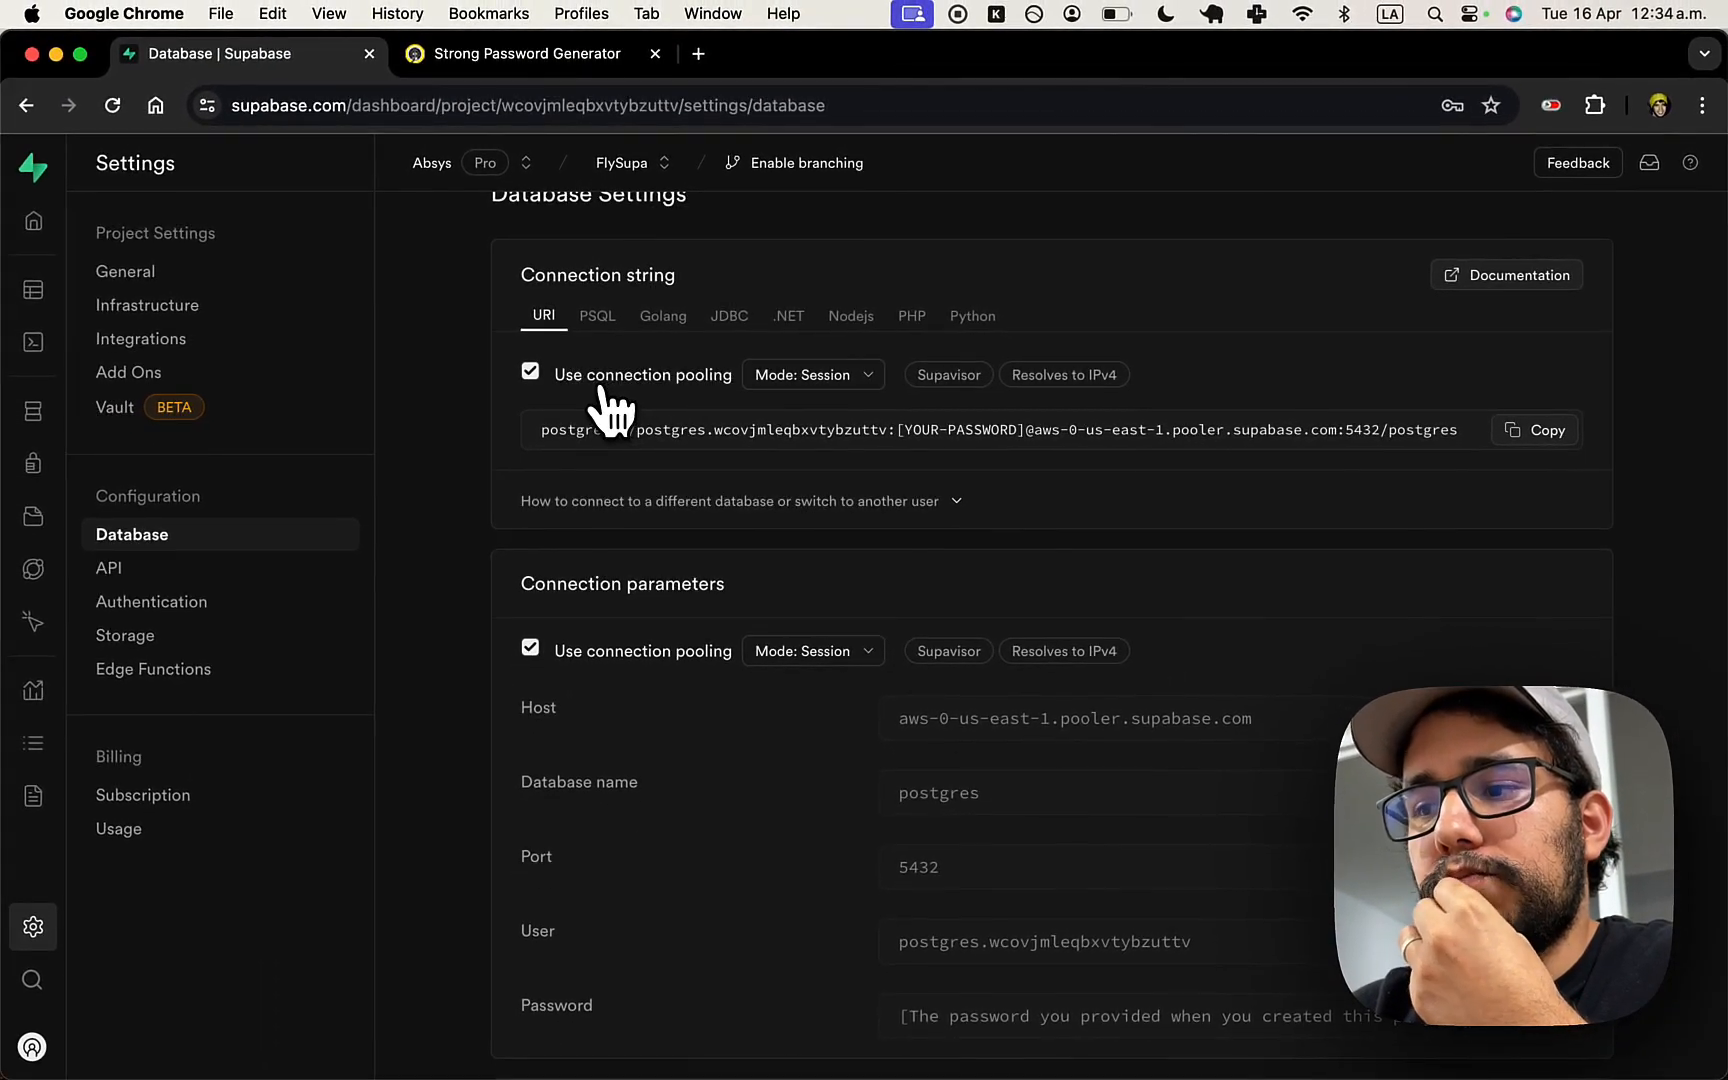
left_click(600, 390)
scroll(610, 420, "down", 1)
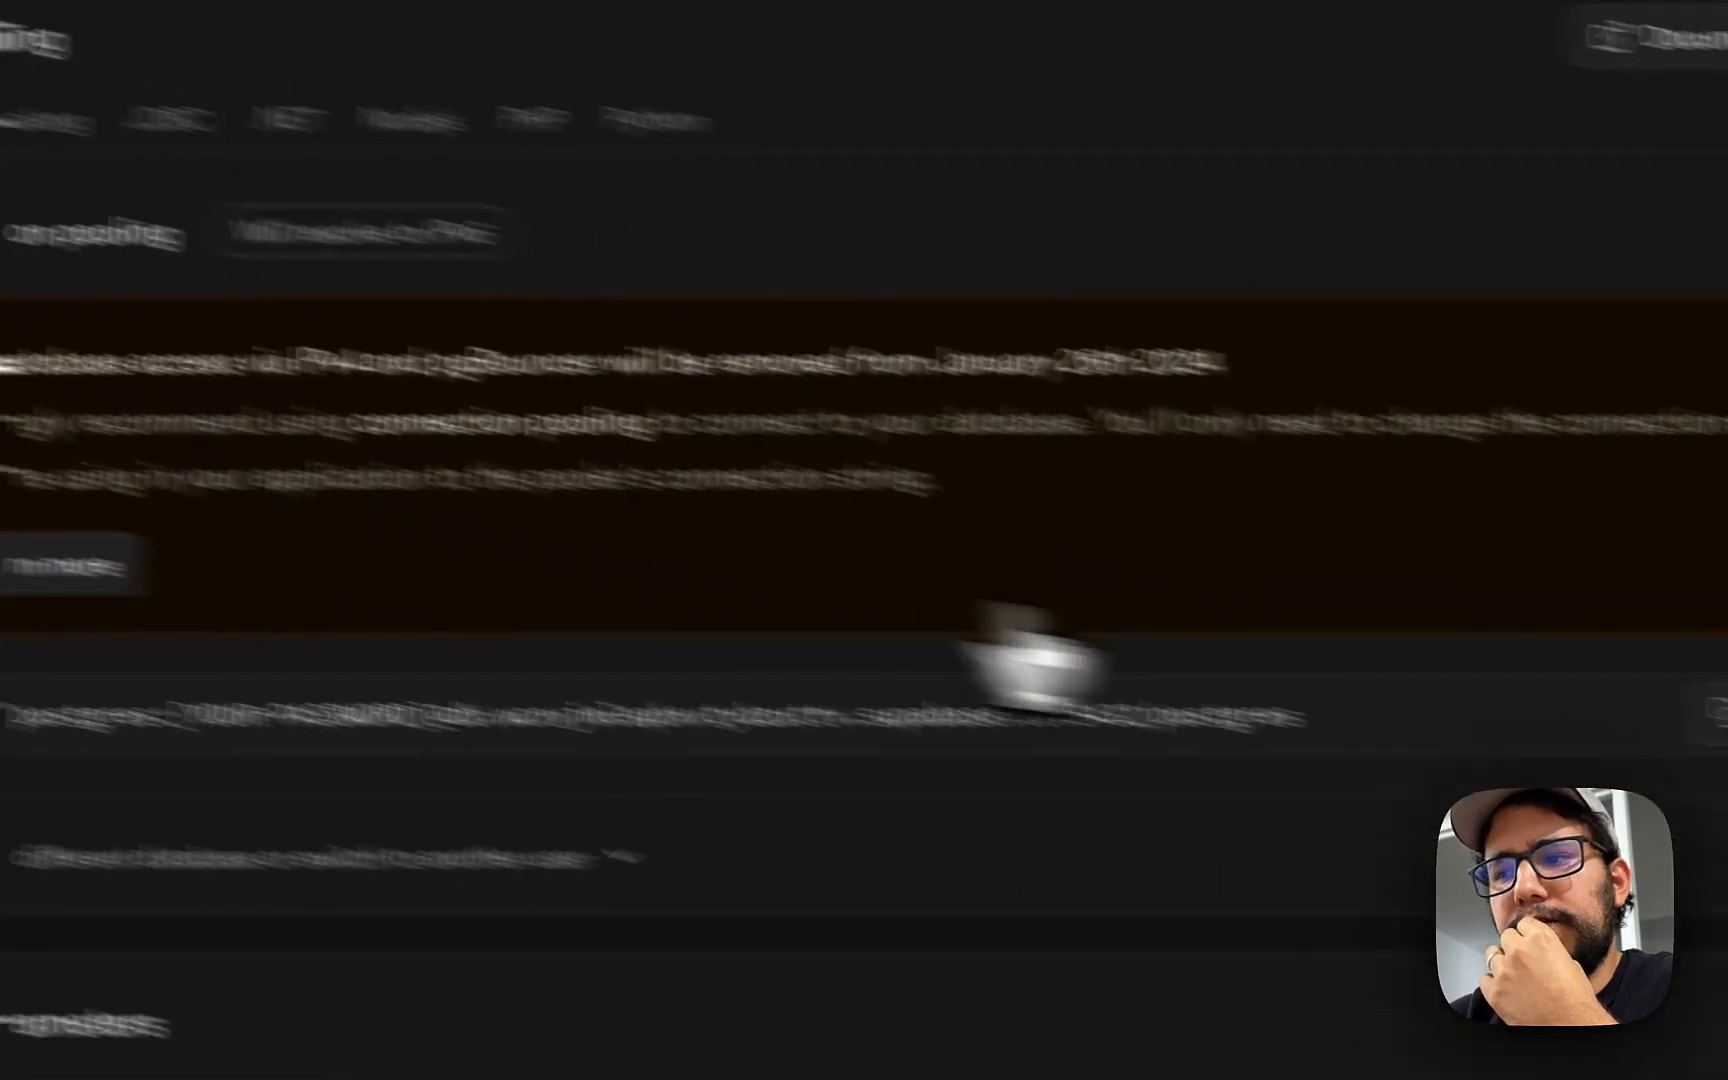
left_click(1710, 712)
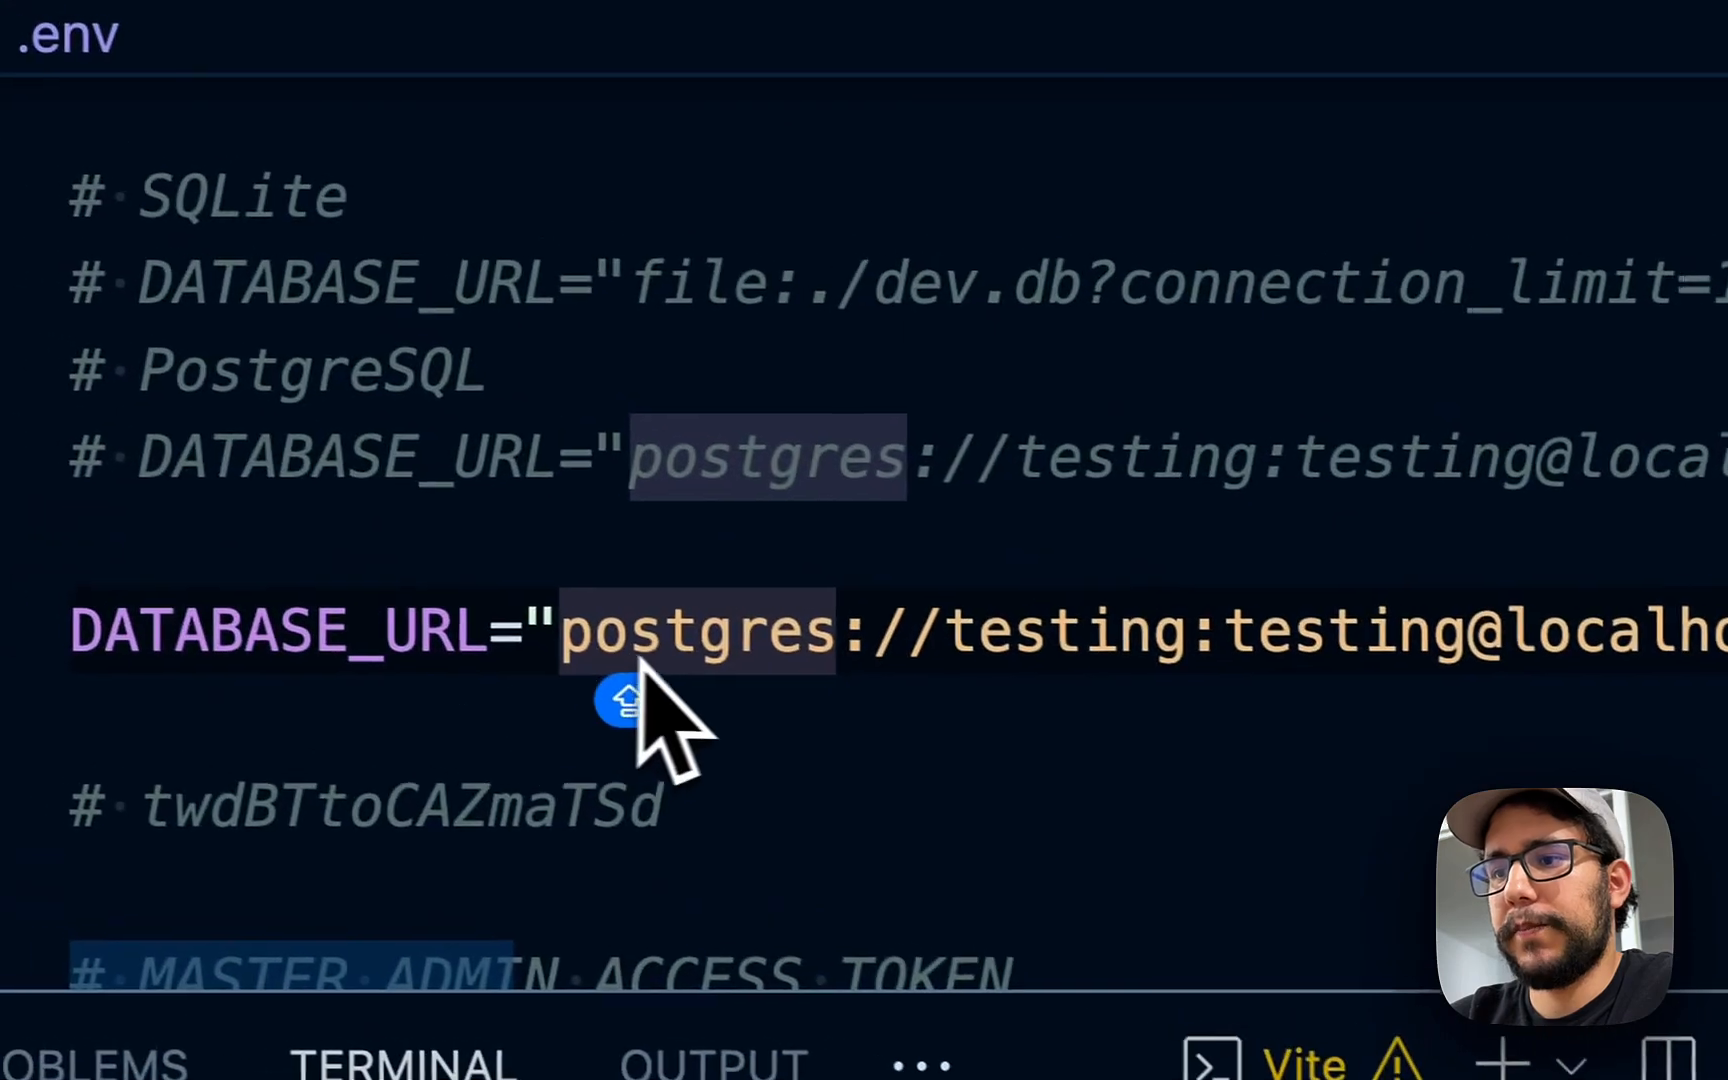
left_click(491, 577)
key("ctrl+shift+super+Right")
key("super+v")
key("super+Left")
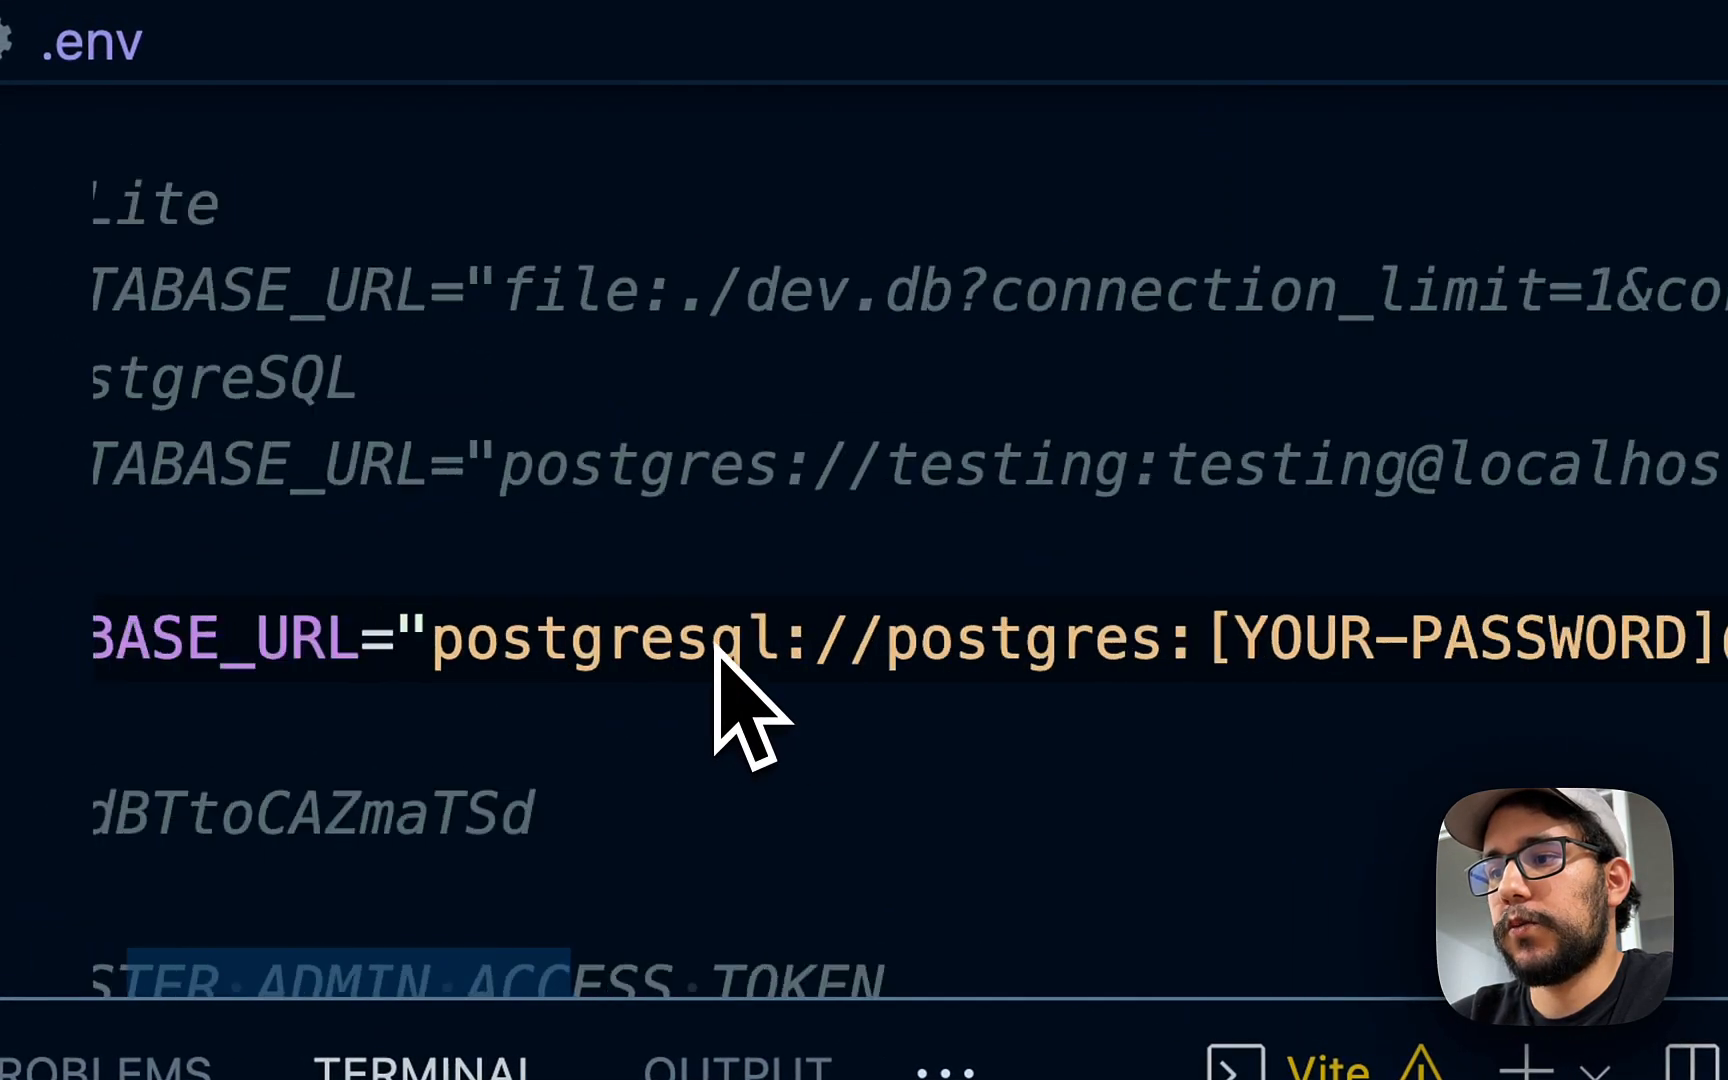
- Replace the [YOUR-PASSWORD] placeholder with the saved database password
scroll(675, 578, "down", 1)
double_click(562, 690)
scroll(860, 640, "right", 2)
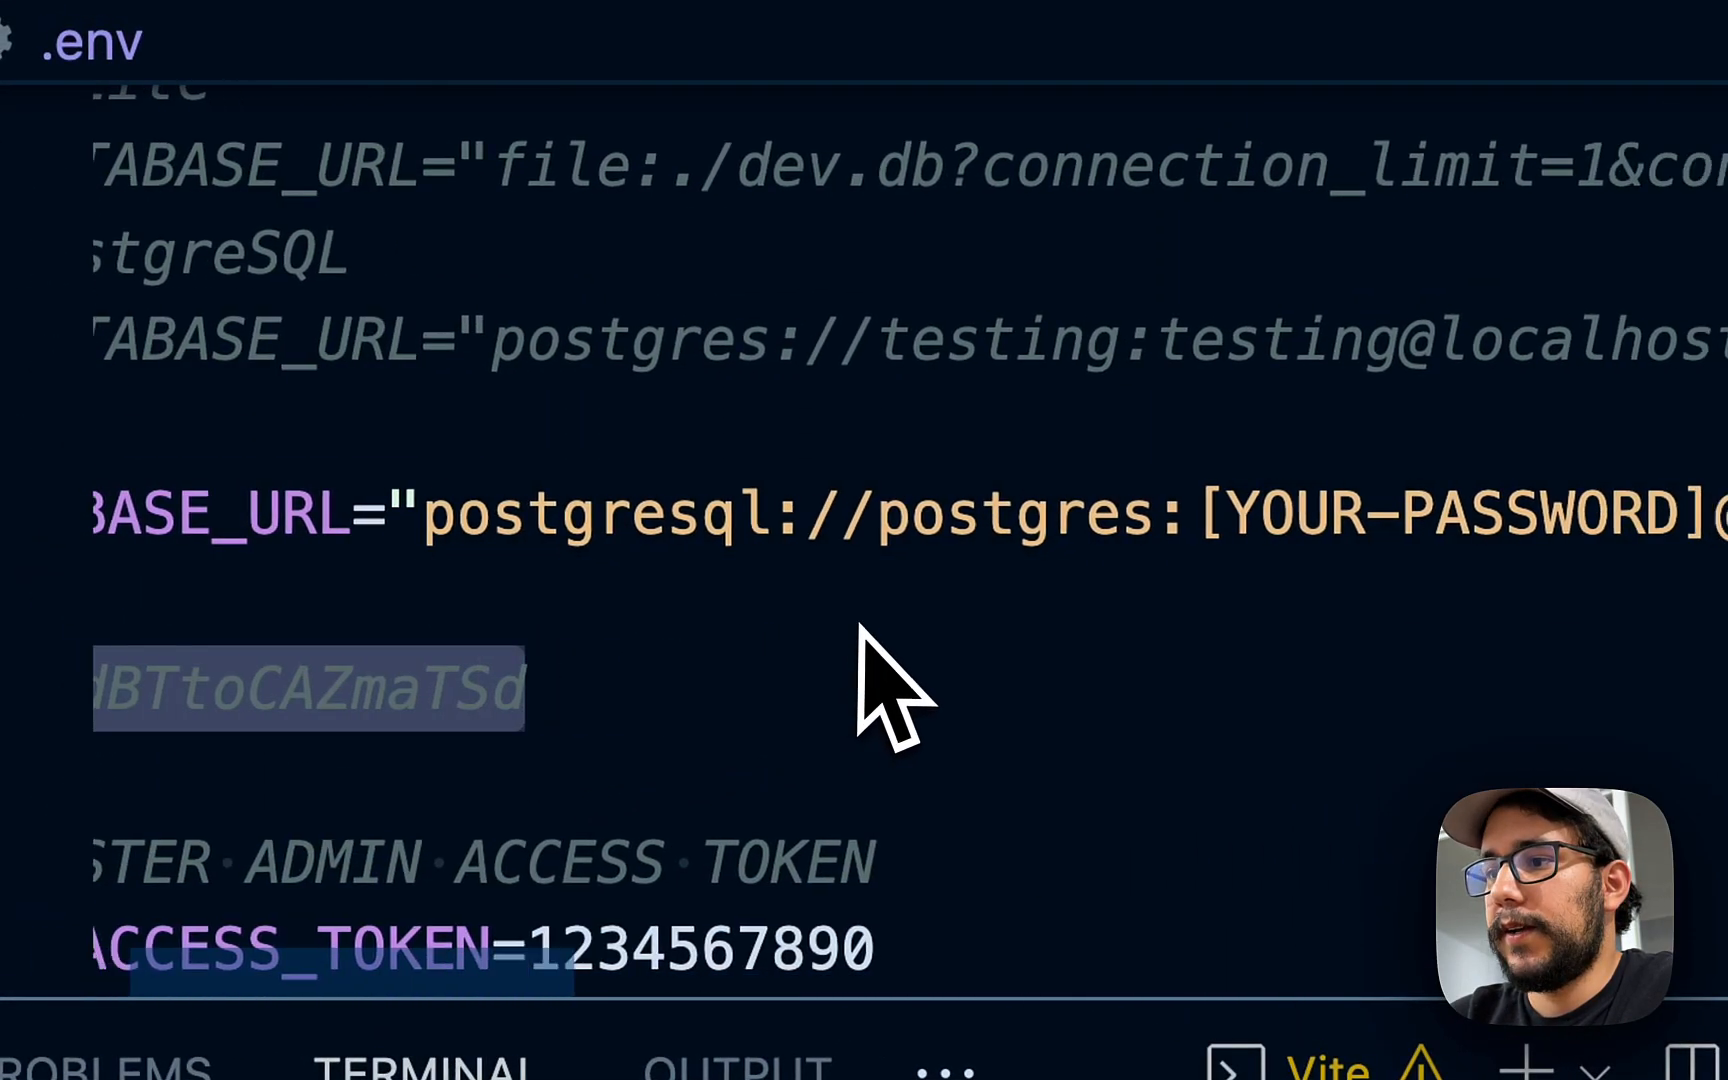
double_click(1411, 505)
key("Right")
key("Right")
key("shift+Left")
key("ctrl+shift+super+Right")
key("super+v")
scroll(880, 350, "left", 3)
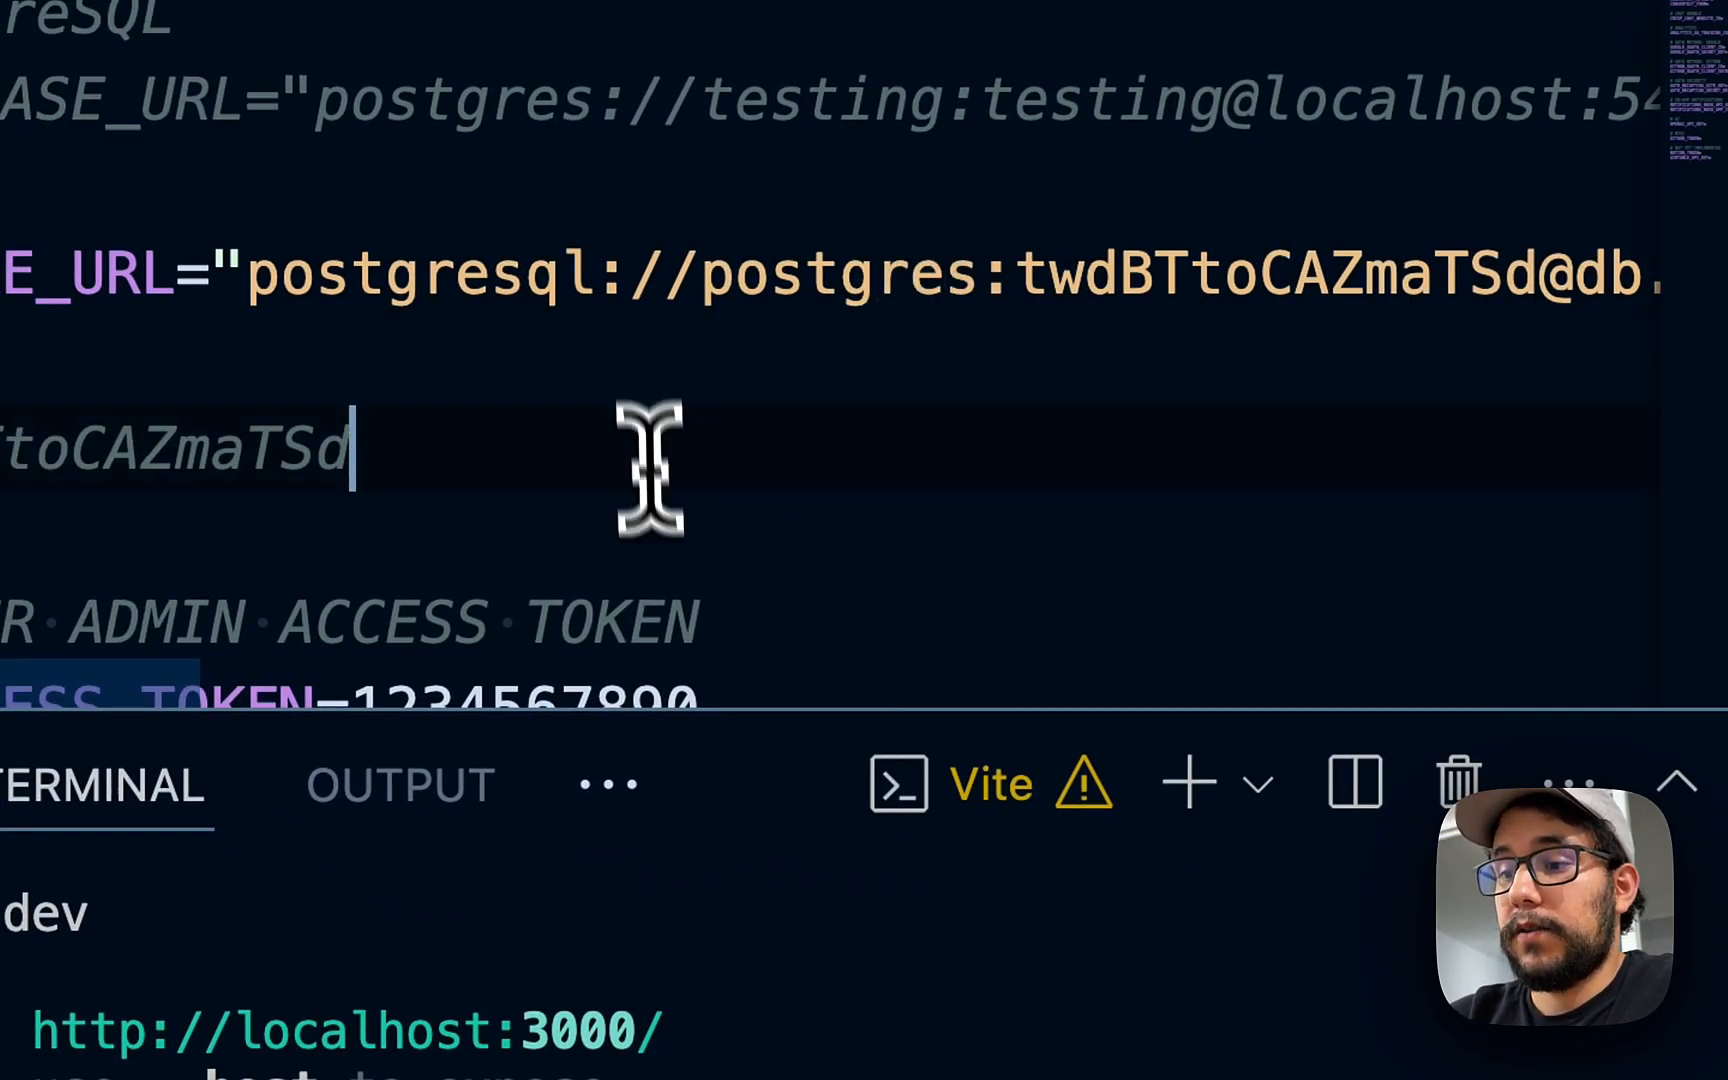
- Enter npx prisma db push in the terminal
left_click(630, 1074)
type("NPX")
key("BackSpace")
key("BackSpace")
key("BackSpace")
type("npx prisma db push")
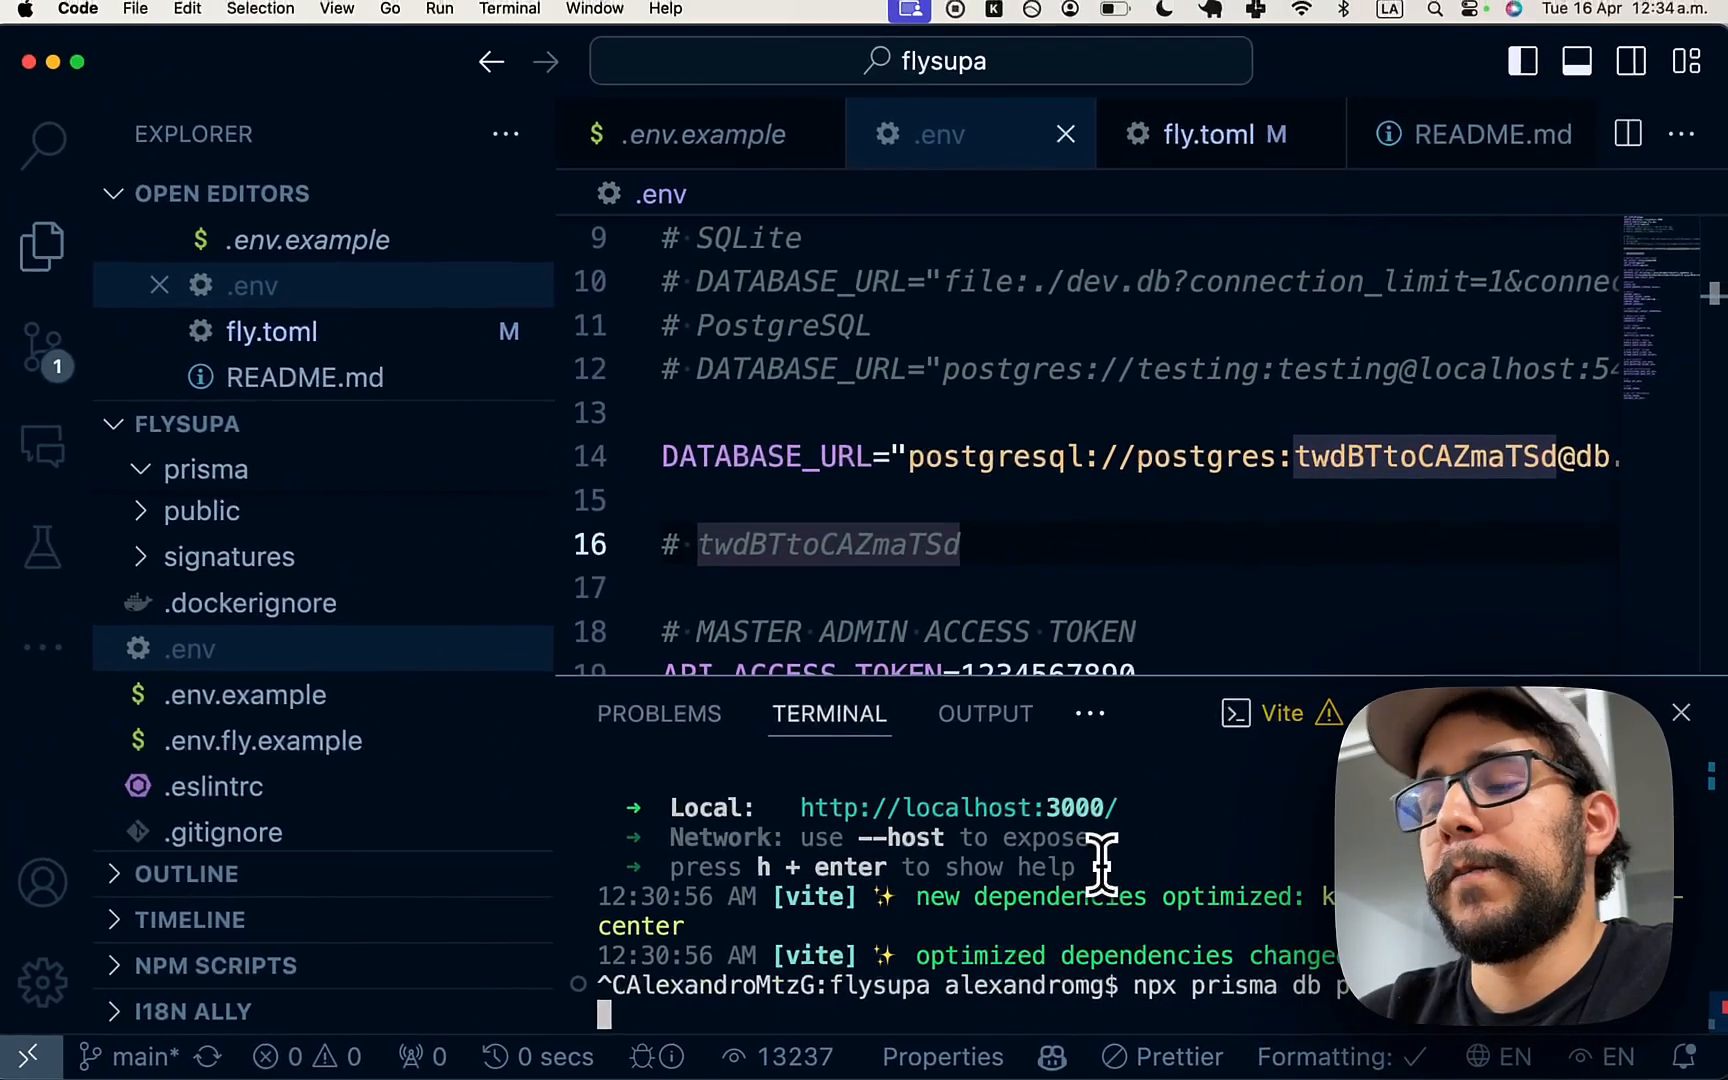
- Run npx prisma db push and browse the newly created Supabase tables
key("Return")
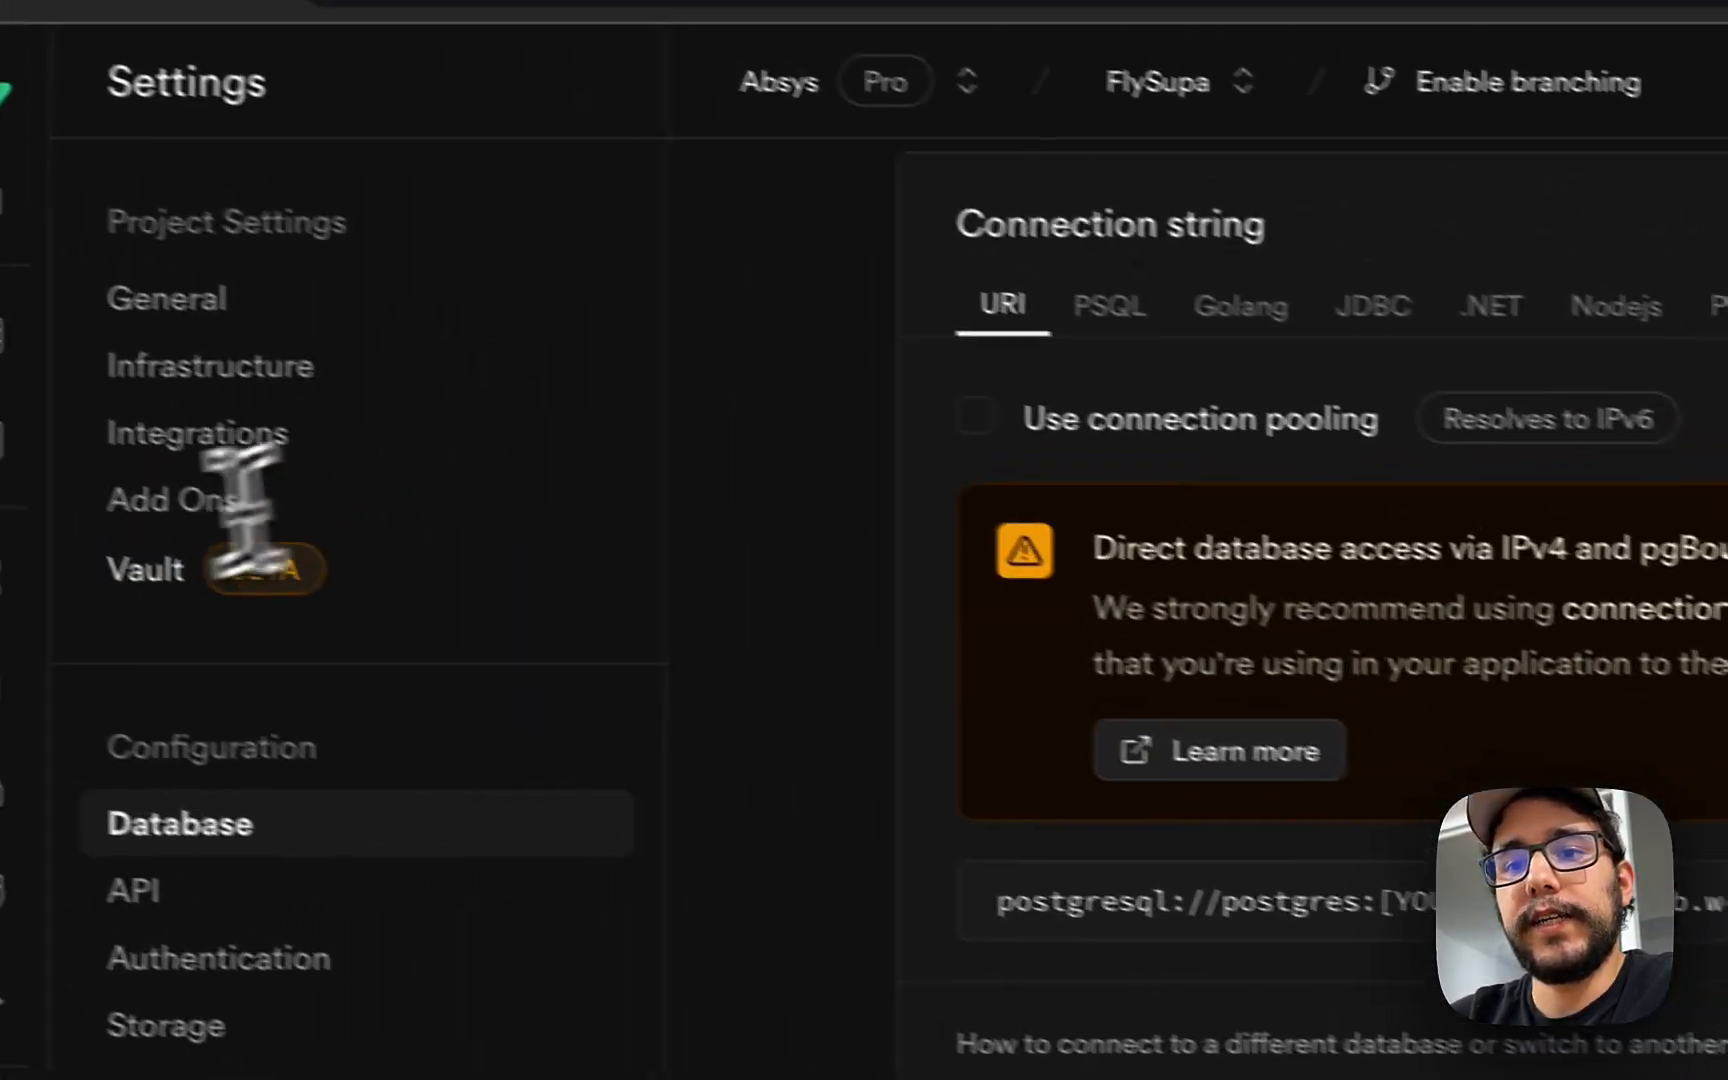
left_click(5, 596)
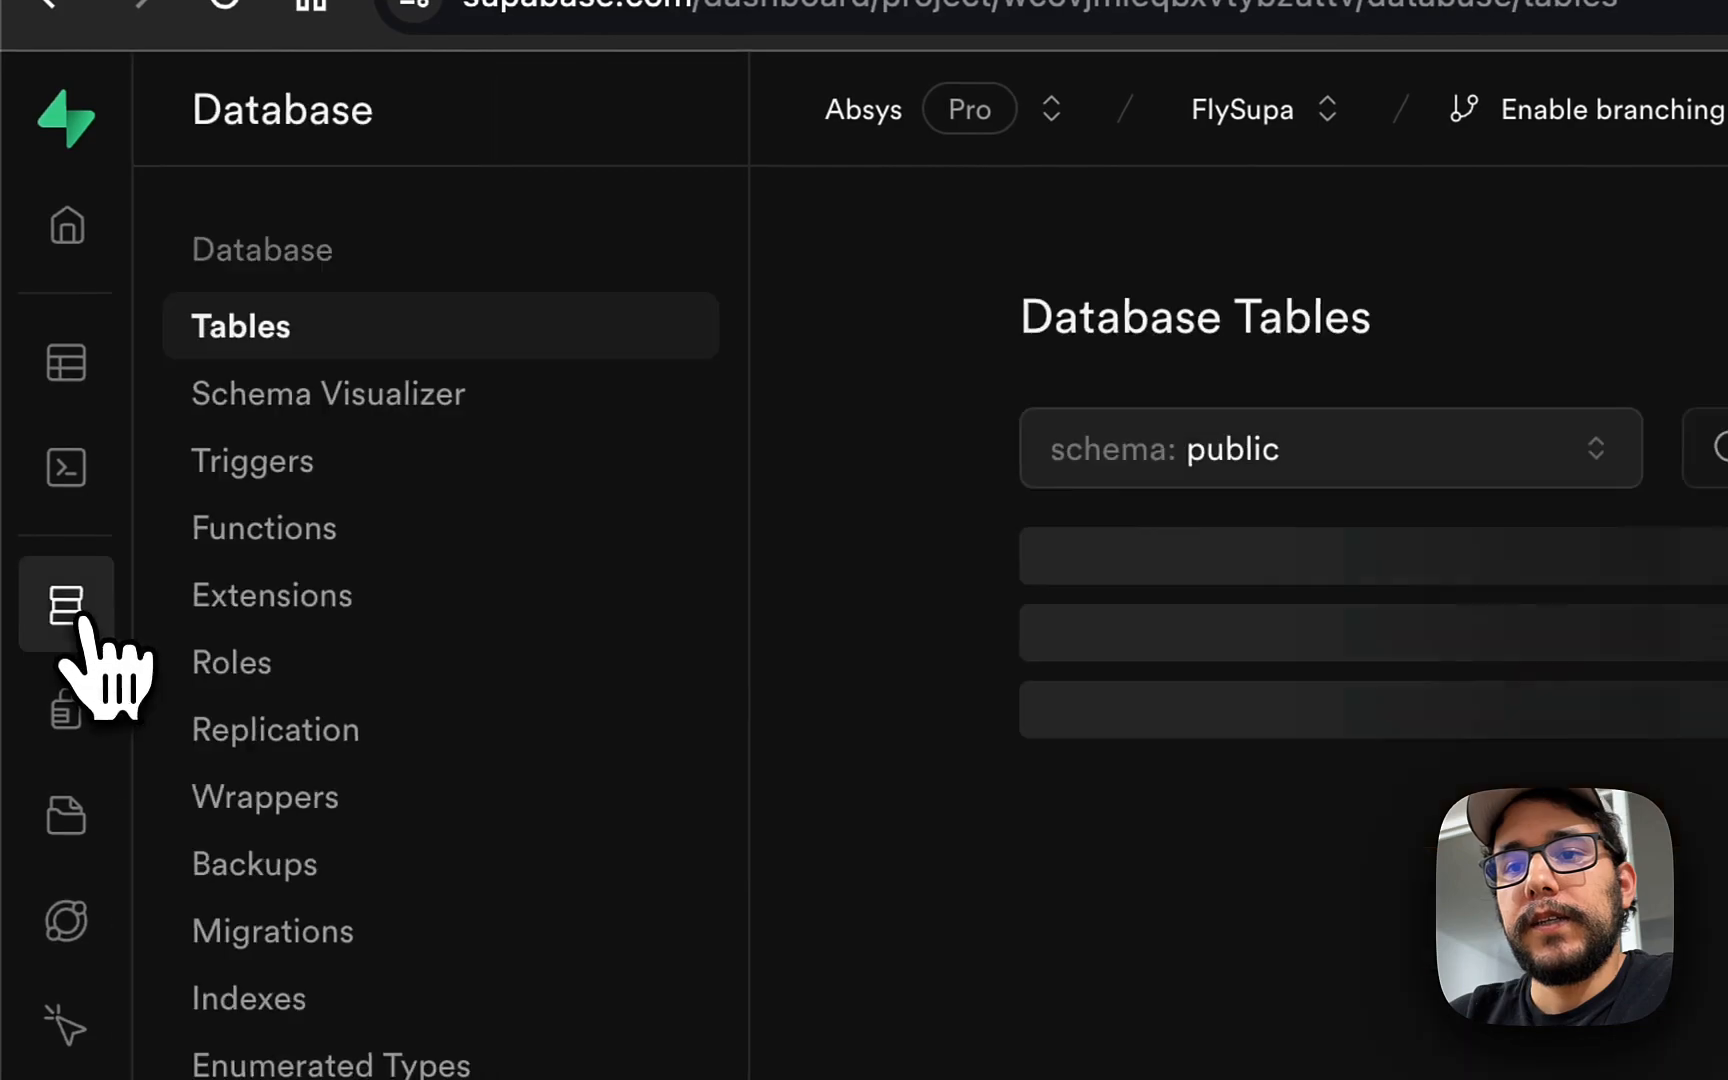
scroll(712, 768, "down", 10)
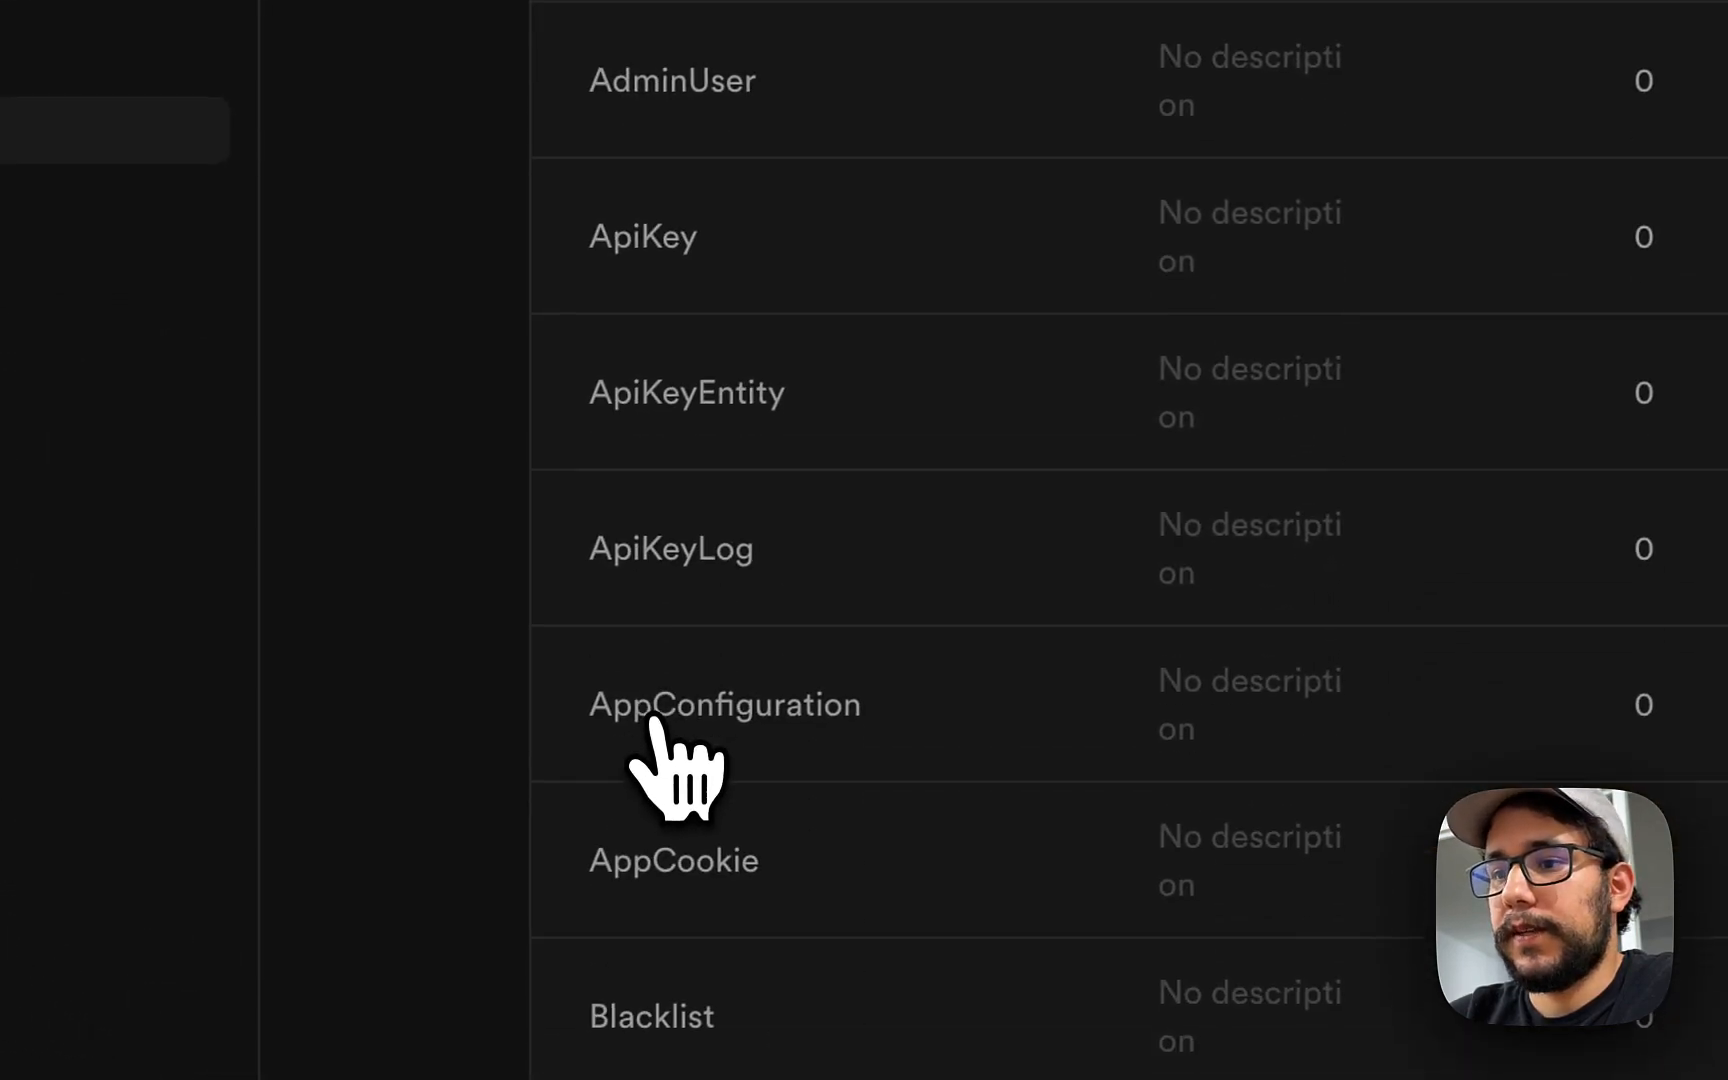
scroll(590, 605, "down", 15)
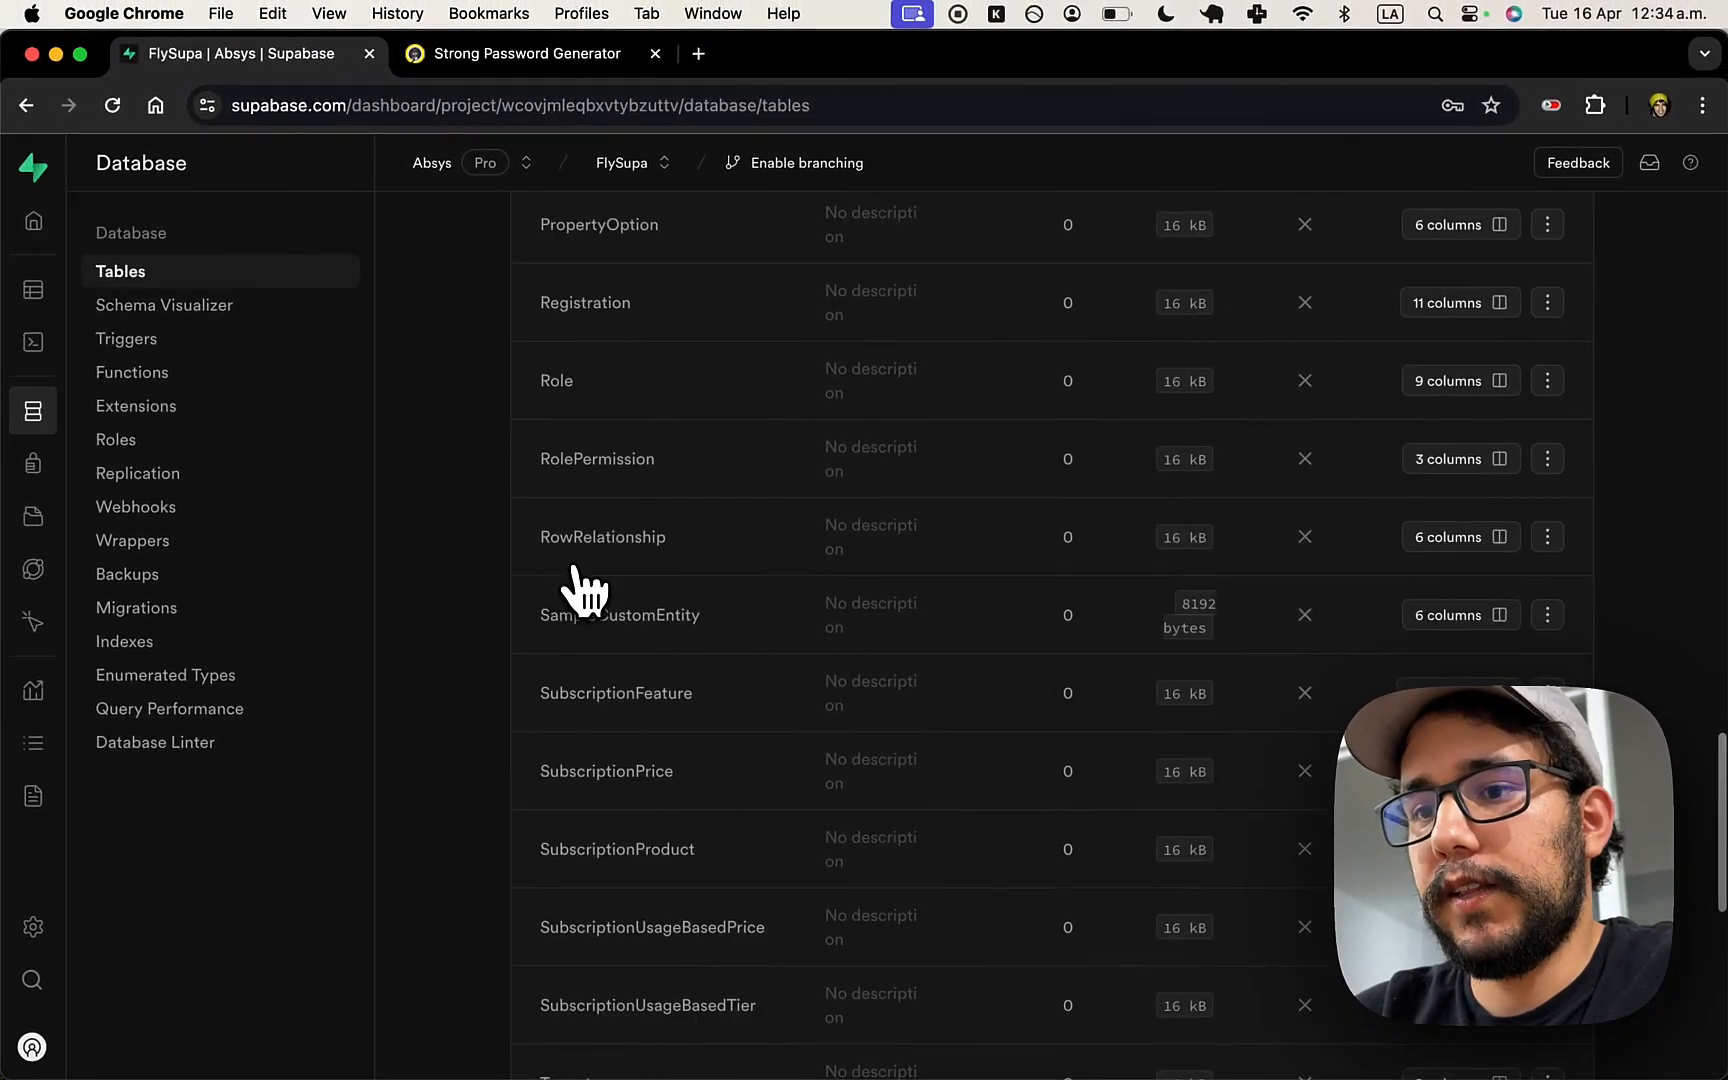
scroll(620, 670, "up", 15)
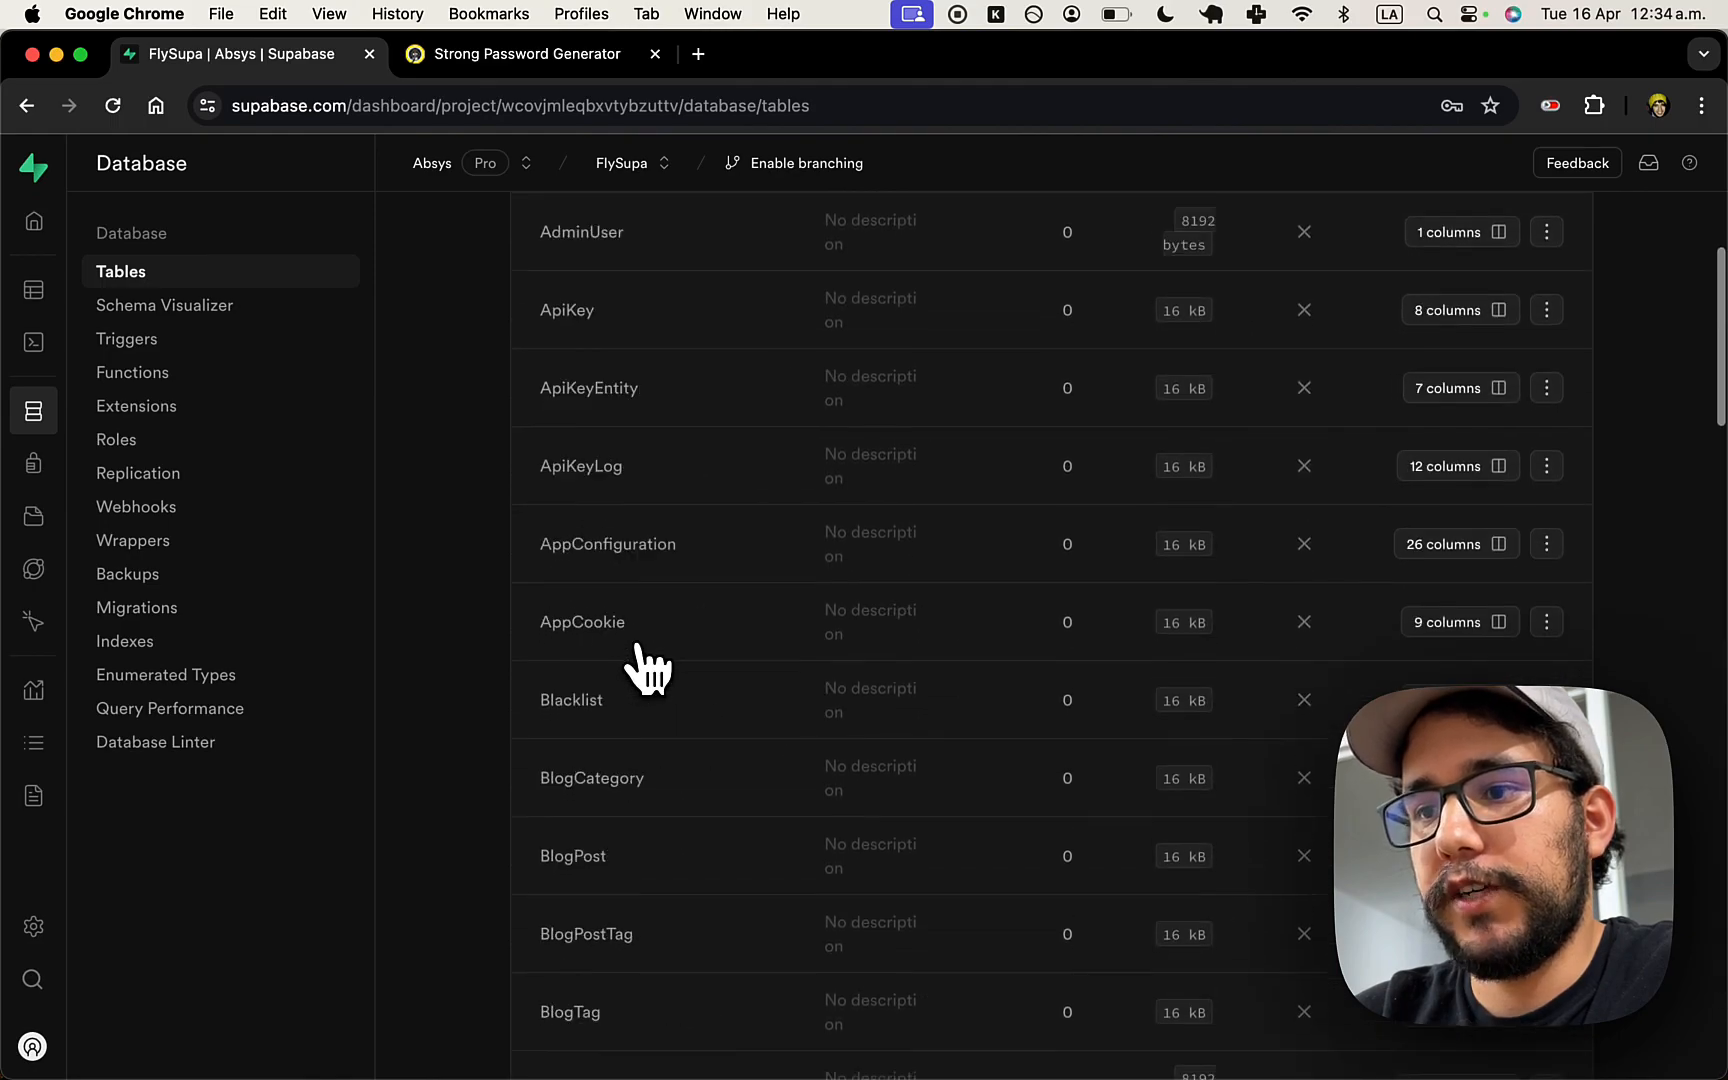
- Run npx prisma db seed, creating the admin user, two tenants and role permissions
key("super+Tab")
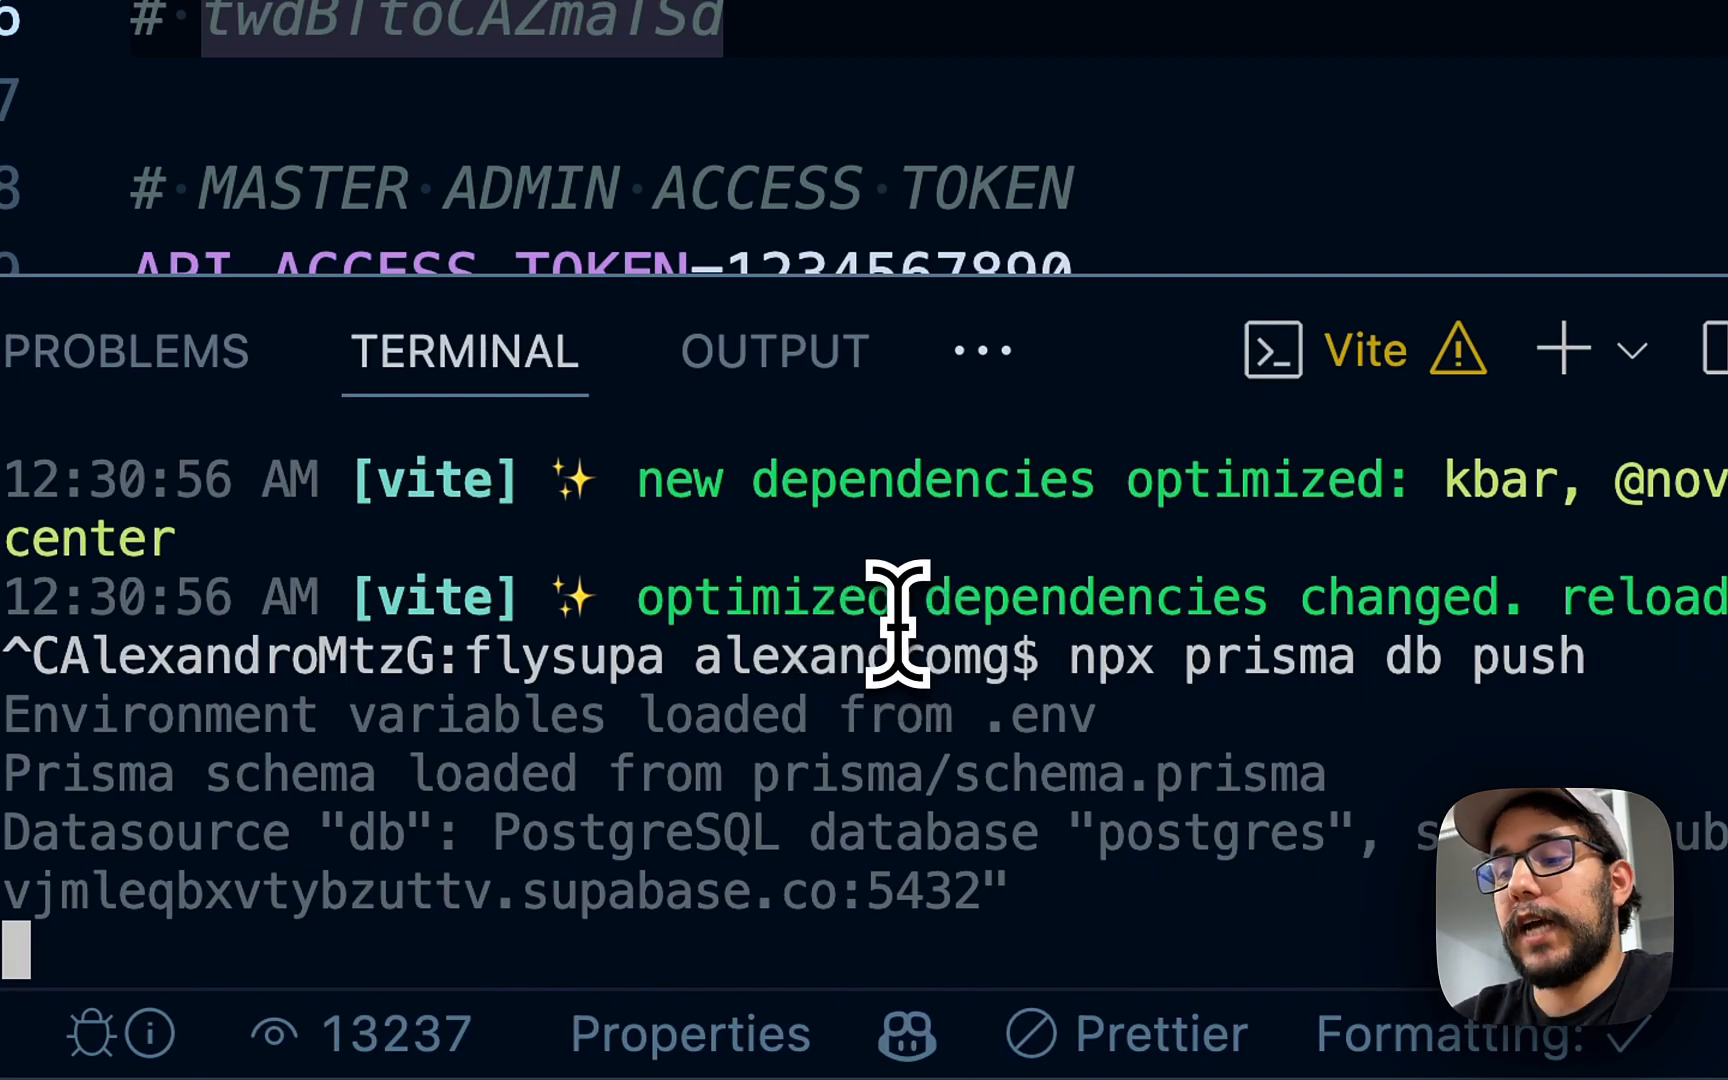
type("x prisma db seed")
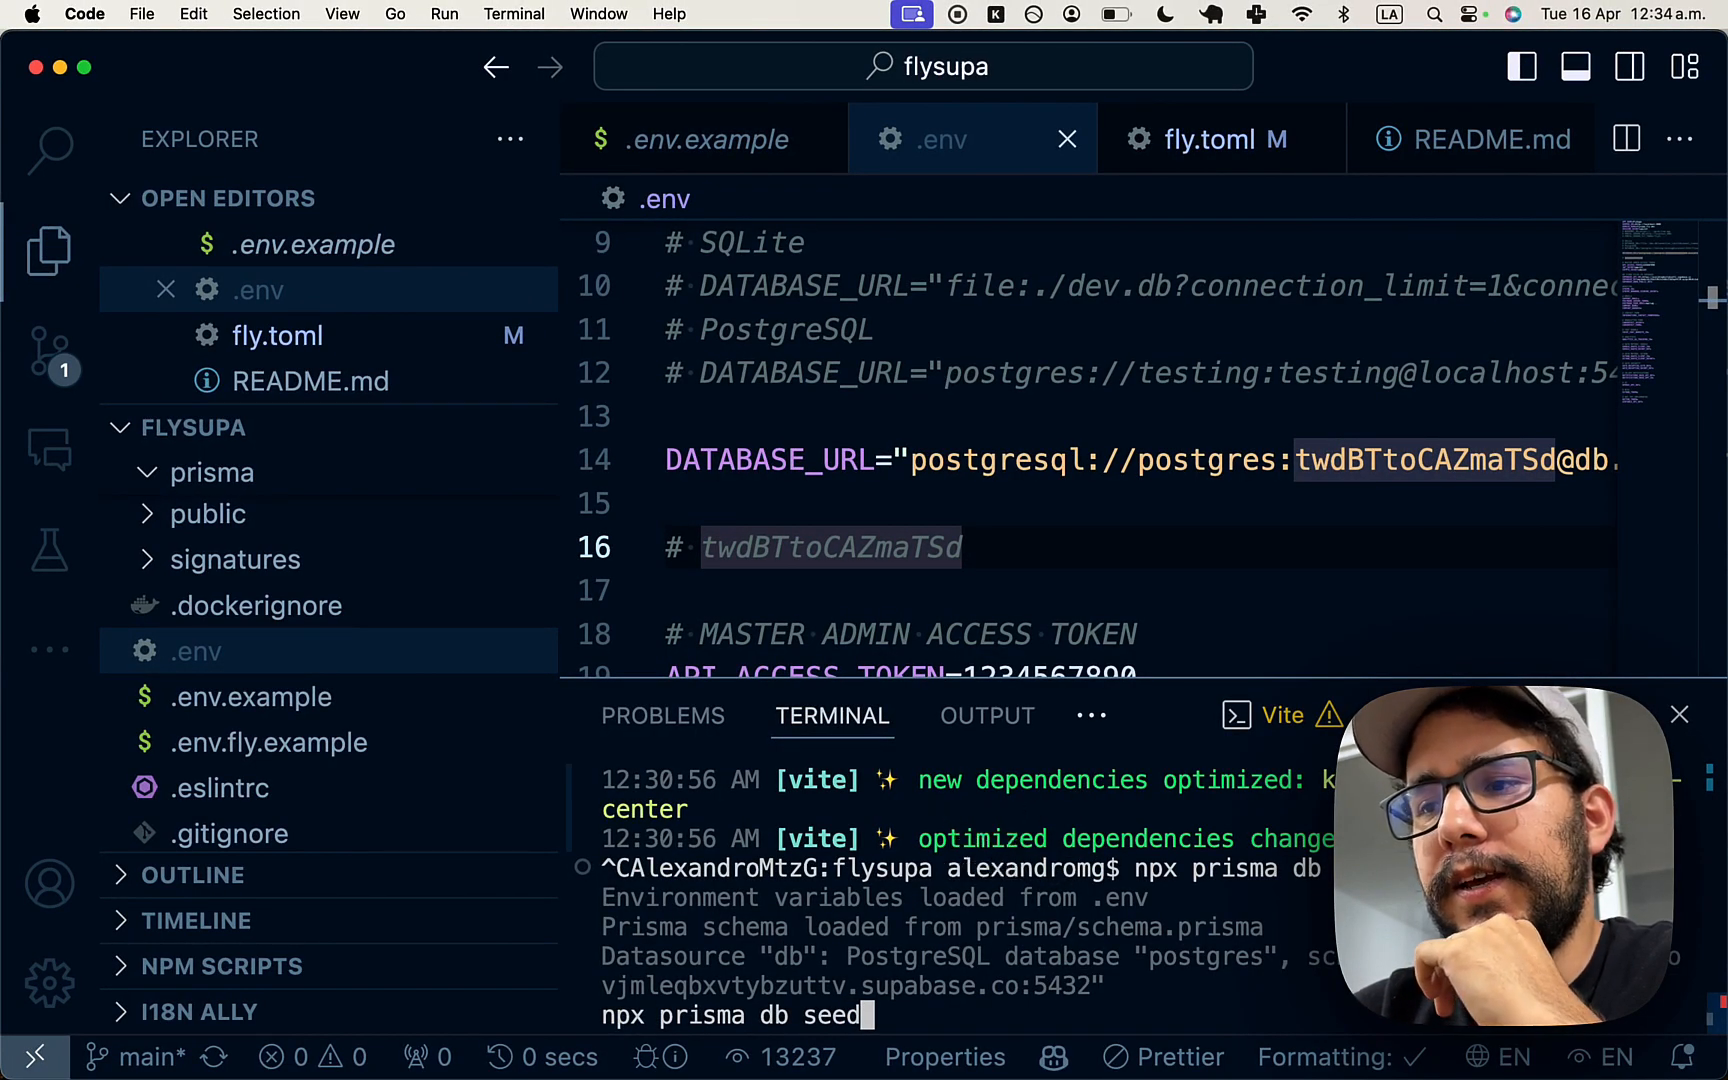
key("Return")
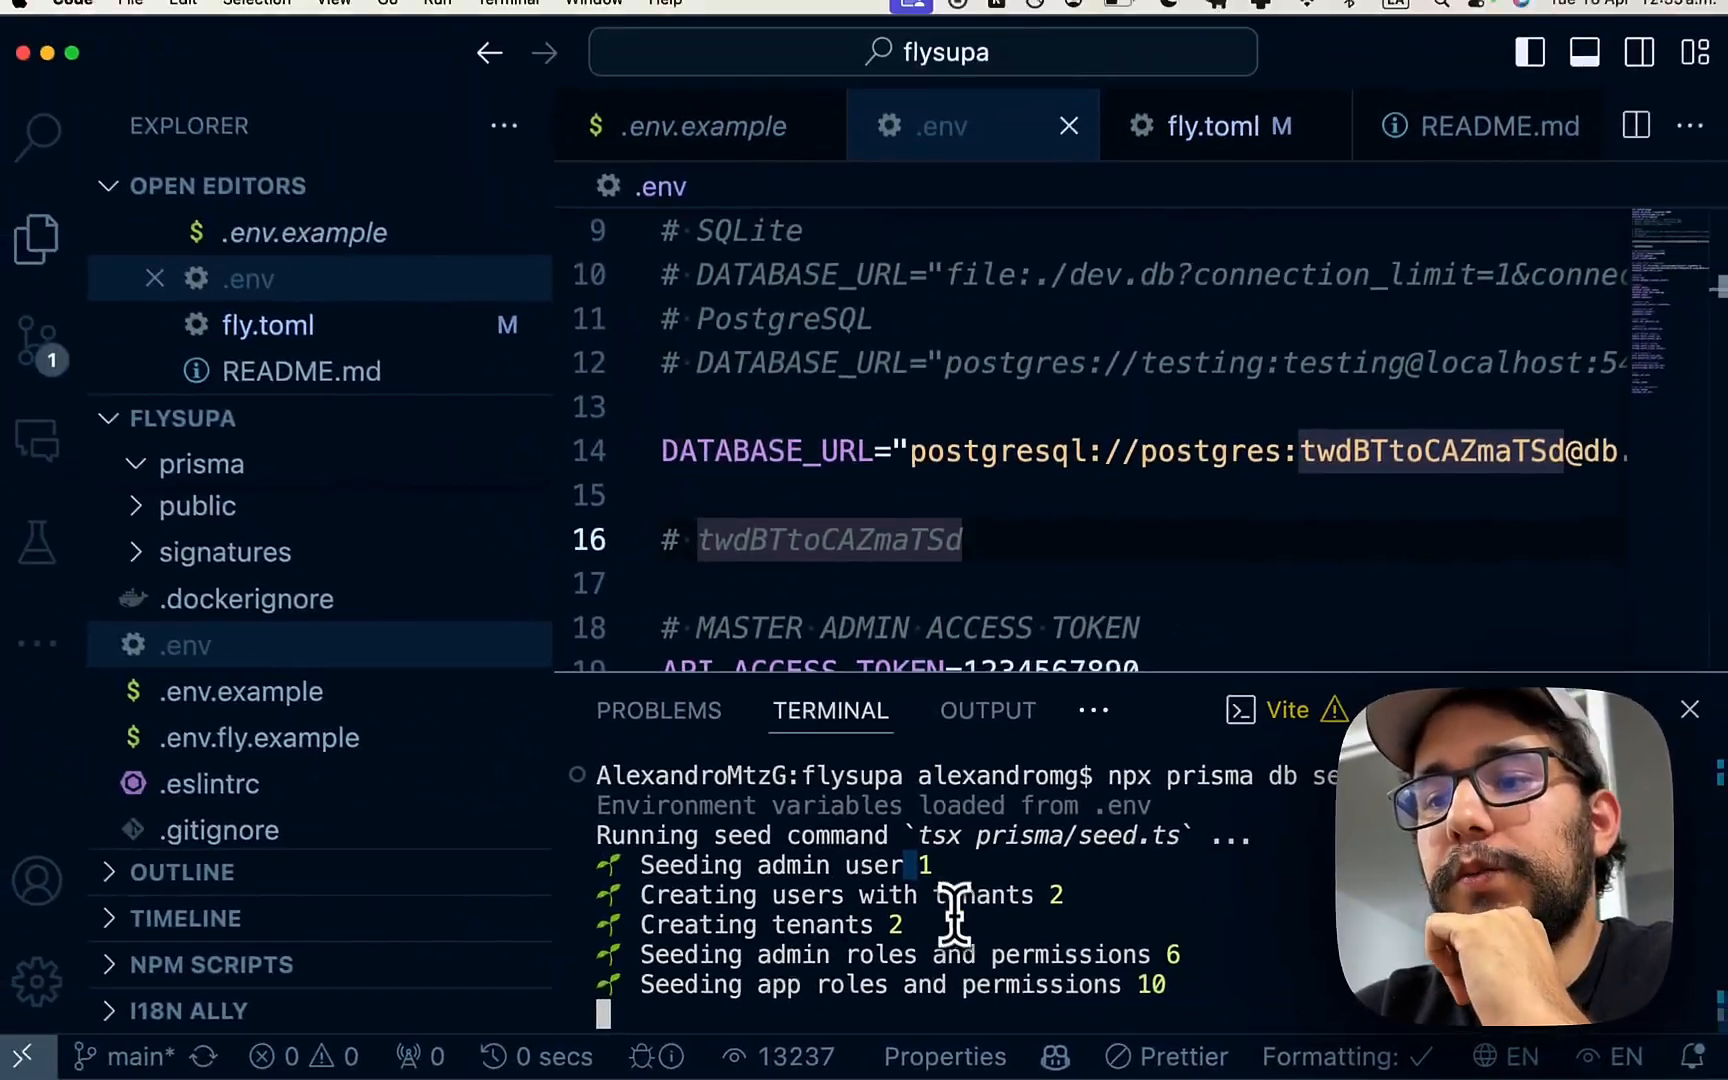
scroll(895, 930, "up", 1)
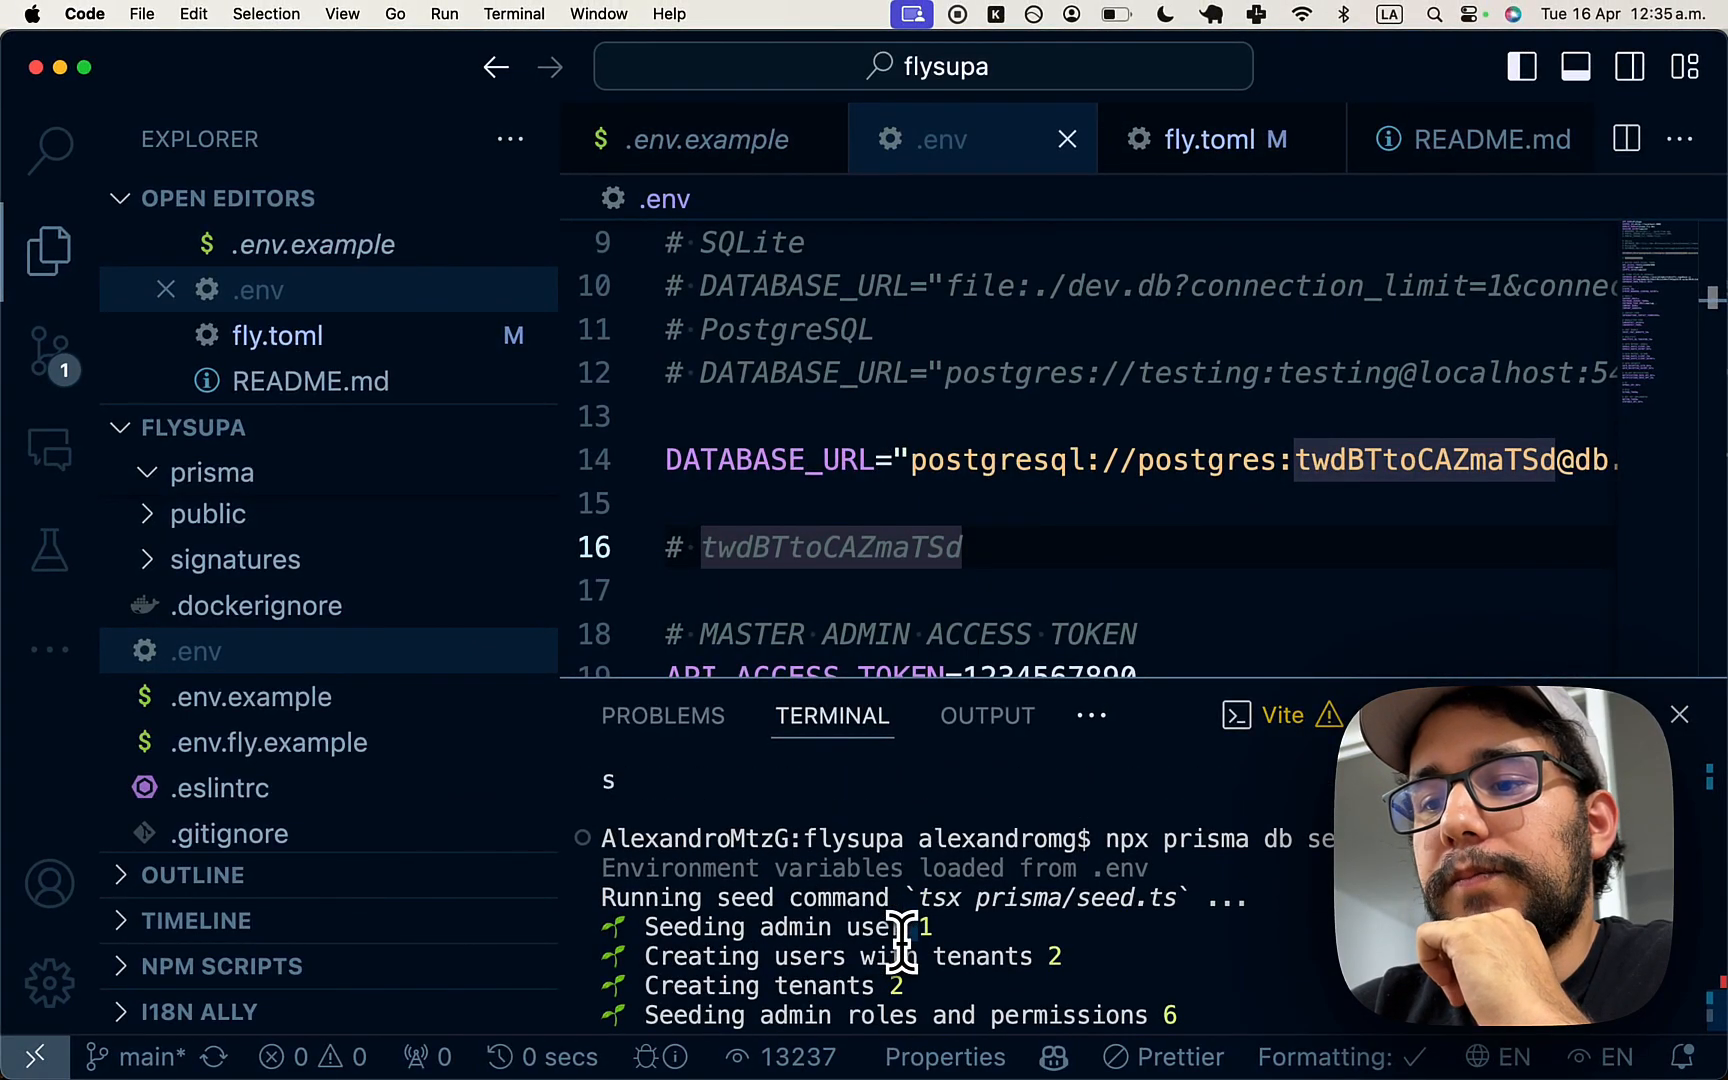
scroll(935, 965, "down", 1)
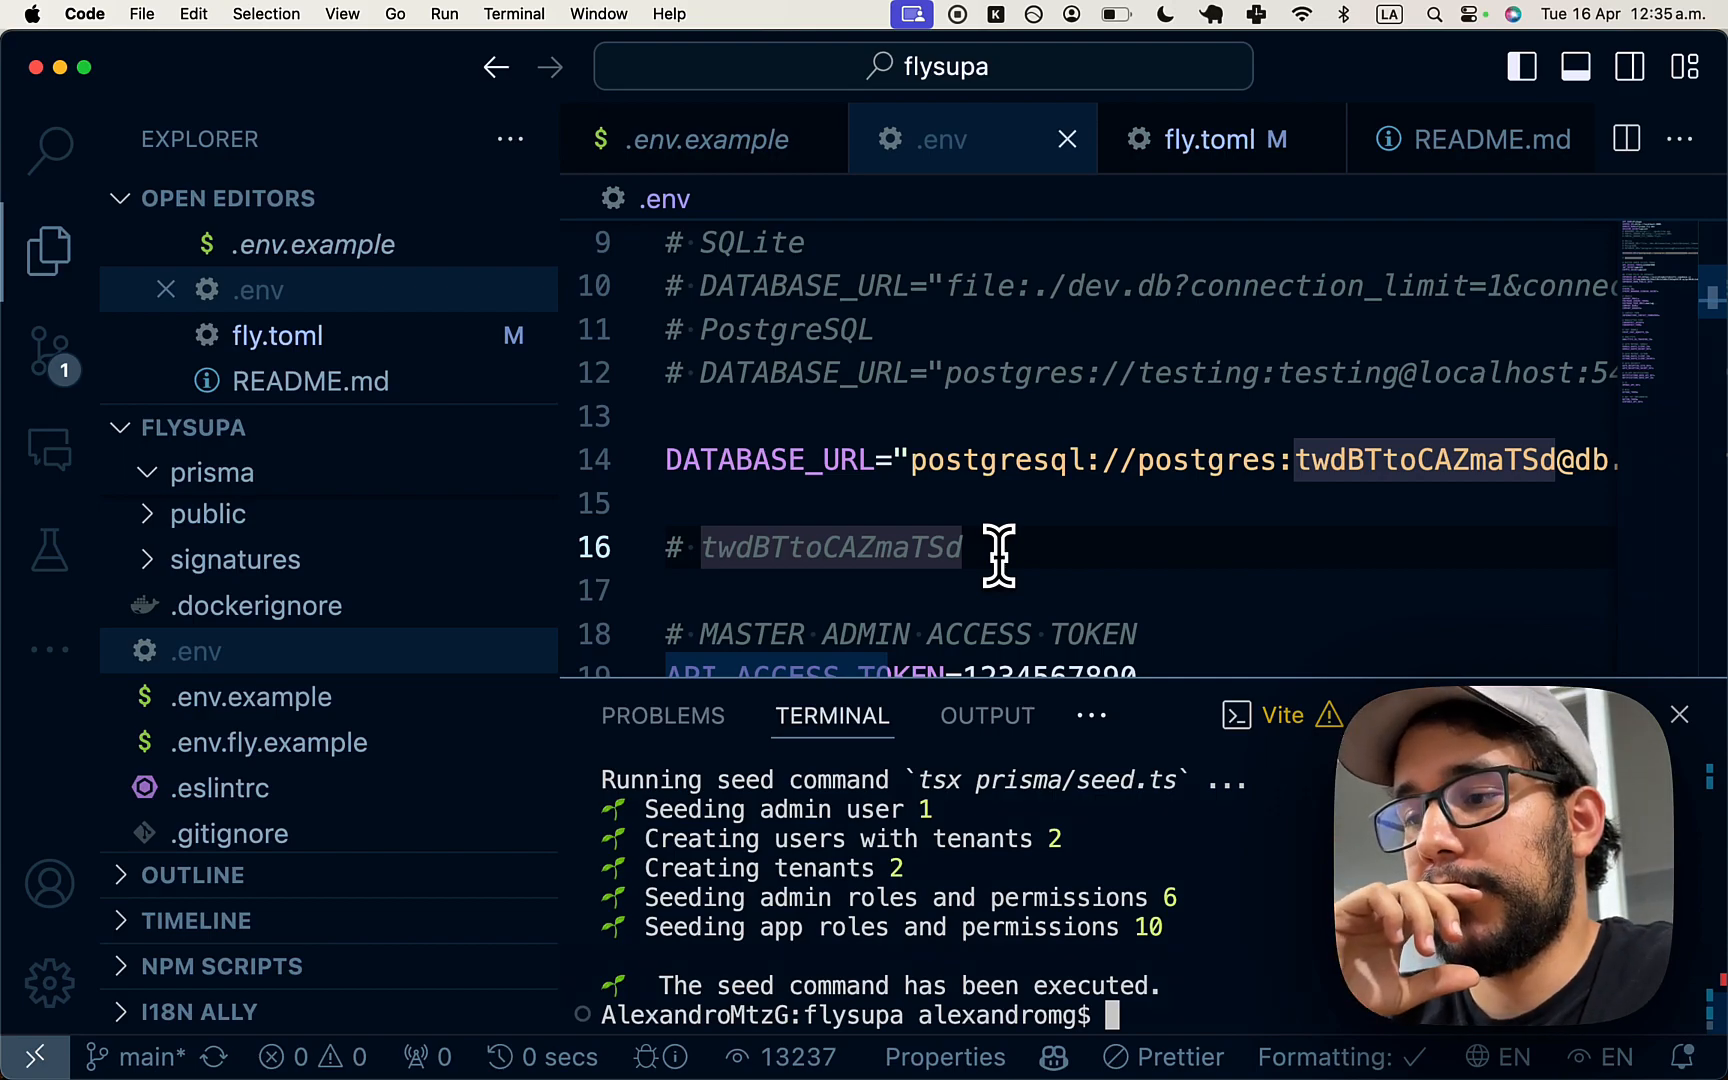
- Open the README-deploy-fly.md deploy guide
left_click(1002, 462)
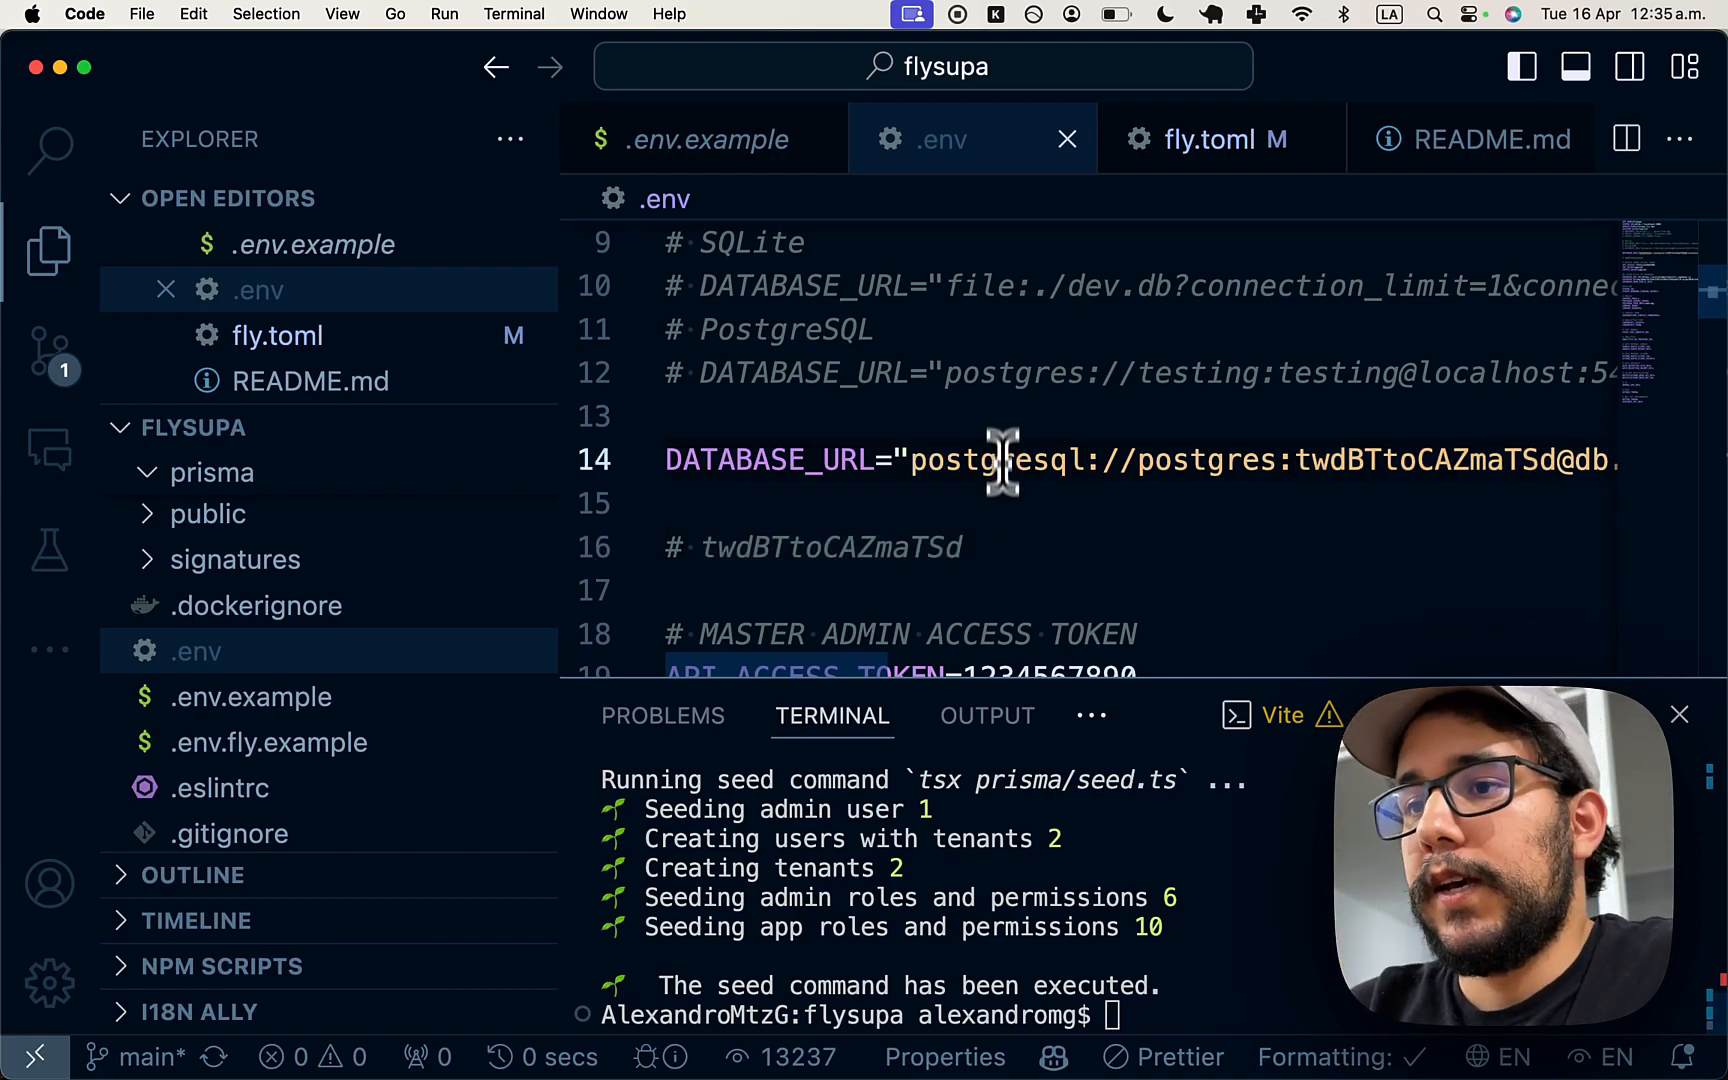
key("super+p")
type("read")
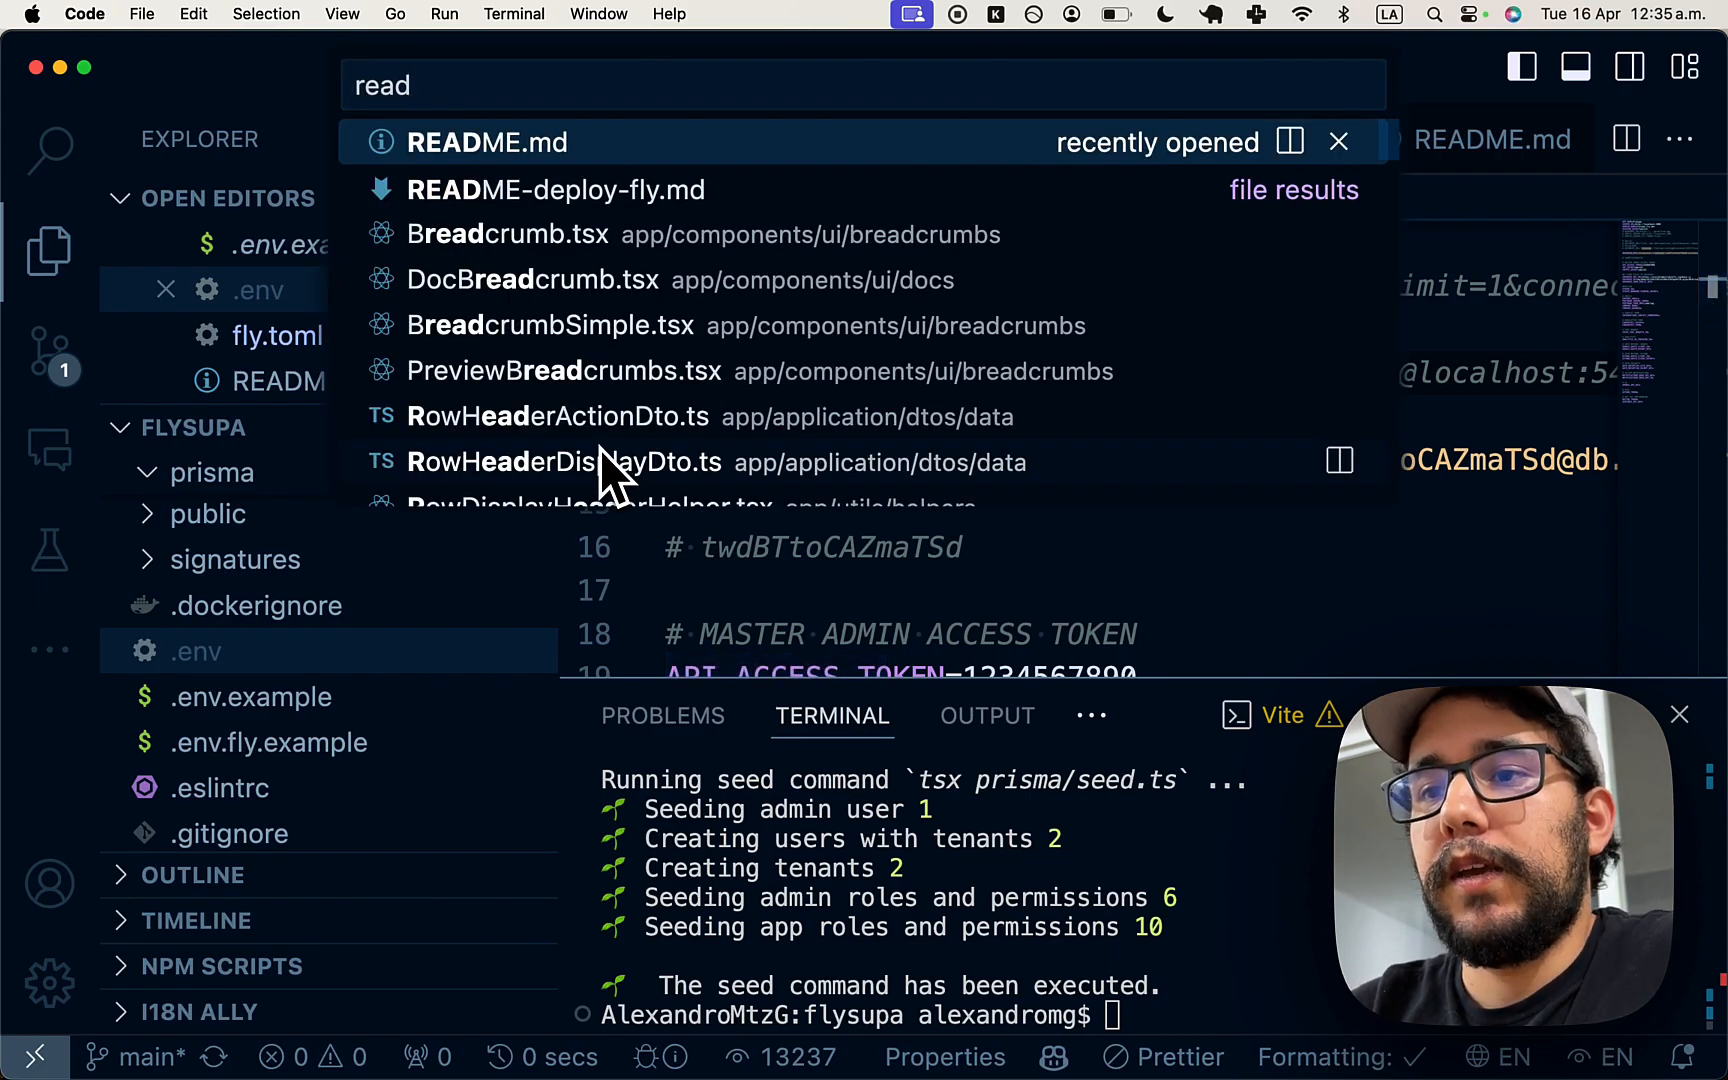
key("Down")
key("Return")
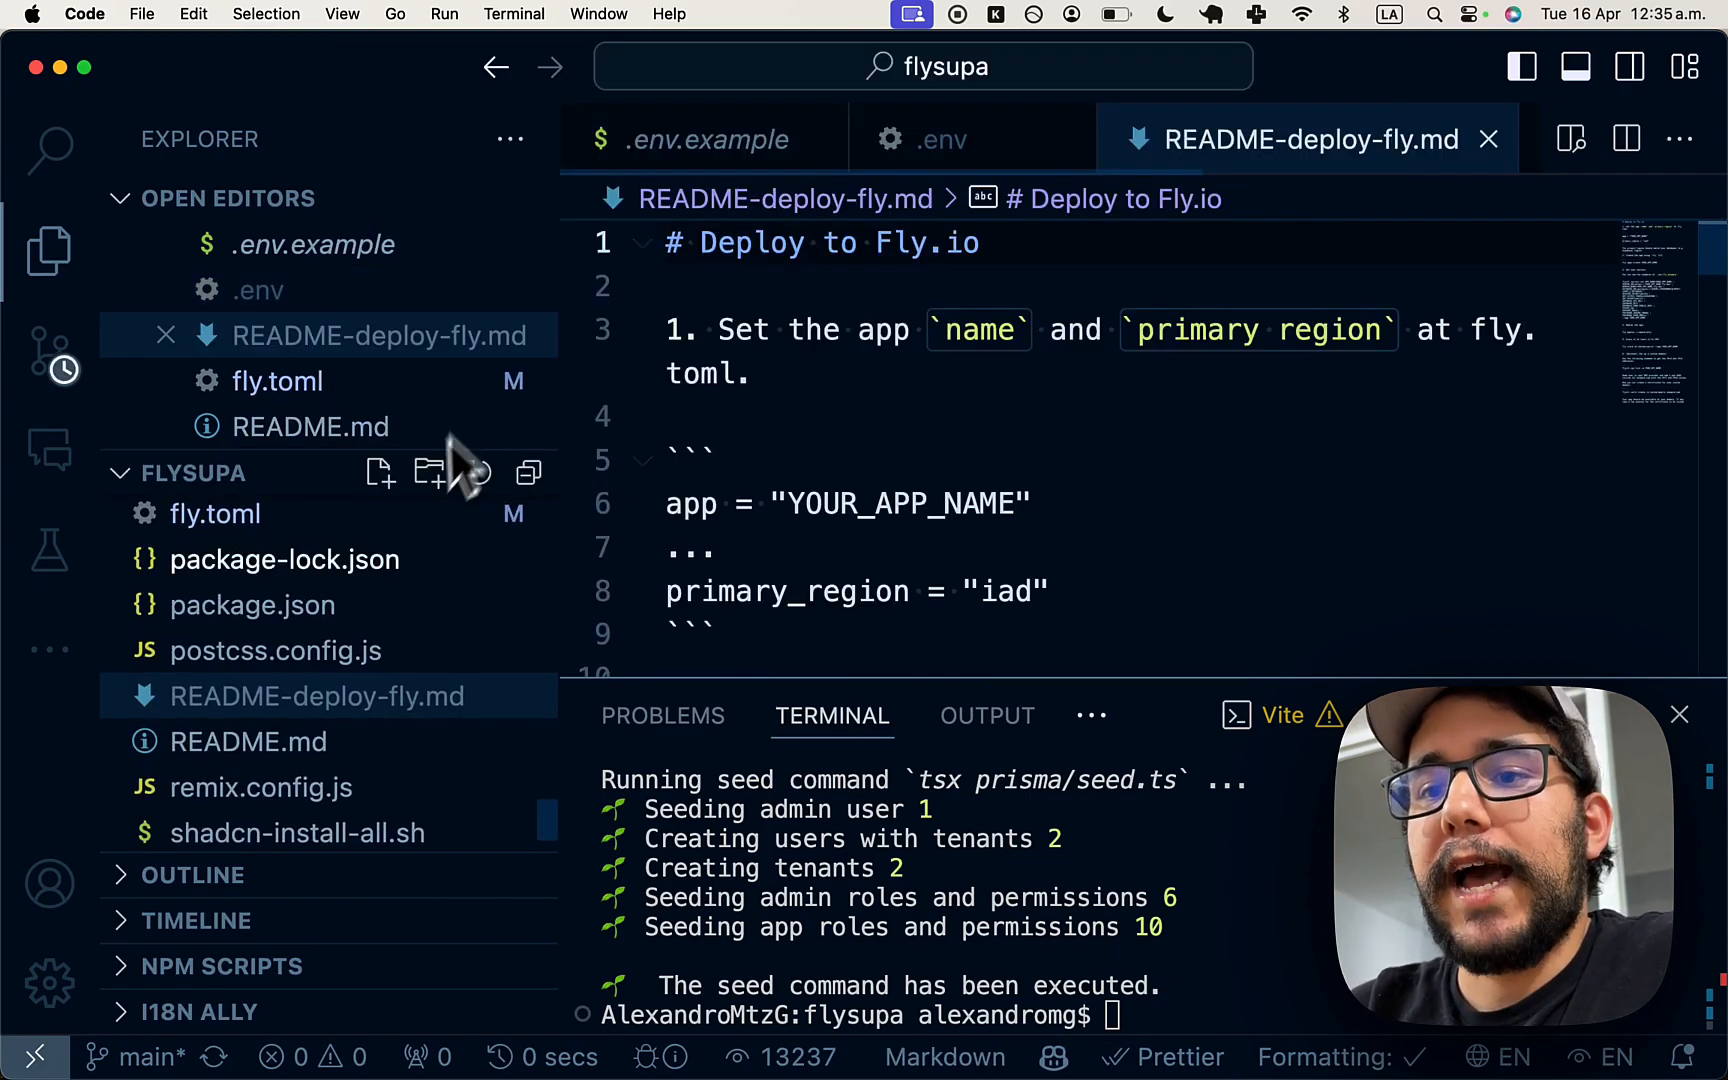
- Copy the 'fly apps create' command from the deploy guide
left_click(825, 412)
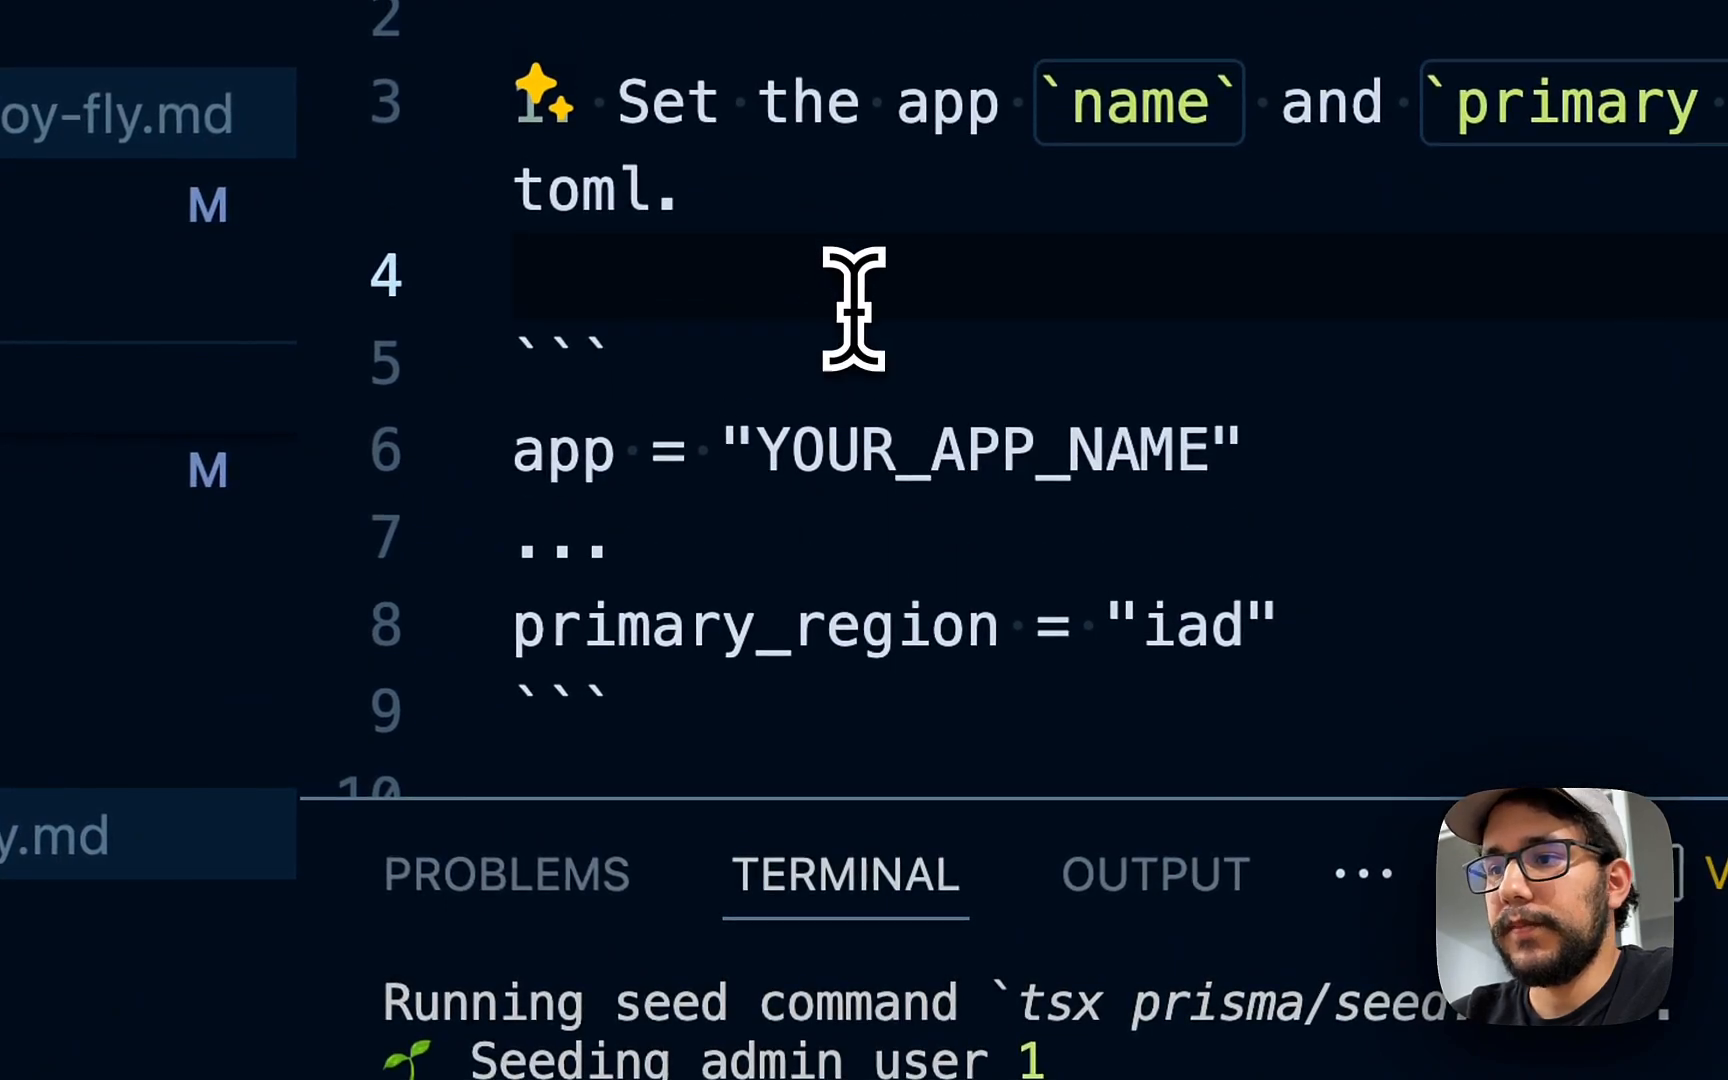
scroll(853, 308, "down", 3)
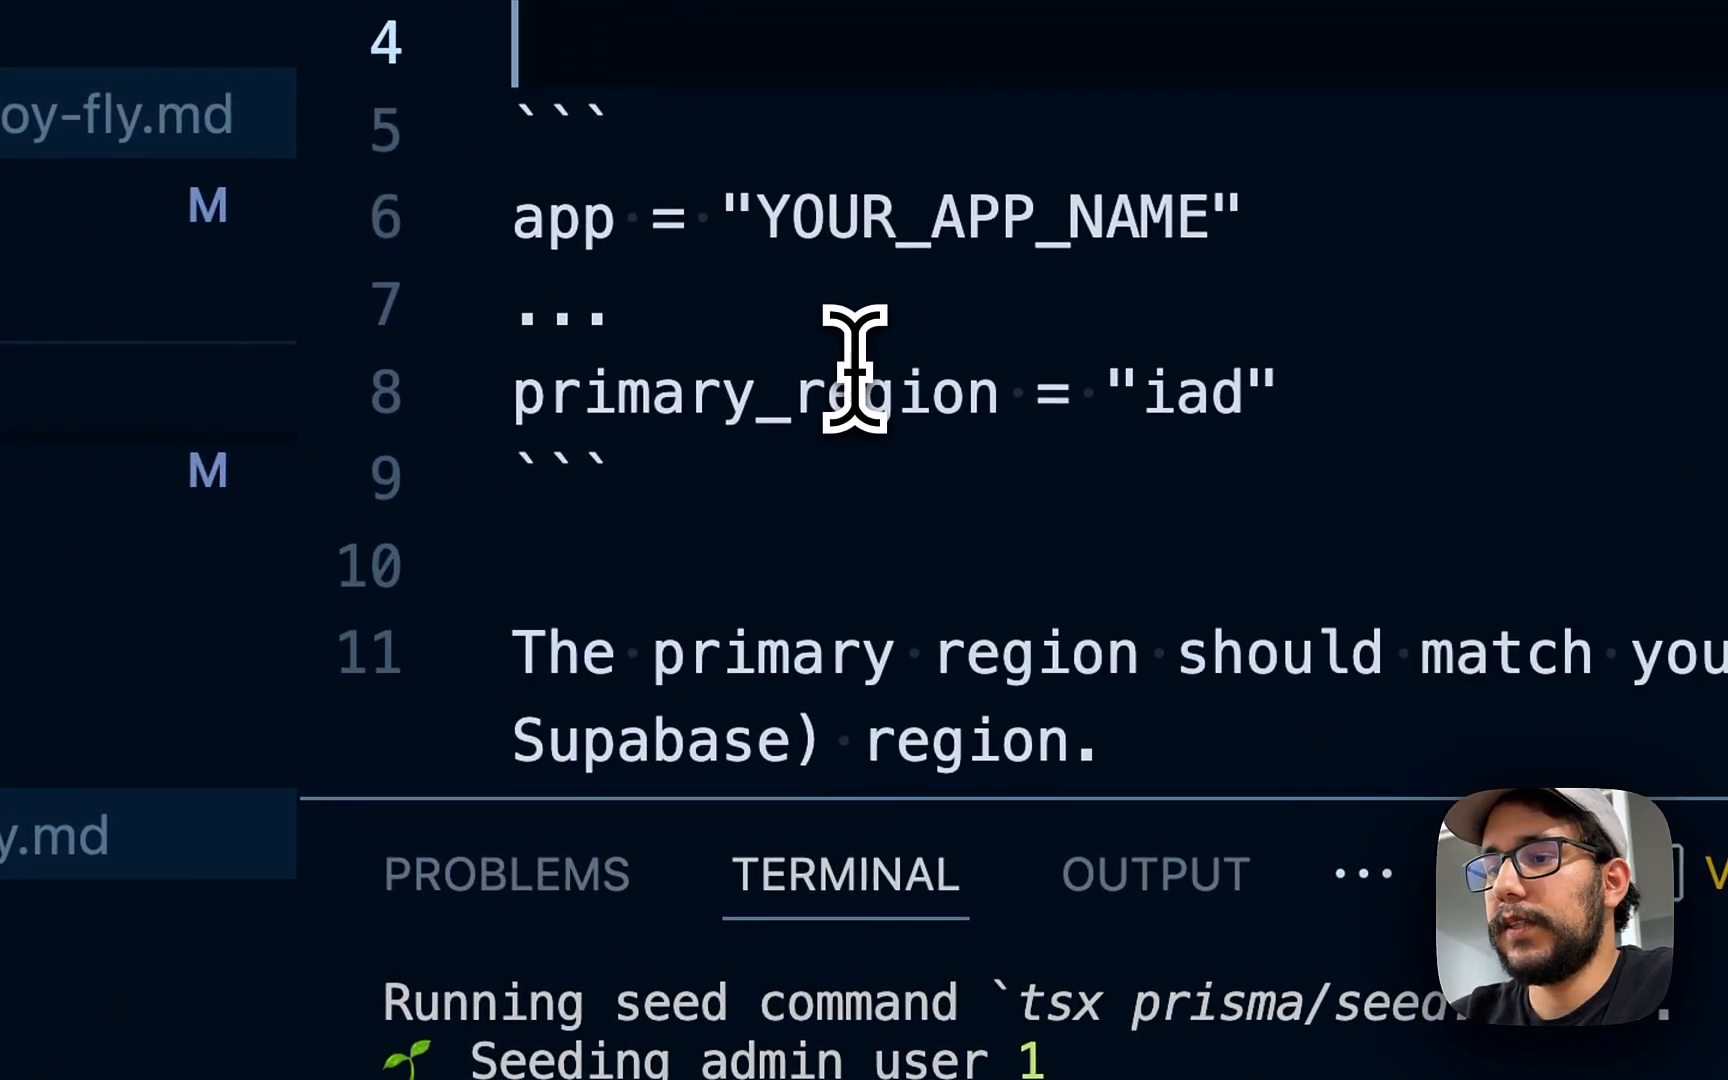
scroll(853, 370, "down", 6)
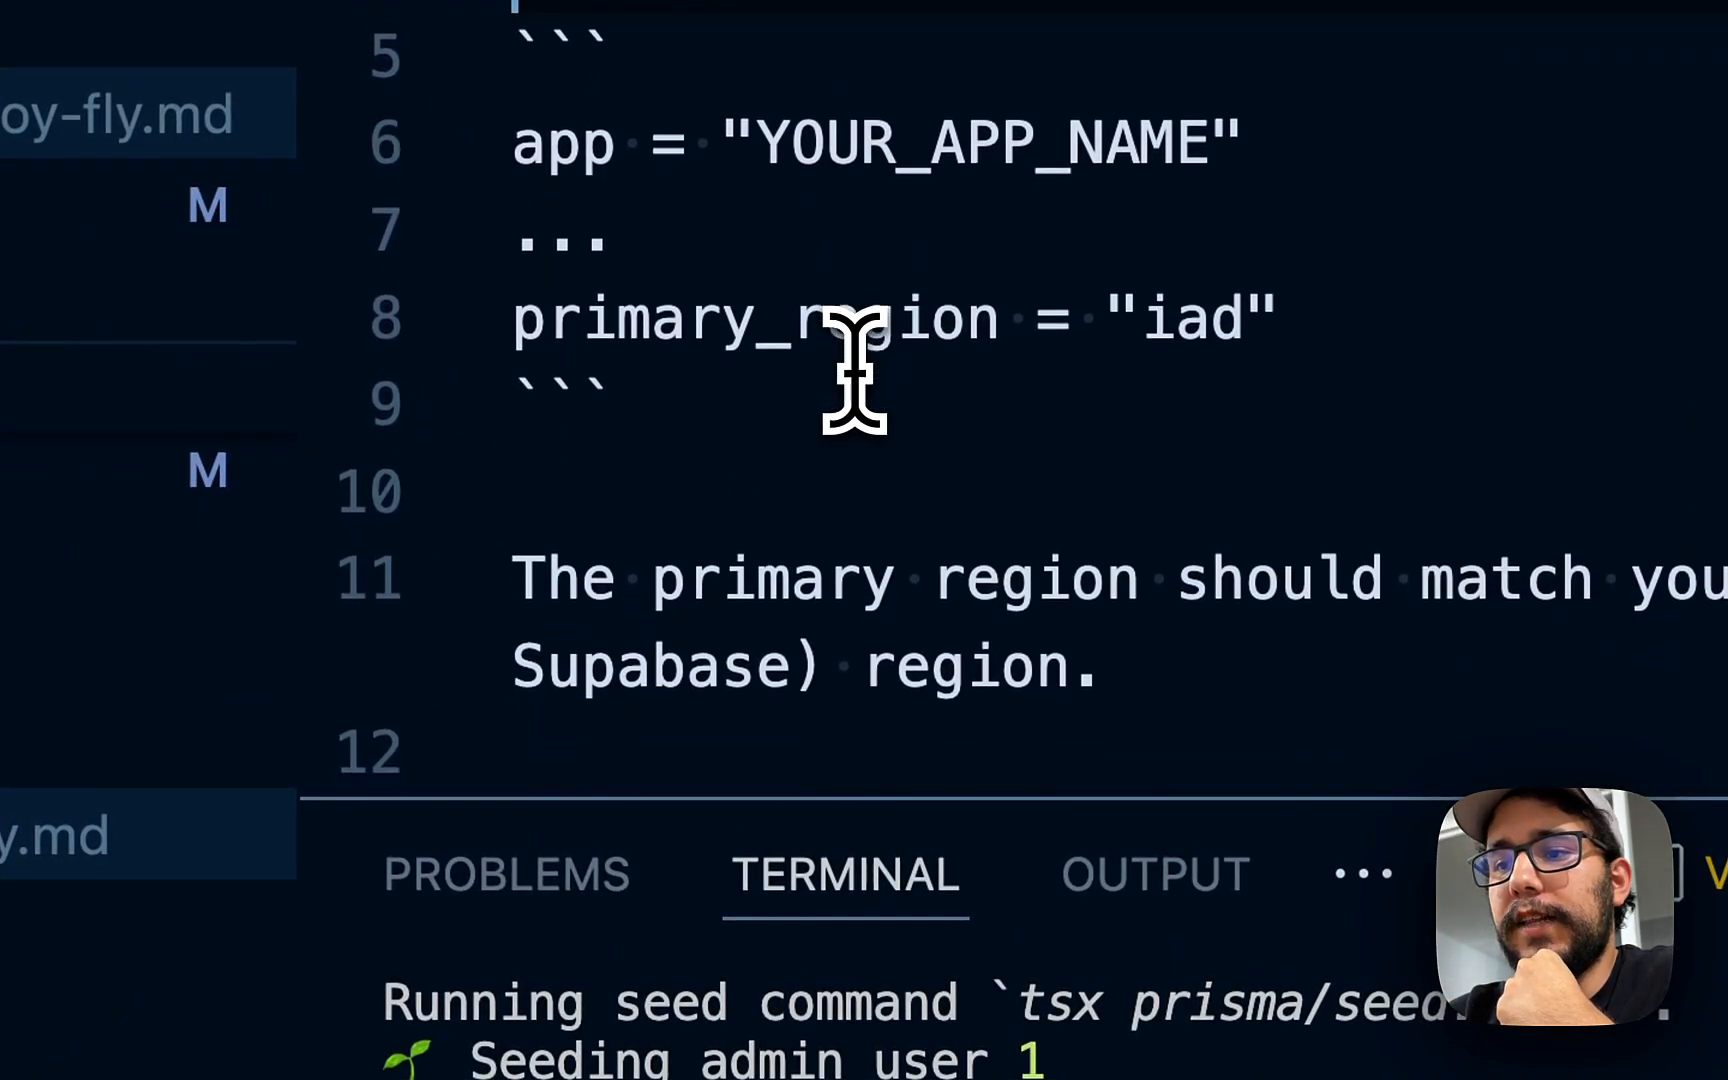
scroll(853, 370, "down", 1)
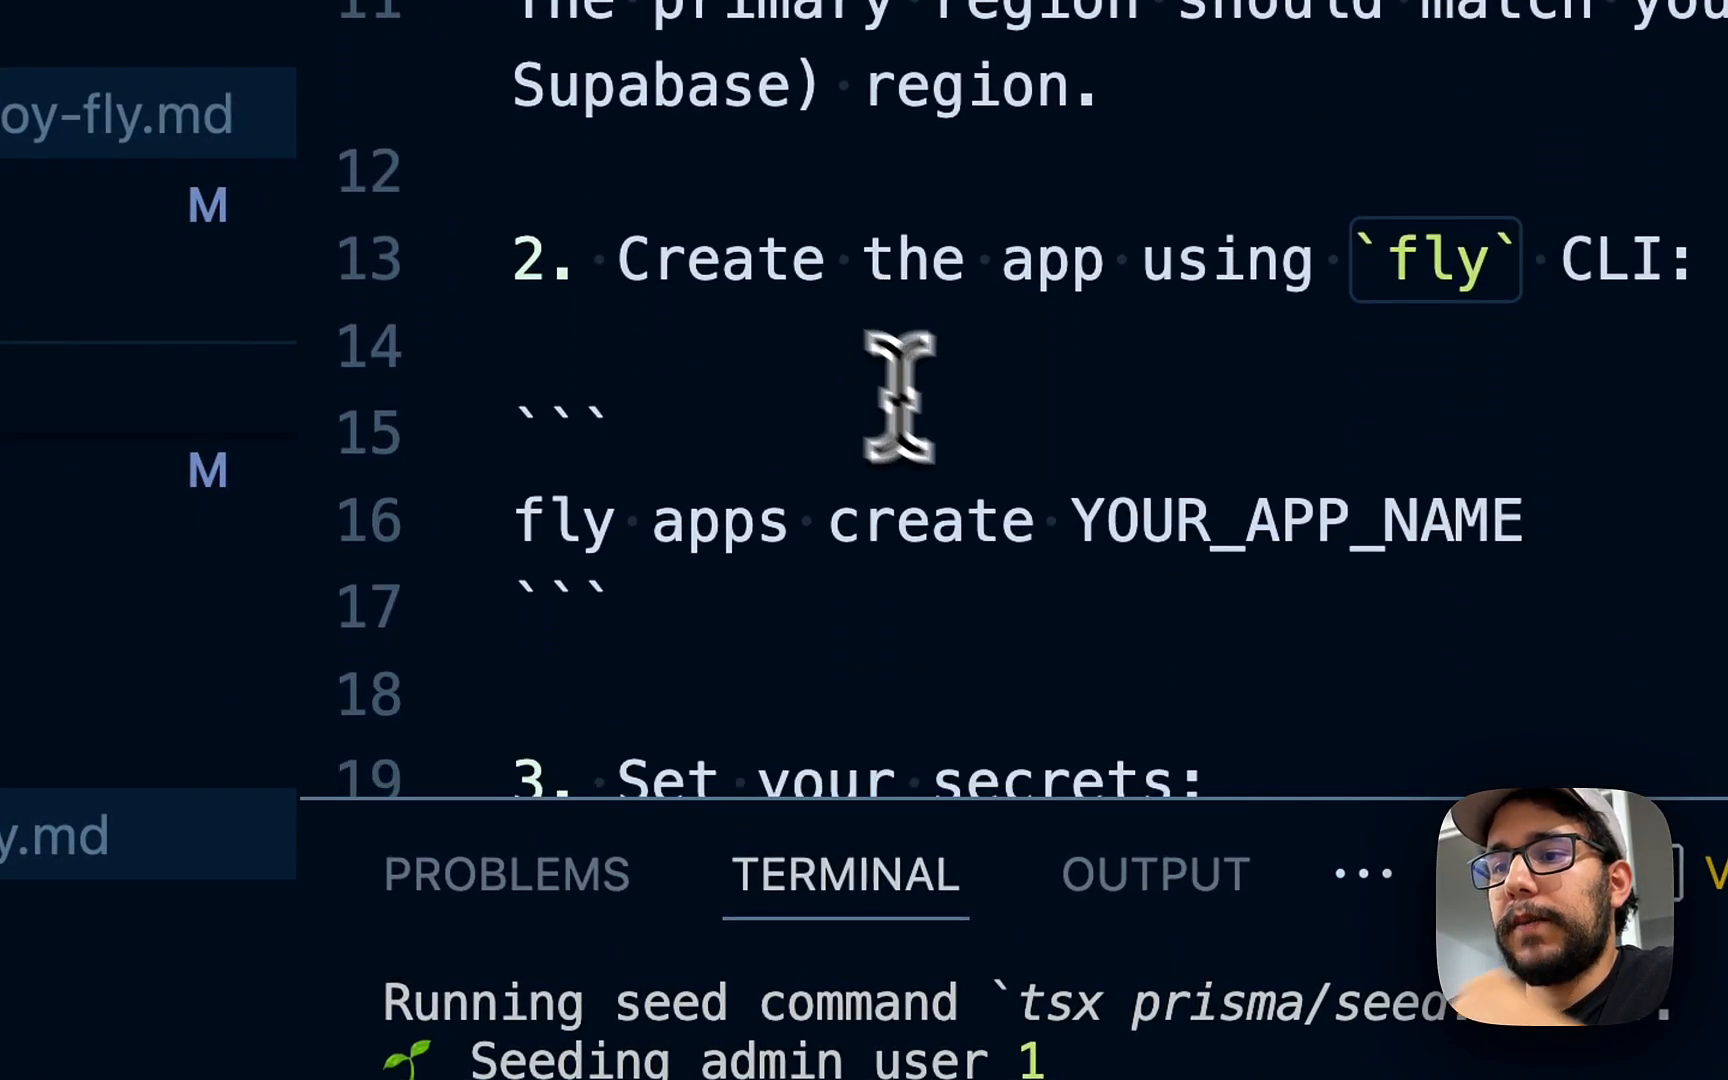
left_click(1035, 500)
key("shift+Home")
scroll(1058, 445, "up", 7)
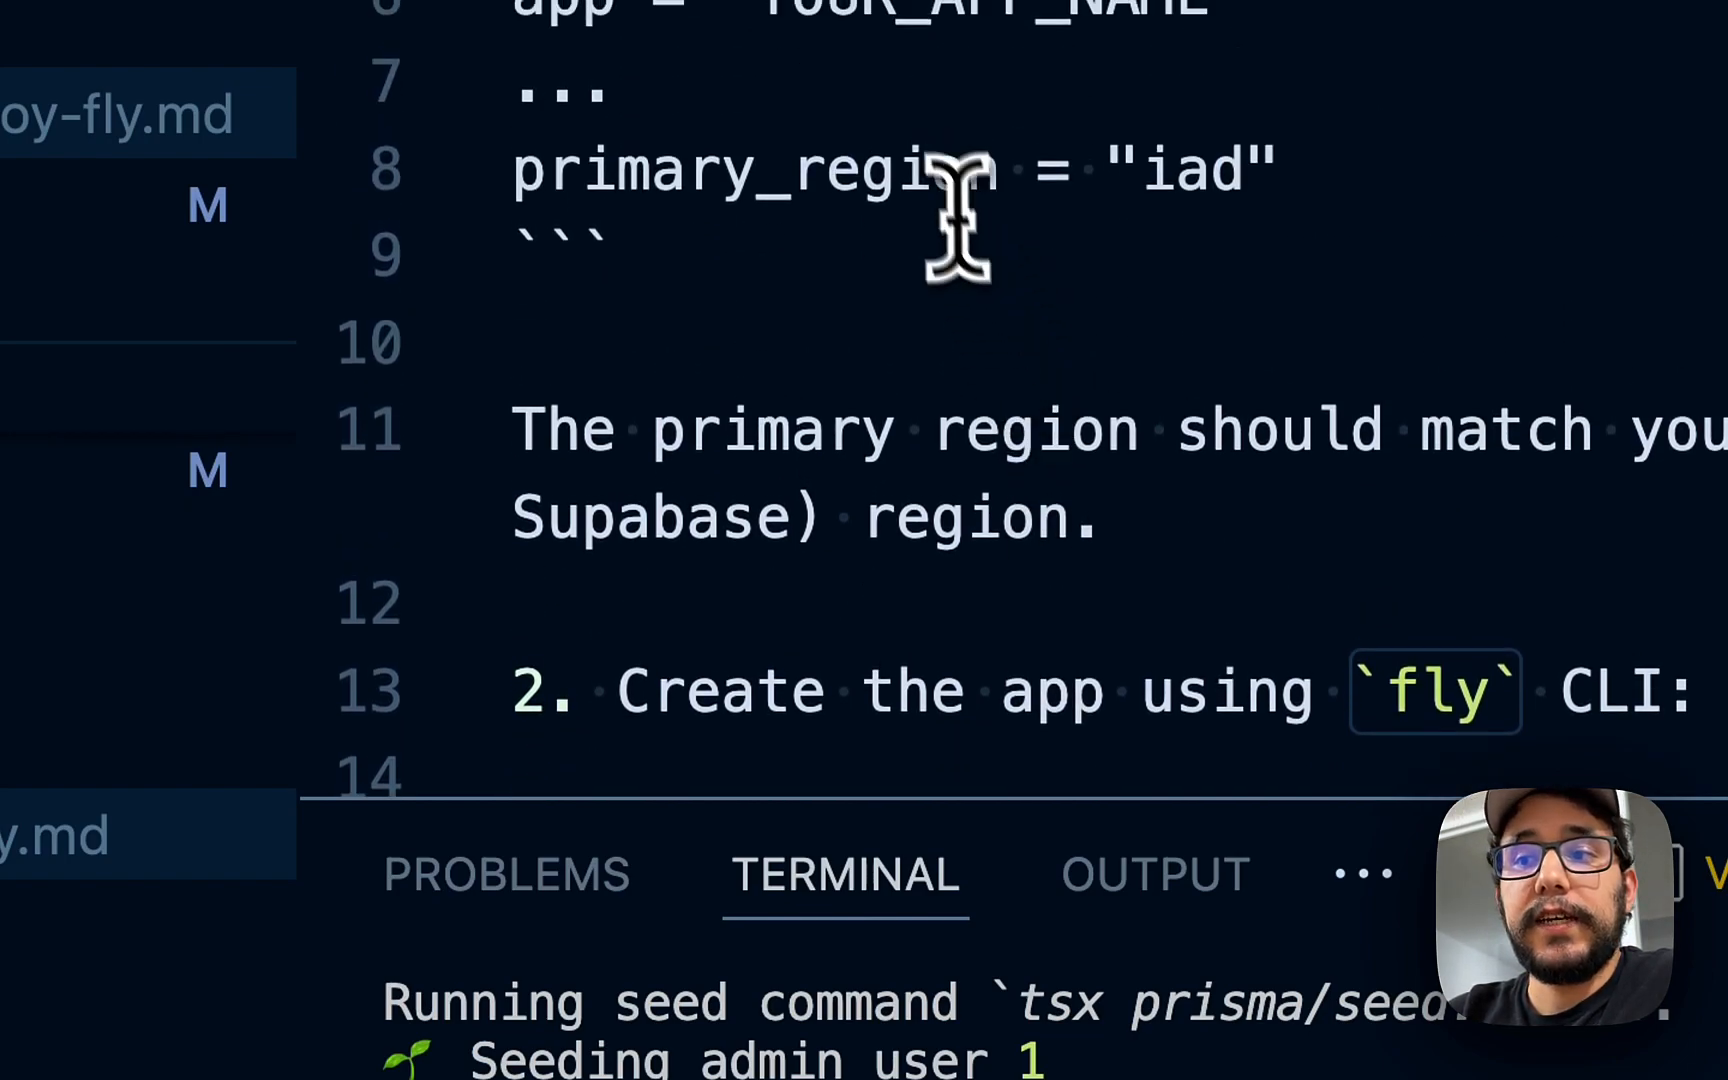
double_click(925, 310)
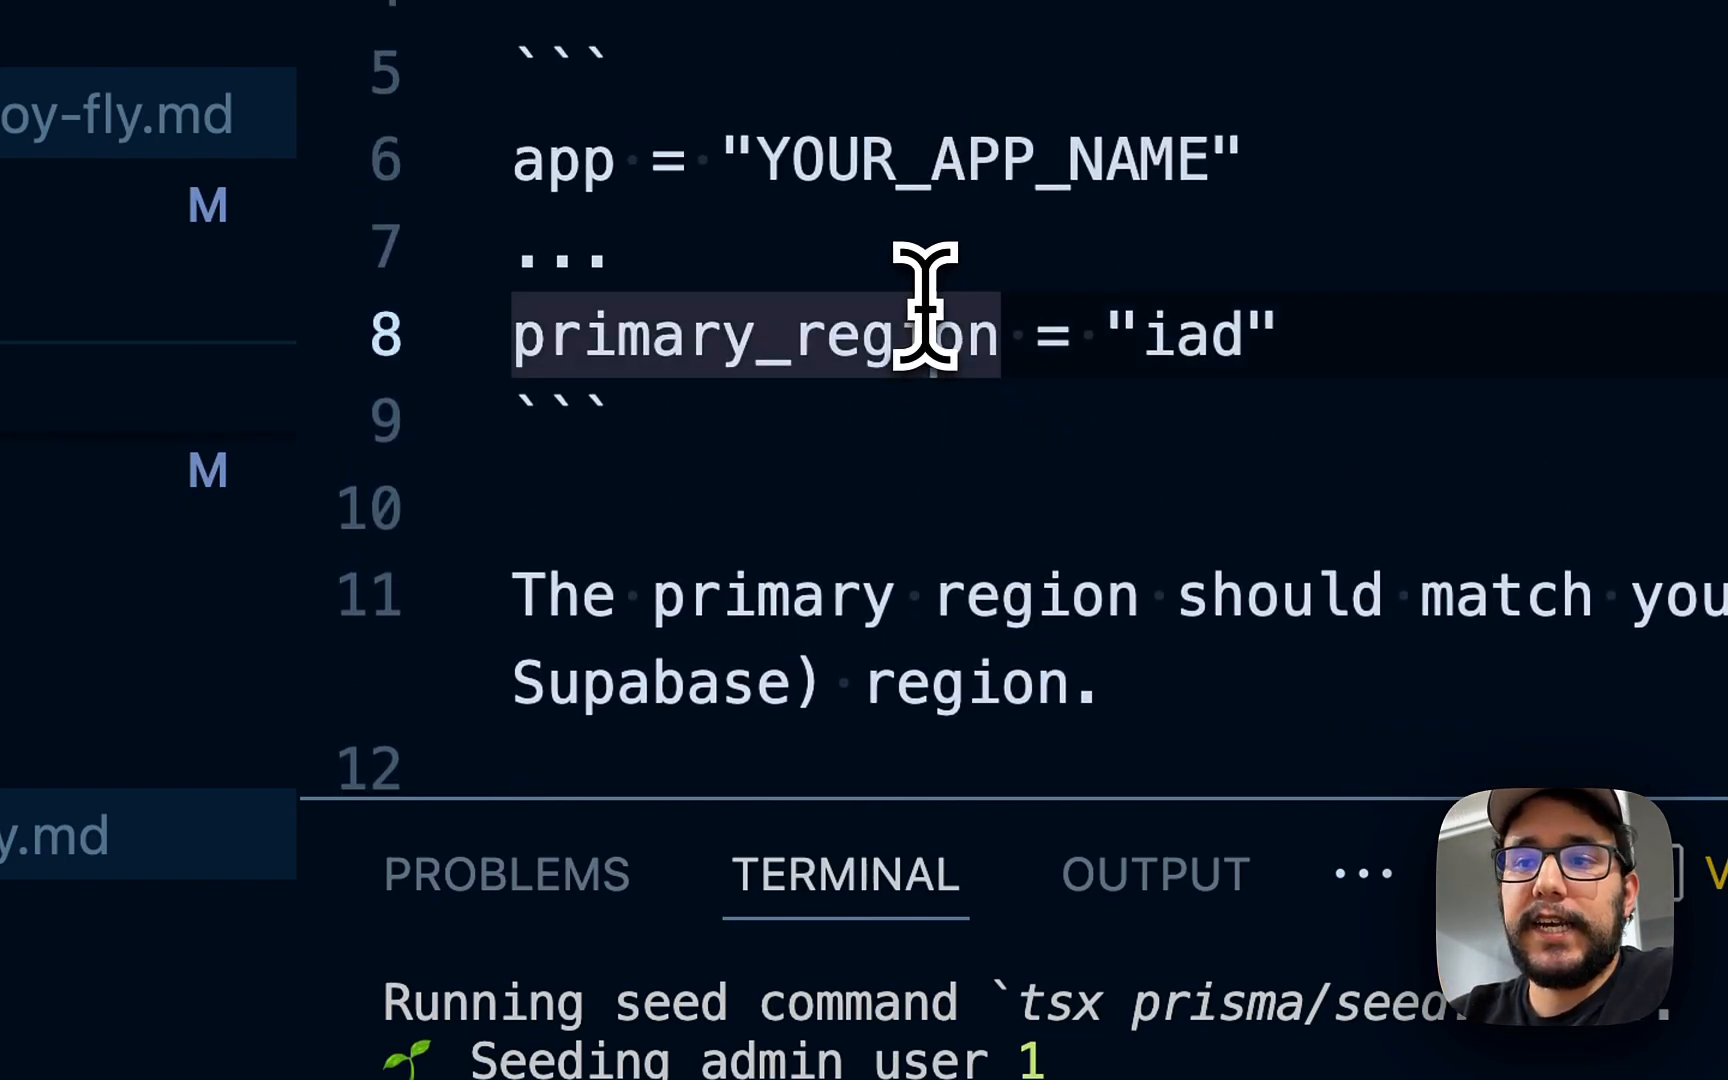
scroll(625, 262, "down", 8)
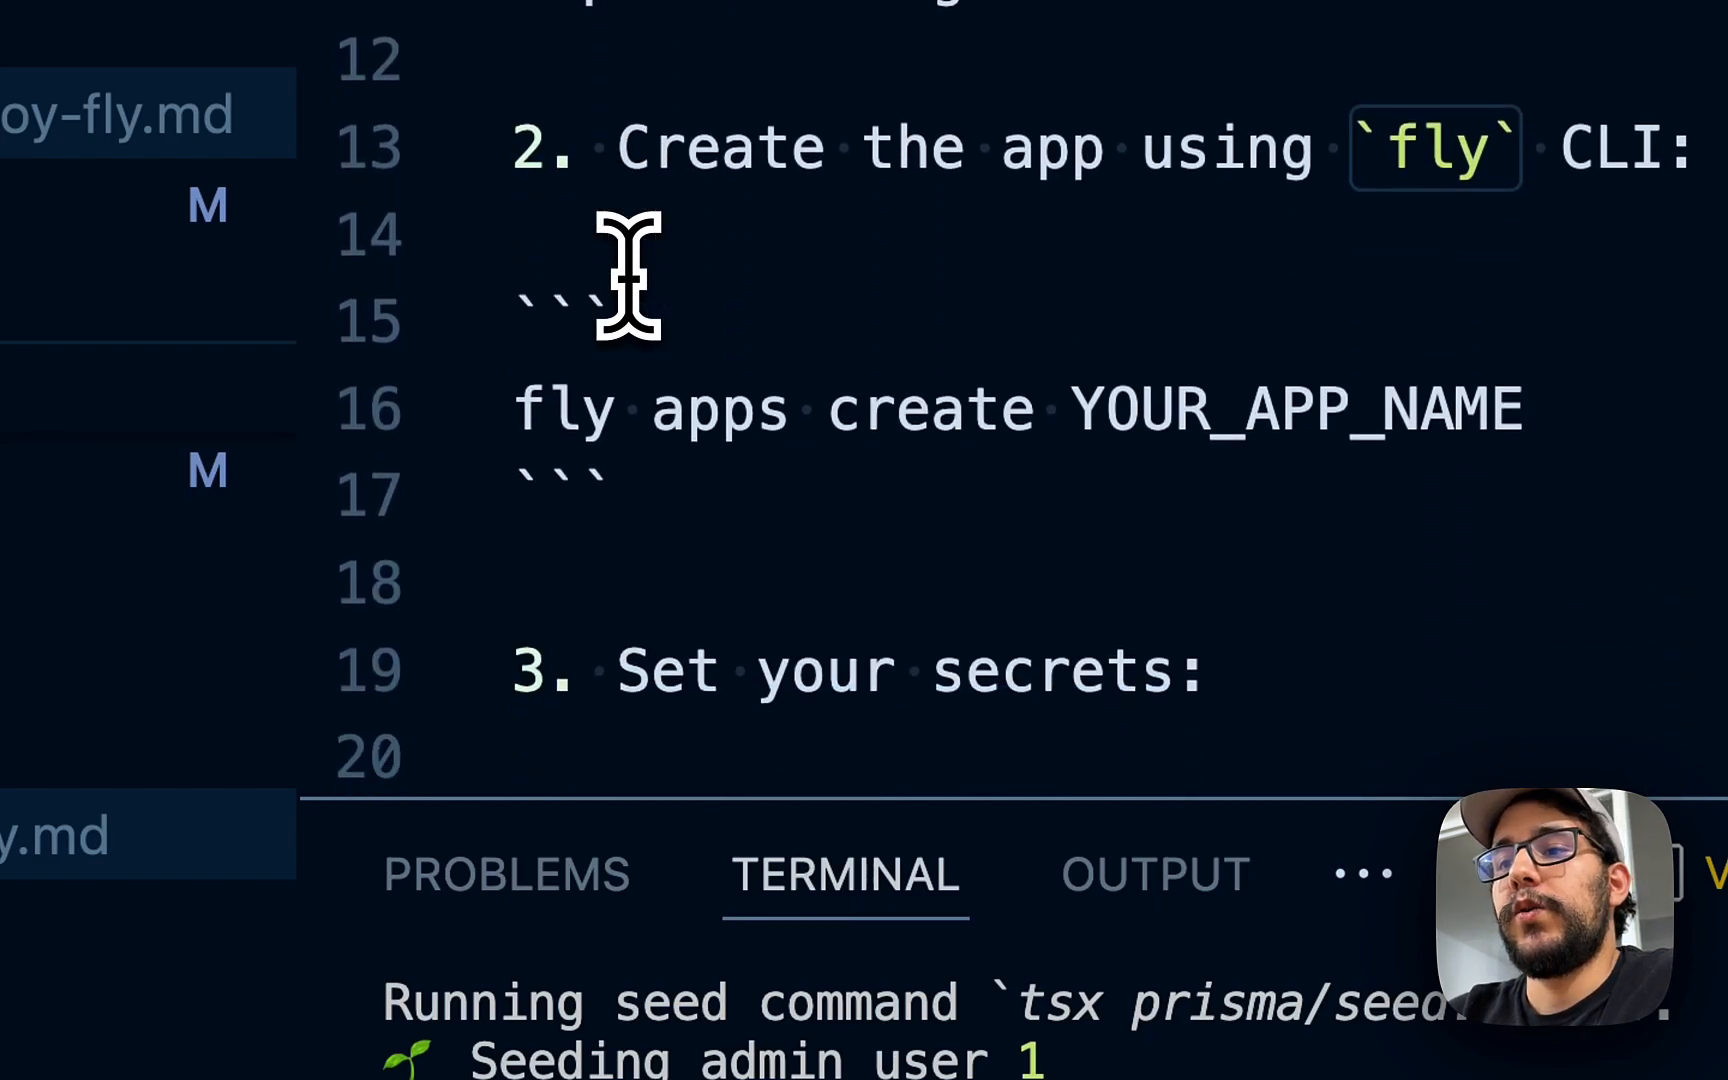
double_click(943, 396)
key("alt+shift+Left")
key("alt+shift+Left")
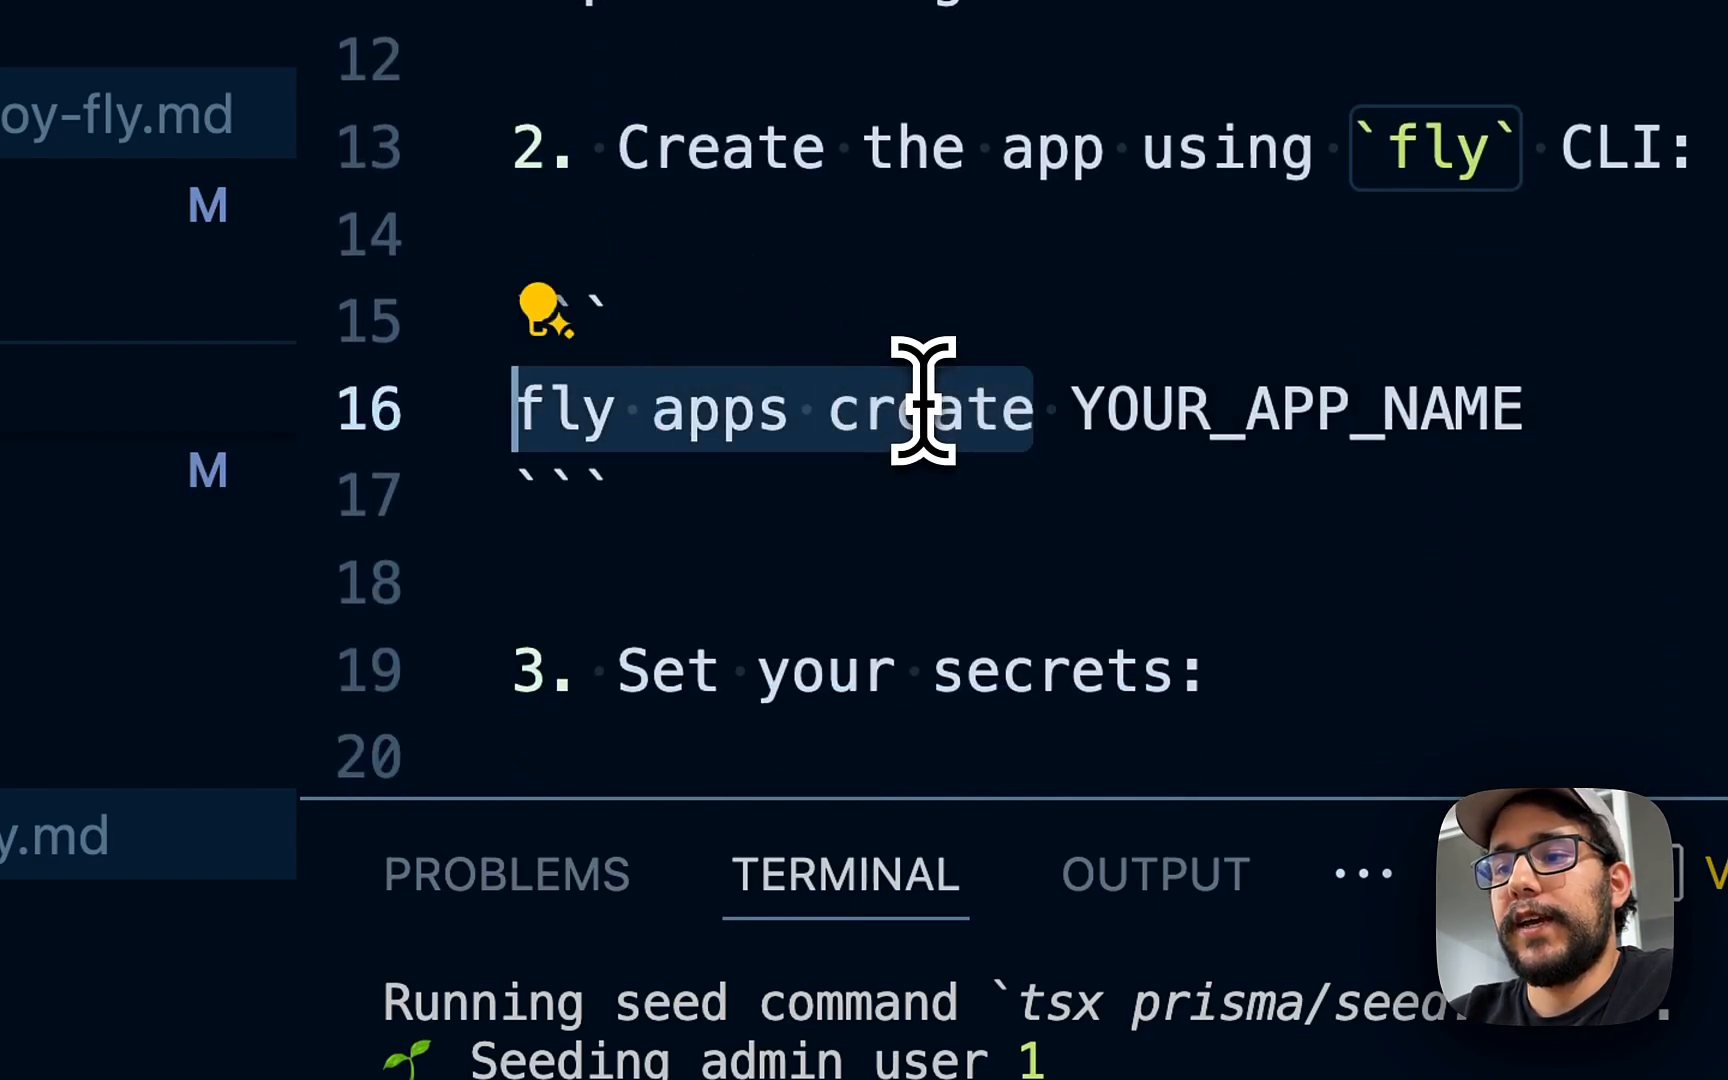
key("super+c")
- Run fly apps create in the terminal to create flysupa under the personal organization
left_click(1136, 1068)
key("super+v")
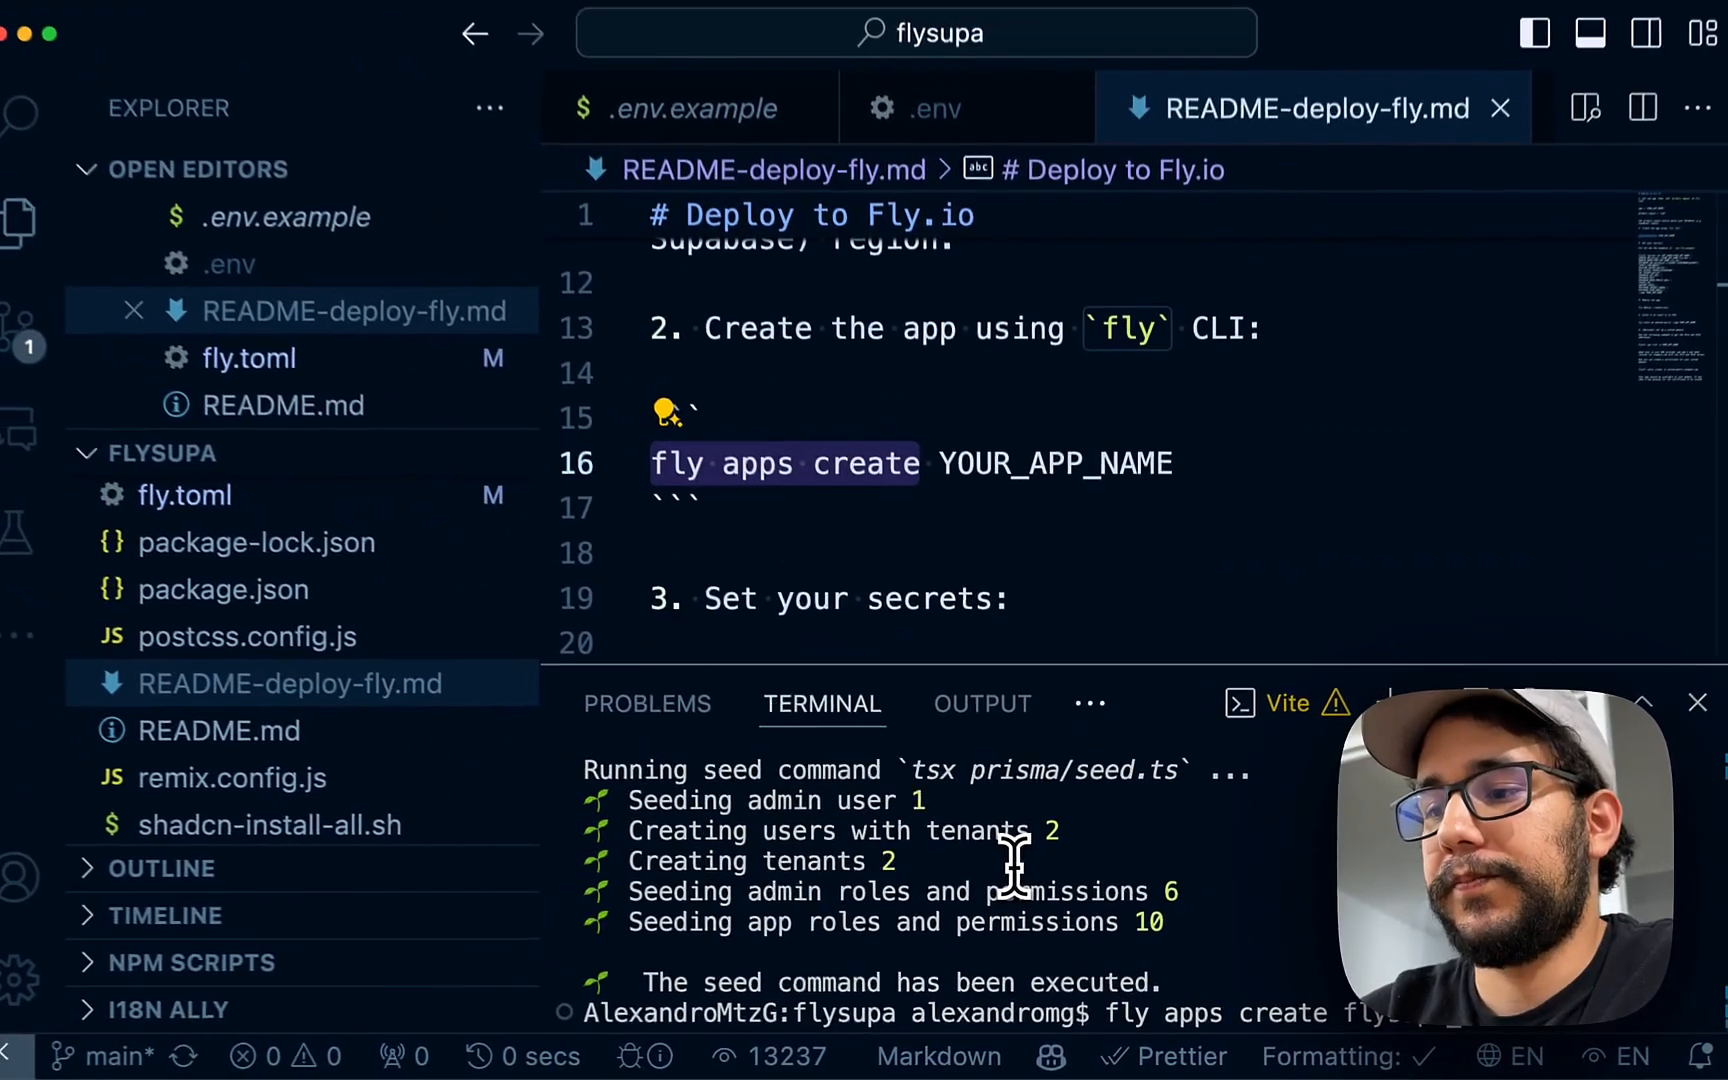
key("Return")
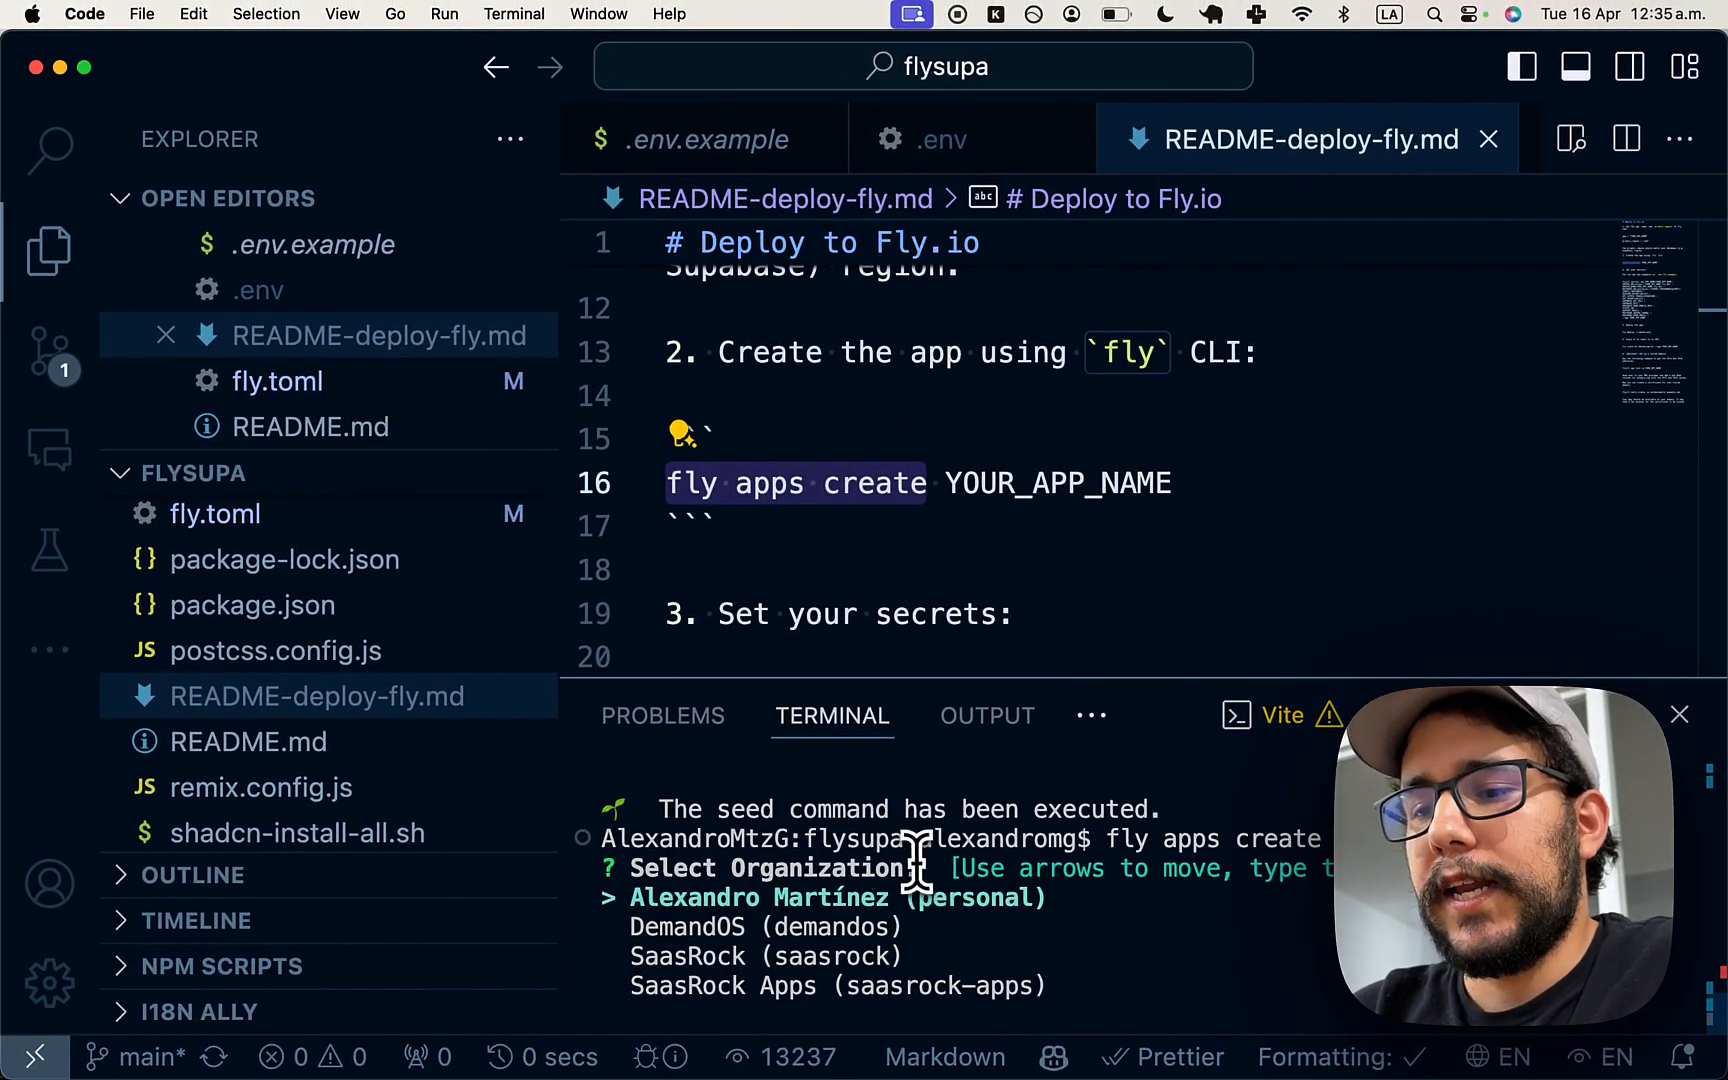
key("super+Tab")
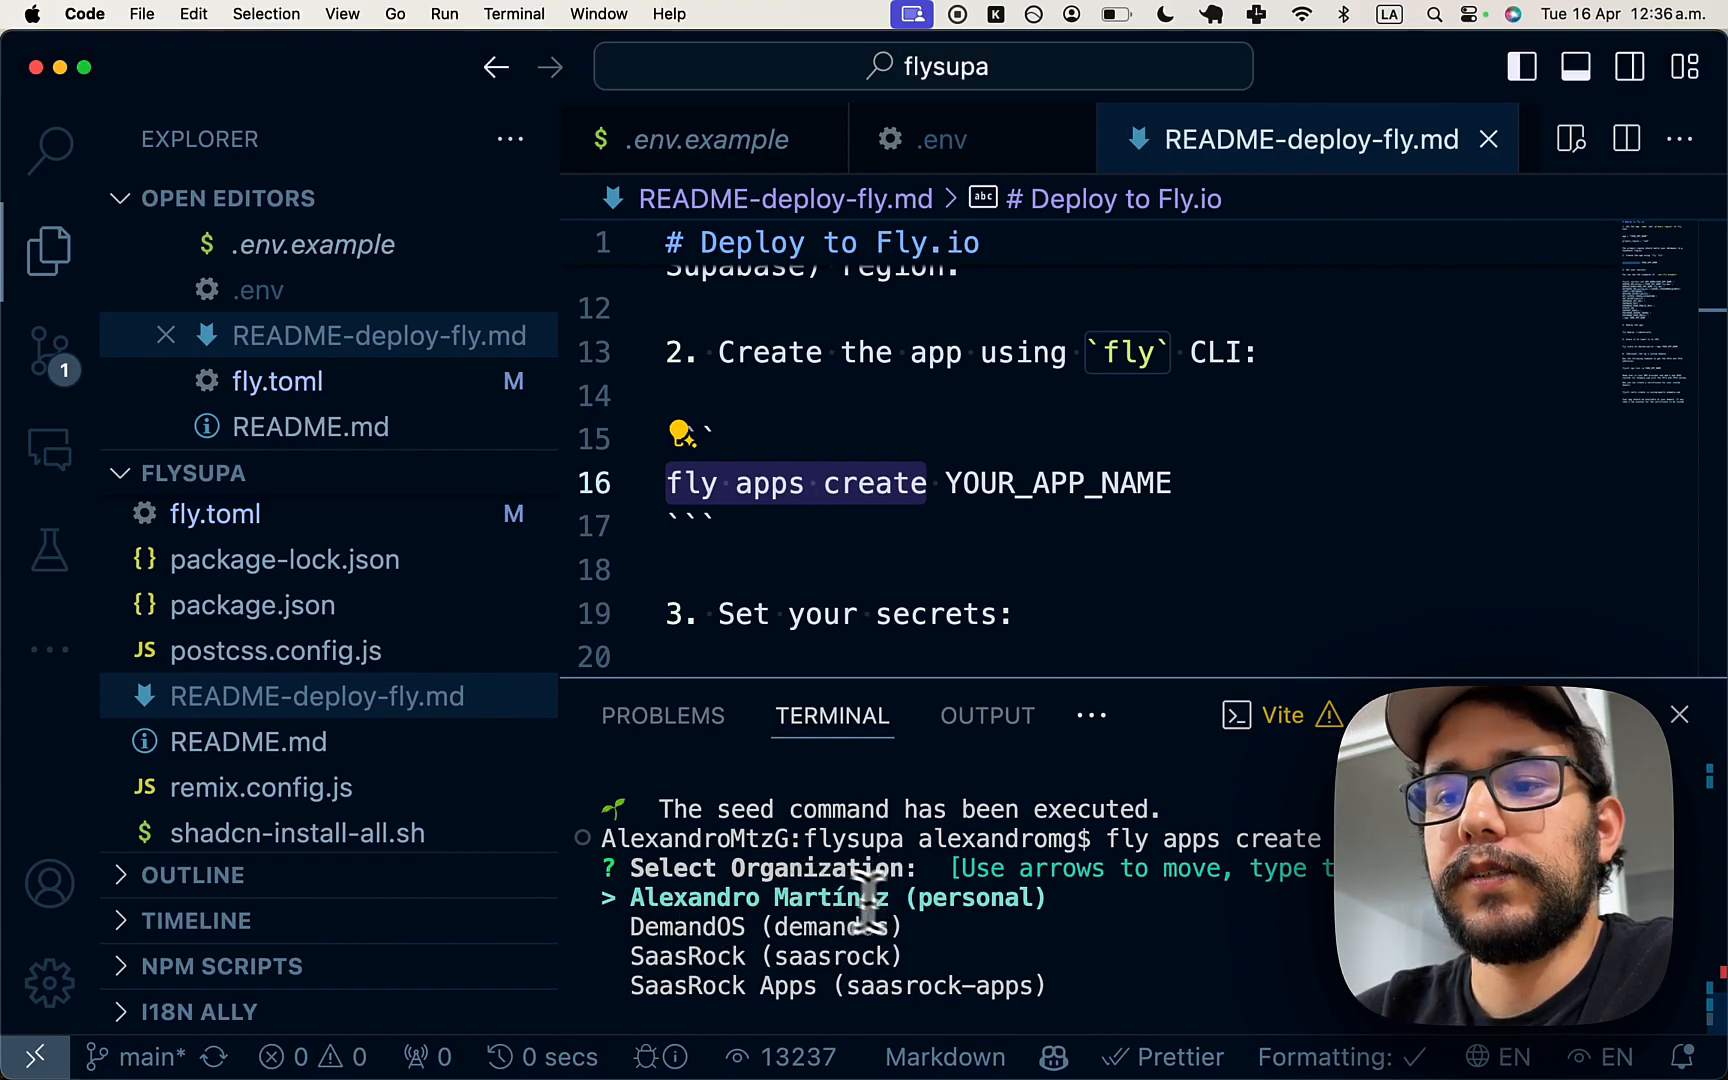
key("Return")
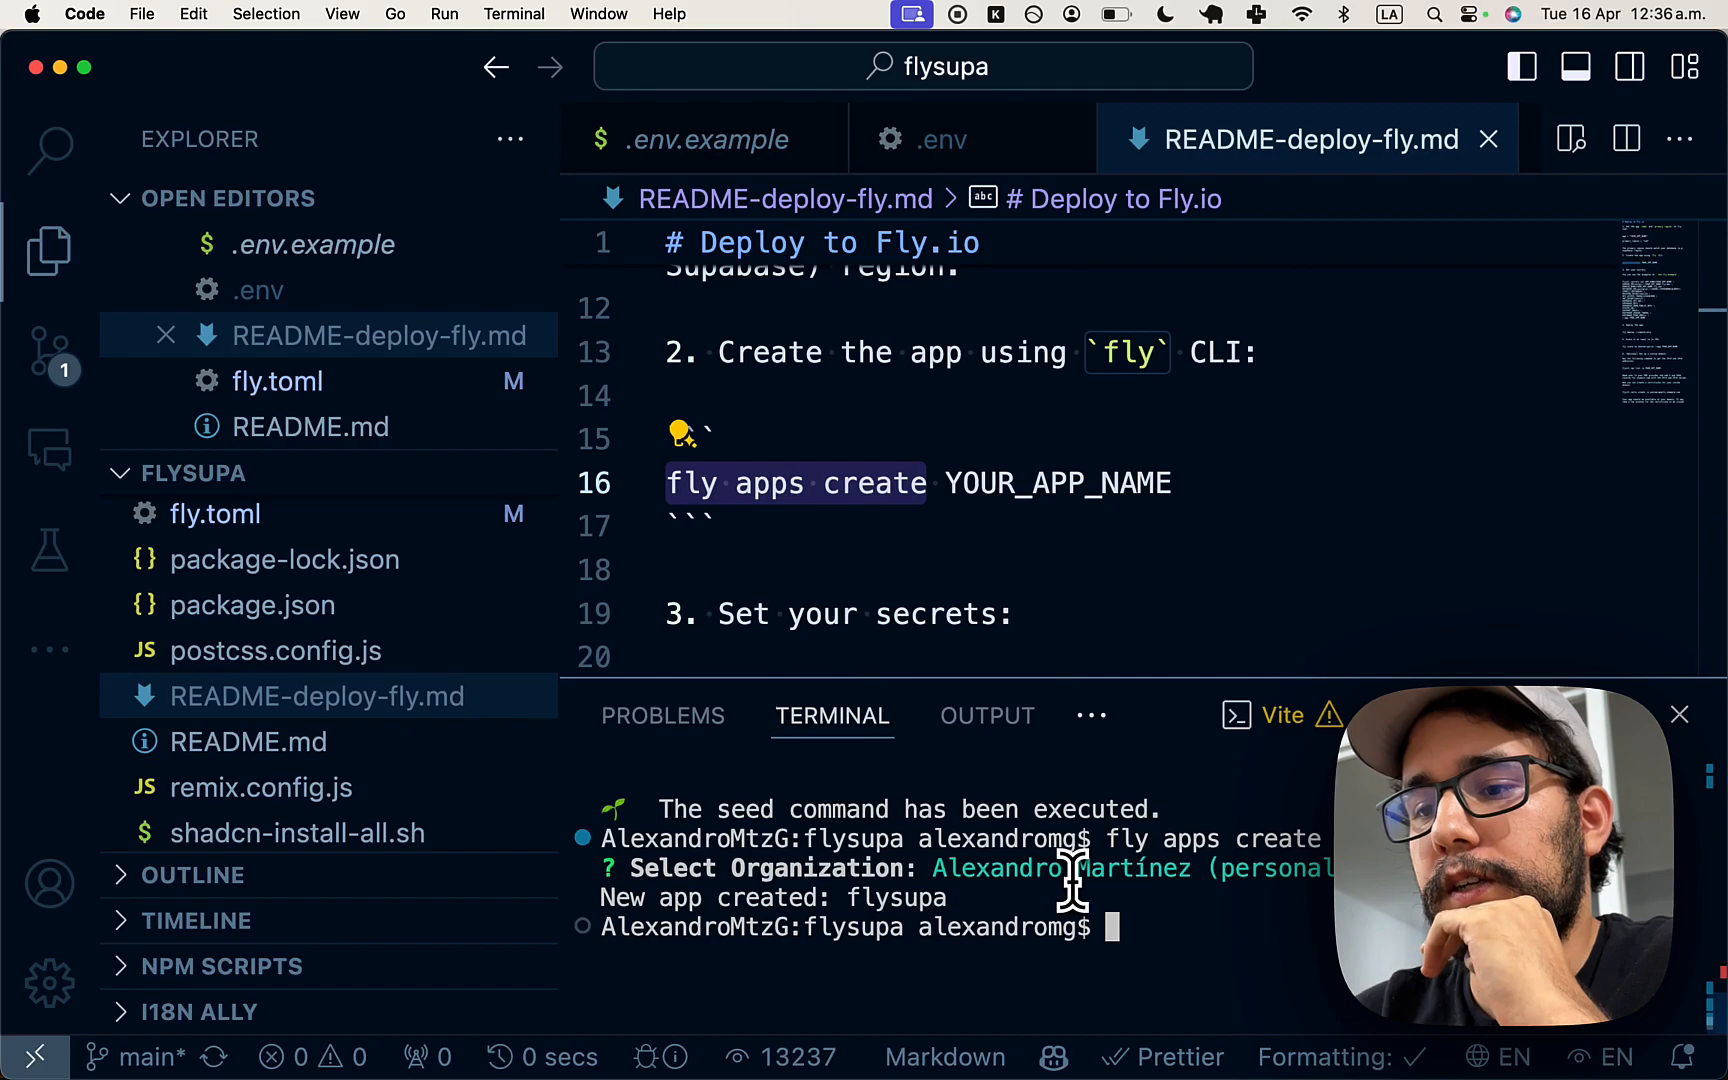
- Scroll the guide to the secrets step and search the project for .env files
left_click(1060, 513)
scroll(1060, 511, "down", 4)
left_click(1005, 503)
scroll(1005, 503, "down", 1)
left_click(1003, 469)
scroll(948, 498, "down", 1)
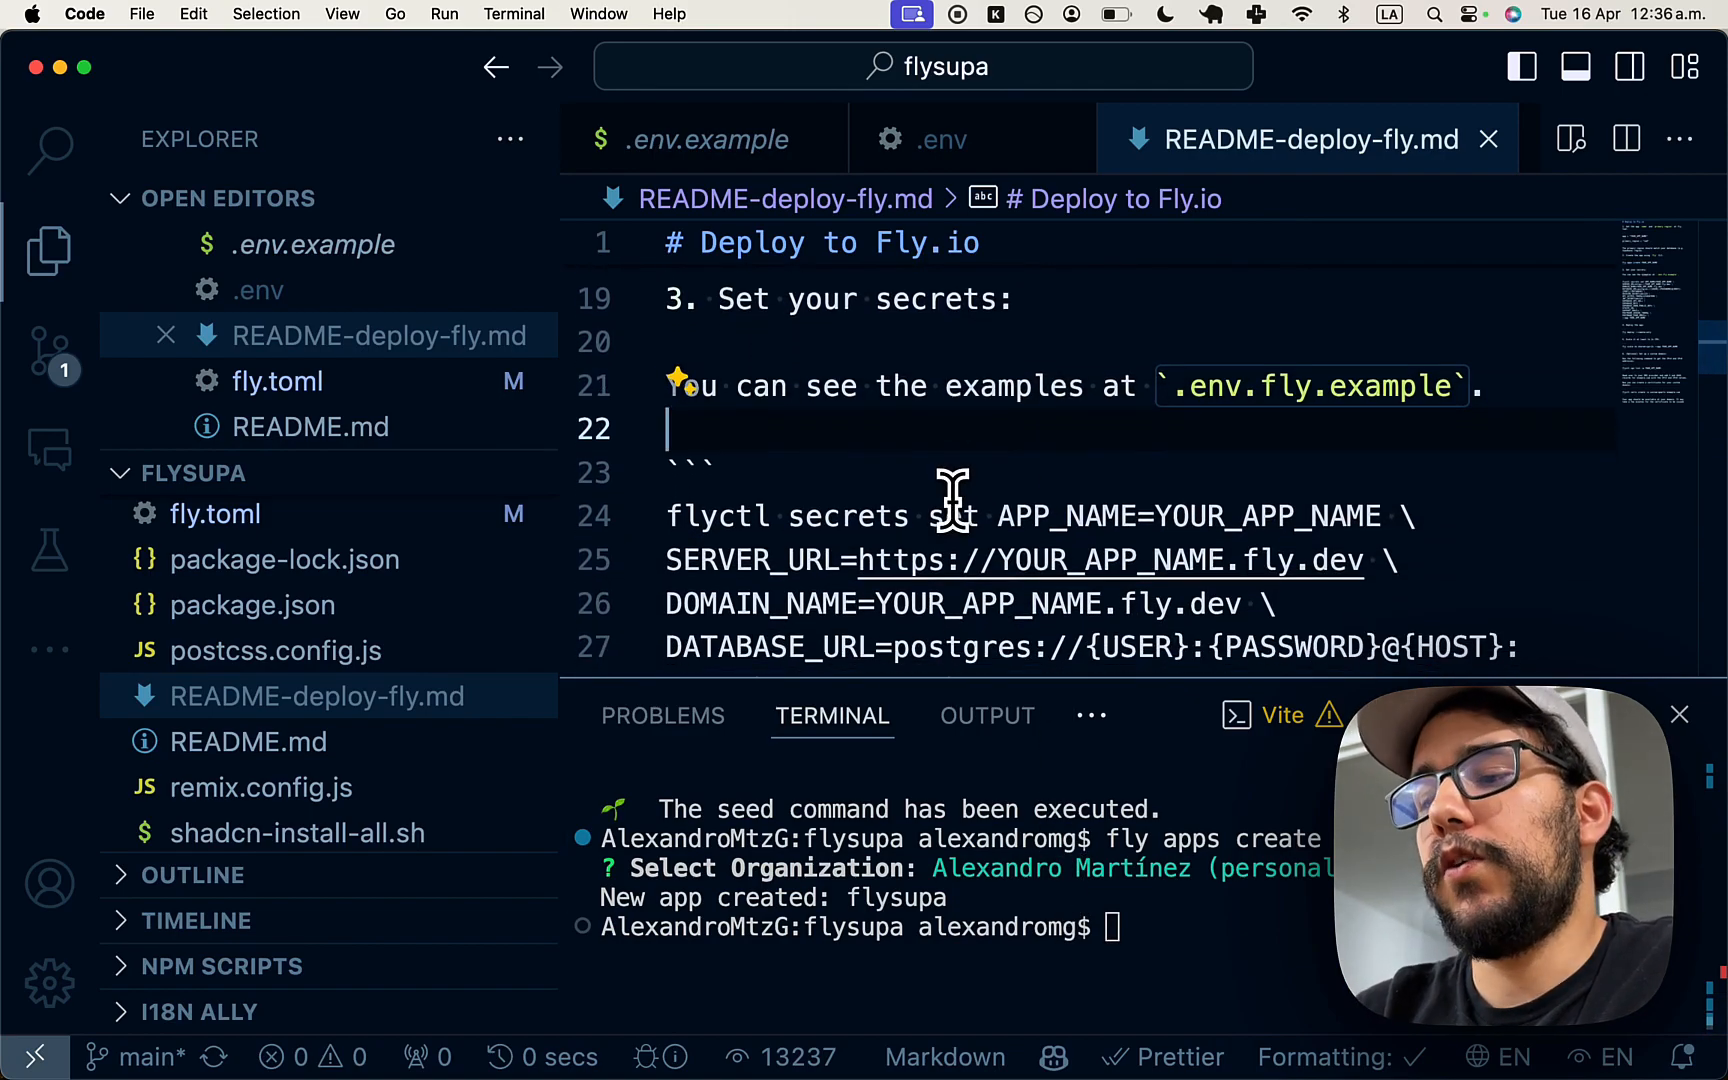
key("super+p")
type(".env")
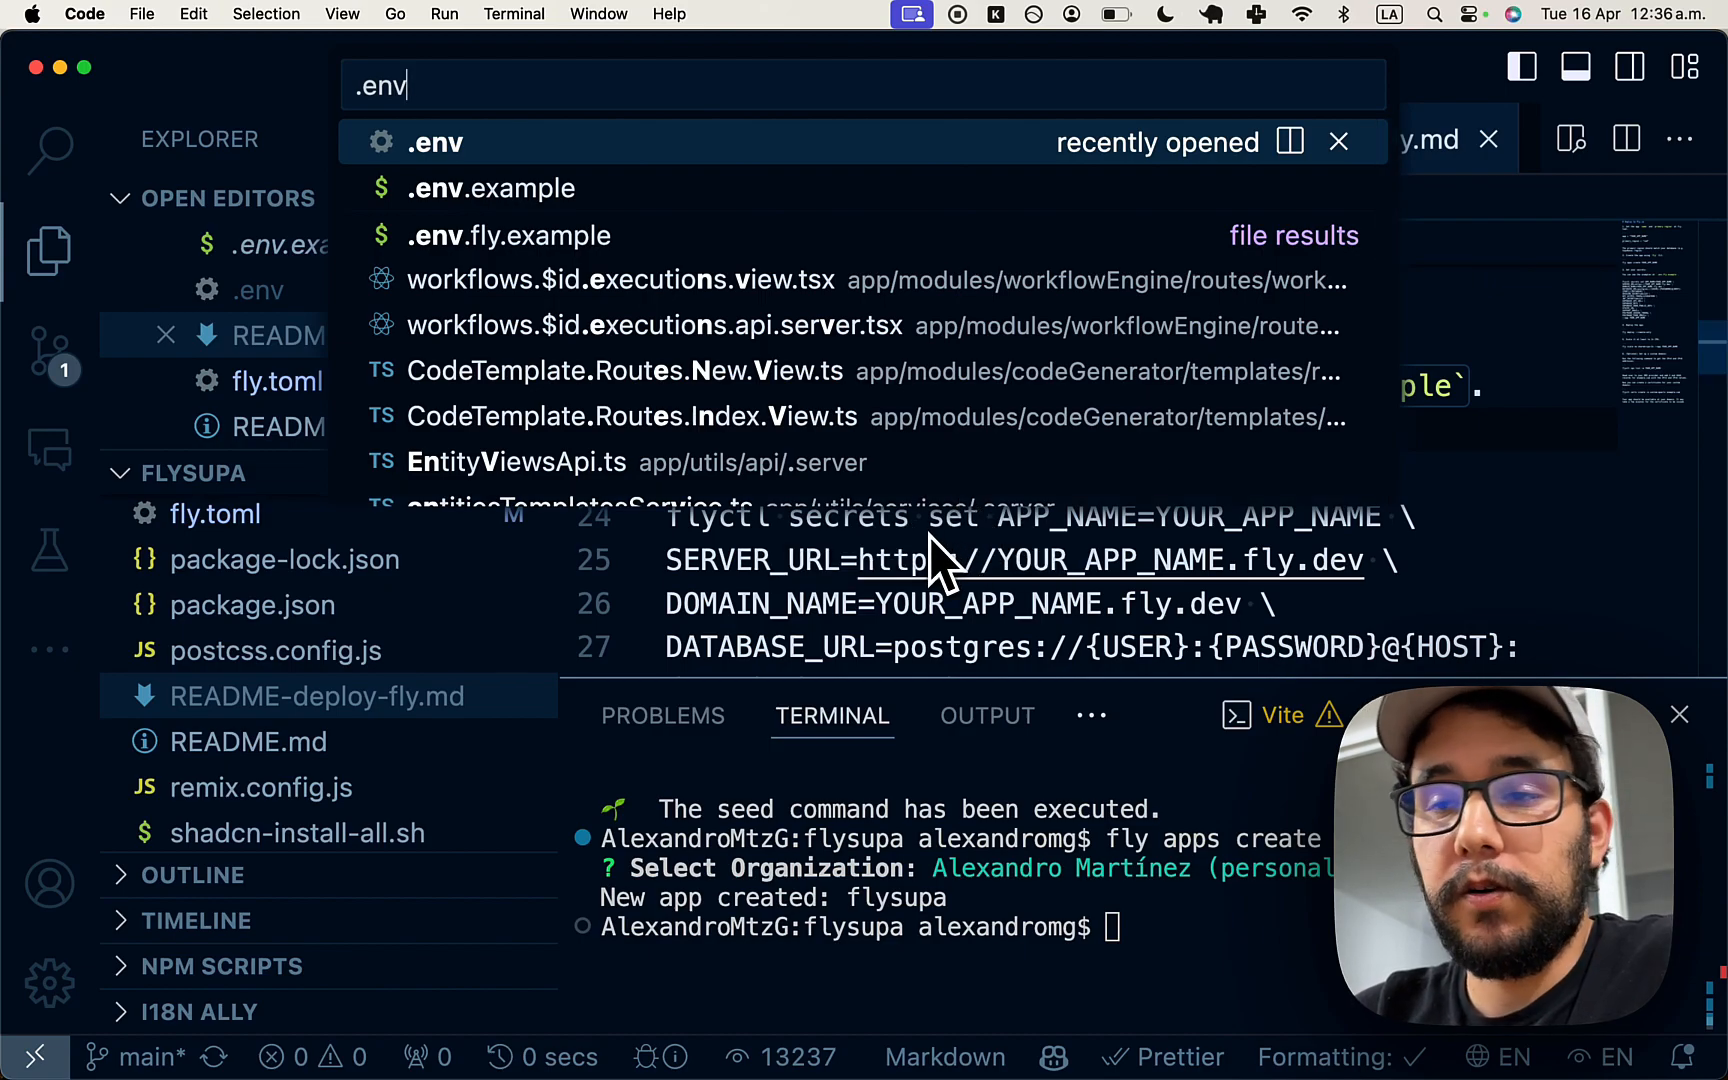
key("Down")
key("Down")
key("Return")
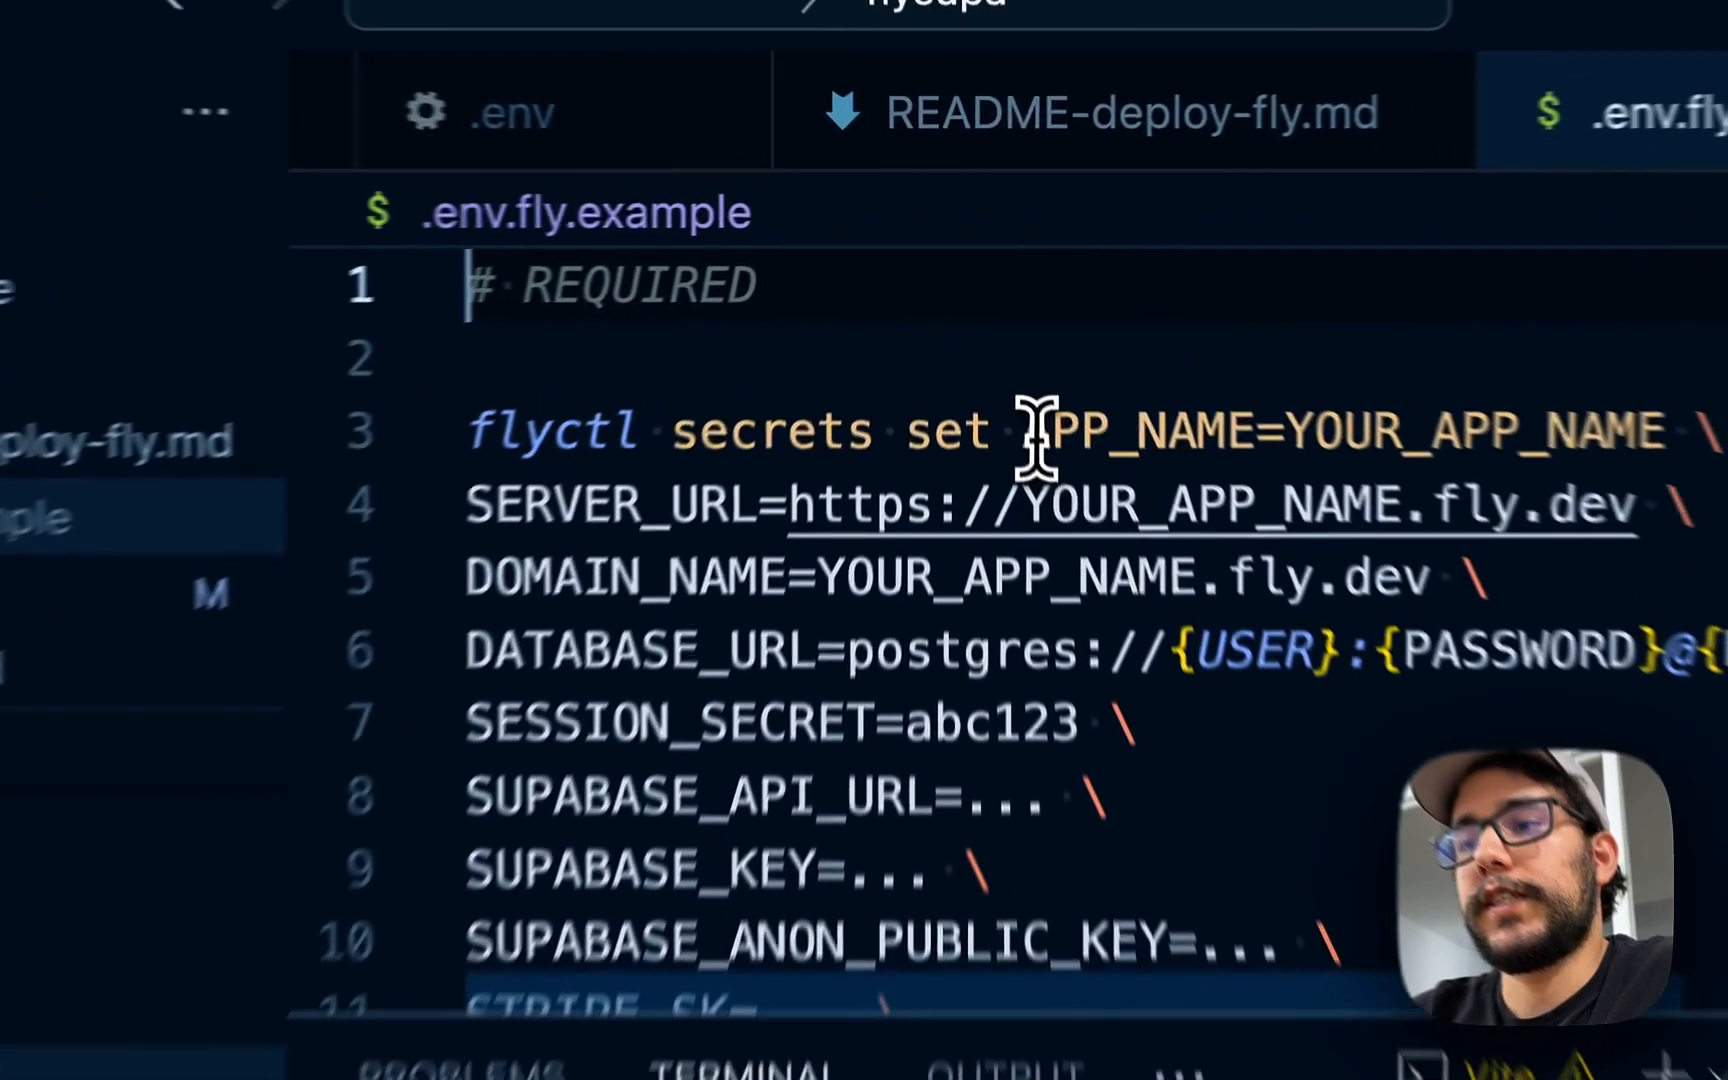
left_click_drag(998, 329, 776, 378)
left_click_drag(710, 570, 756, 697)
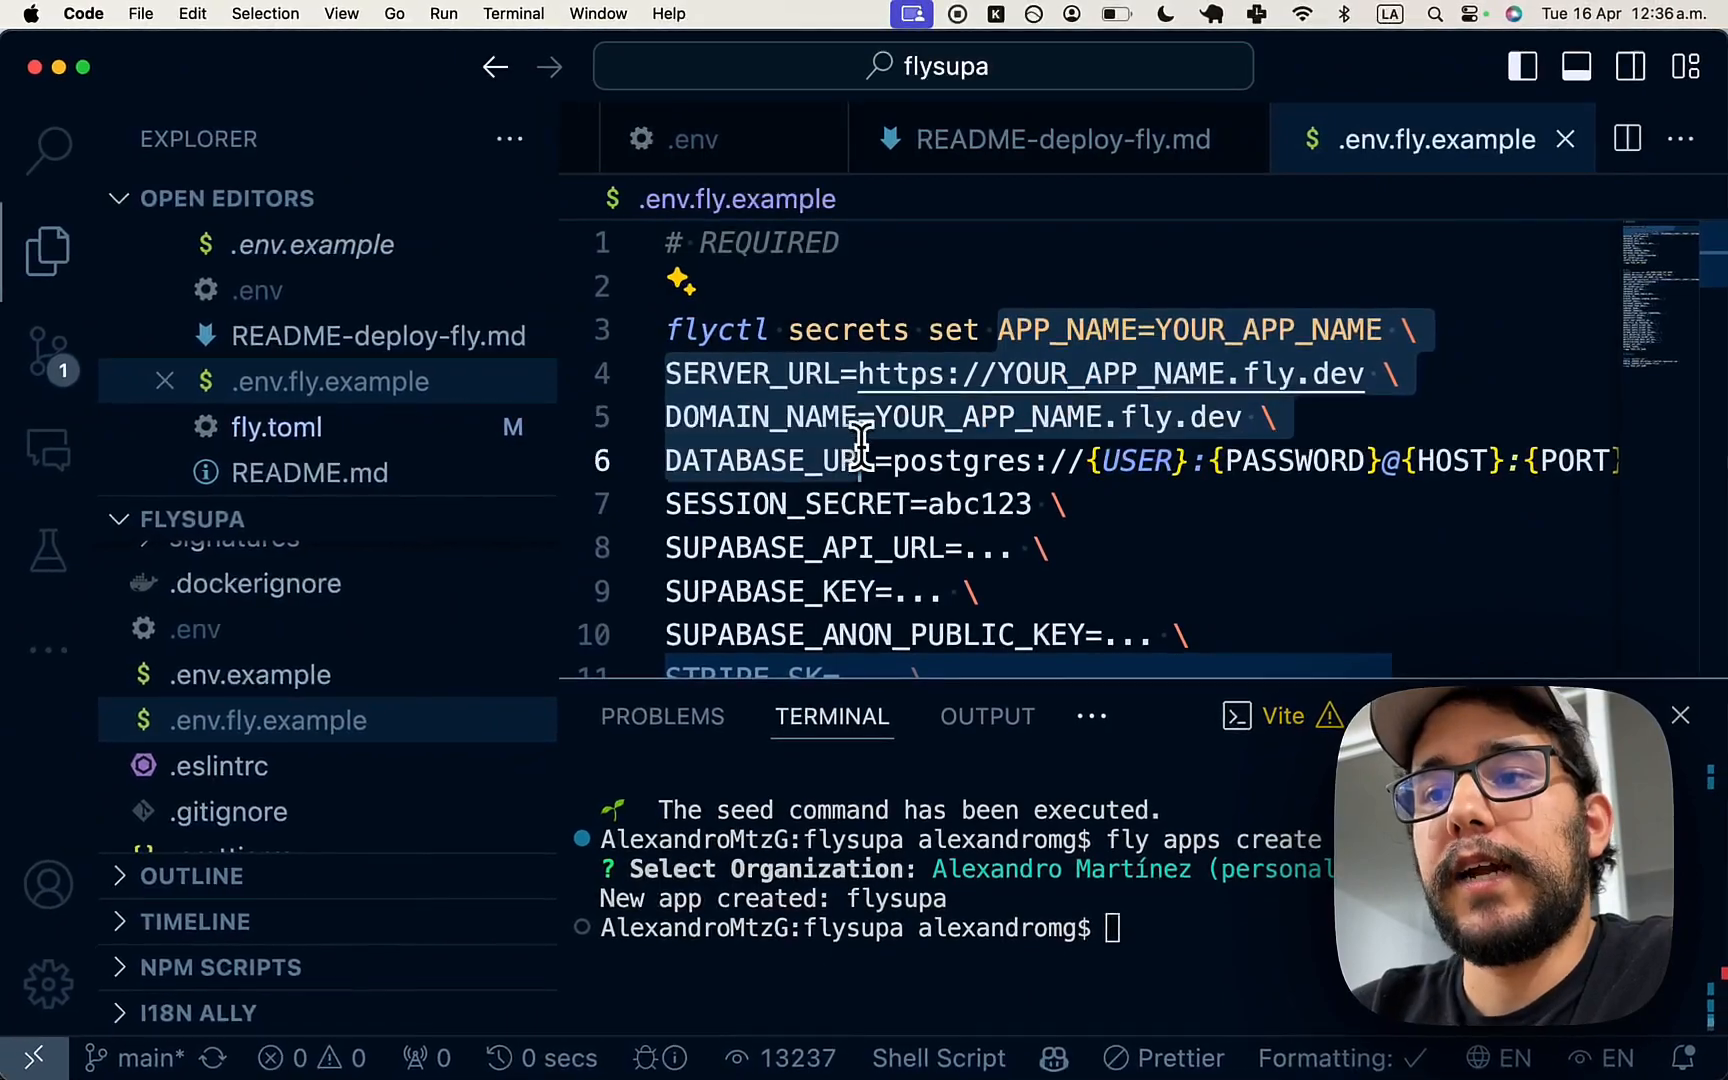
left_click_drag(860, 440, 905, 522)
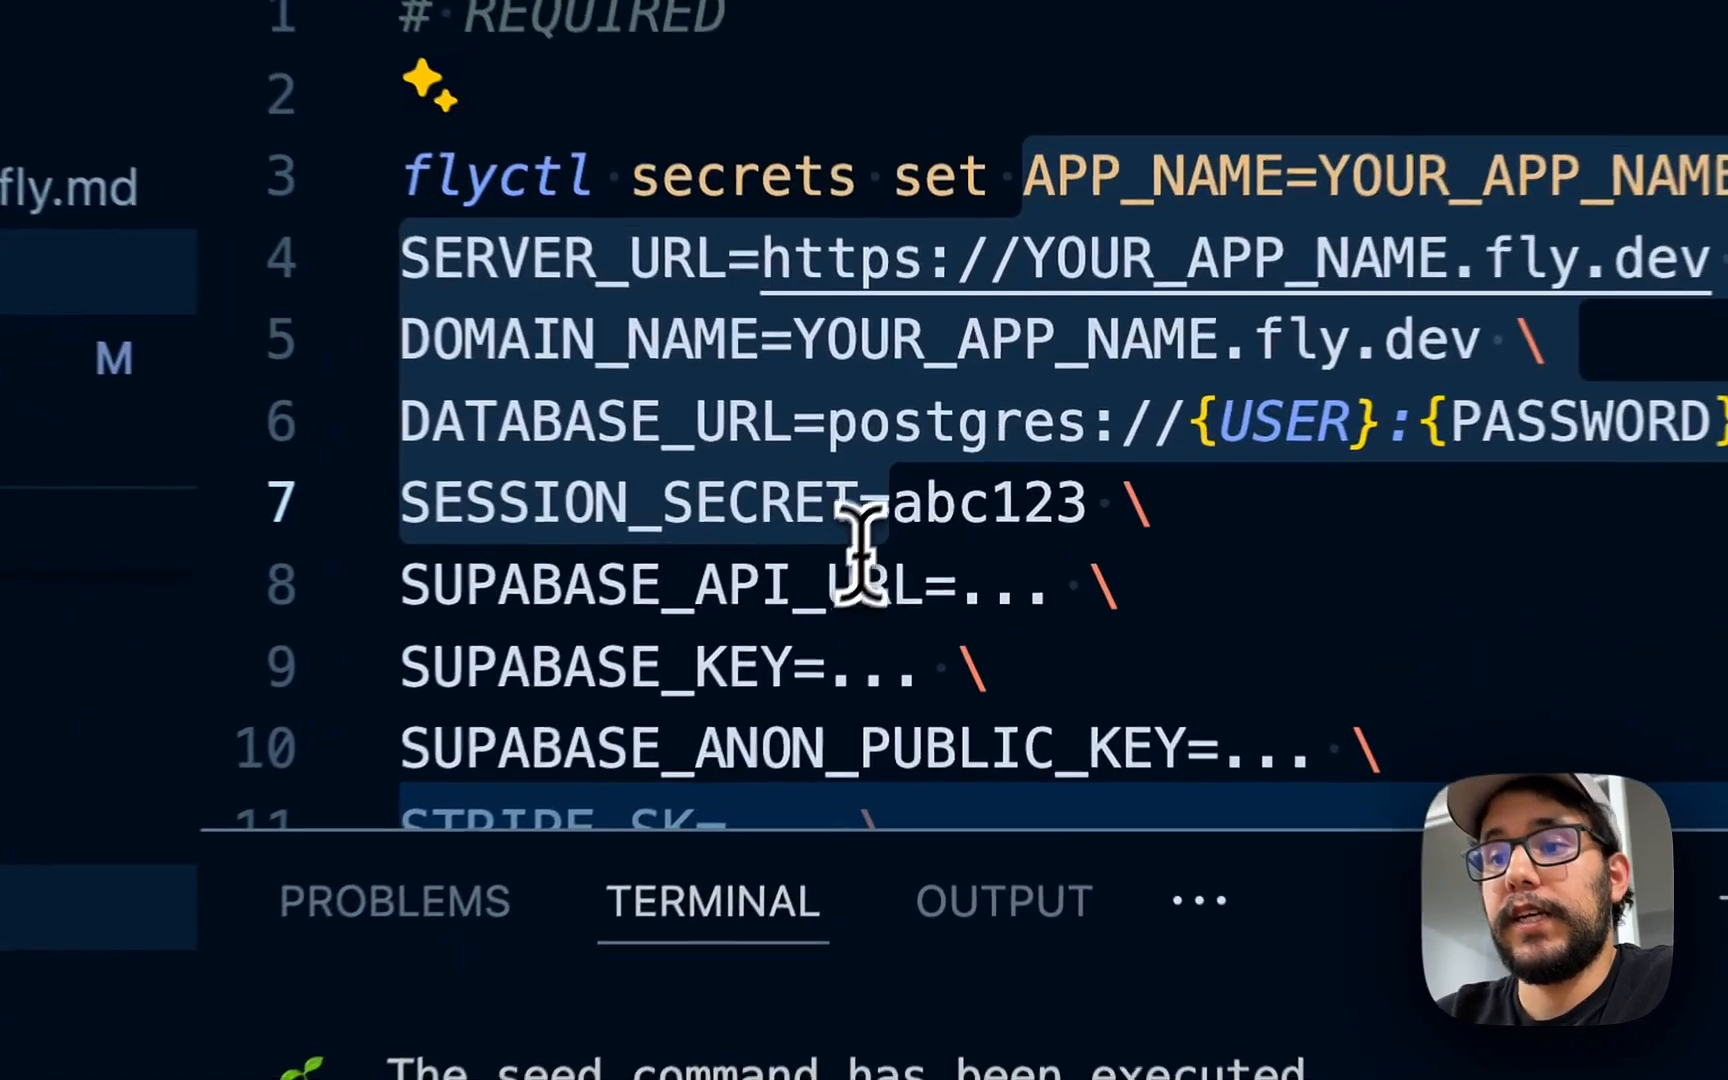
left_click(840, 583)
key("super+Left")
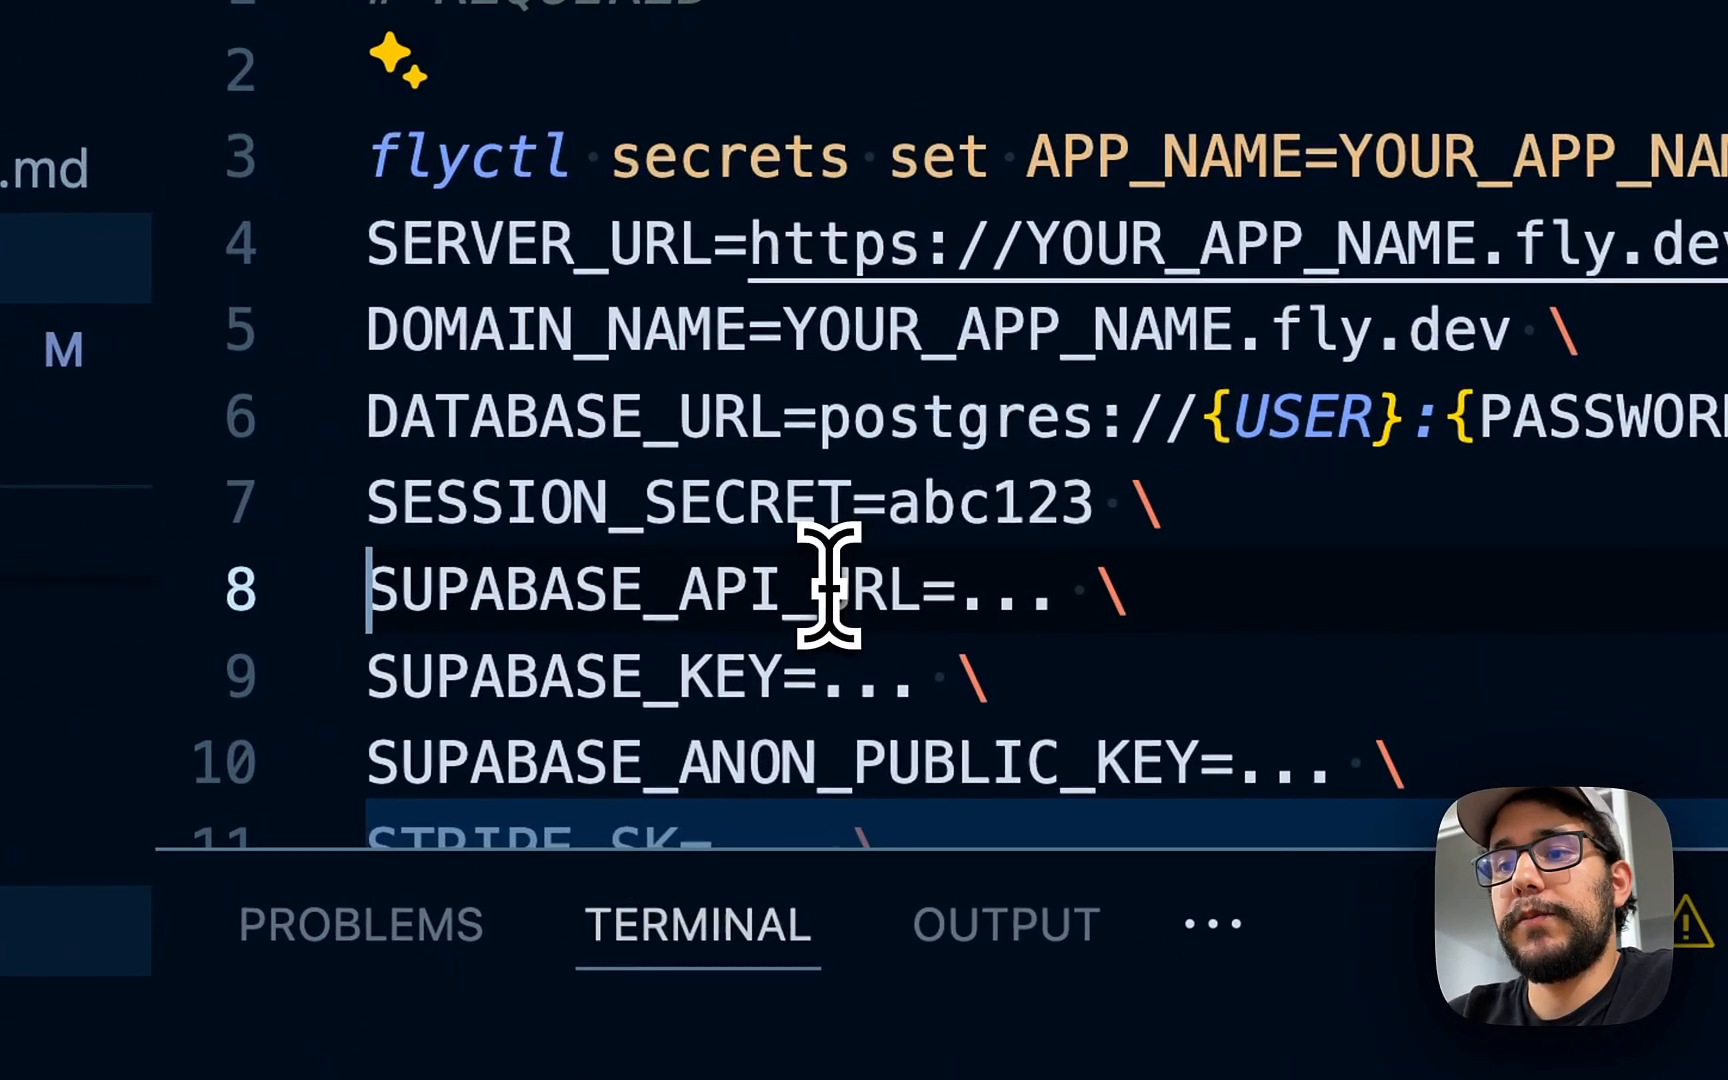
key("shift+Down")
key("shift+Down")
key("shift+Down")
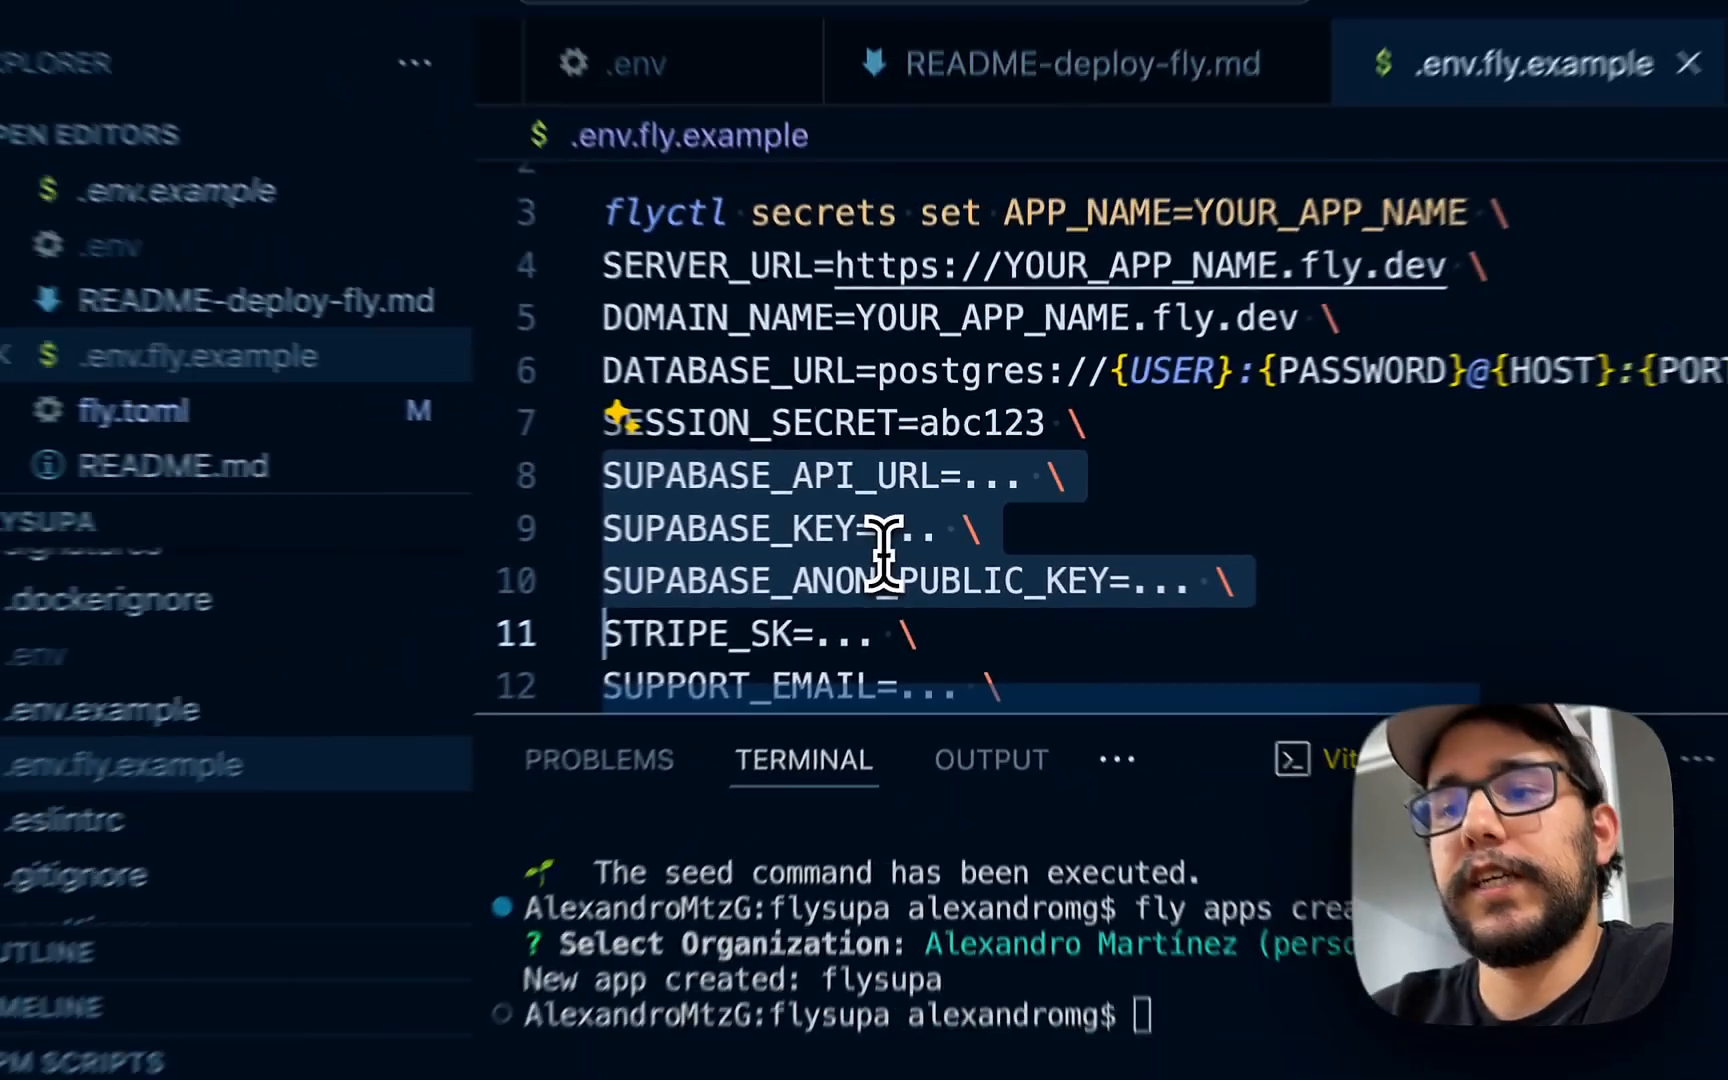
key("shift+Down")
key("shift+Down")
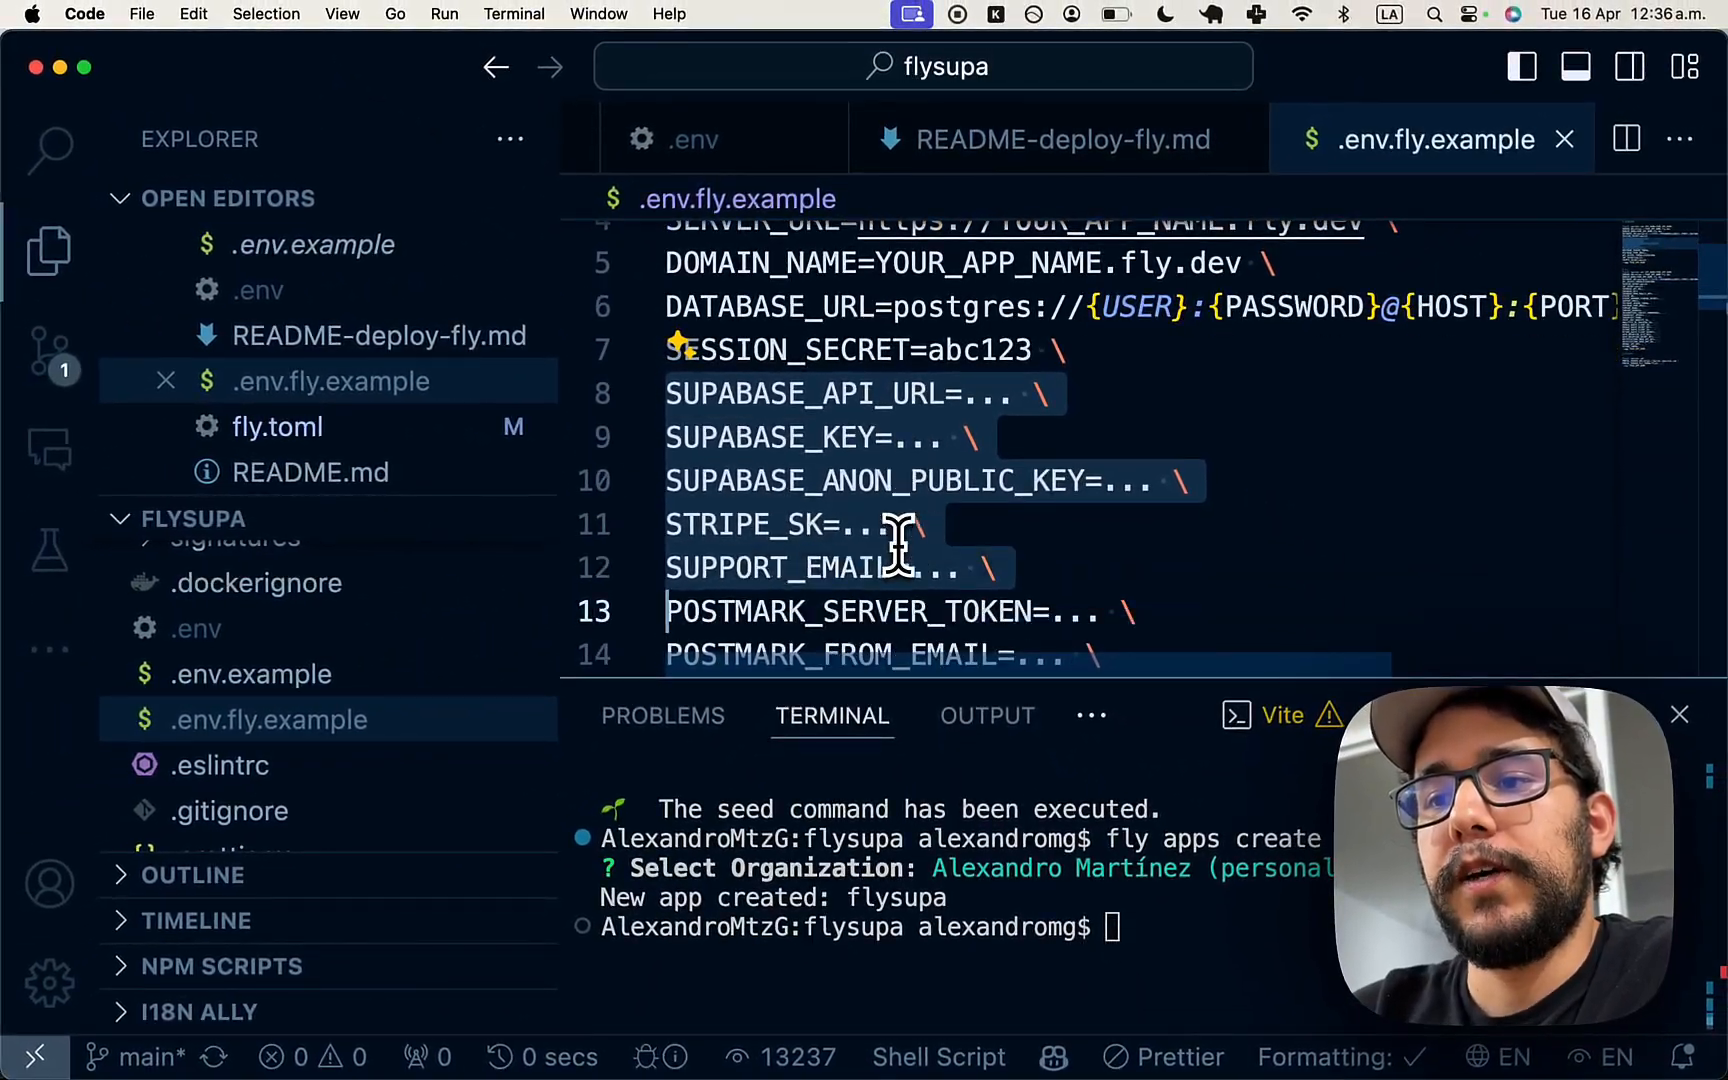
key("shift+Down")
key("shift+Up")
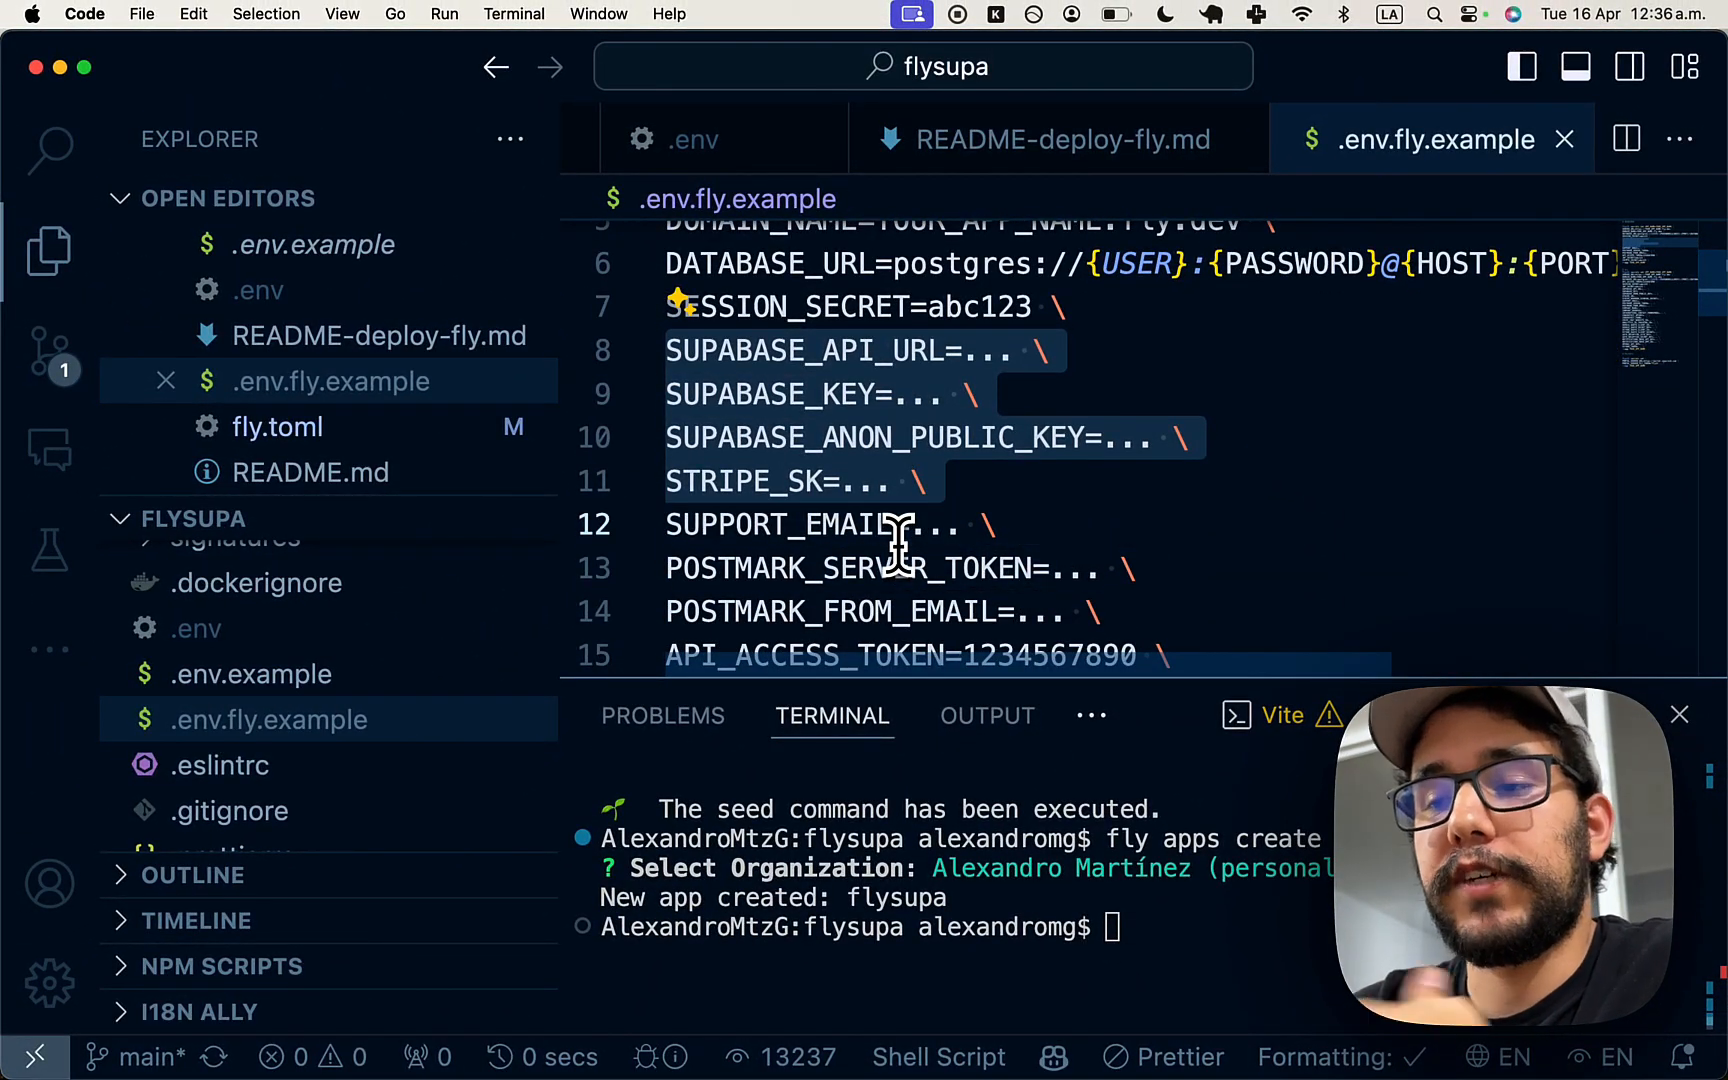
key("shift+Down")
key("shift+Down")
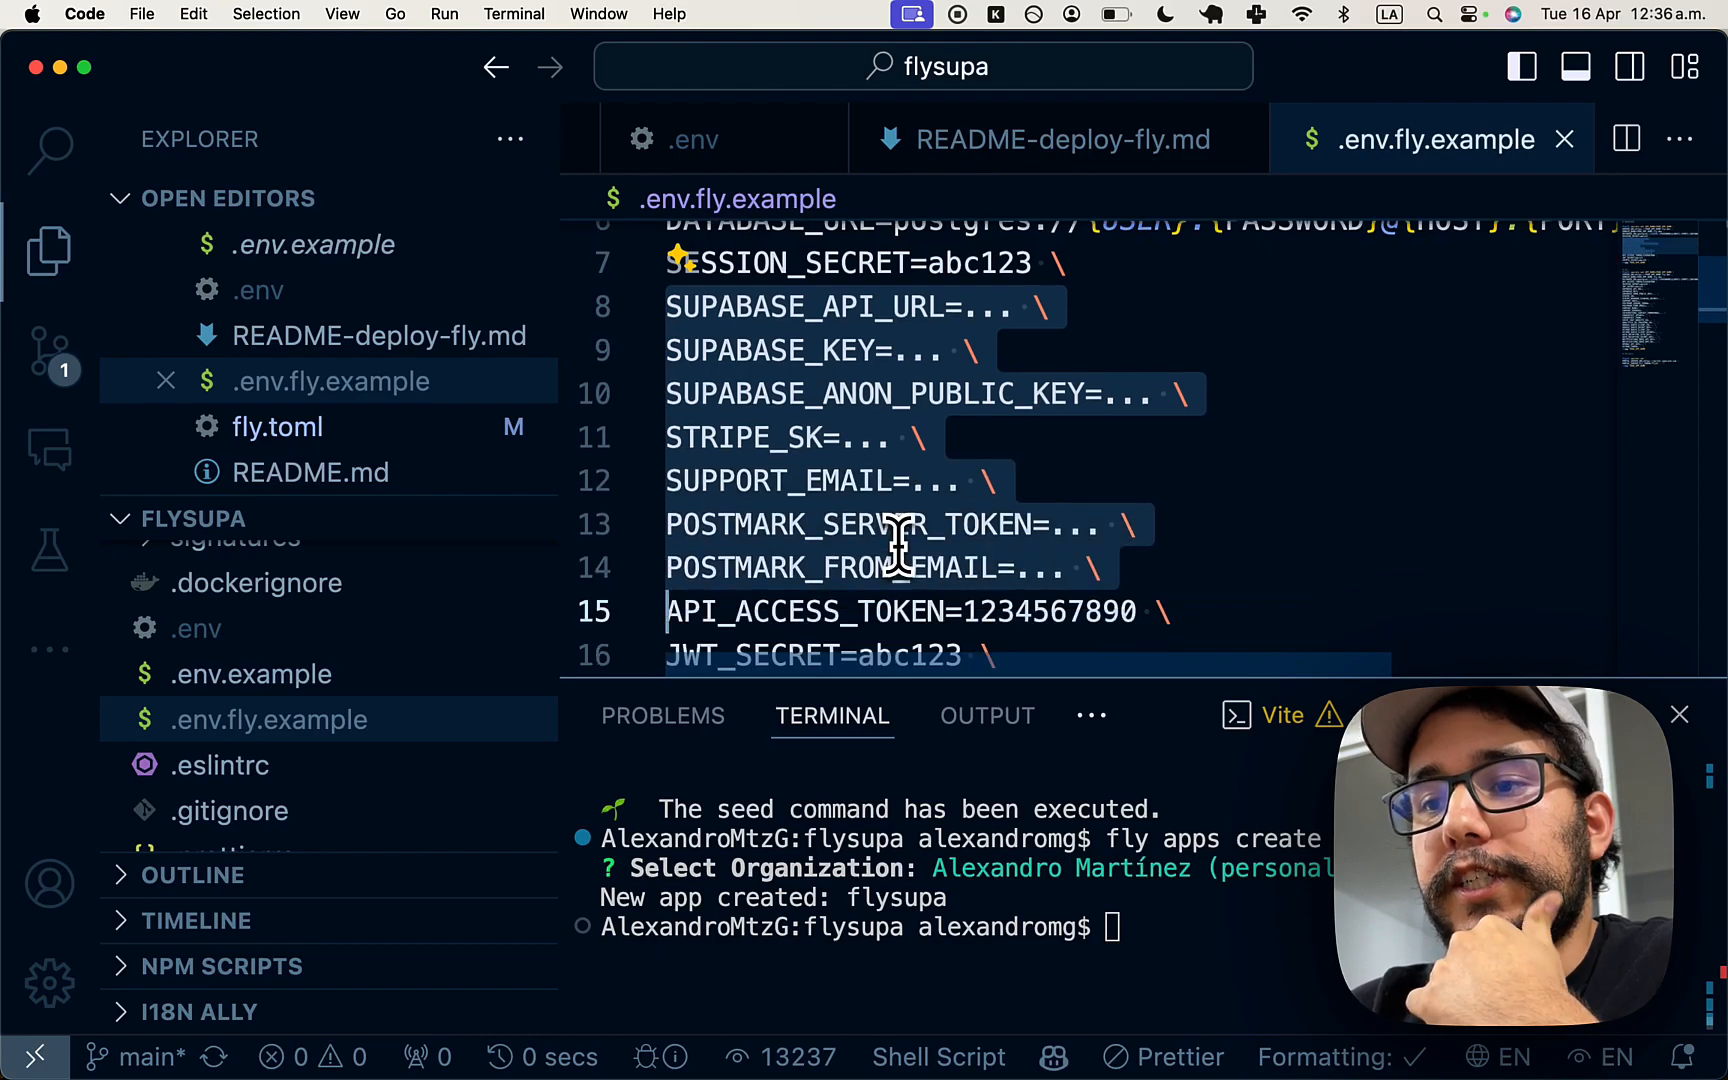
key("shift+Down")
key("shift+Down")
key("shift+Up")
key("shift+Up")
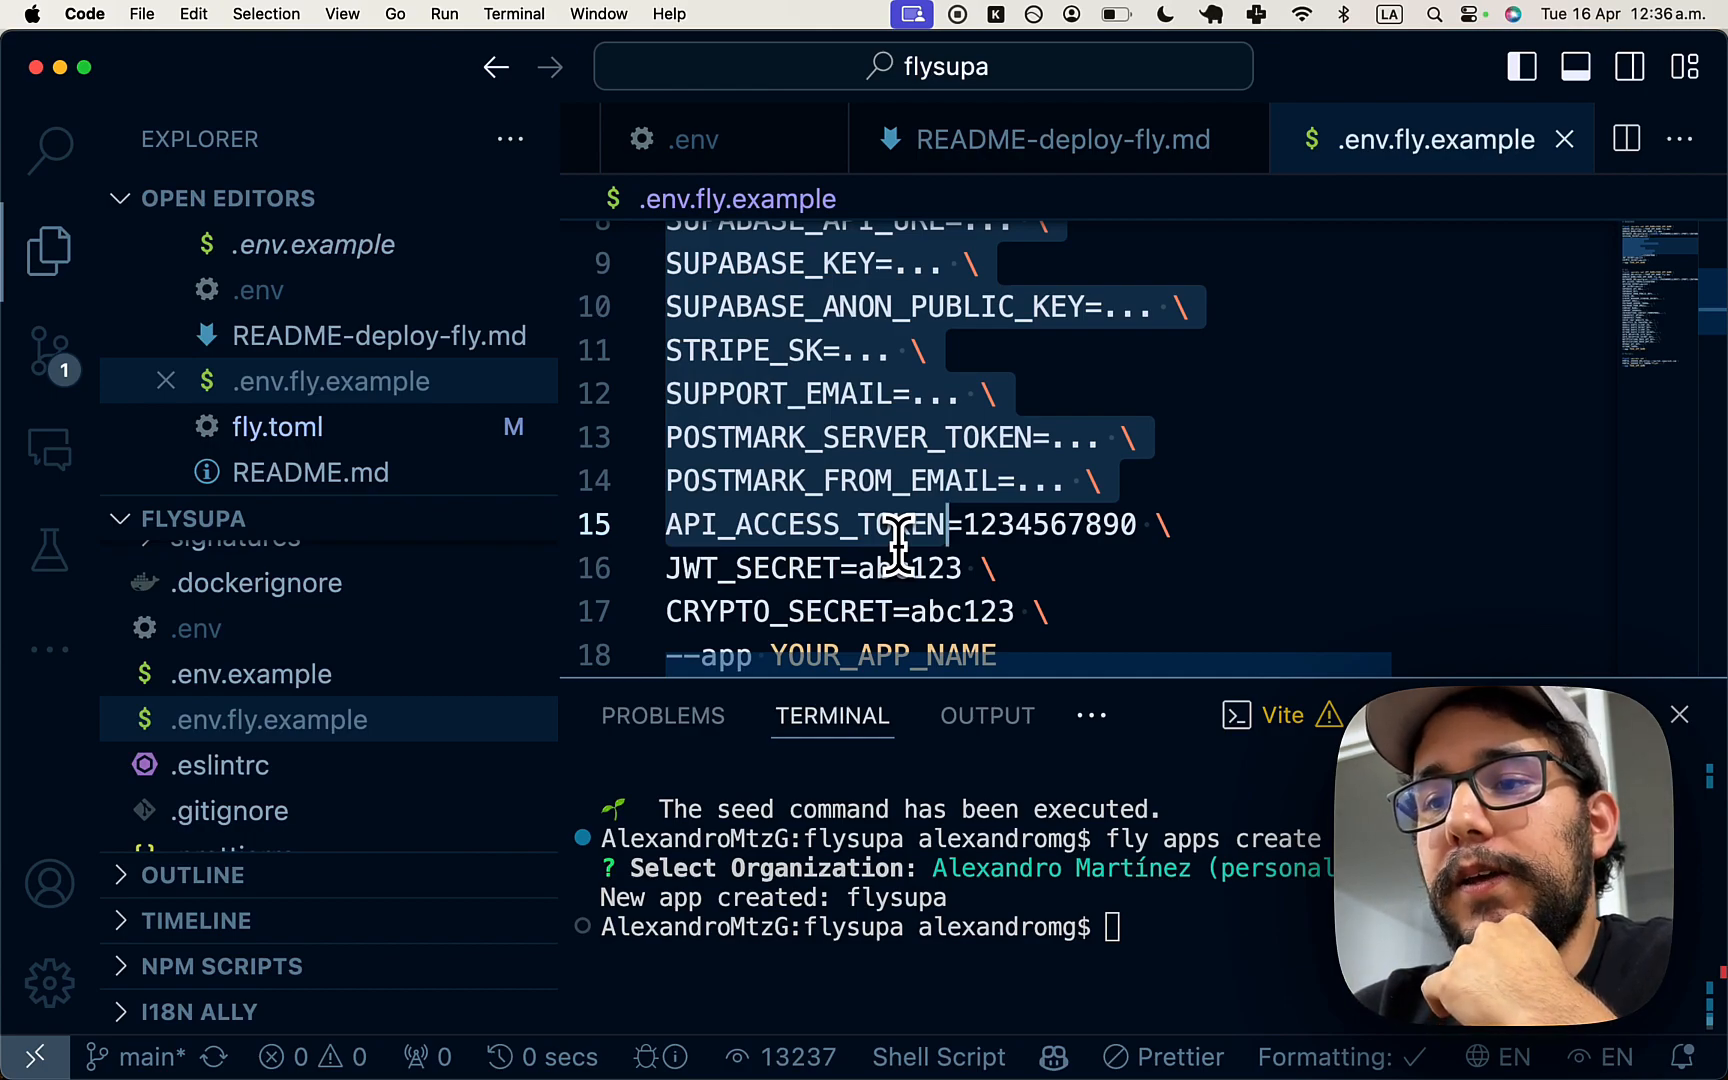
key("shift+Down")
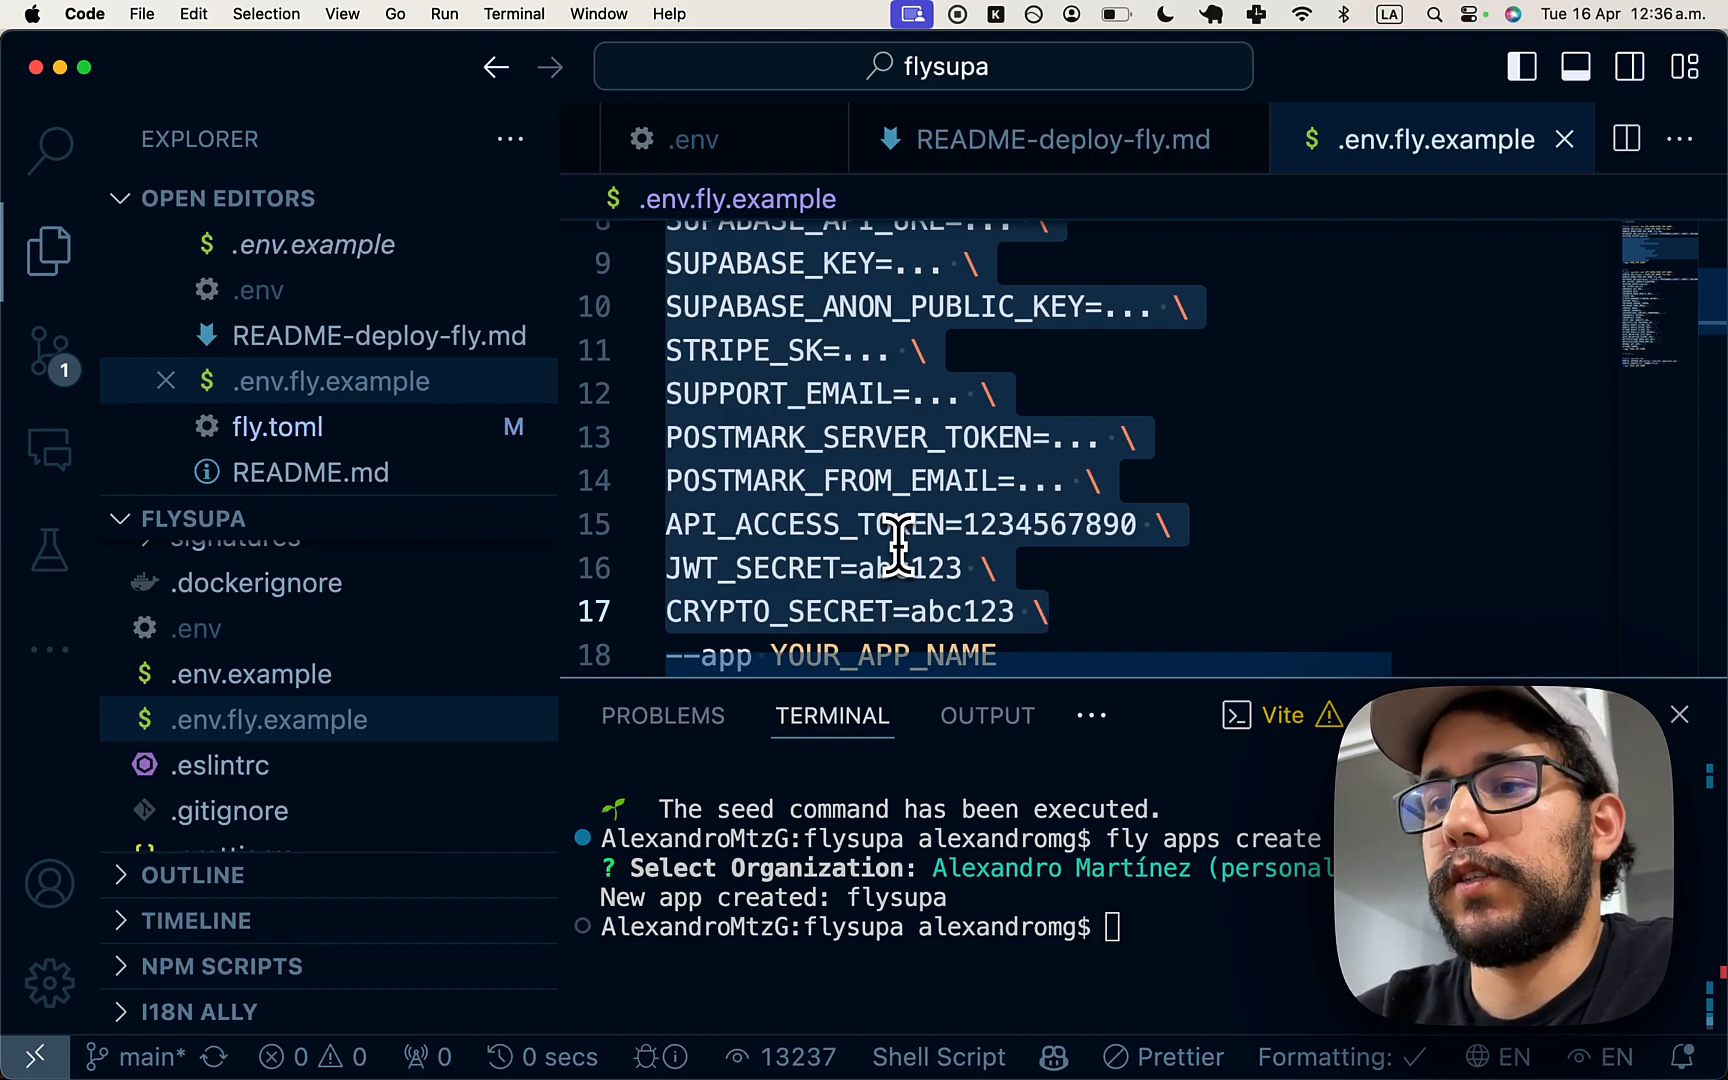
key("BackSpace")
scroll(905, 488, "up", 1)
key("BackSpace")
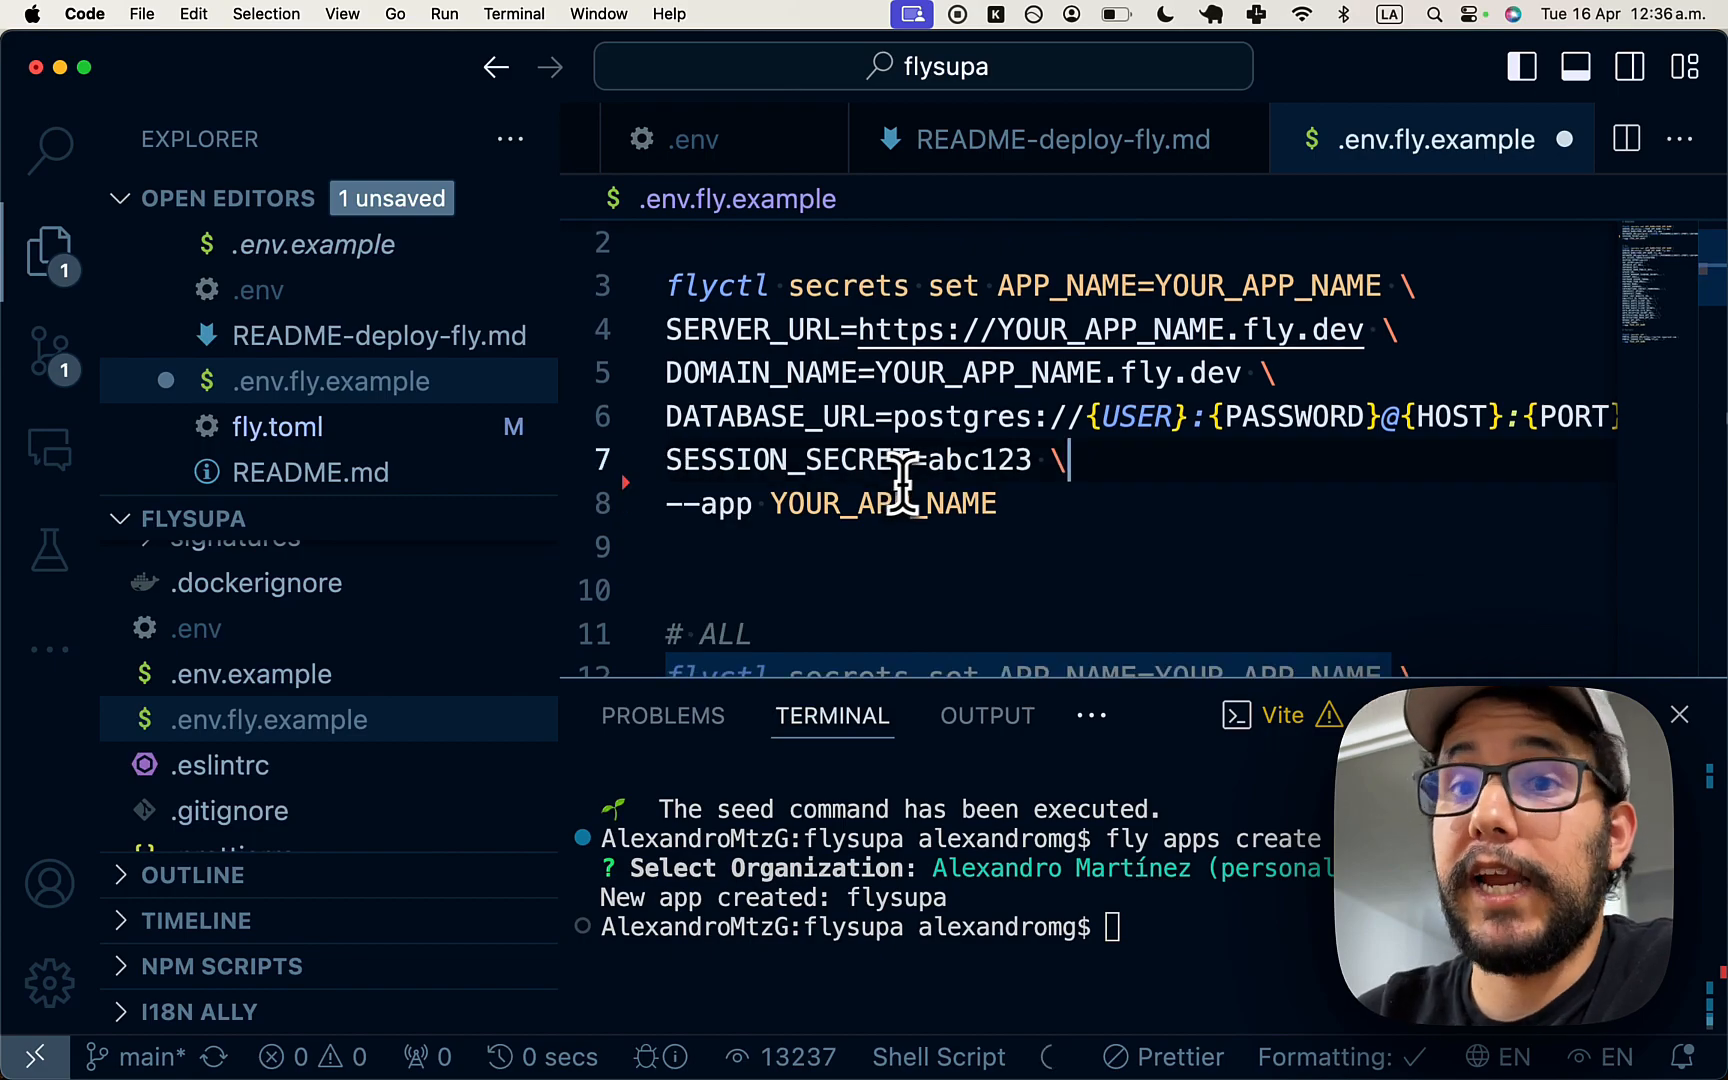
left_click(1010, 497)
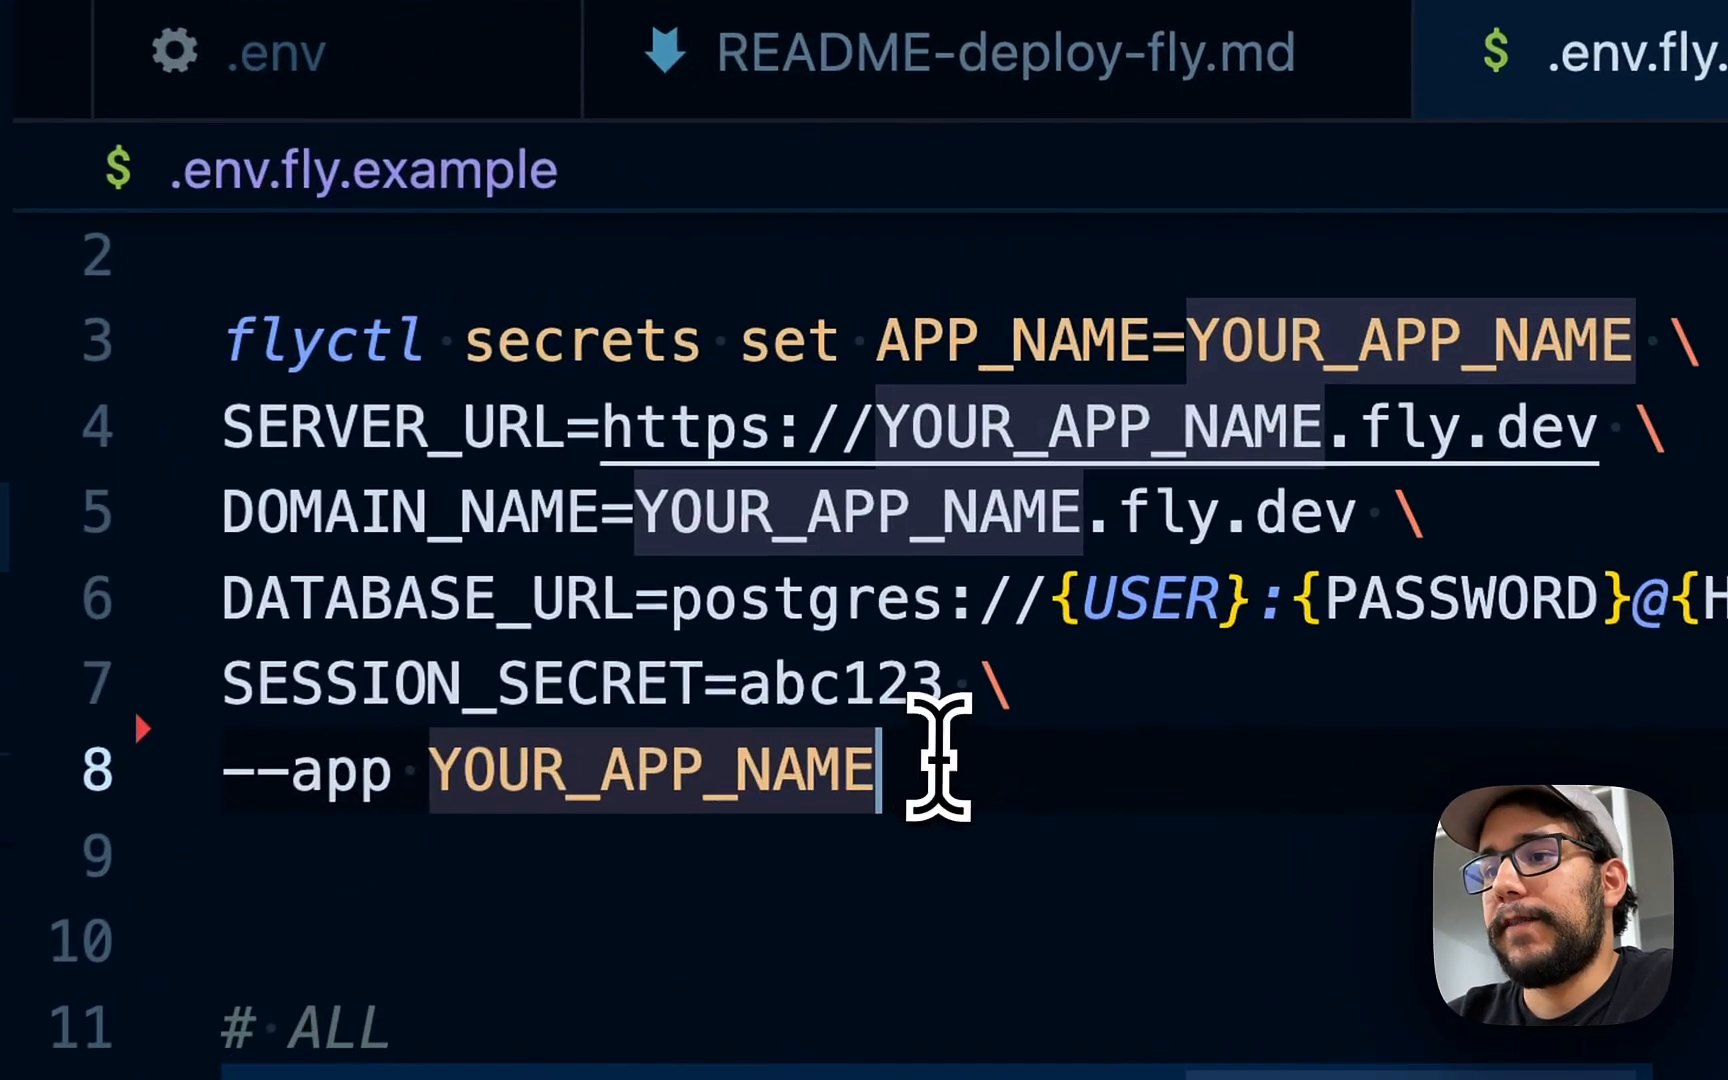
left_click_drag(938, 770, 221, 512)
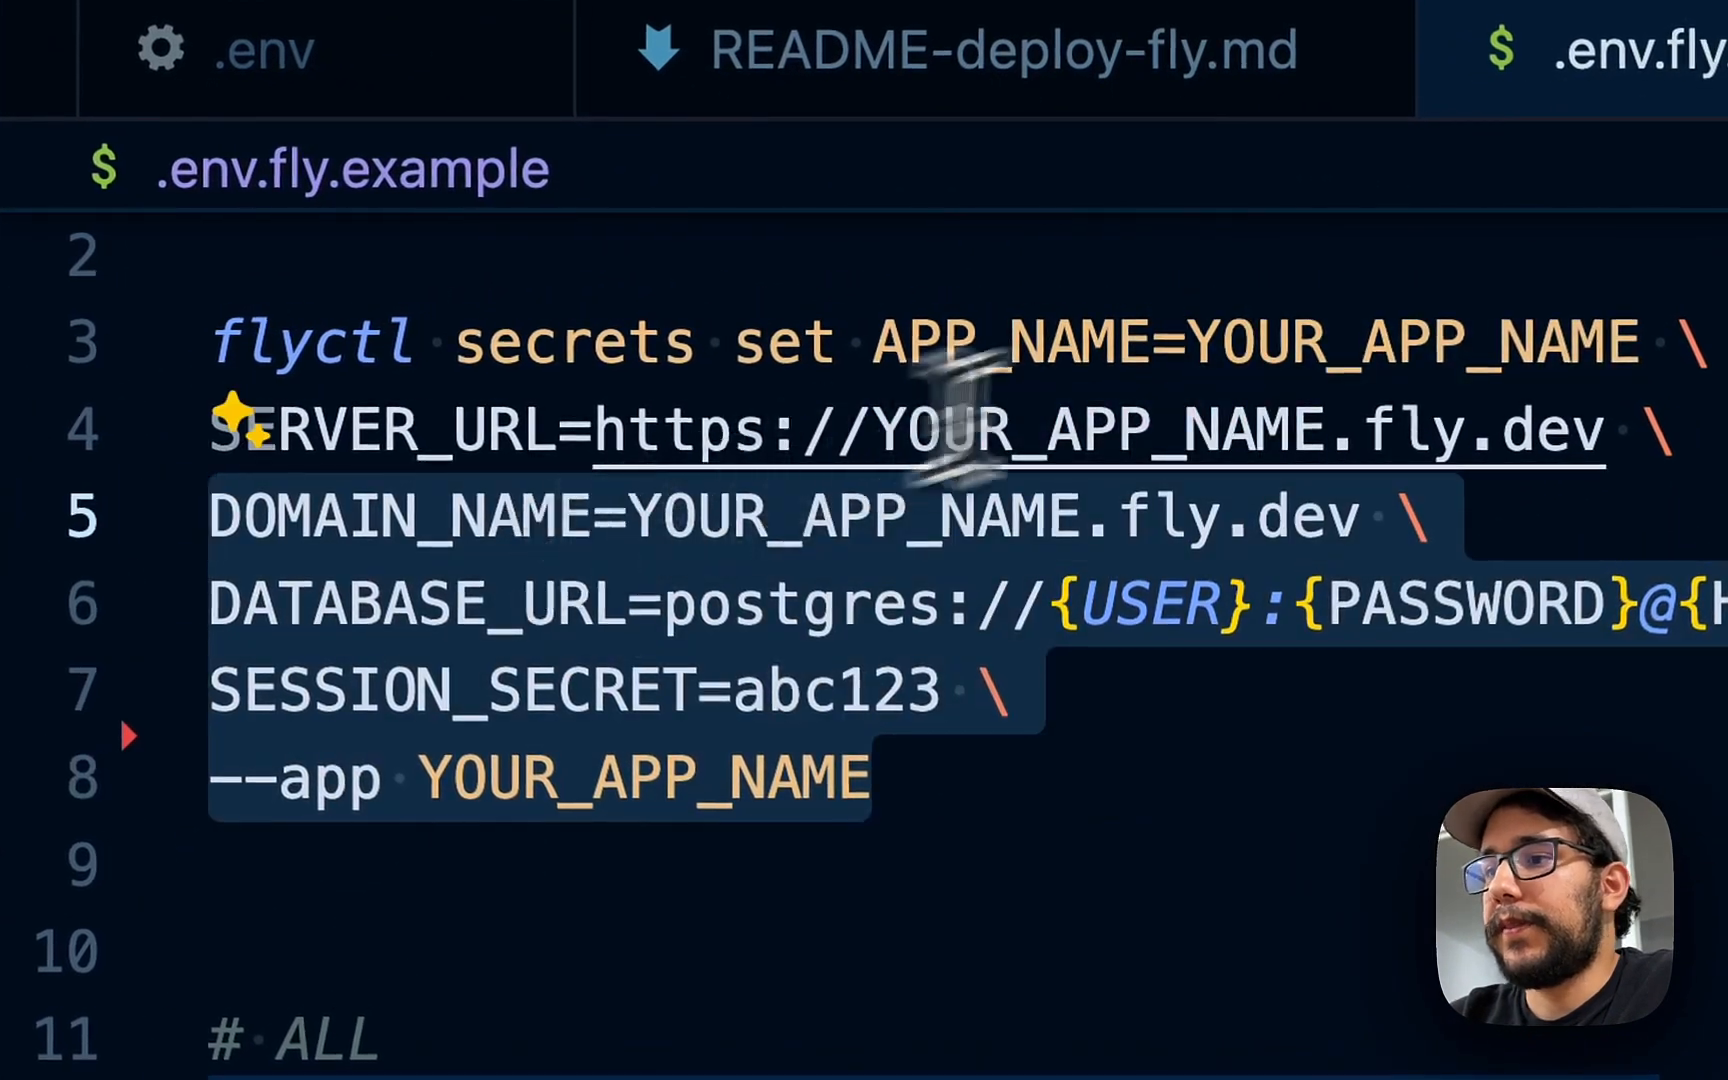
left_click(1284, 339)
left_click_drag(873, 778, 210, 341)
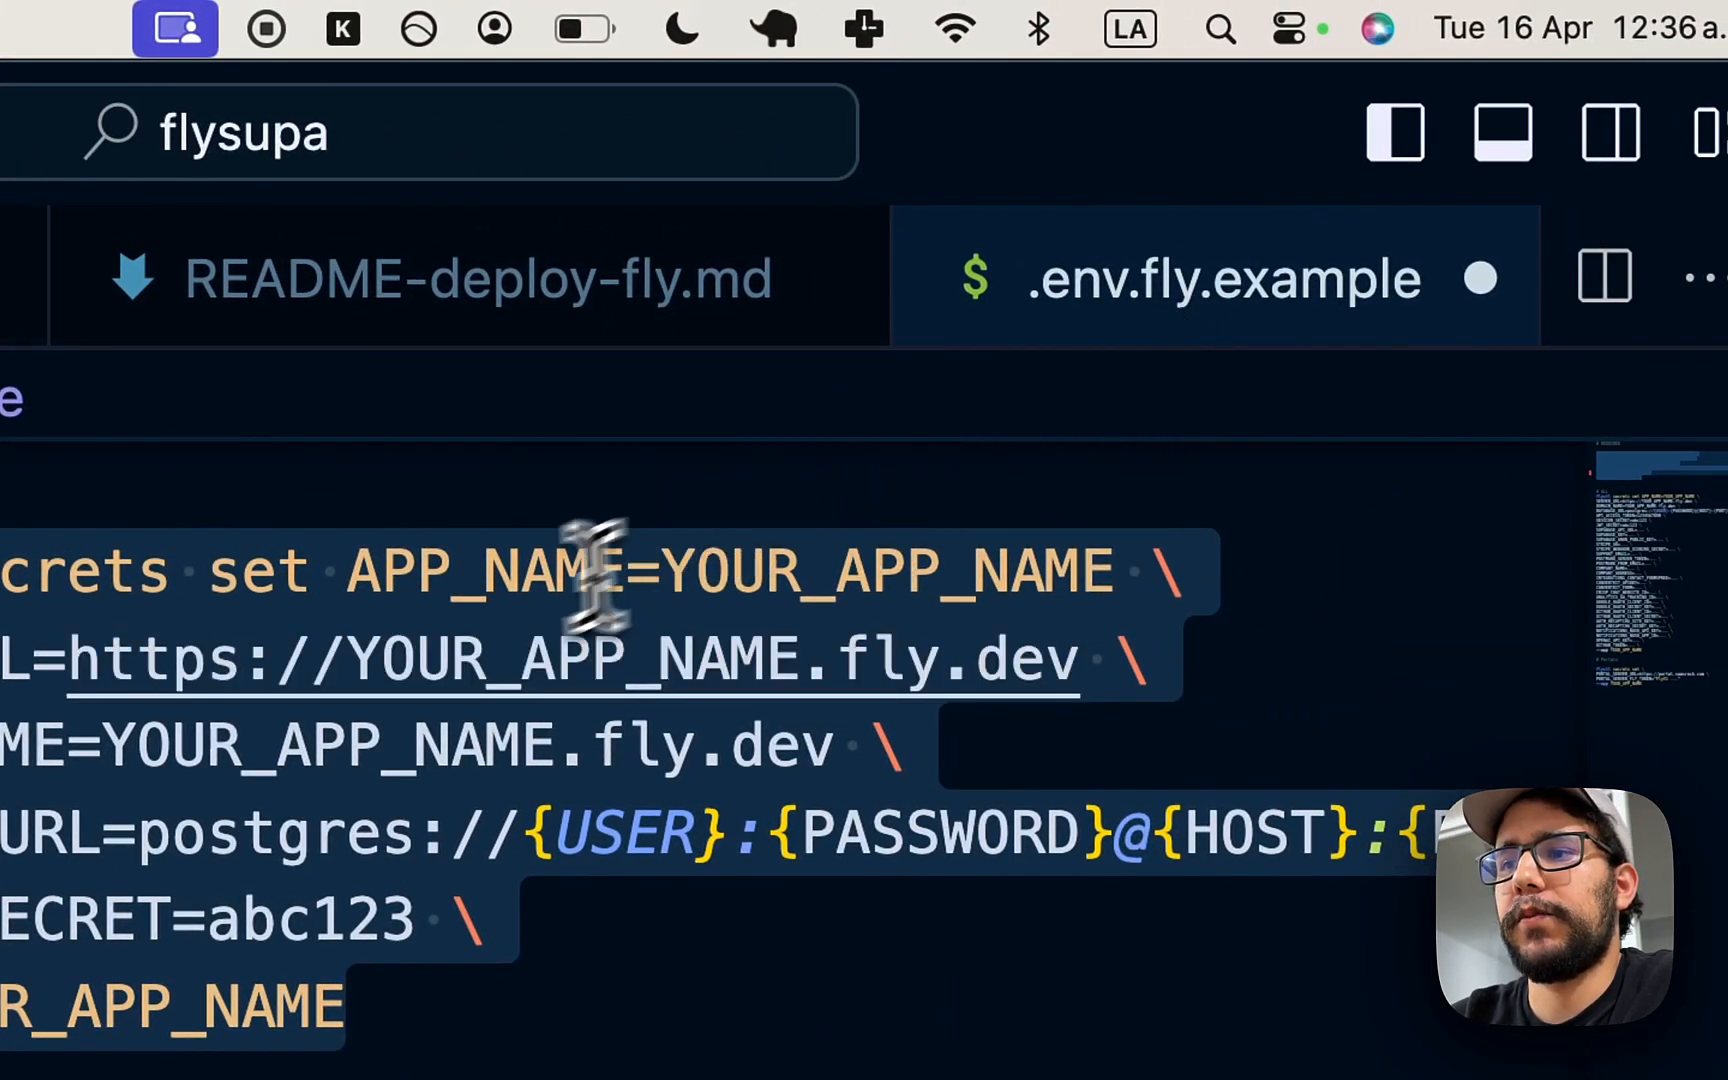
key("super+z")
key("super+z")
key("super+z")
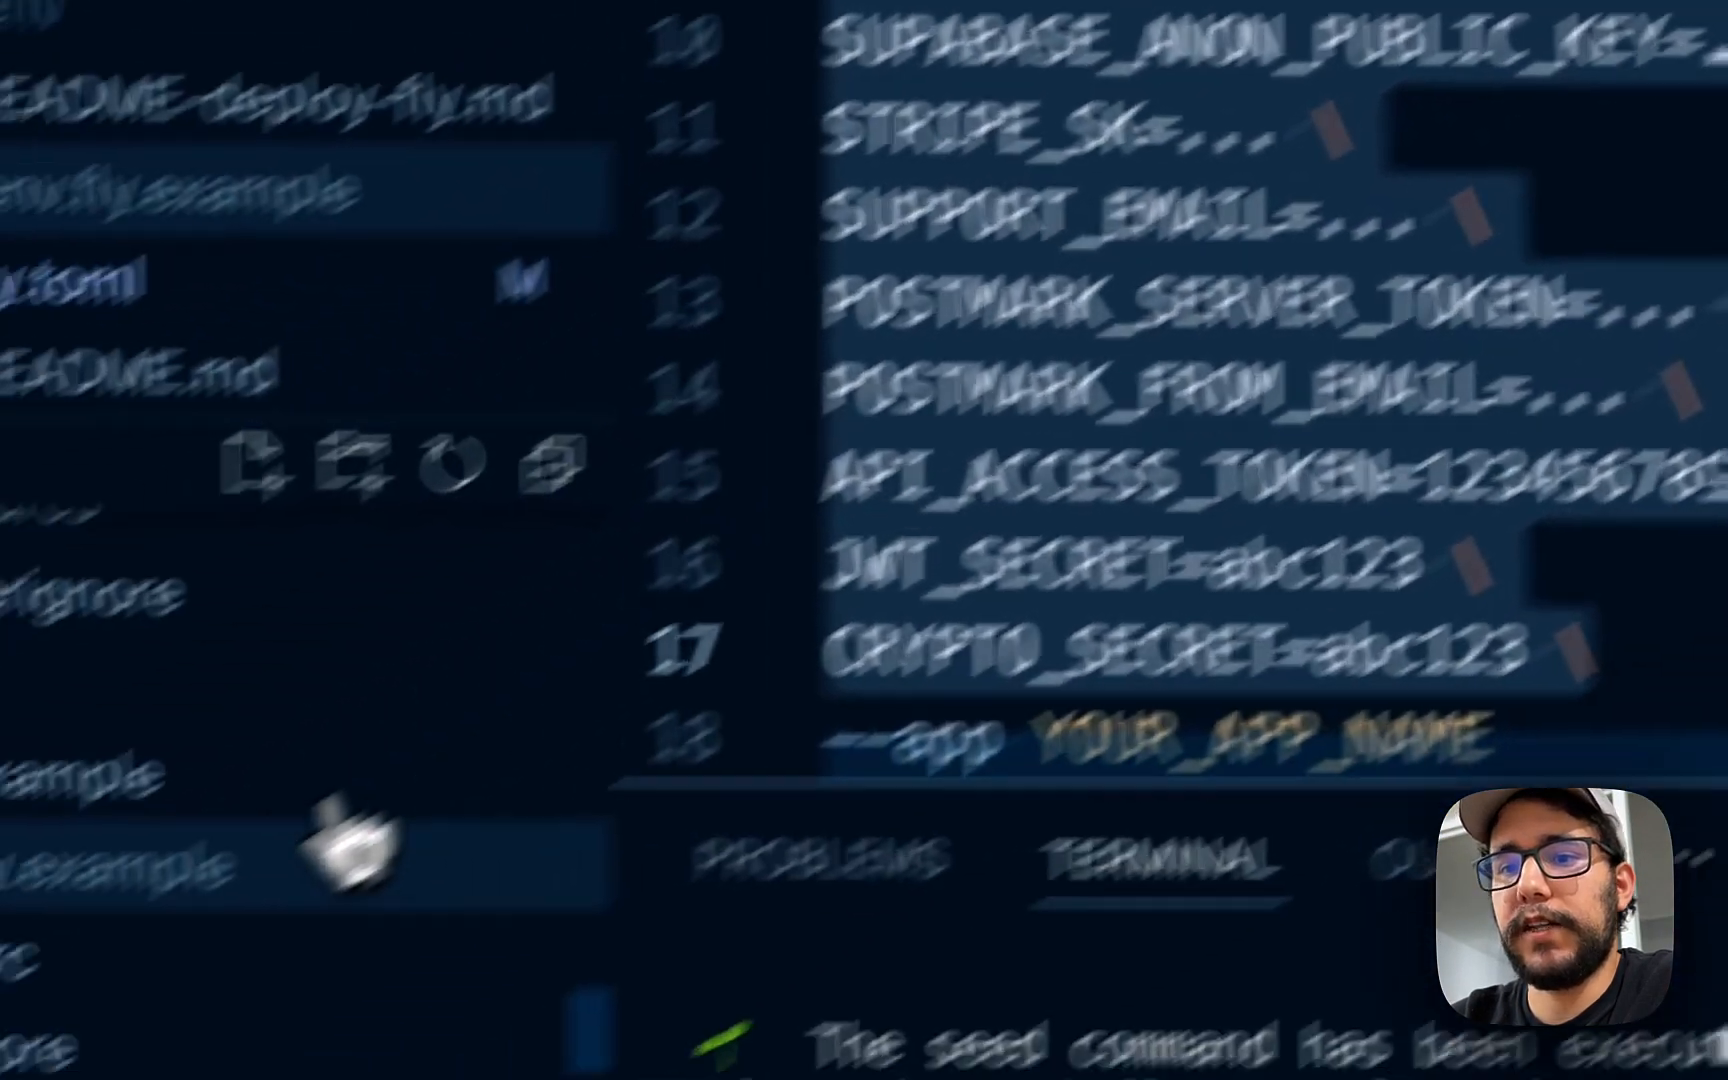
- Duplicate .env.fly.example and rename the copy to .env.fly.production
left_click(457, 728)
key("super+c")
key("super+v")
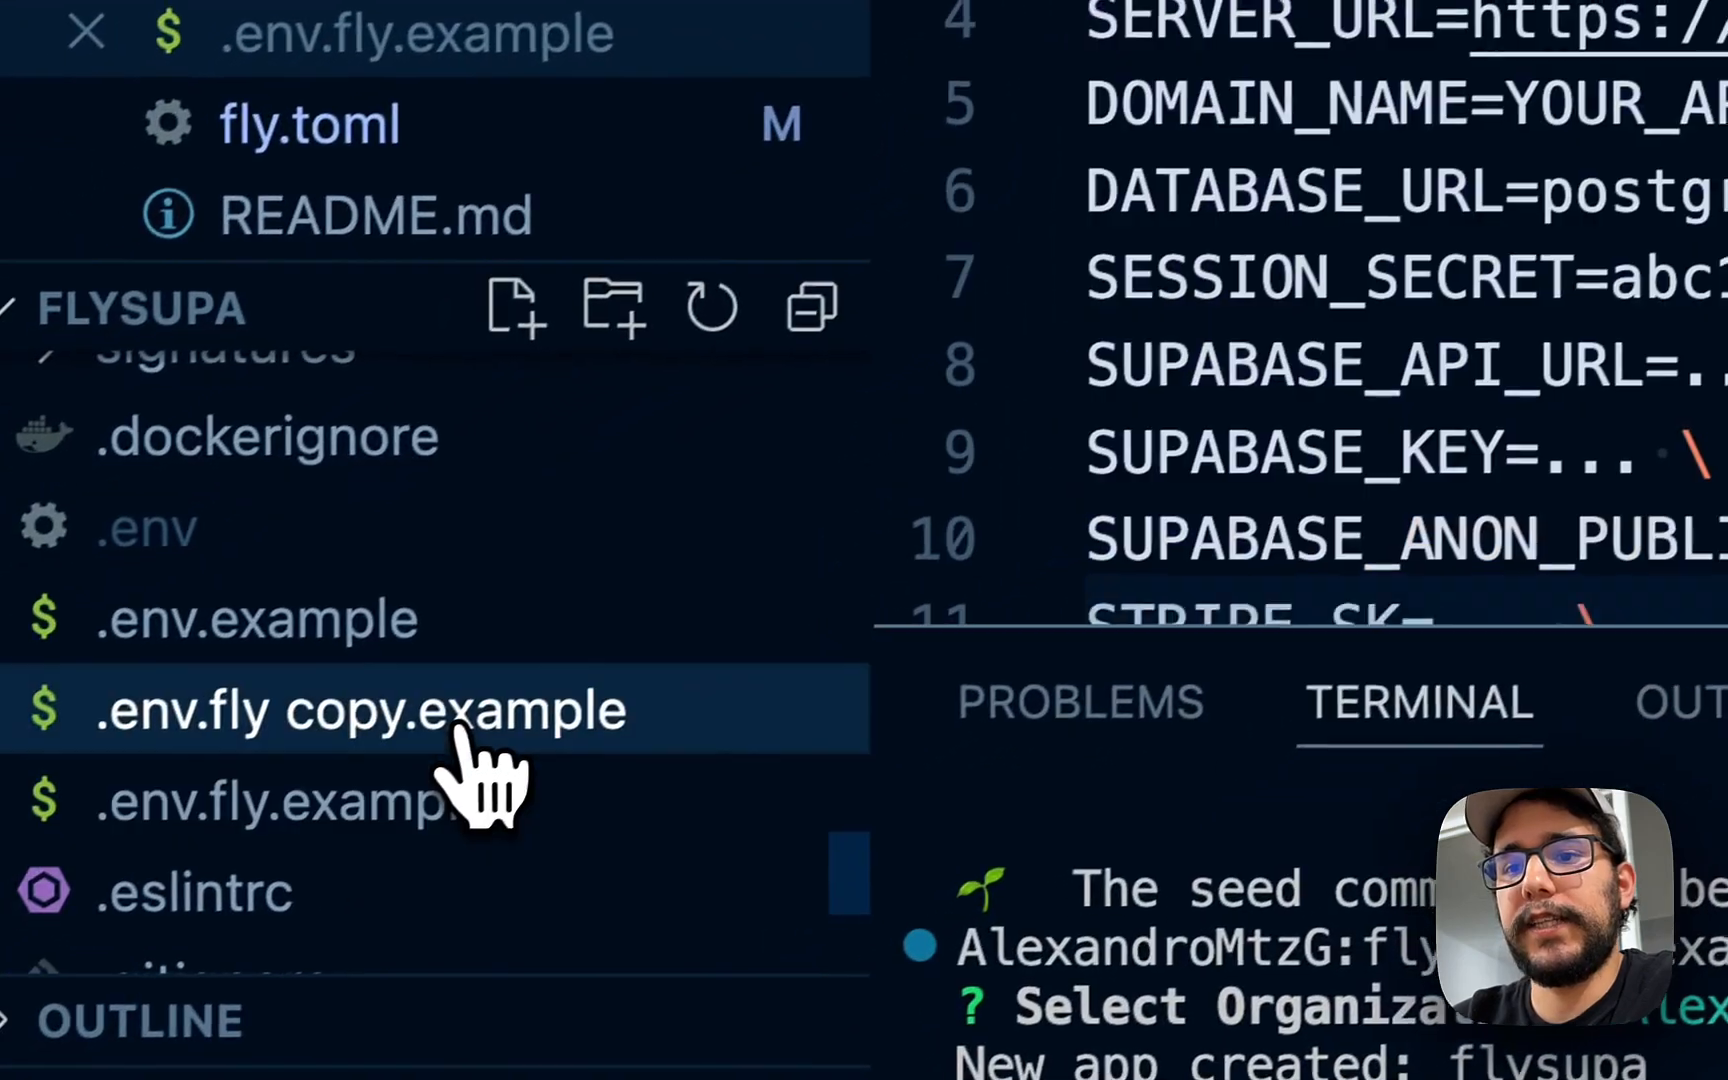
key("Return")
key("Right")
key("alt+BackSpace")
key("BackSpace")
key("Right")
key("shift+alt+Right")
type("production")
key("Return")
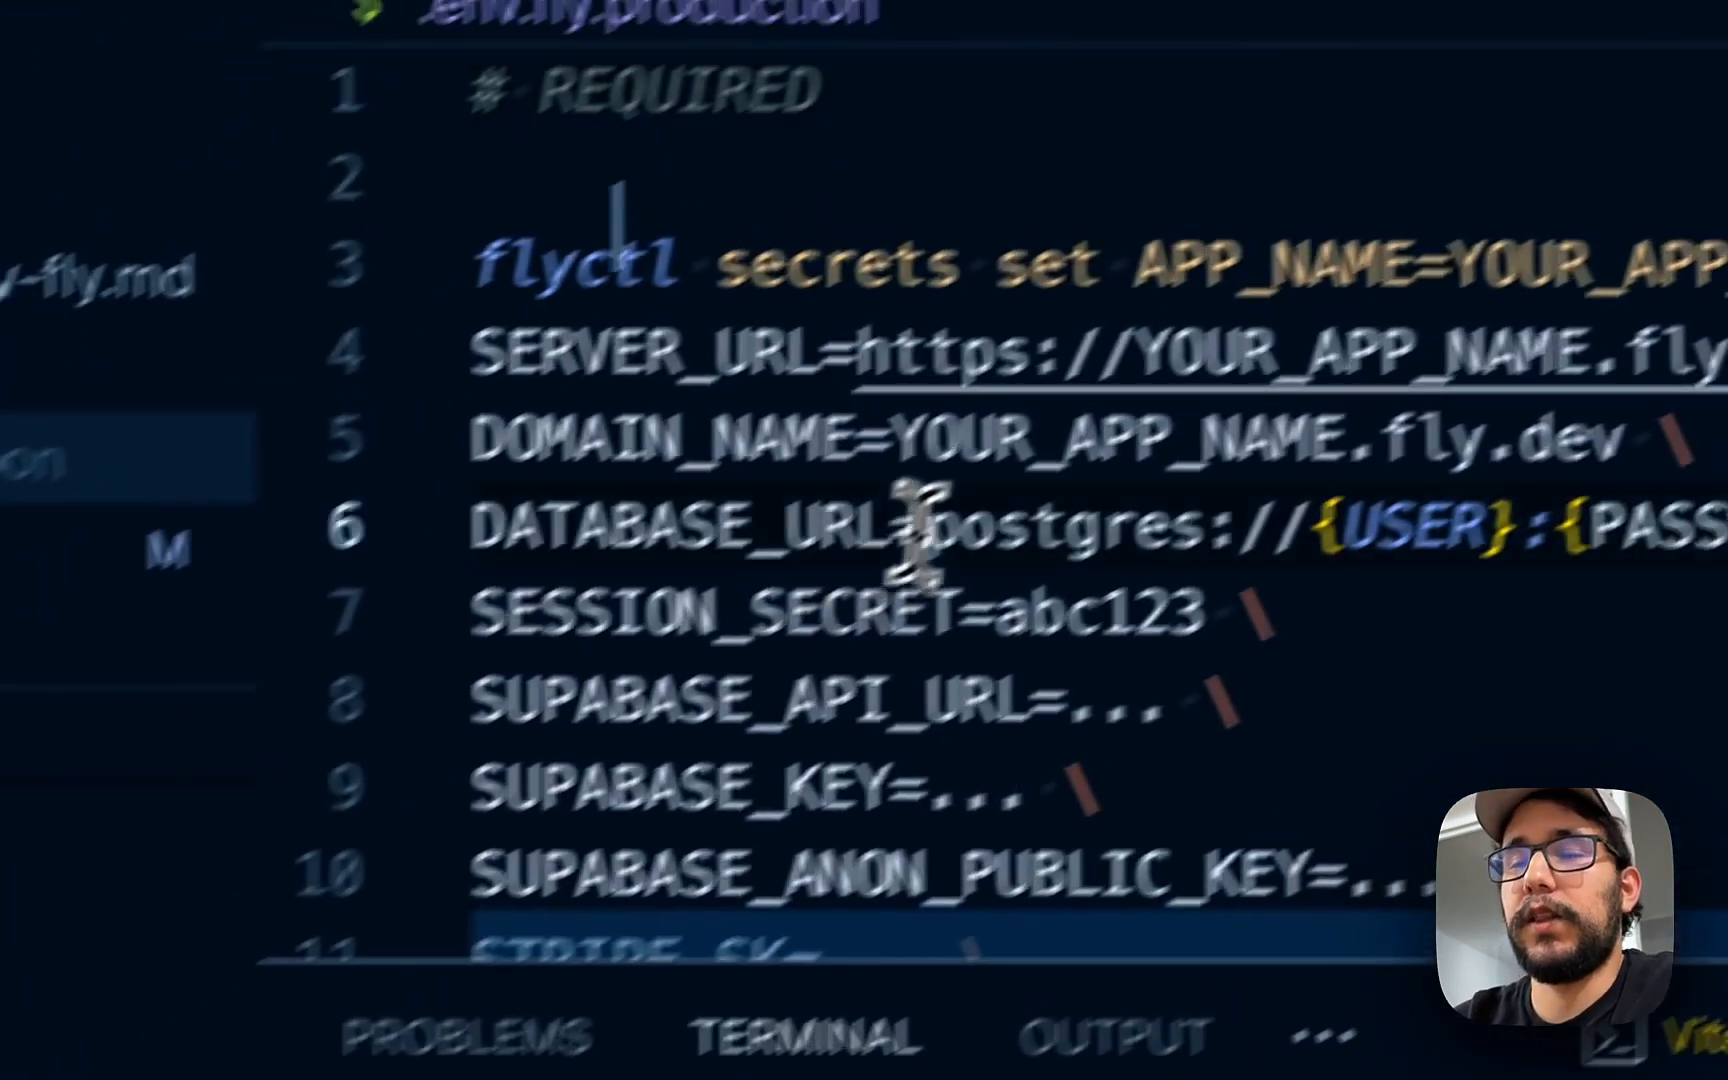
- Delete the optional secret lines, leaving five required variables in the secrets command
left_click(1575, 158)
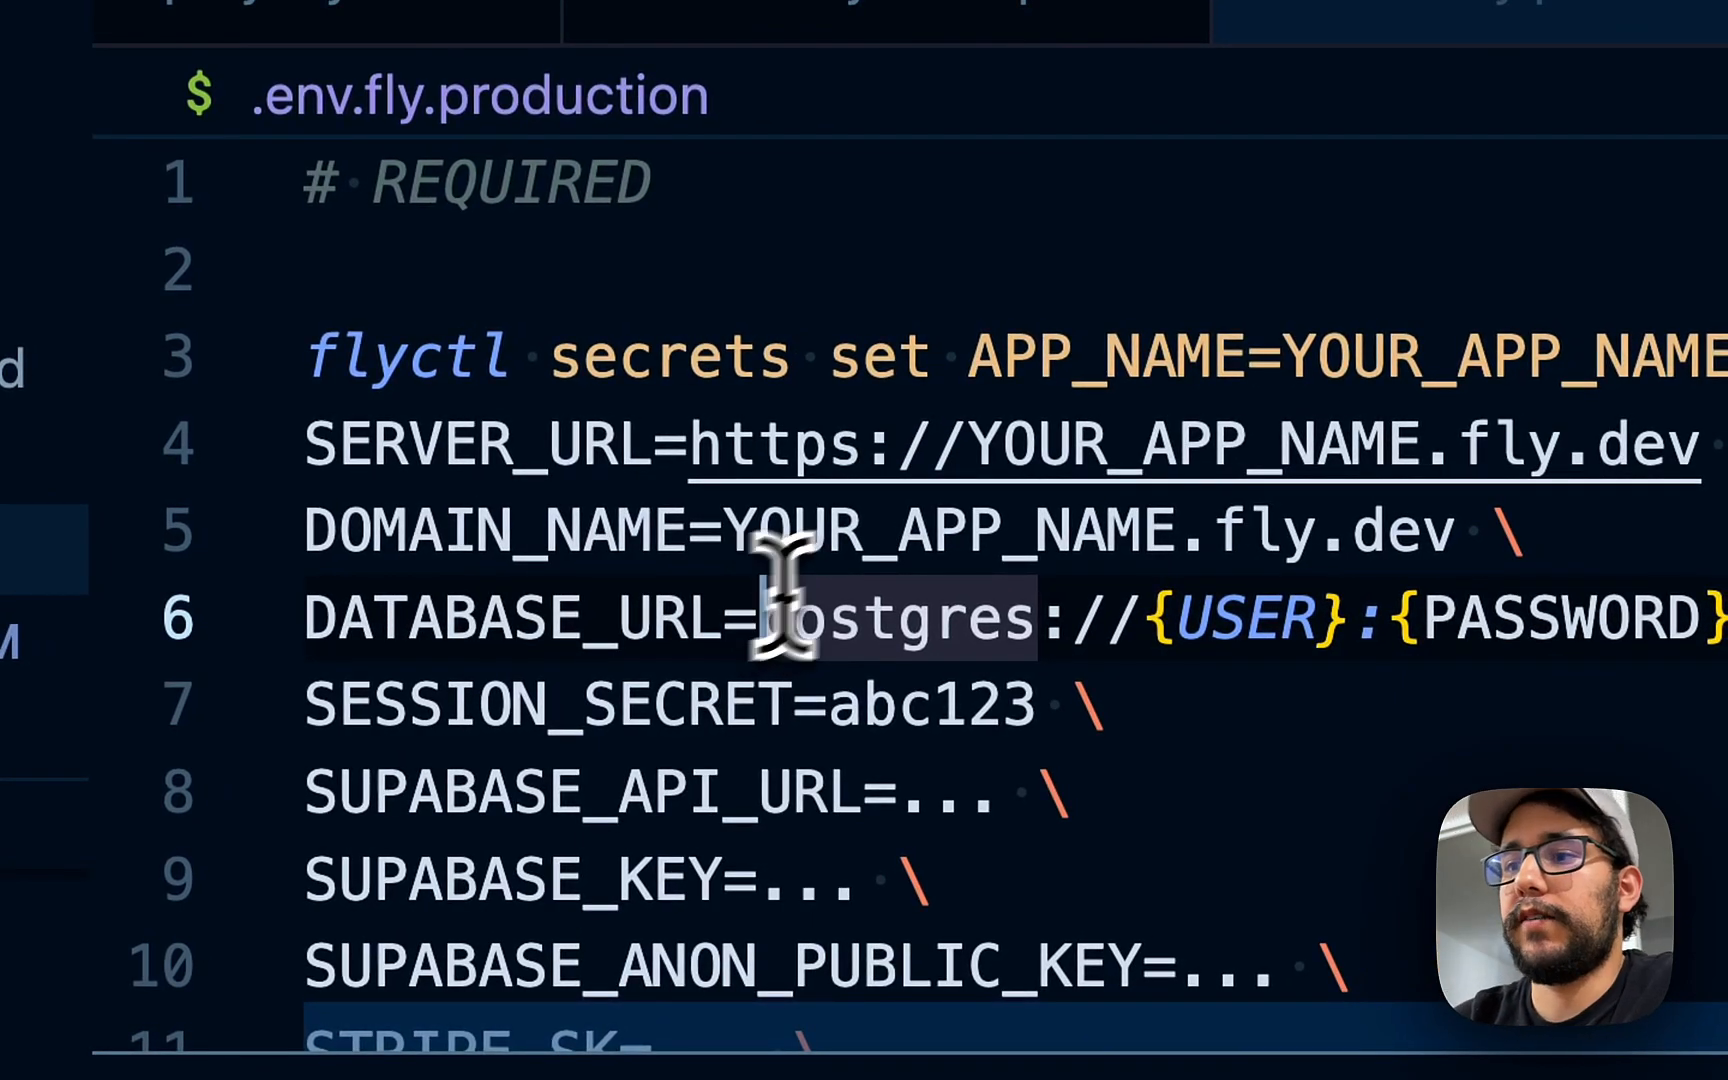
left_click(1072, 355)
scroll(1072, 355, "down", 1)
left_click(856, 455)
left_click(769, 655)
key("super+Left")
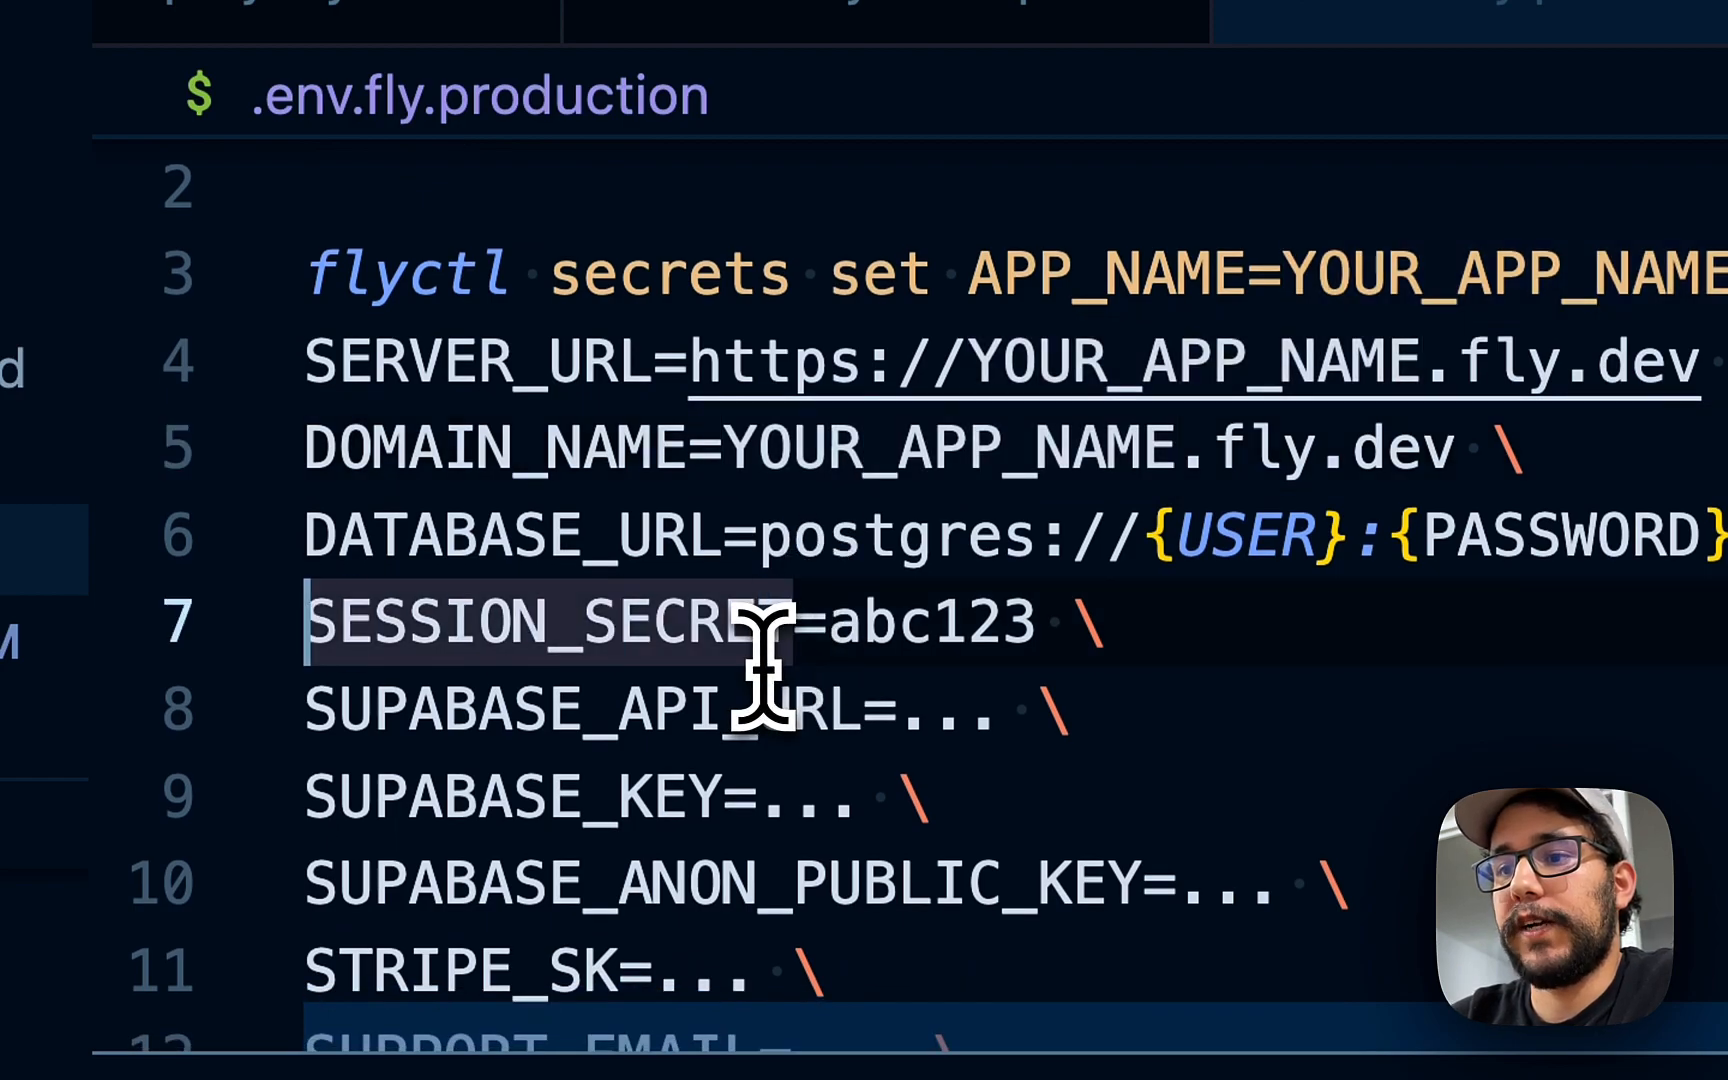
key("Down")
key("shift+Down")
key("shift+Down")
key("shift+Down")
key("shift+Down")
key("shift+Down")
key("shift+Down")
key("shift+Down")
key("shift+Down")
key("shift+Down")
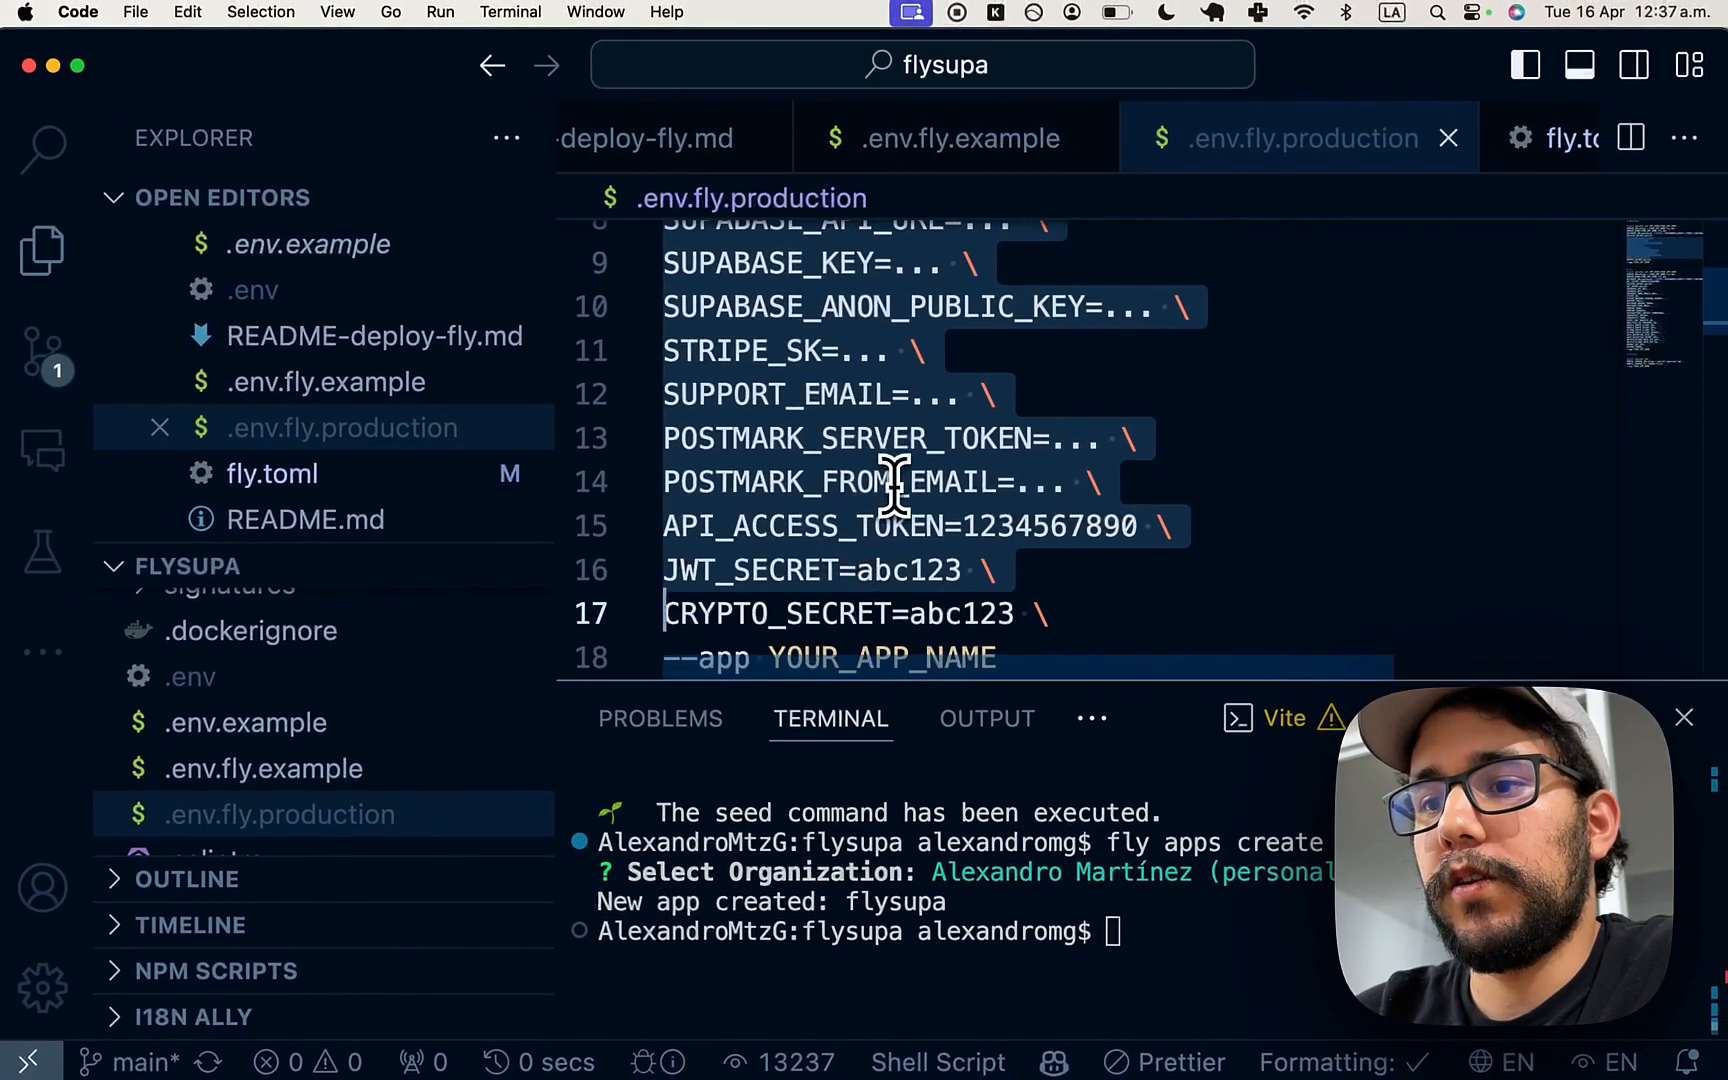
key("shift+Down")
key("BackSpace")
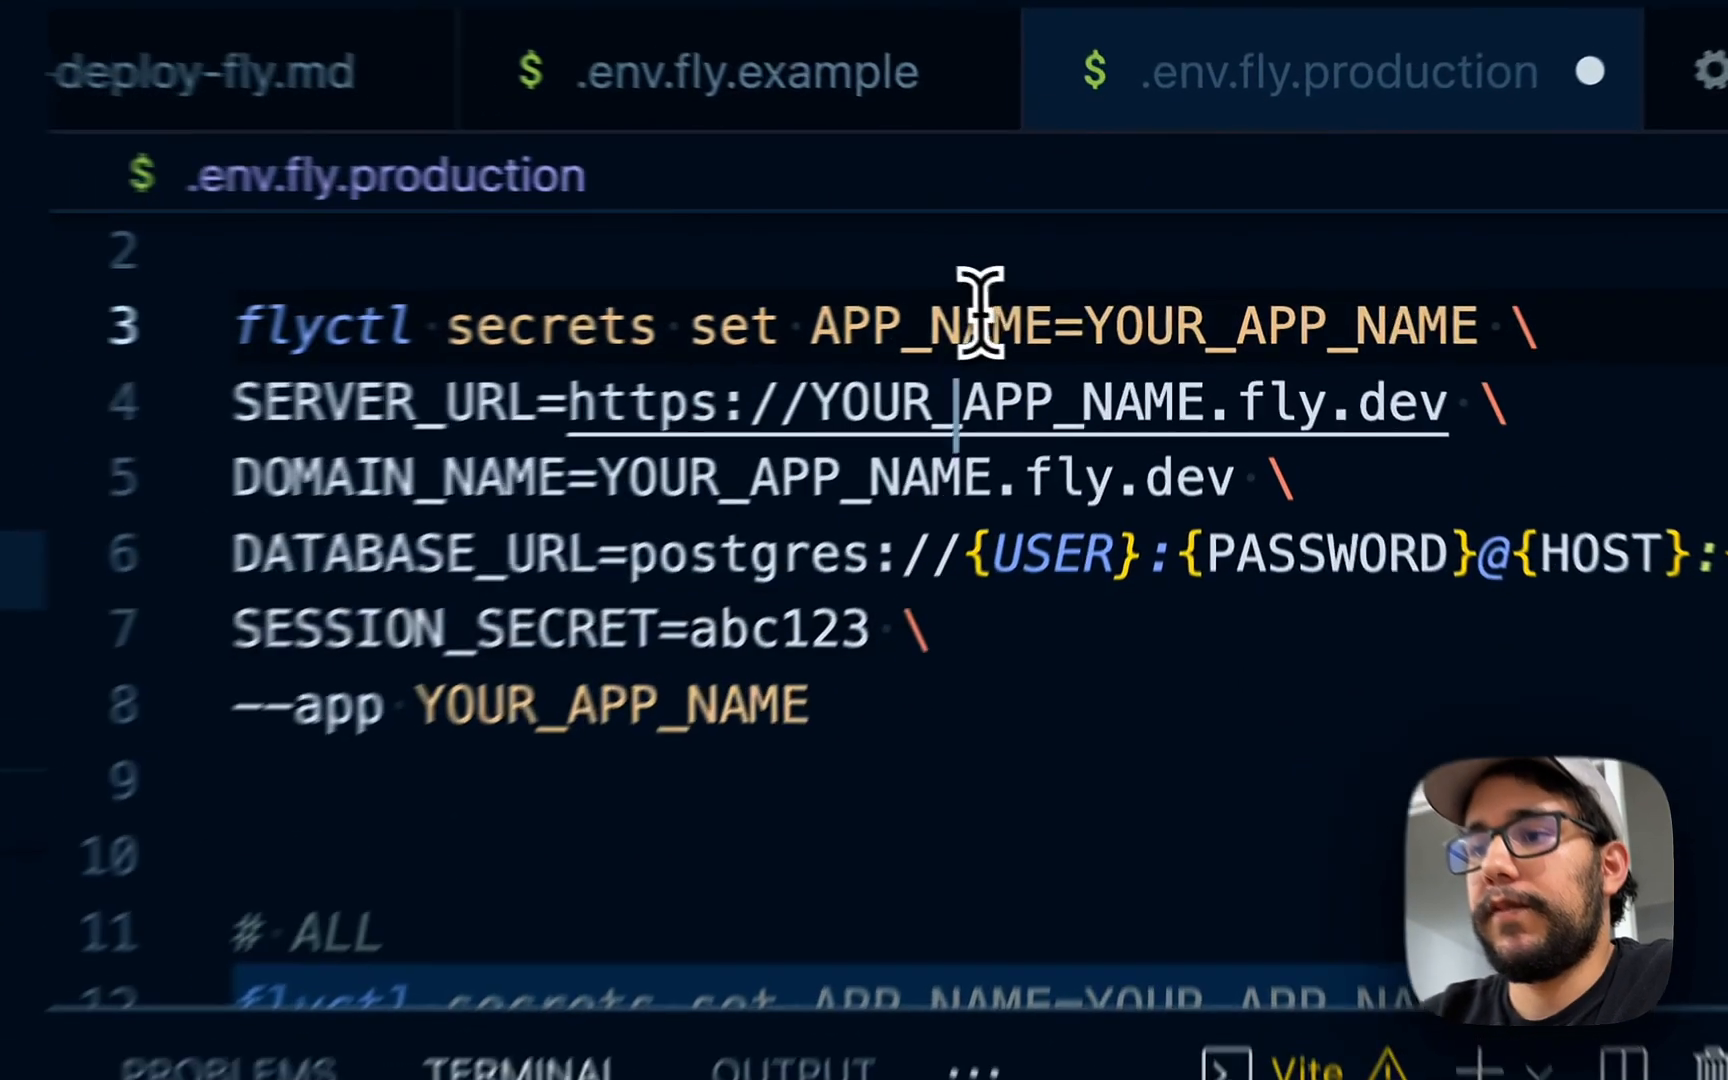
- Set APP_NAME to FlySupa in .env.fly.production
left_click(1084, 286)
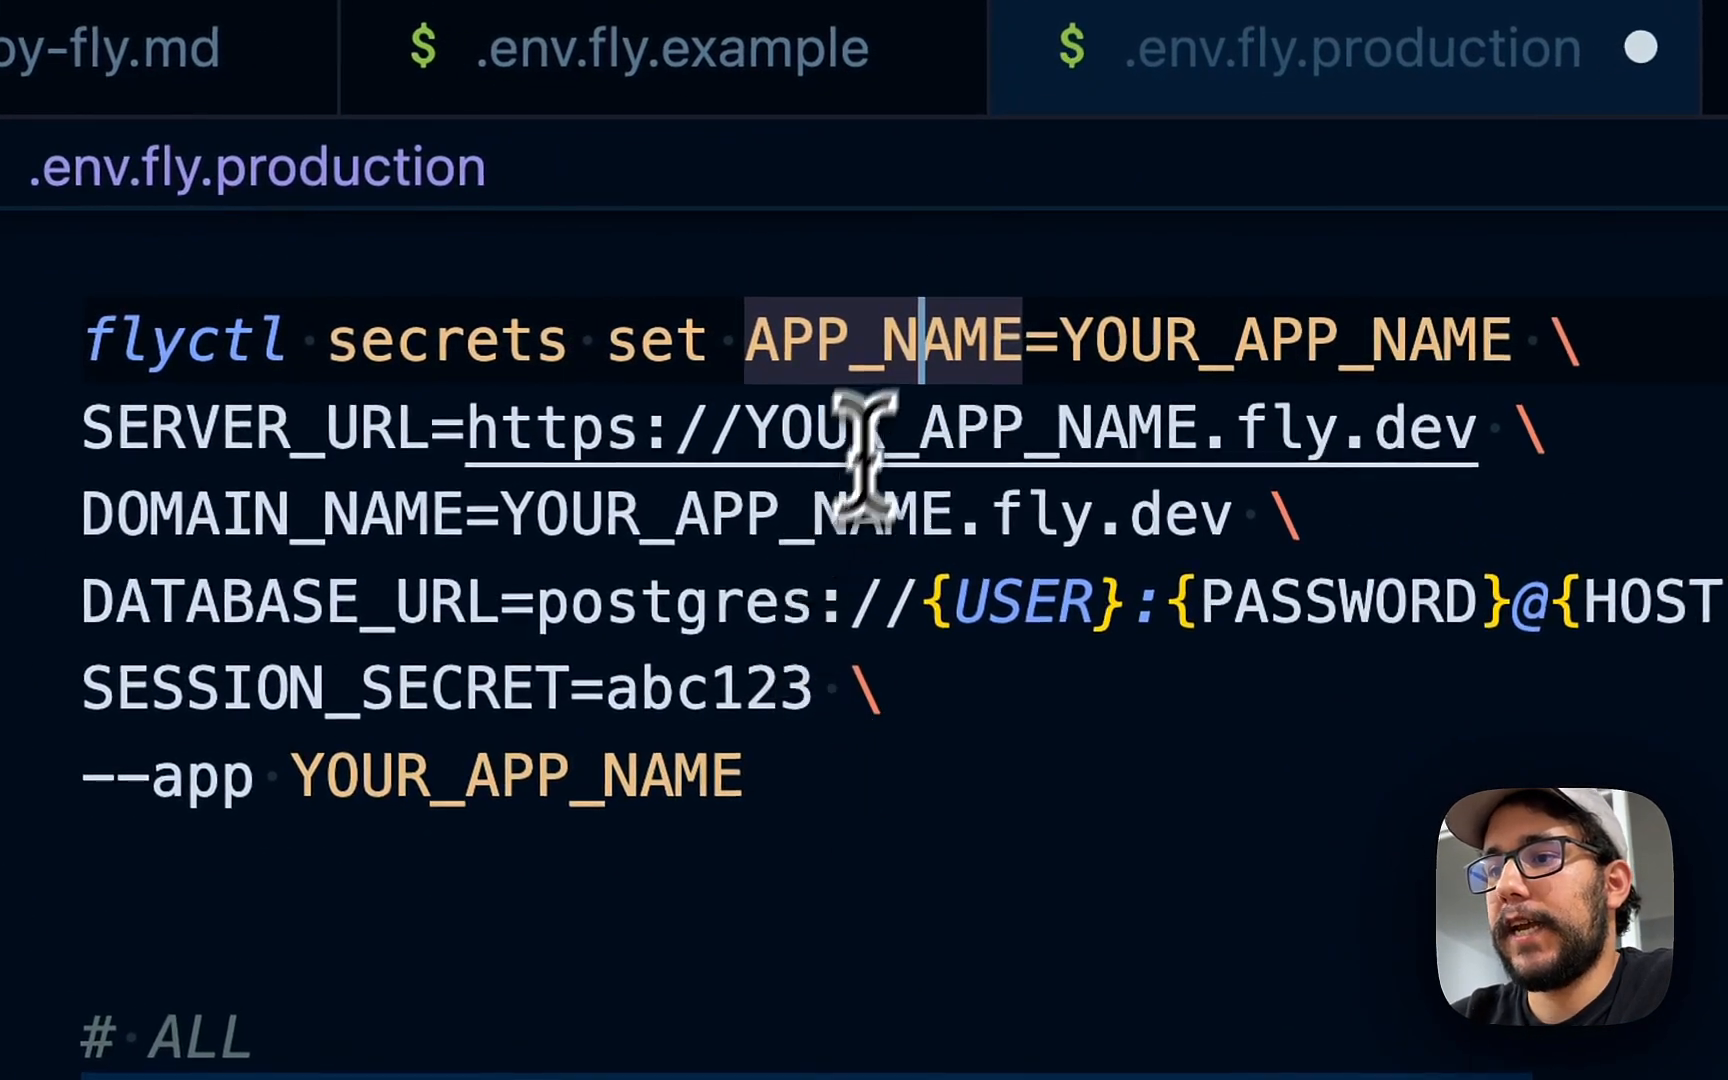
double_click(1150, 335)
type("F")
scroll(1163, 340, "up", 1)
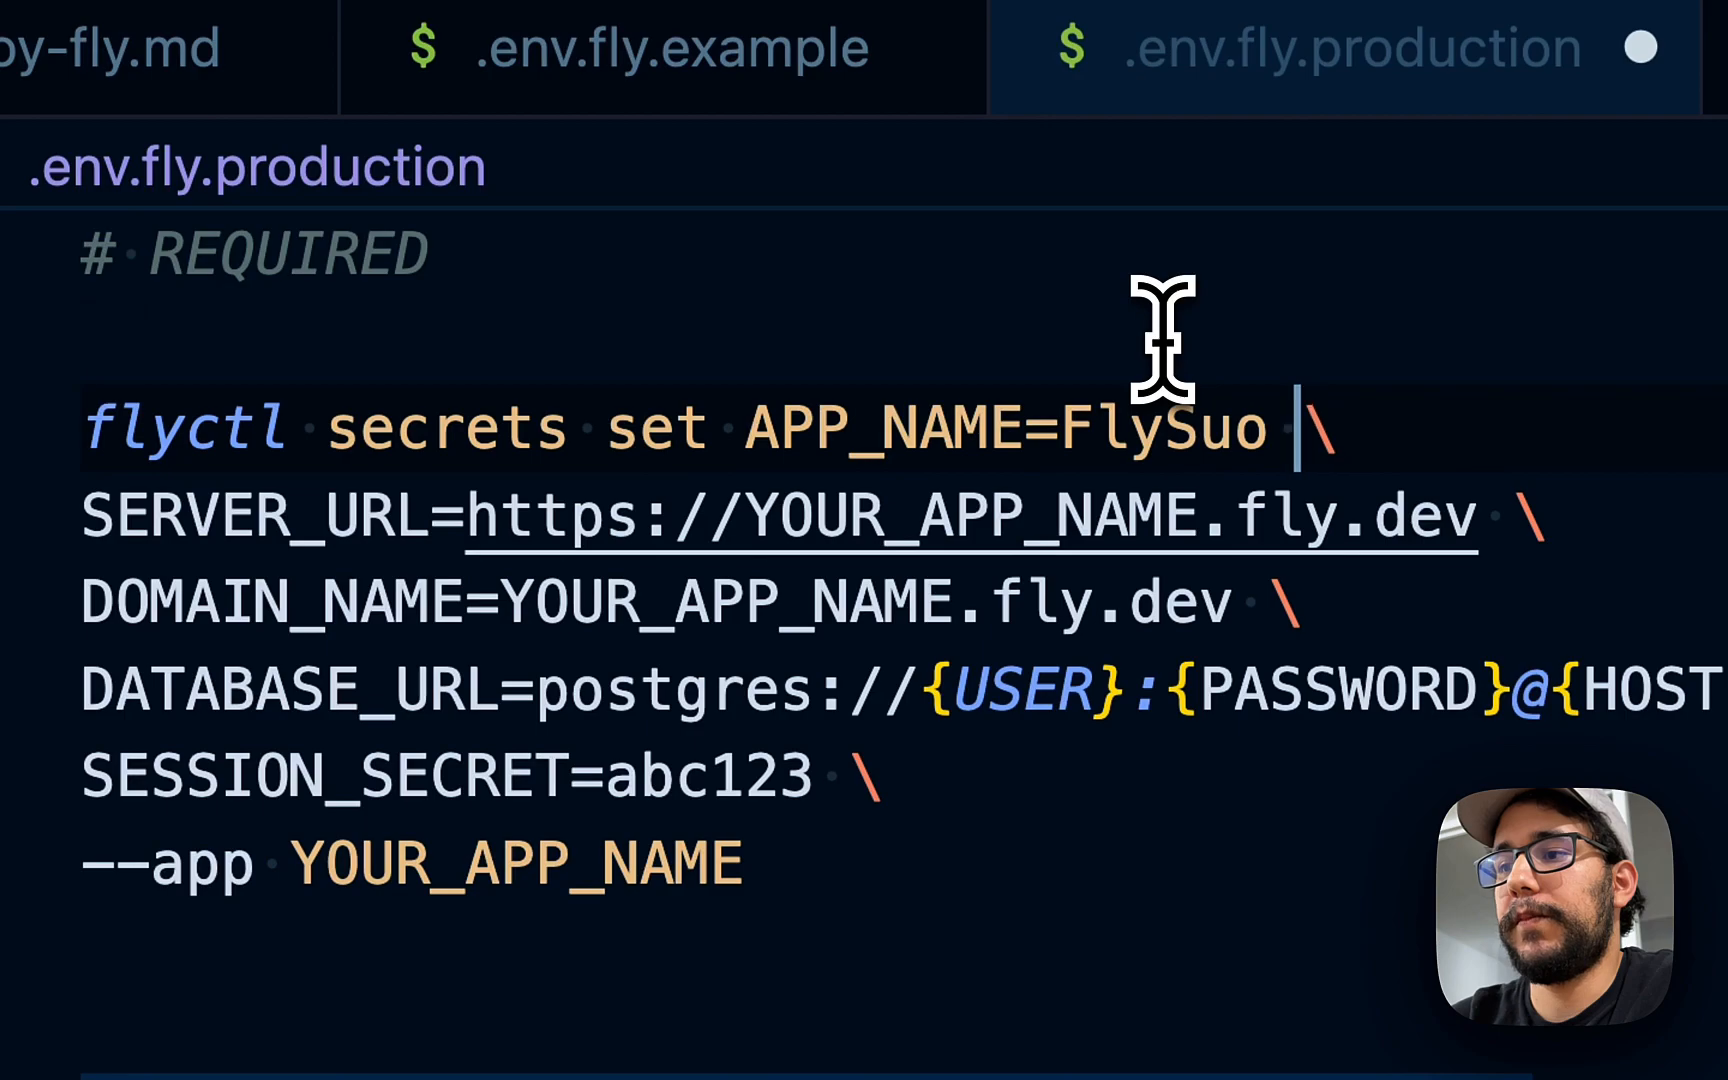
- Point SERVER_URL and DOMAIN_NAME at flysupa.fly.dev, then switch to the Supabase dashboard
double_click(1116, 503)
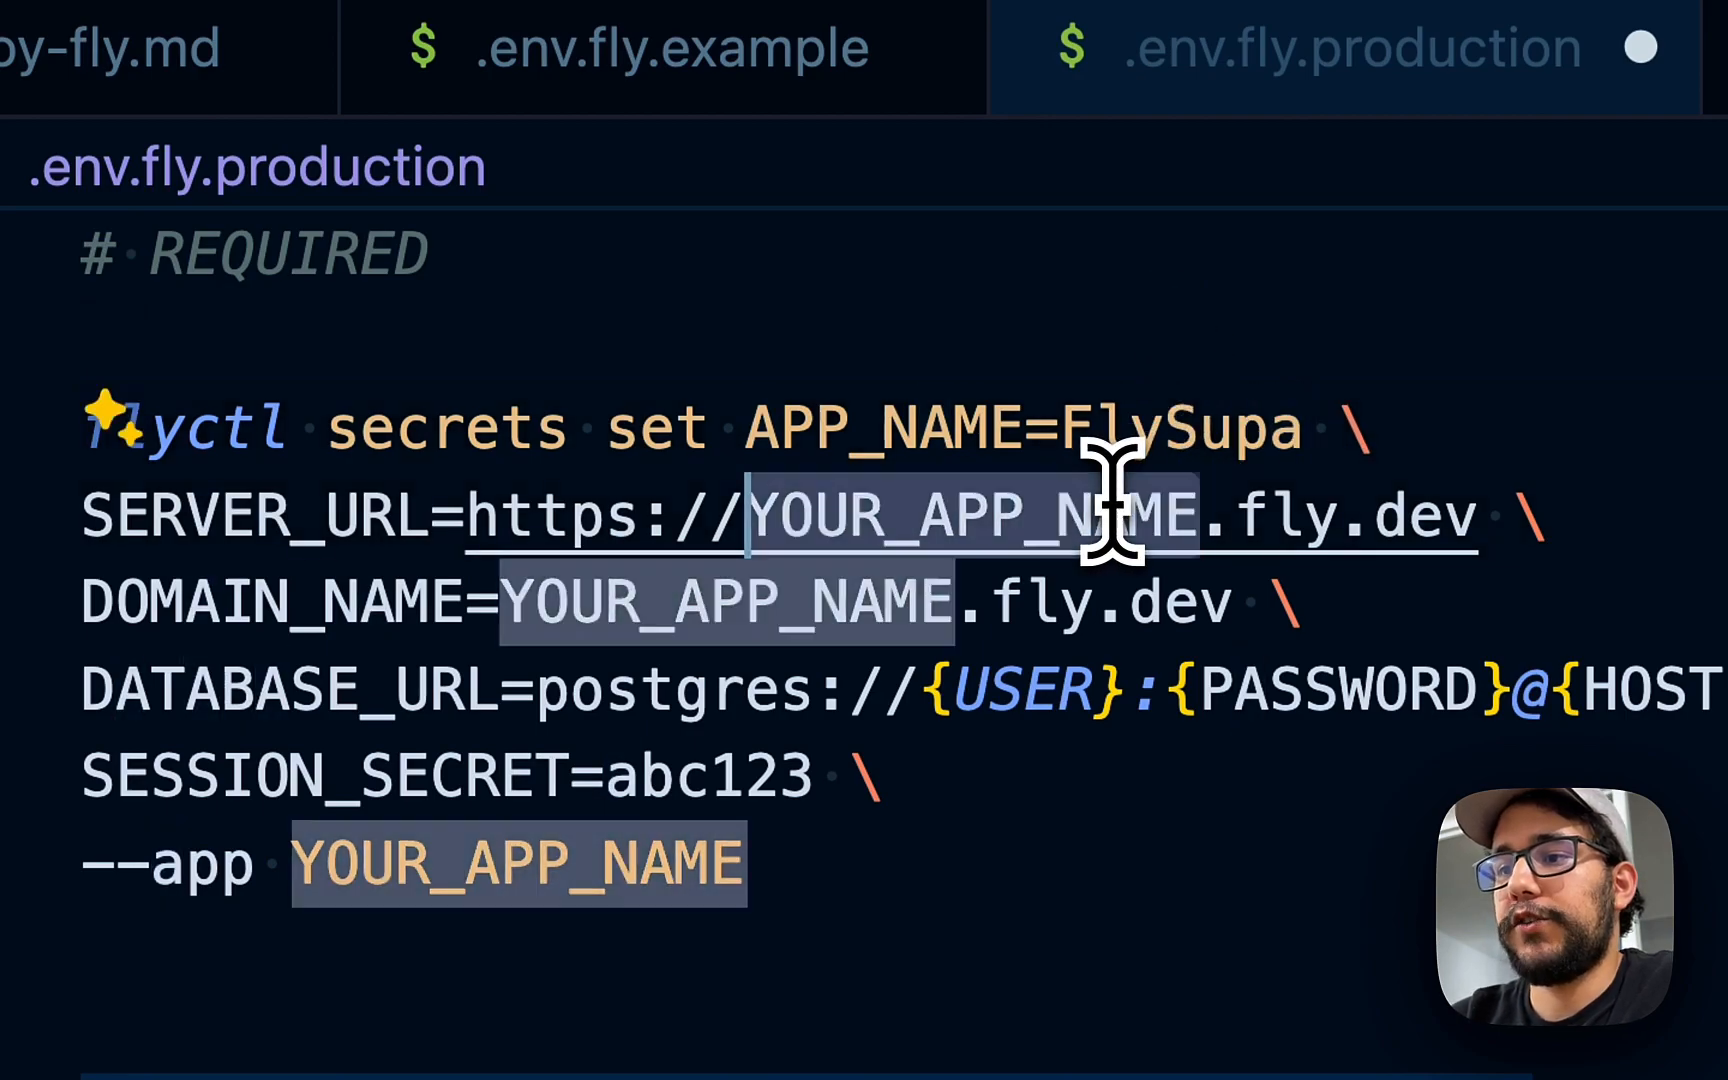
type("flysupa")
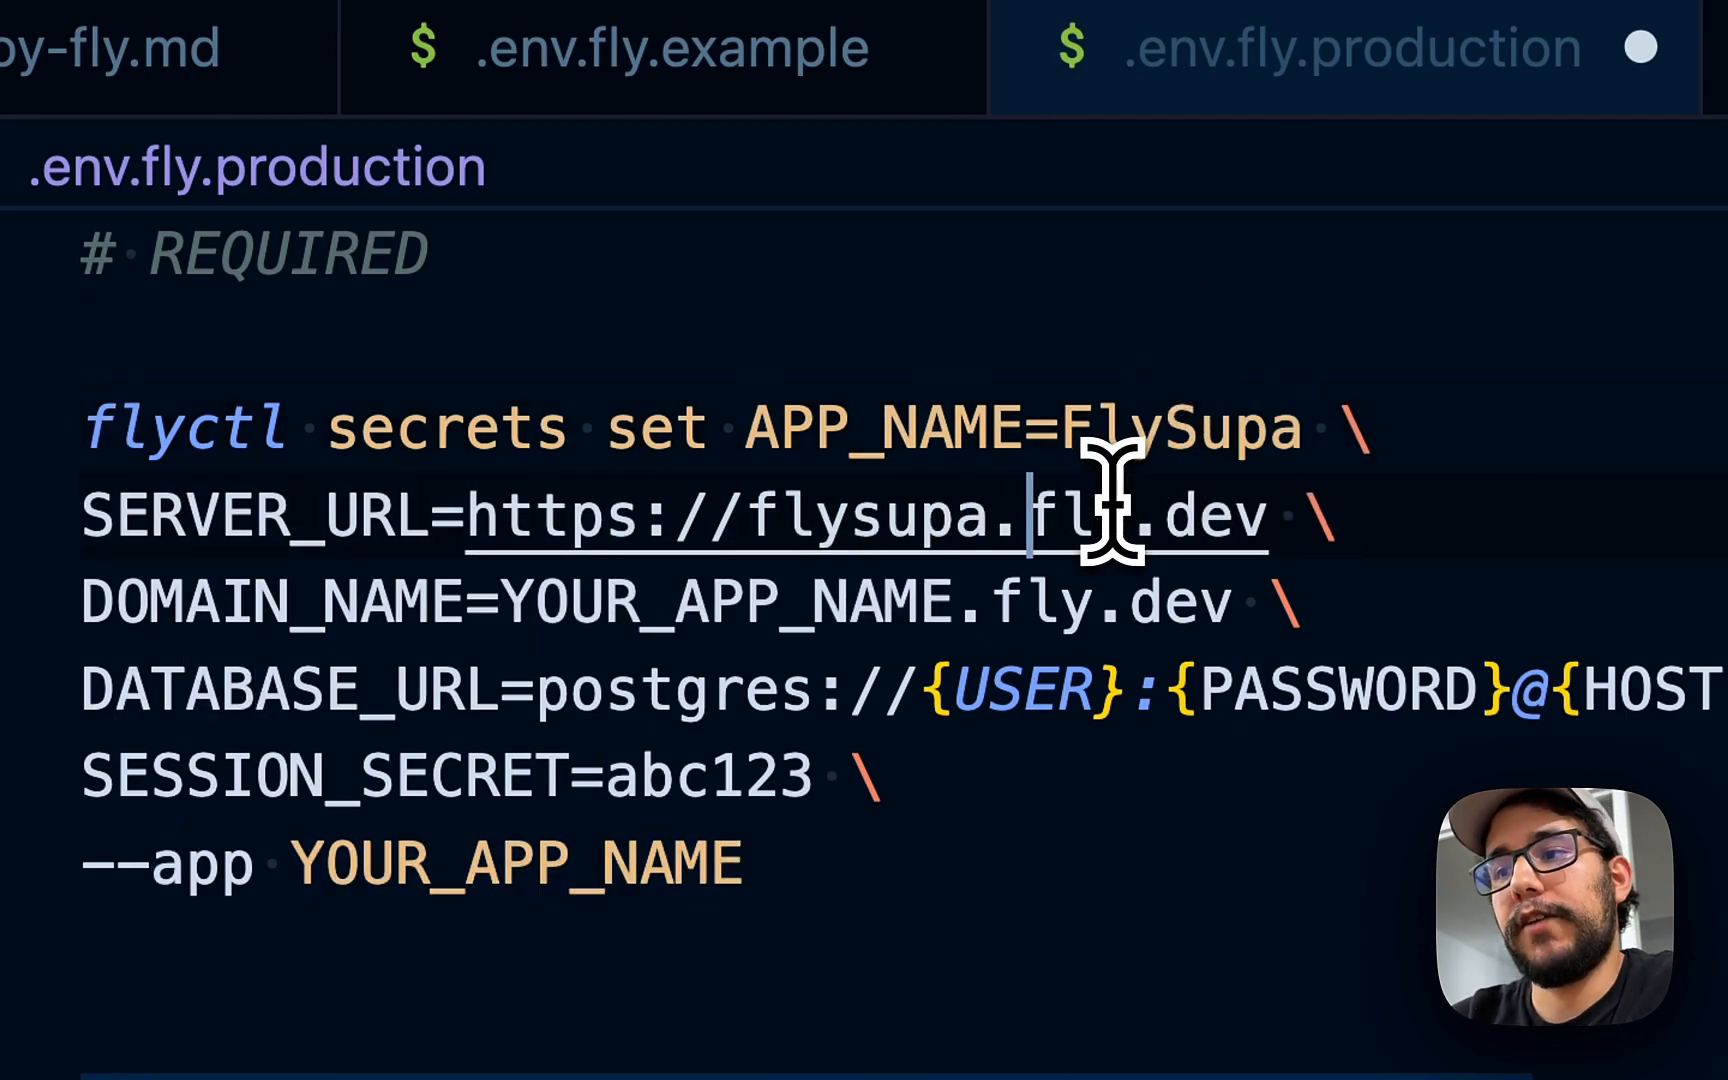
double_click(310, 515)
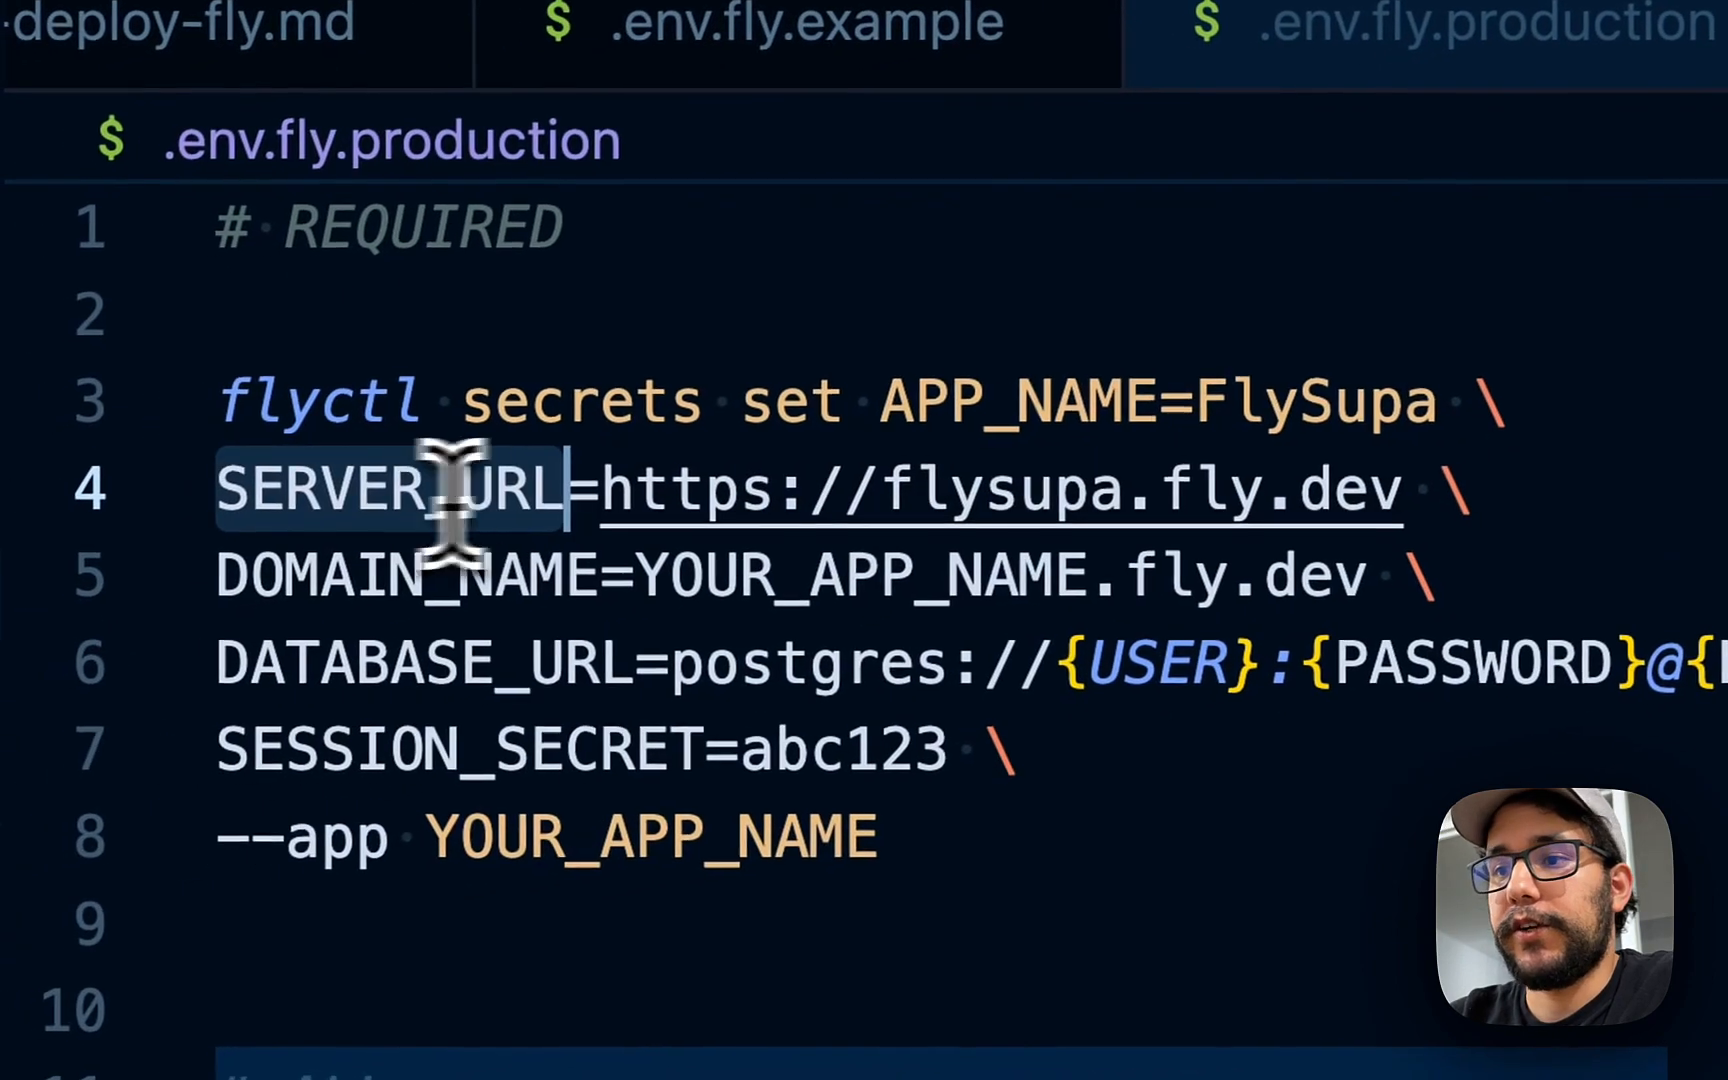
double_click(760, 562)
left_click_drag(890, 490, 1420, 490)
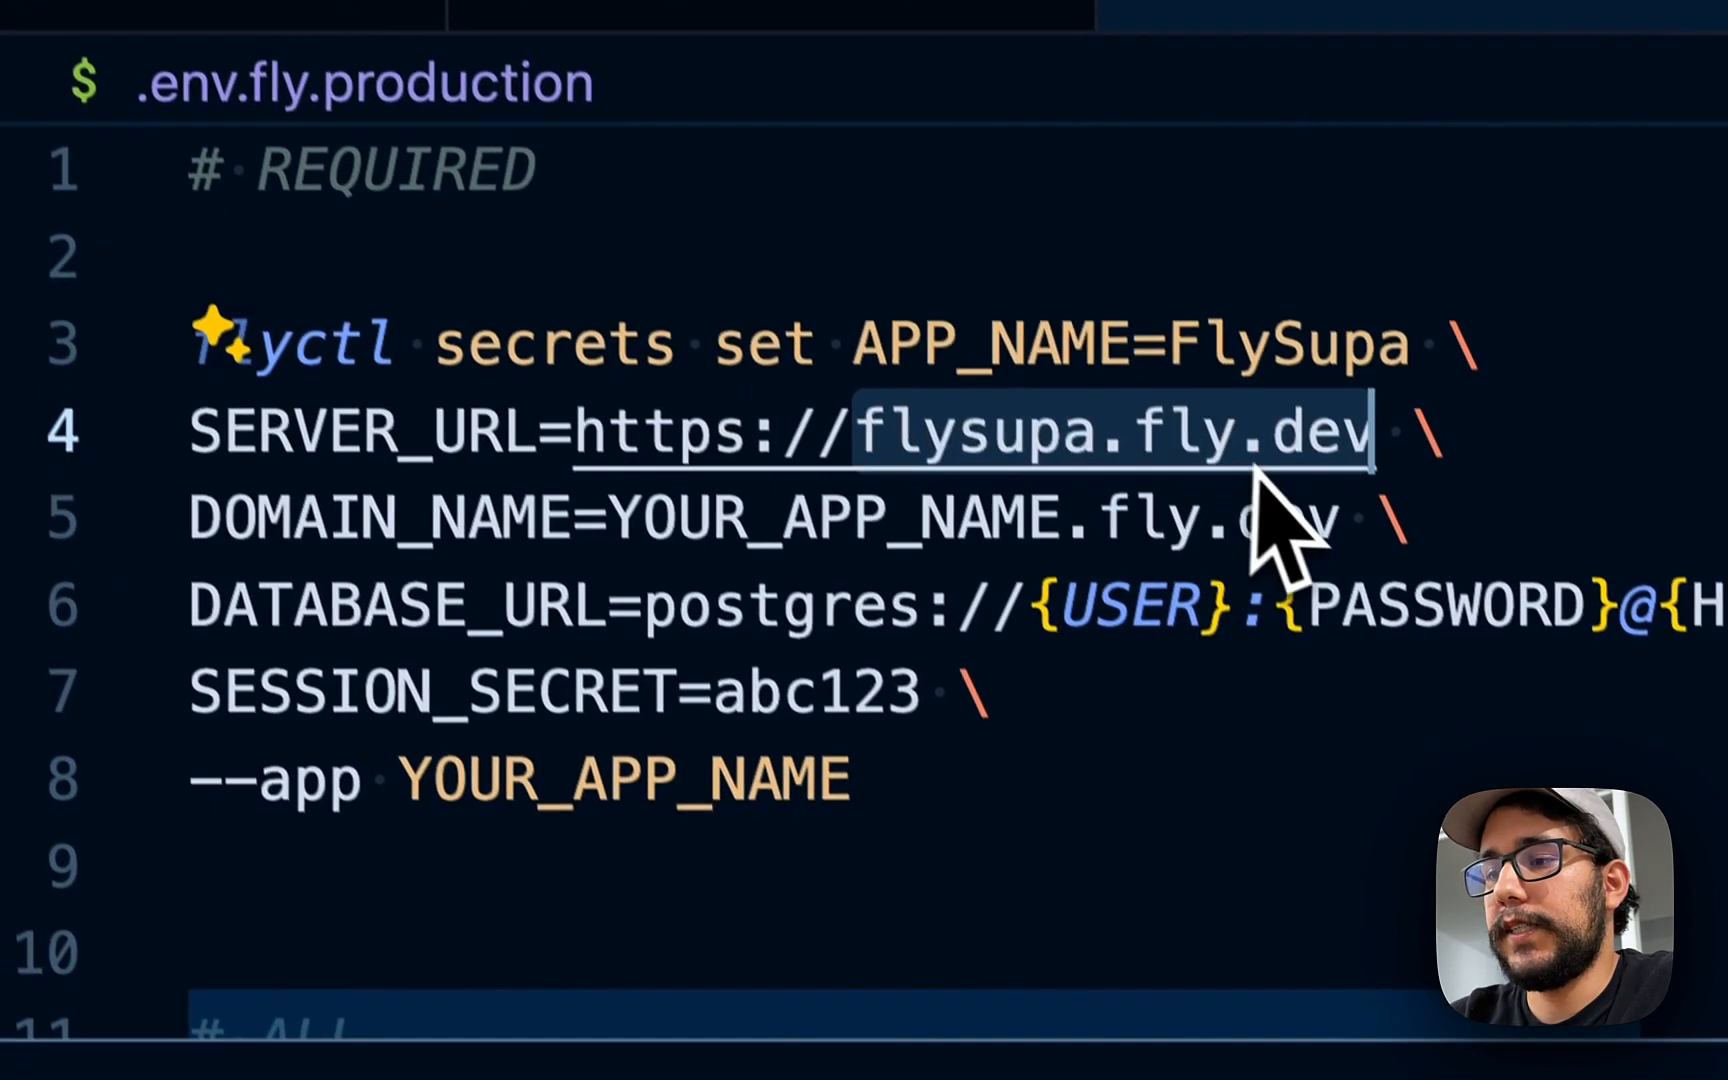
left_click(1345, 560)
key("alt+shift+Left")
key("alt+shift+Left")
key("alt+shift+Left")
key("alt+shift+Left")
key("alt+shift+Right")
key("alt+shift+Right")
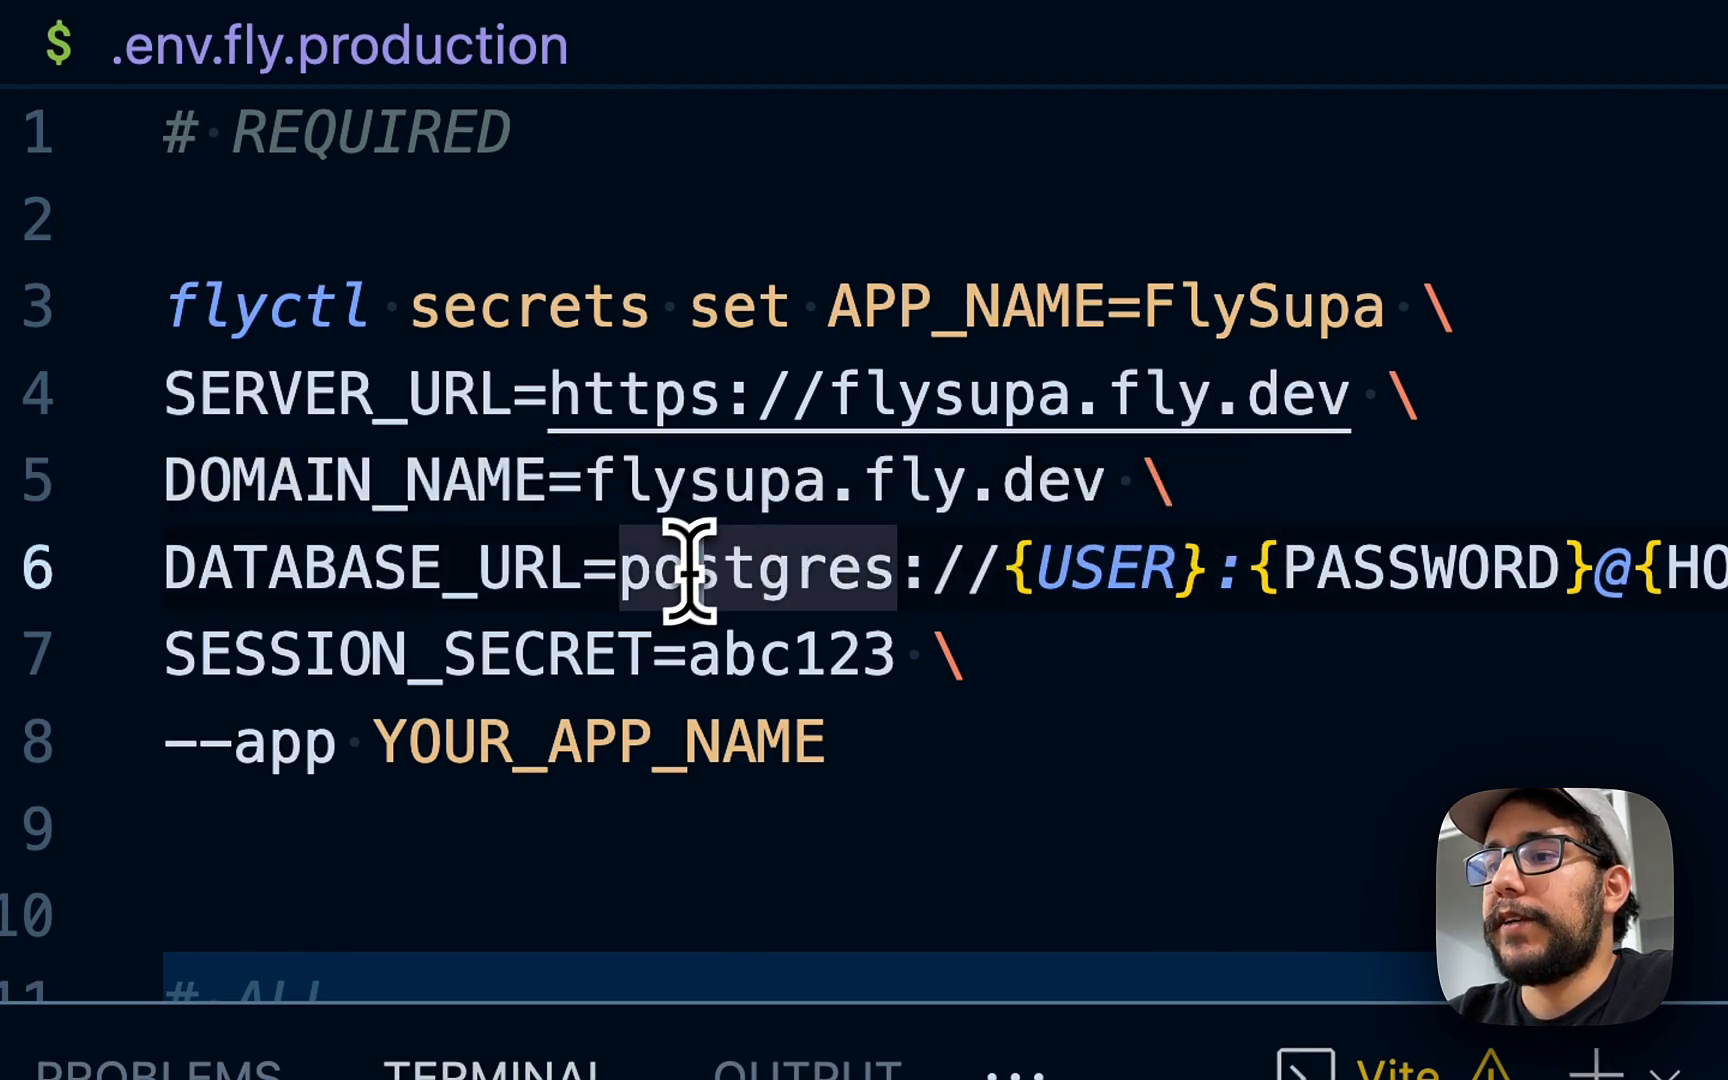
scroll(690, 568, "right", 2)
left_click(838, 565)
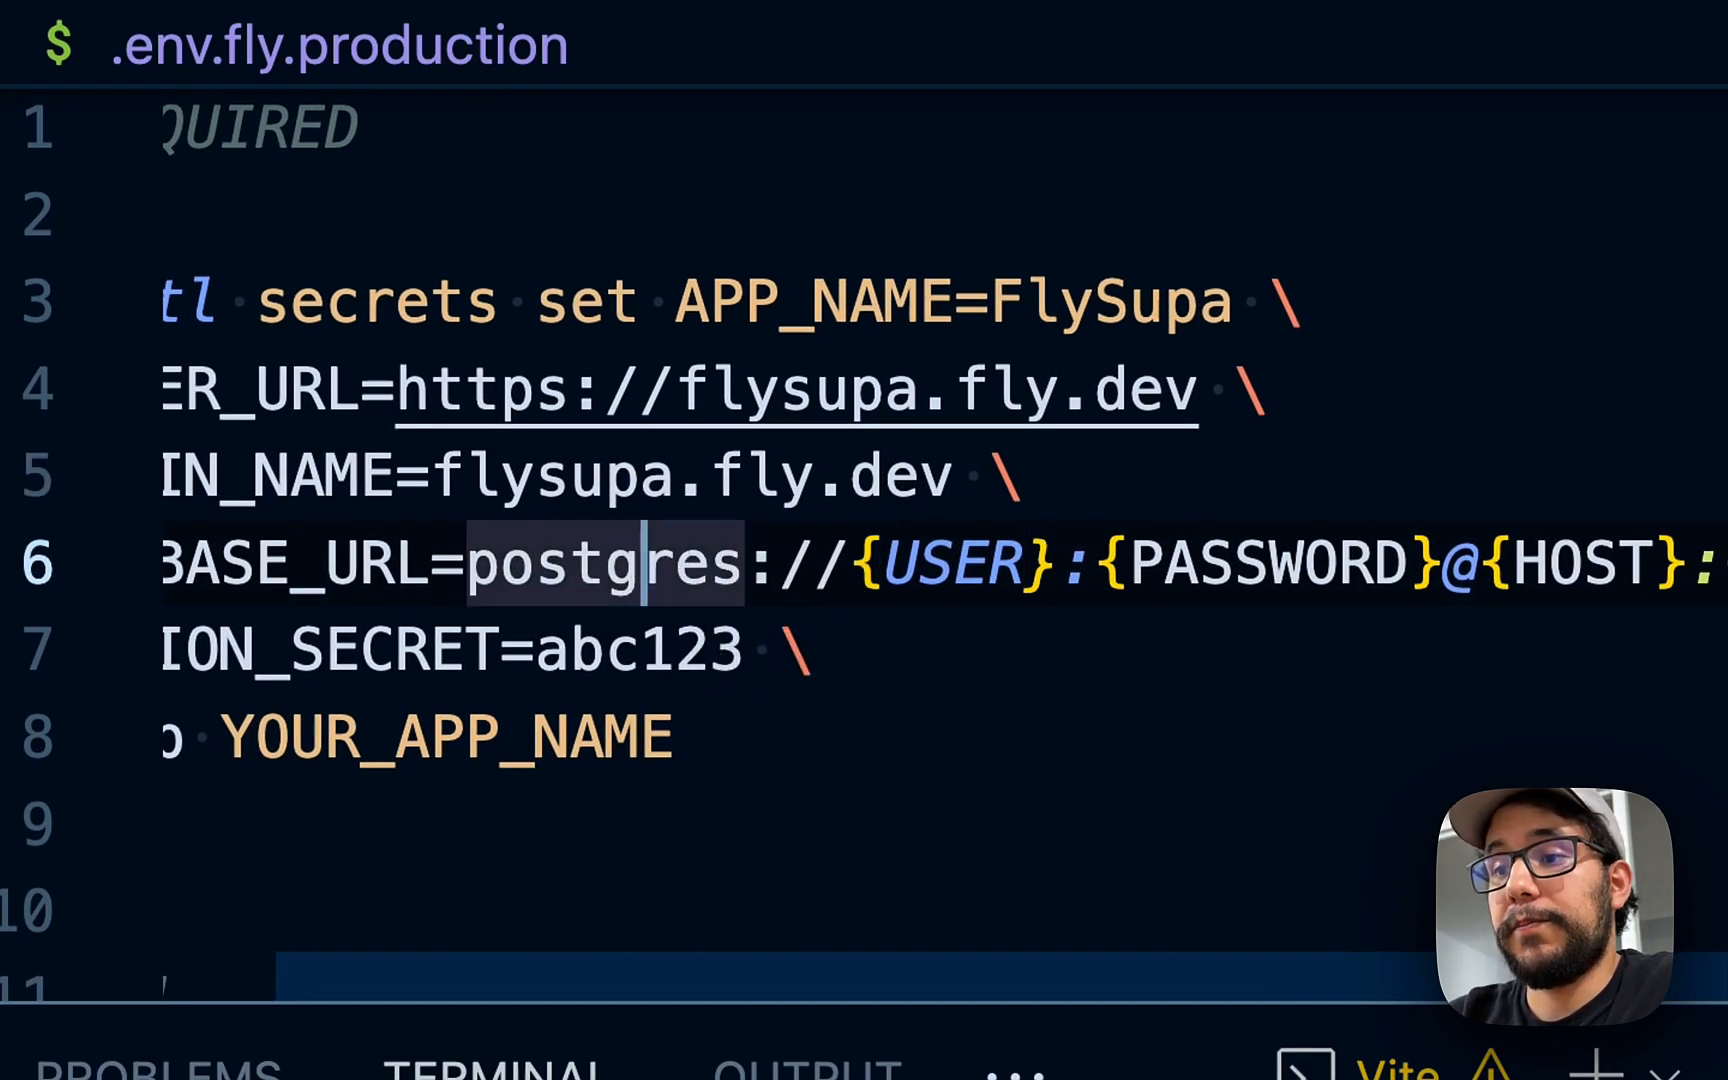
key("super+Tab")
key("super+Tab")
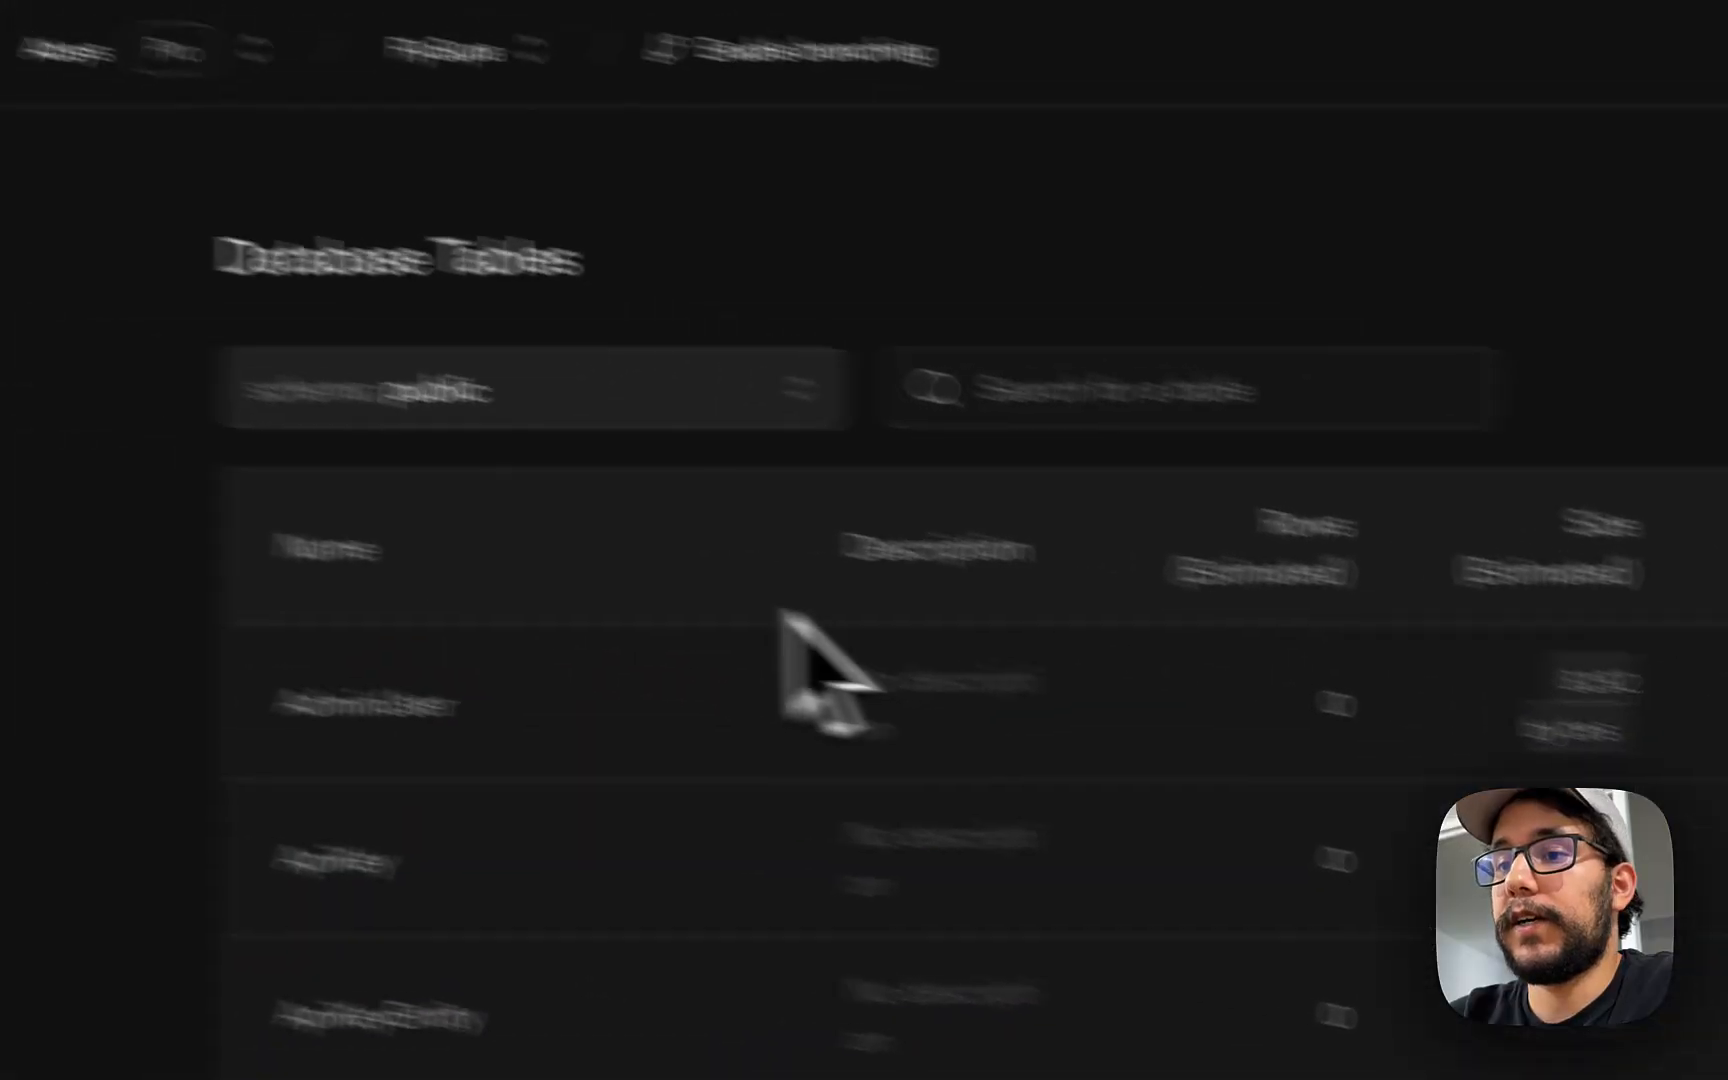
- Enable connection pooling in Supabase's Database settings and grab the pooler connection string
left_click(85, 977)
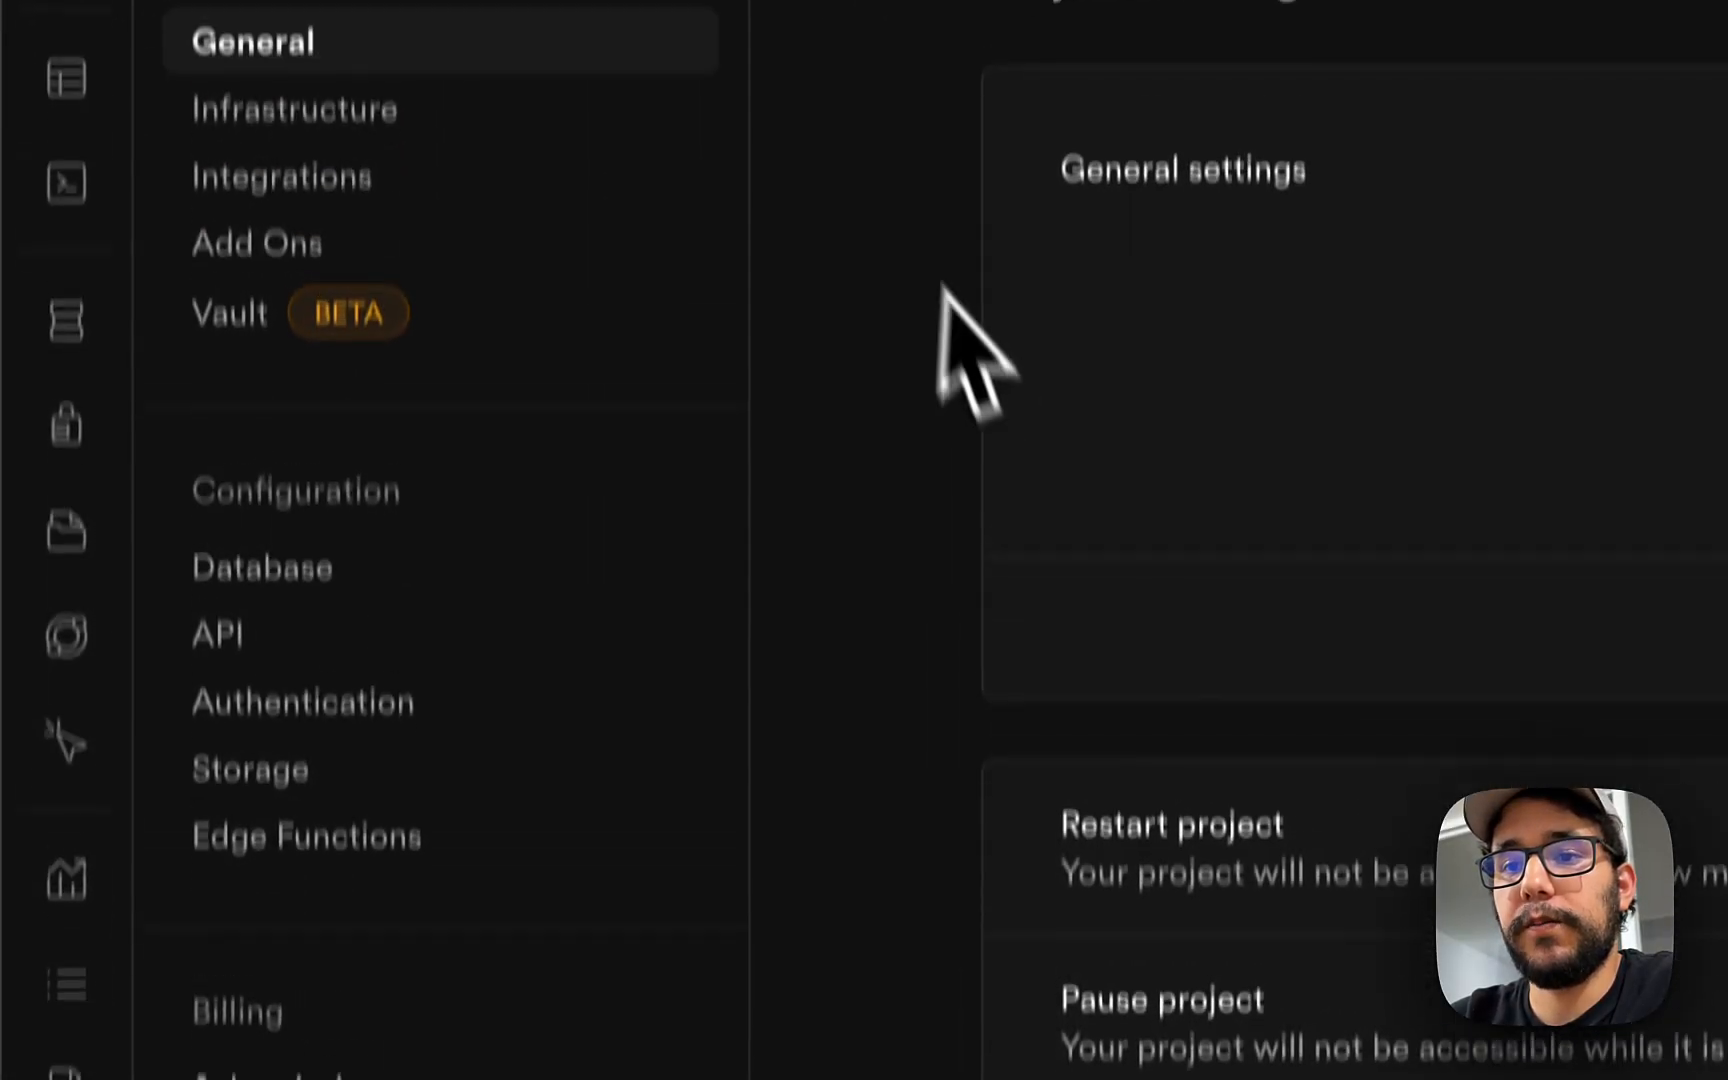
left_click(355, 728)
left_click(345, 675)
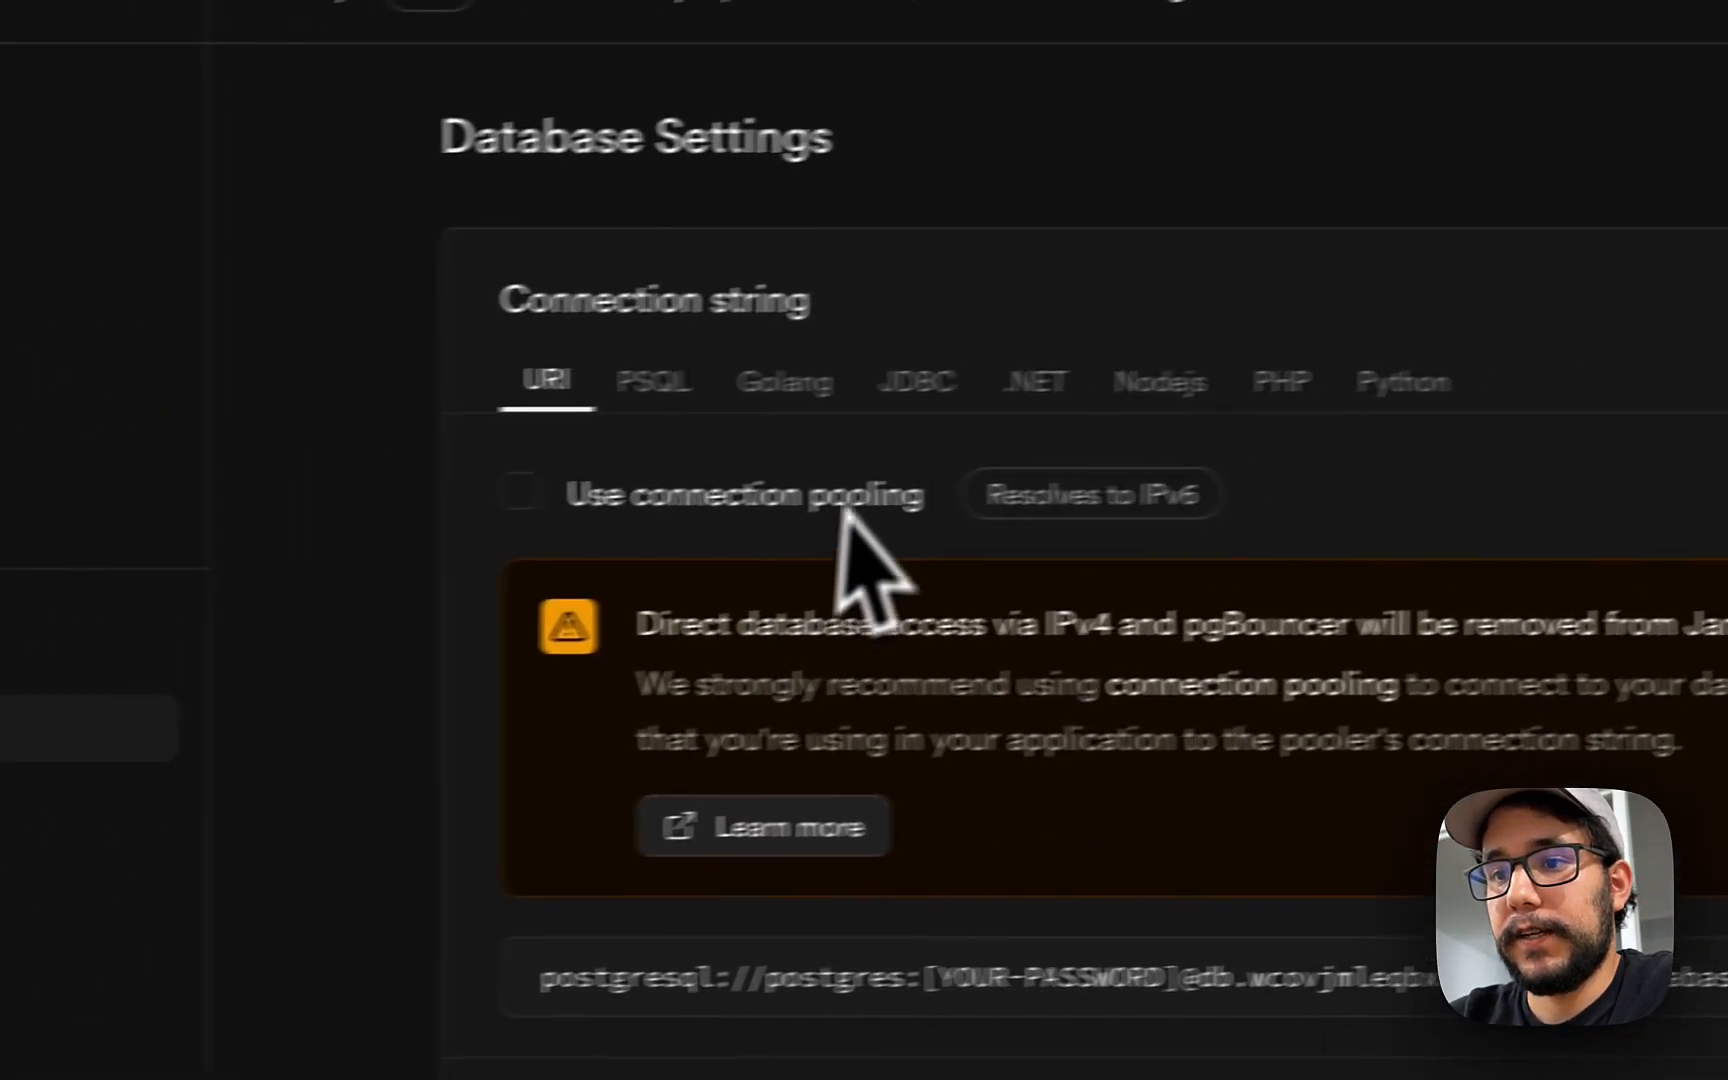
left_click(517, 508)
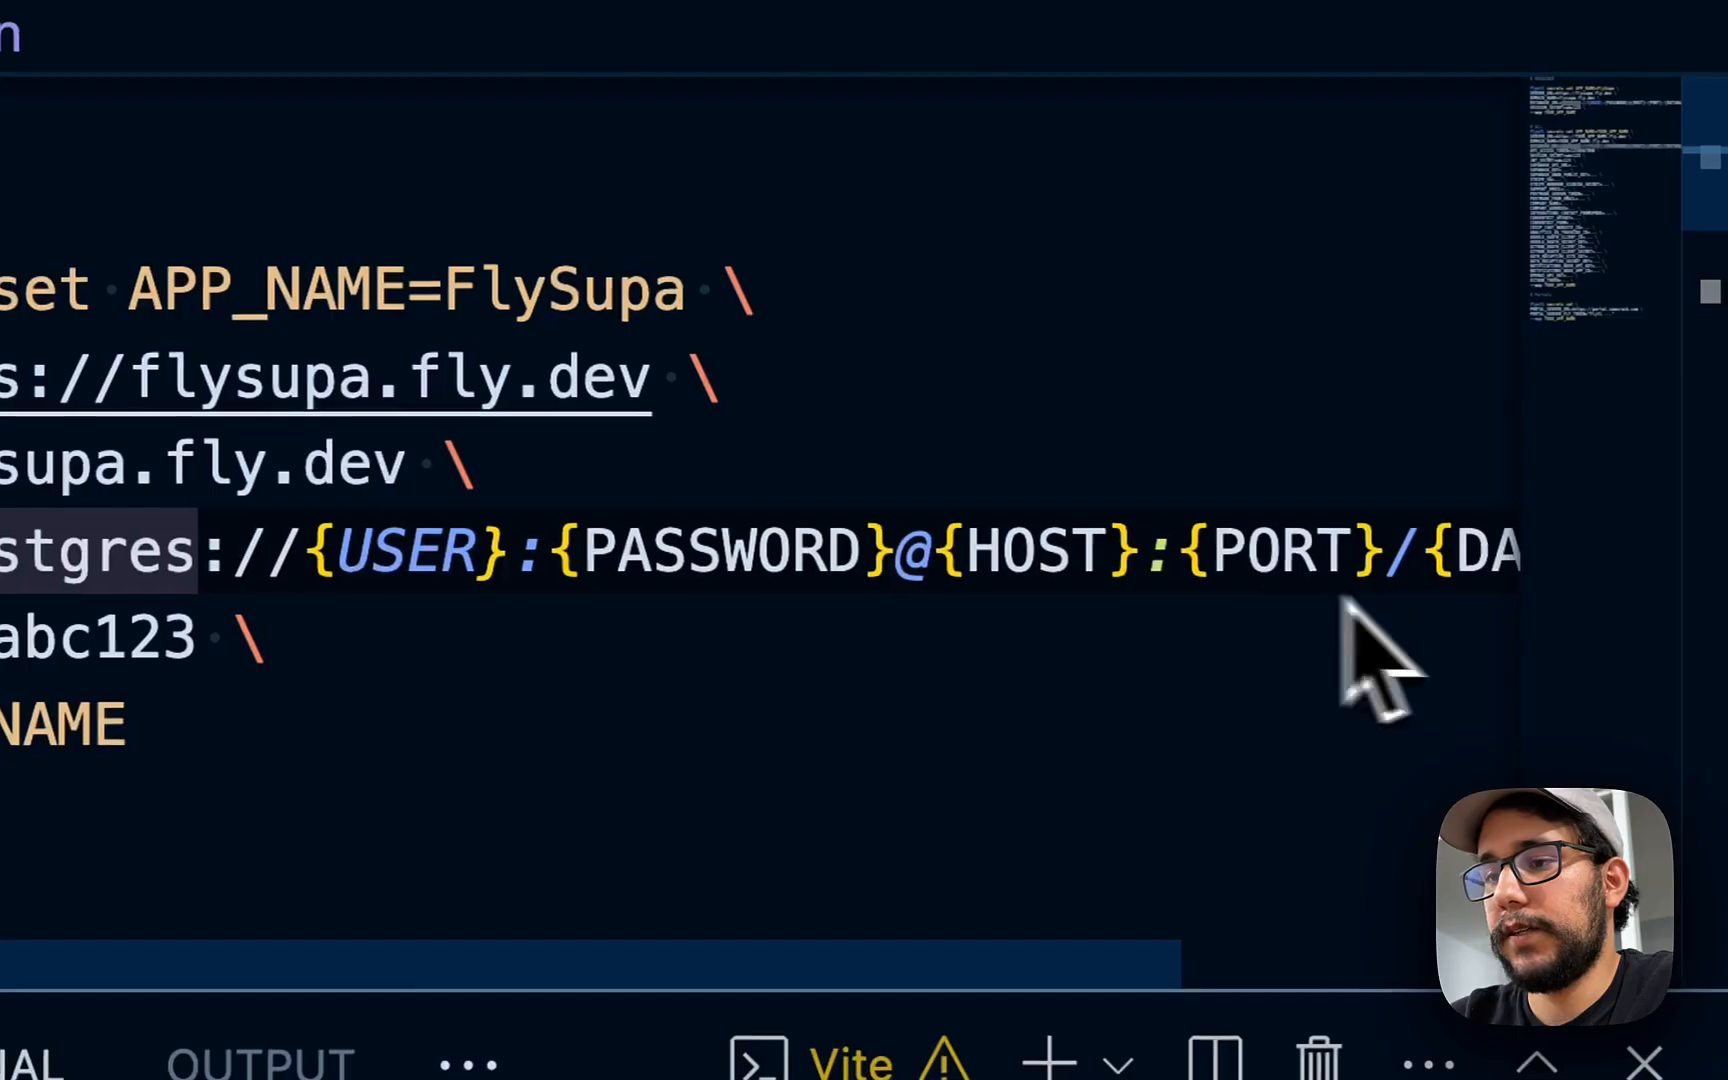
double_click(185, 552)
- Replace the DATABASE_URL value with the Supabase pooler connection string
key("shift+End")
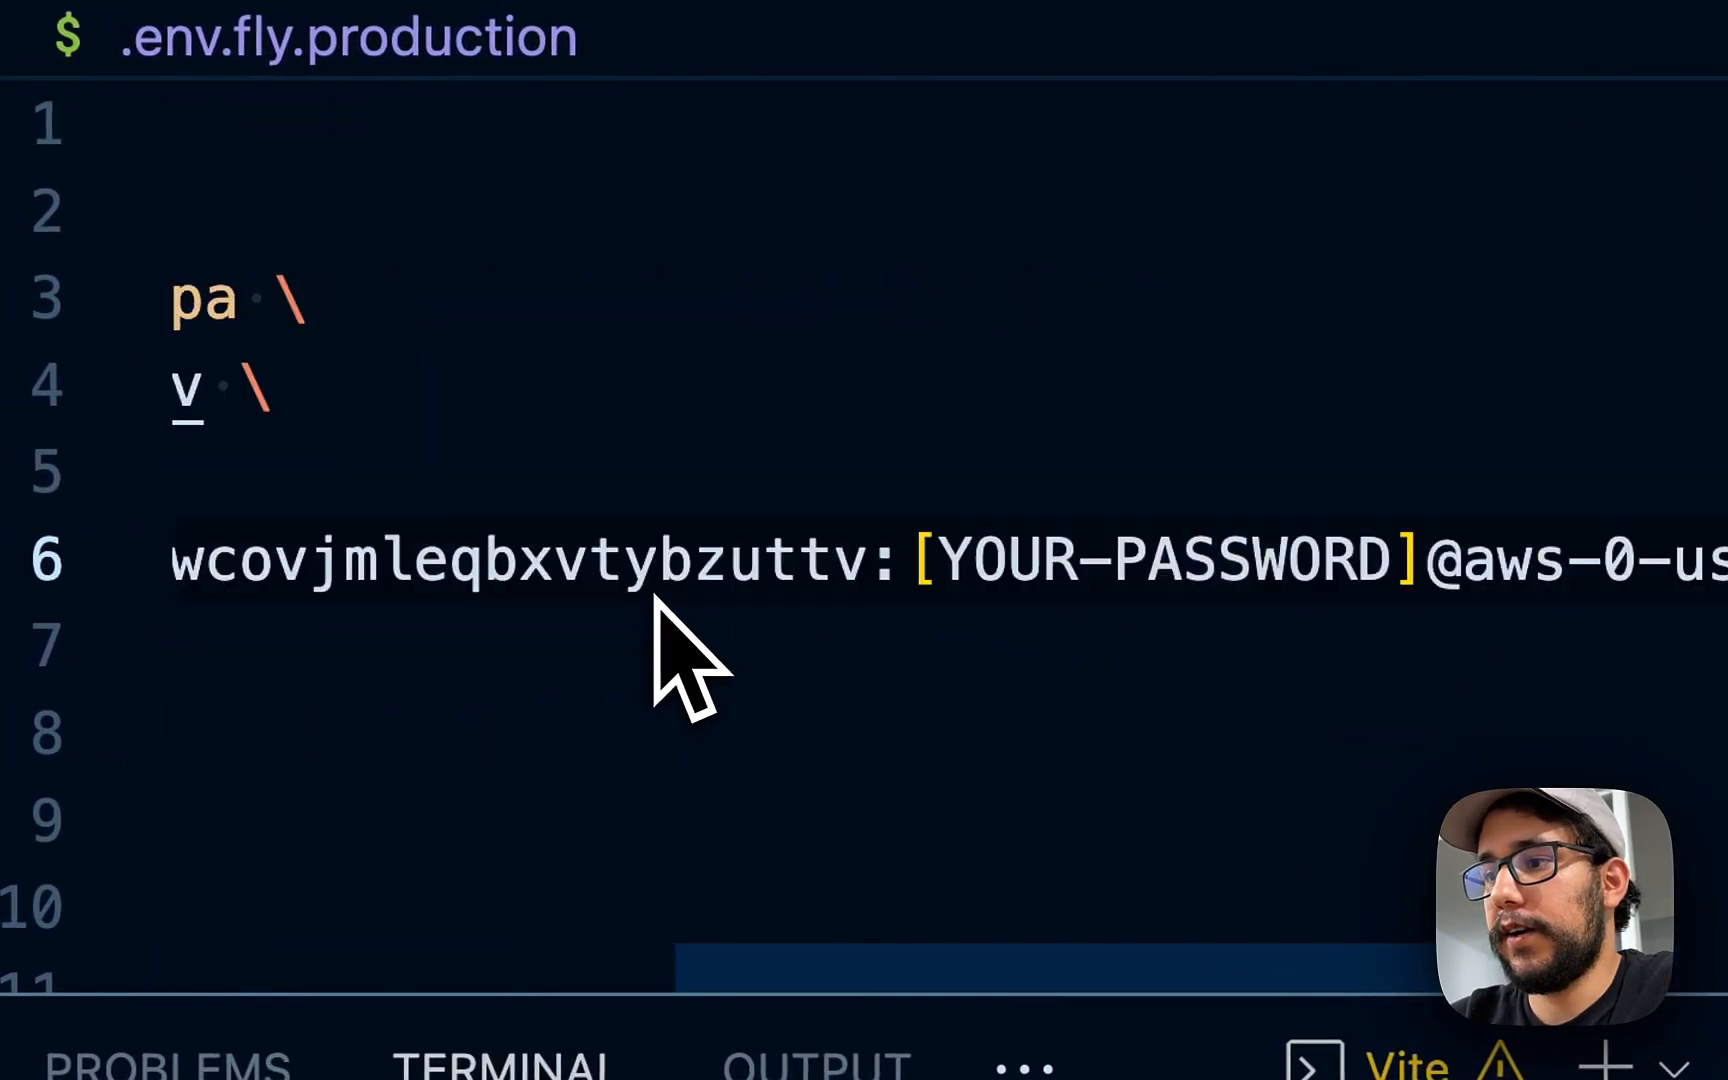
scroll(800, 605, "left", 5)
key("shift+Left")
key("shift+Left")
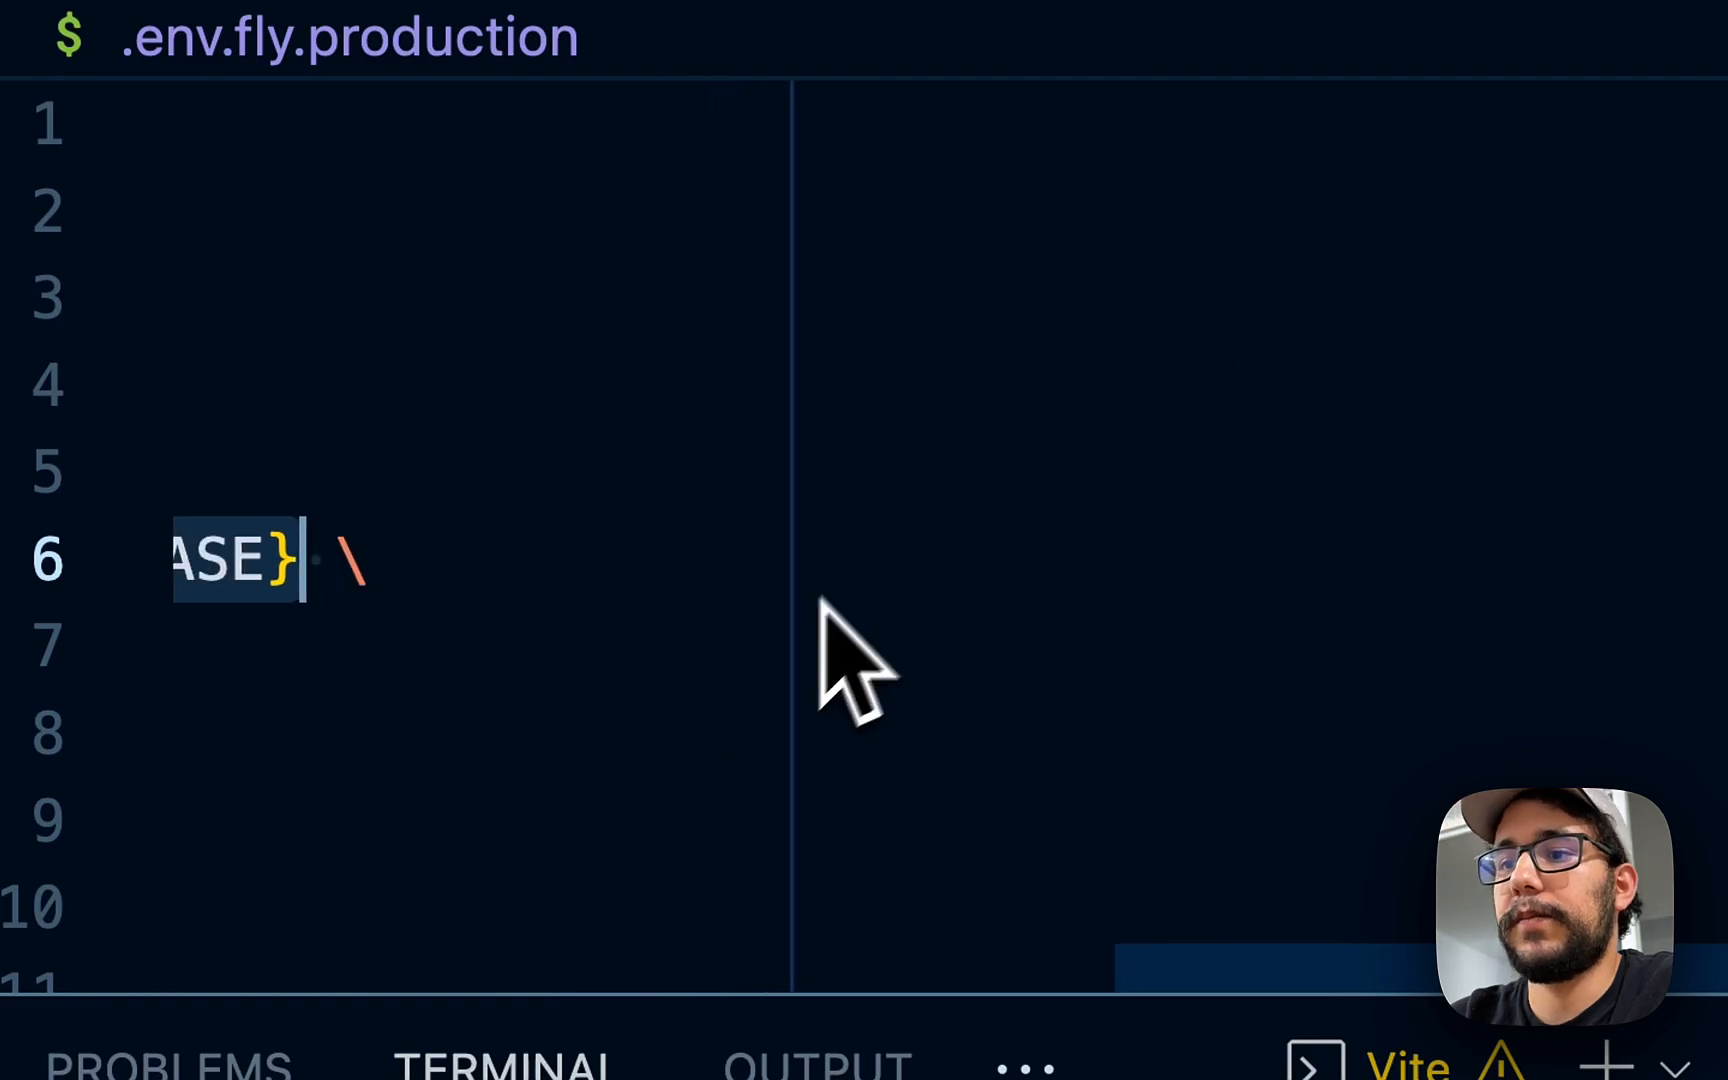
double_click(636, 565)
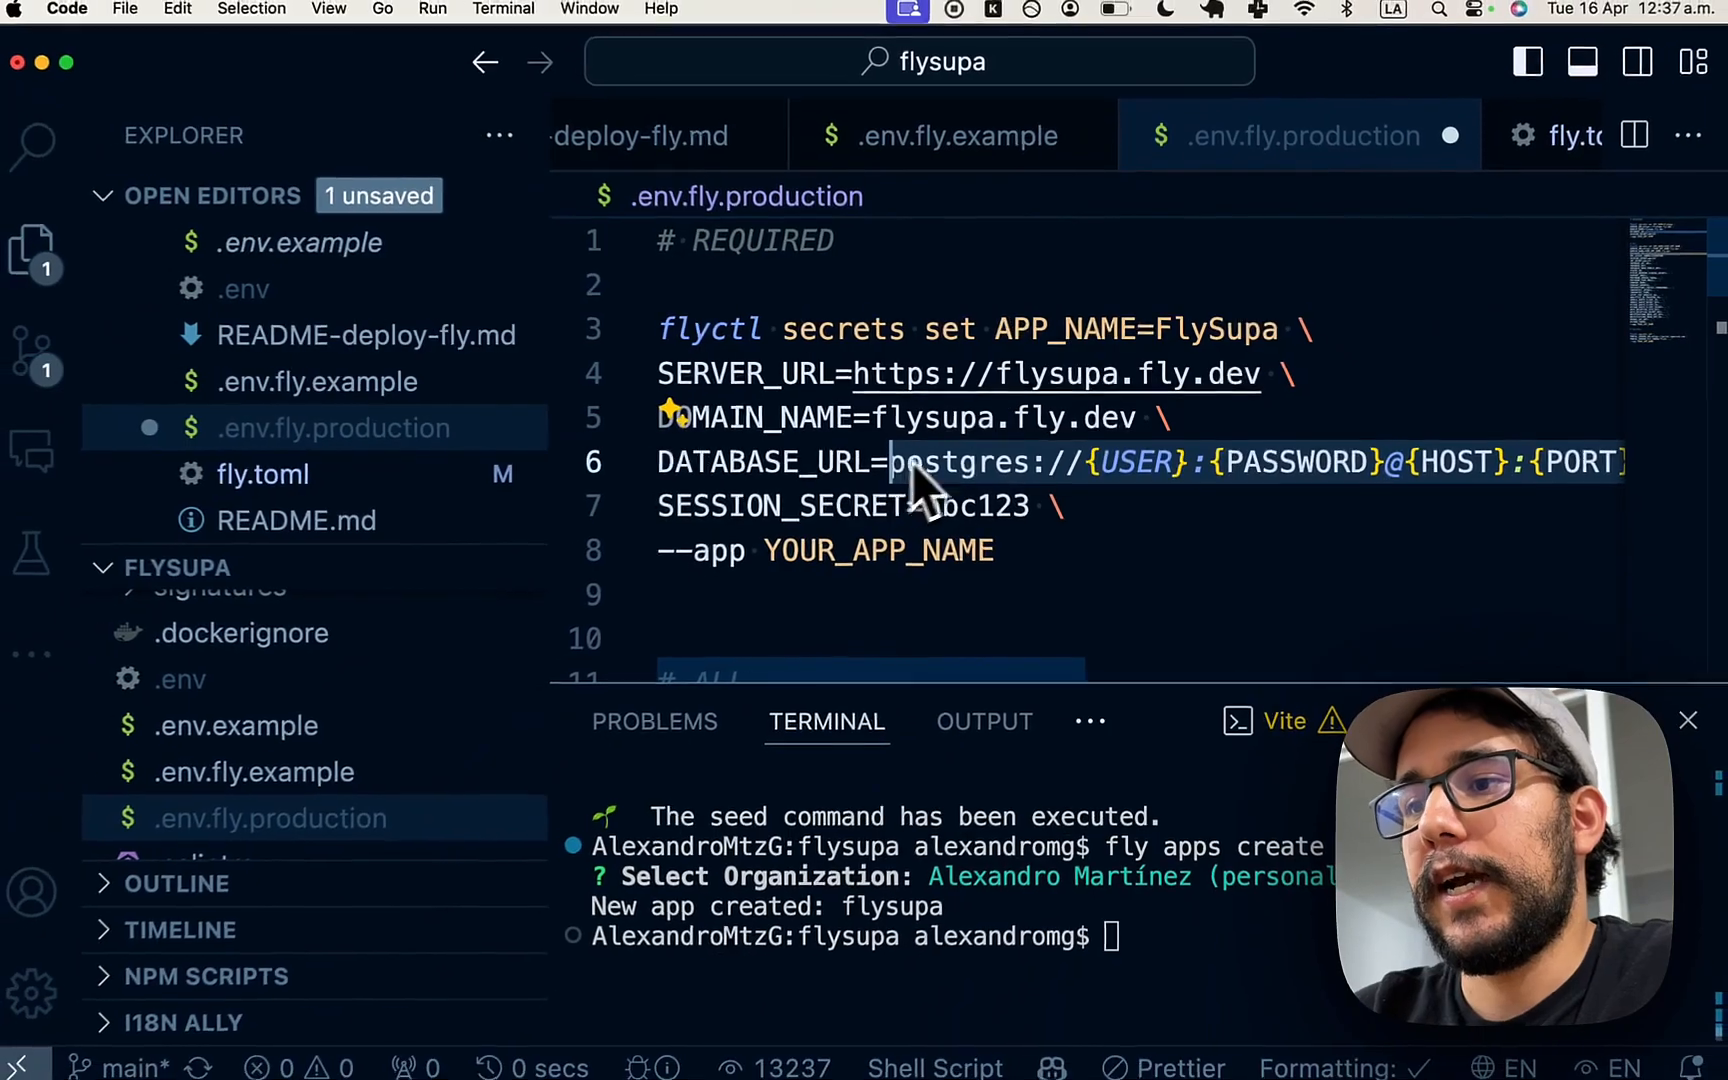
key("super+v")
scroll(1000, 442, "left", 5)
- Copy the database password from .env and paste it over the DATABASE_URL password placeholder
left_click(1042, 446)
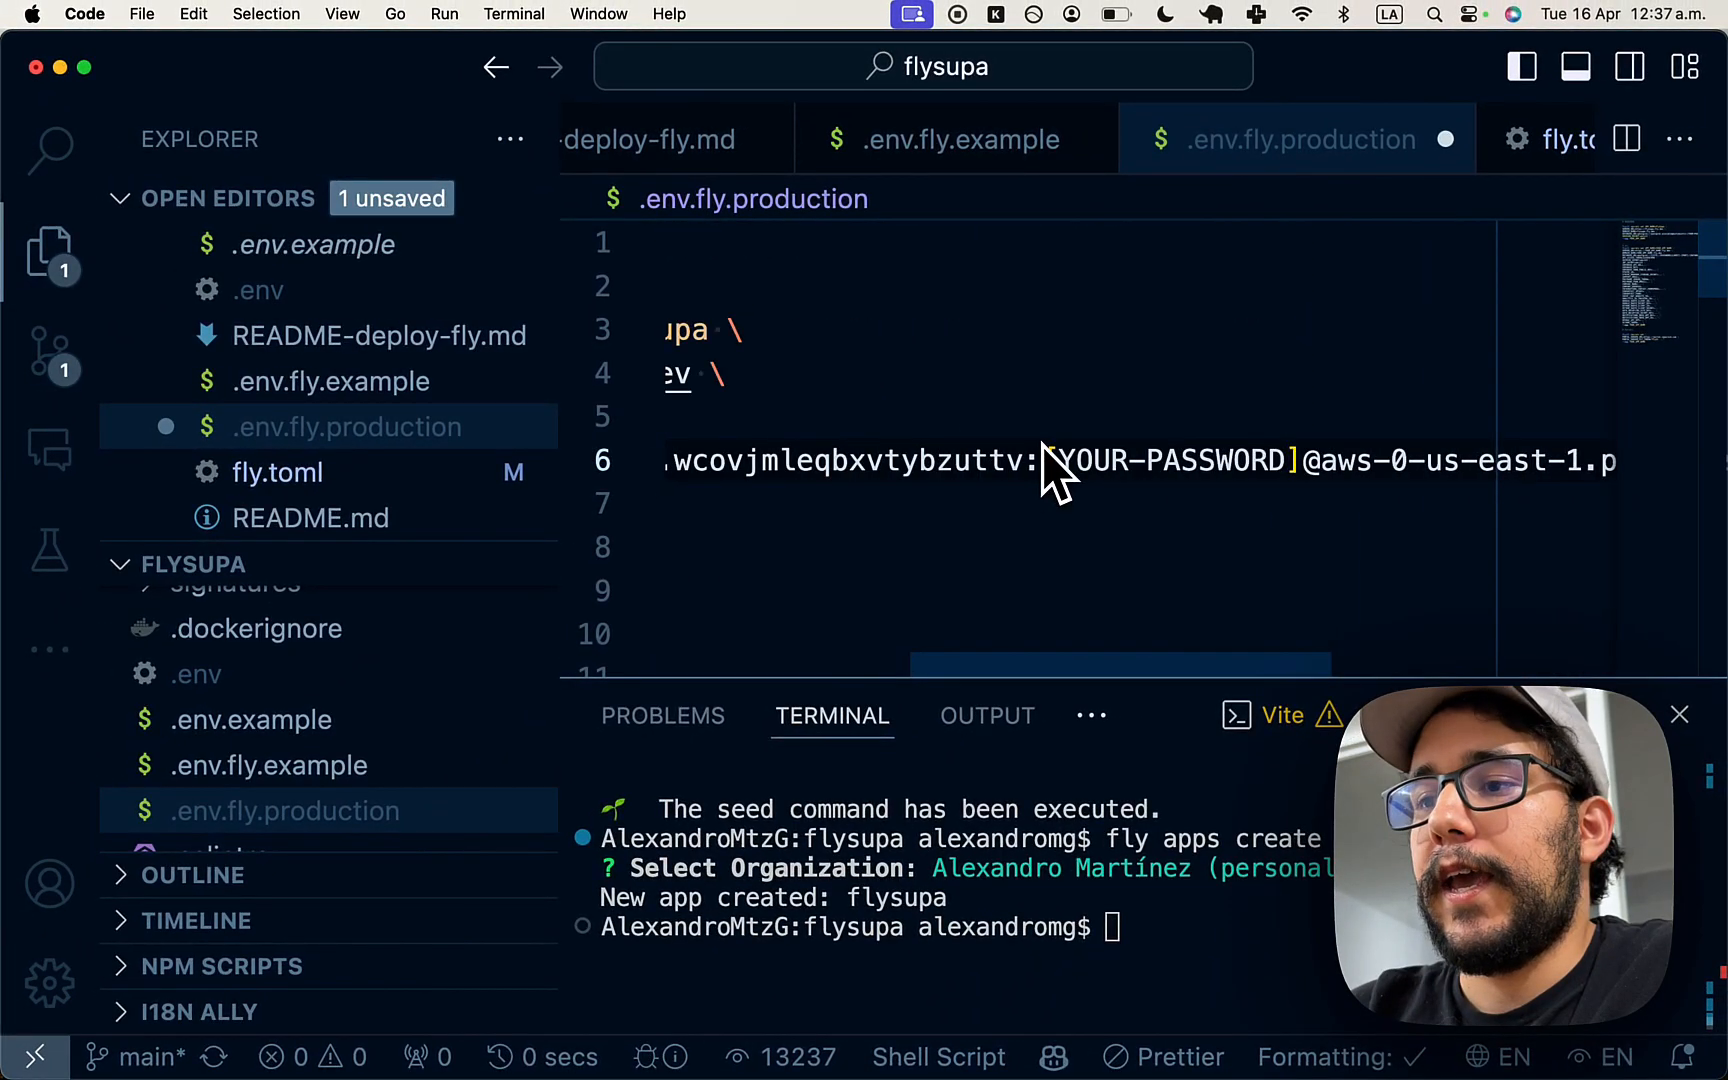
key("ctrl+Tab")
key("ctrl+Tab")
key("ctrl+Tab")
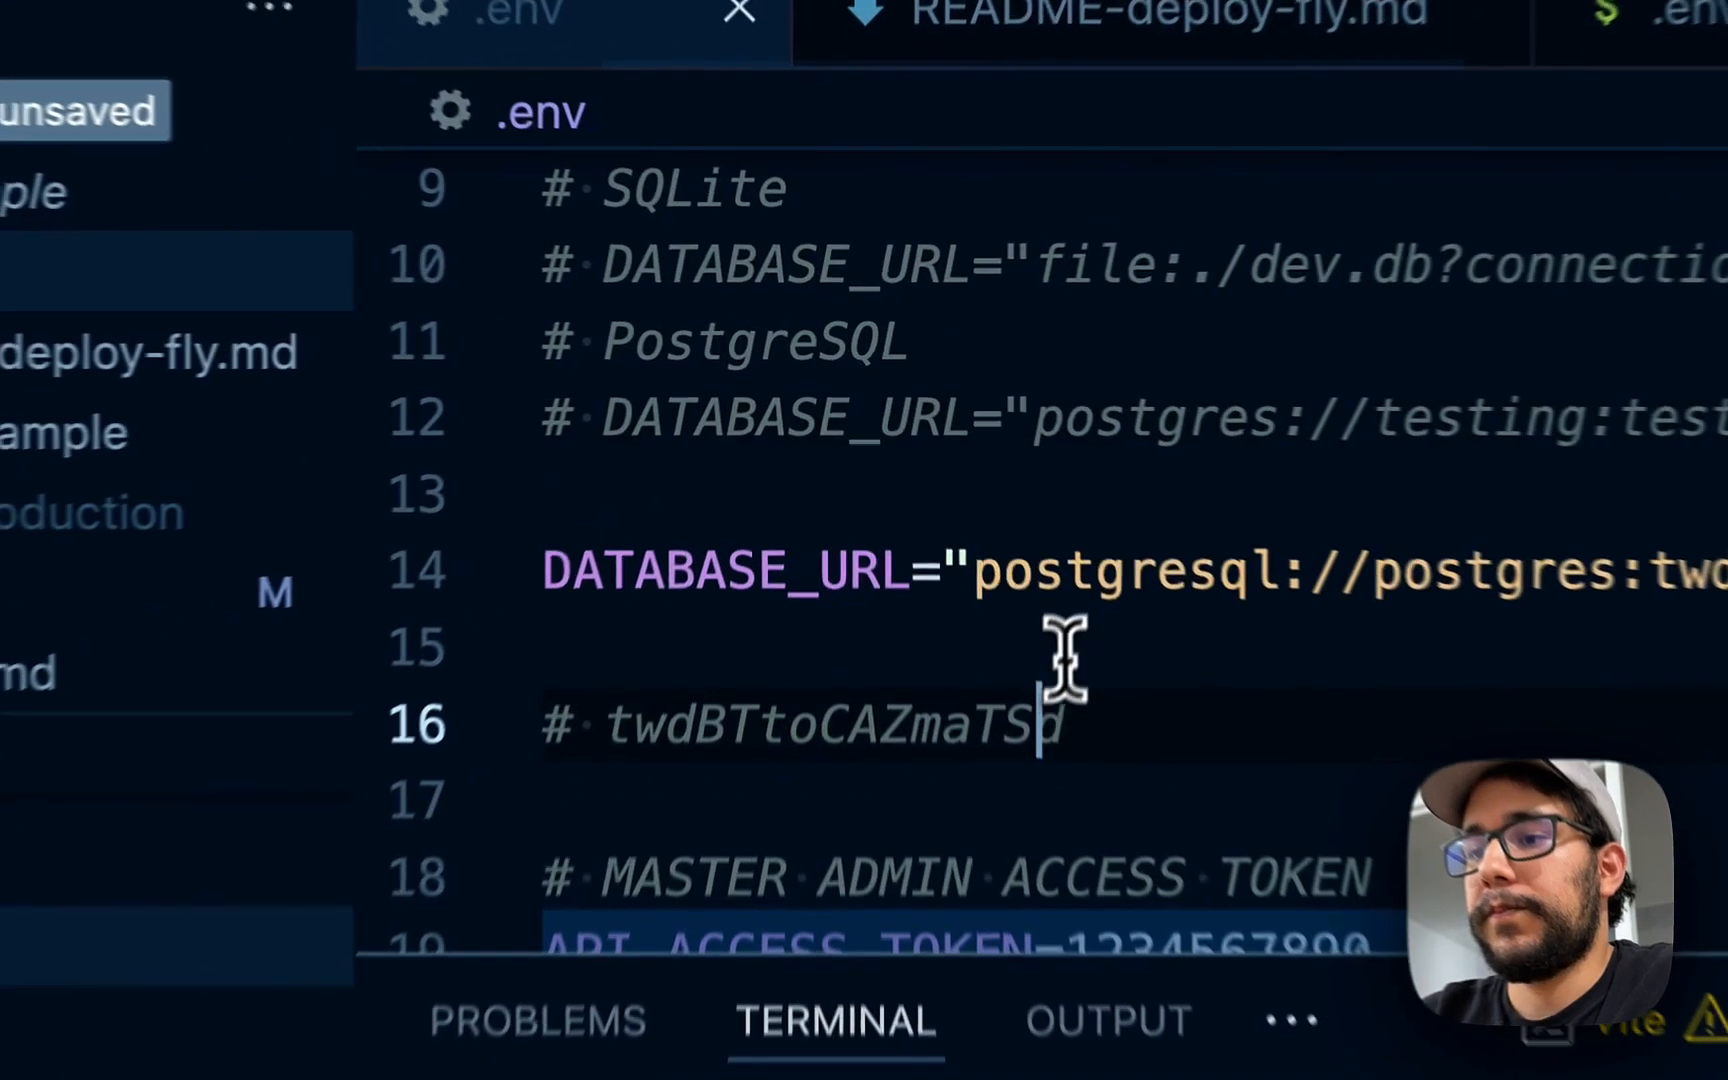
double_click(948, 542)
key("ctrl+Tab")
scroll(1178, 565, "left", 5)
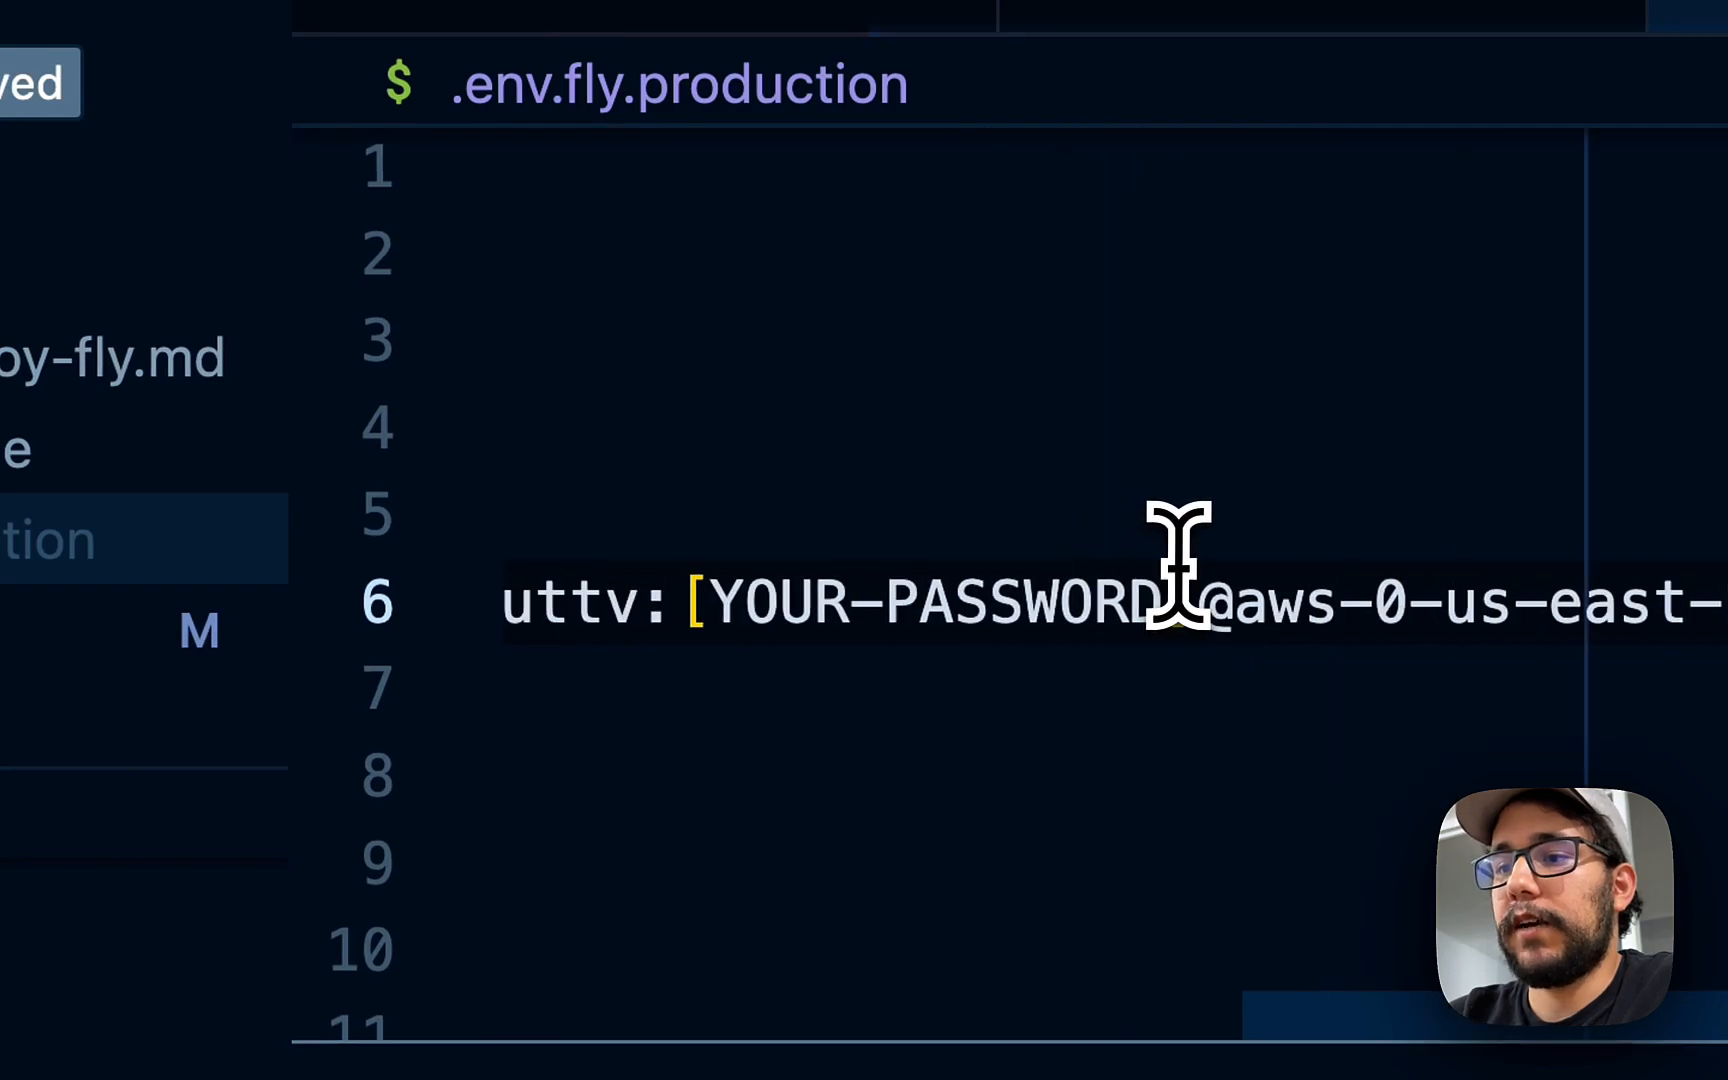
key("alt+shift+Left")
key("alt+shift+Left")
key("alt+shift+Left")
key("shift+Left")
key("super+v")
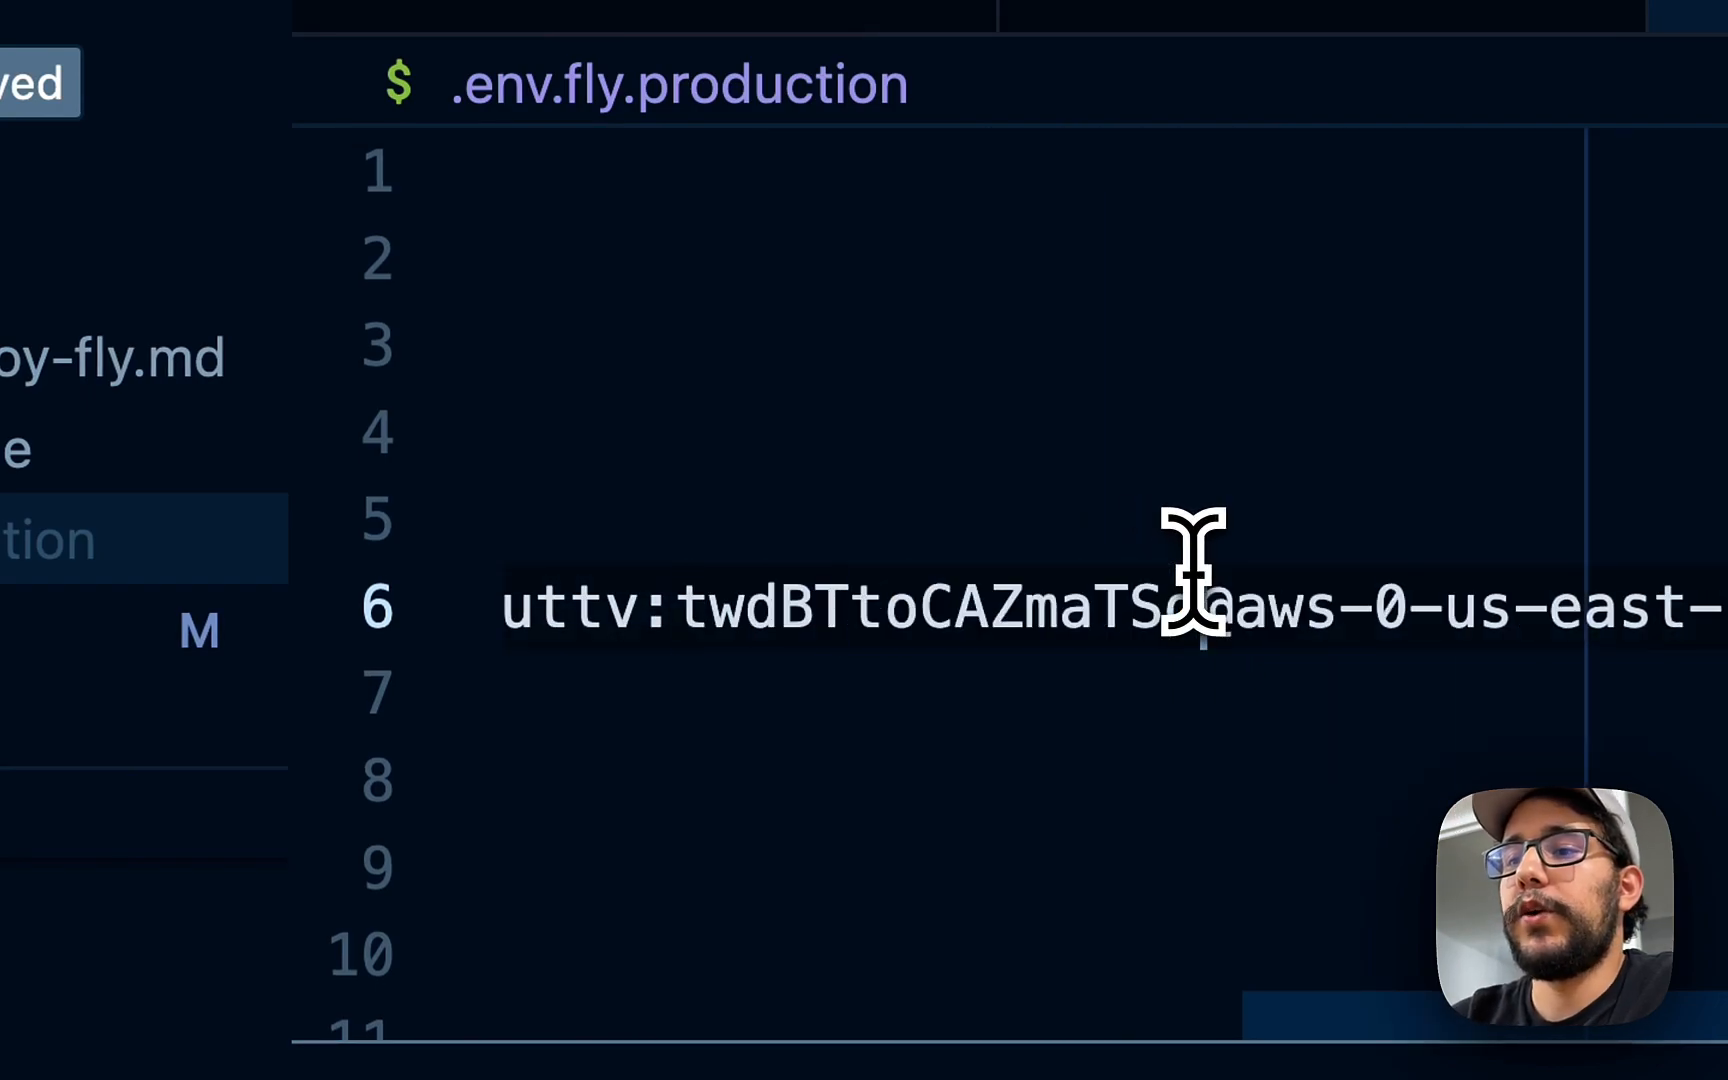
scroll(1053, 592, "left", 8)
scroll(1053, 592, "left", 3)
left_click(984, 650)
scroll(1061, 694, "down", 1)
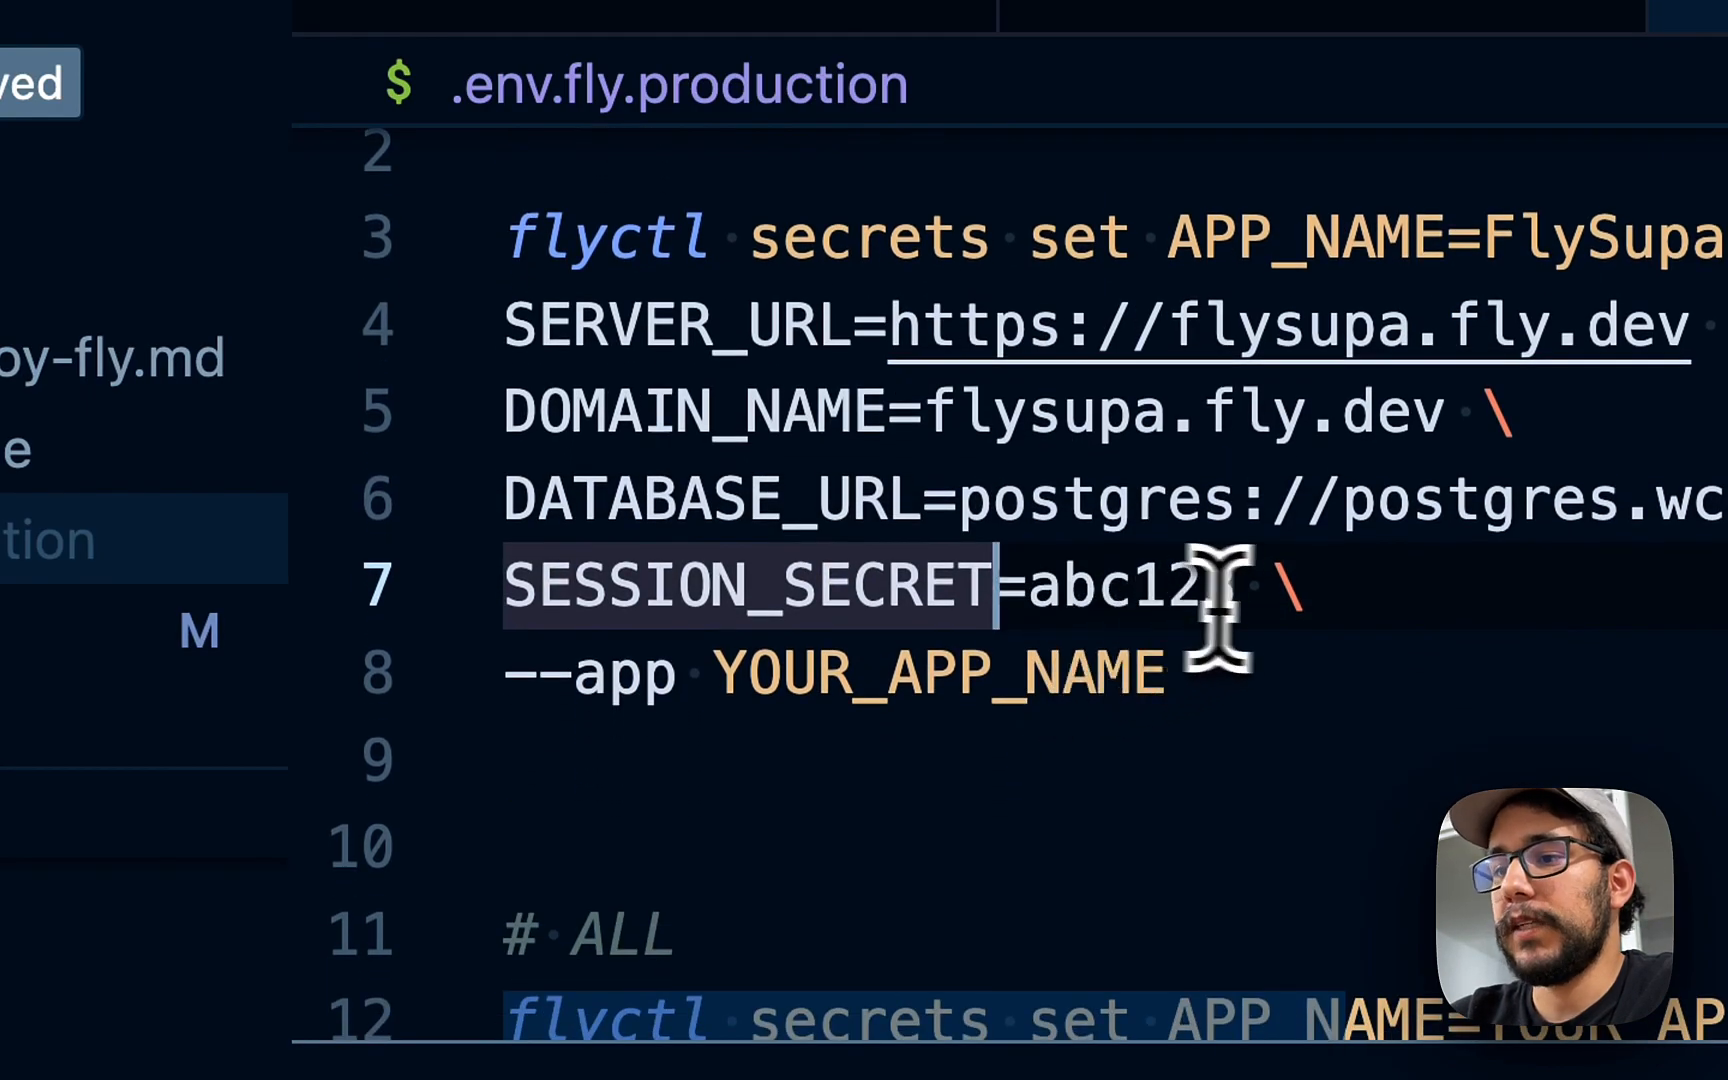
left_click(1130, 592)
double_click(1130, 592)
key("BackSpace")
scroll(1157, 675, "up", 1)
left_click_drag(1165, 720, 501, 335)
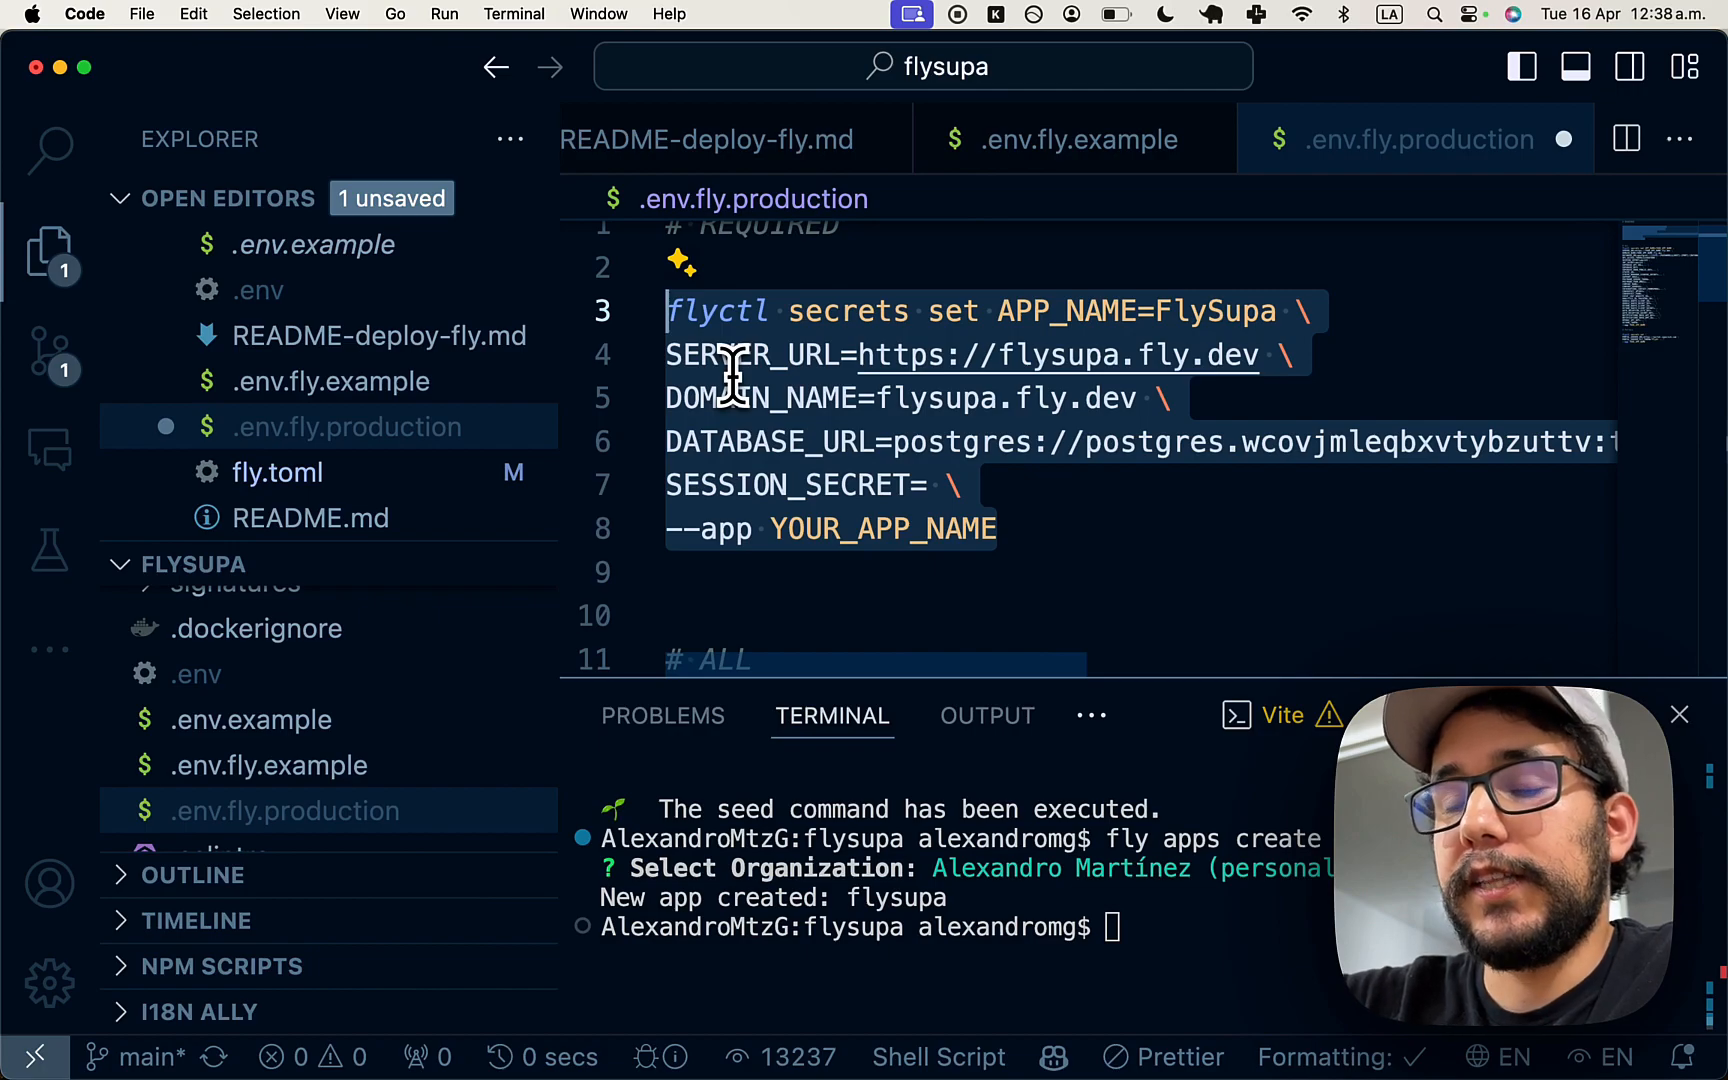
left_click(883, 480)
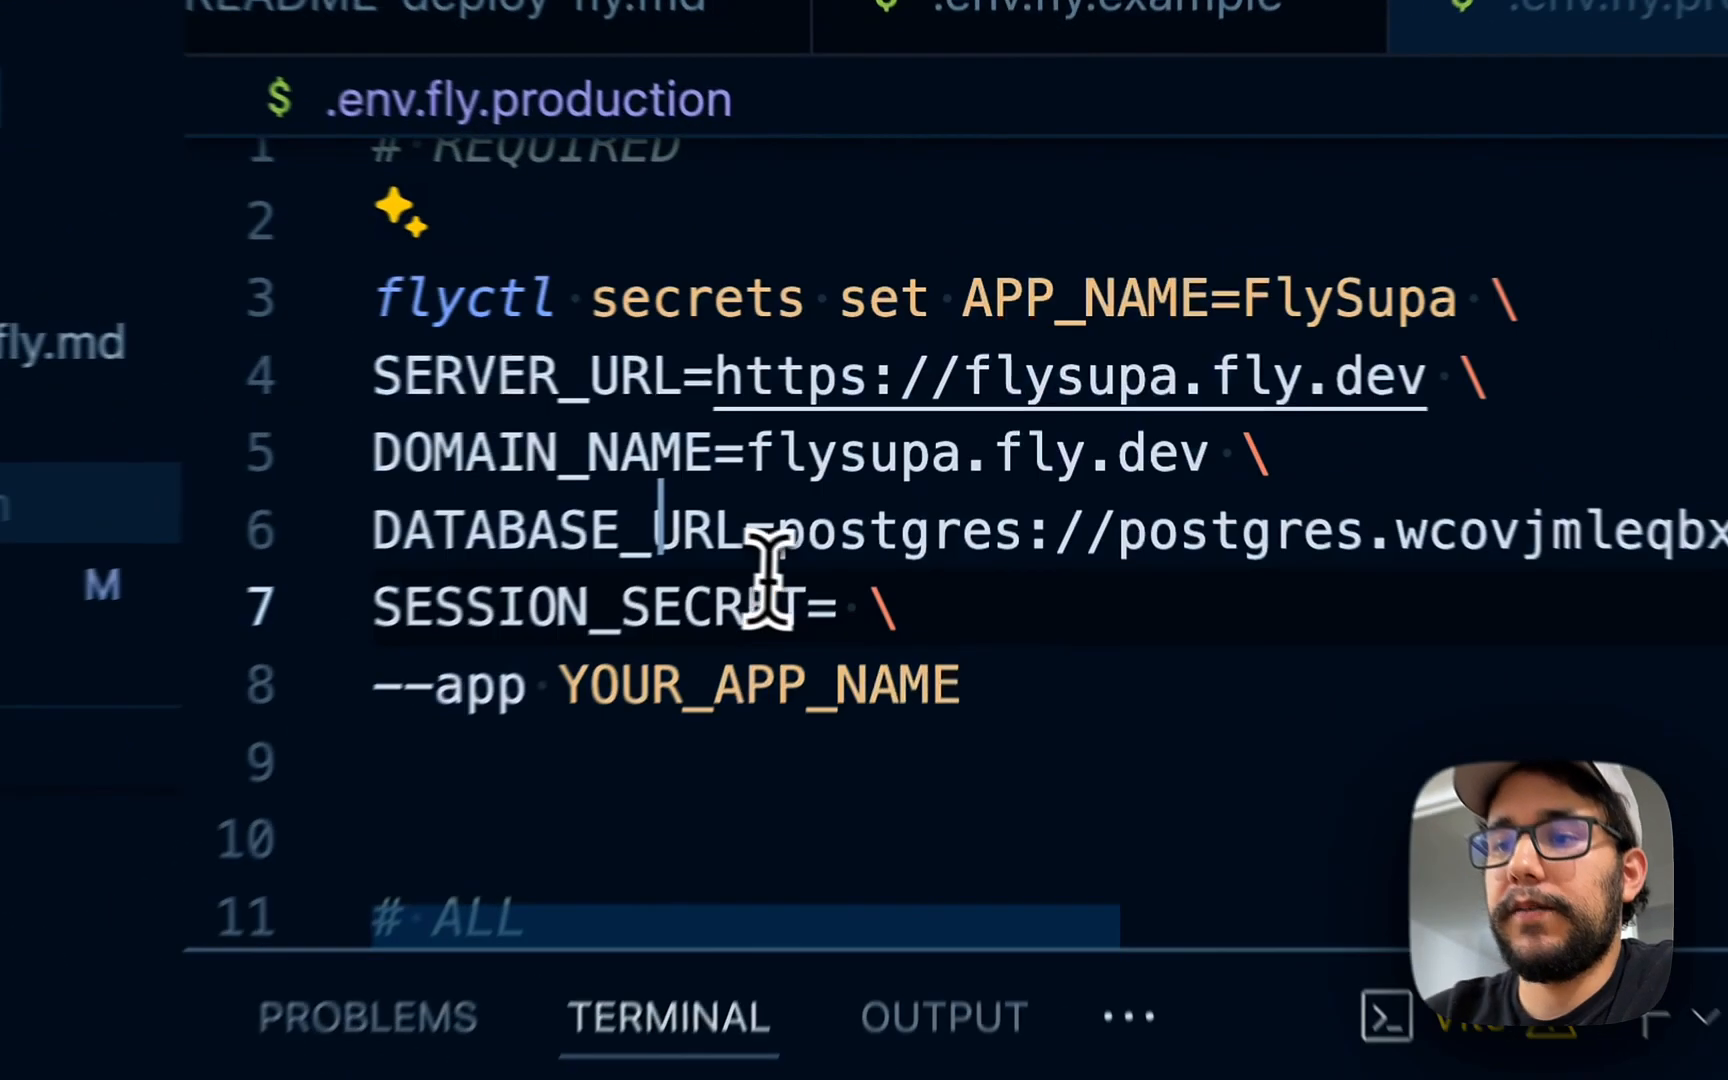
triple_click(885, 479)
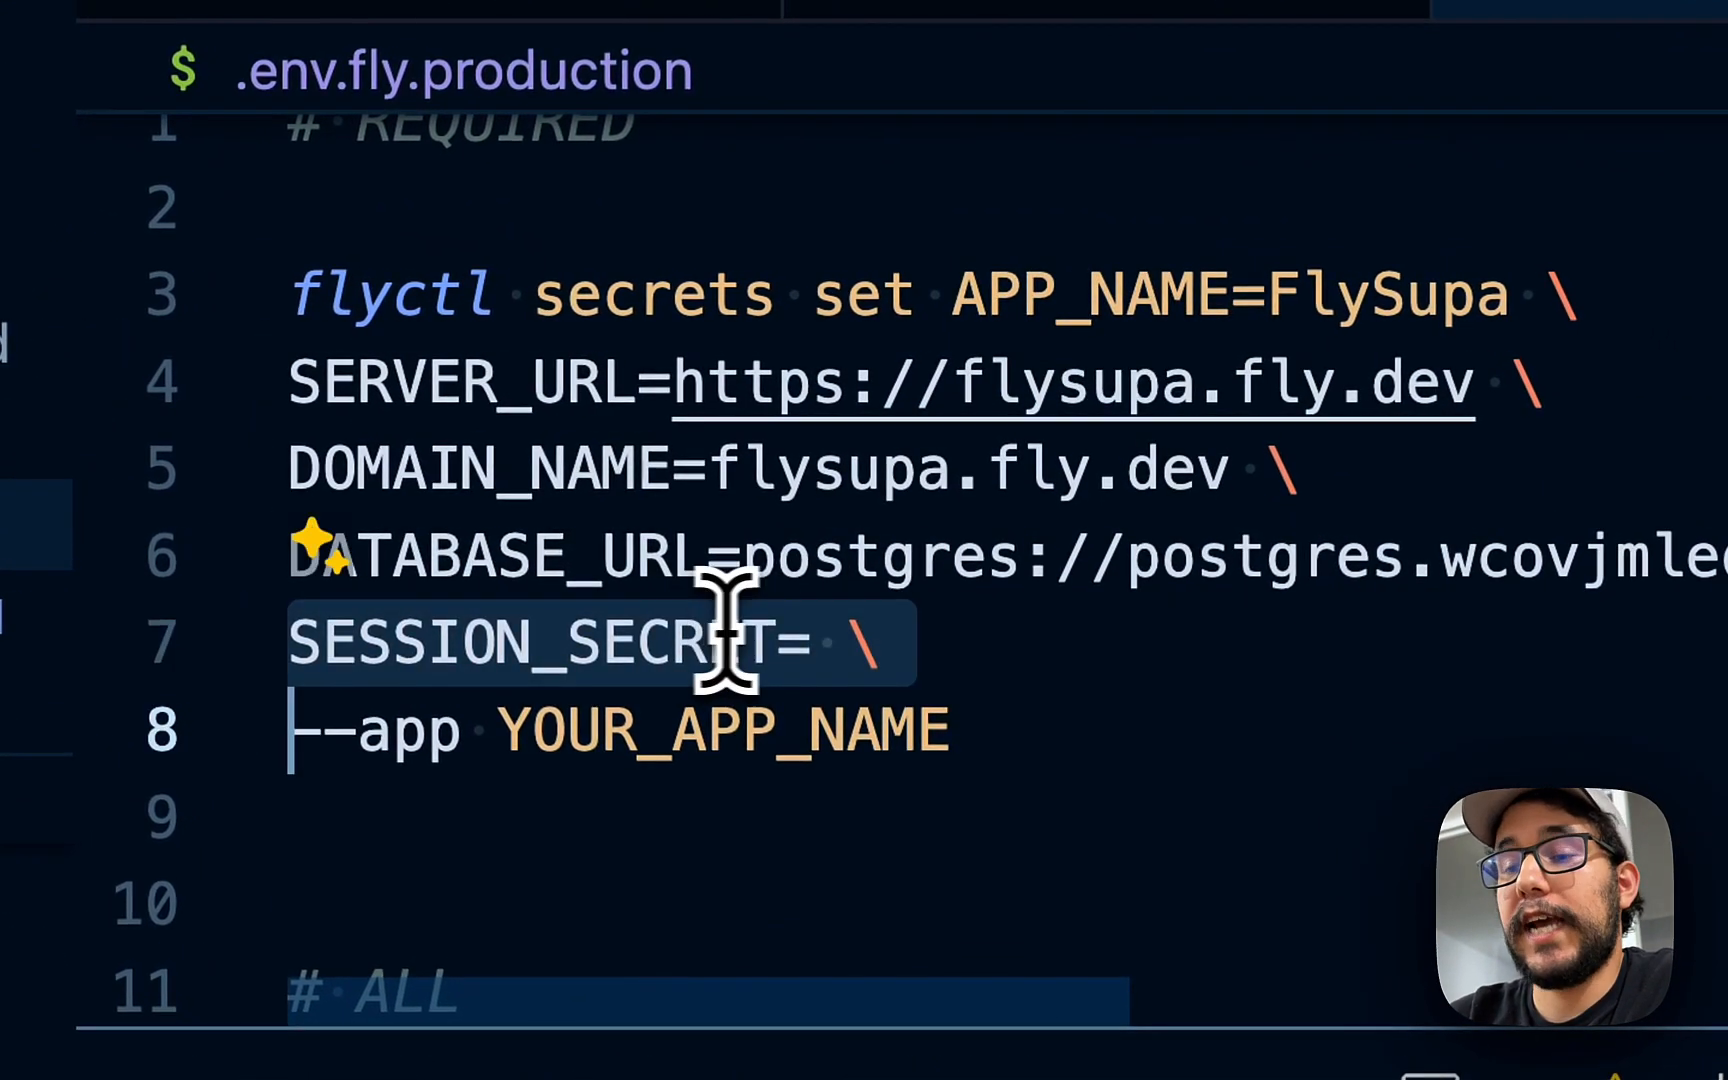
double_click(678, 628)
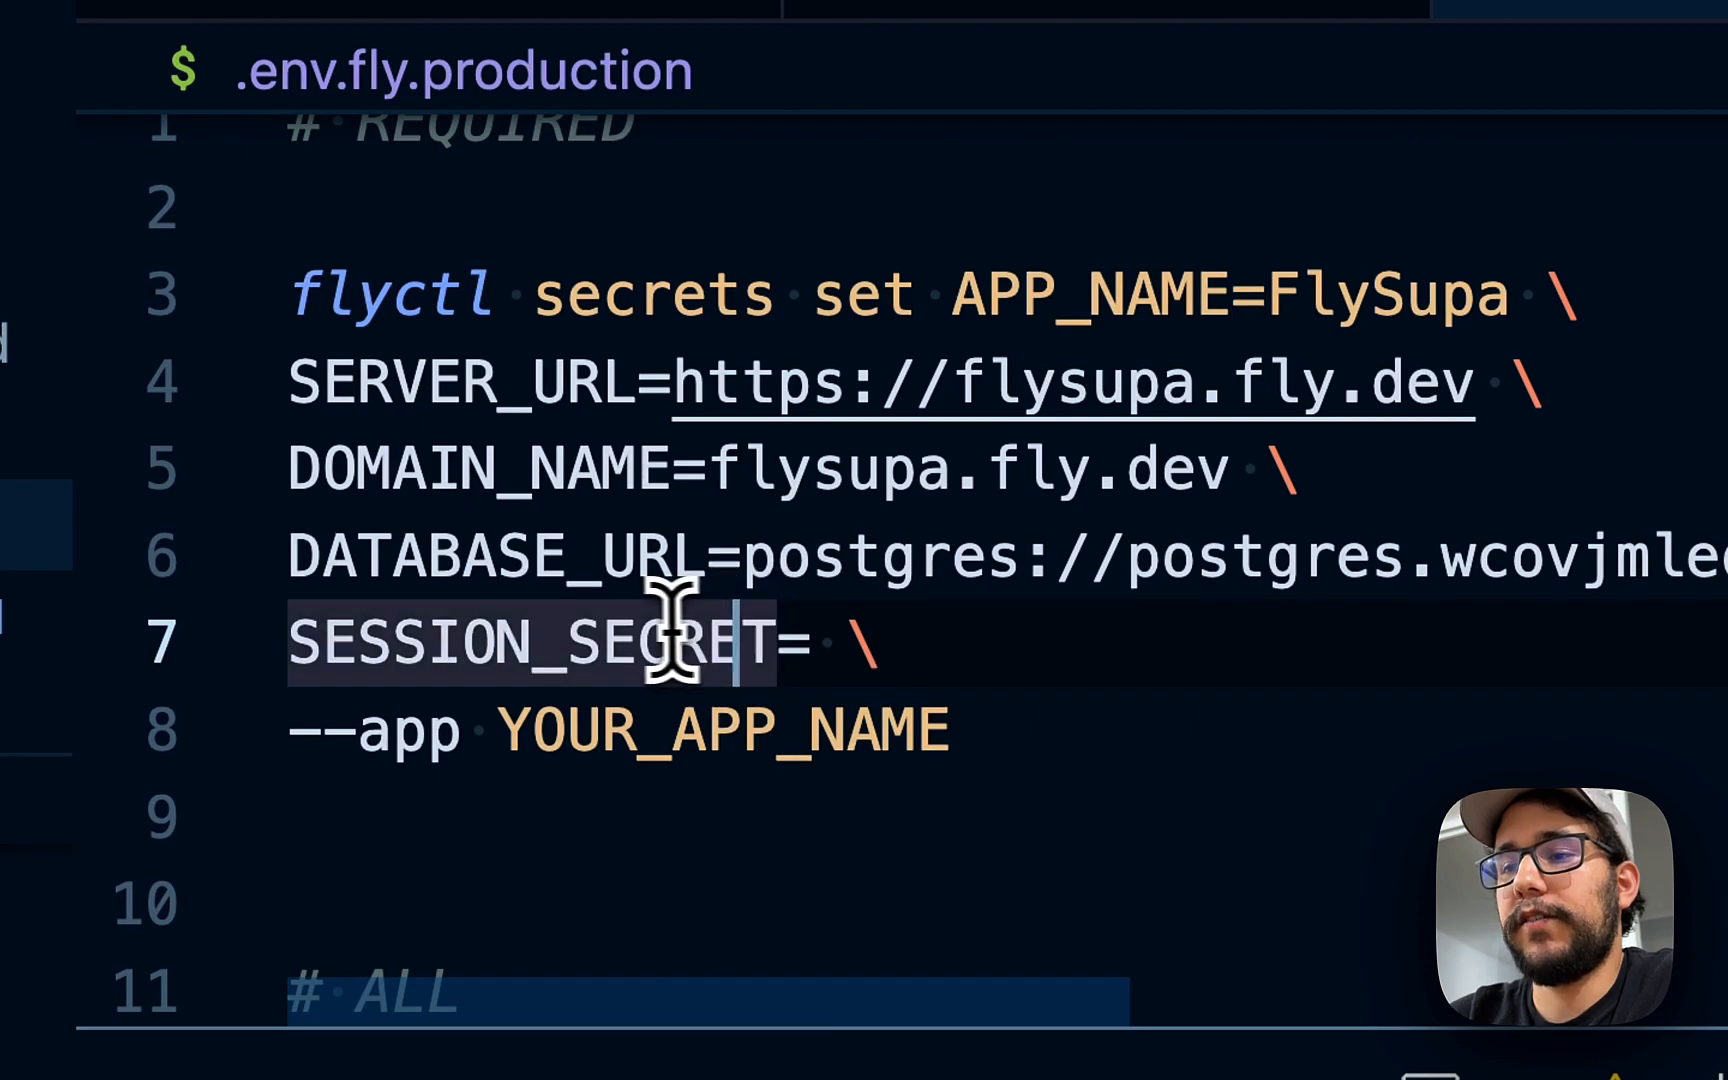
left_click(840, 637)
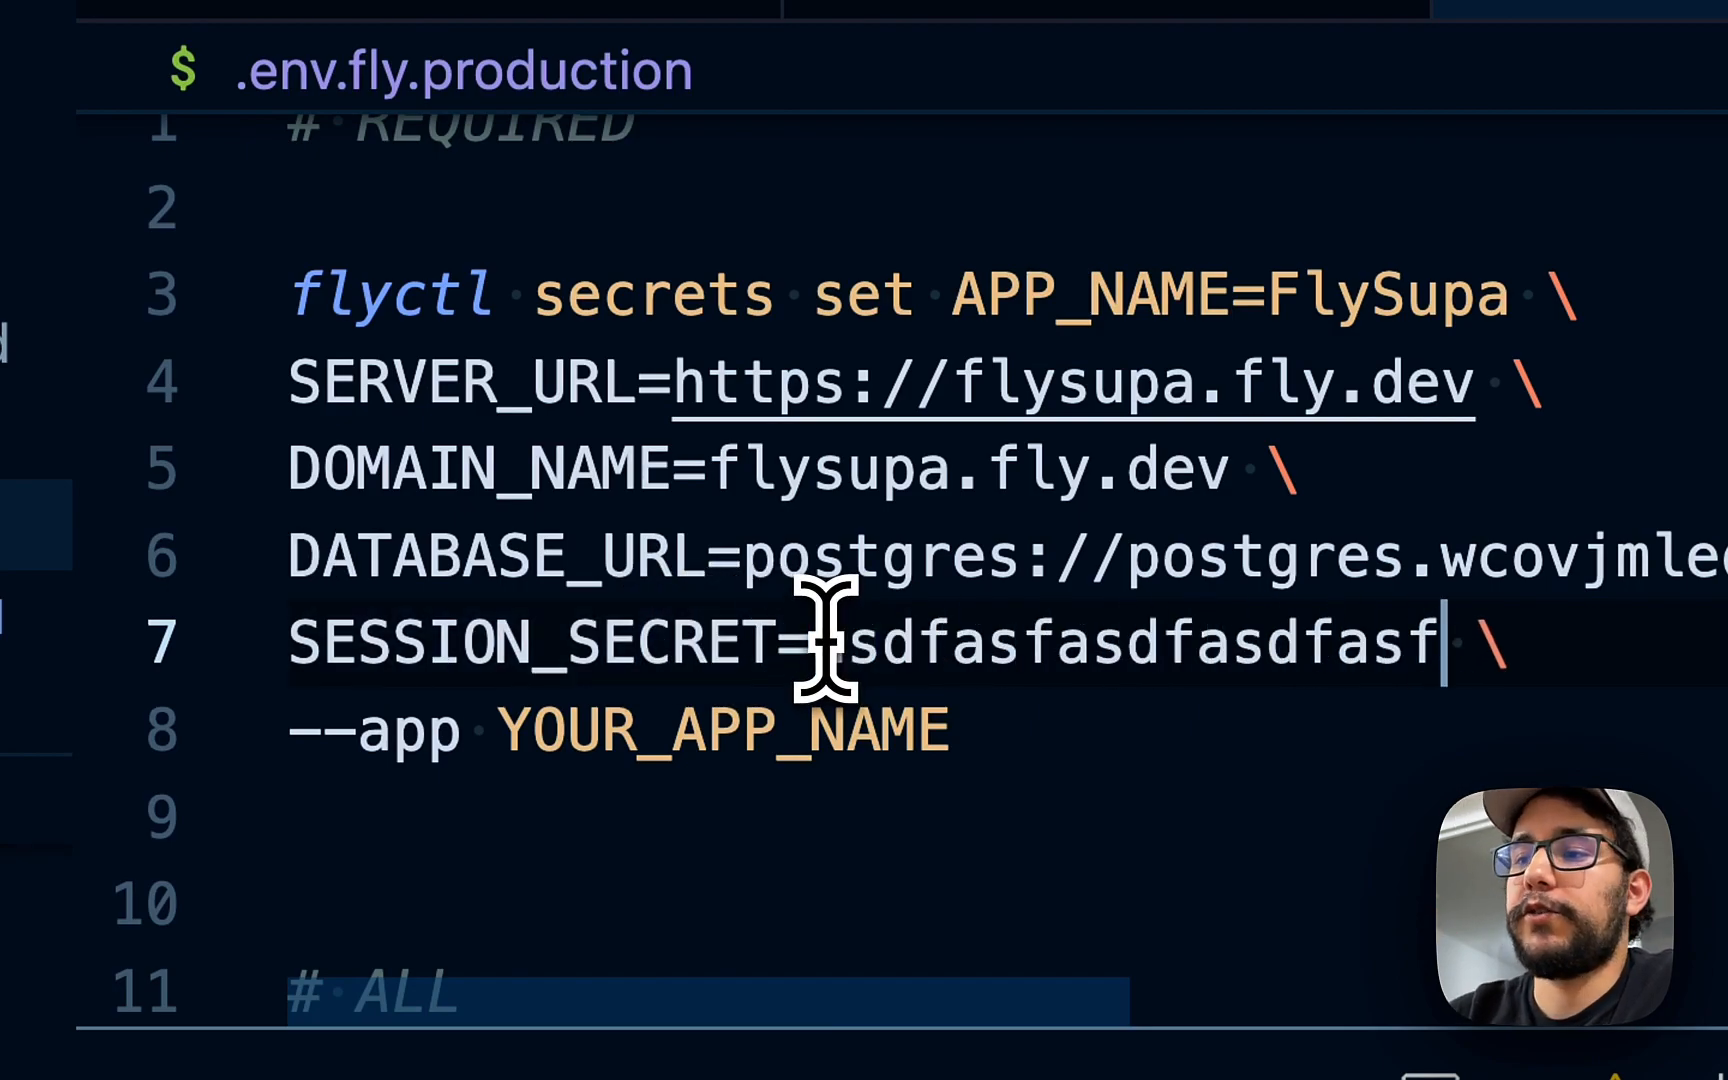
double_click(613, 645)
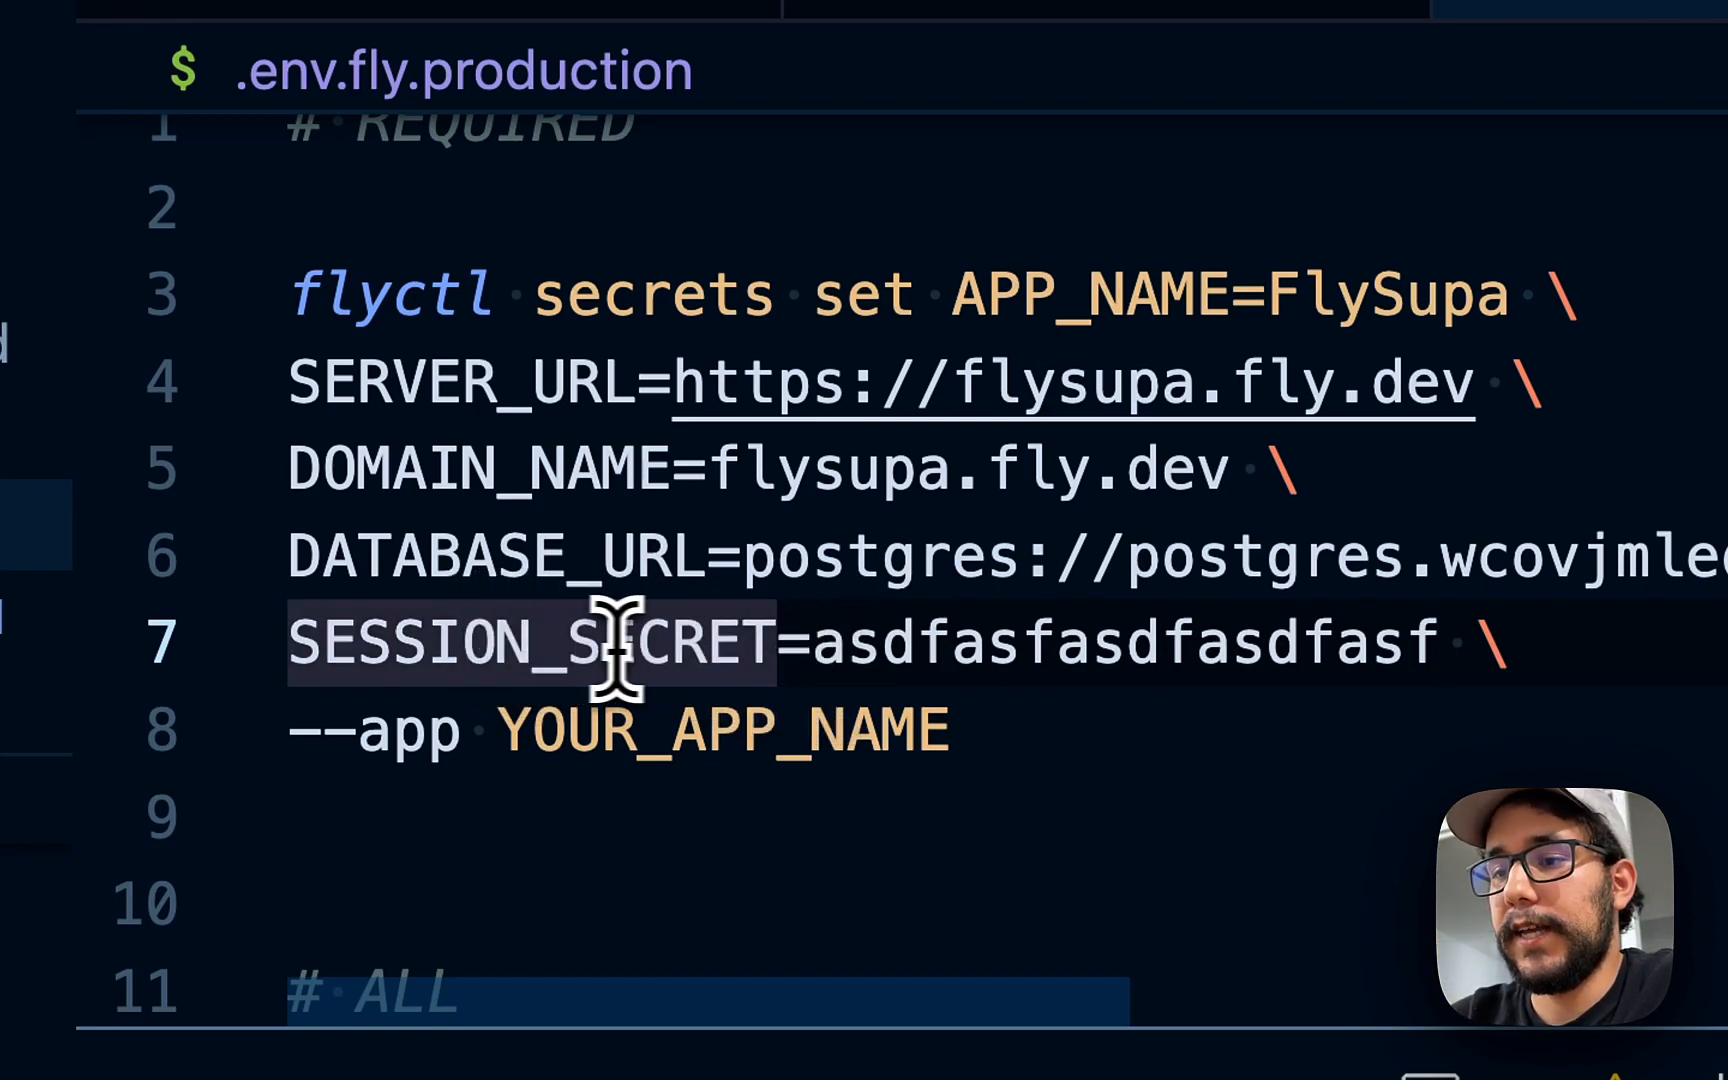
- Replace YOUR_APP_NAME with flysupa and select the whole secrets command, lines 3–8
double_click(841, 705)
type("flysupa")
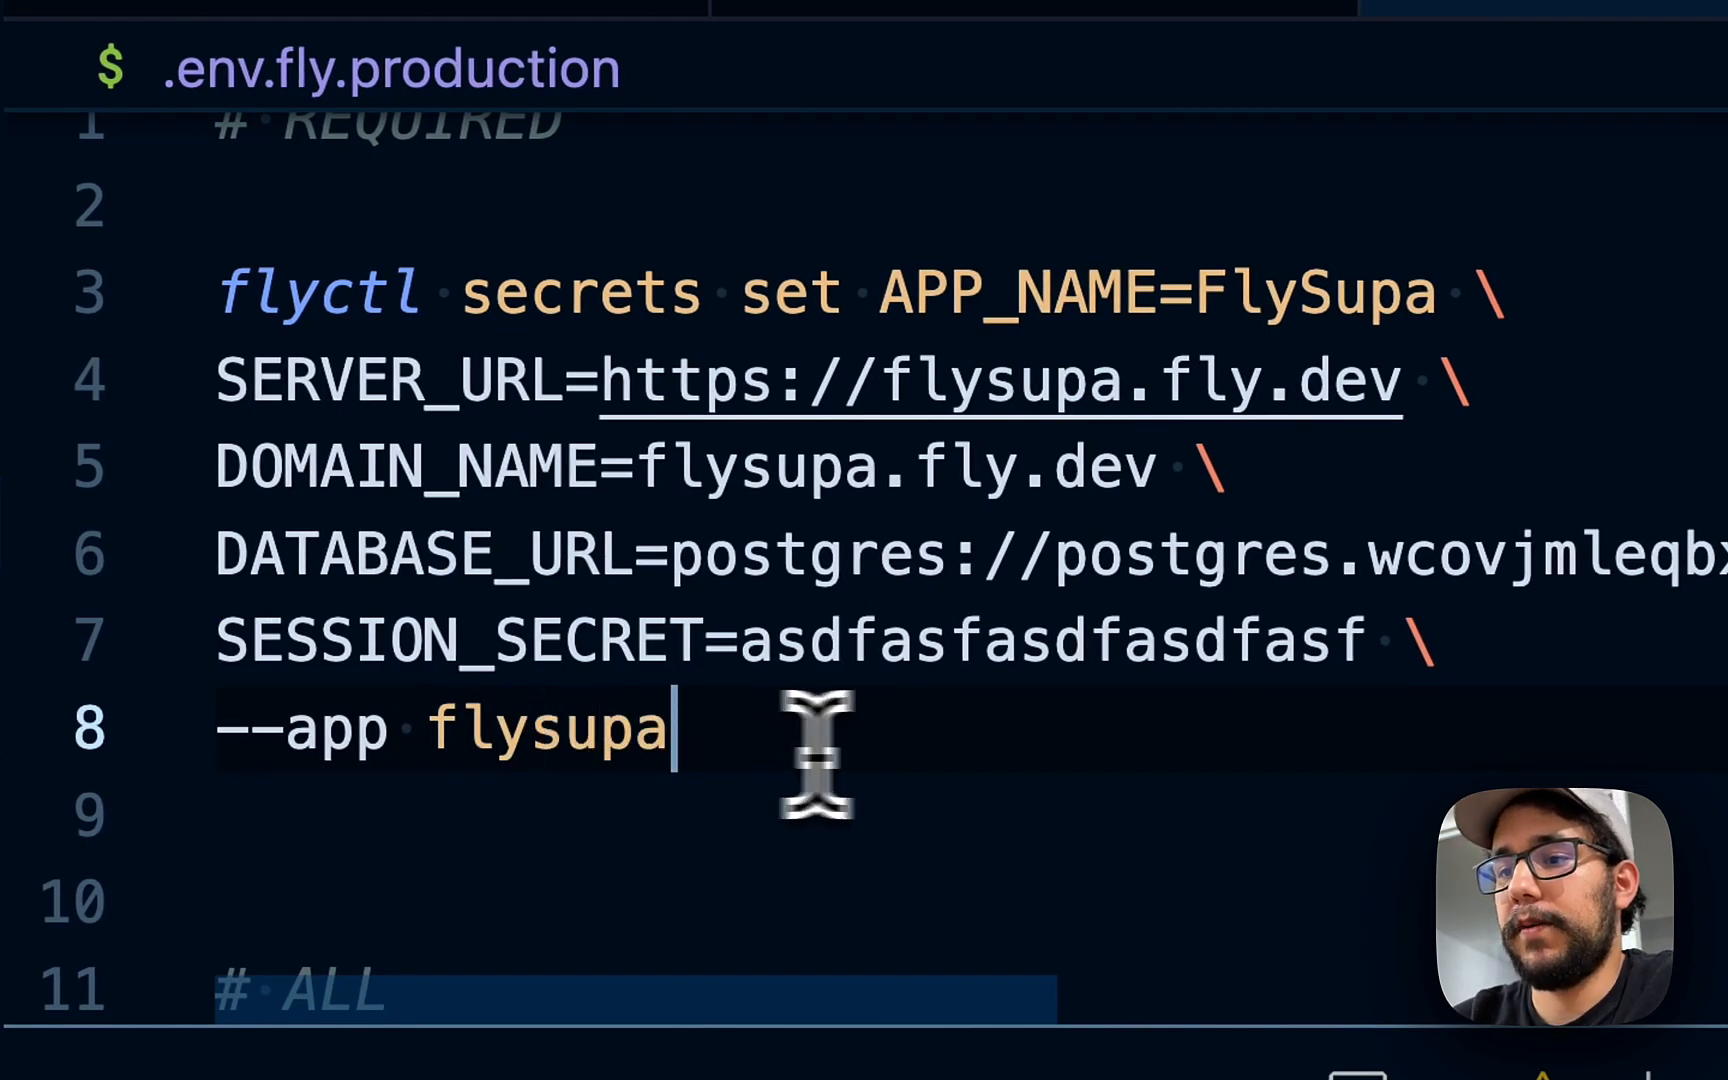
left_click_drag(822, 752, 217, 293)
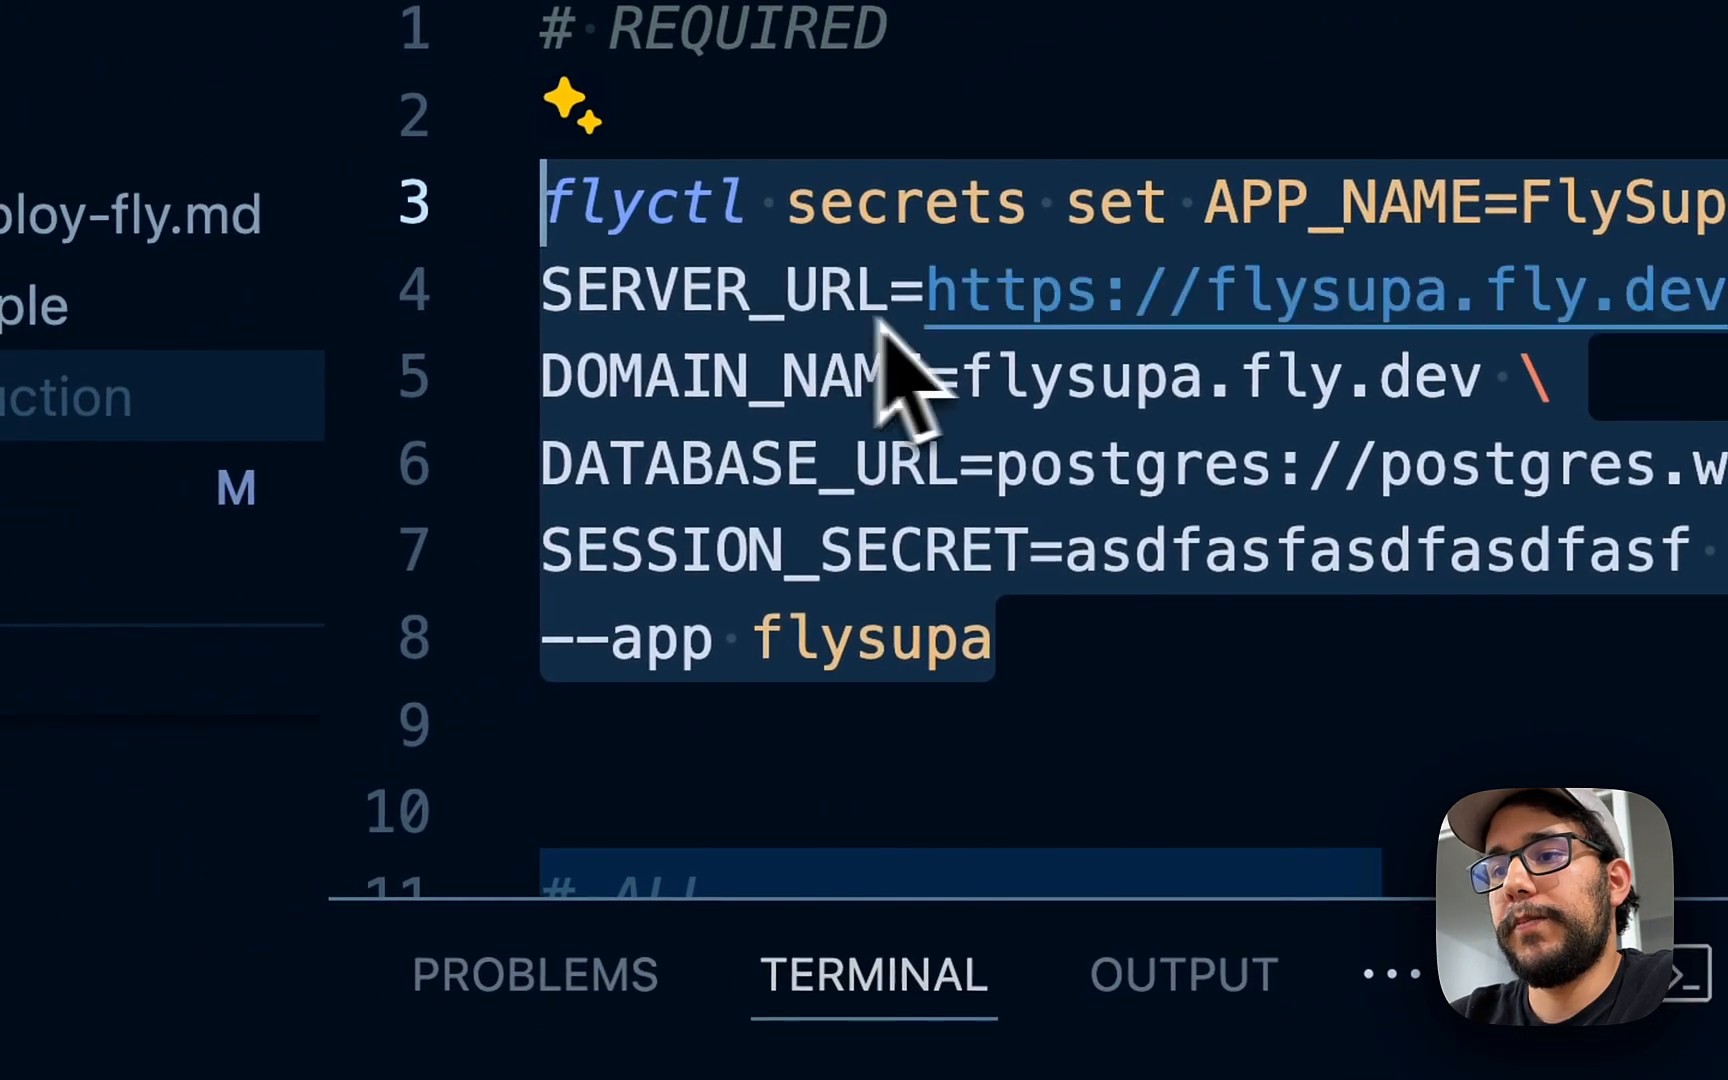
- Run the copied fly secrets command in the terminal to stage secrets for flysupa
key("super+c")
left_click(926, 686)
key("super+v")
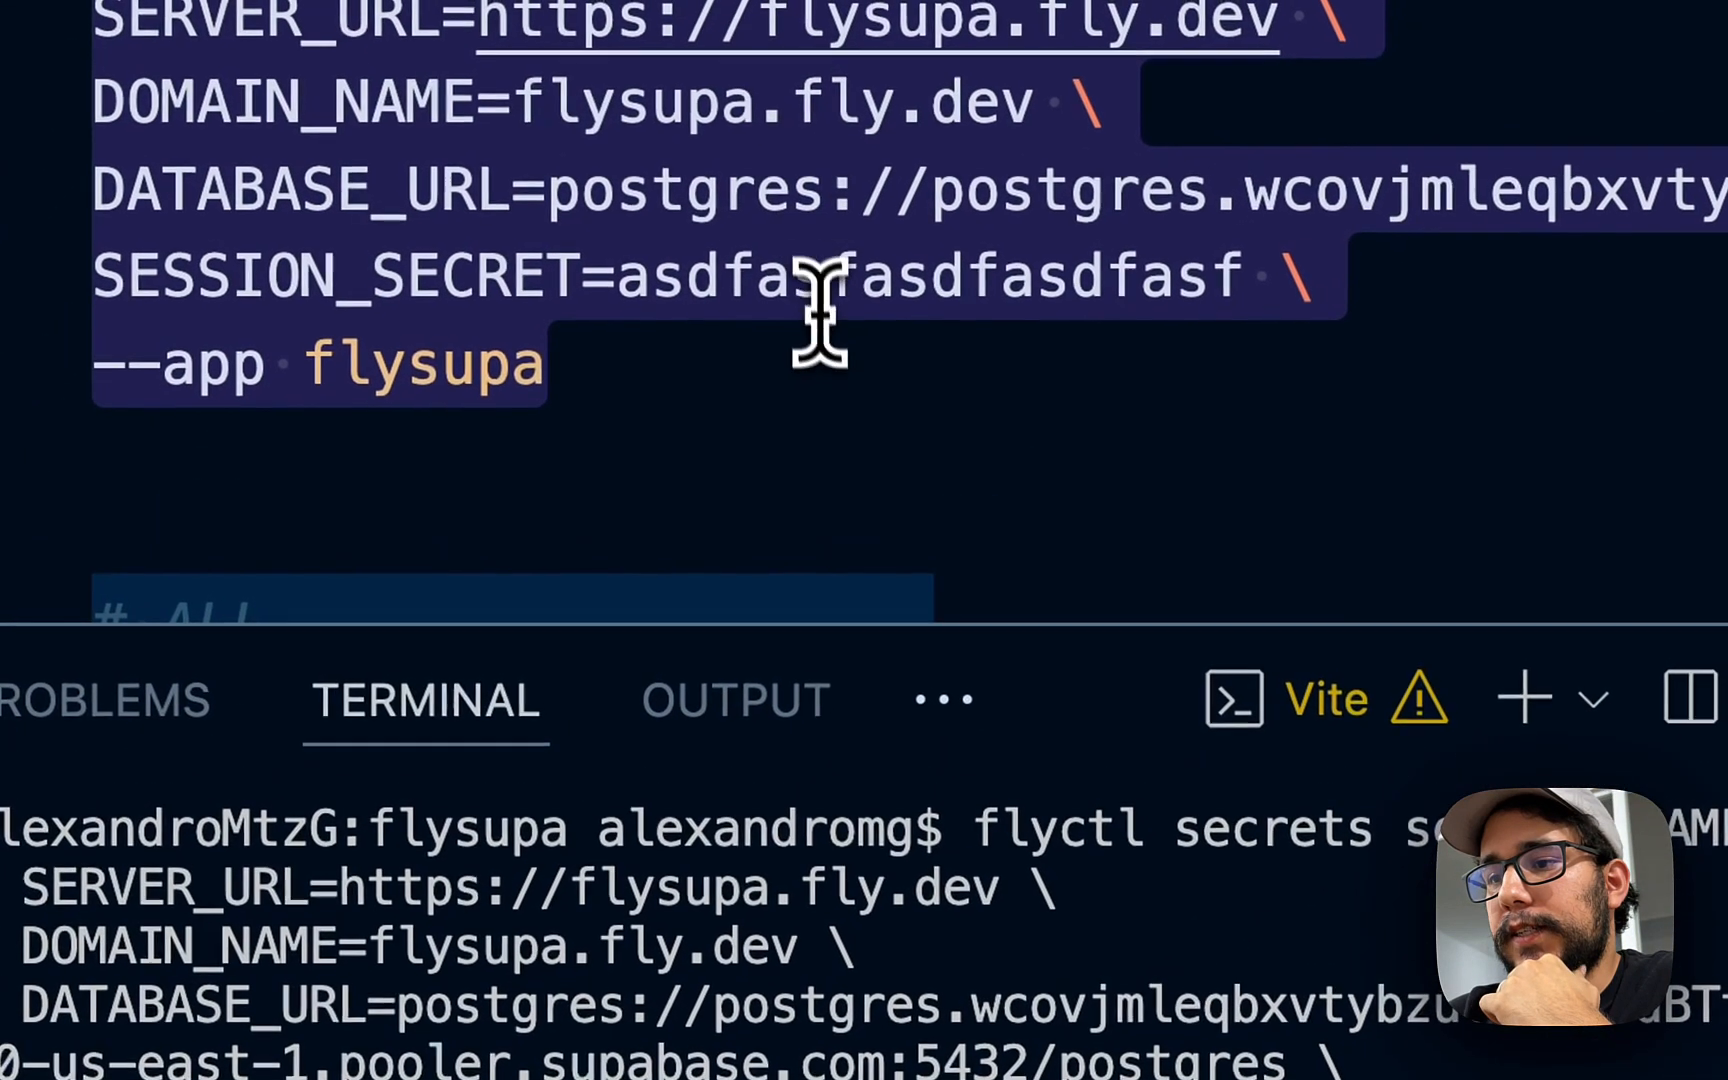
left_click(1108, 10)
scroll(1108, 10, "down", 1)
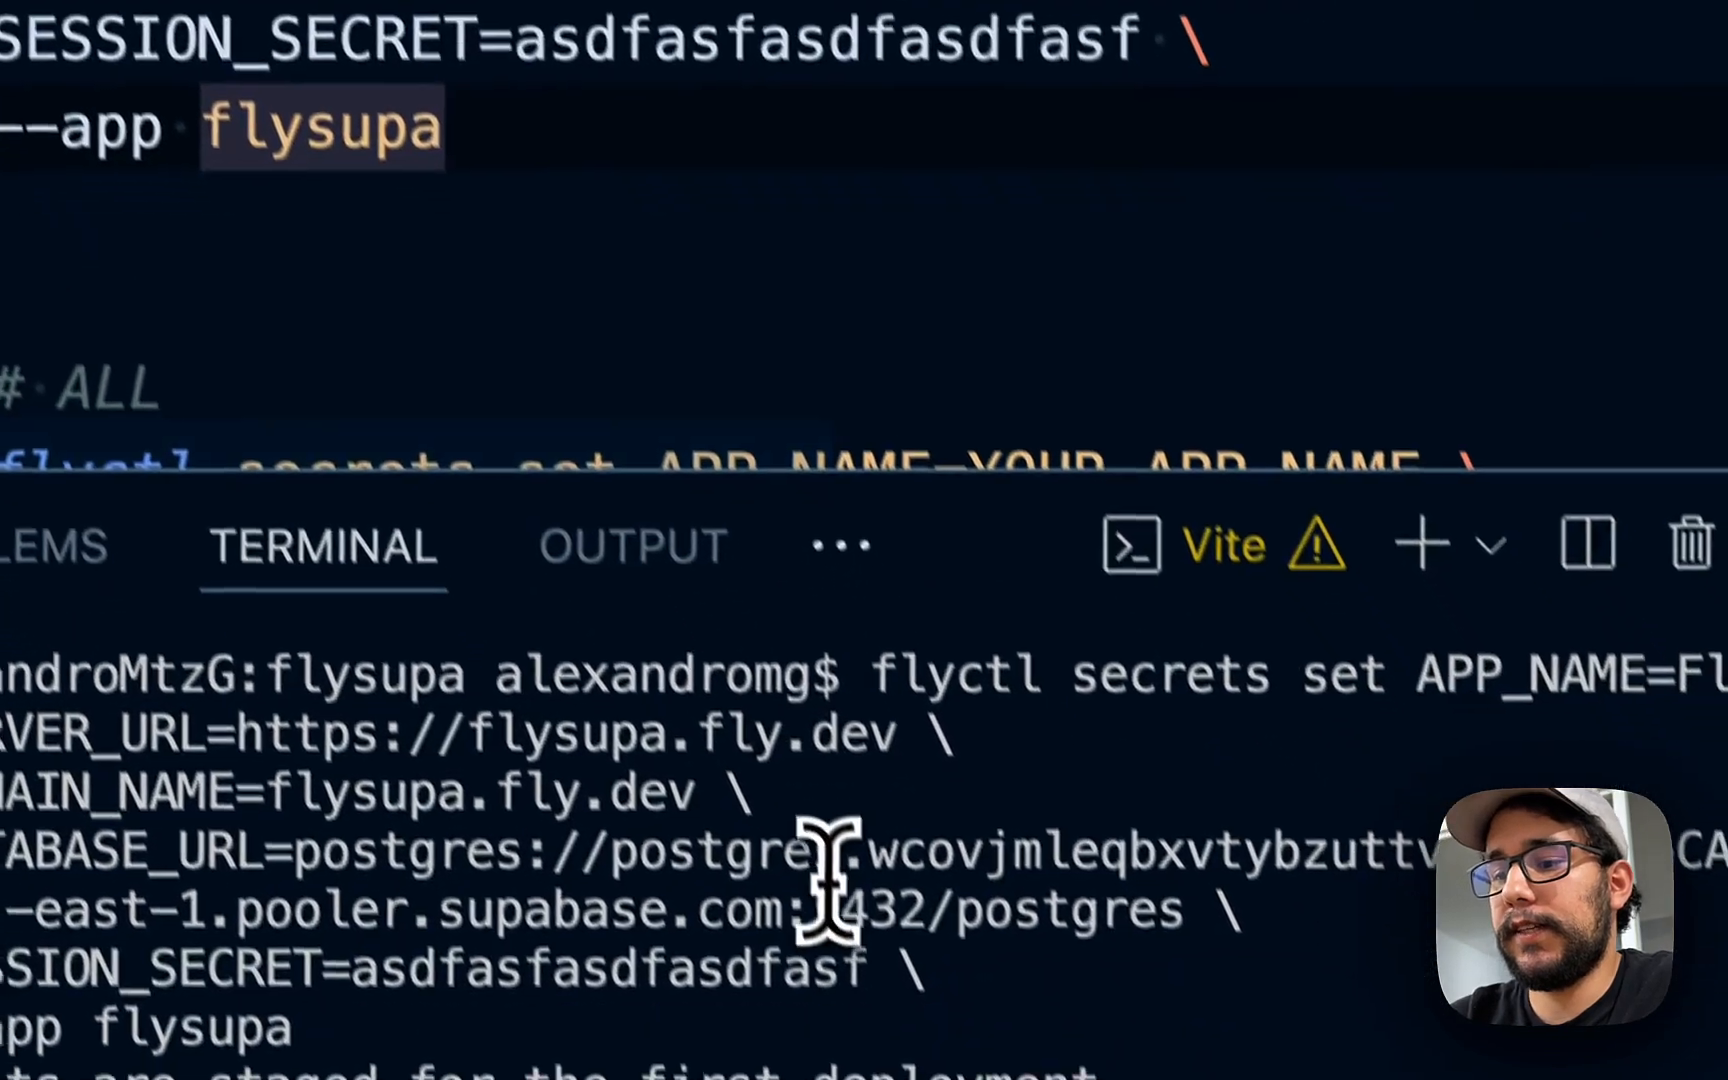
- Start fly deploy and go back to the README-deploy-fly.md guide
left_click(924, 1030)
type("fly deploy")
key("Return")
left_click(834, 18)
key("ctrl+Tab")
key("ctrl+Tab")
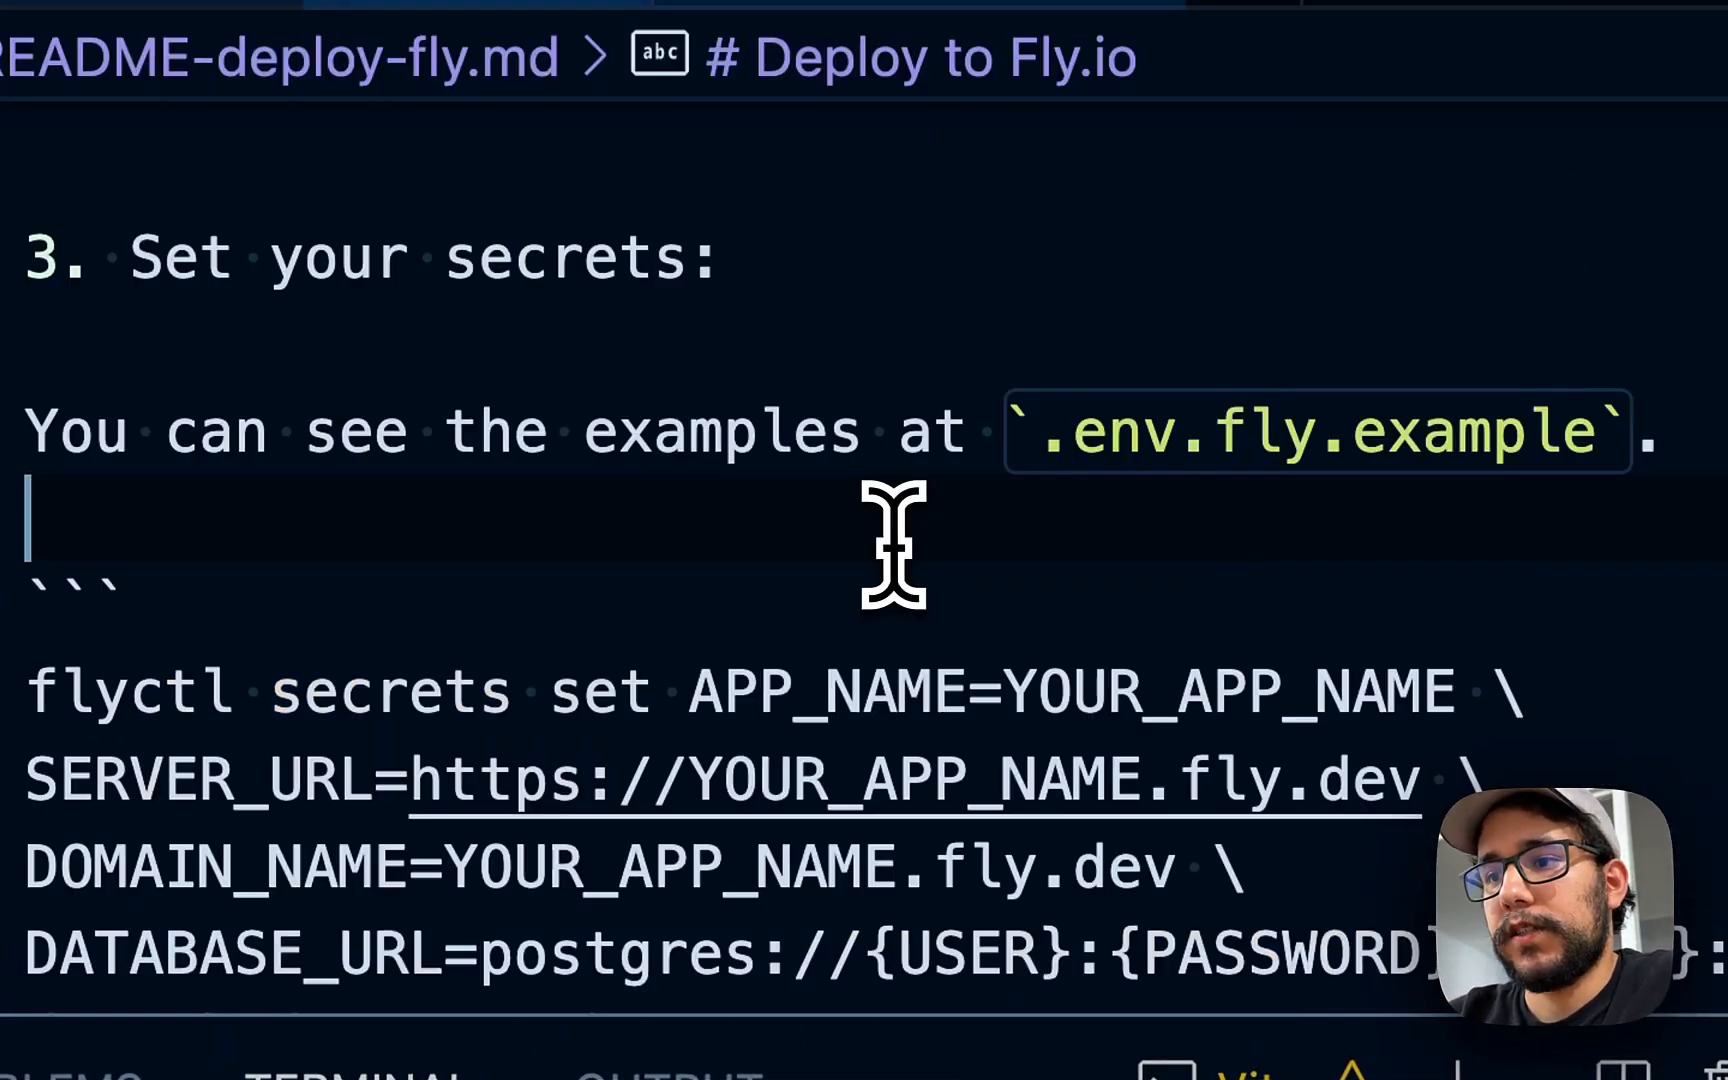
scroll(893, 545, "down", 4)
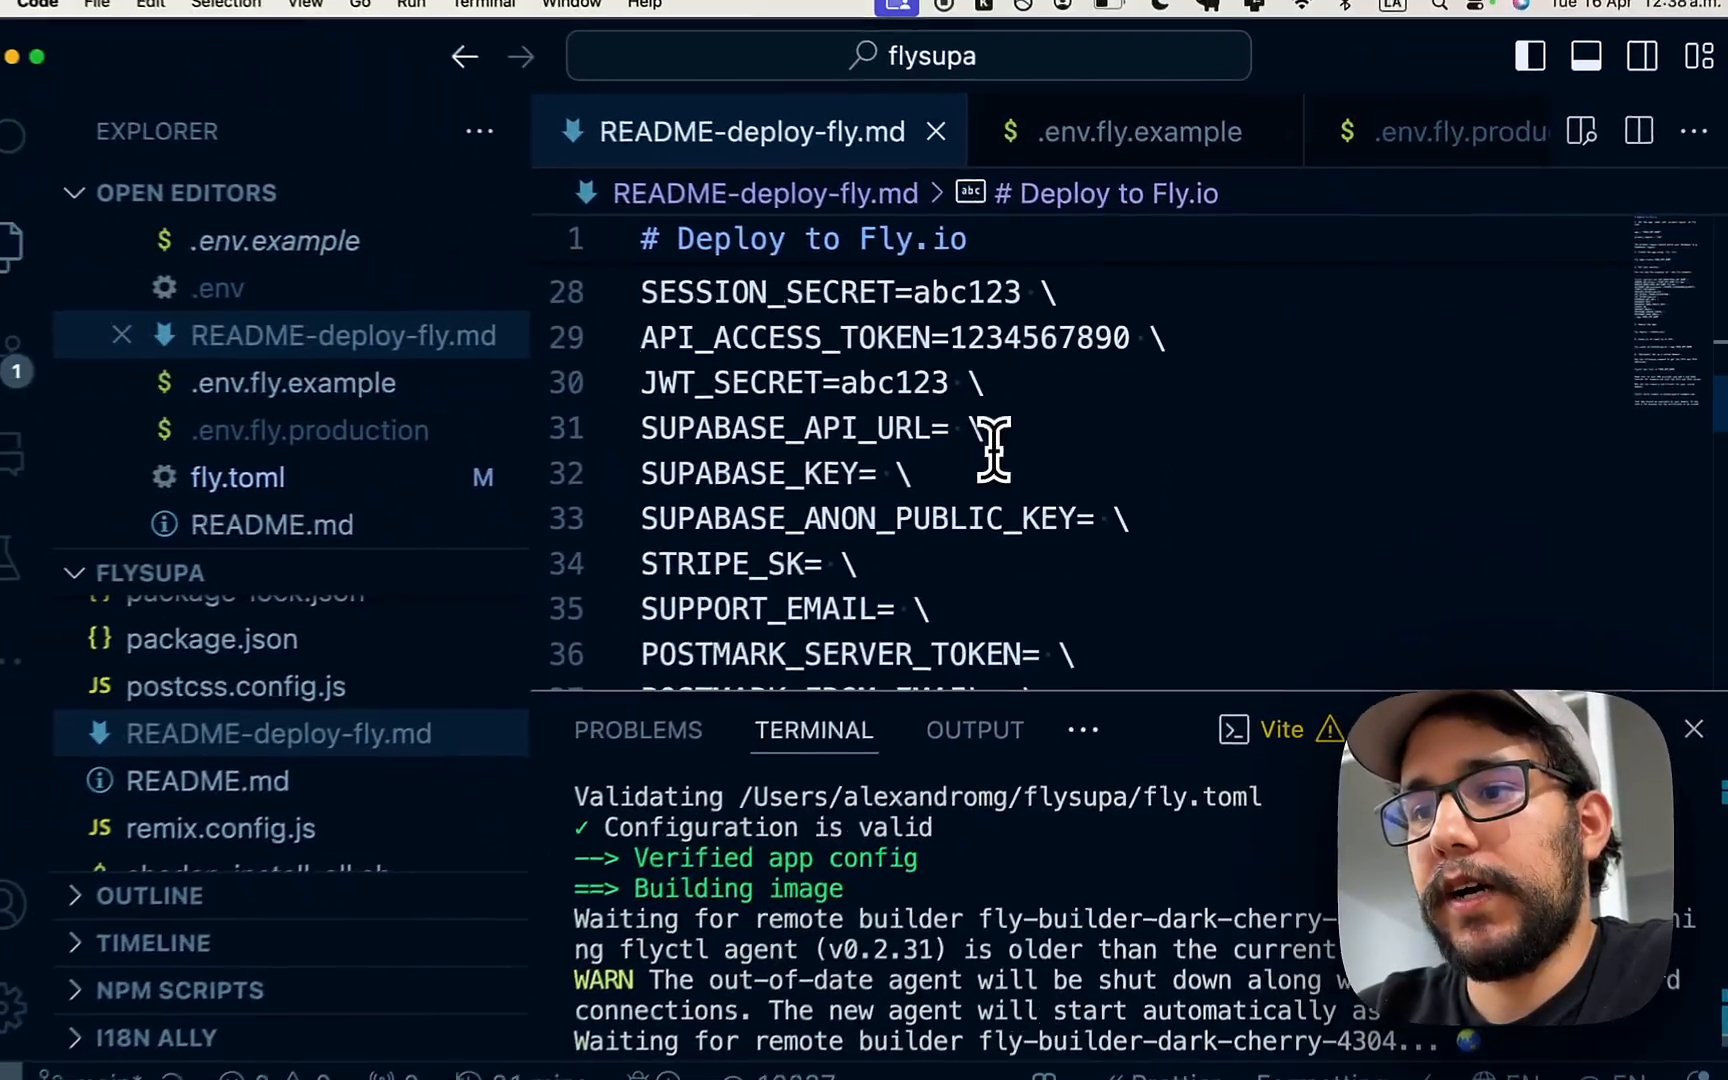
scroll(993, 450, "down", 5)
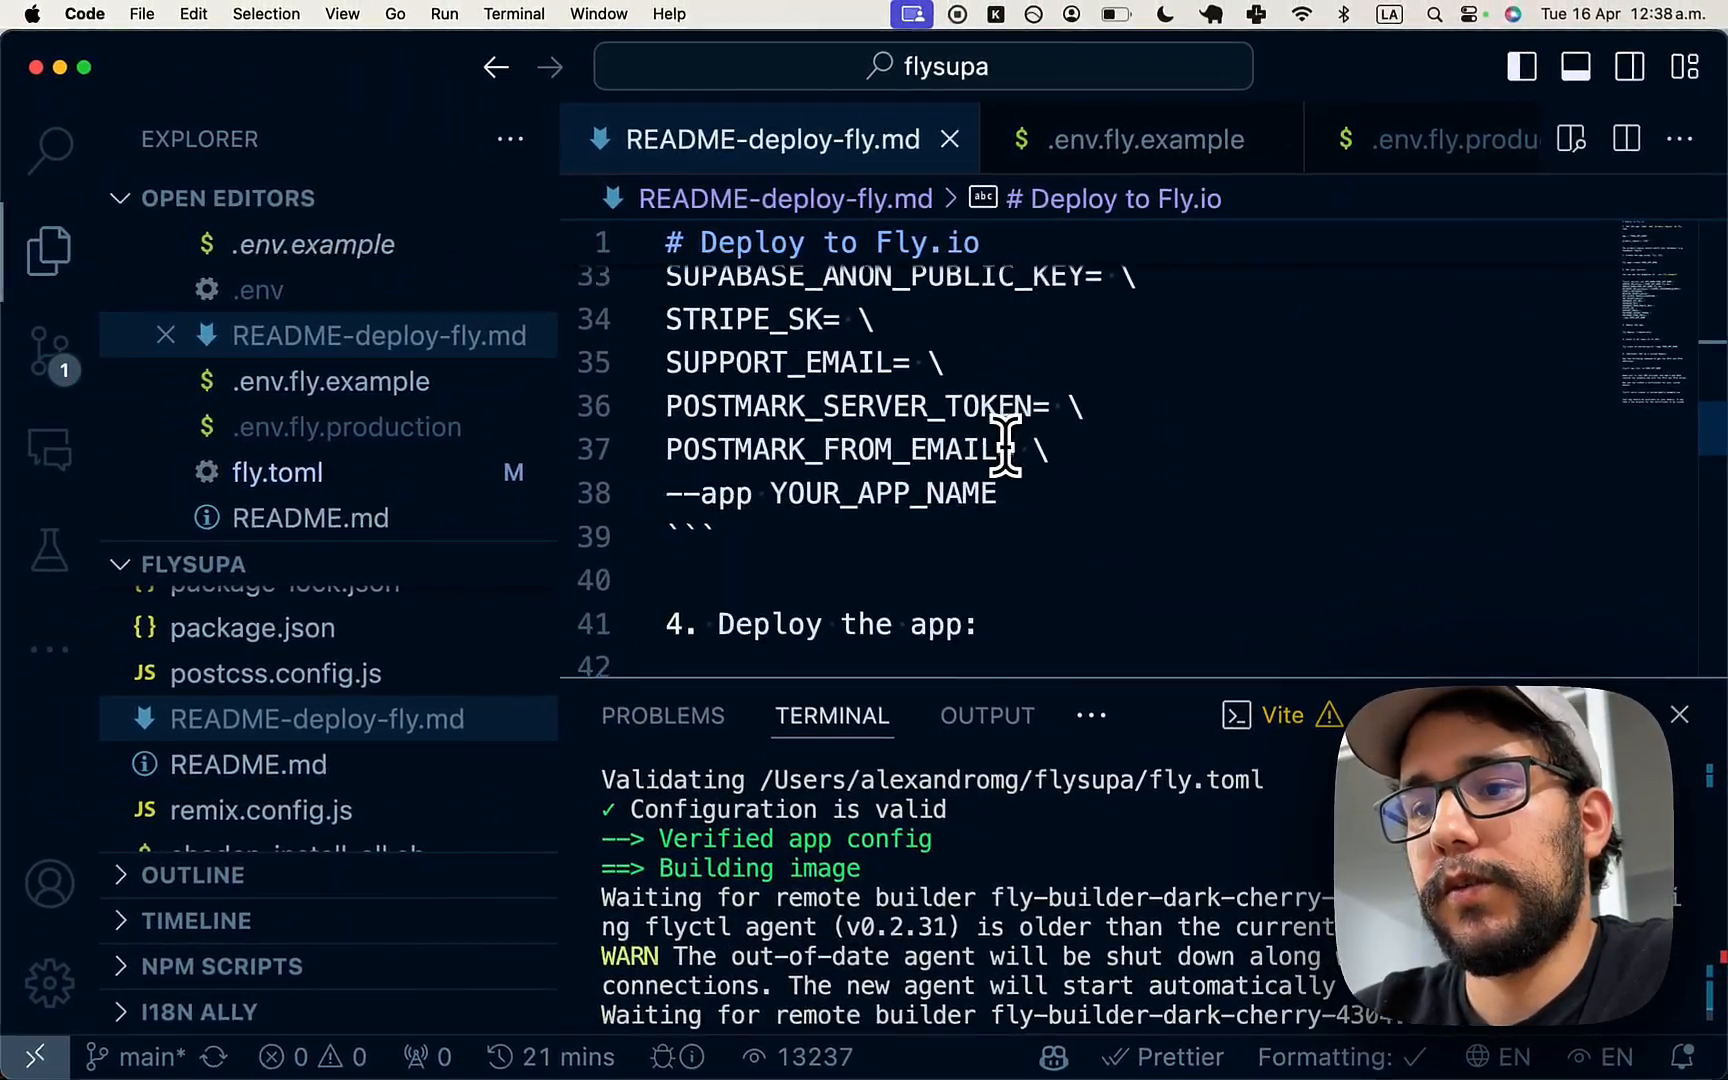
scroll(928, 522, "down", 1)
left_click_drag(841, 508, 665, 506)
left_click(922, 511)
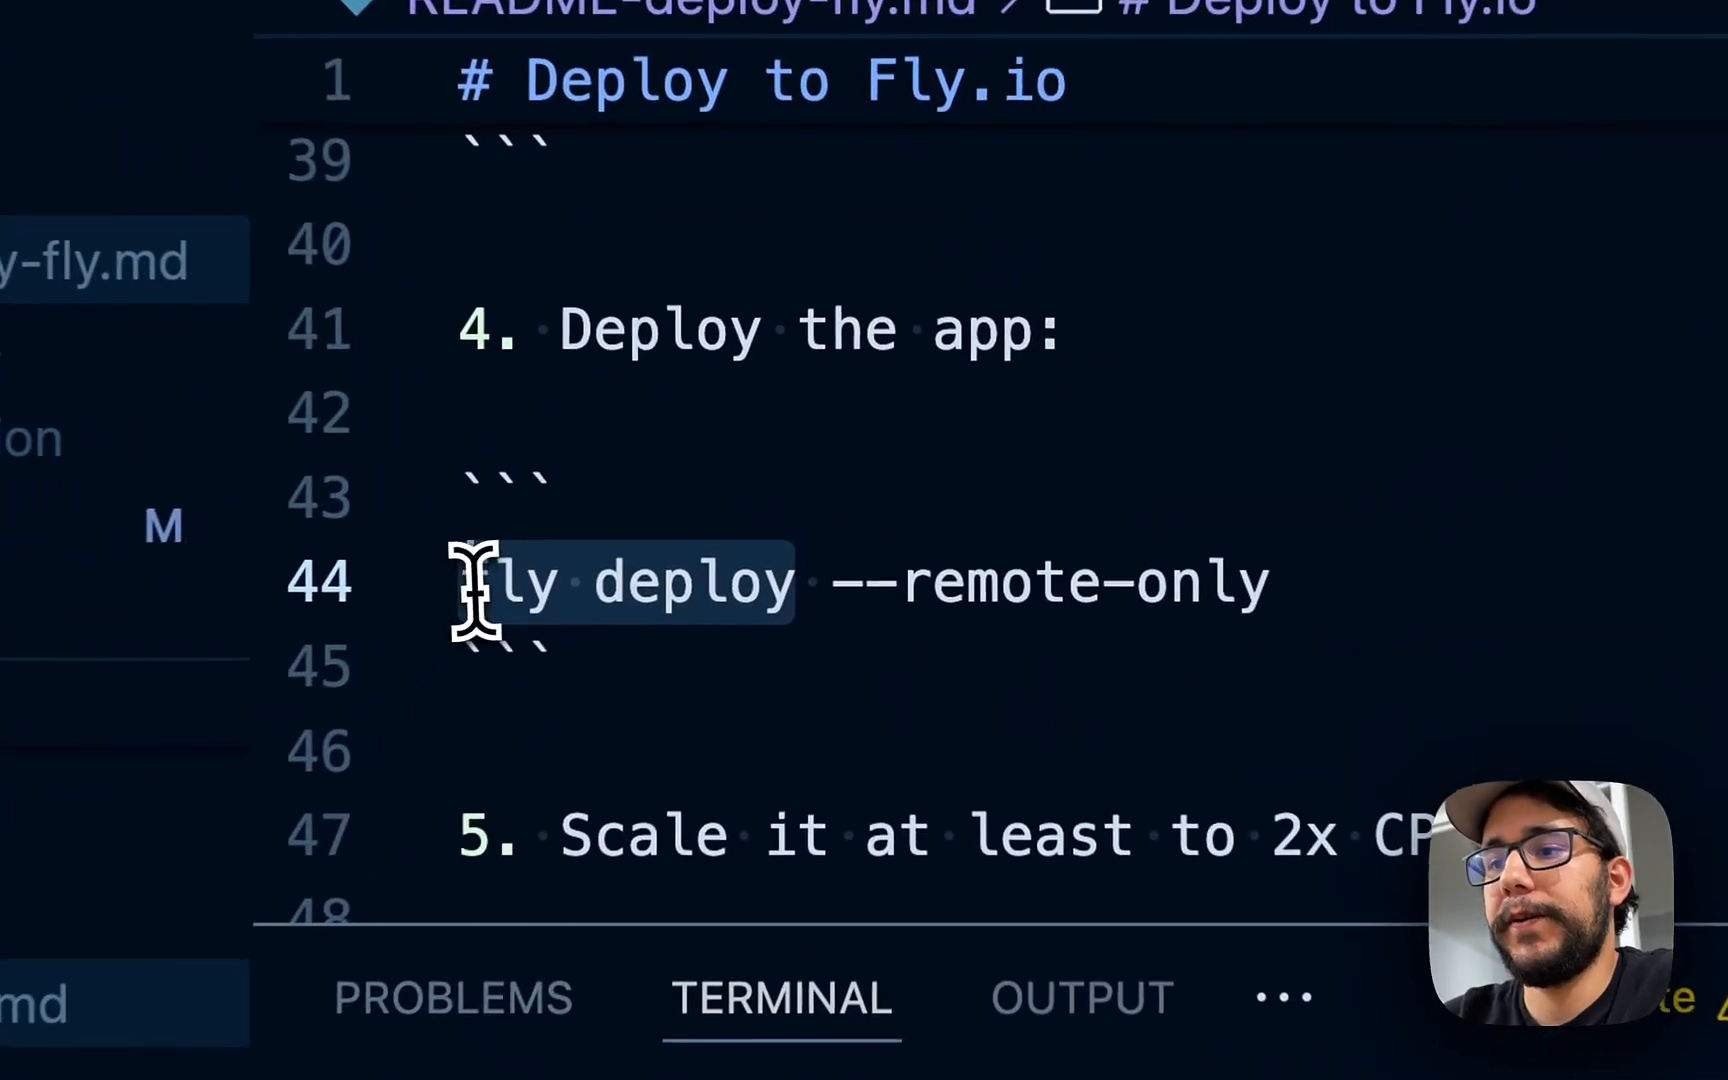
scroll(940, 700, "down", 2)
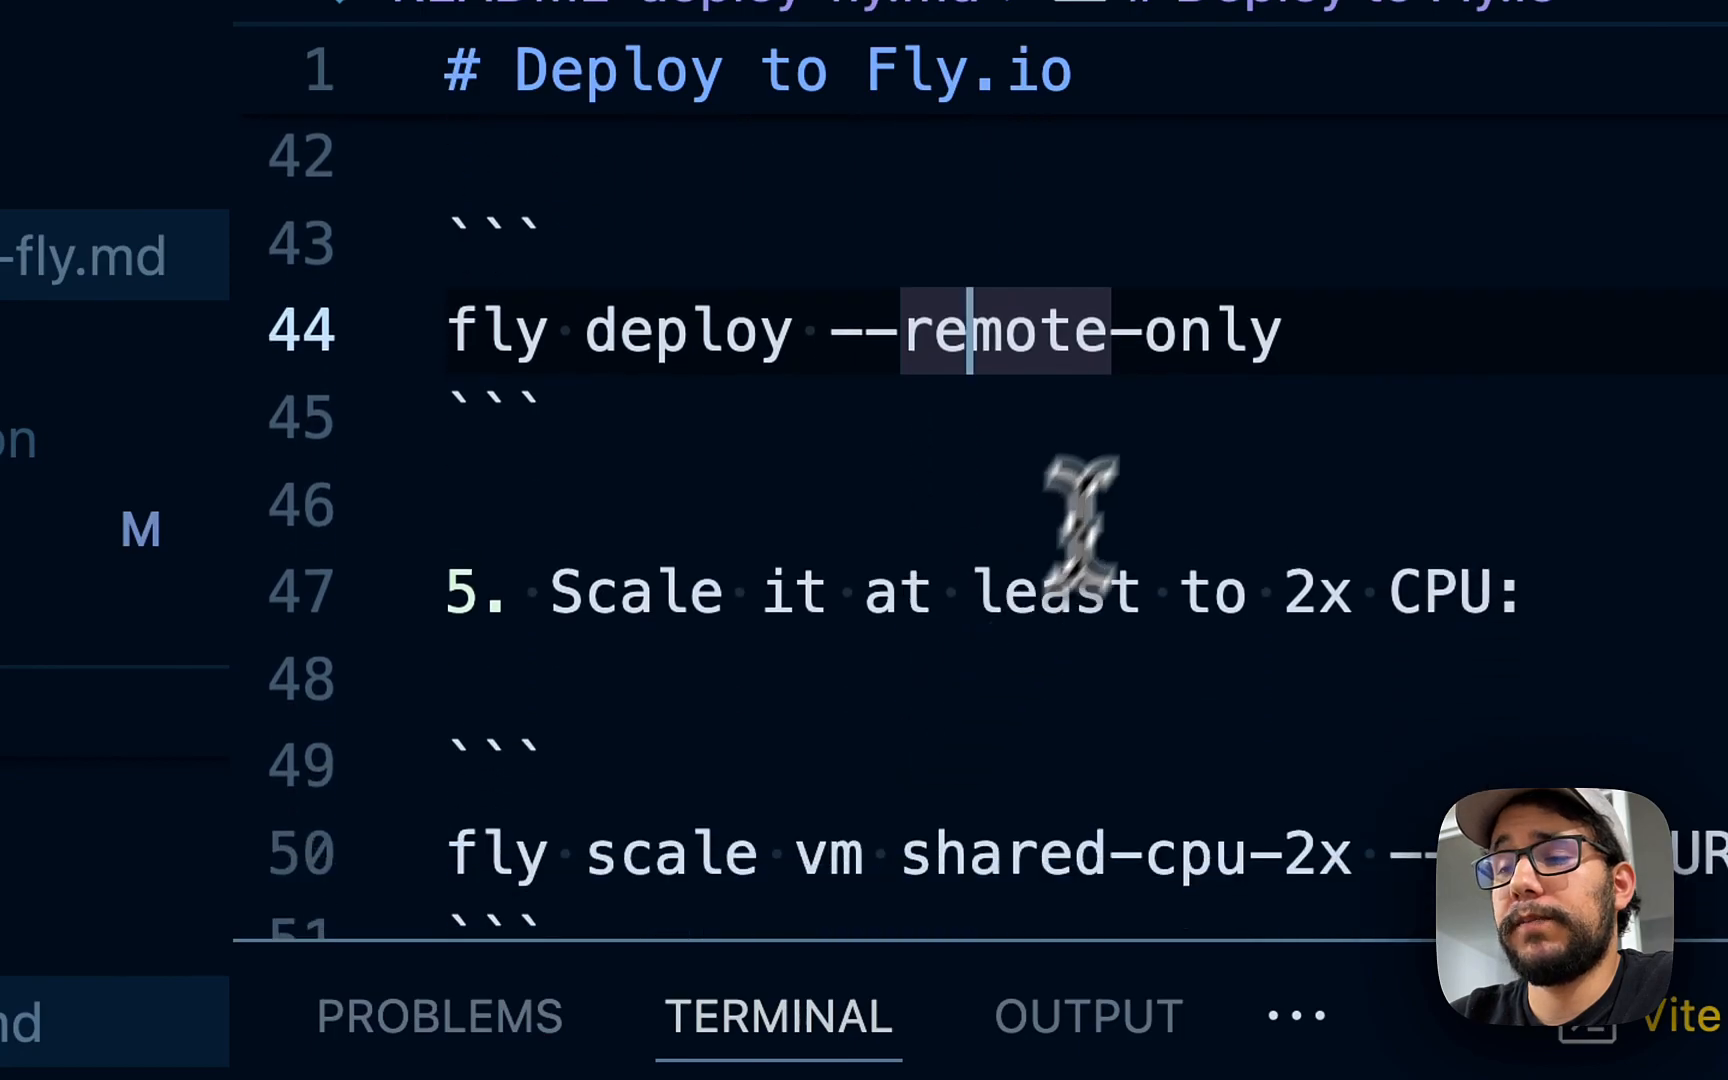
scroll(1305, 400, "up", 1)
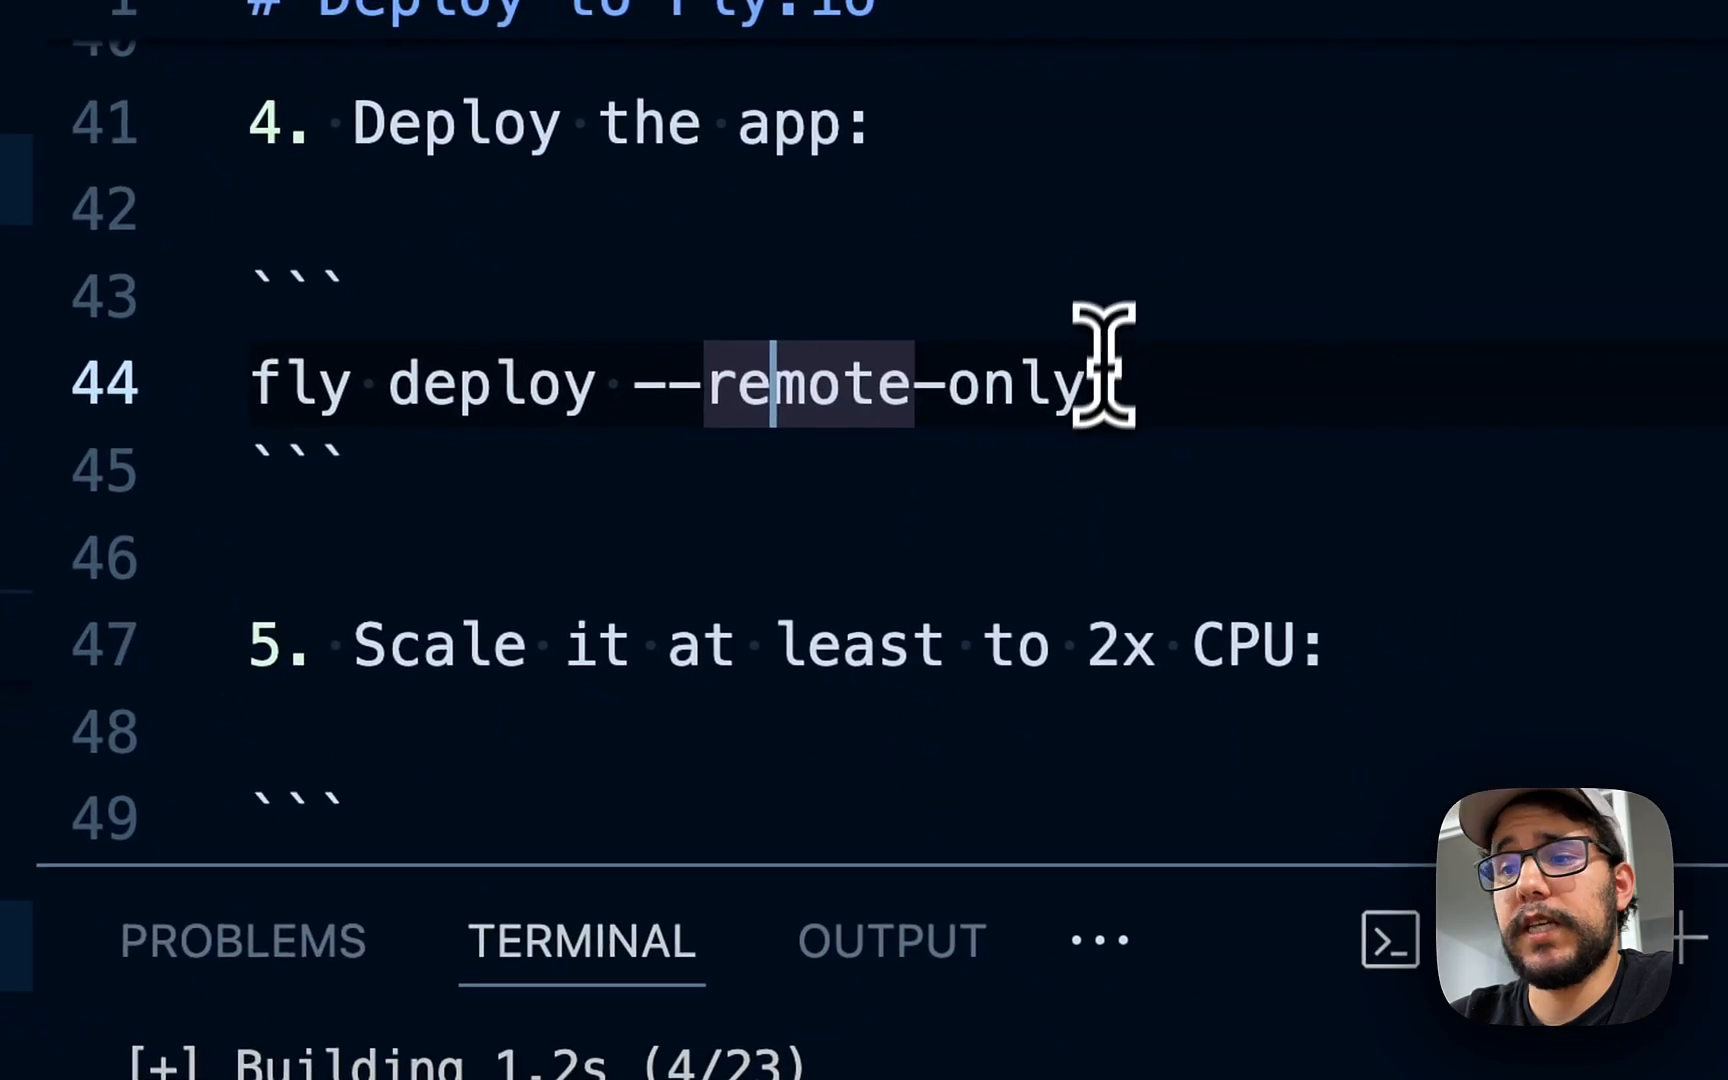
left_click_drag(1104, 380, 628, 388)
scroll(856, 432, "up", 1)
double_click(987, 445)
left_click(1080, 444)
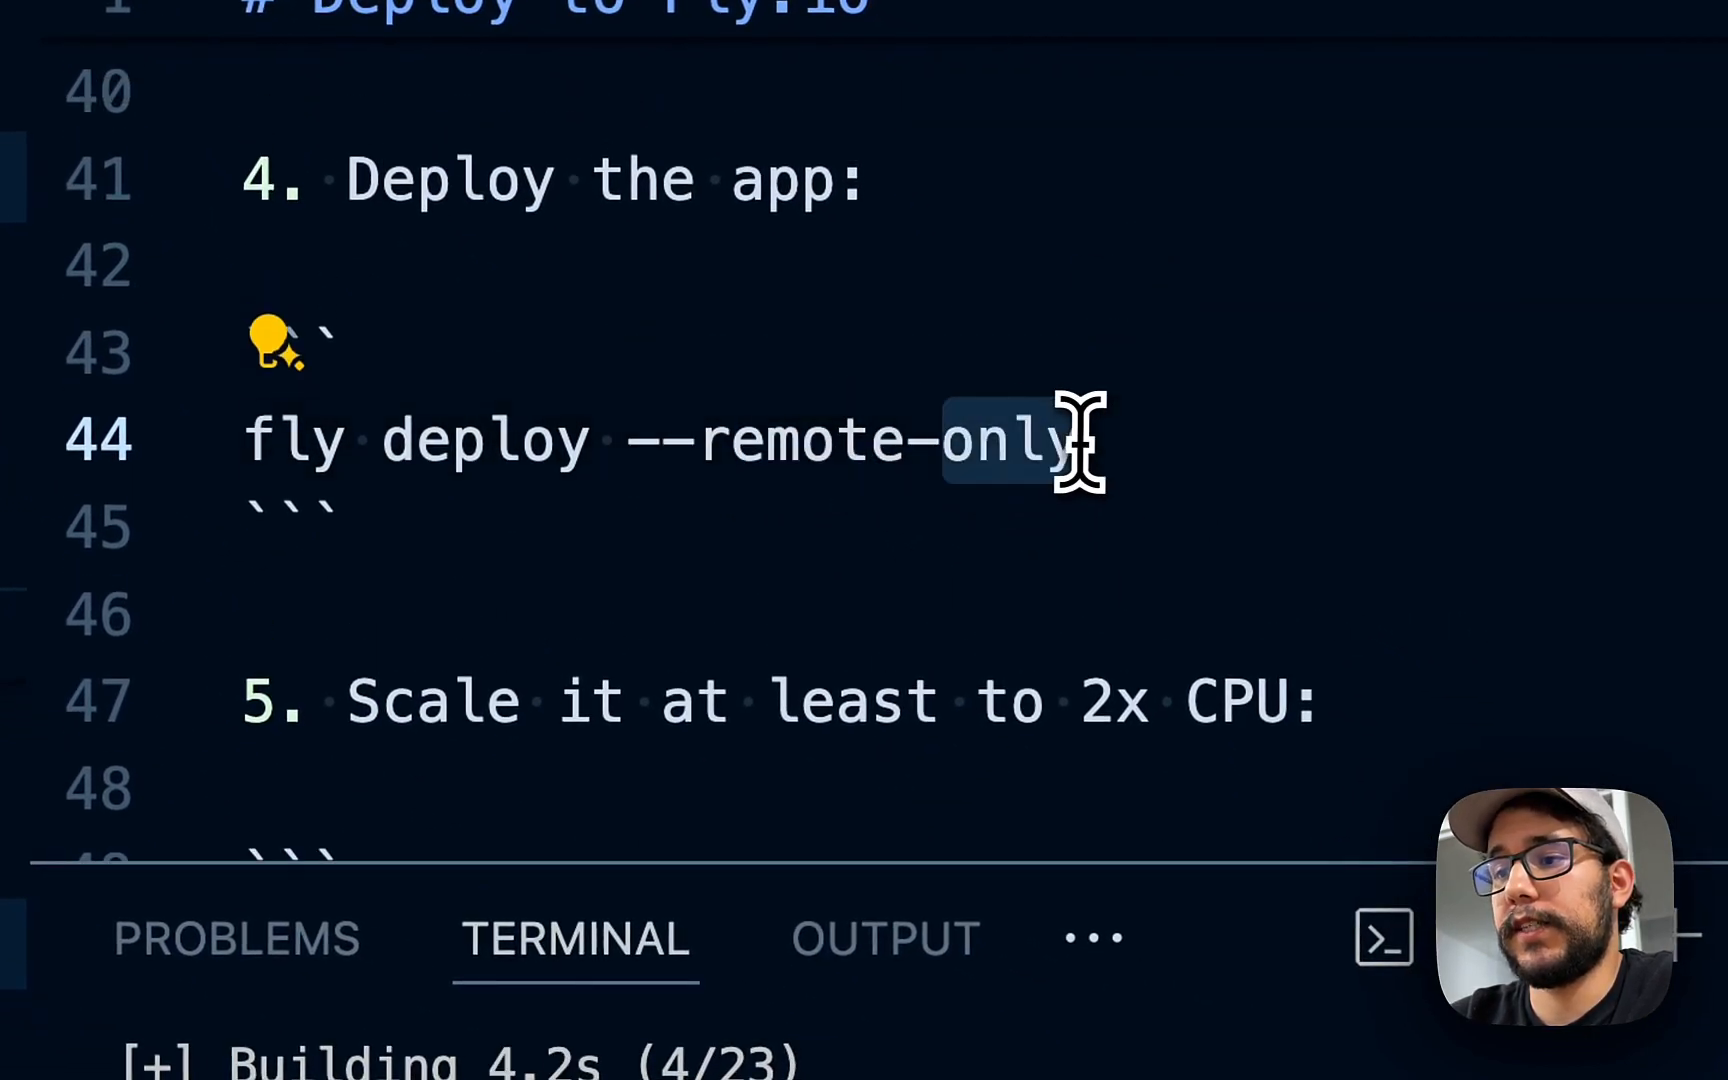
left_click(1049, 474)
left_click(766, 475)
key("alt+Left")
key("alt+Left")
key("super+shift+Right")
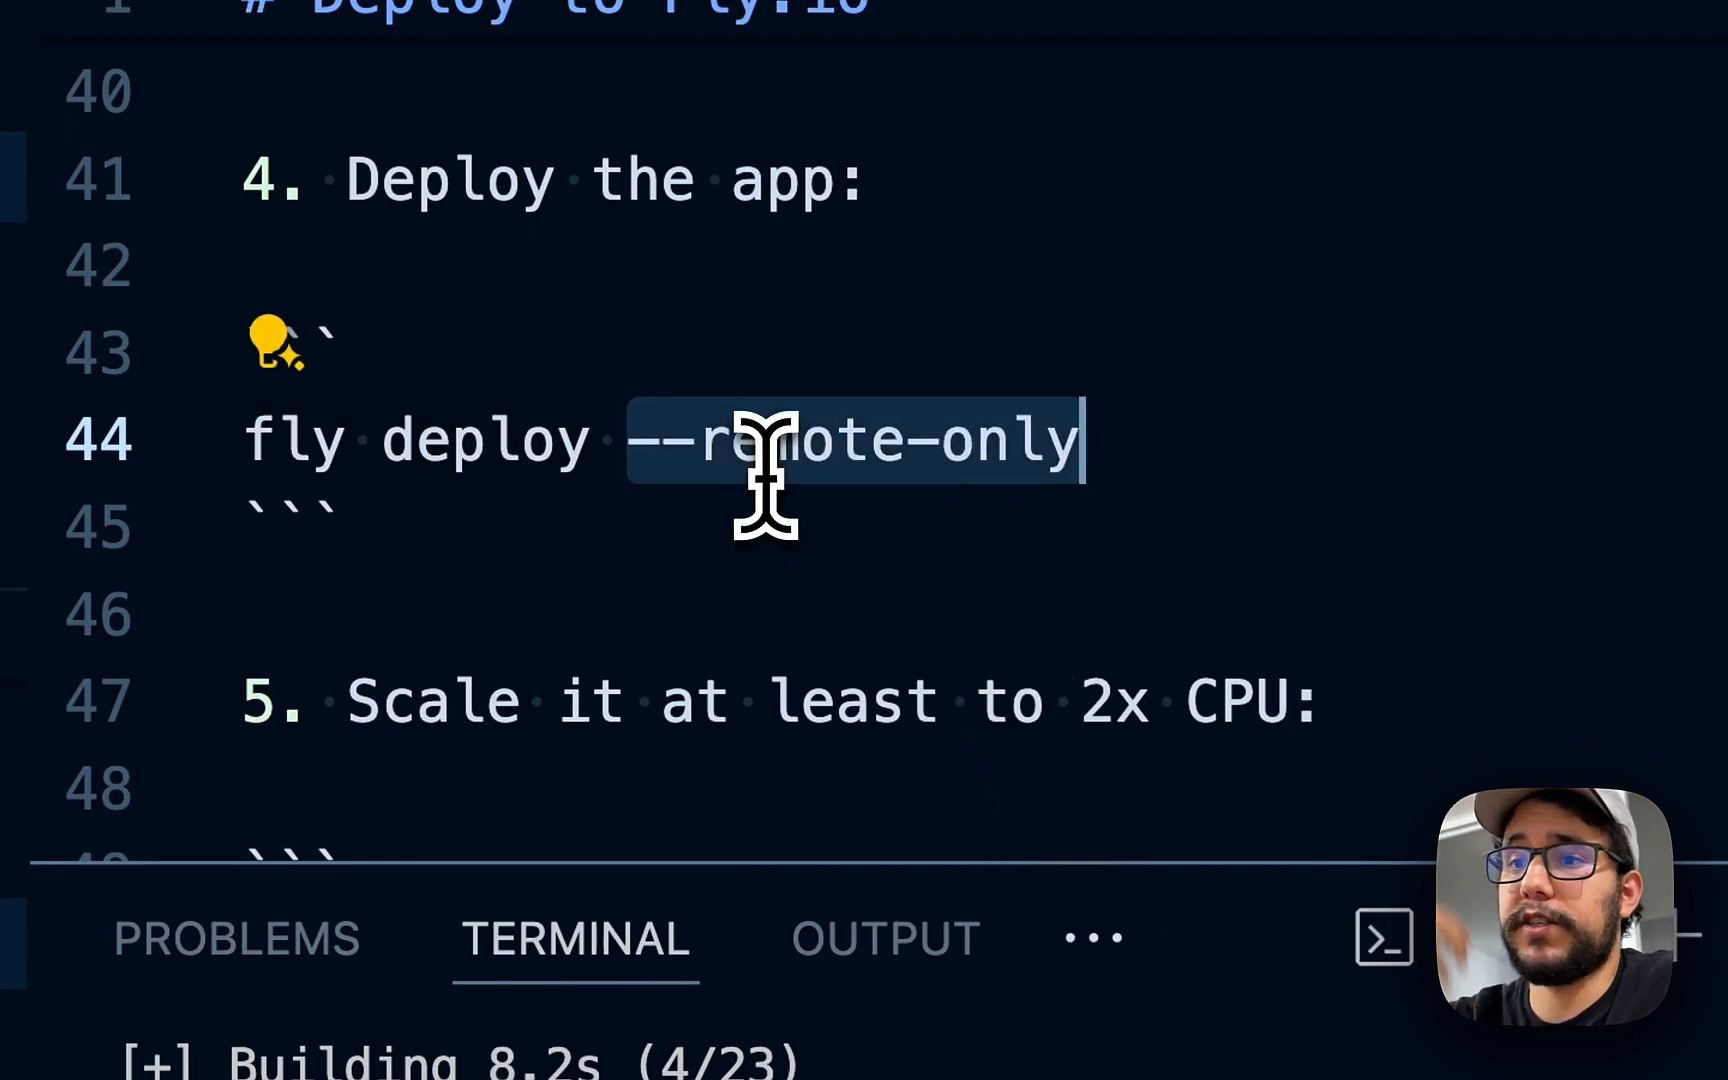
left_click(798, 440)
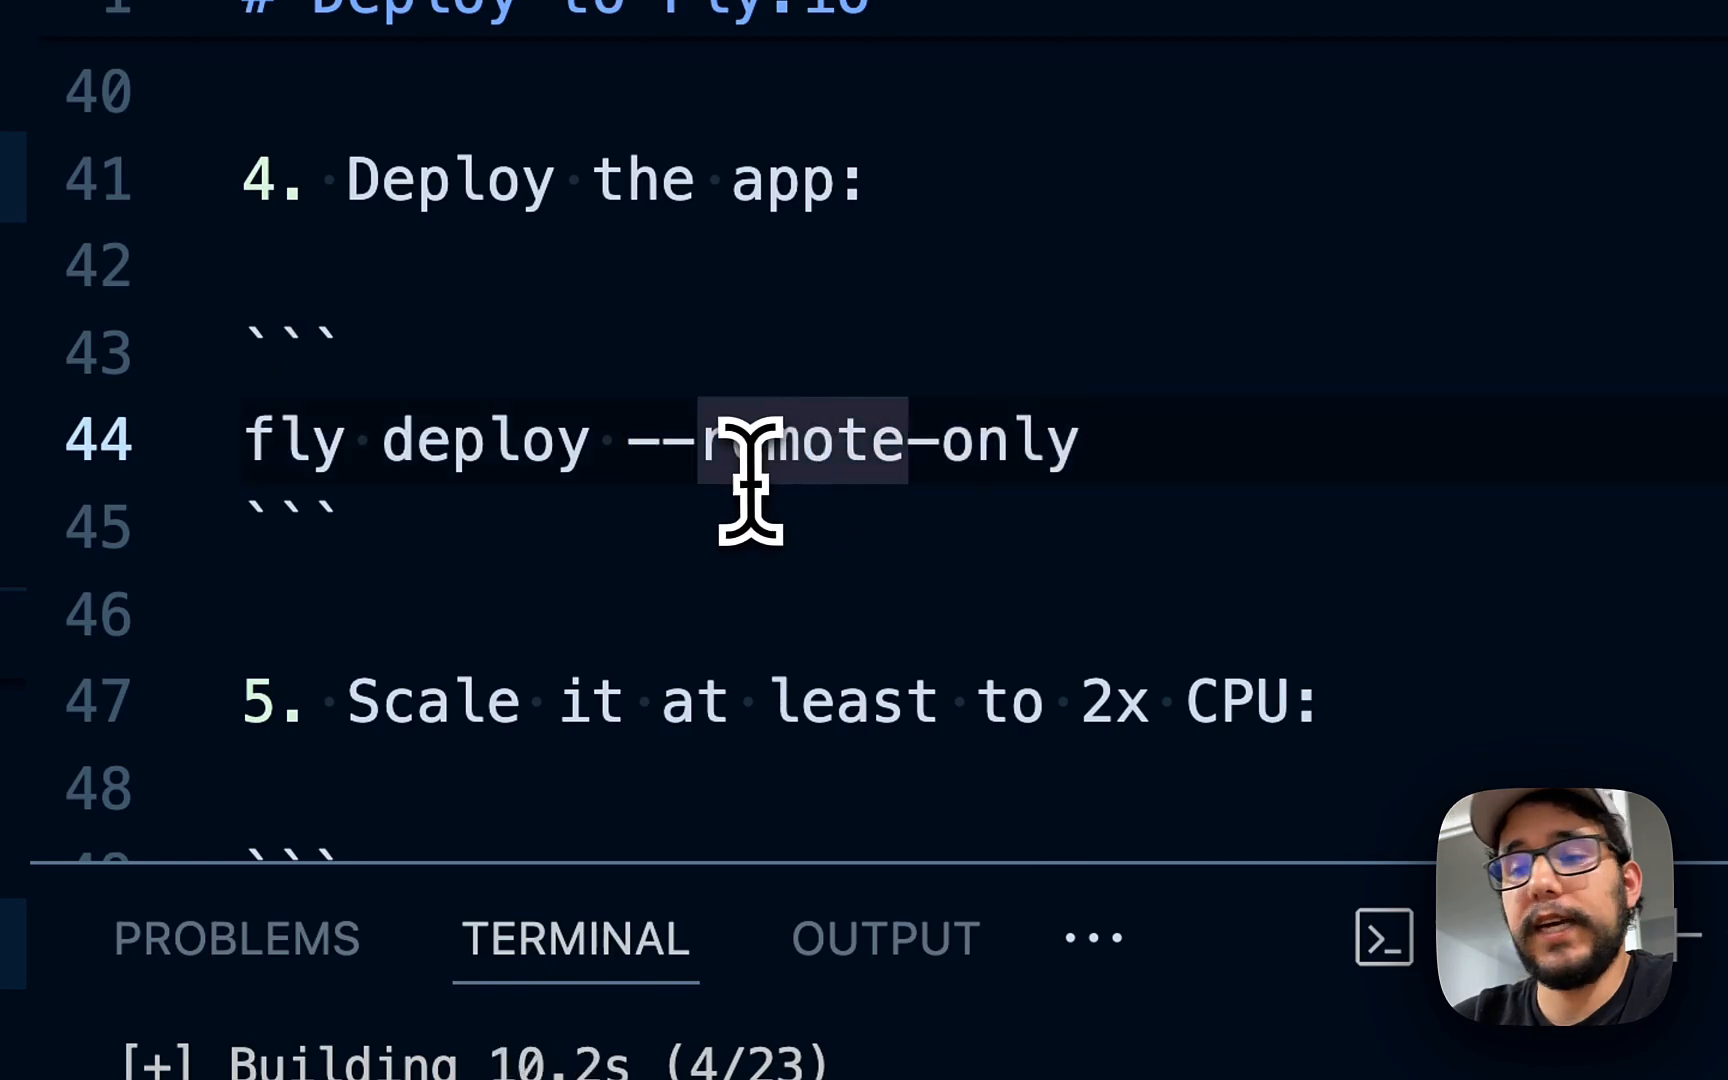
scroll(760, 500, "down", 1)
scroll(770, 520, "down", 2)
left_click(712, 225)
scroll(712, 232, "up", 2)
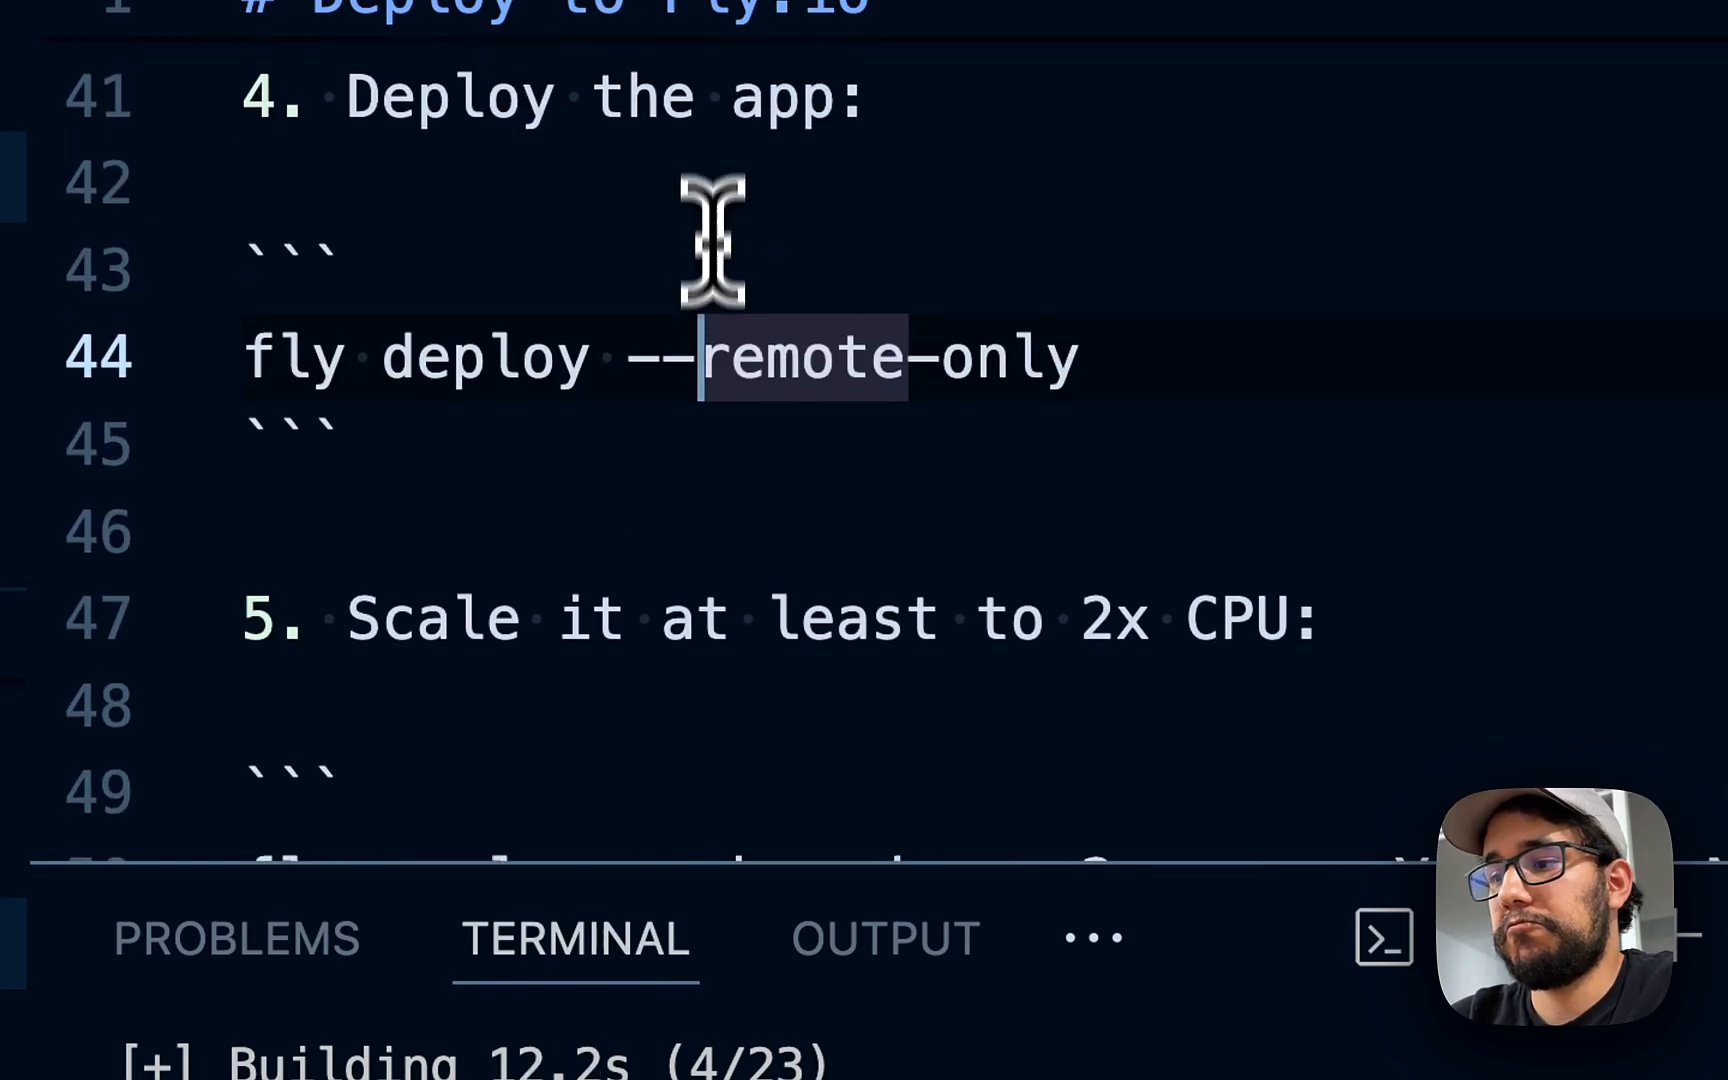
scroll(696, 398, "down", 2)
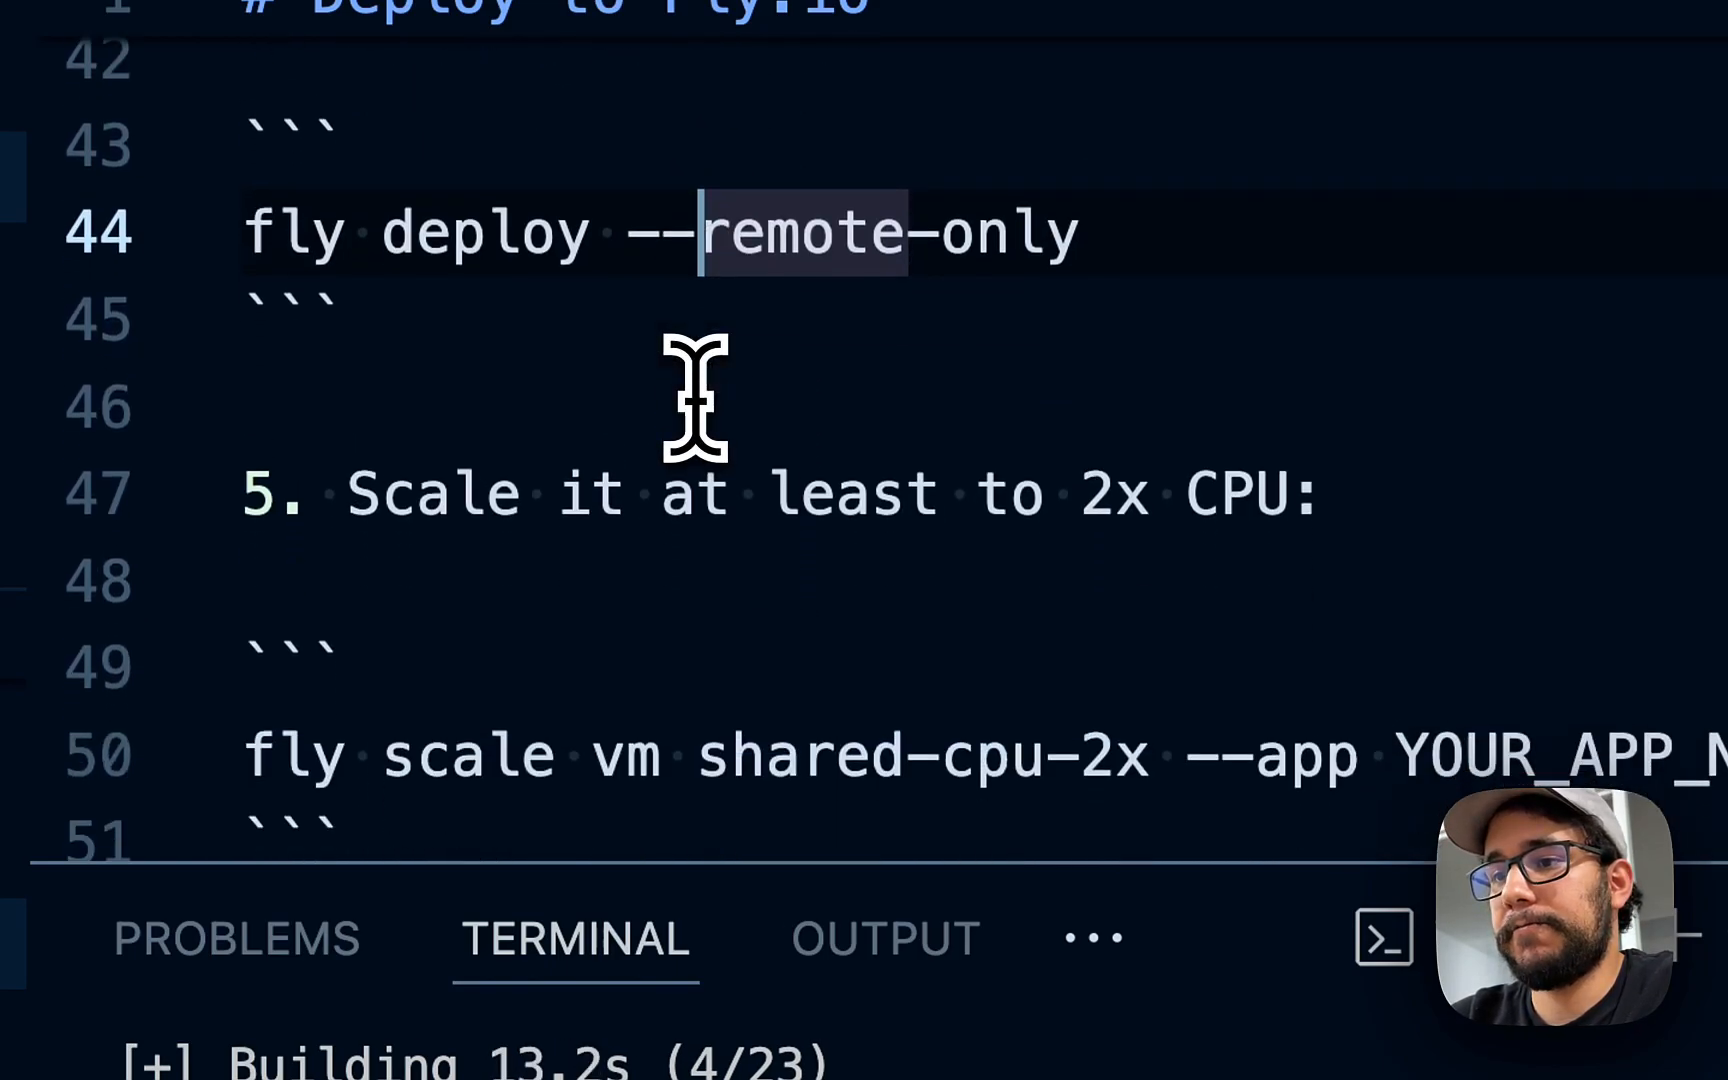
left_click(630, 250)
scroll(625, 400, "down", 1)
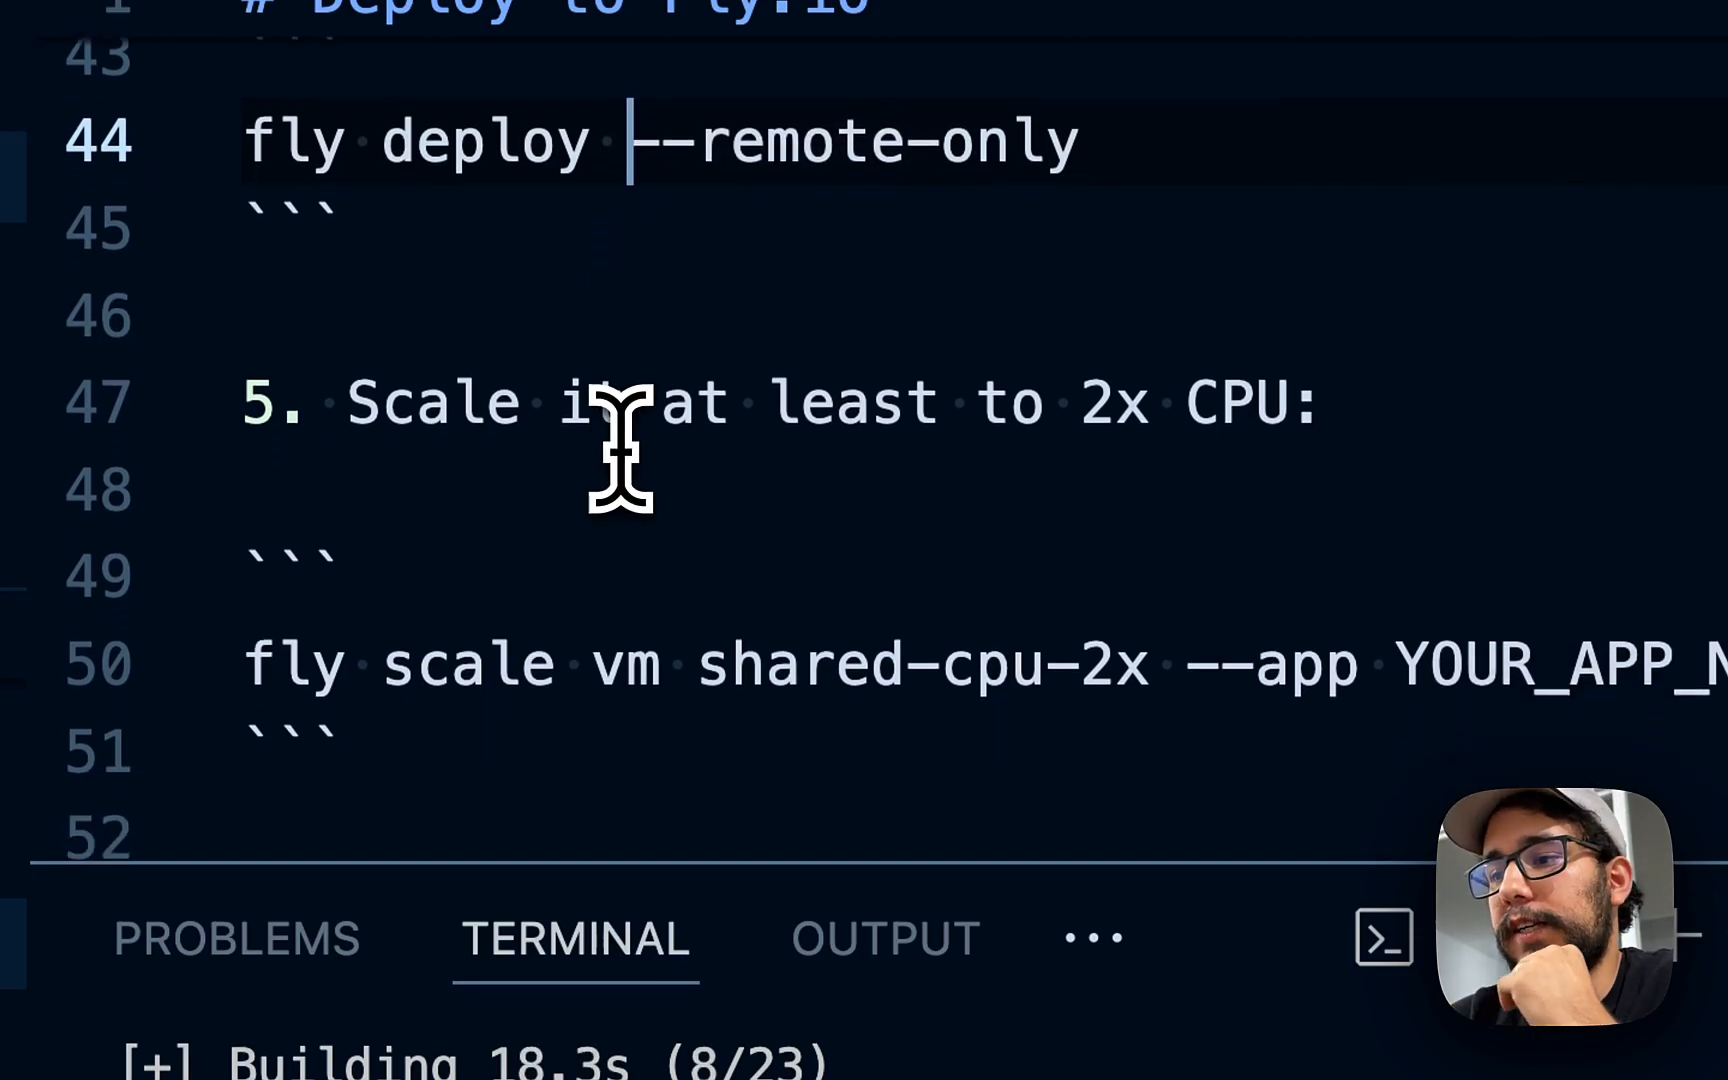
scroll(620, 450, "down", 3)
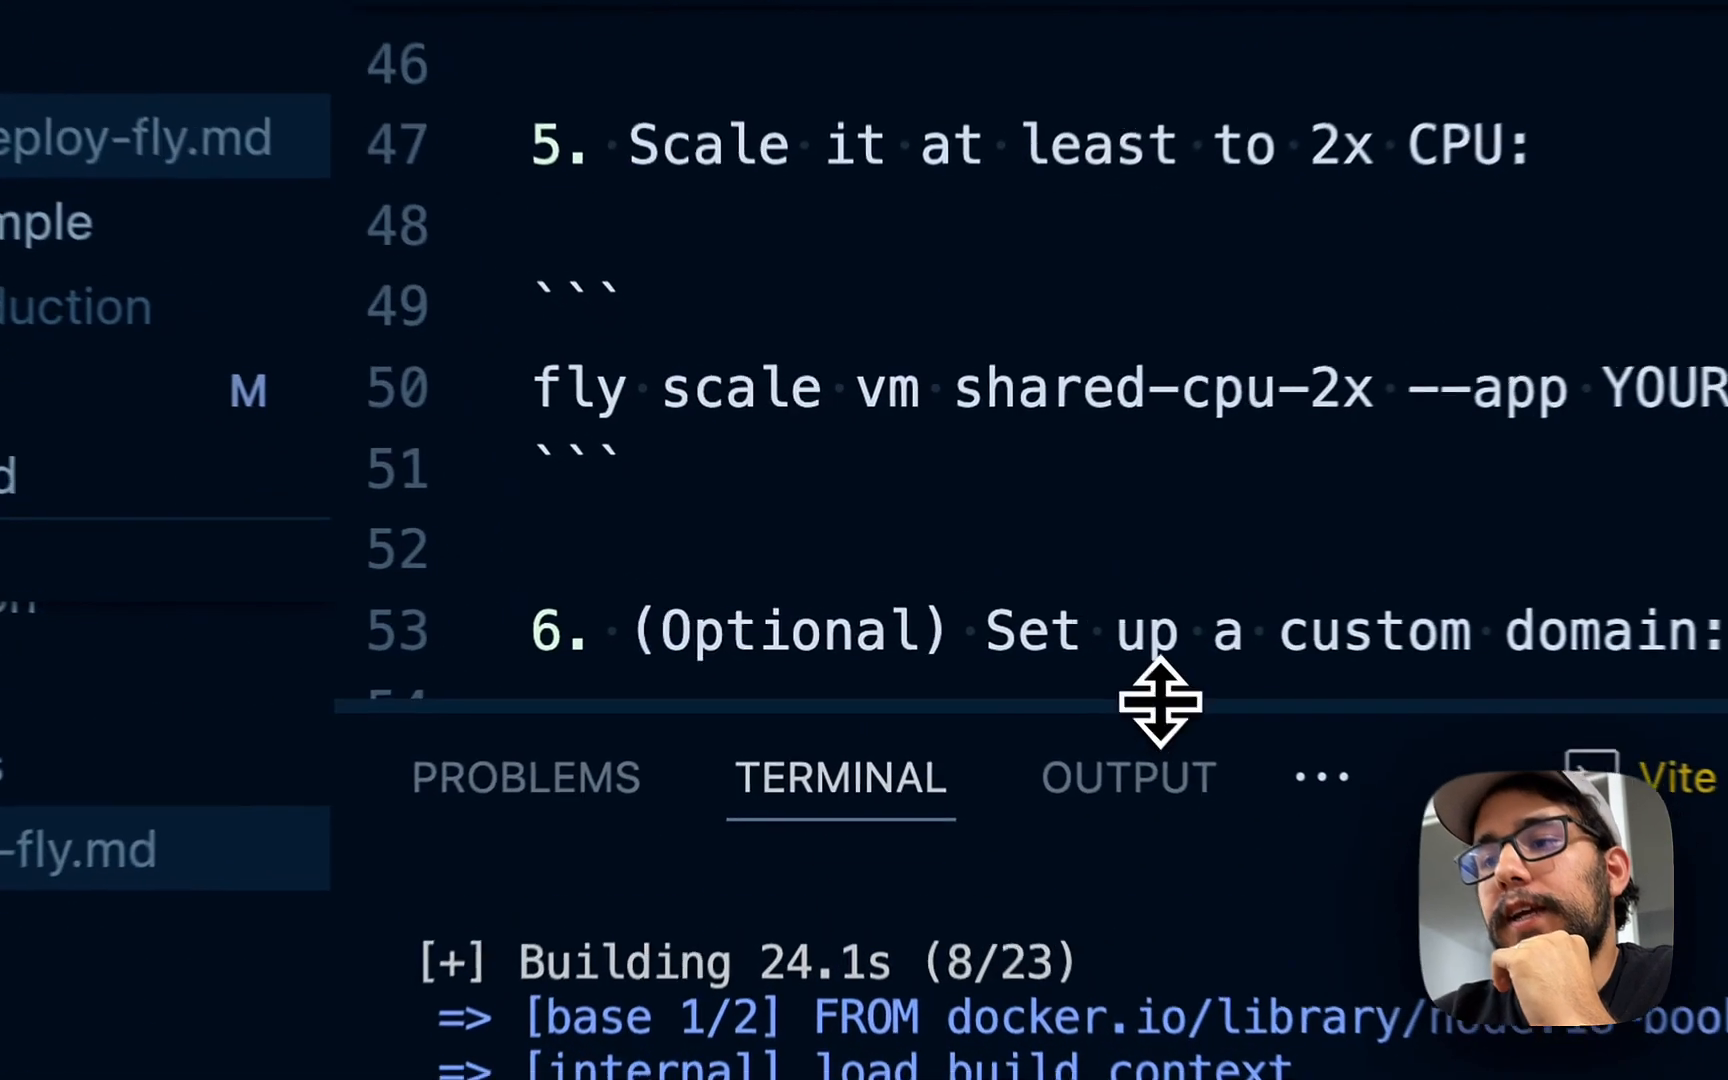
scroll(1037, 315, "up", 1)
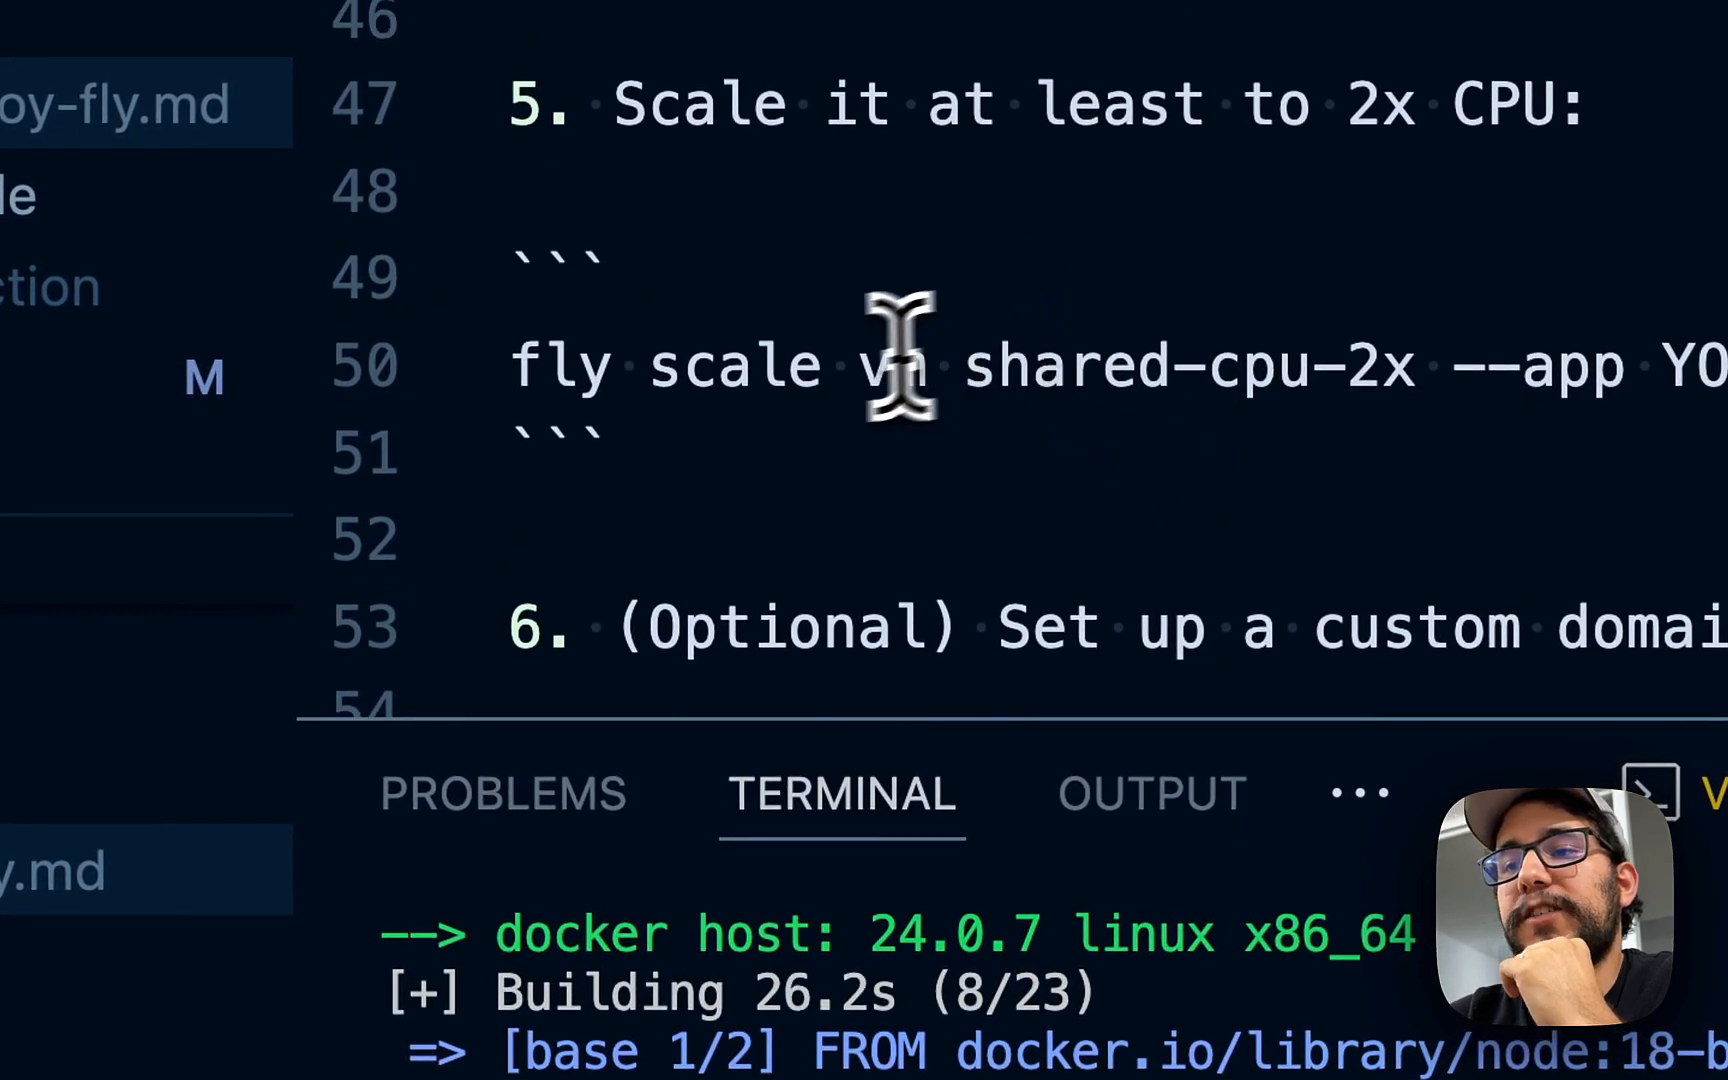
left_click_drag(512, 368, 832, 370)
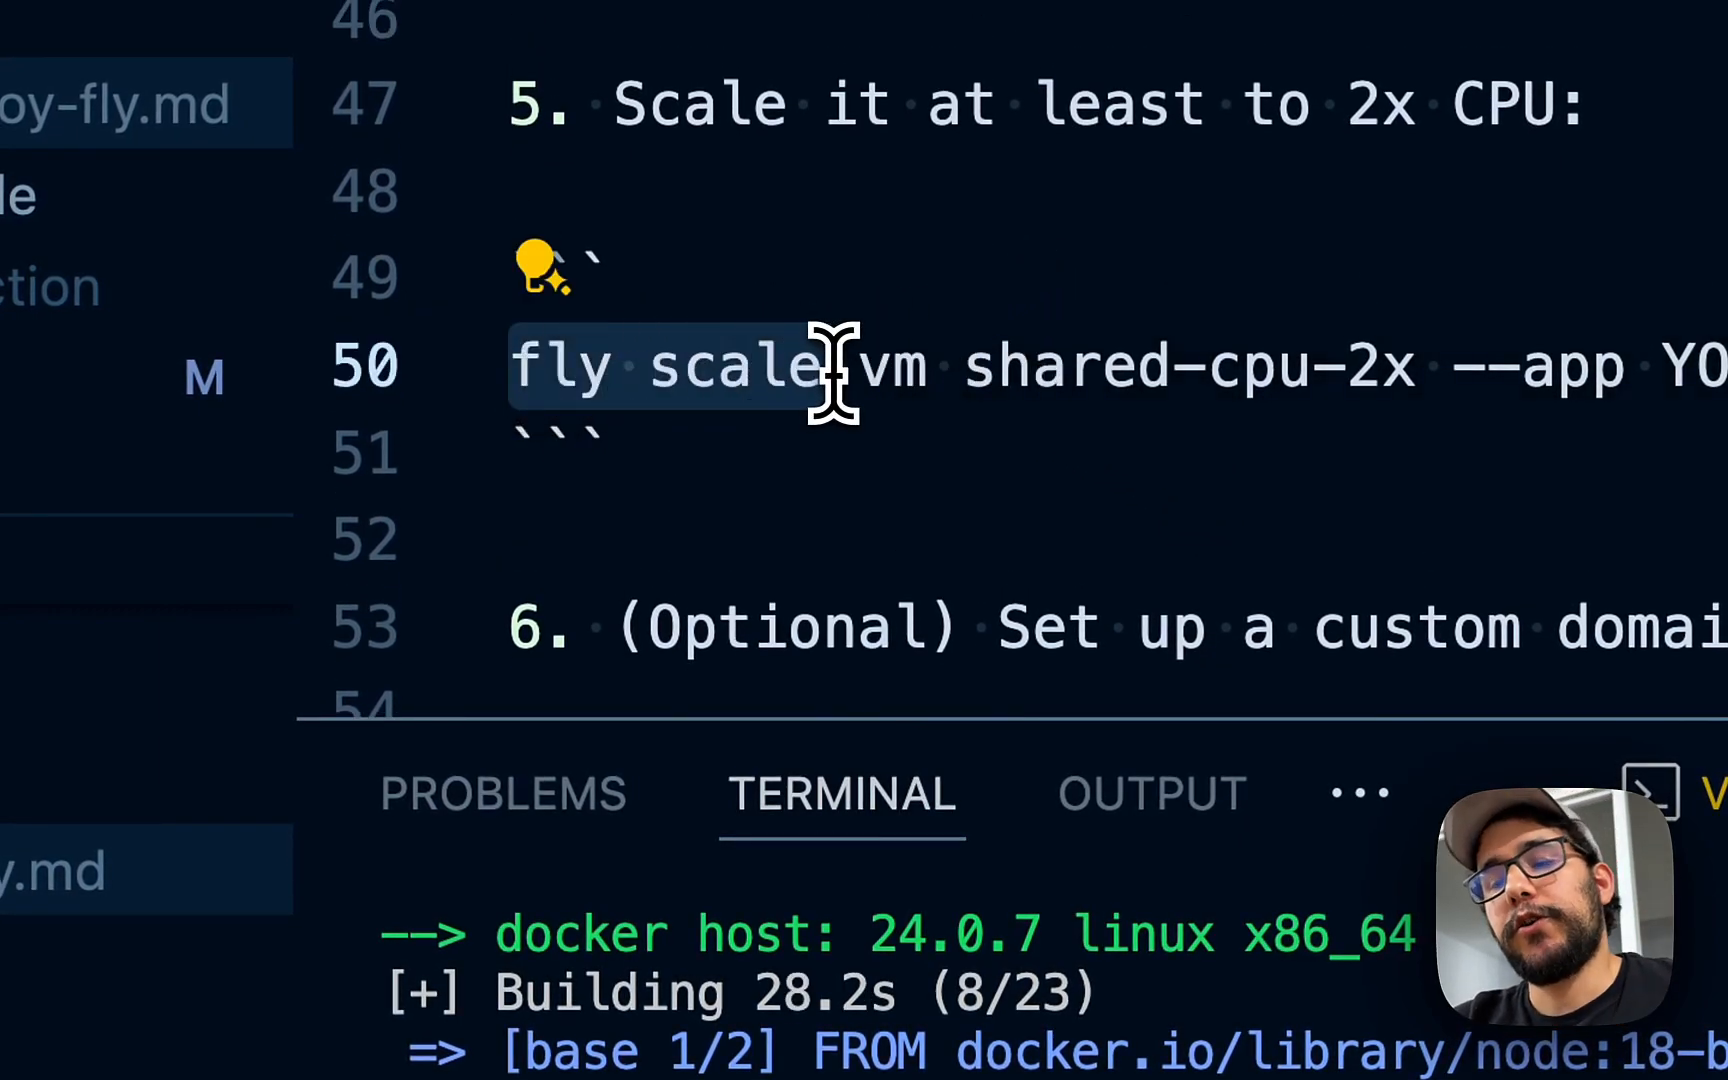
left_click(1118, 375)
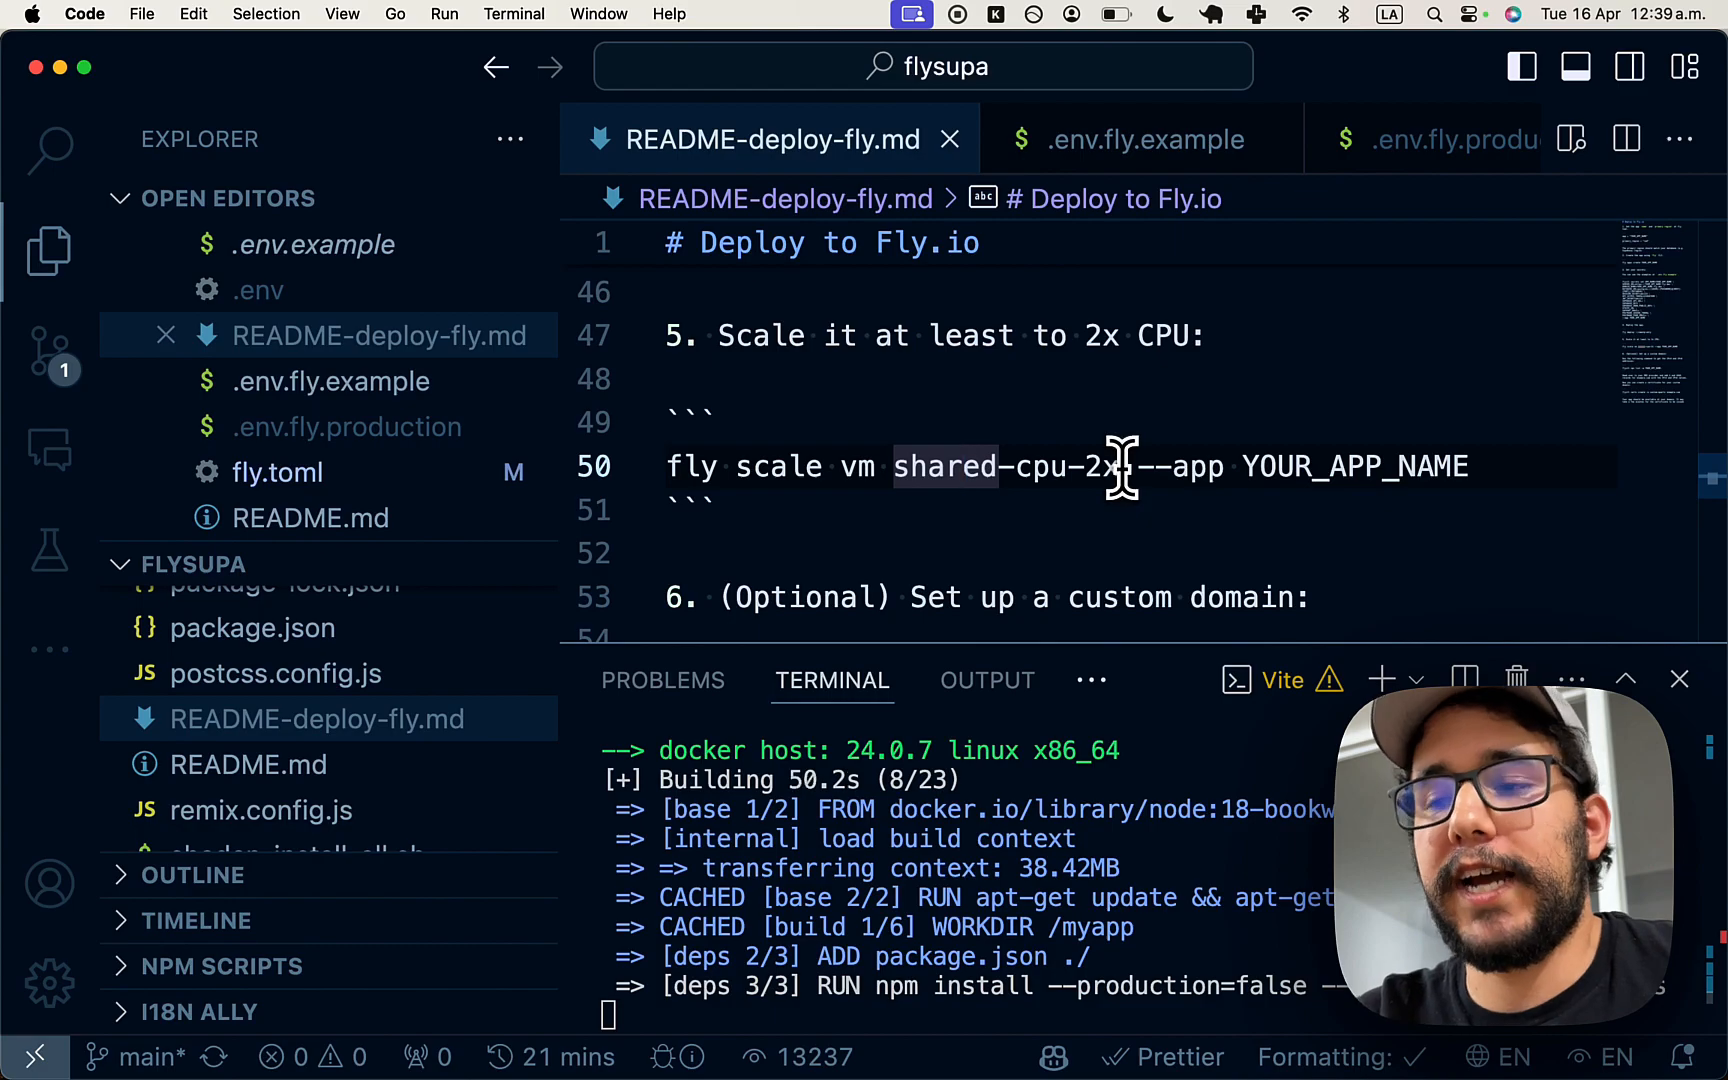
scroll(1122, 466, "down", 1)
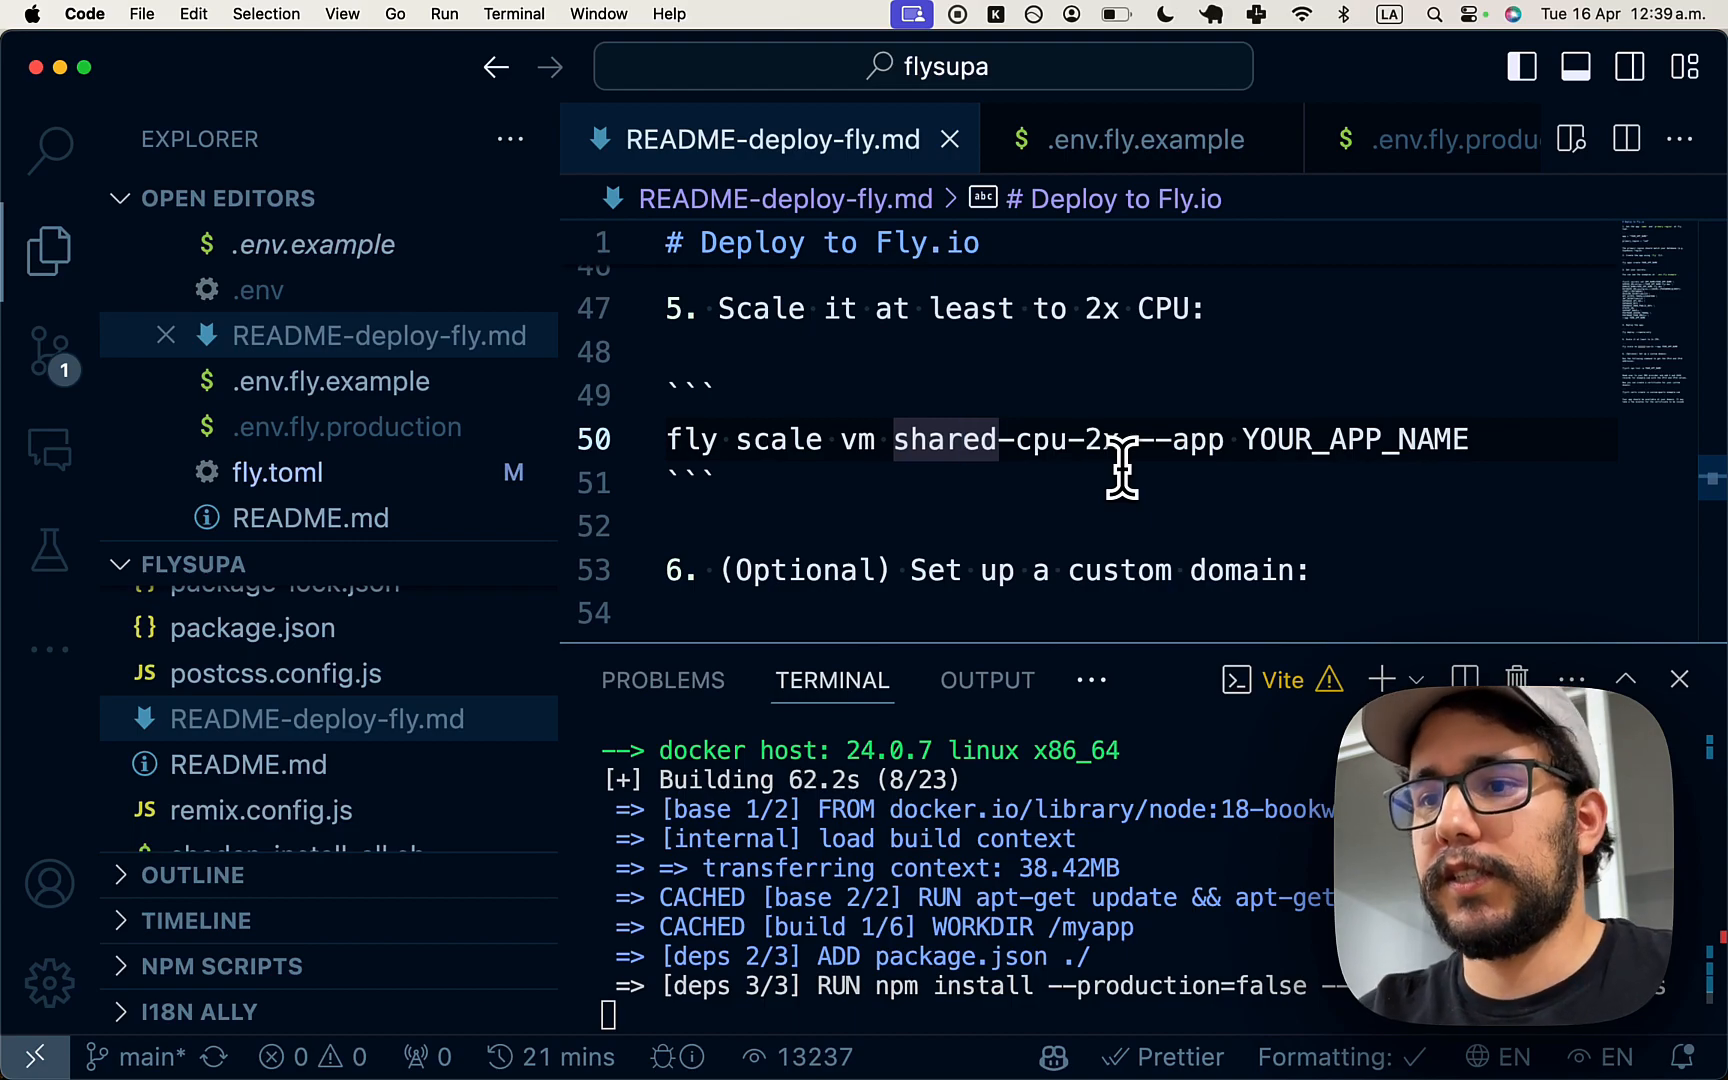
scroll(1122, 470, "down", 2)
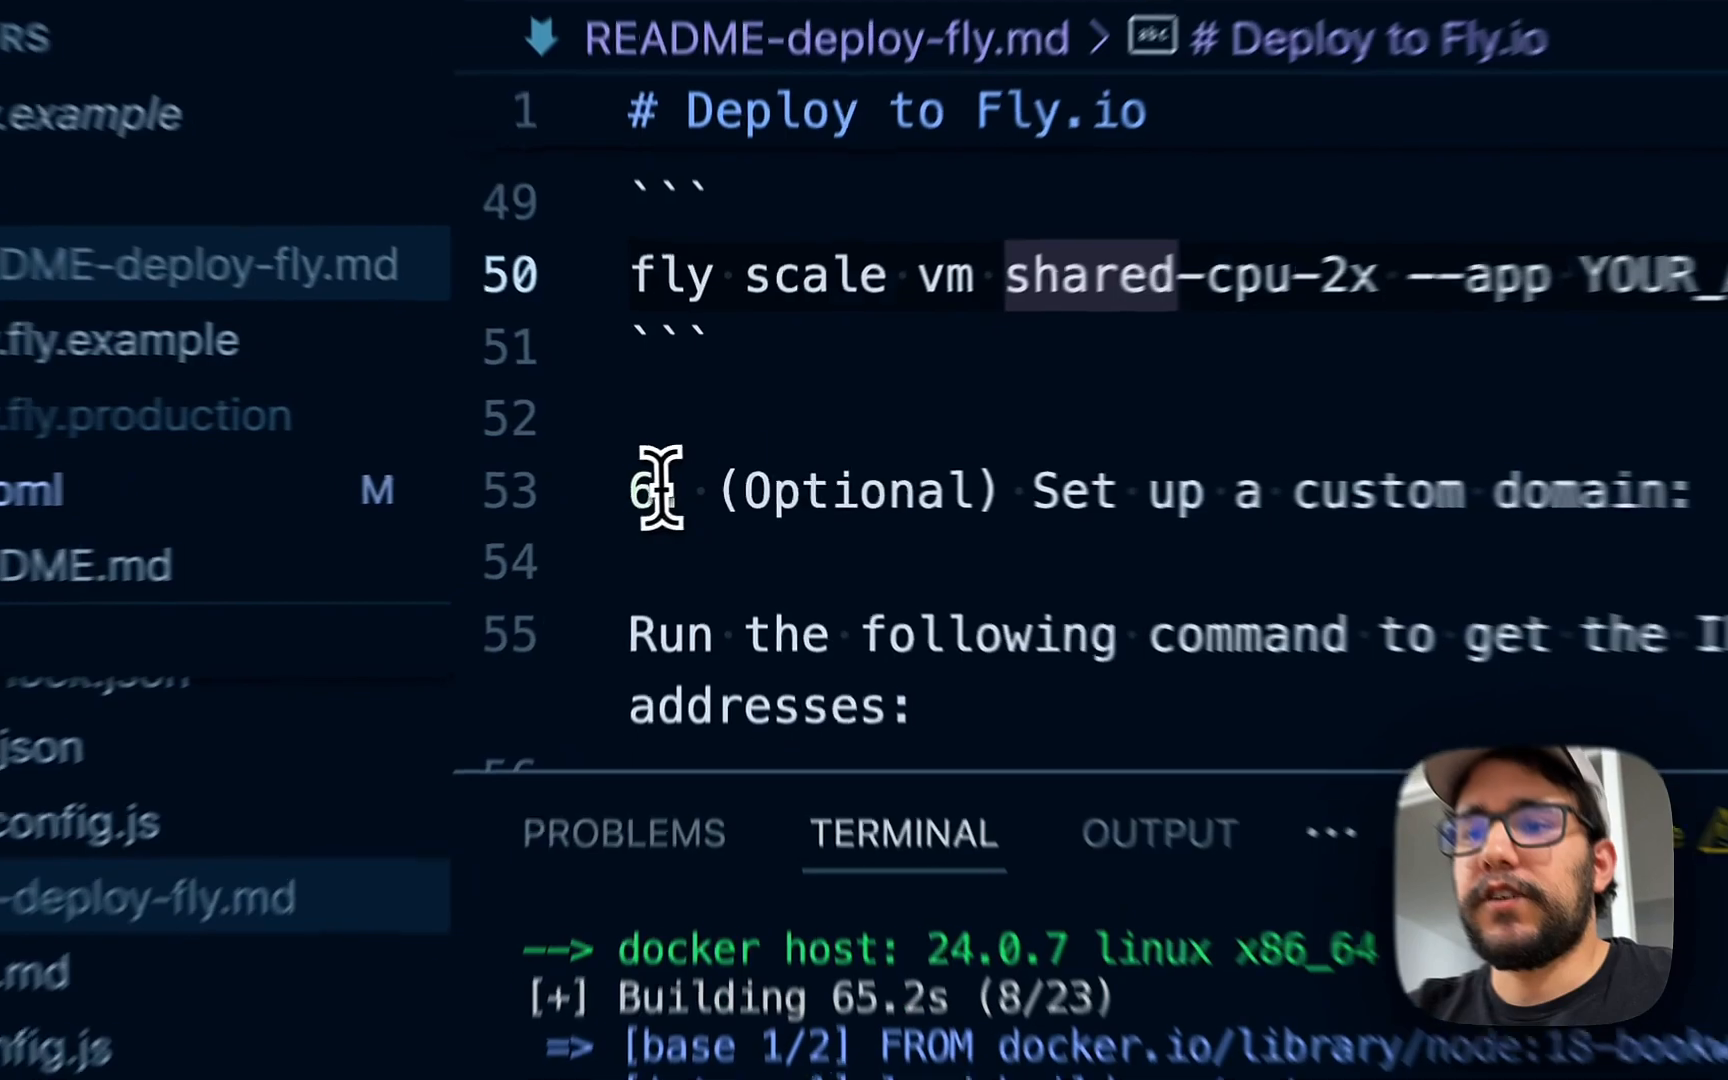
left_click_drag(684, 472, 815, 515)
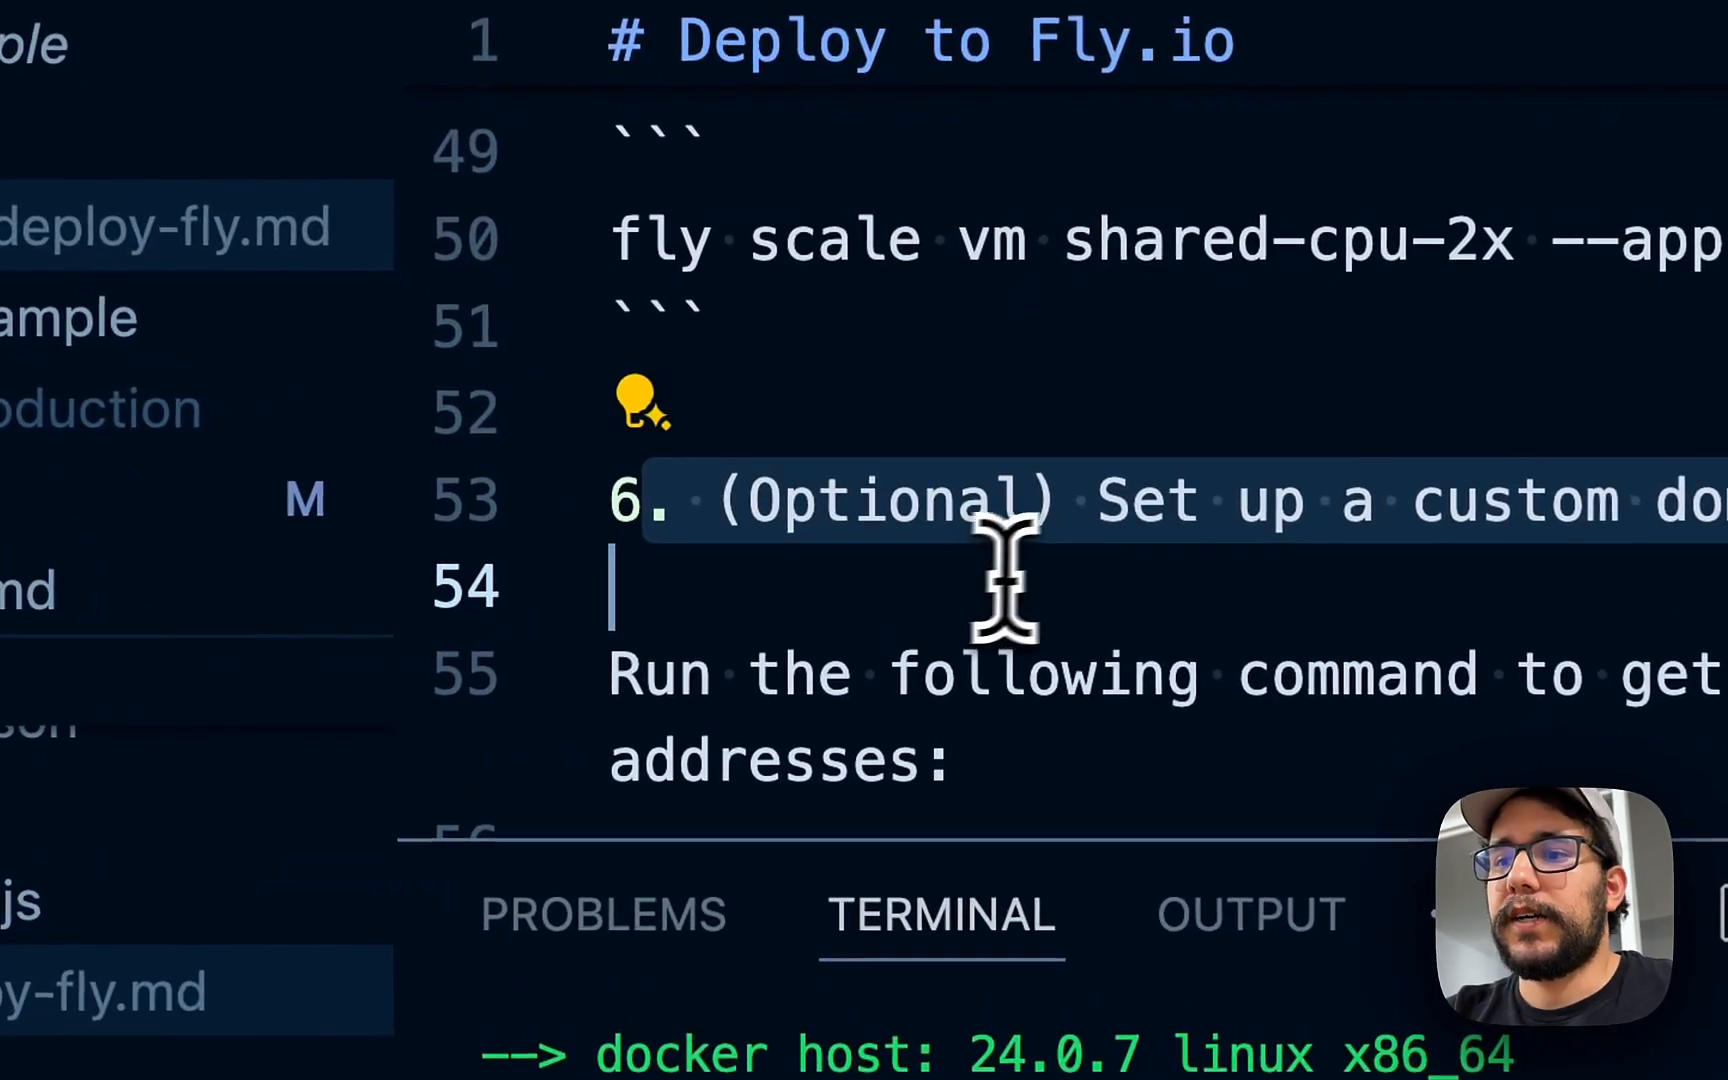
scroll(1070, 540, "down", 1)
scroll(1091, 513, "down", 3)
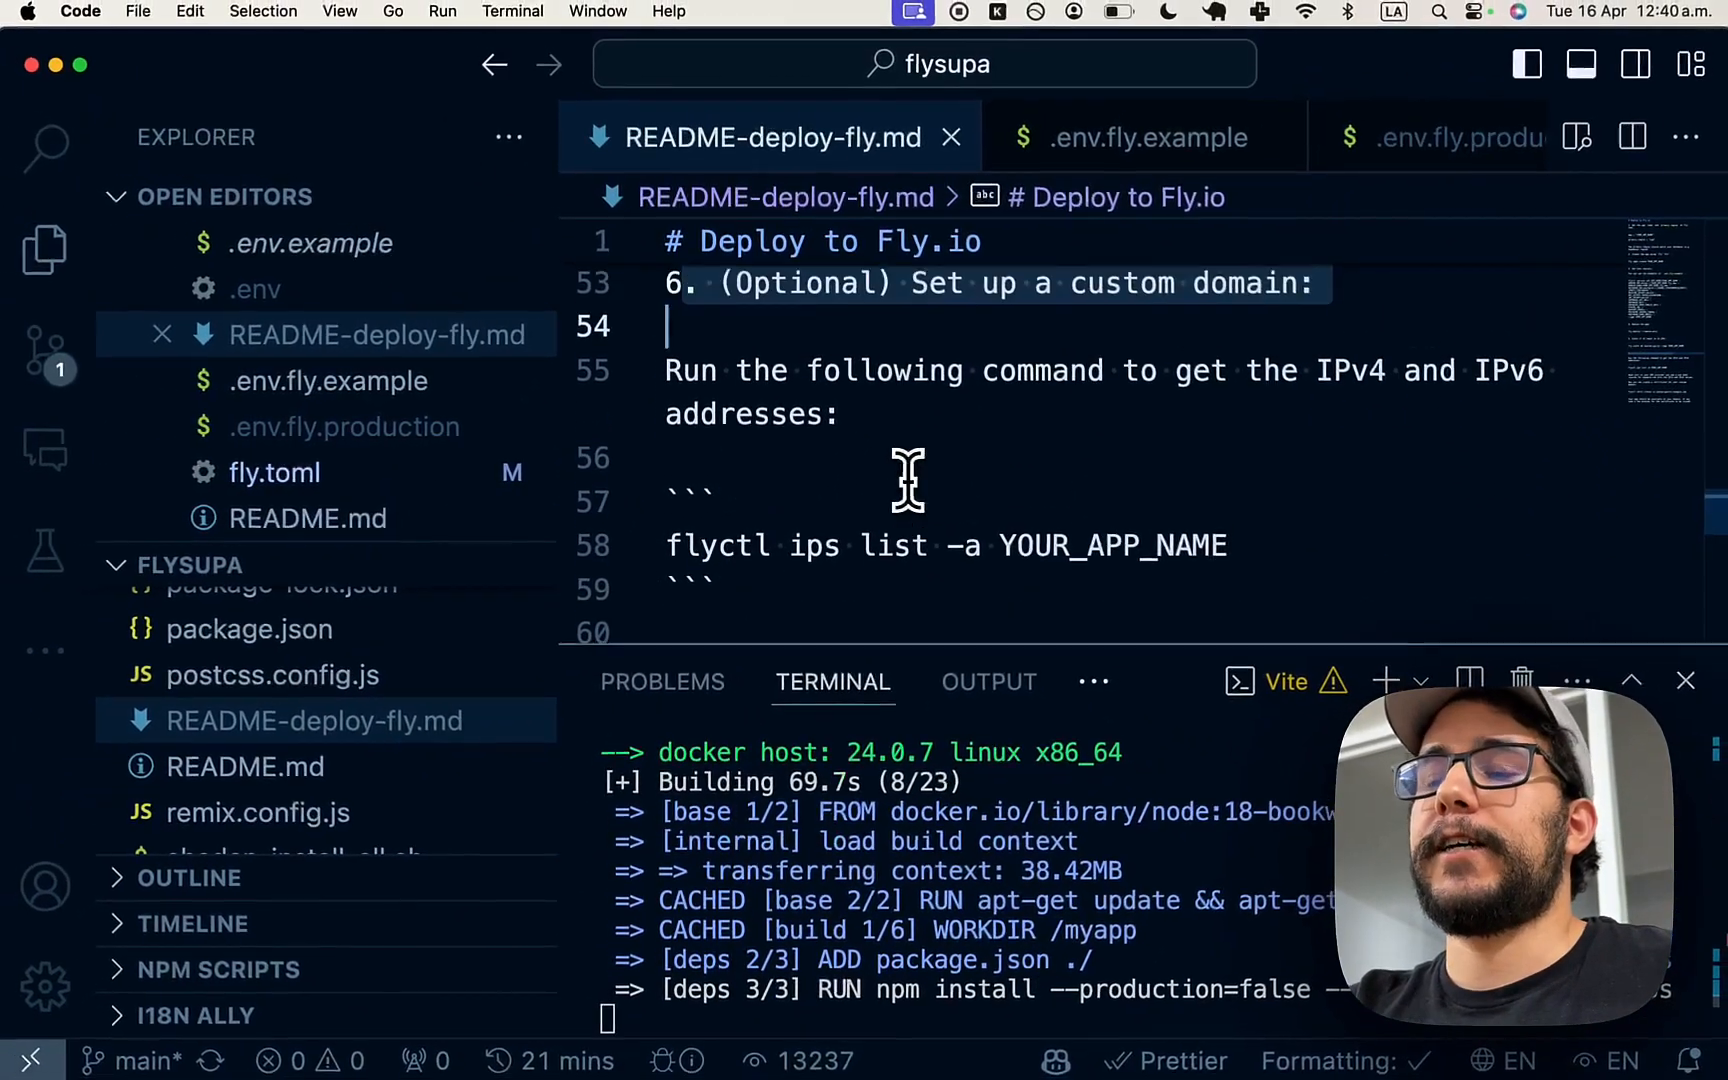
scroll(908, 480, "up", 1)
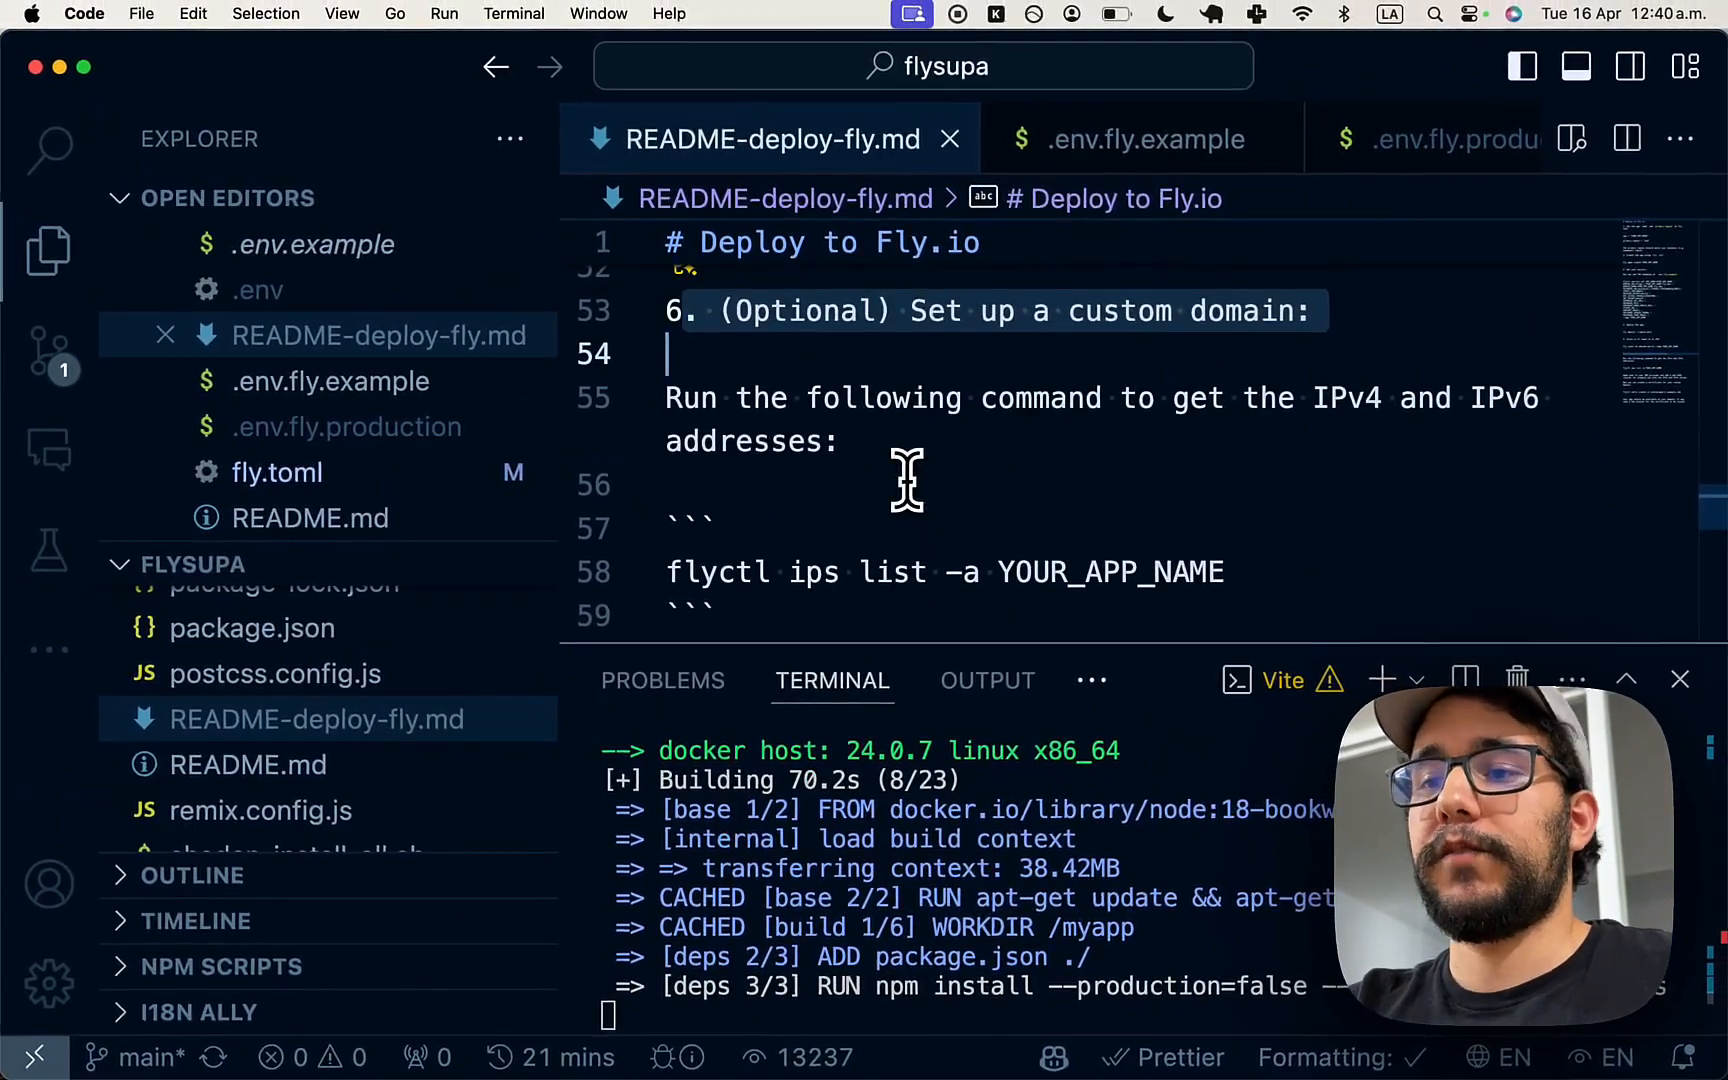
scroll(908, 480, "up", 1)
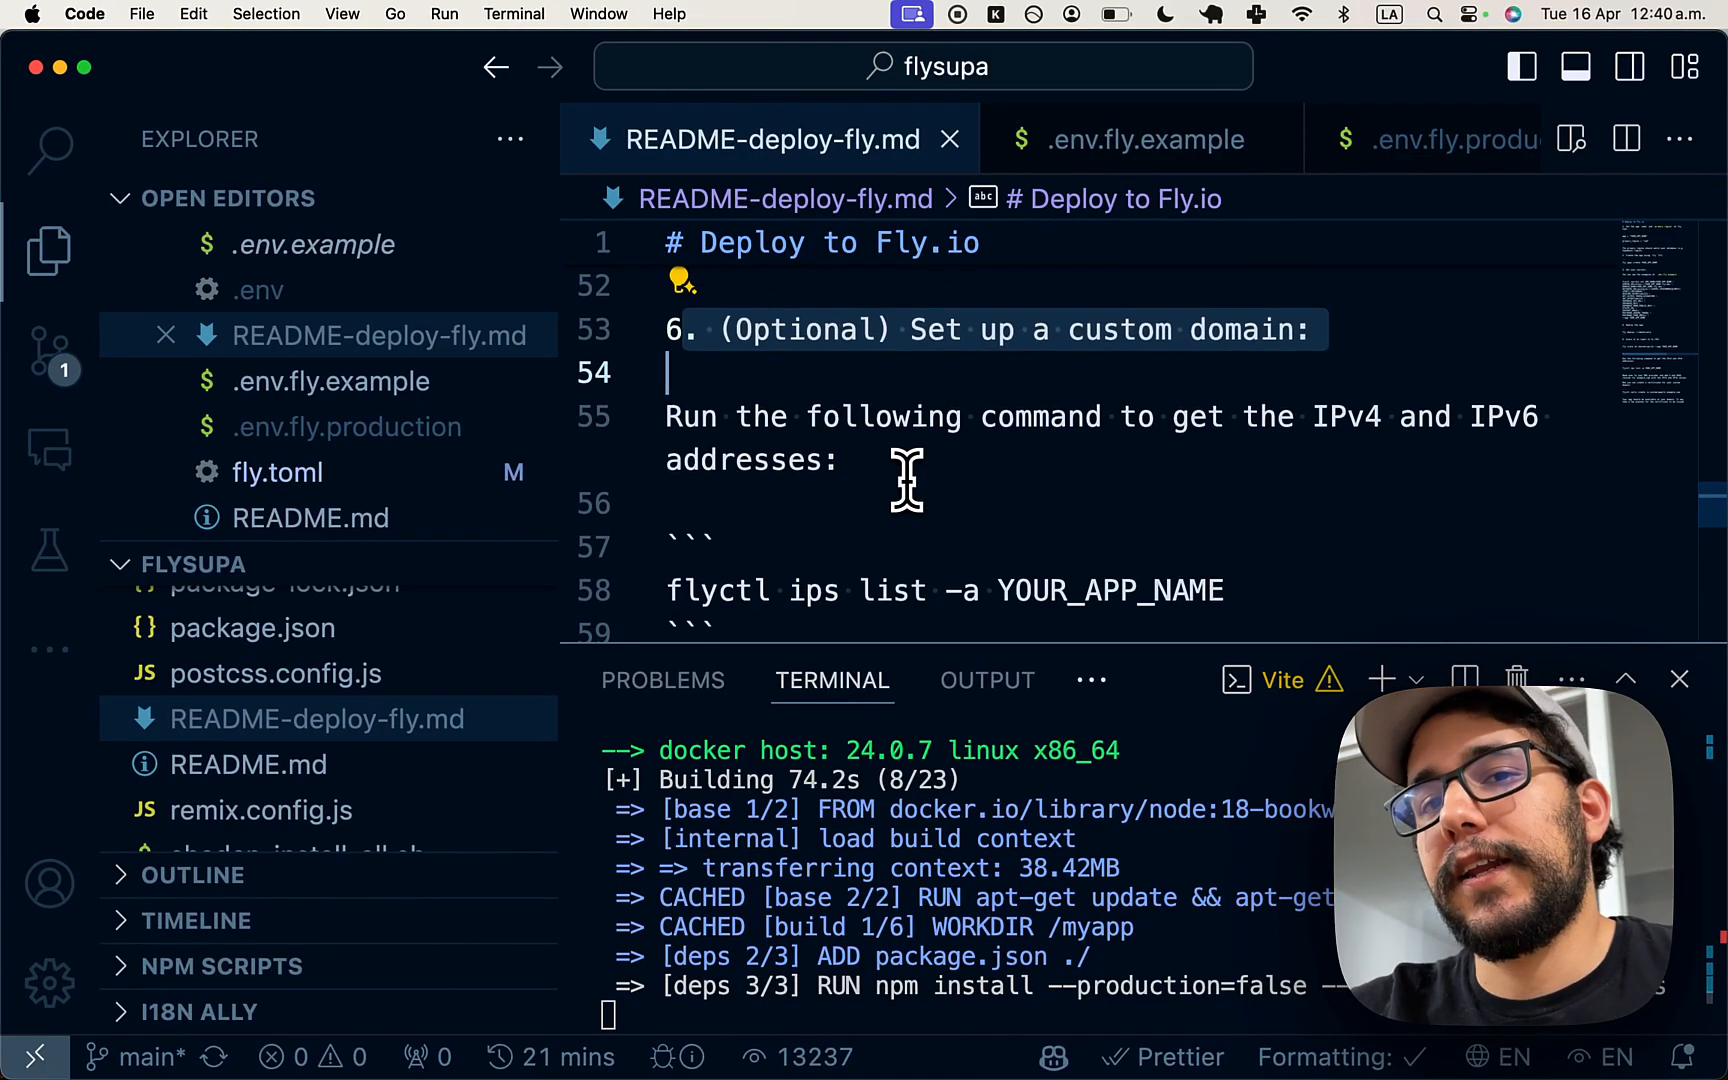
scroll(908, 480, "down", 2)
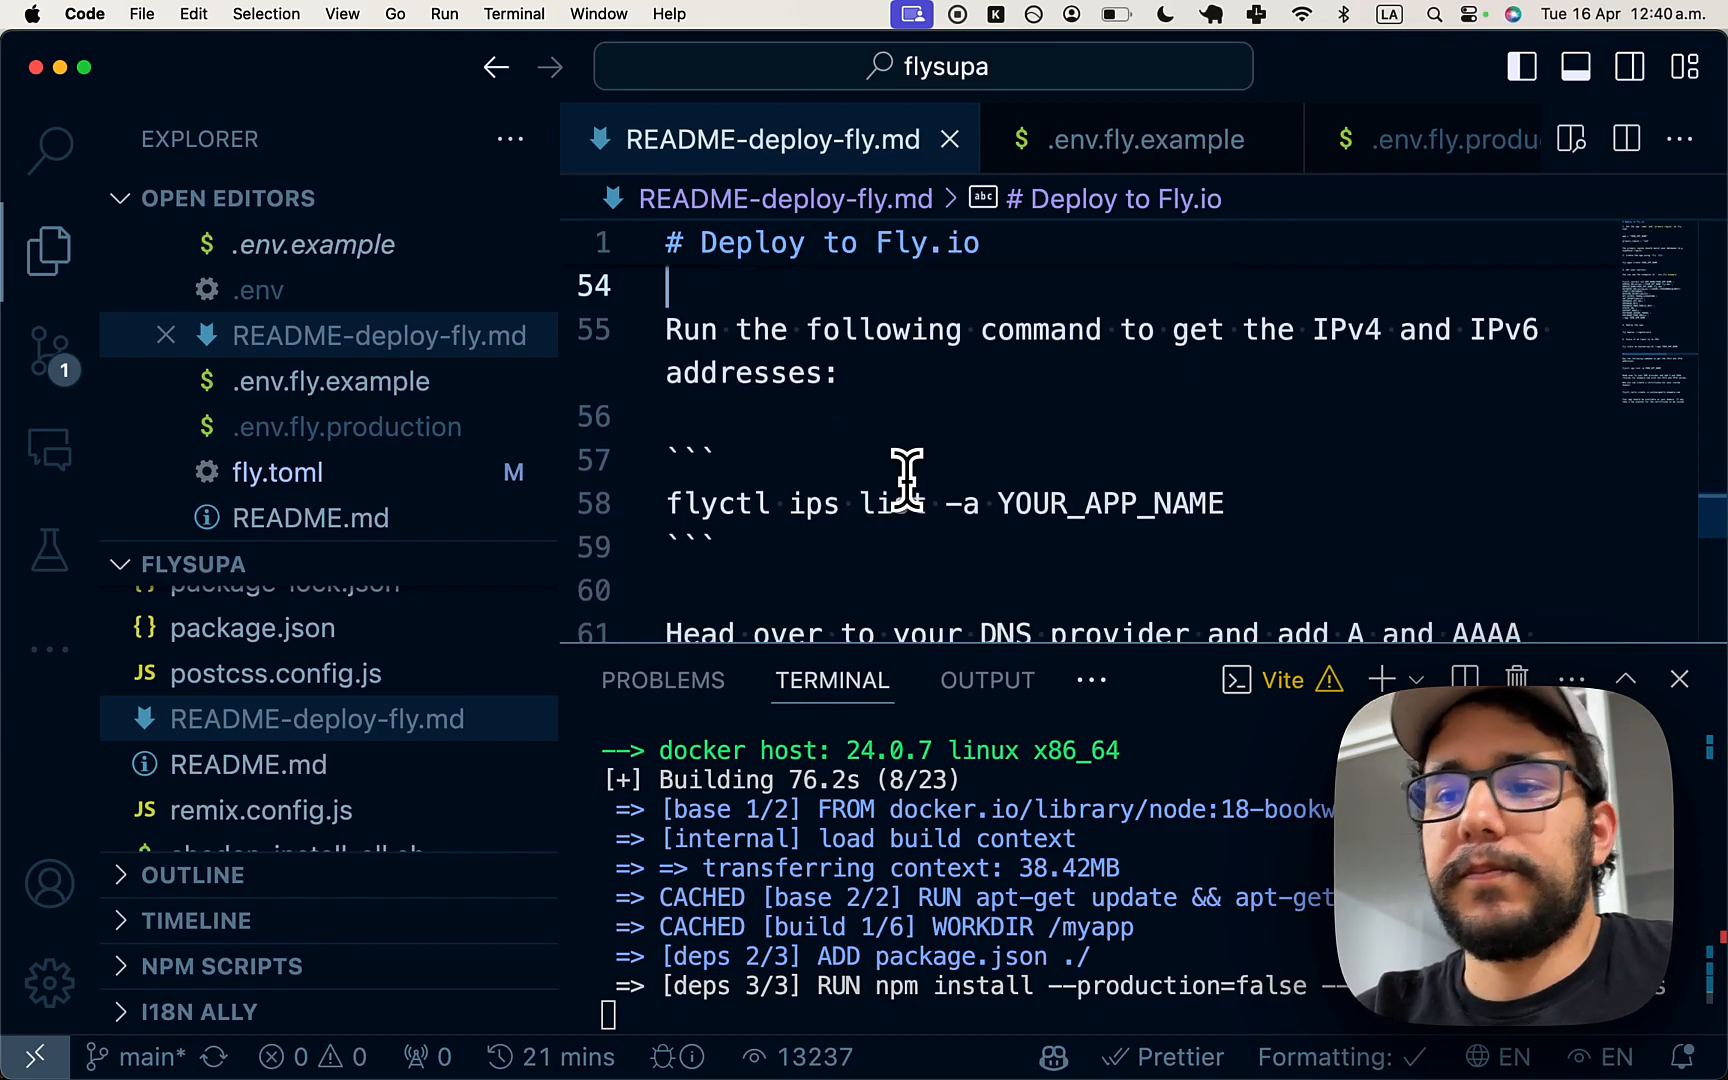
scroll(908, 480, "down", 4)
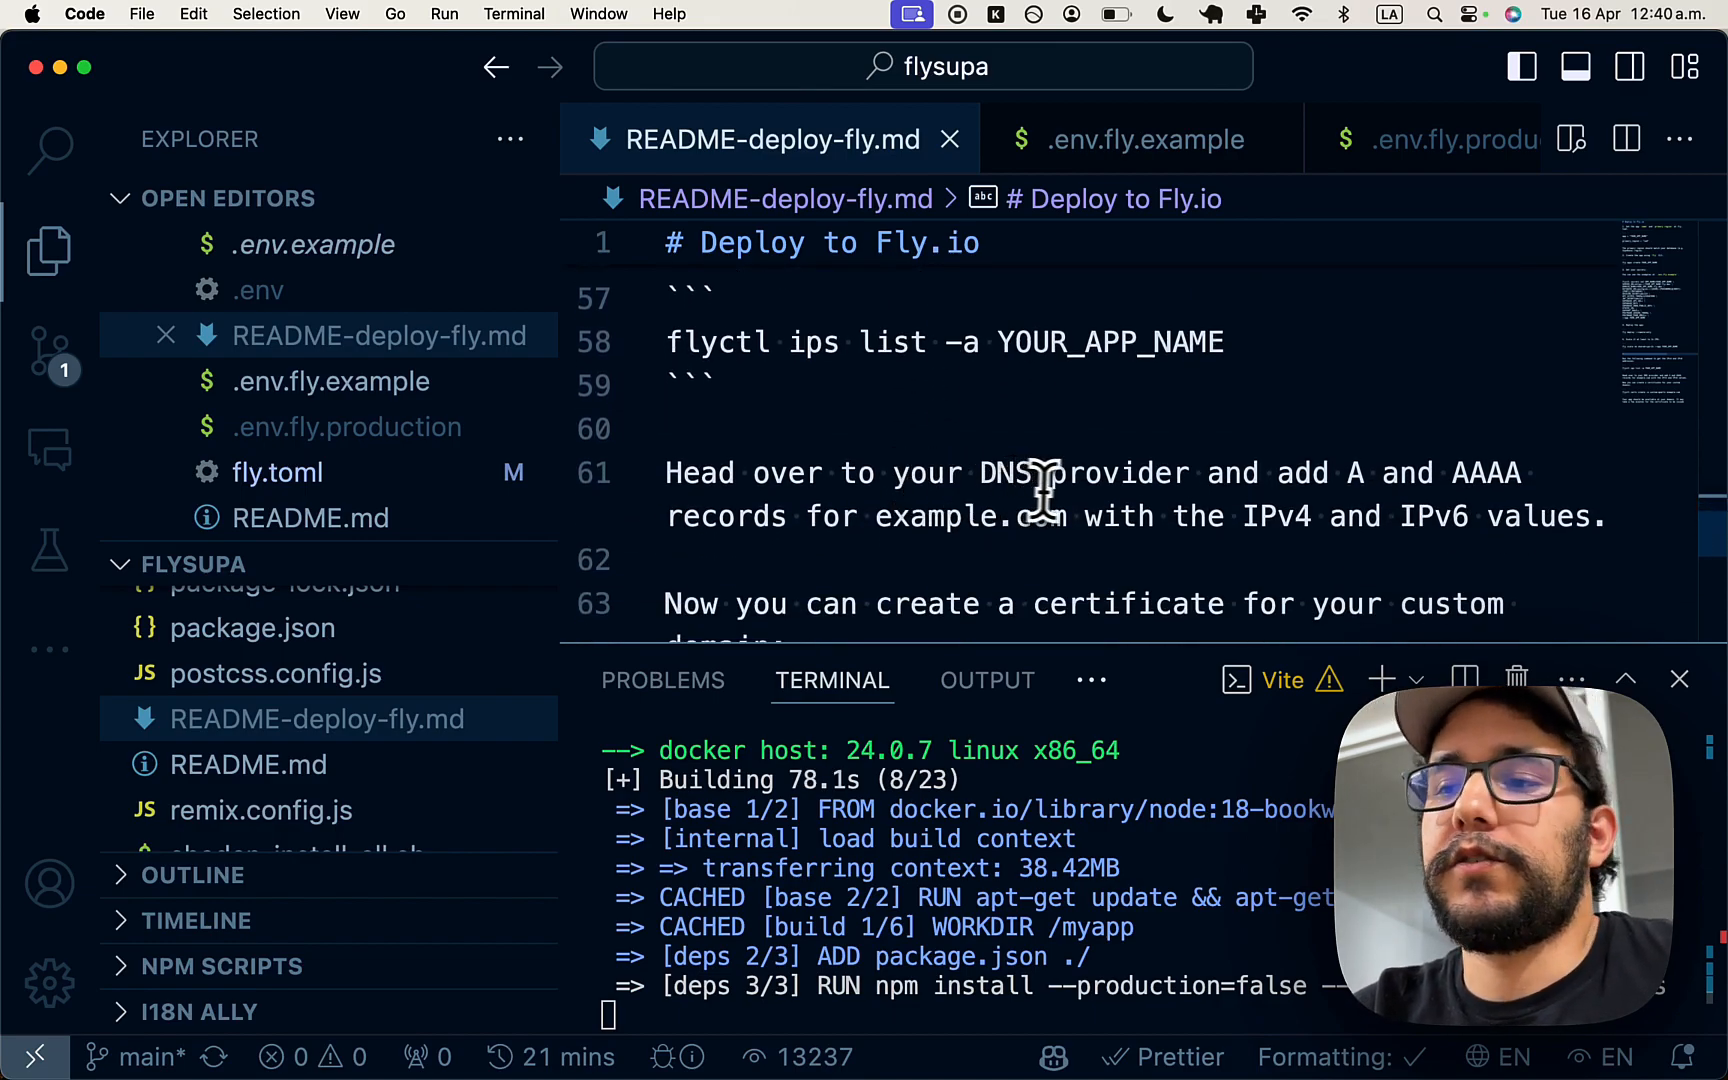
scroll(1170, 418, "down", 5)
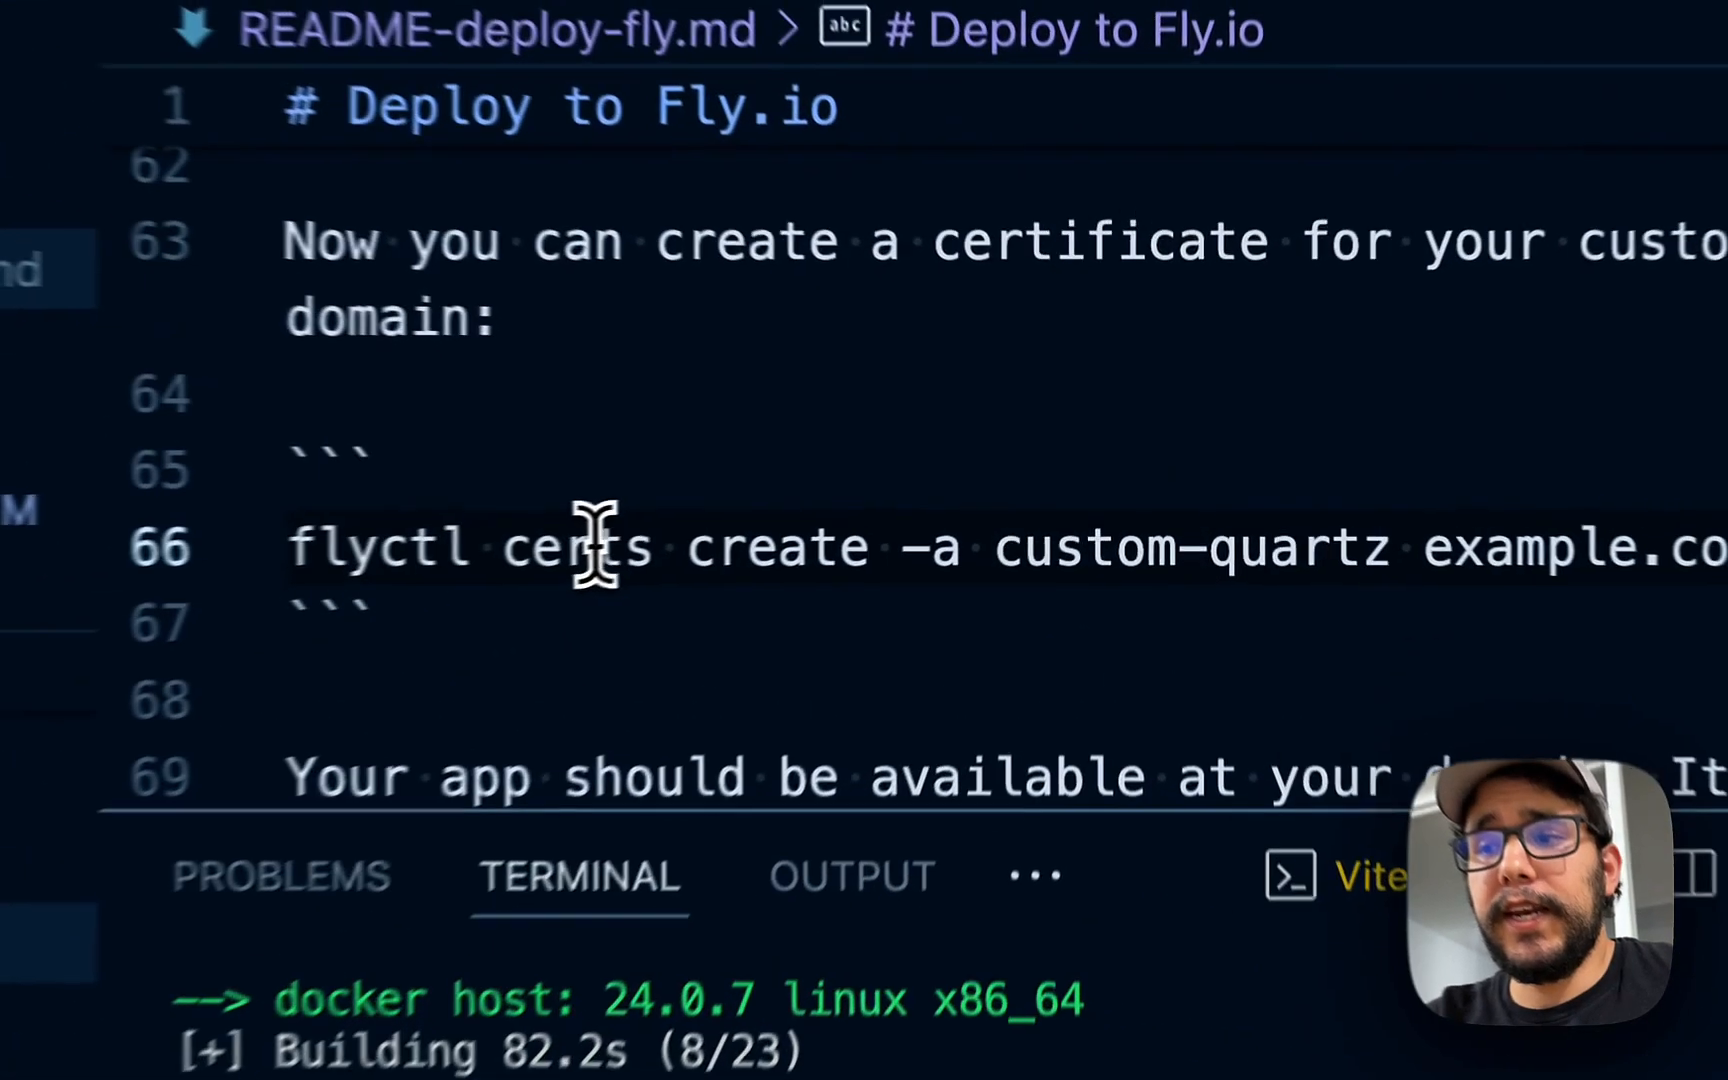
double_click(845, 493)
scroll(915, 520, "down", 3)
scroll(688, 585, "up", 5)
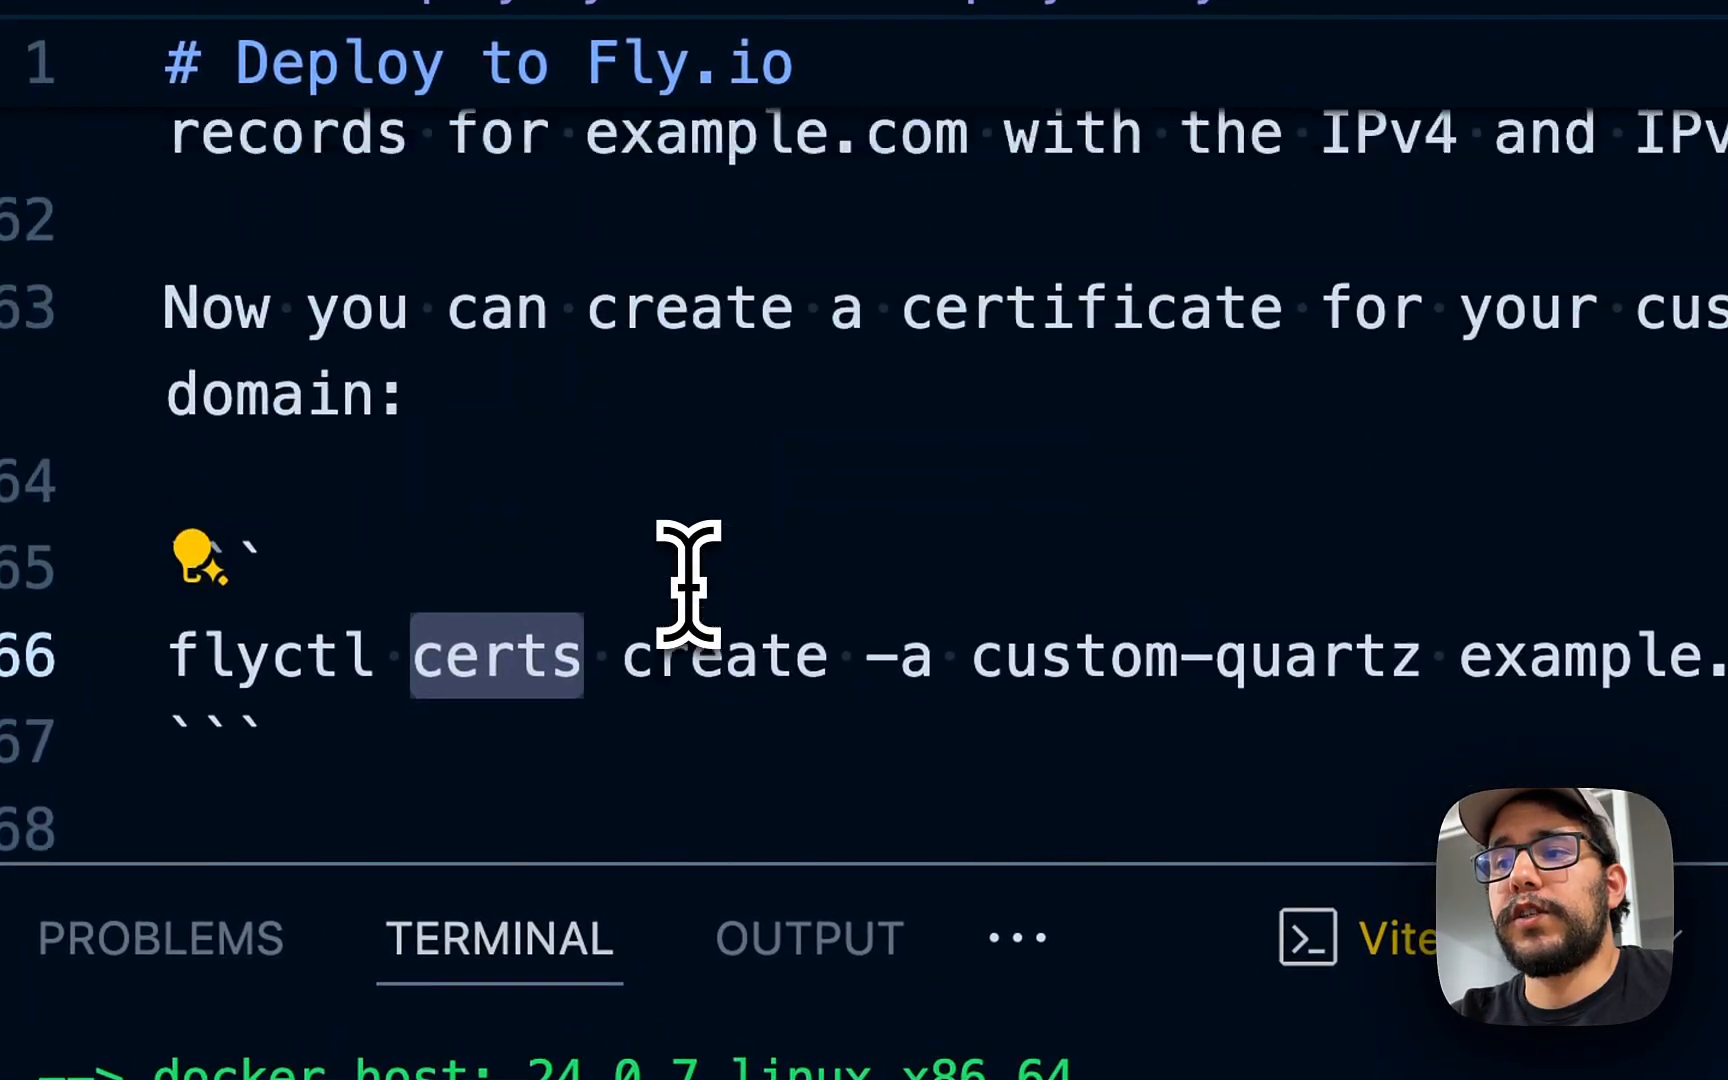
double_click(983, 495)
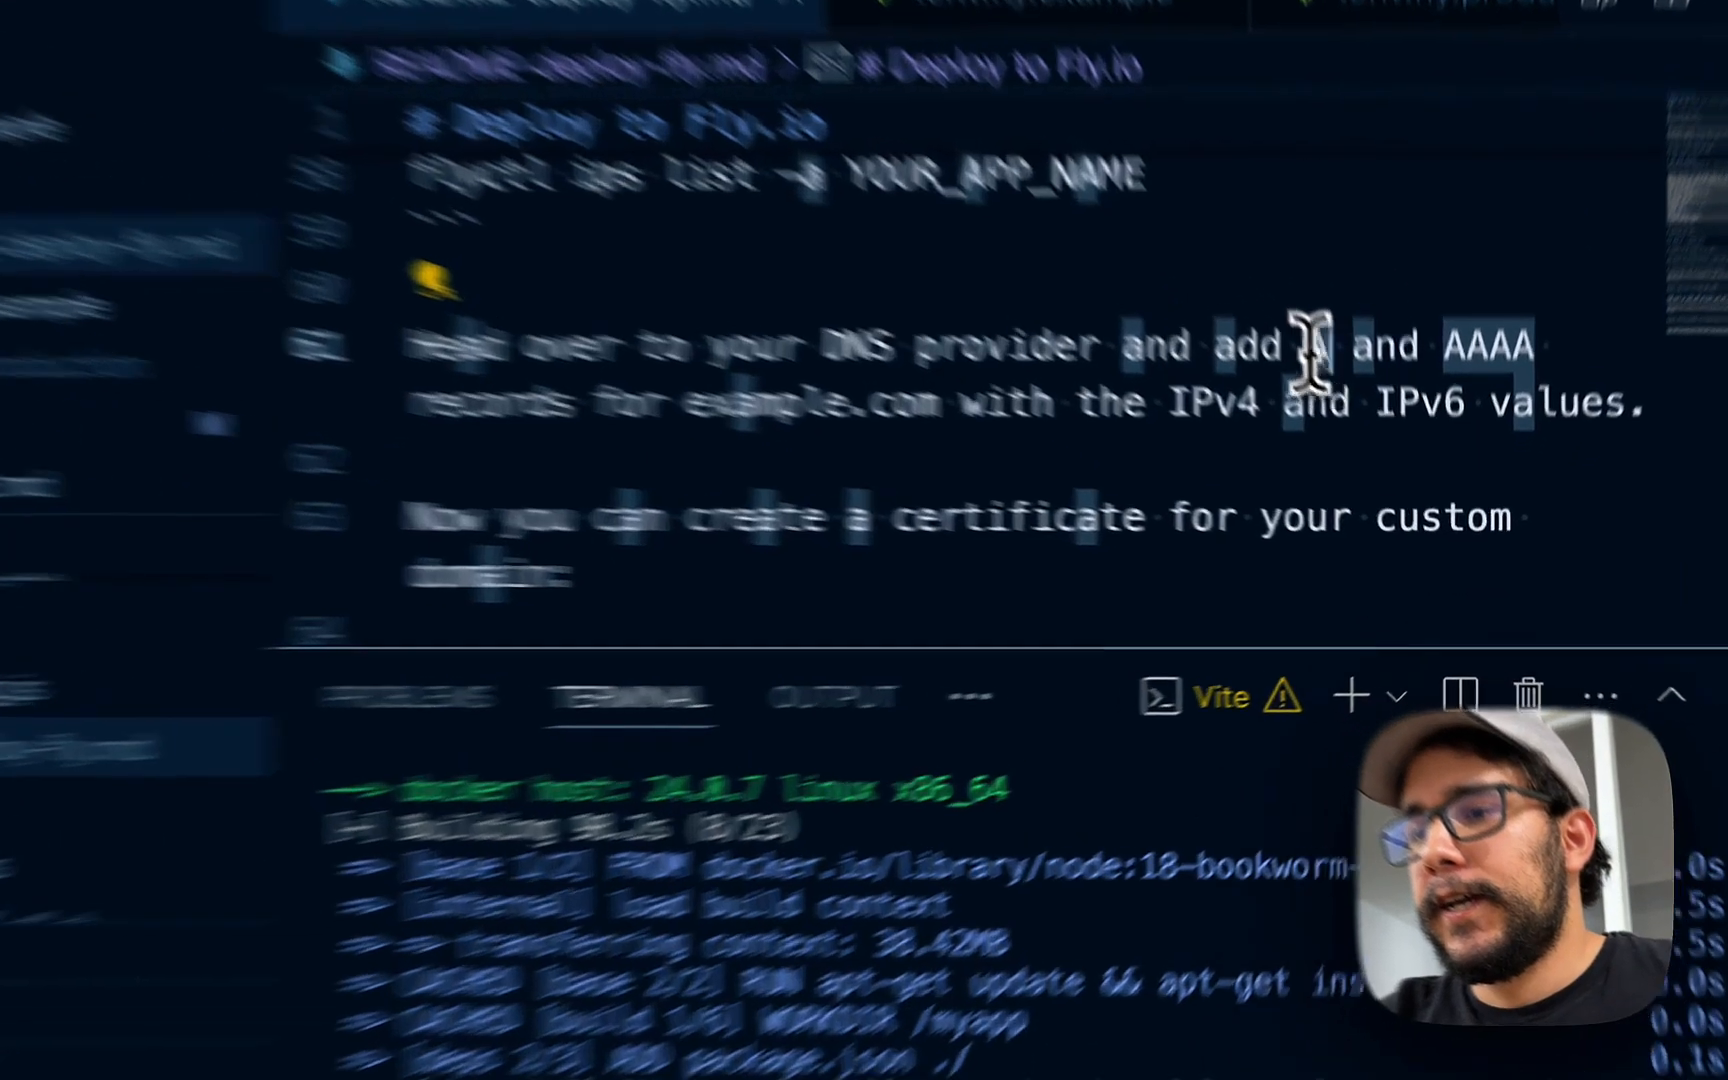
- Scroll back through the deploy output and highlight the 380.8s Docker build time
scroll(620, 250, "up", 3)
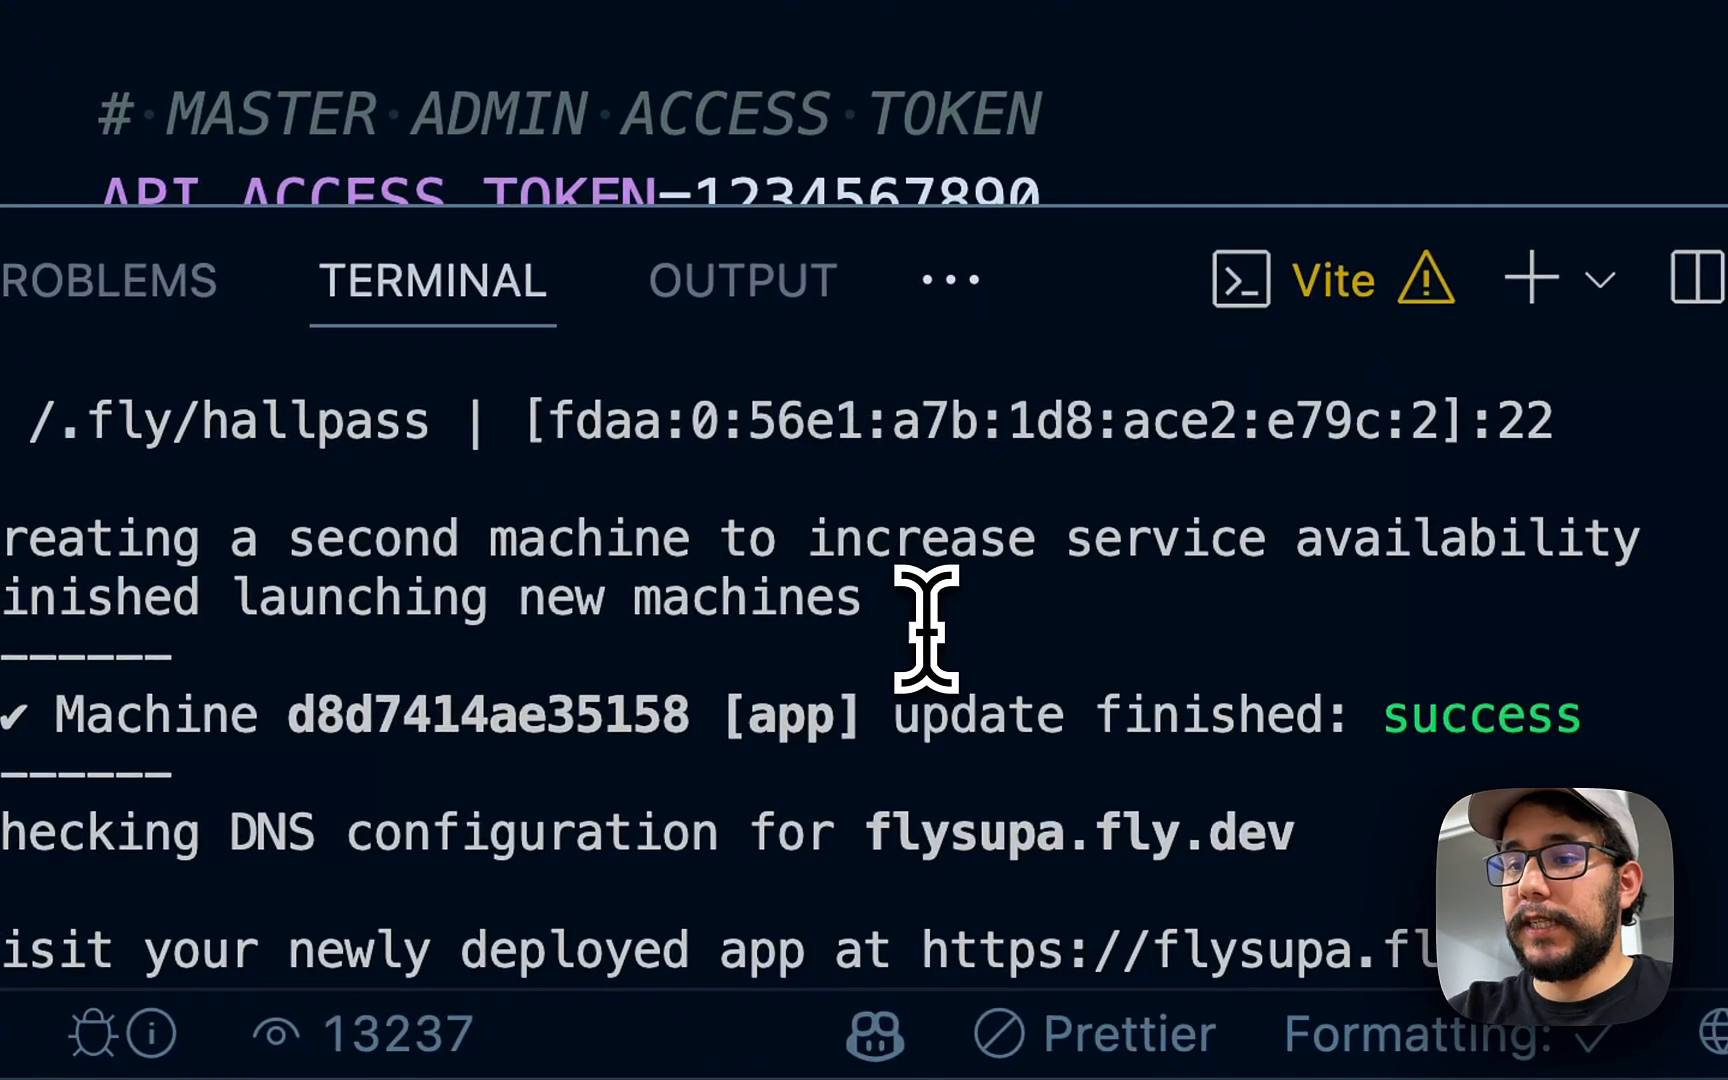
scroll(717, 617, "up", 5)
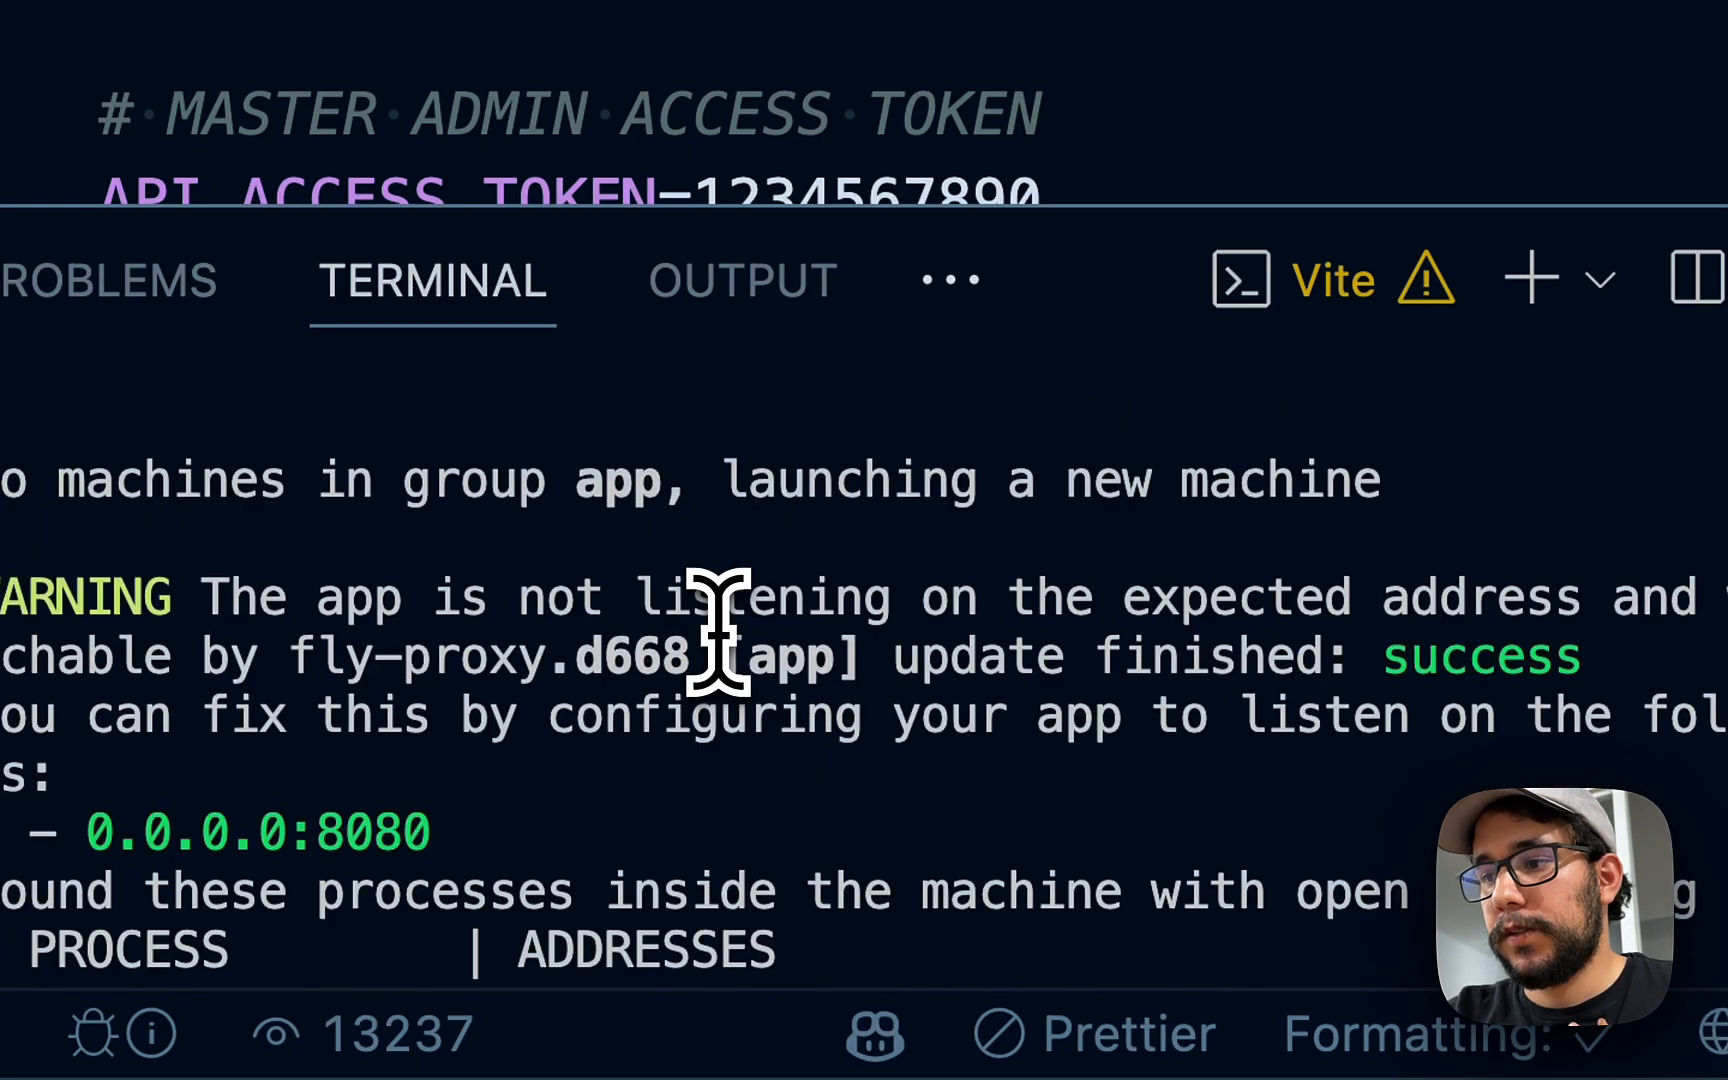
scroll(717, 617, "up", 15)
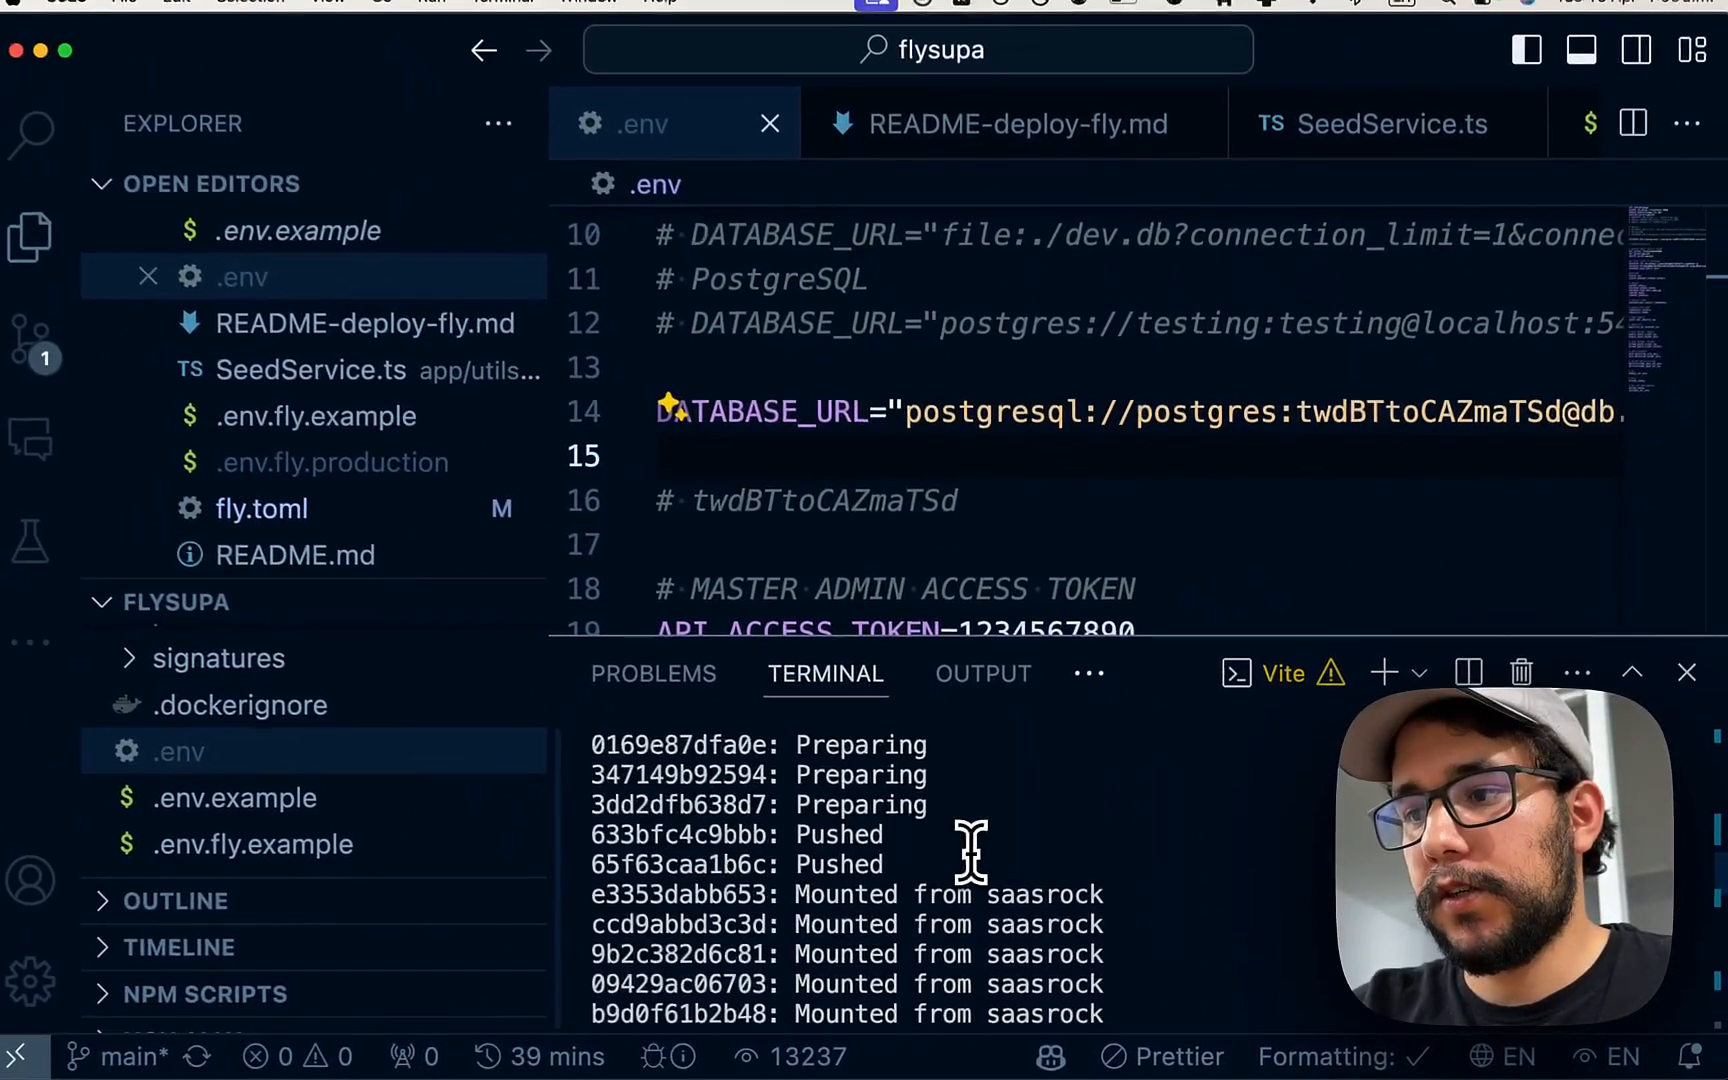
scroll(970, 850, "up", 10)
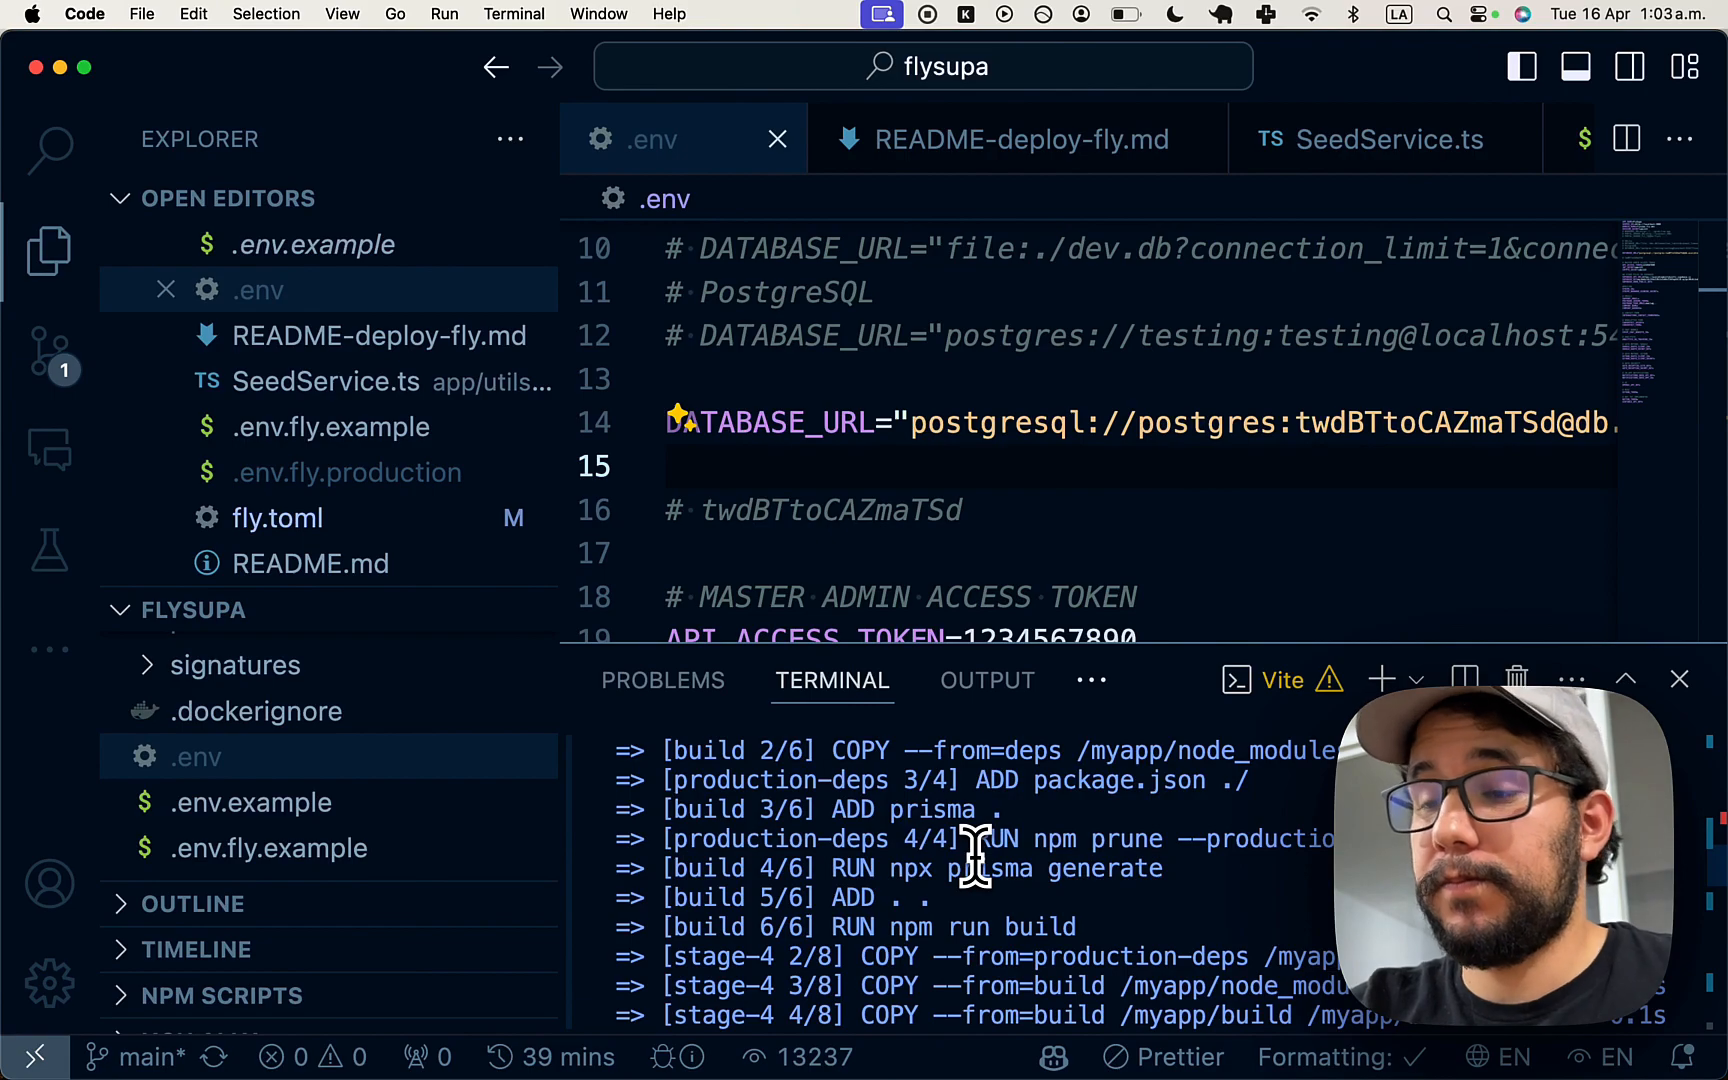
scroll(975, 855, "up", 3)
scroll(965, 815, "up", 3)
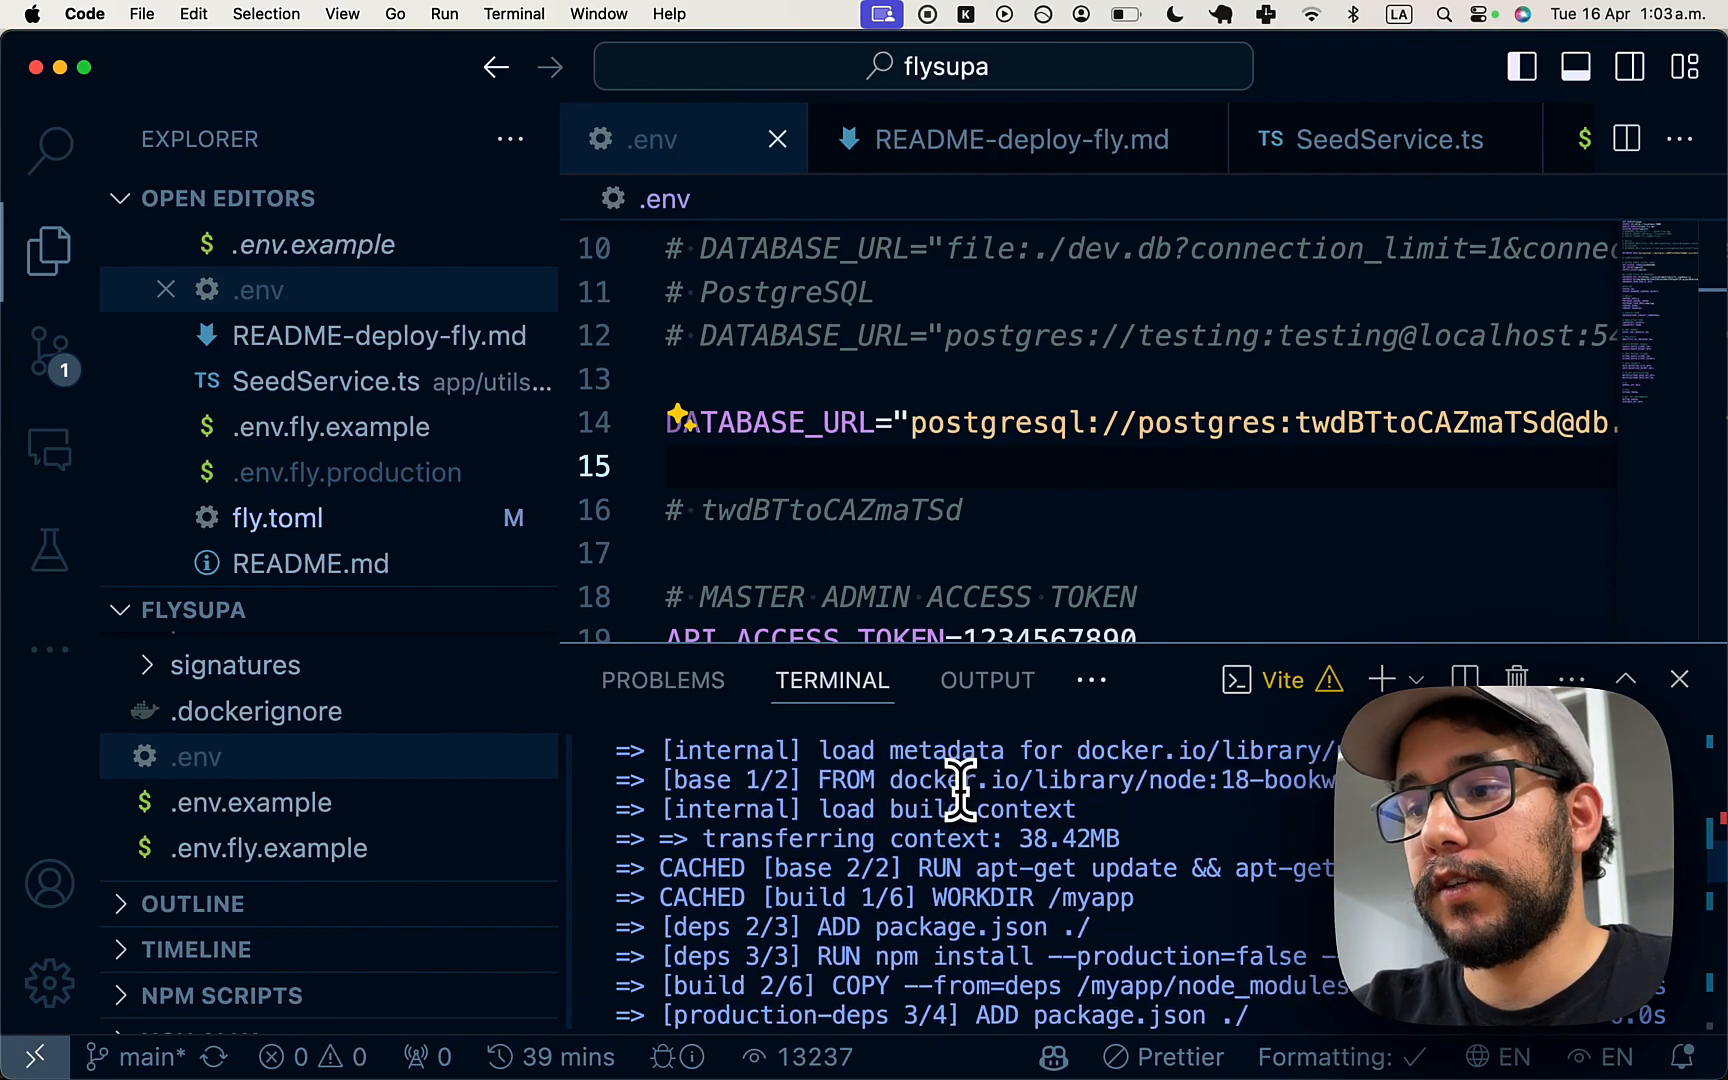
scroll(960, 787, "up", 3)
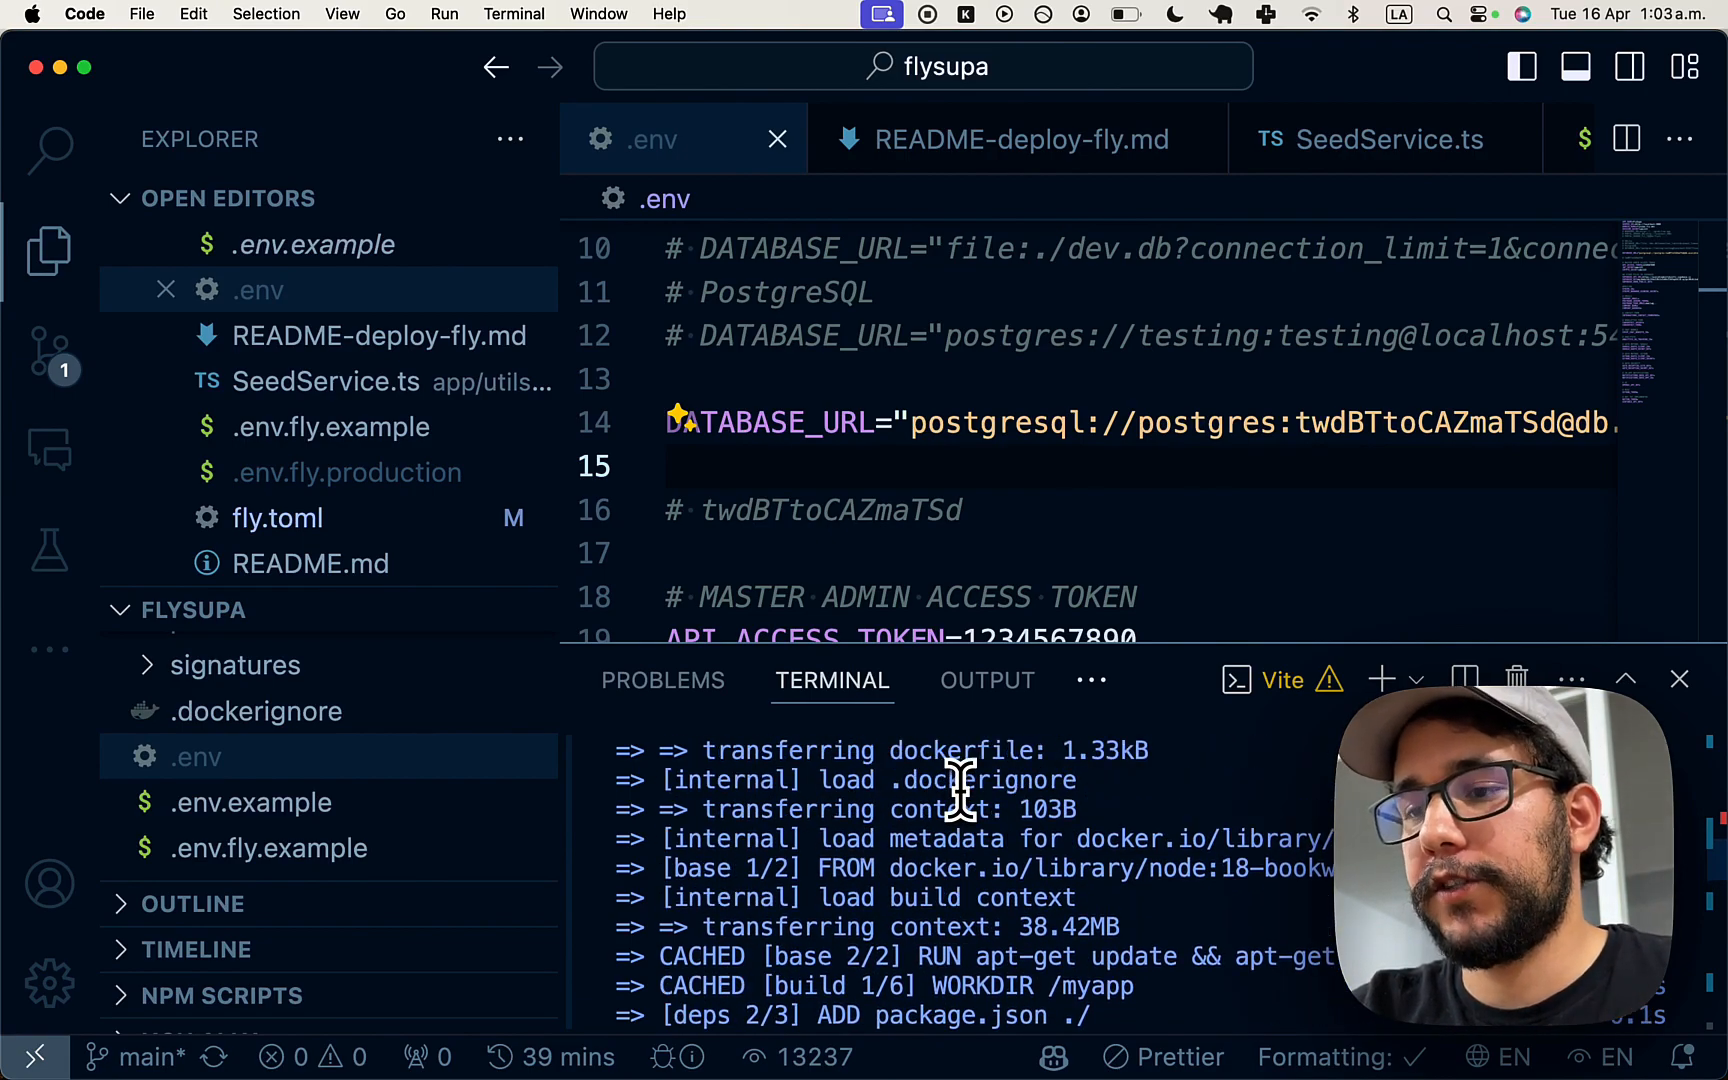
scroll(957, 768, "up", 5)
scroll(957, 768, "down", 2)
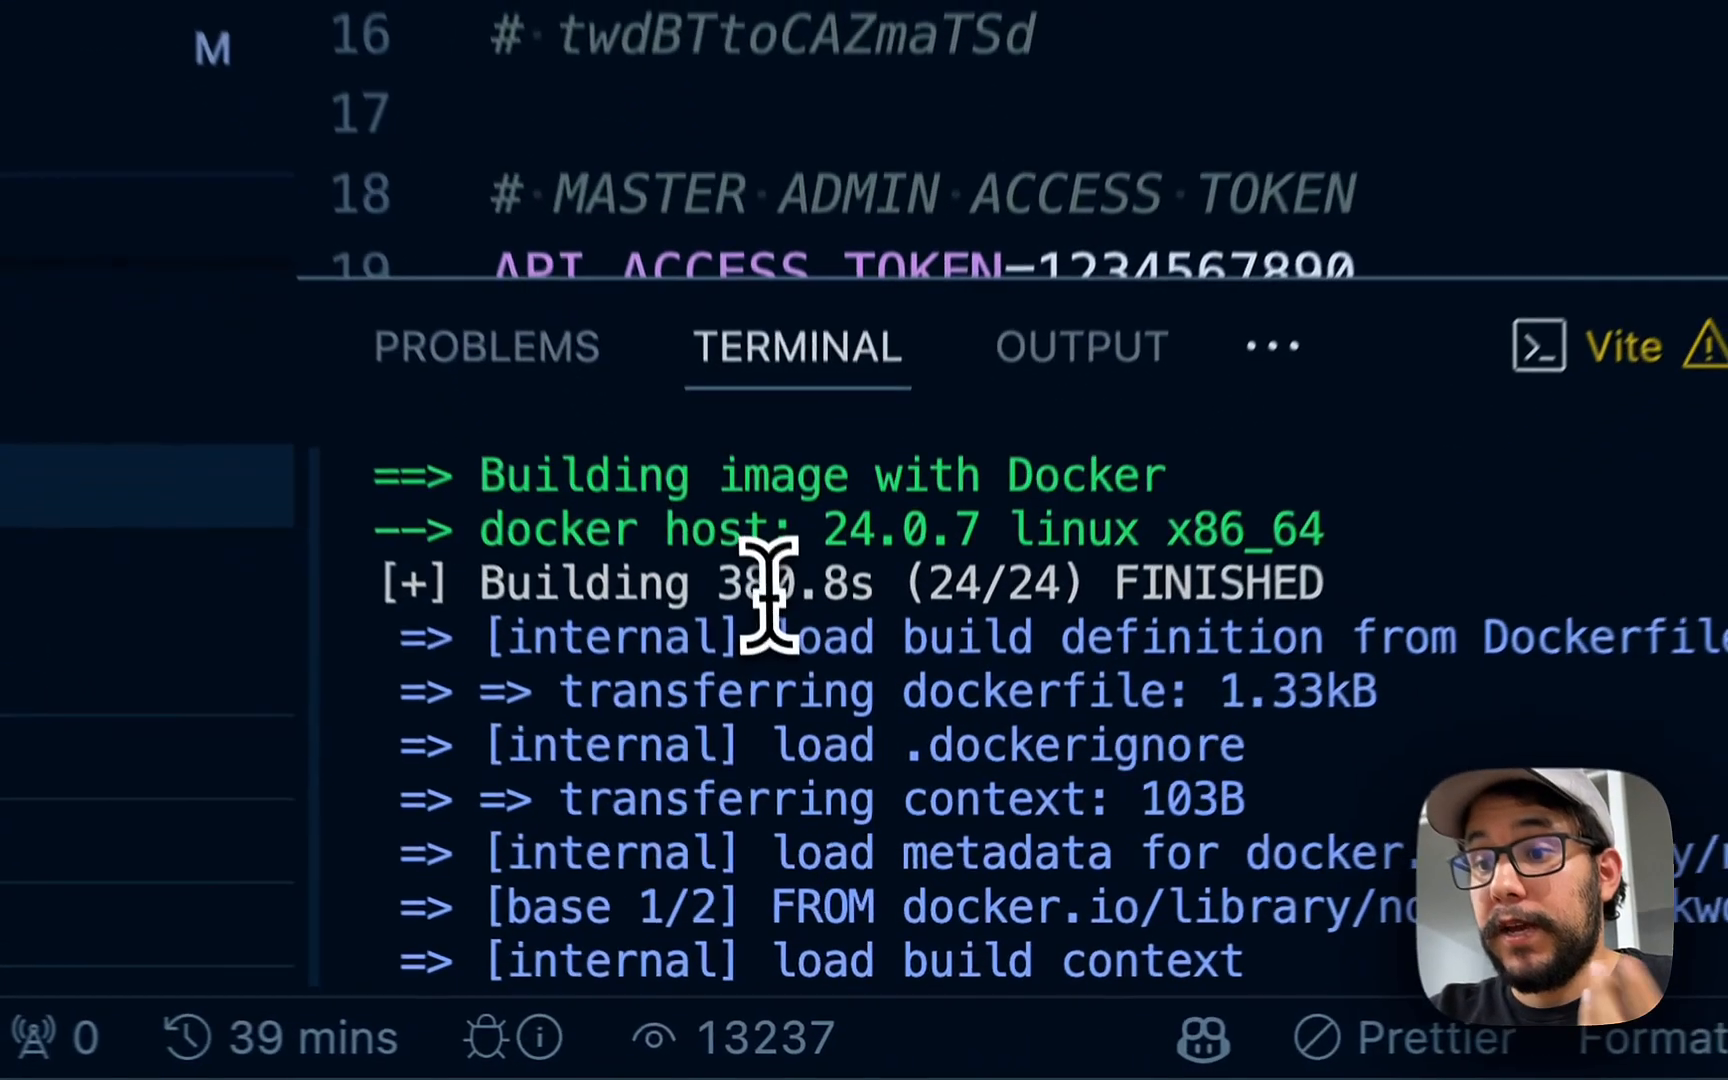
left_click_drag(712, 578, 854, 580)
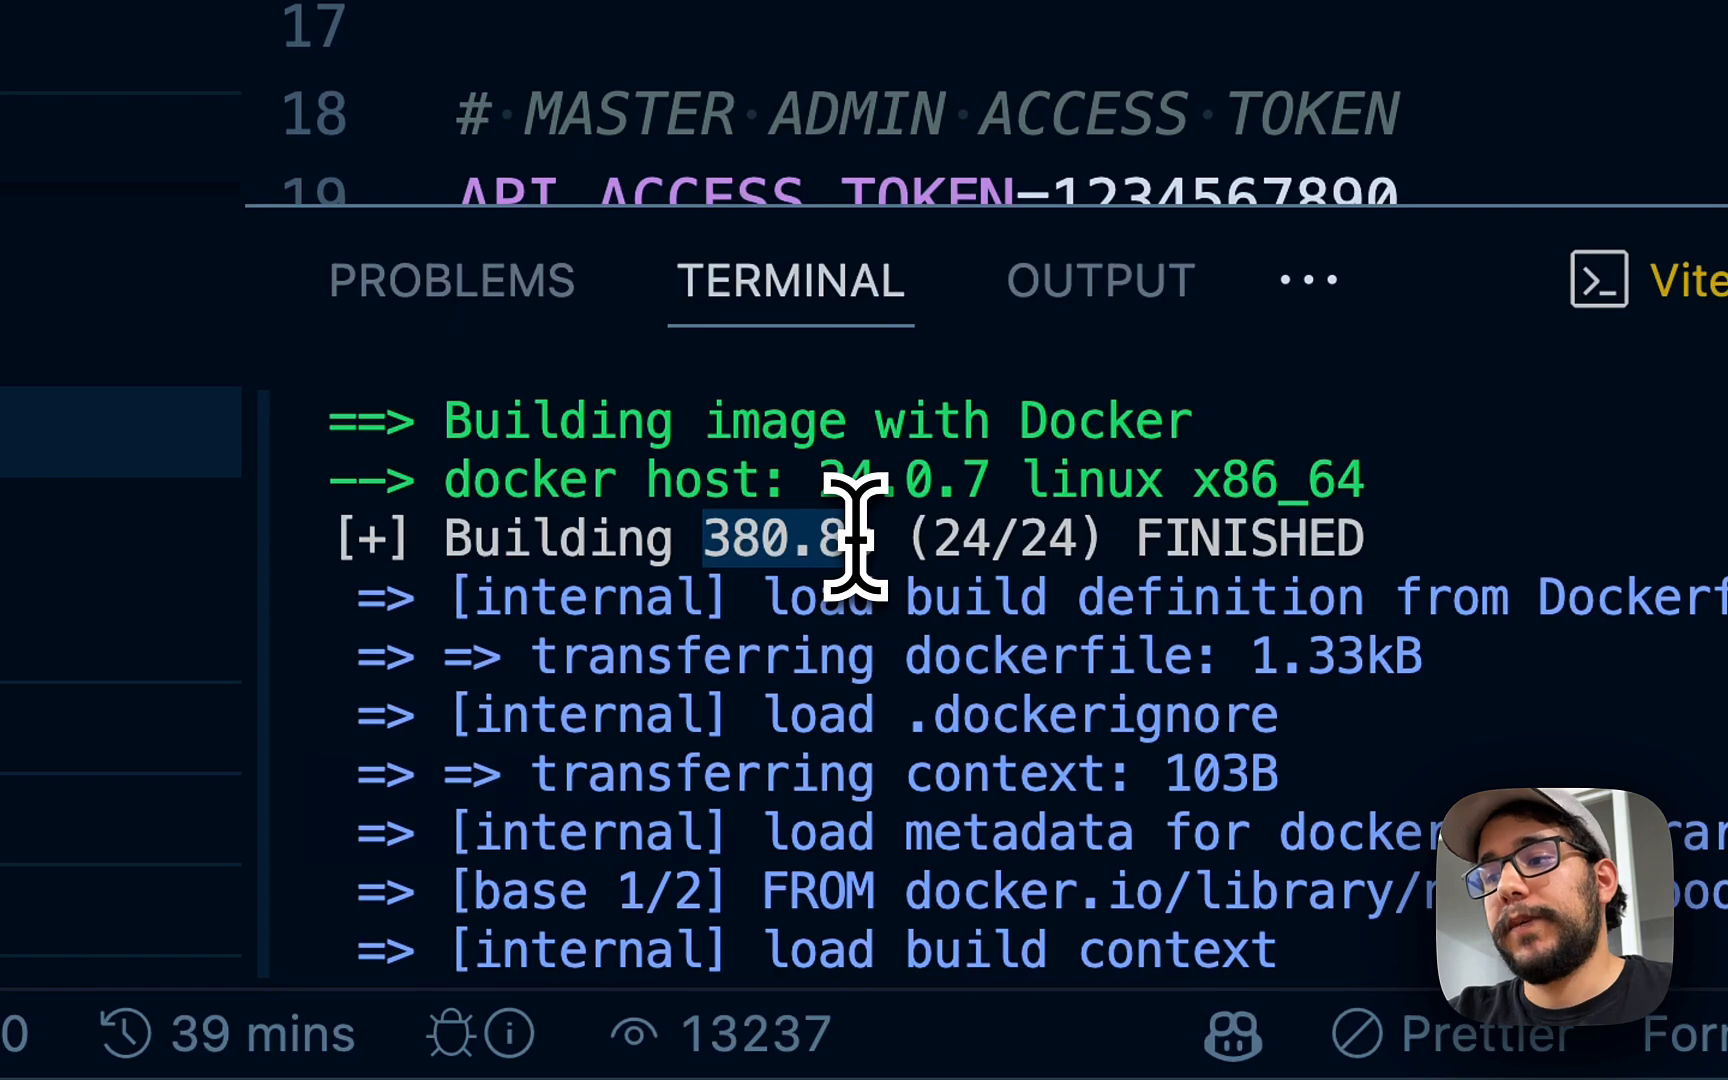
- Open flysupa.fly.dev in a new Chrome tab to show the SaasRock Core demo page
key("super+Tab")
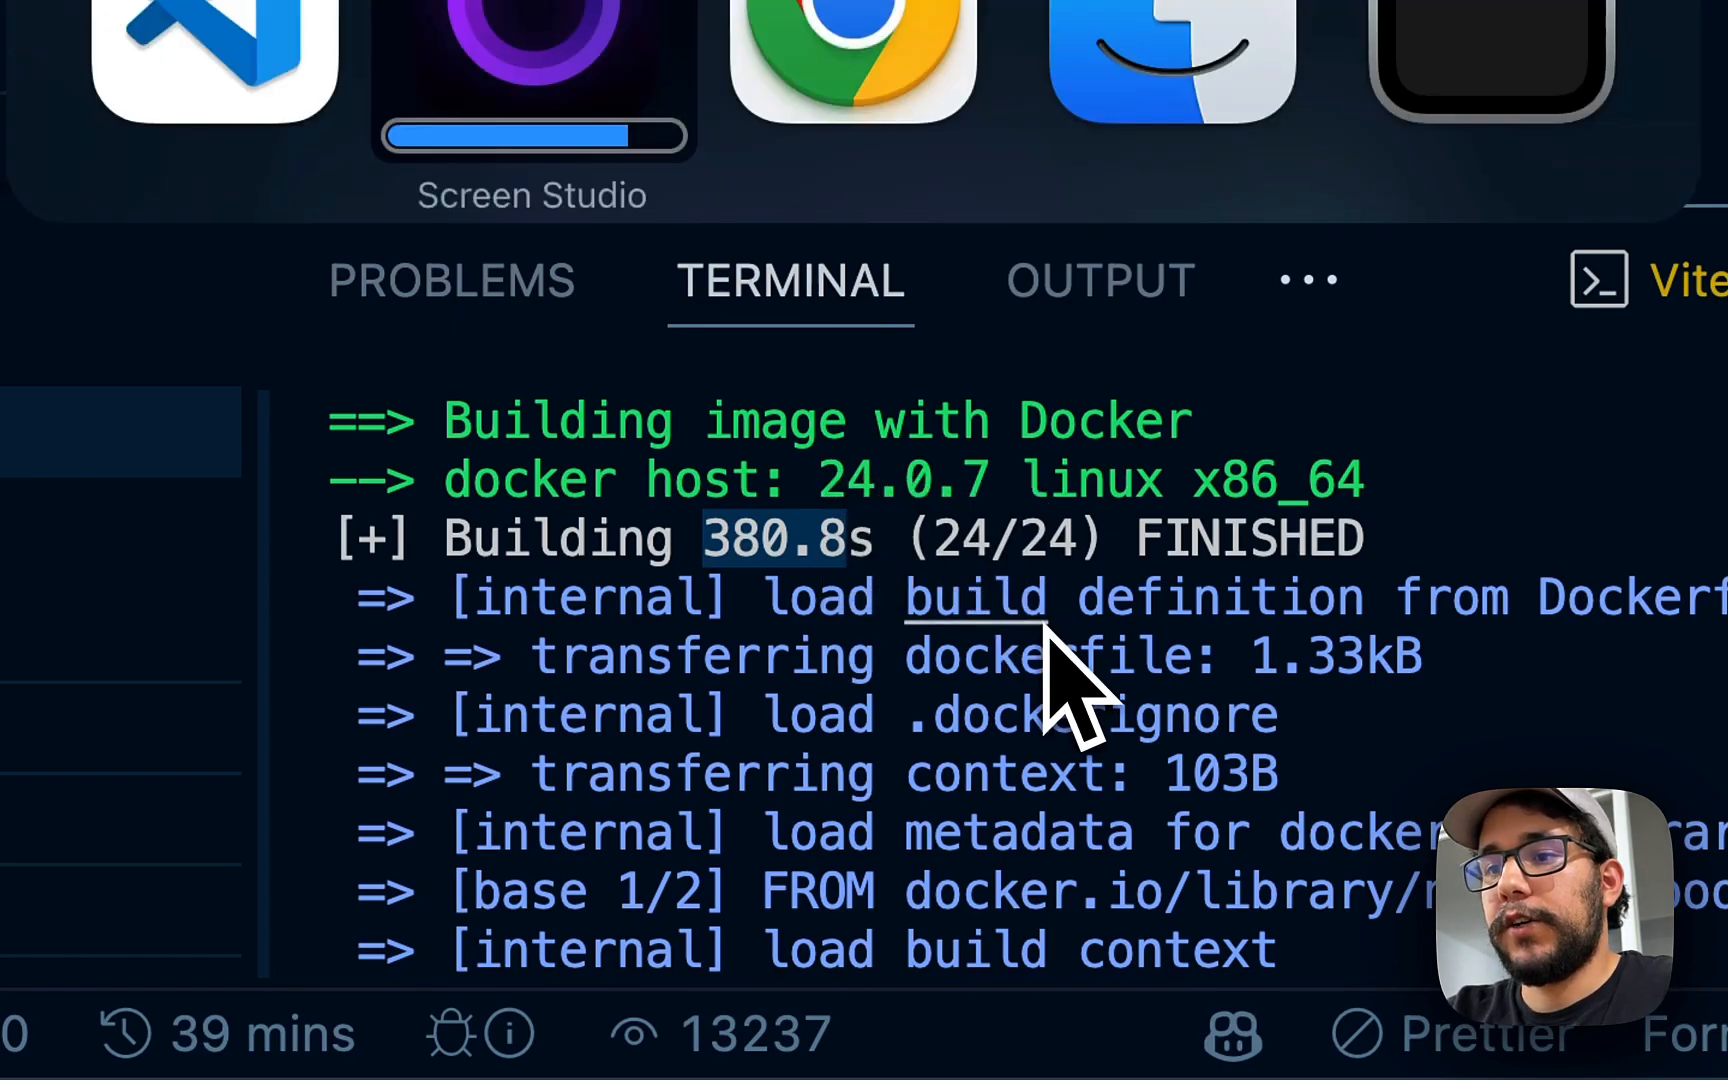
key("super+Tab")
key("super+Tab")
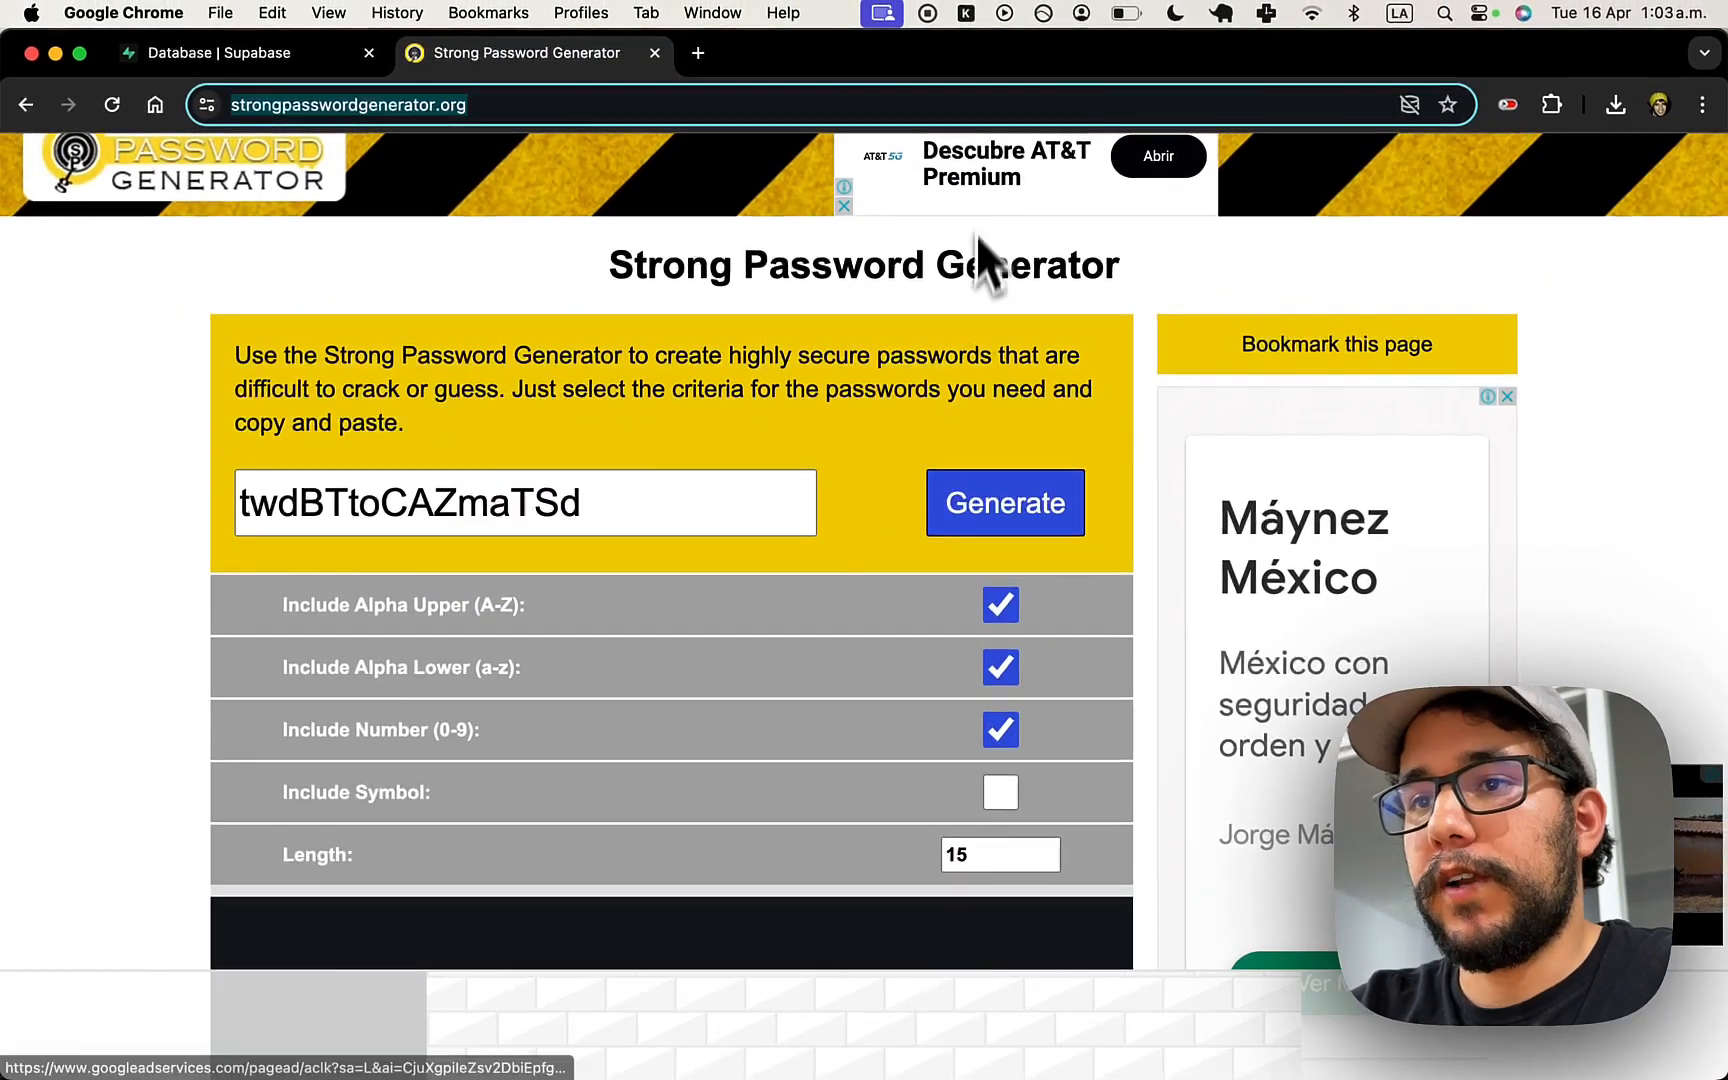
key("super+t")
type("fly")
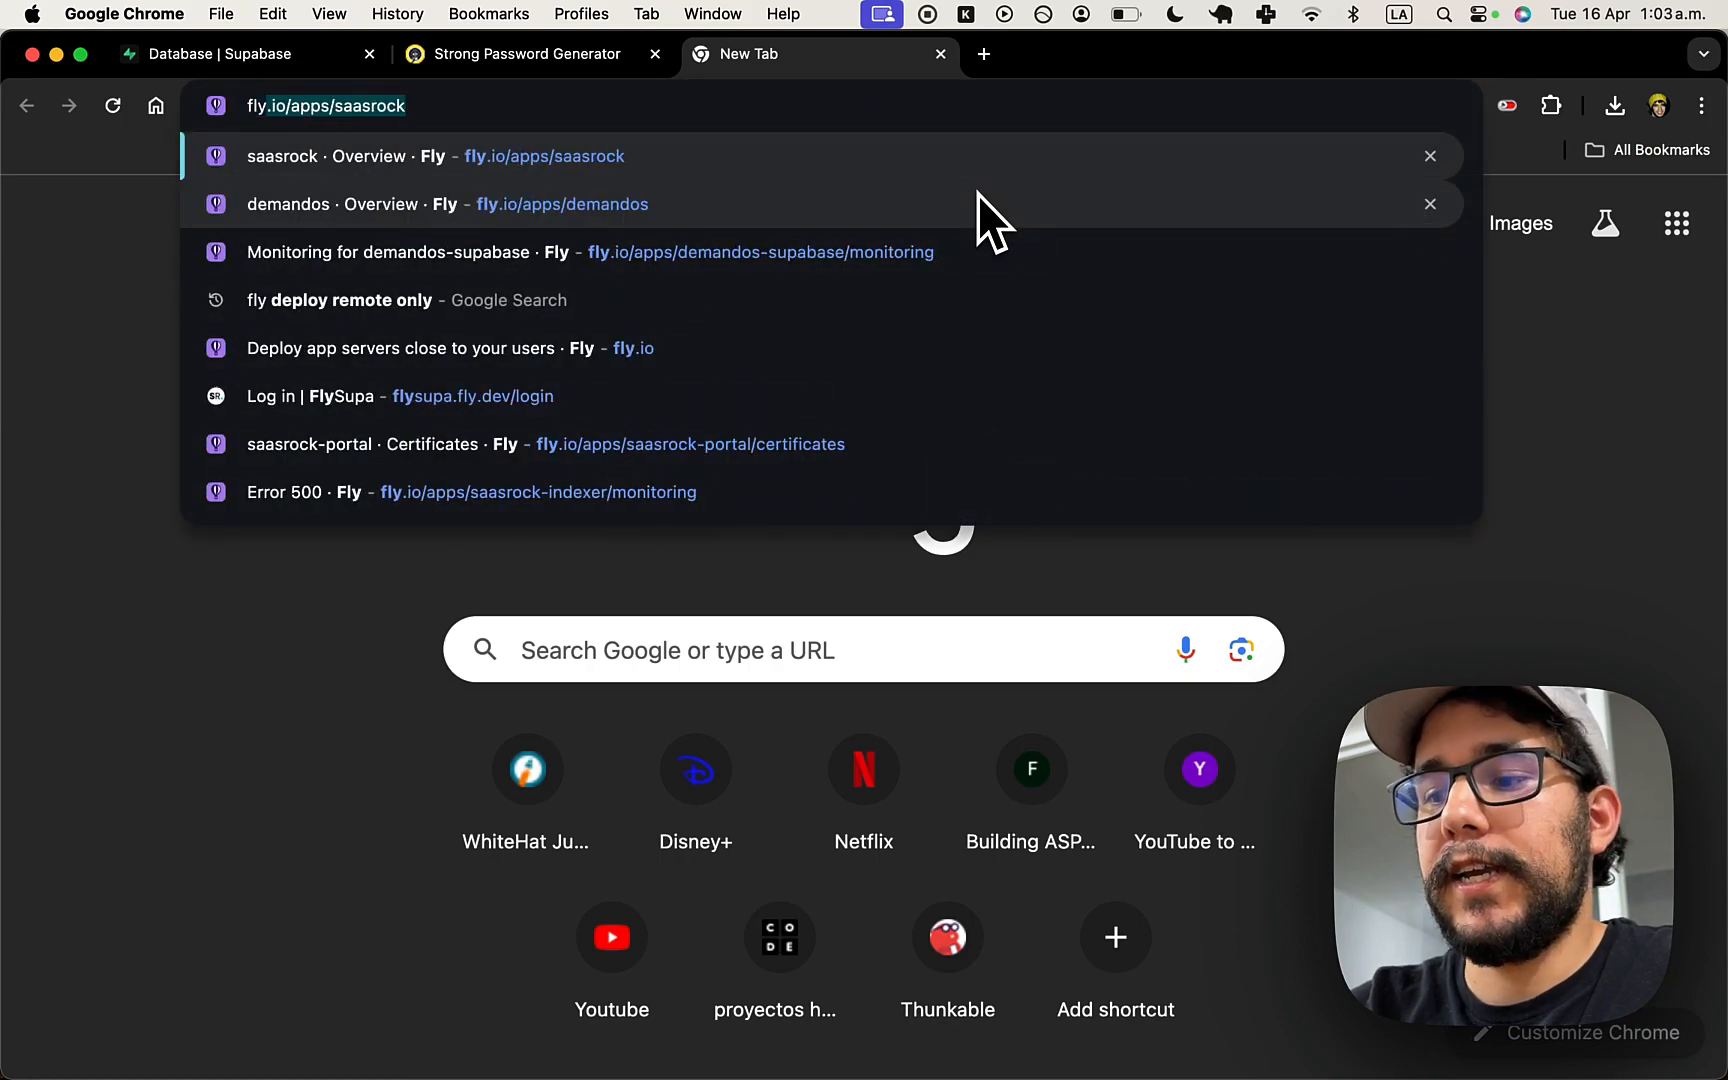
type("supa")
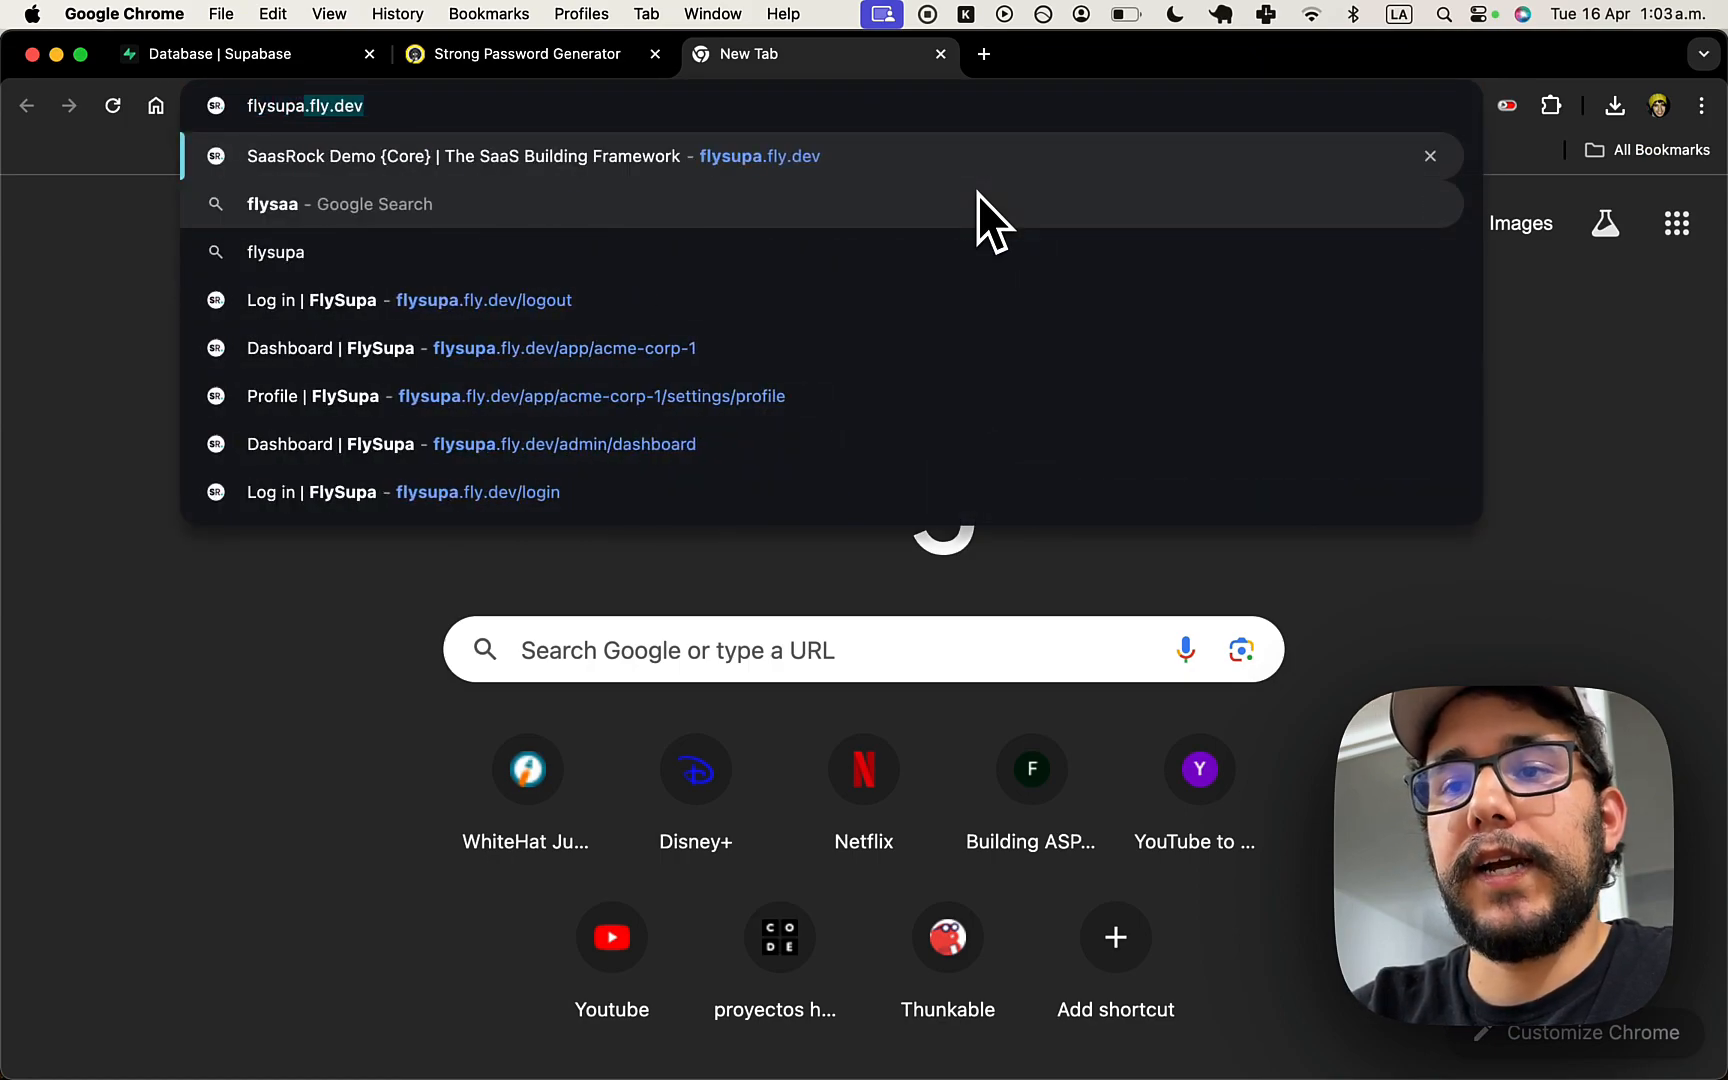
key("Return")
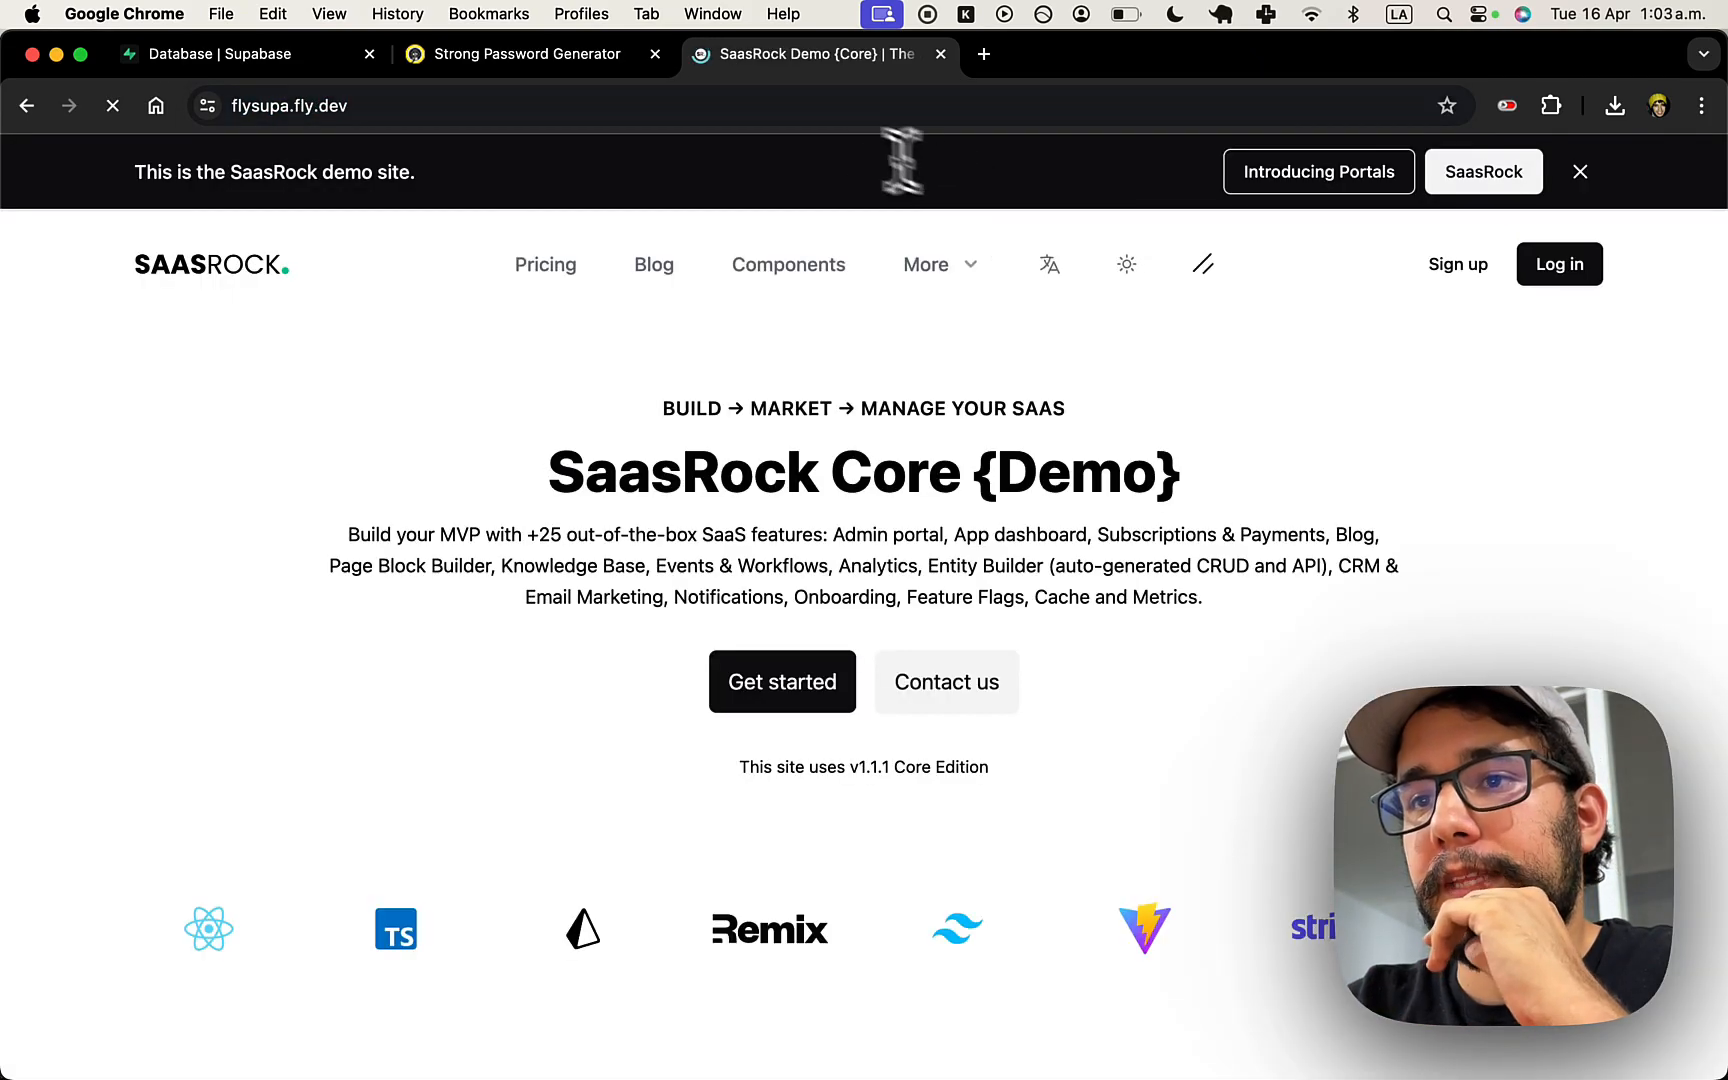
left_click(762, 117)
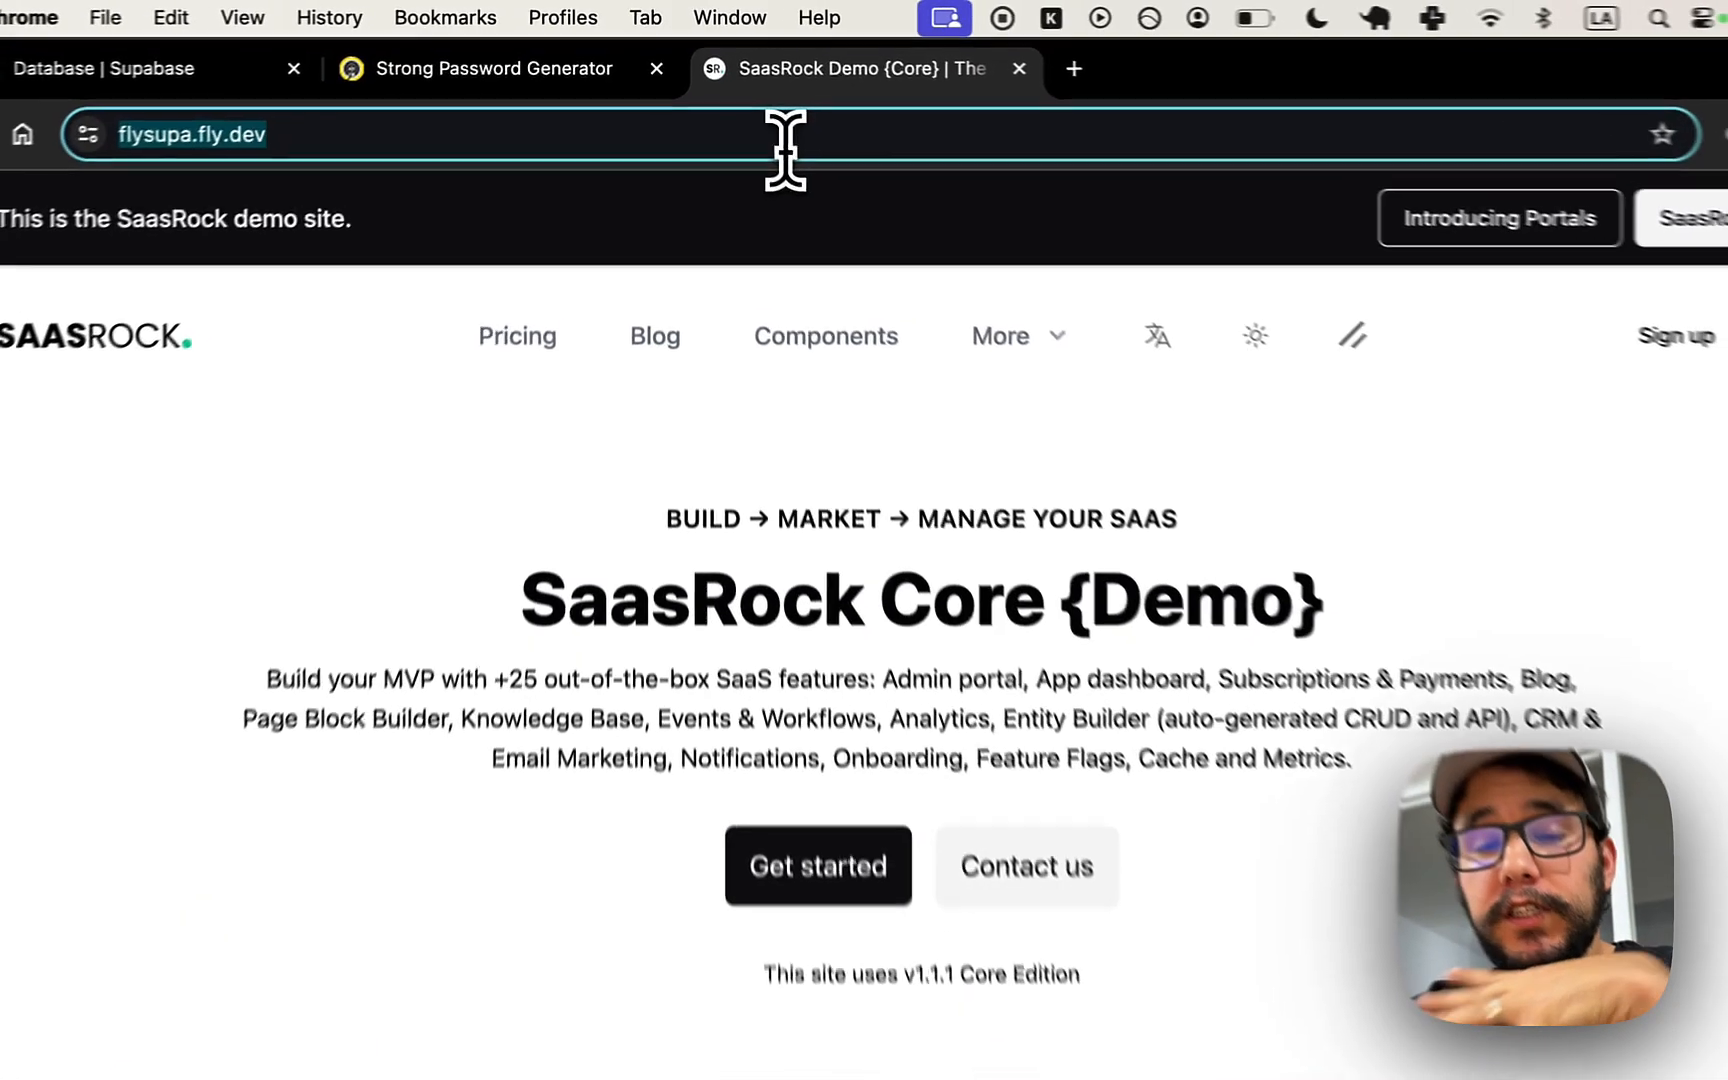
- In another new tab, enter fly.io/apps/flysupa/monitoring and highlight the Live Logs suggestion
key("super+t")
type("fly.io/apps/saasrock")
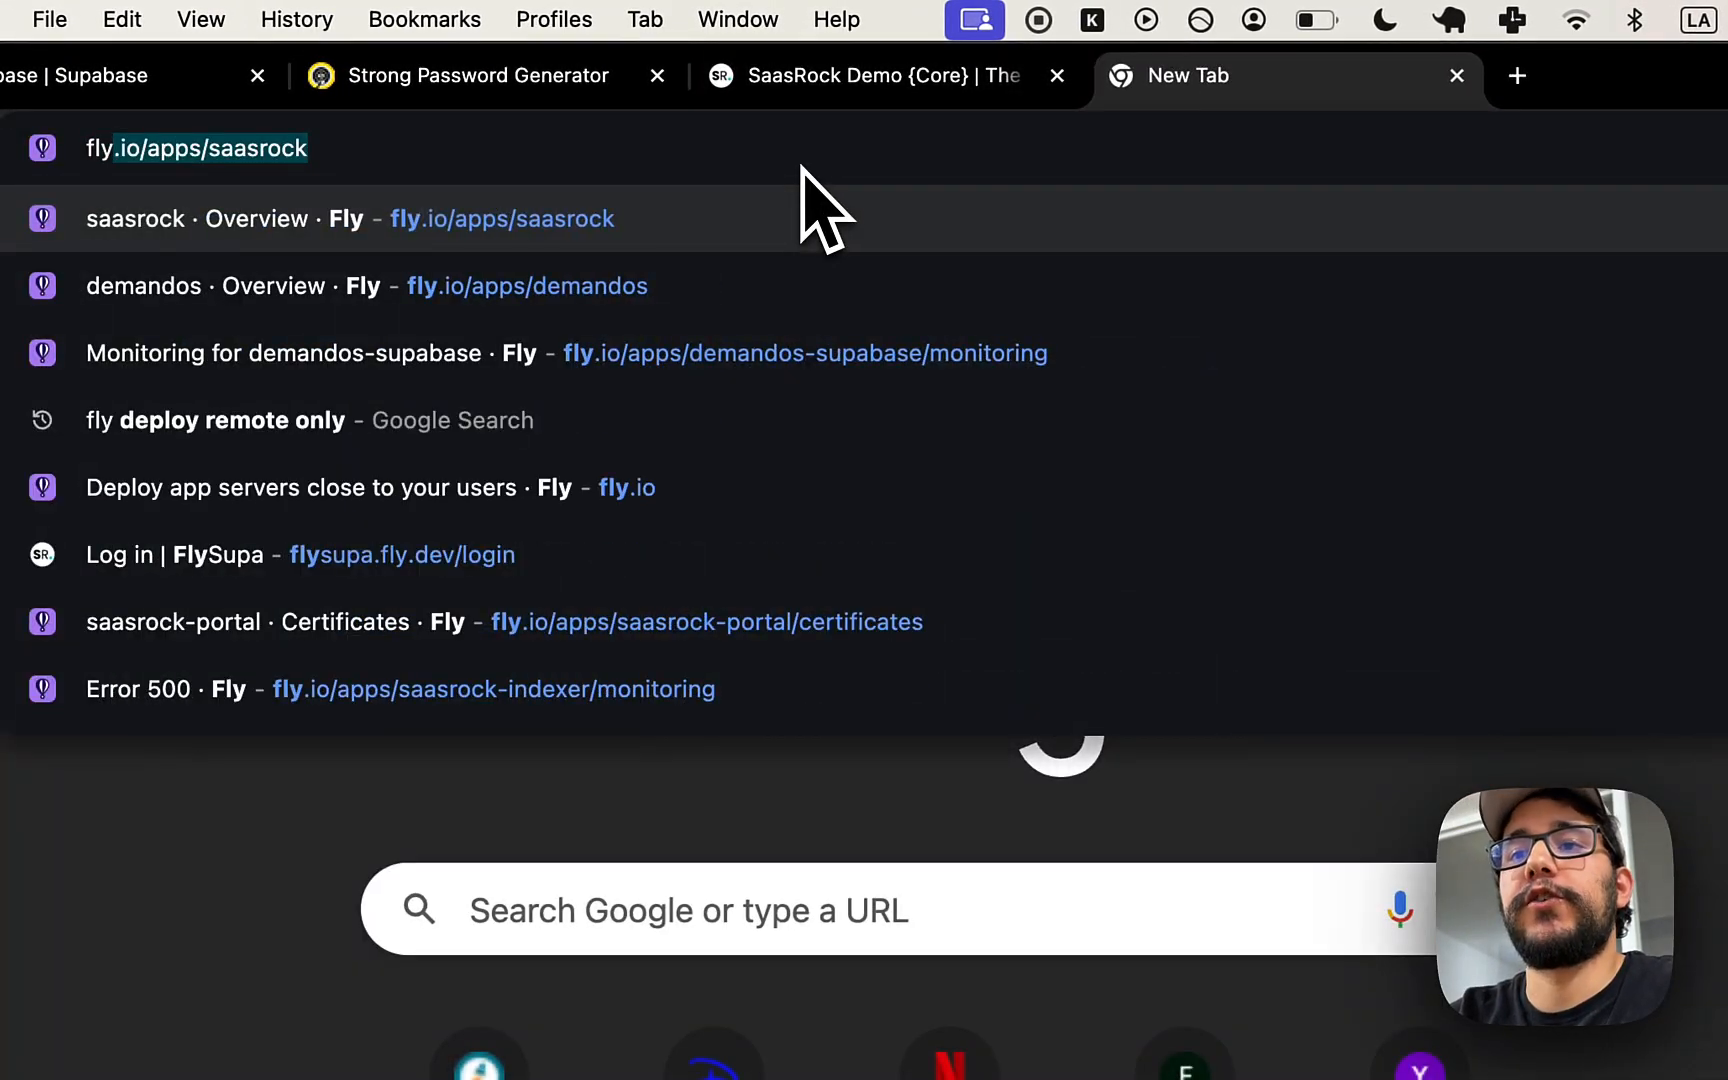
key("Right")
key("BackSpace")
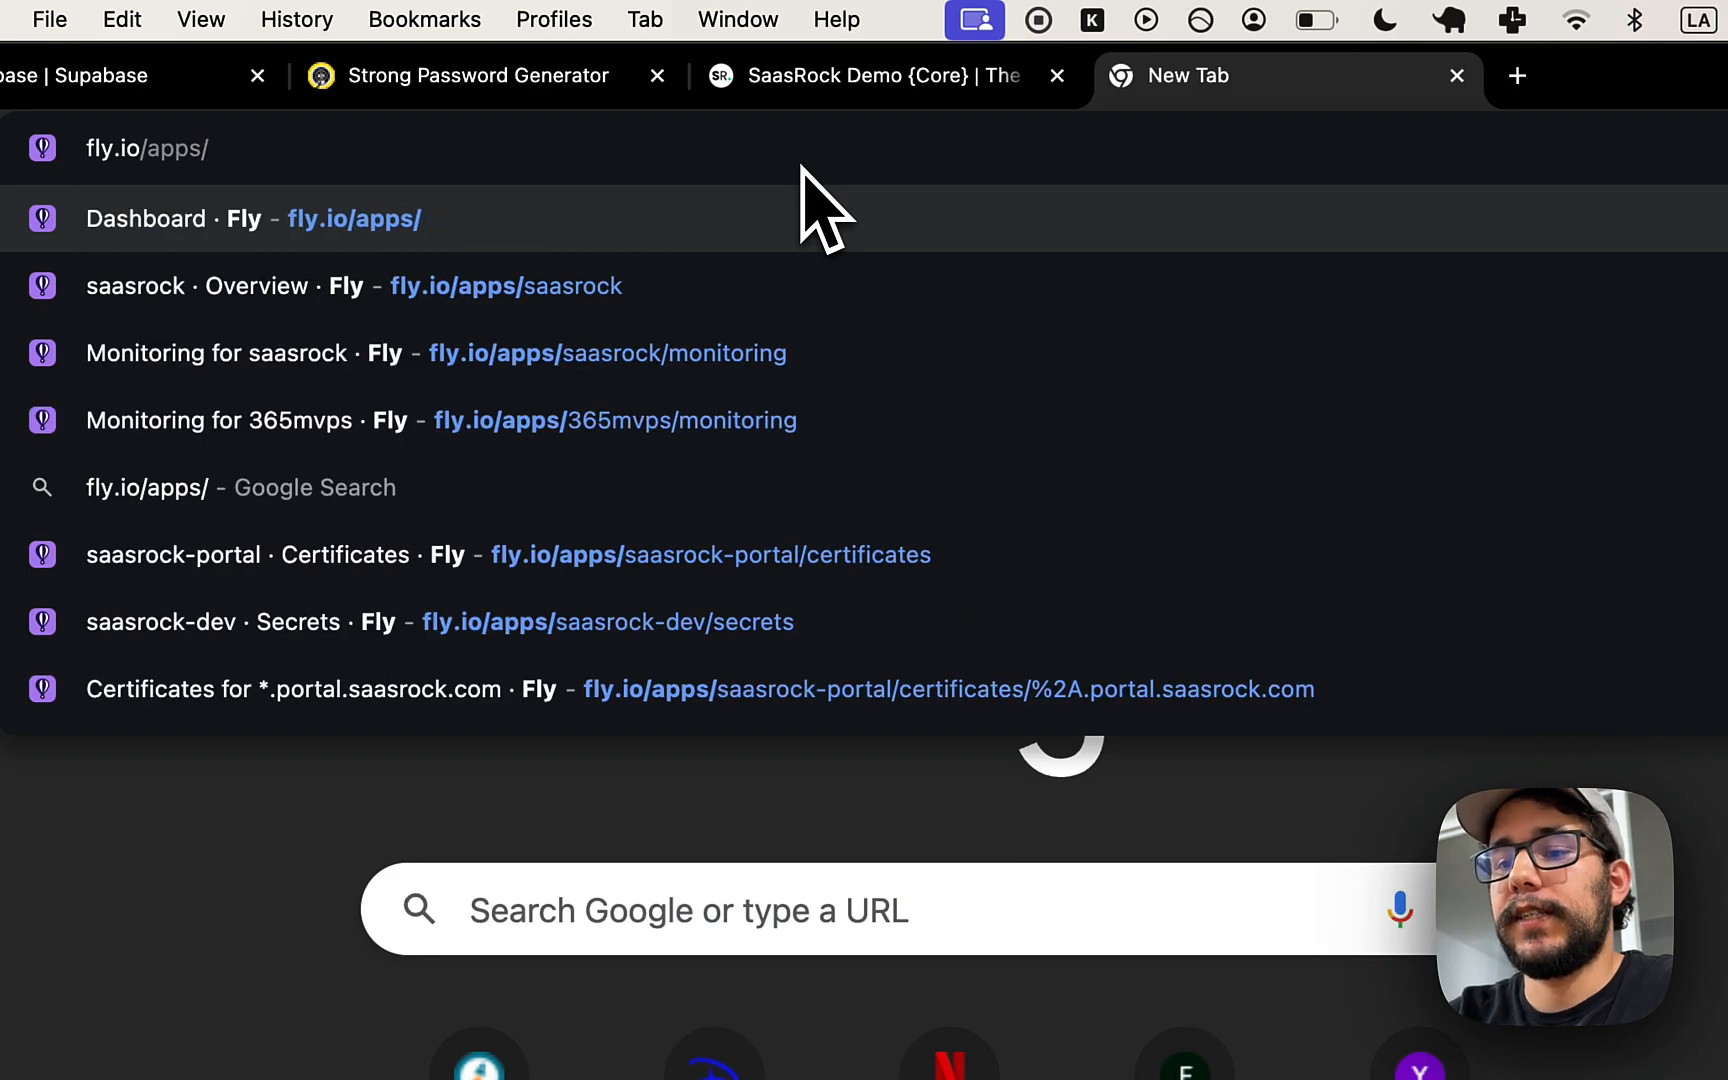
type("flysupa/")
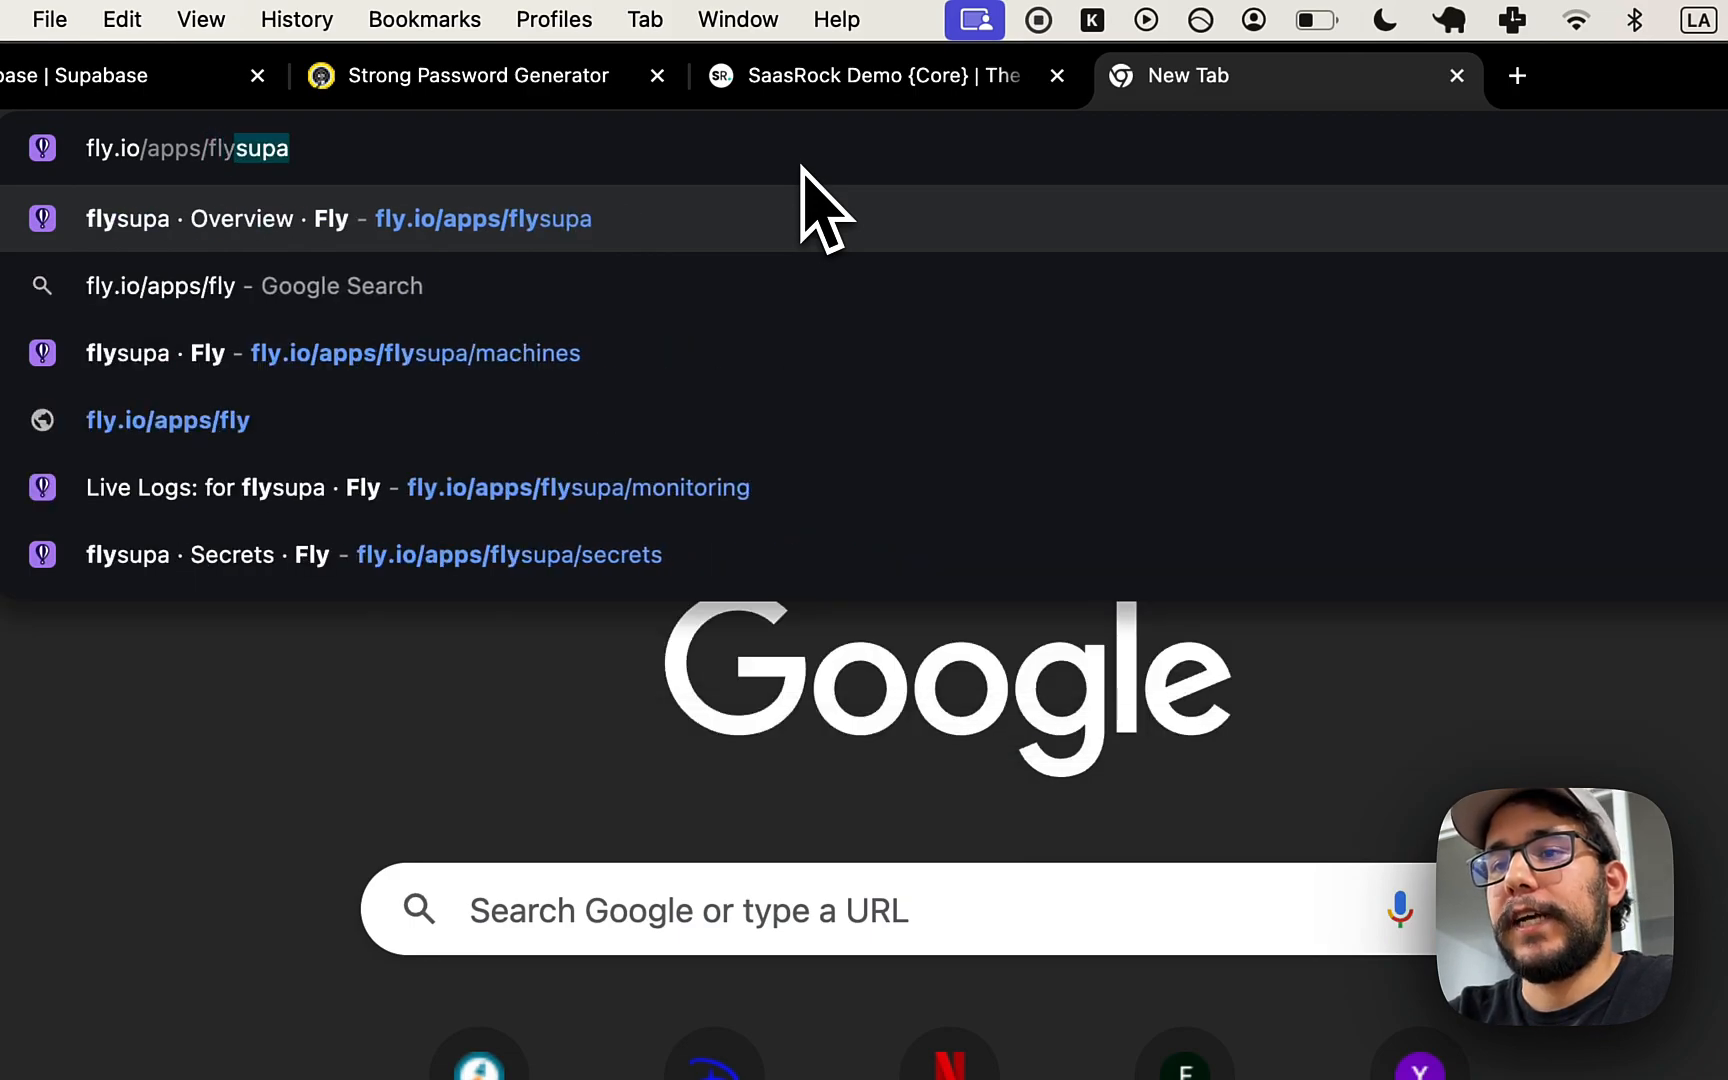
type("monti")
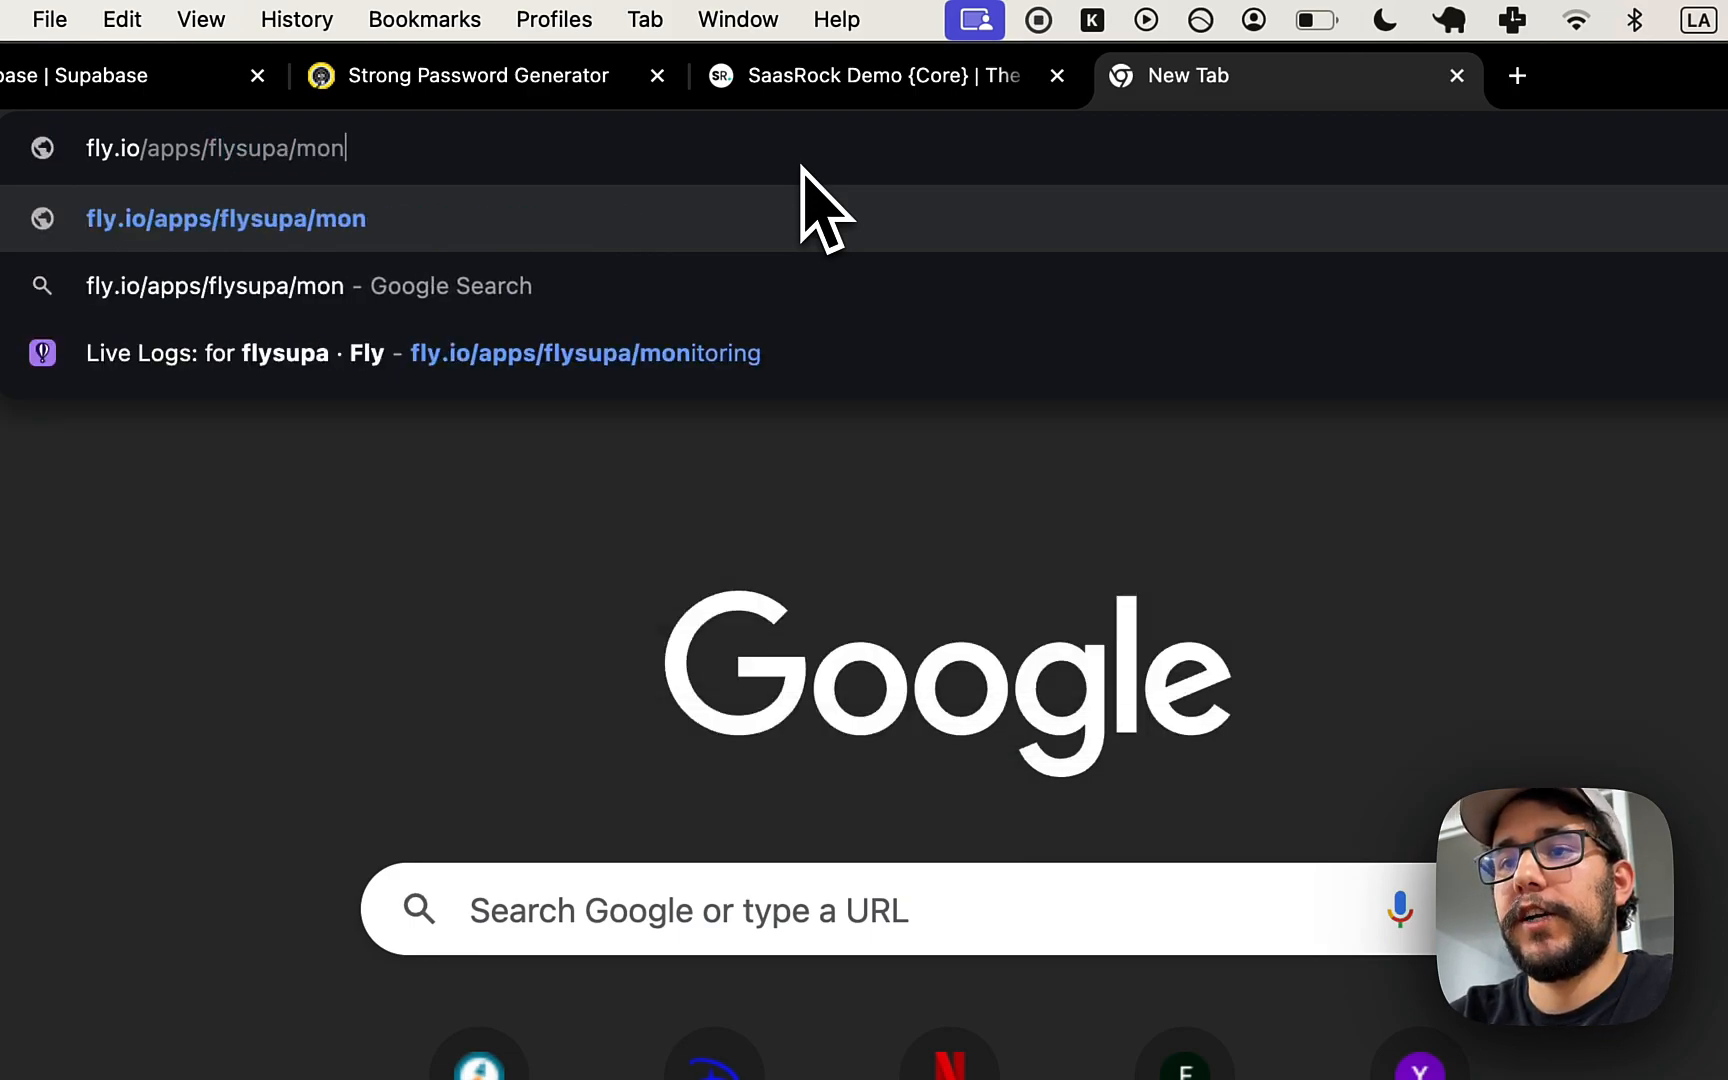
key("BackSpace")
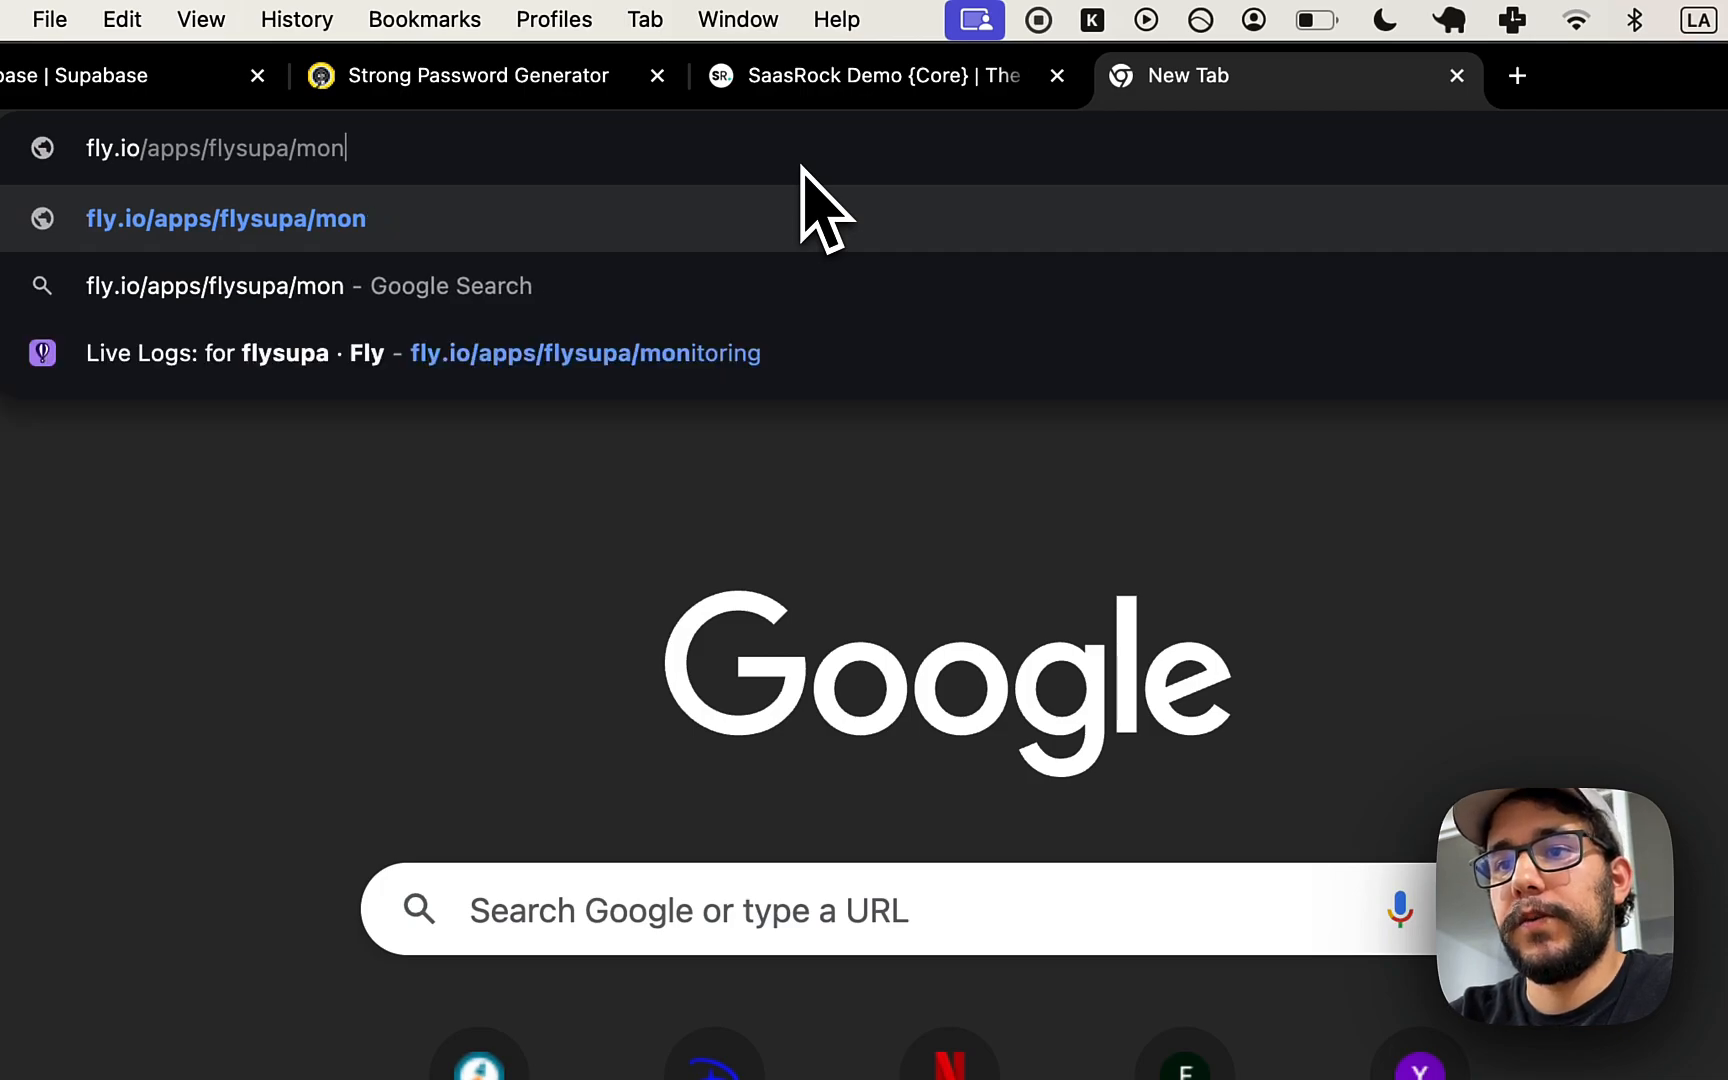
type("i")
key("Down")
- Open the flysupa Live Logs page on Fly.io, then return to Visual Studio Code
key("Return")
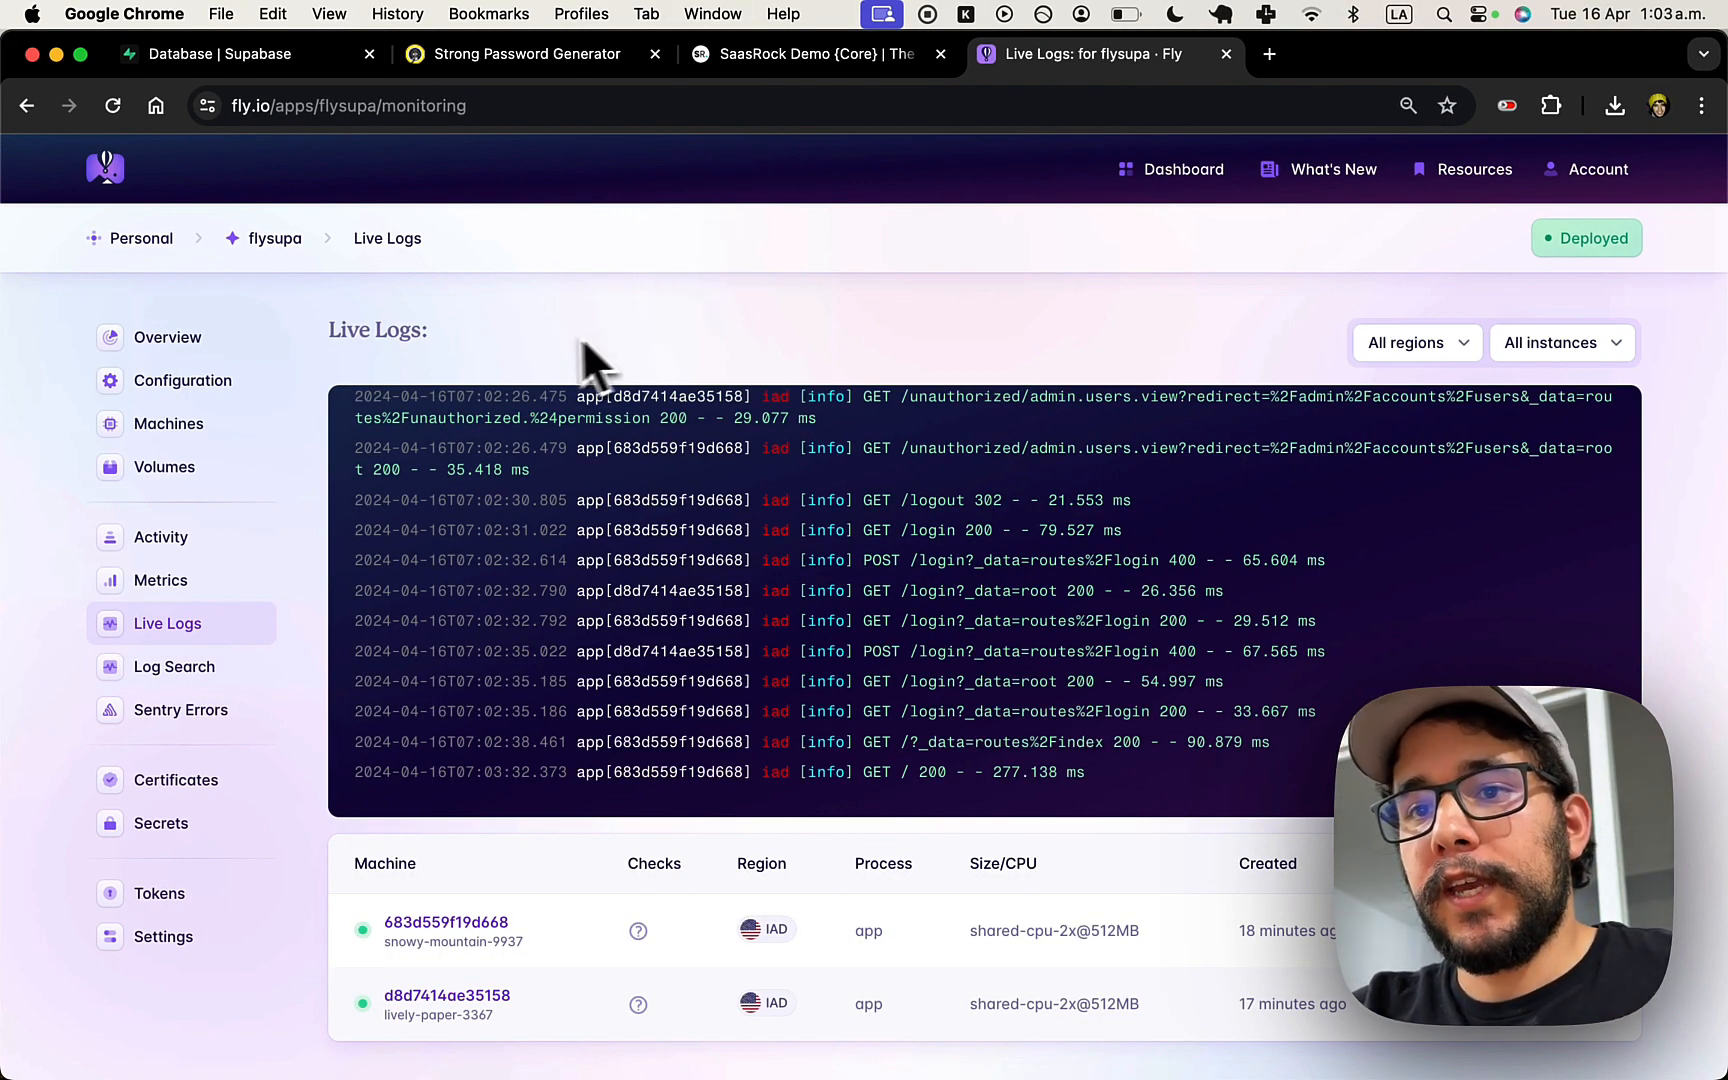
key("super+Tab")
key("super+Tab")
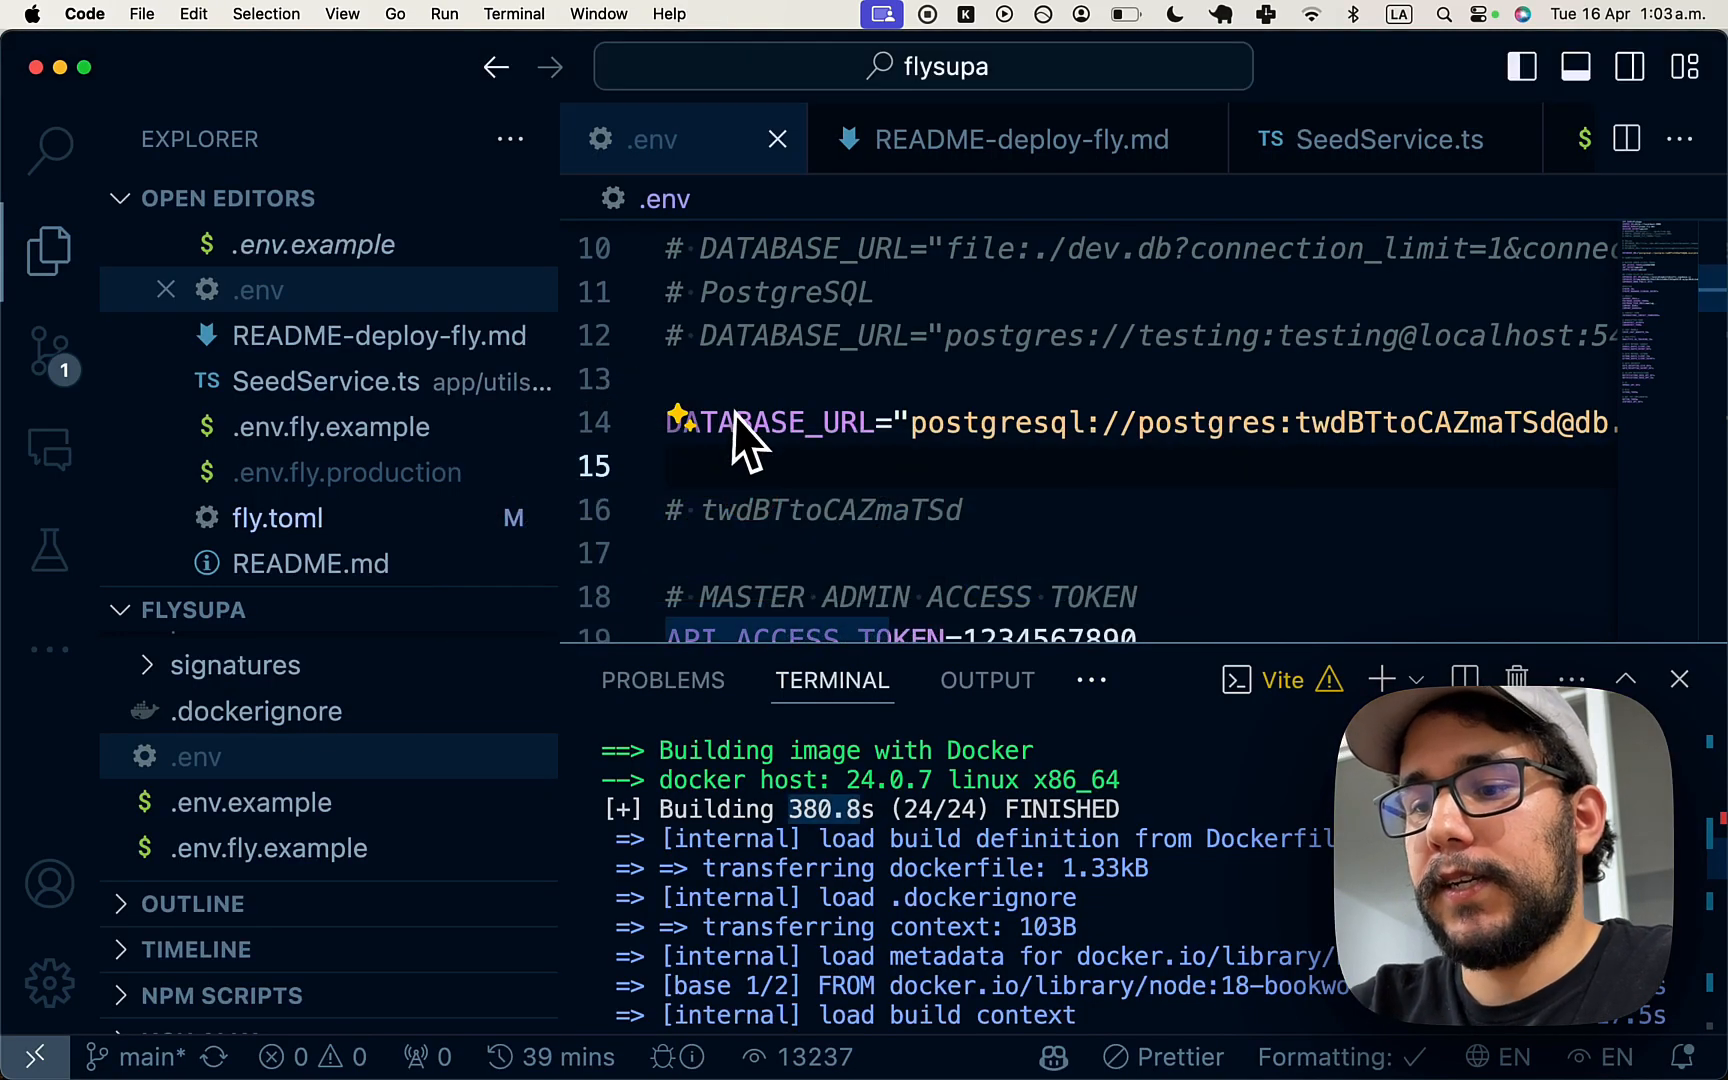
- Open README-deploy-fly.md through the quick file finder by searching 'read'
key("super+p")
type("read")
key("Down")
key("Return")
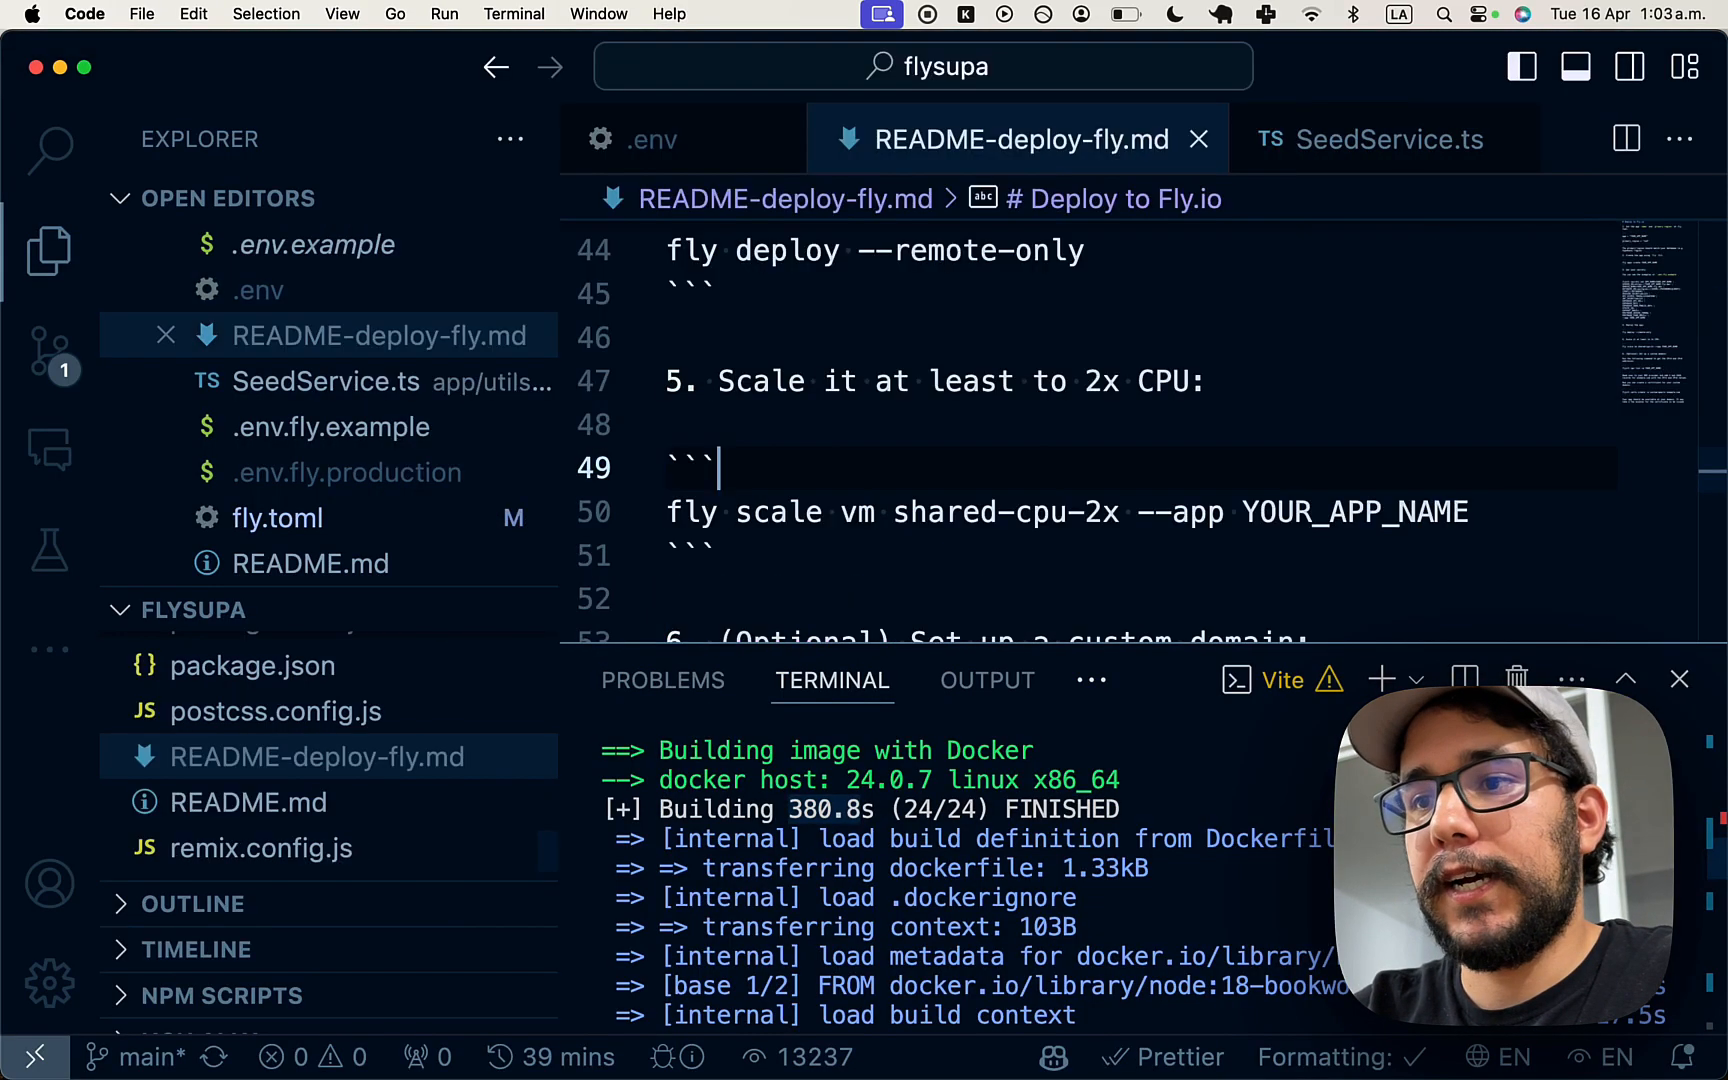
- Select the 'fly scale vm shared-cpu-2x' command at step 5 of the guide
scroll(829, 440, "down", 2)
left_click(752, 447)
scroll(752, 447, "up", 1)
key("super+Left")
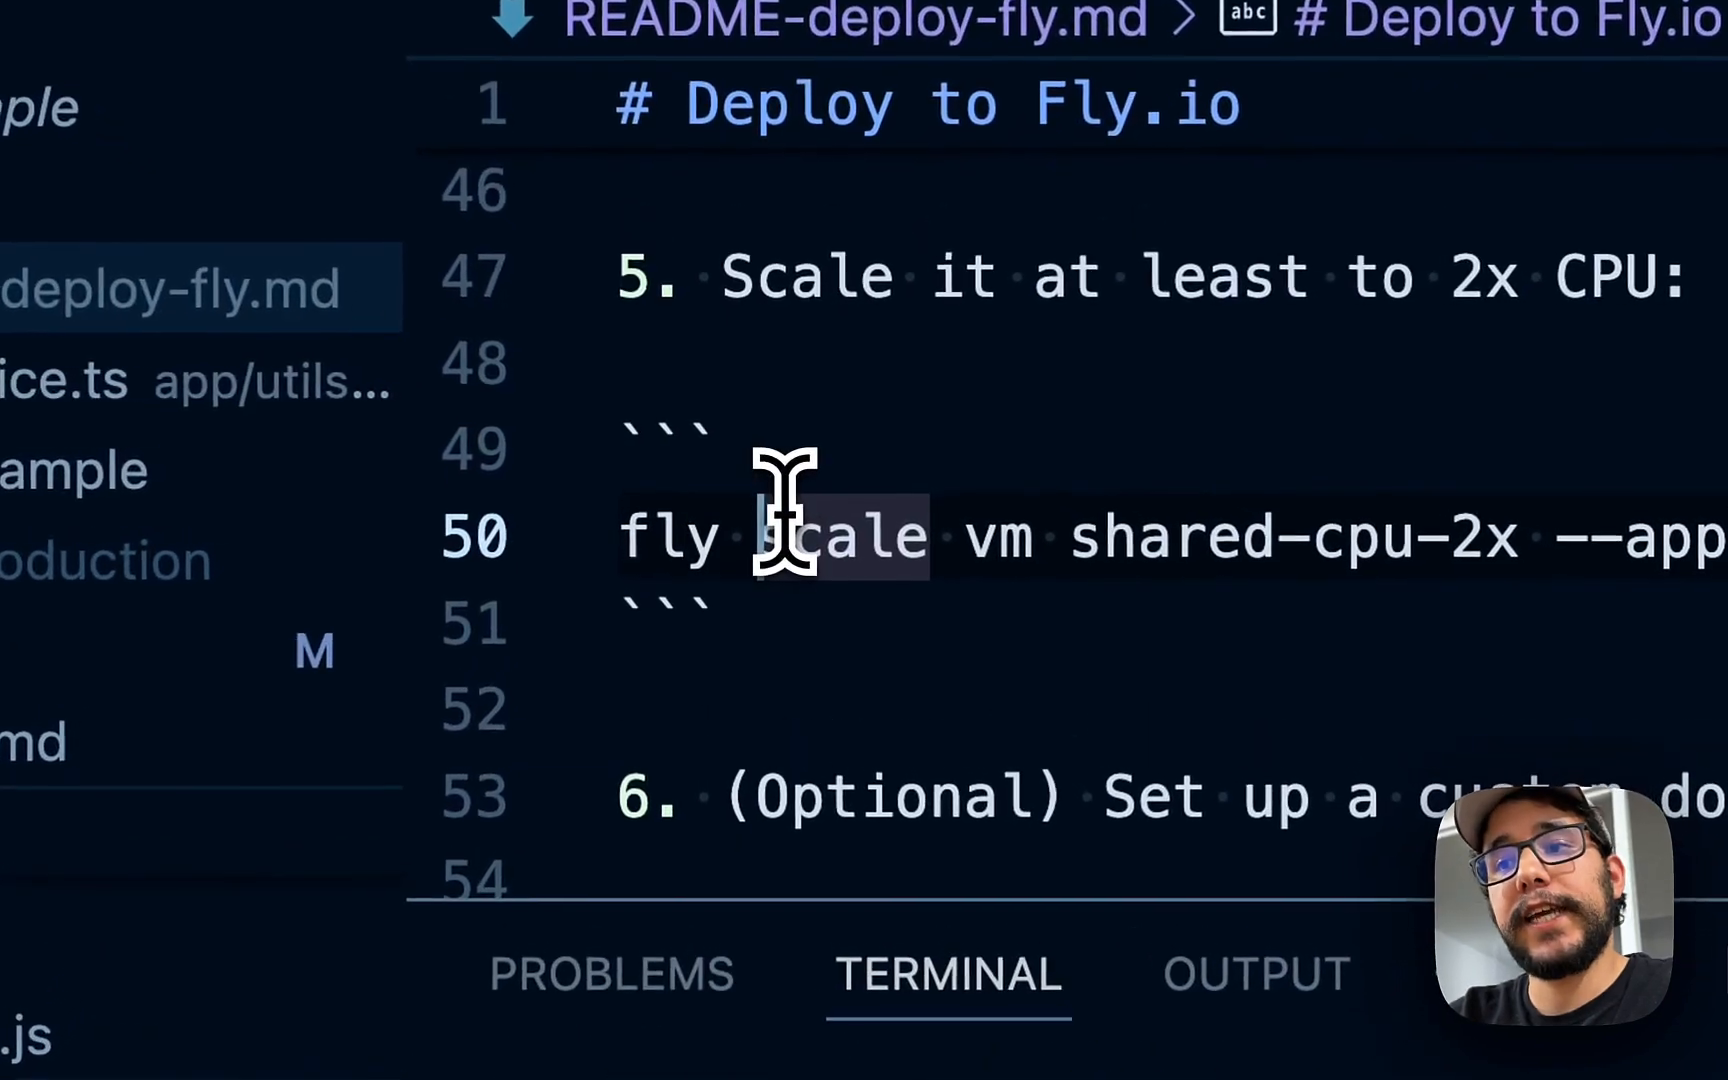
key("shift+alt+Right")
key("shift+alt+Right")
key("shift+alt+Right")
key("shift+alt+Right")
key("shift+alt+Right")
key("shift+alt+Right")
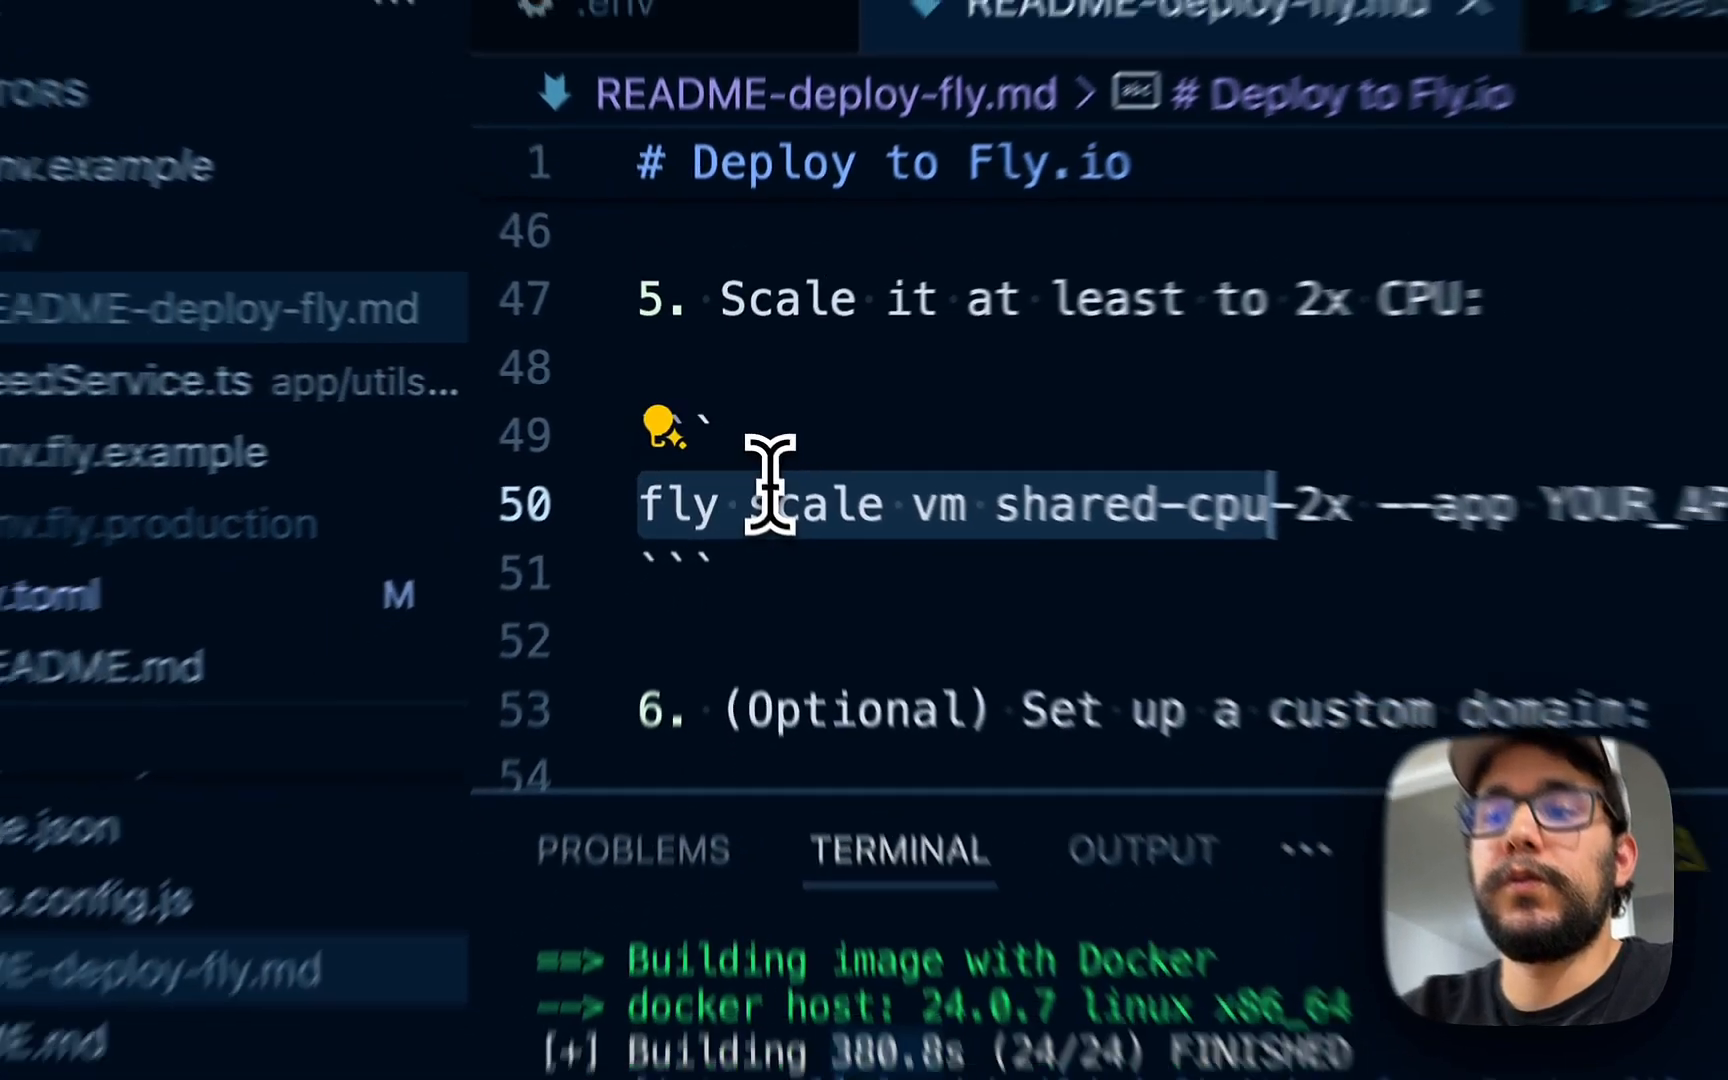
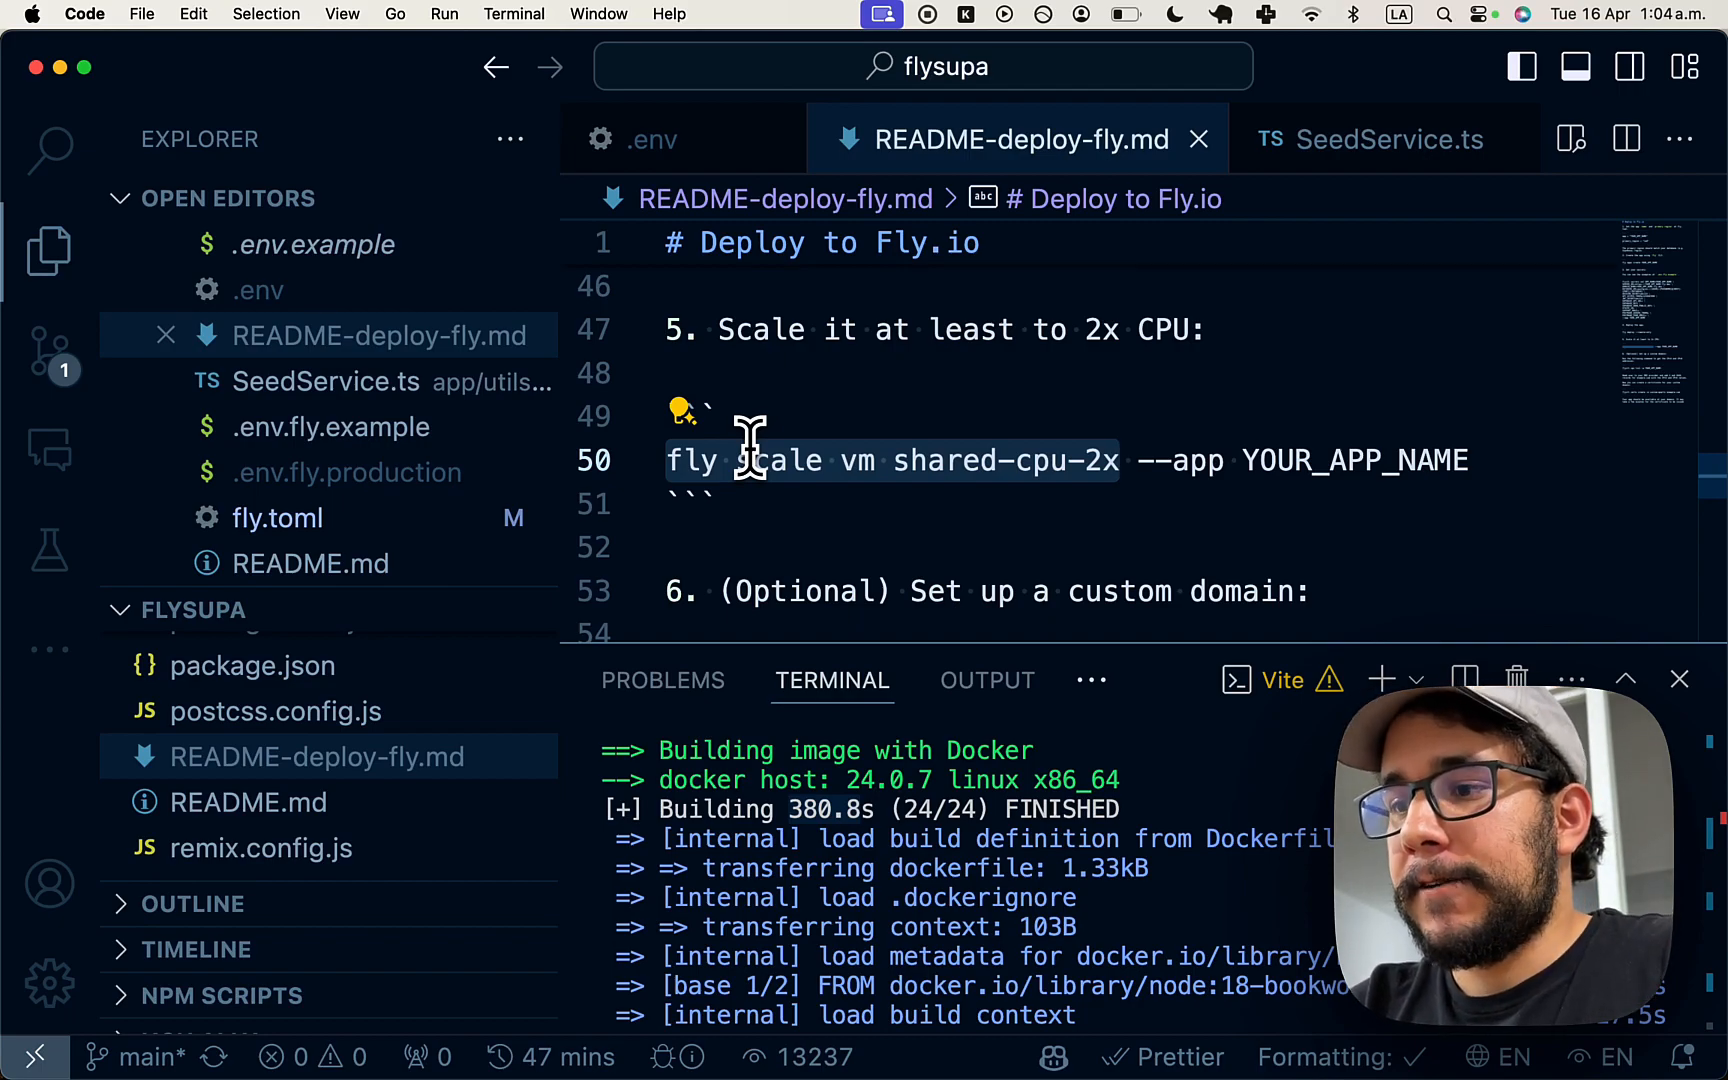
- Clear the selection in the deployment notes and switch over to Chrome
left_click(718, 466)
key("super+Tab")
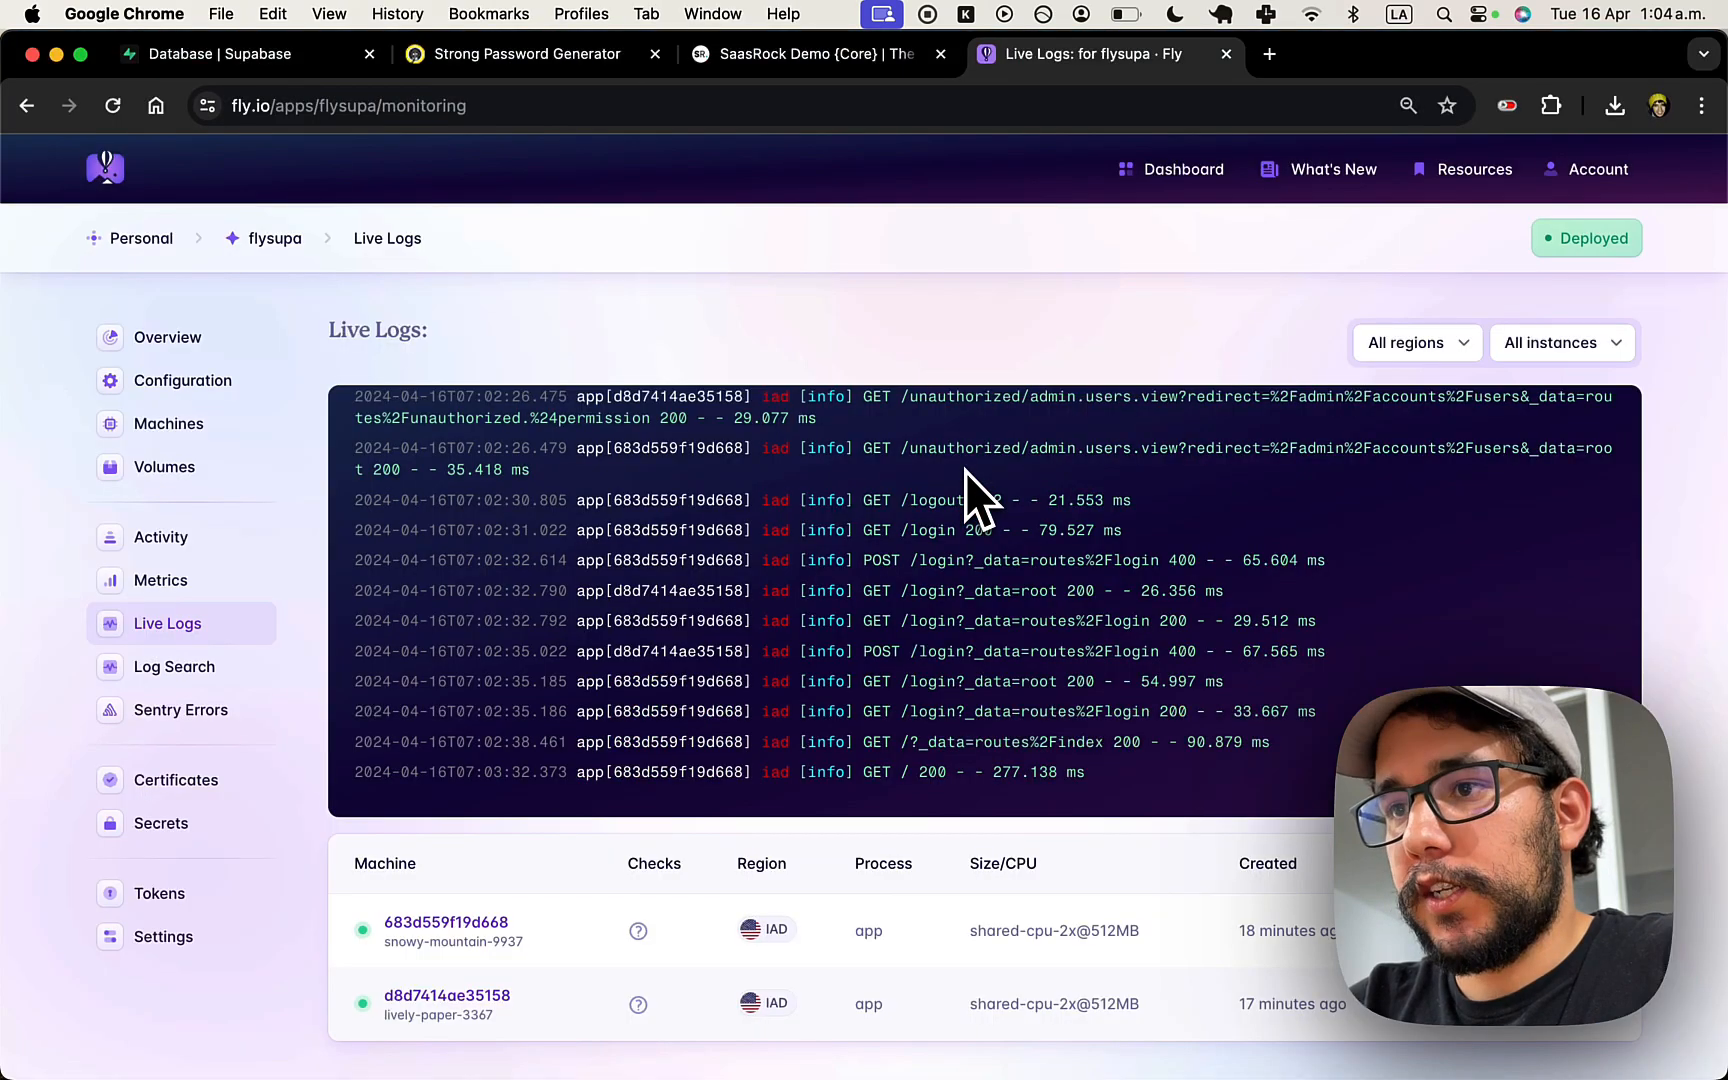
- On the SaasRock demo site, try logging in with the suggested admin account e-mail
left_click(806, 56)
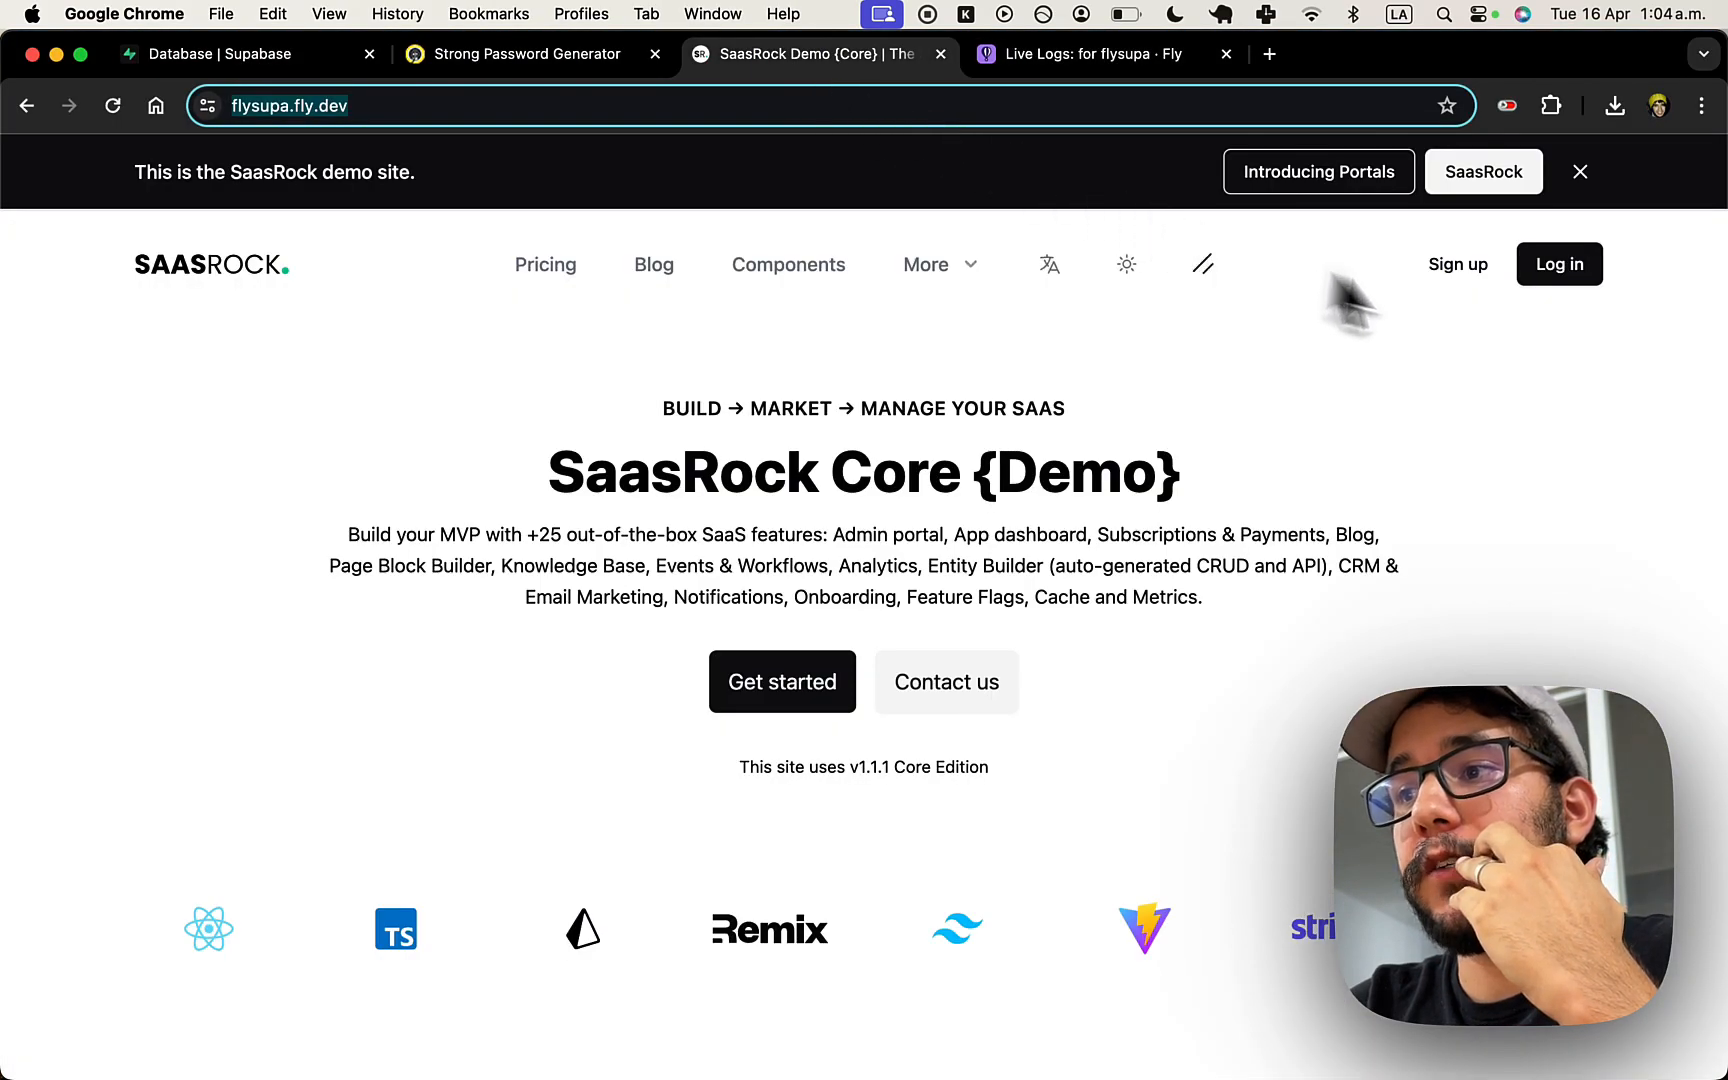
left_click(1559, 282)
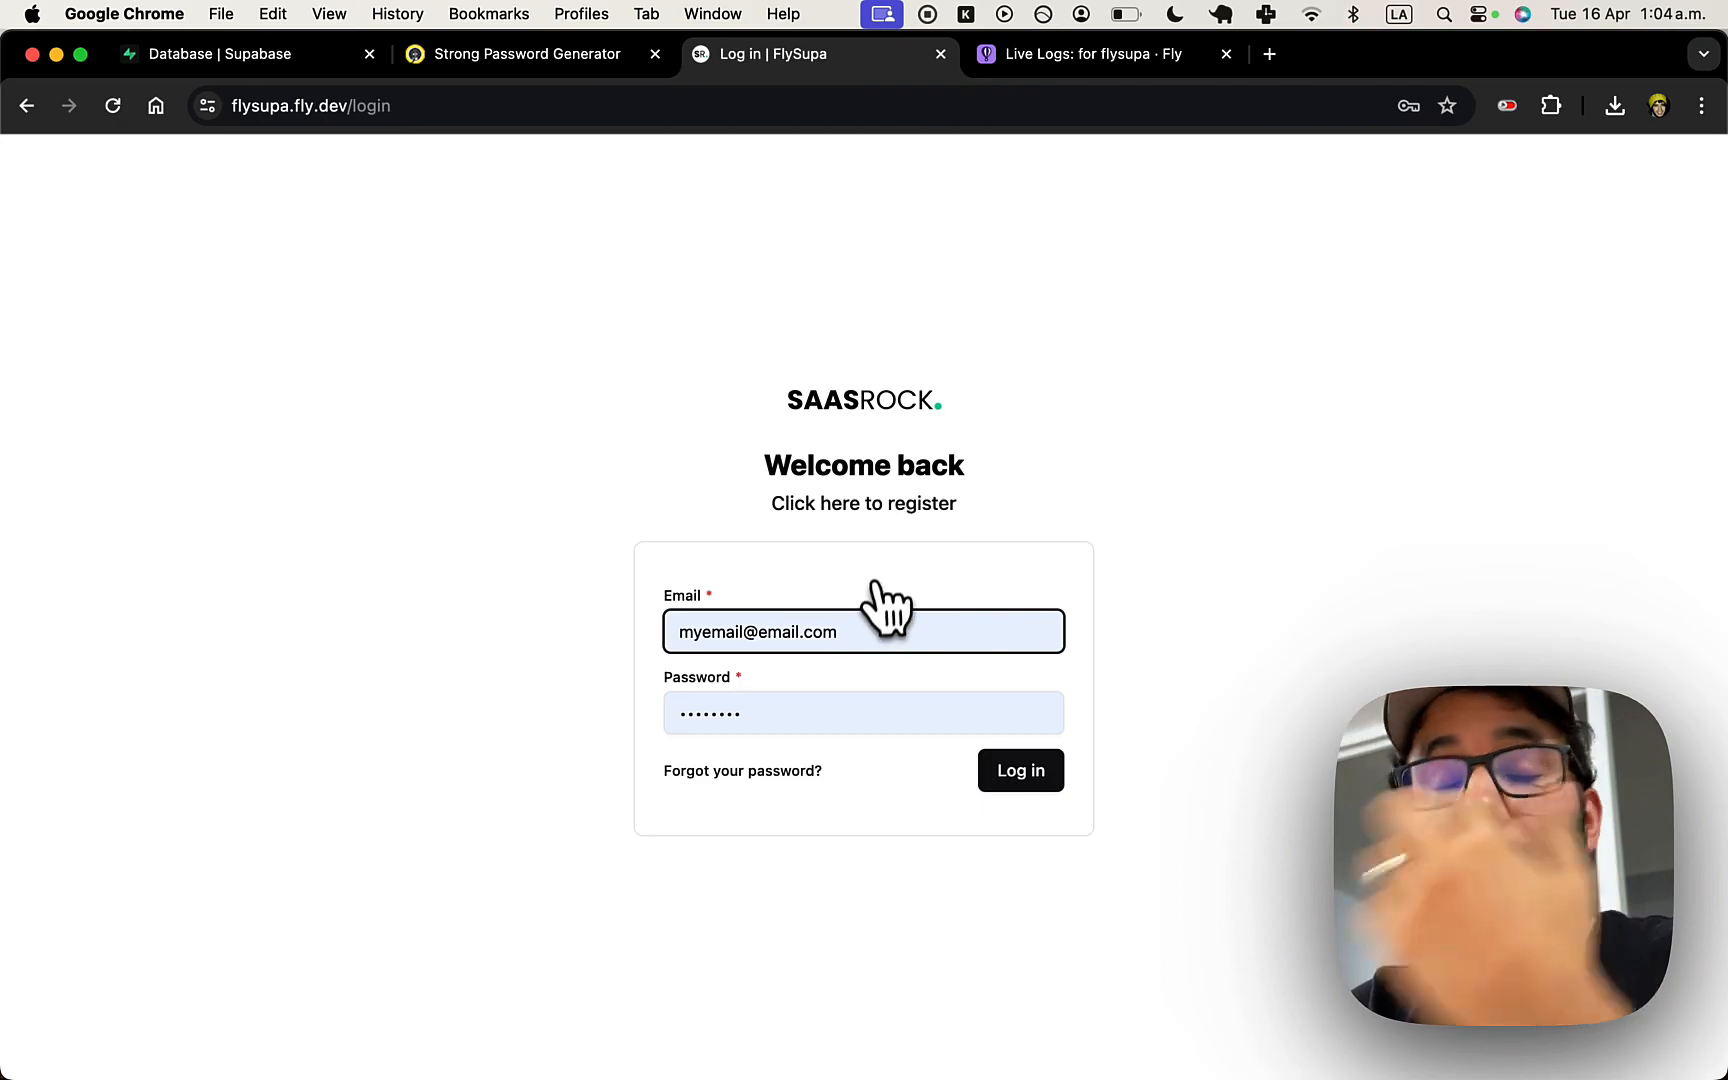
type("admin")
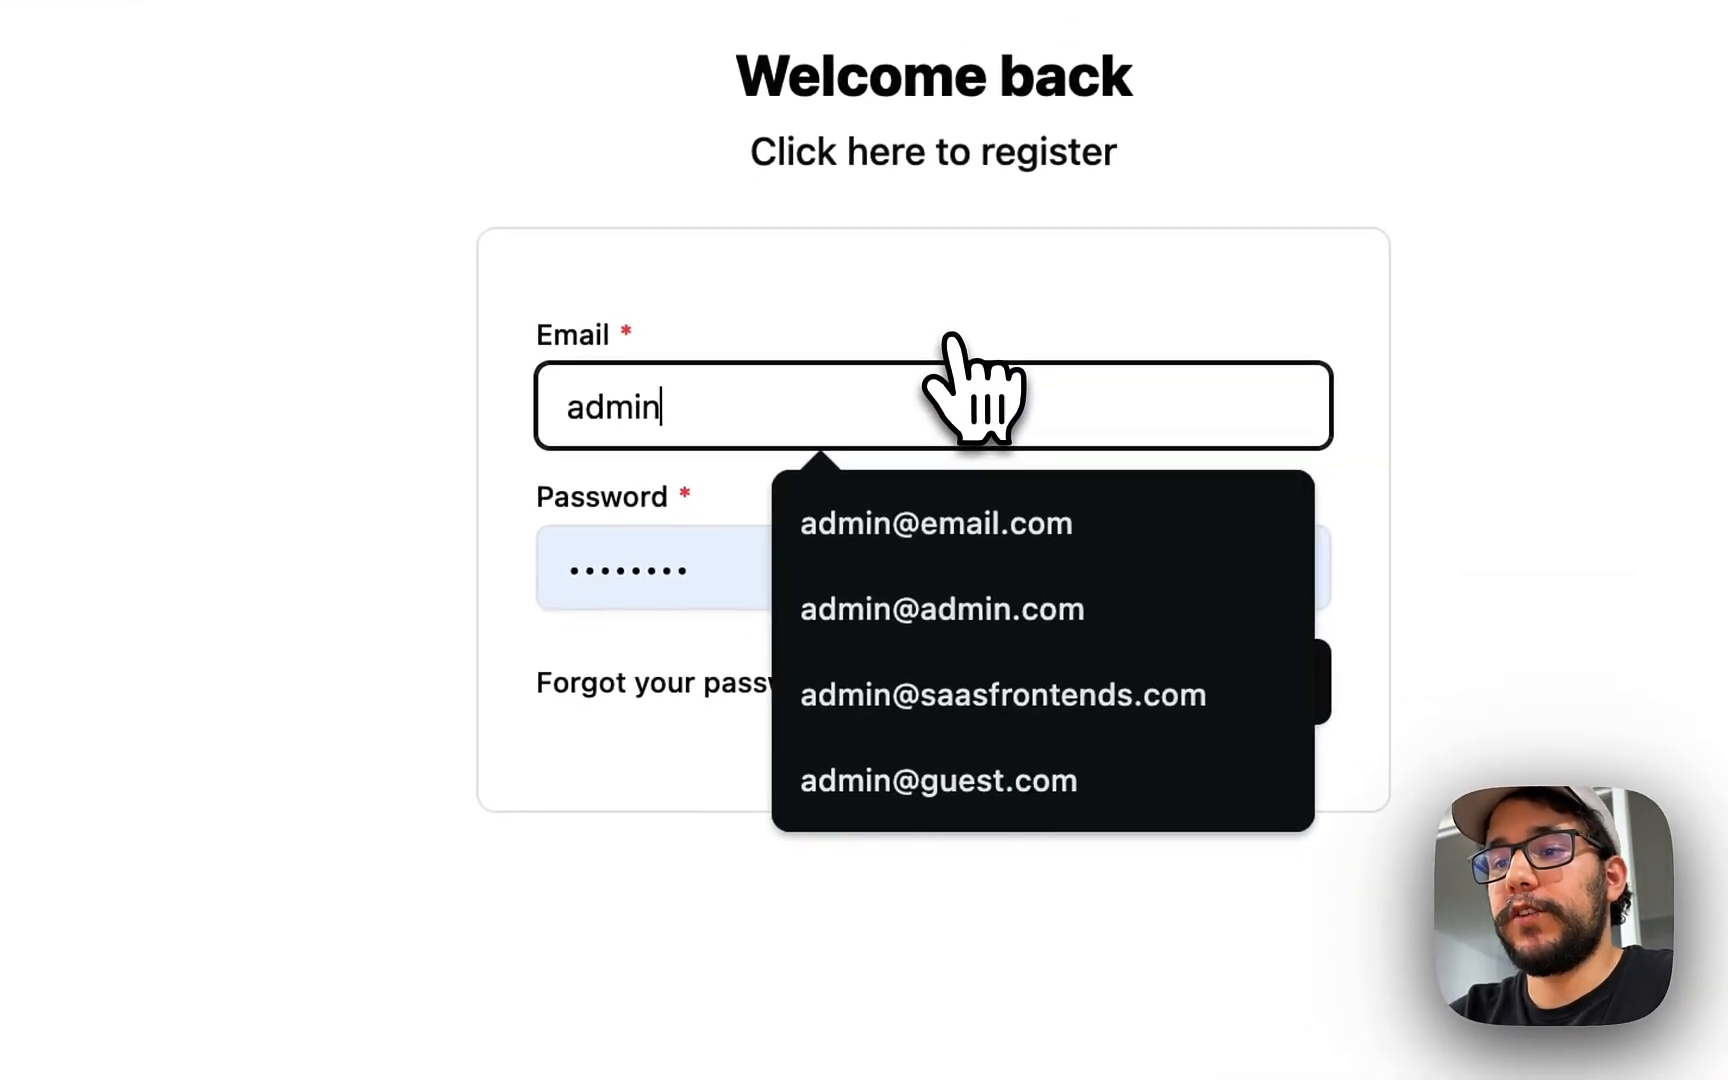
key("Down")
key("Return")
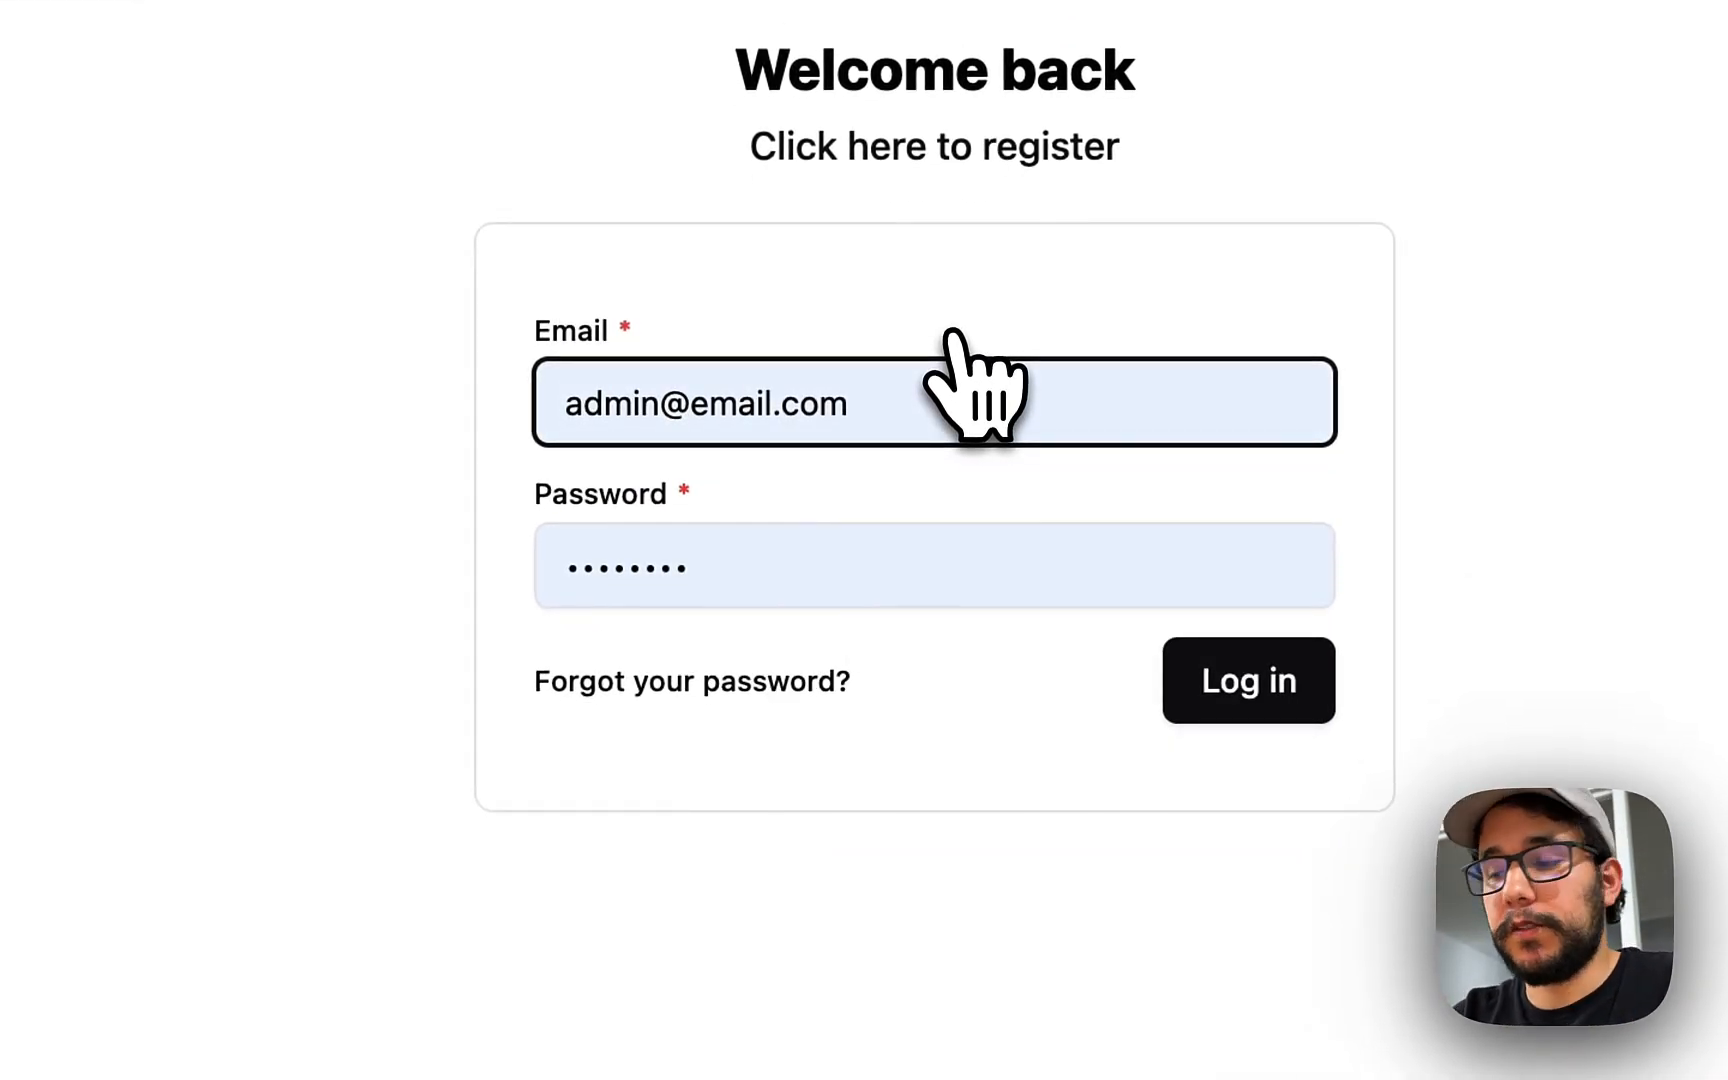
key("Return")
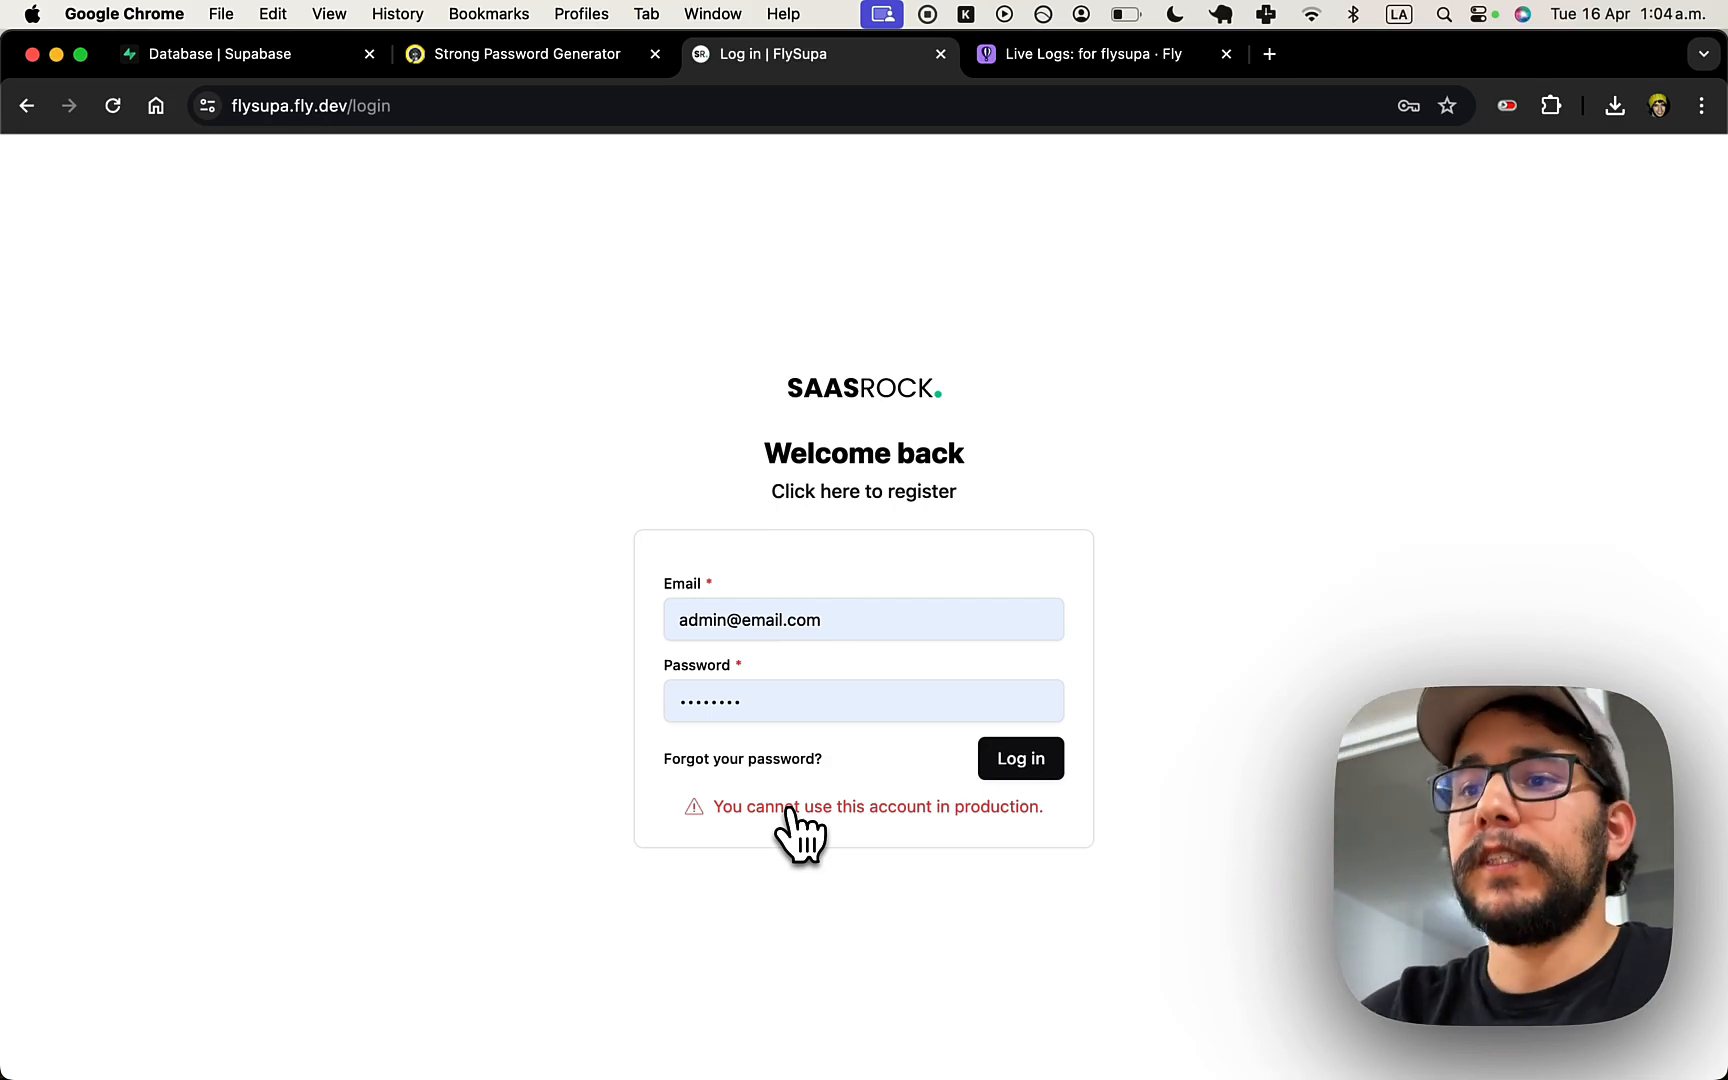
- Retry the login with the demo user's e-mail, then return to the code editor
triple_click(809, 622)
key("BackSpace")
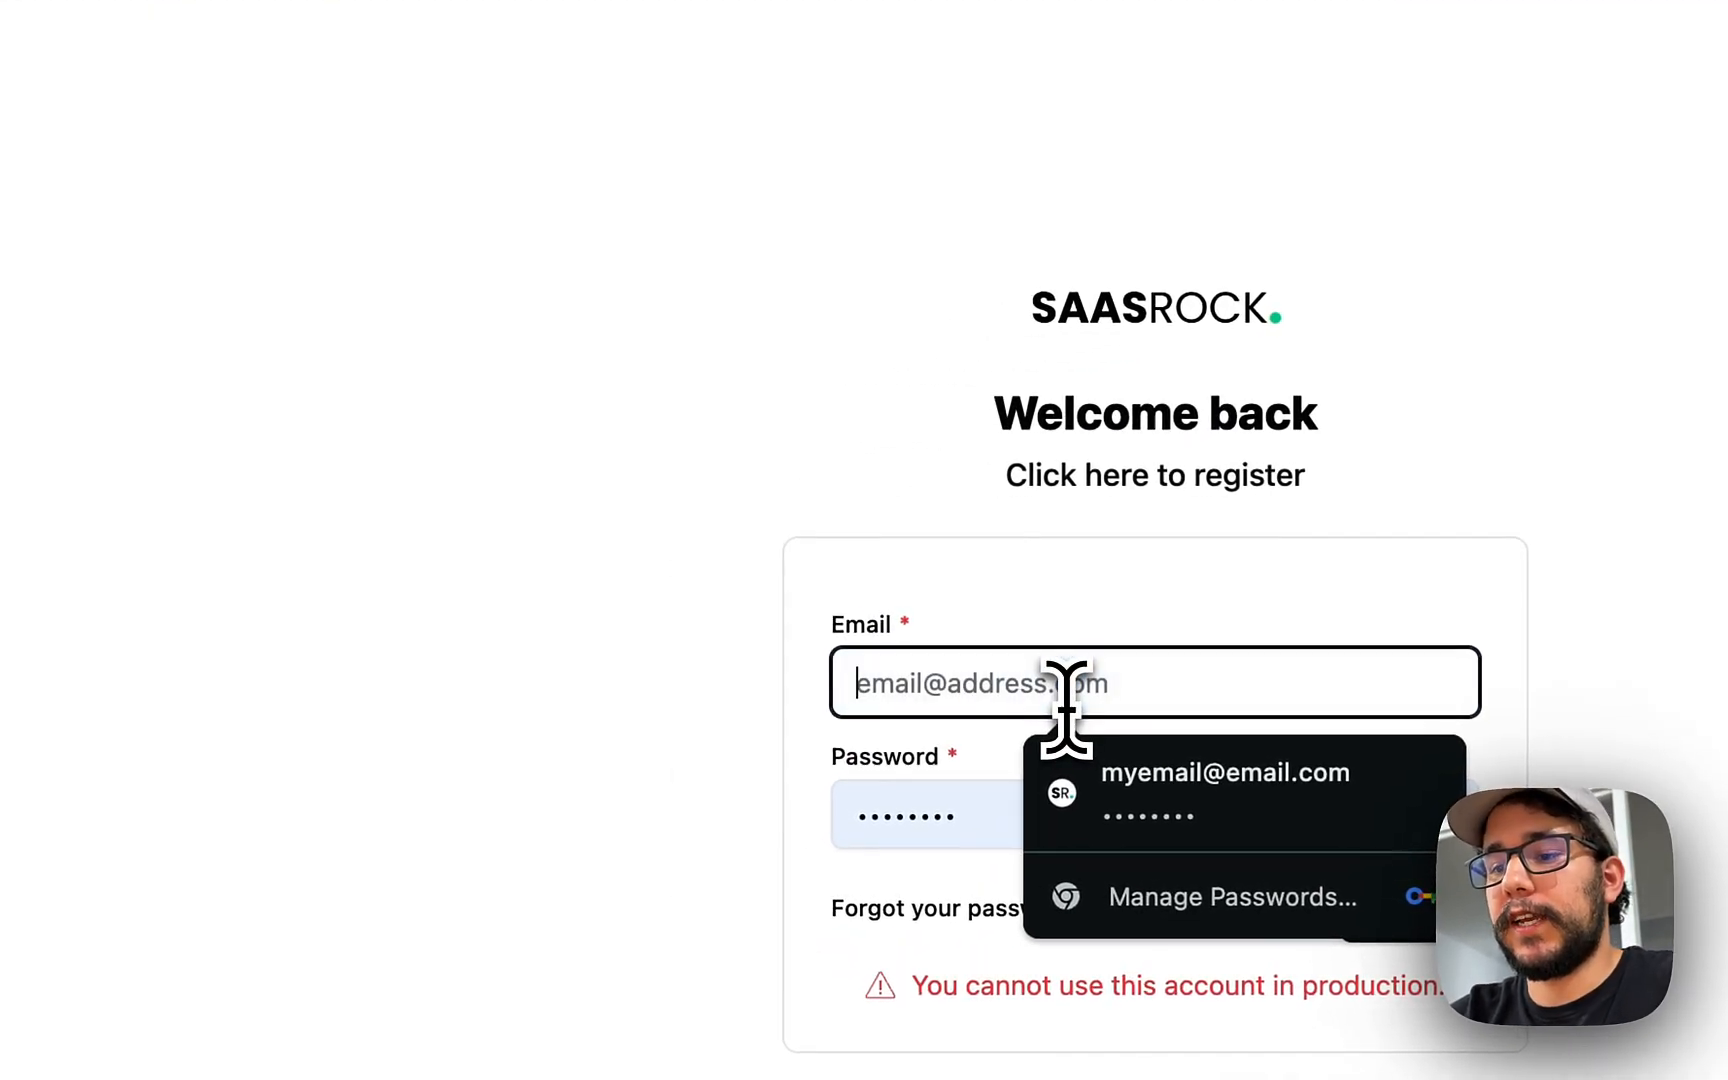
type("jo")
key("Down")
key("Return")
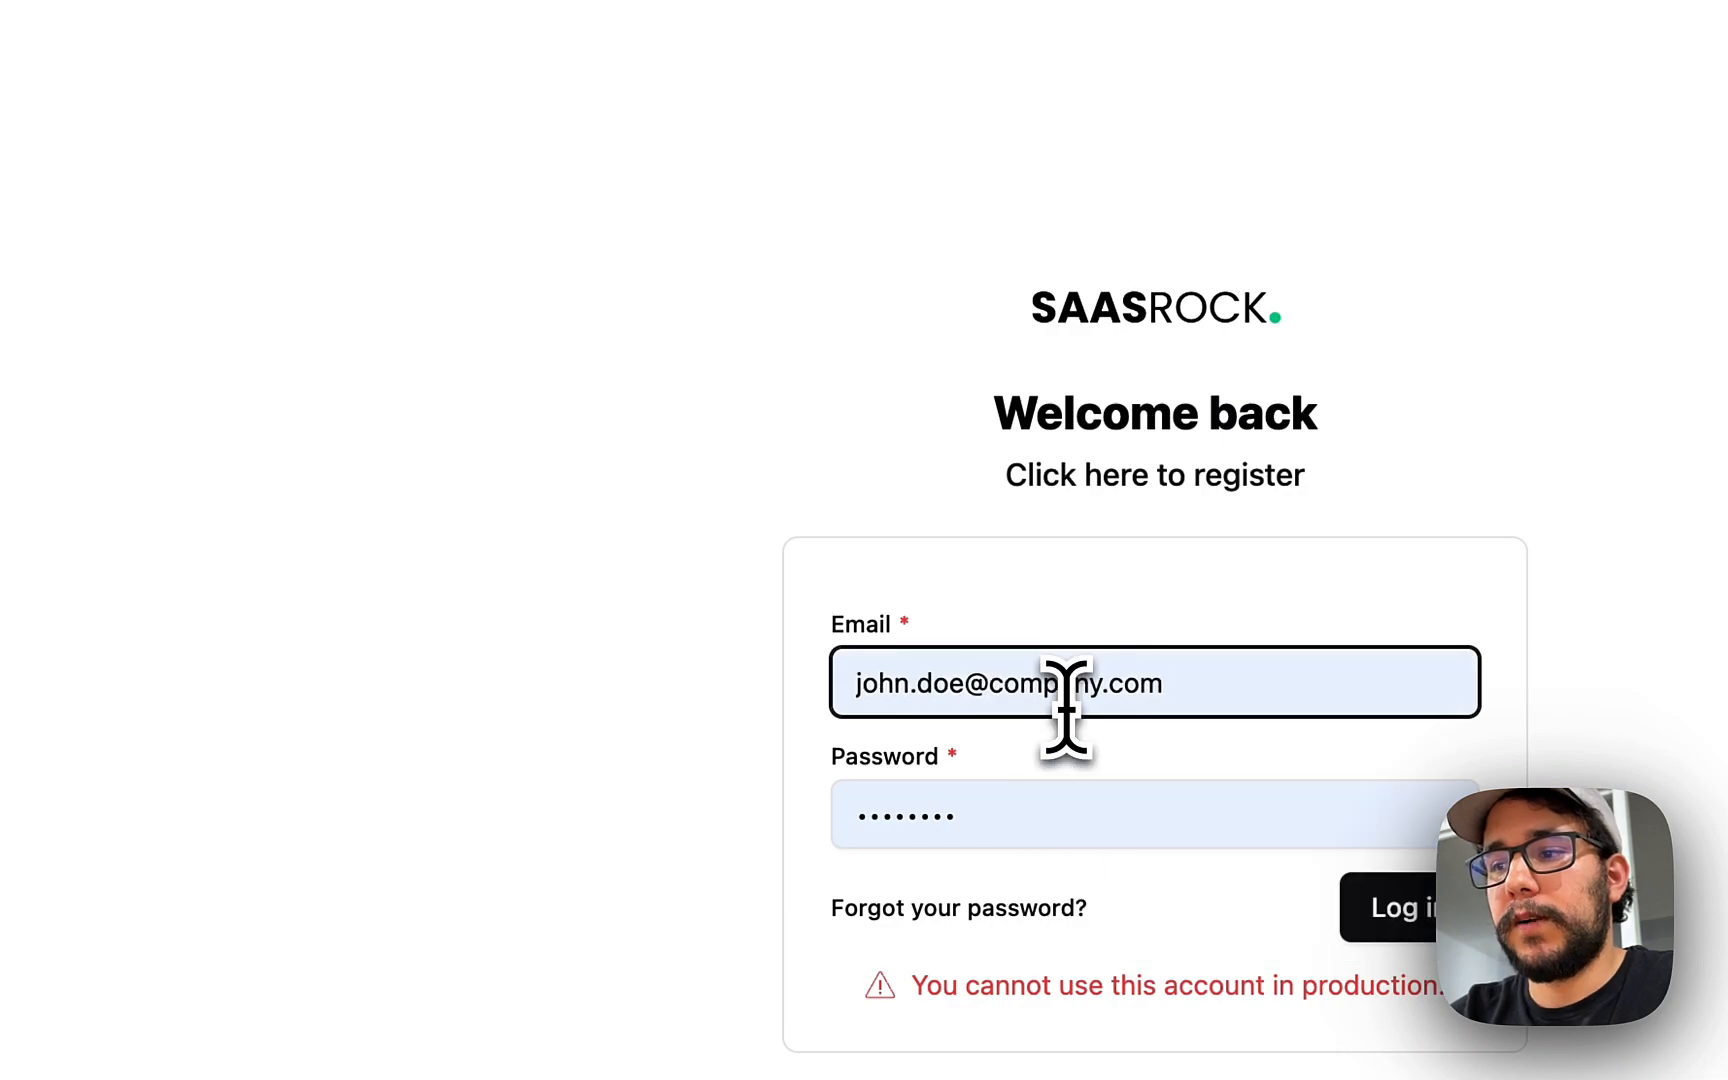
key("Return")
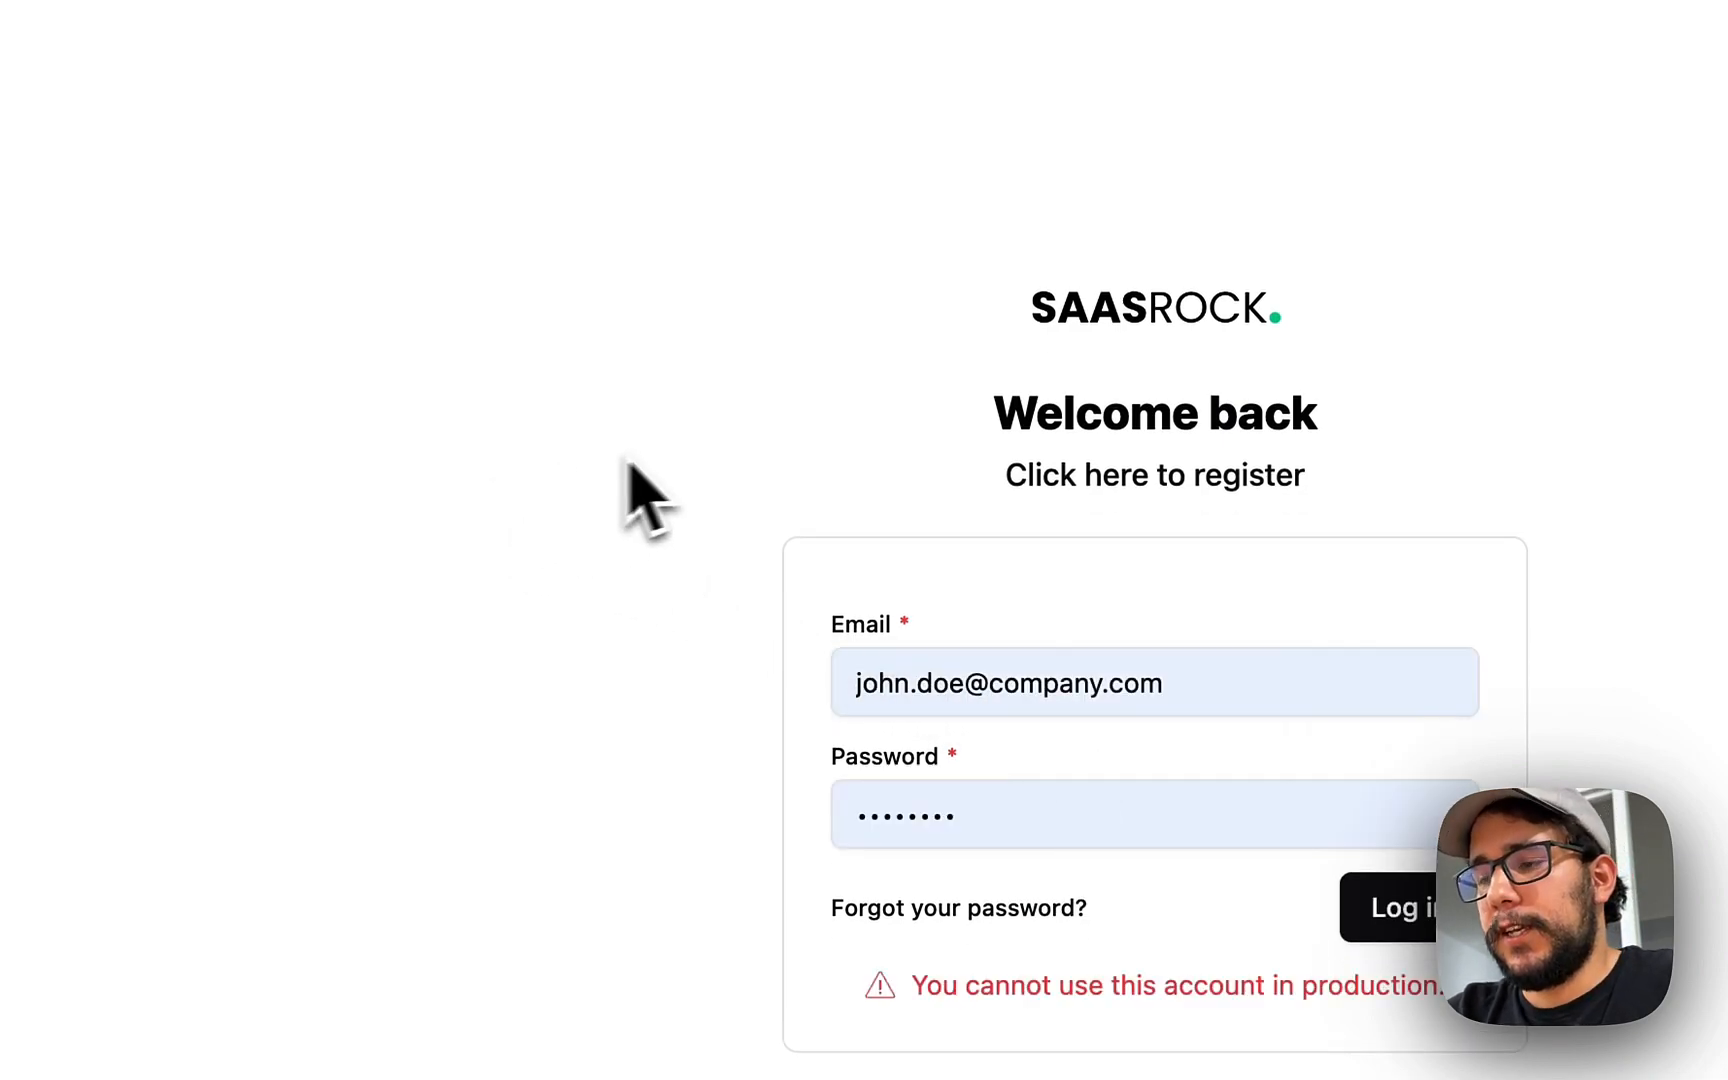
key("super+Tab")
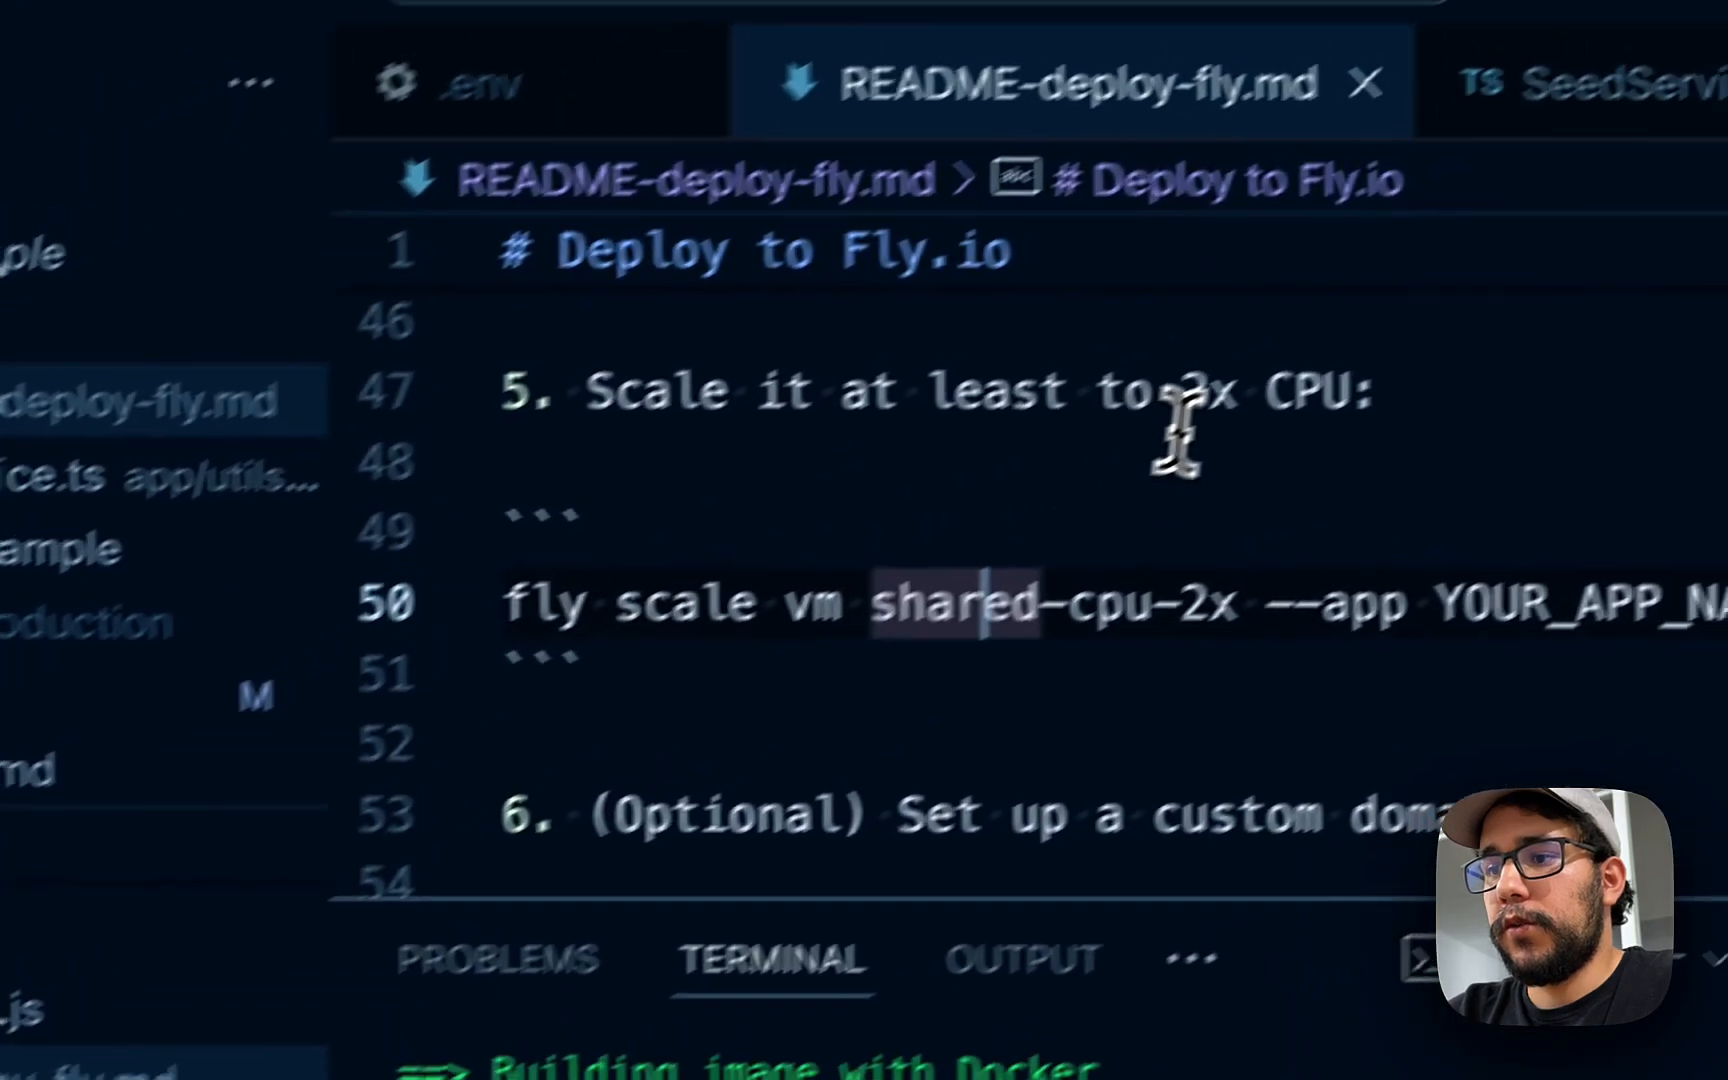
- Open .env and check the DATABASE_URL variable
key("super+p")
type(".env")
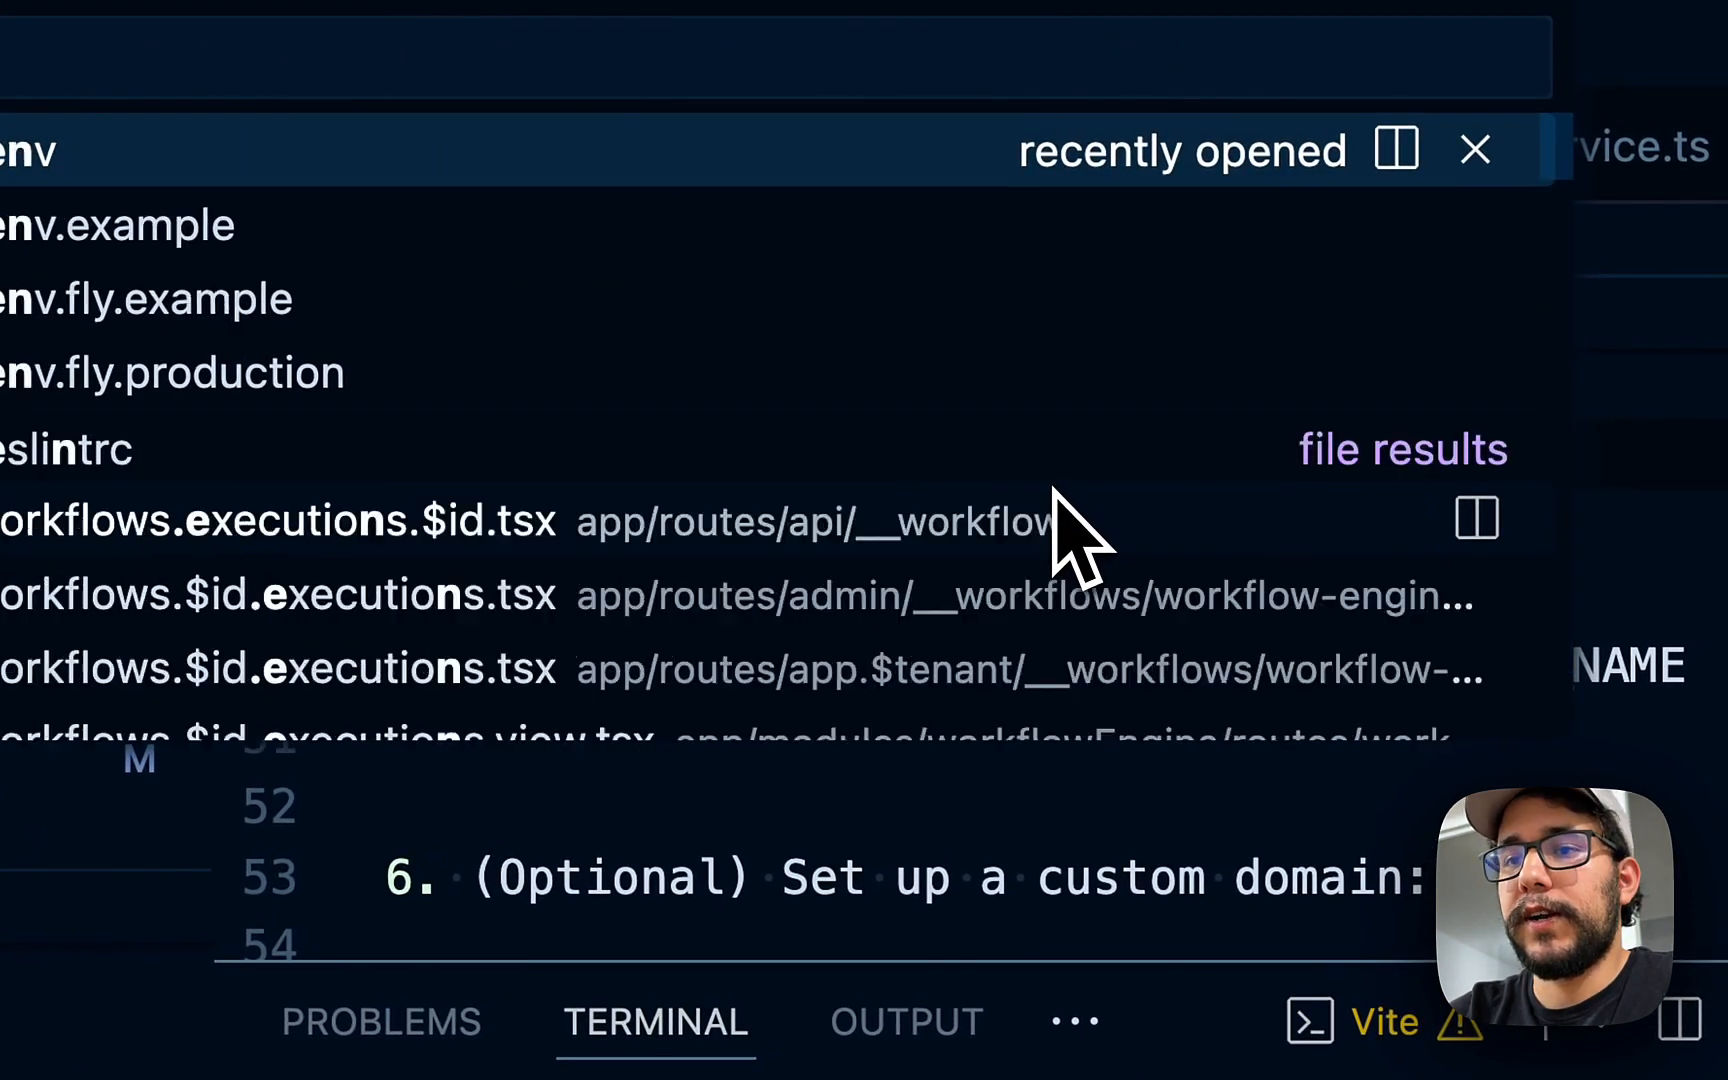
key("Return")
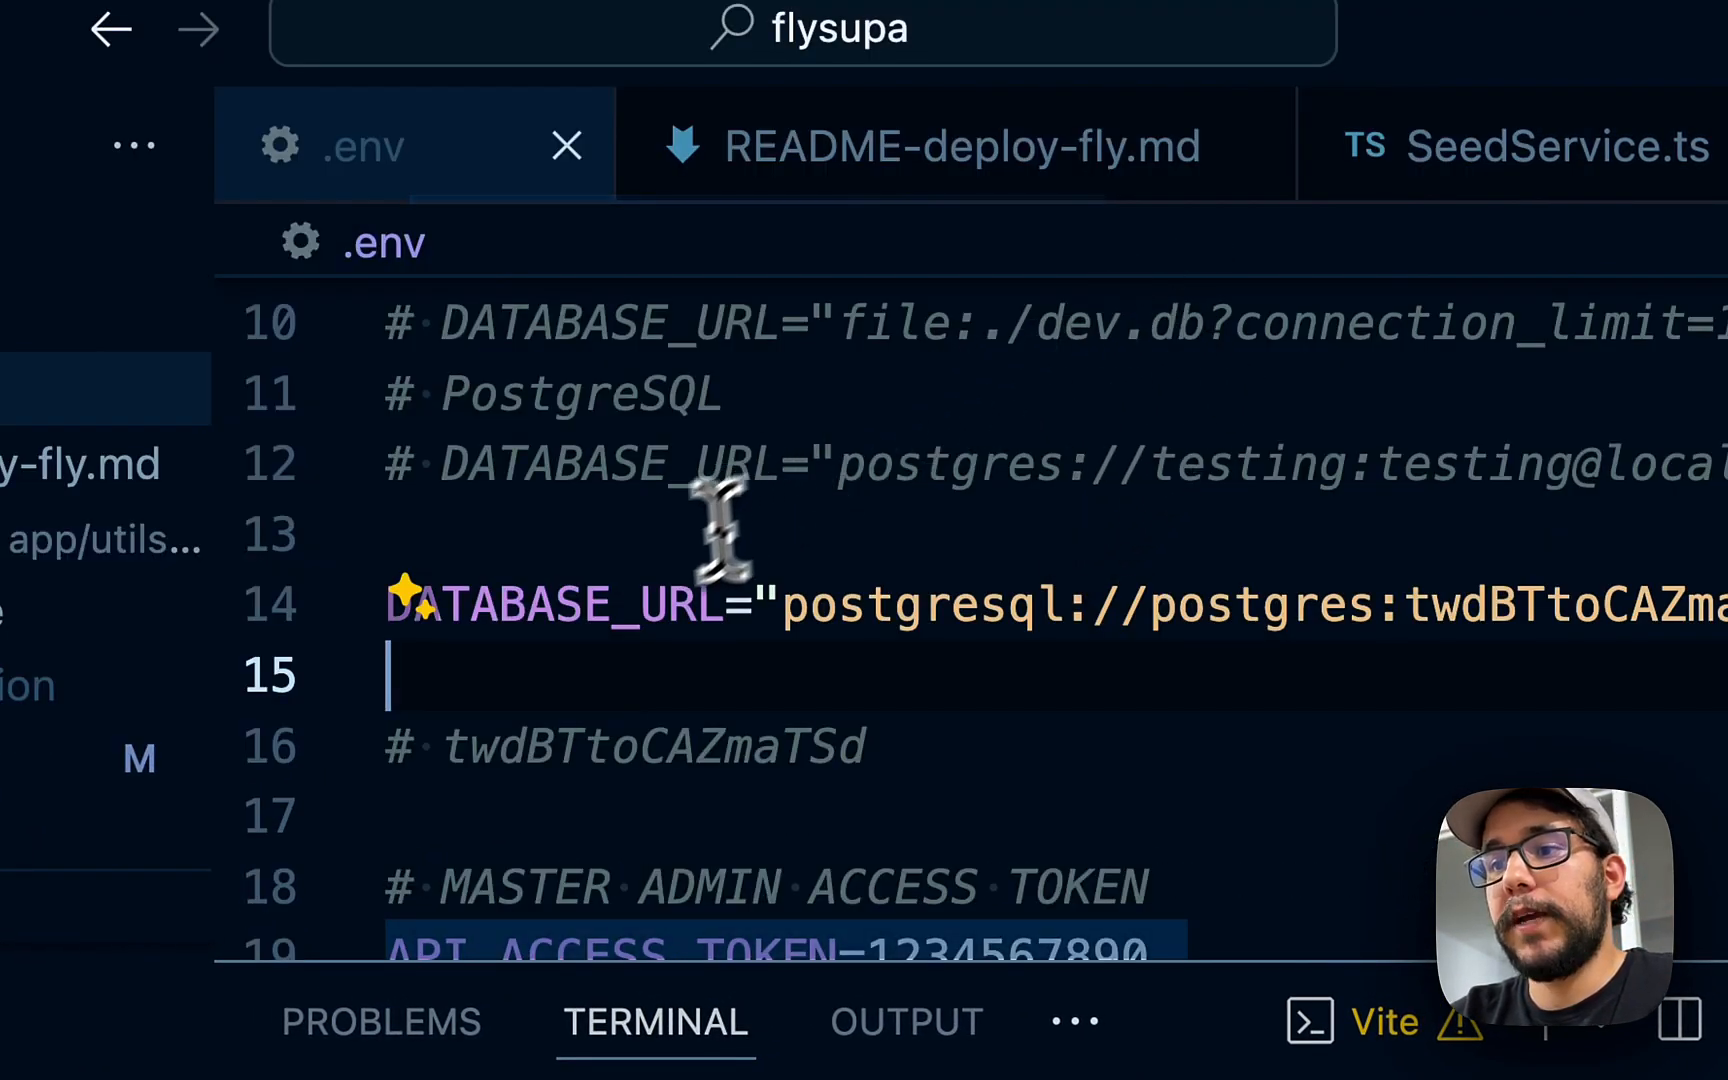
left_click(596, 600)
double_click(591, 603)
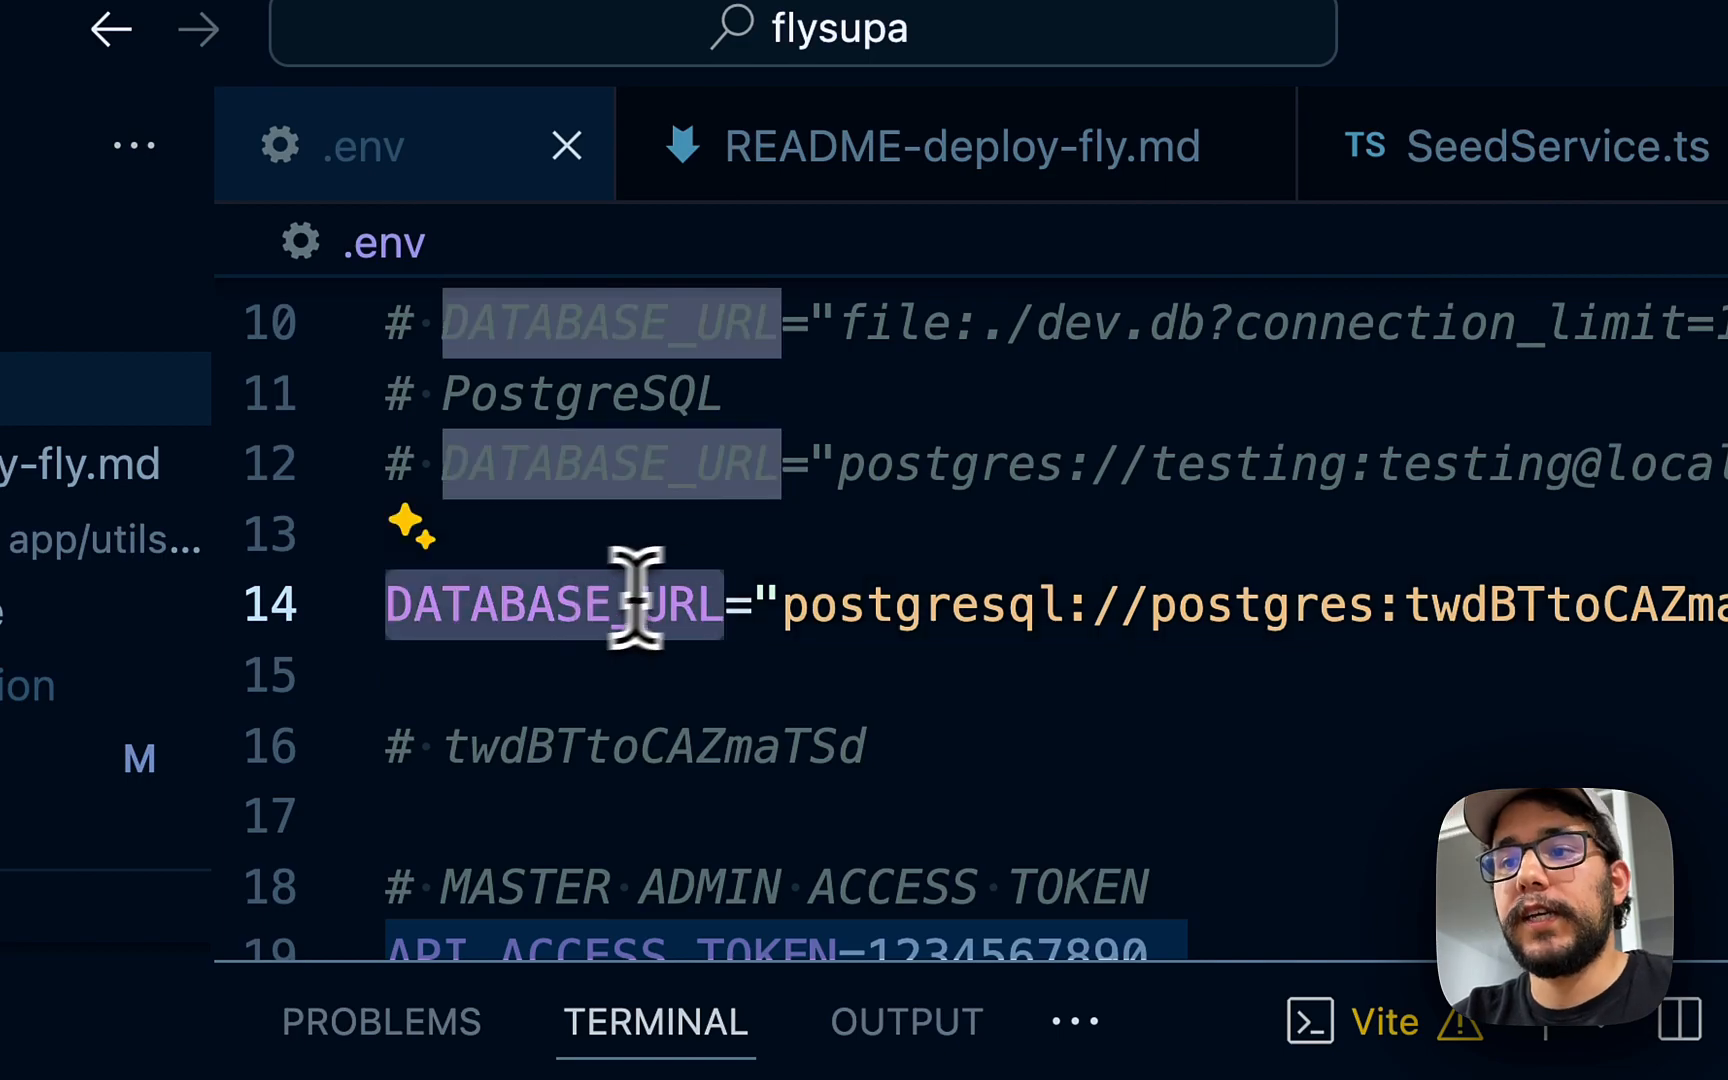
left_click(684, 594)
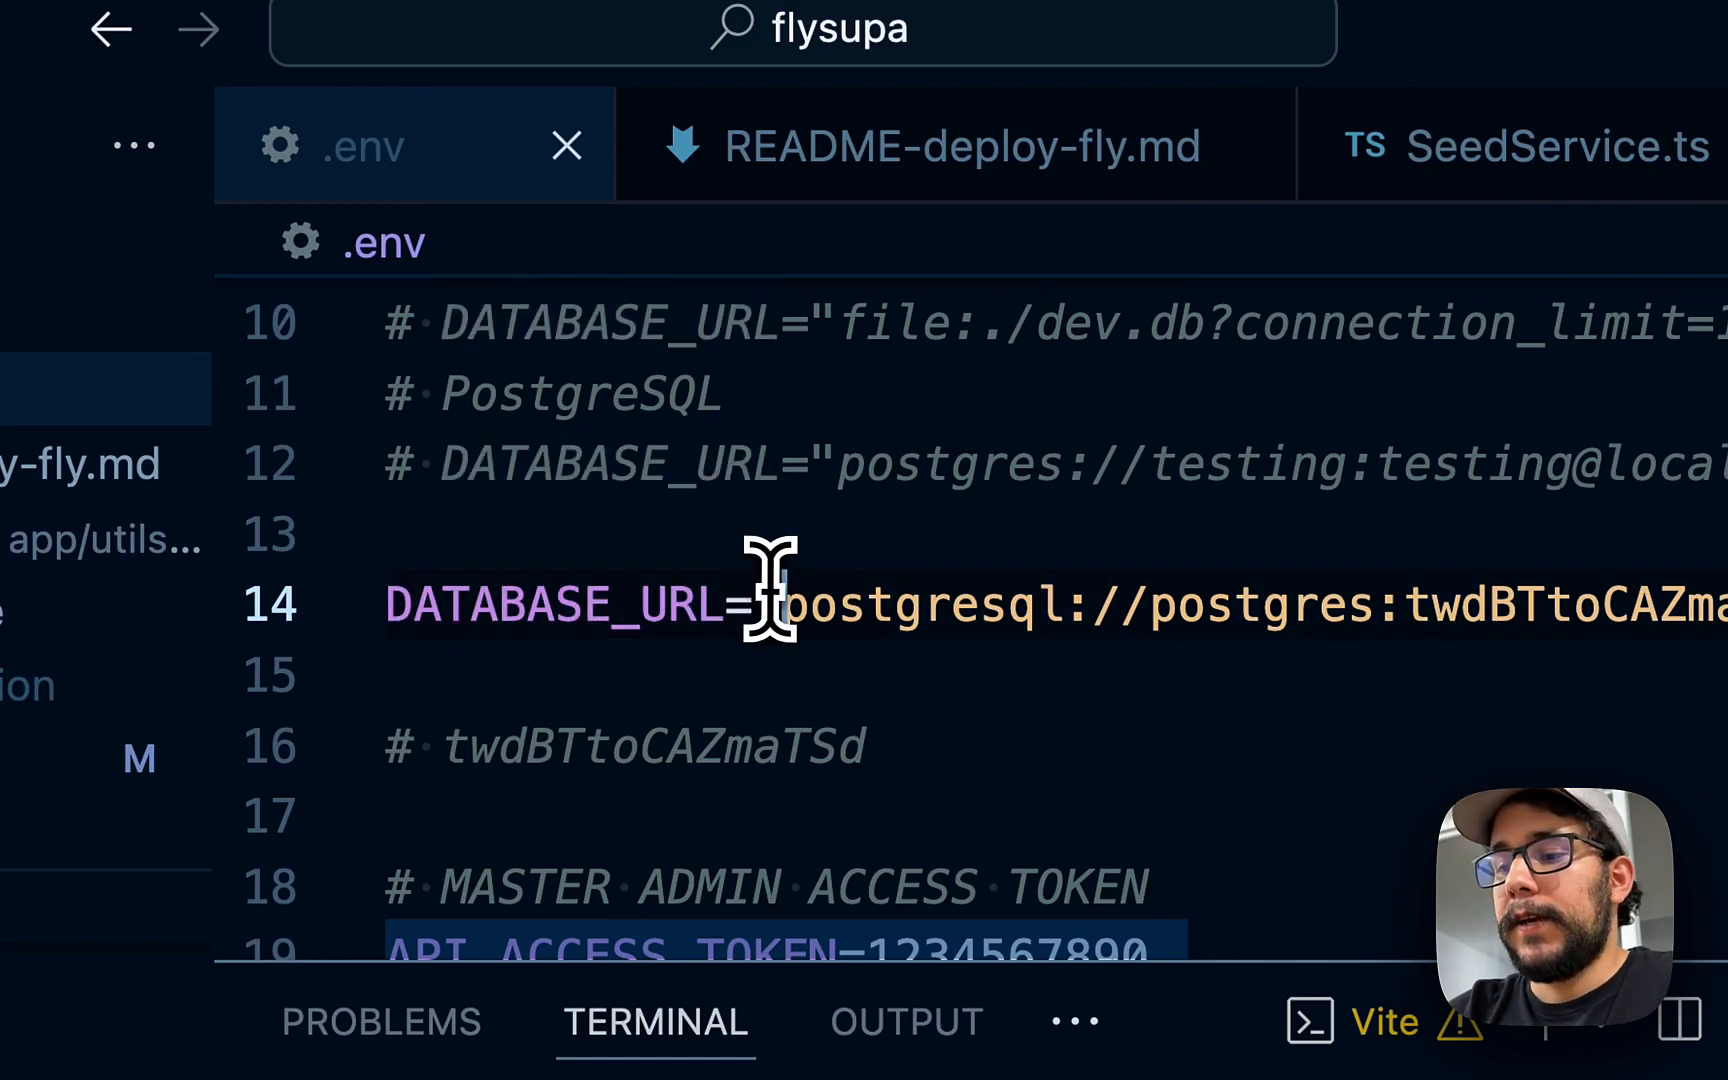
- In SeedService.ts, replace the ADMIN_EMAIL value with a new e-mail address
key("super+p")
type("seed")
key("Return")
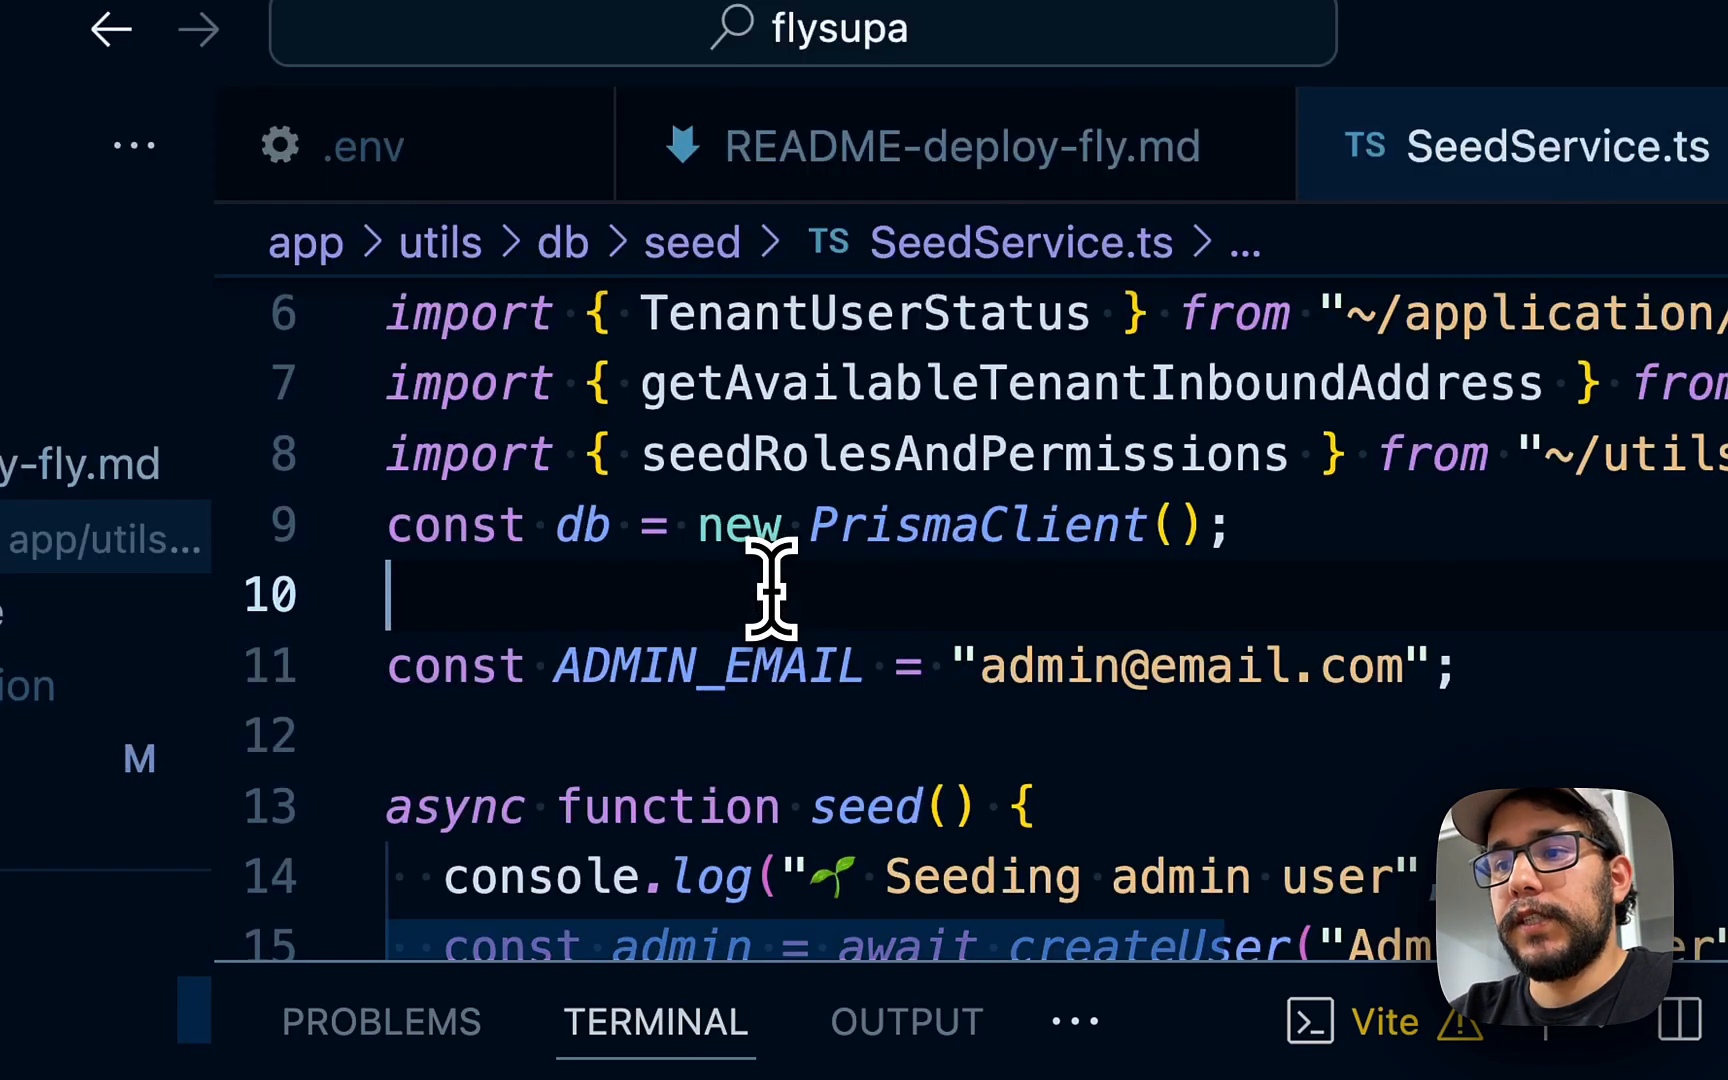
left_click(1008, 664)
key("shift+super+Right")
key("shift+Left")
key("shift+Left")
key("BackSpace")
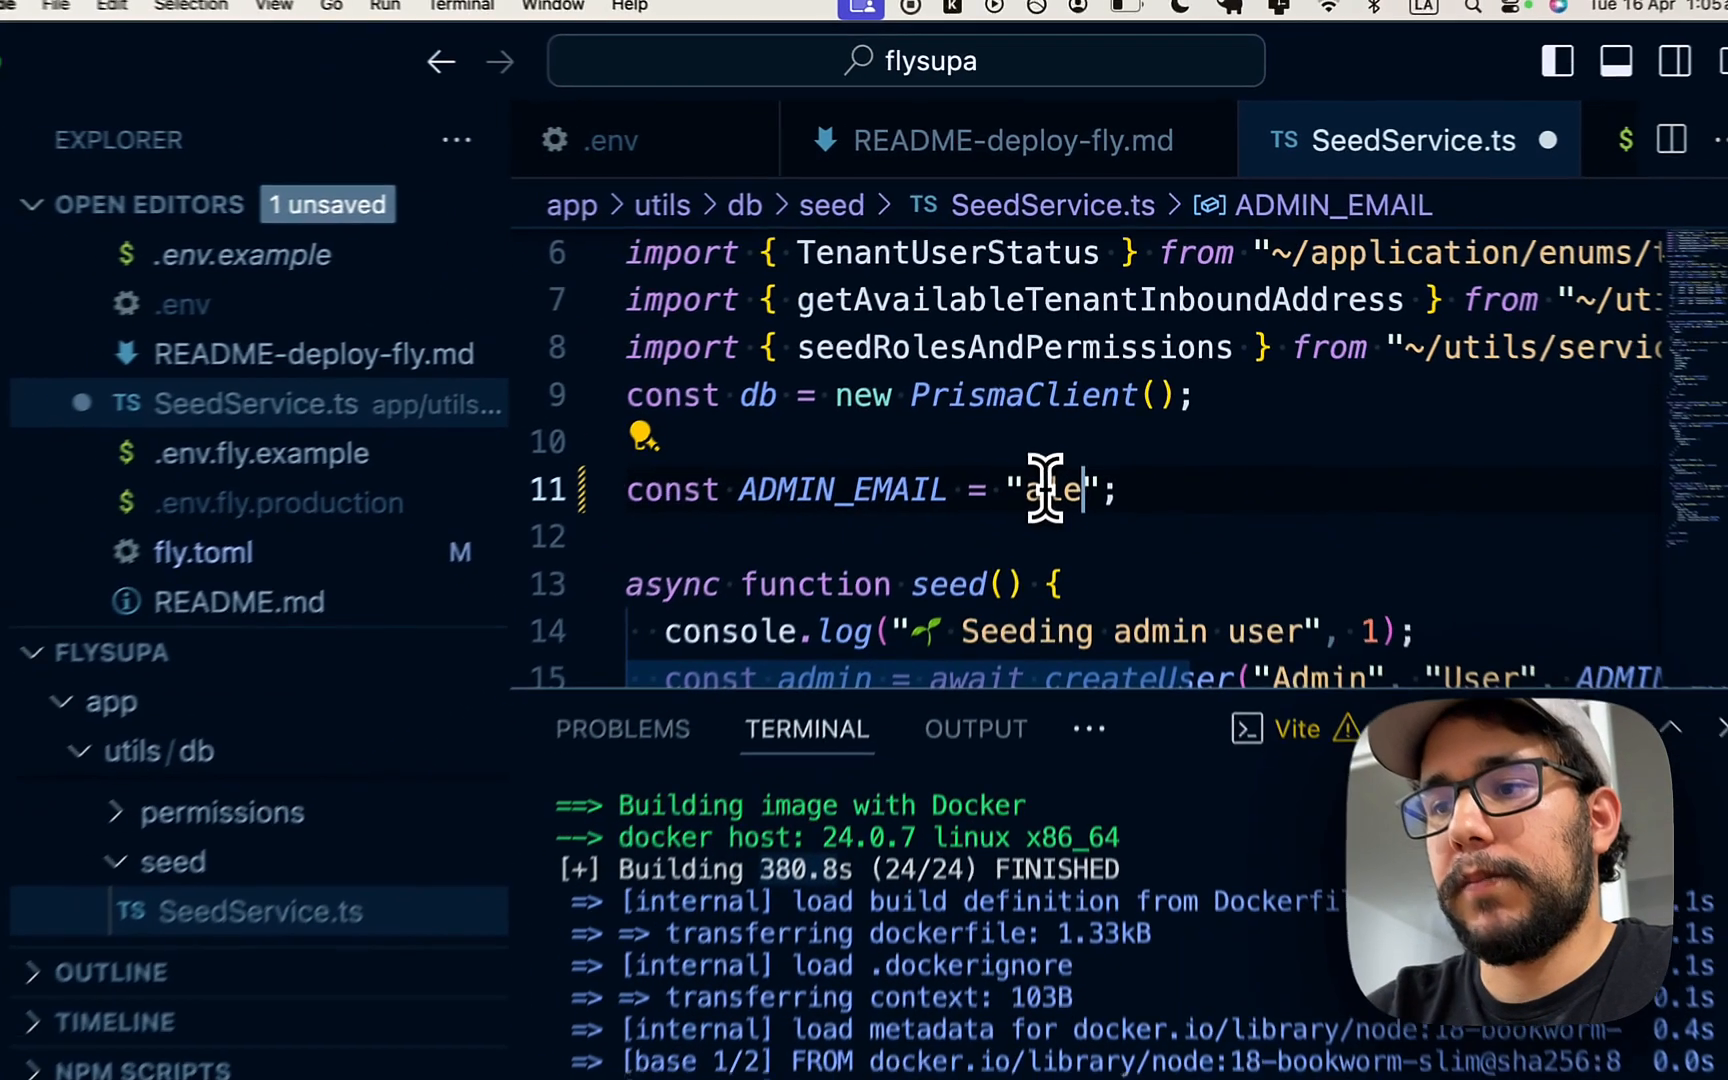
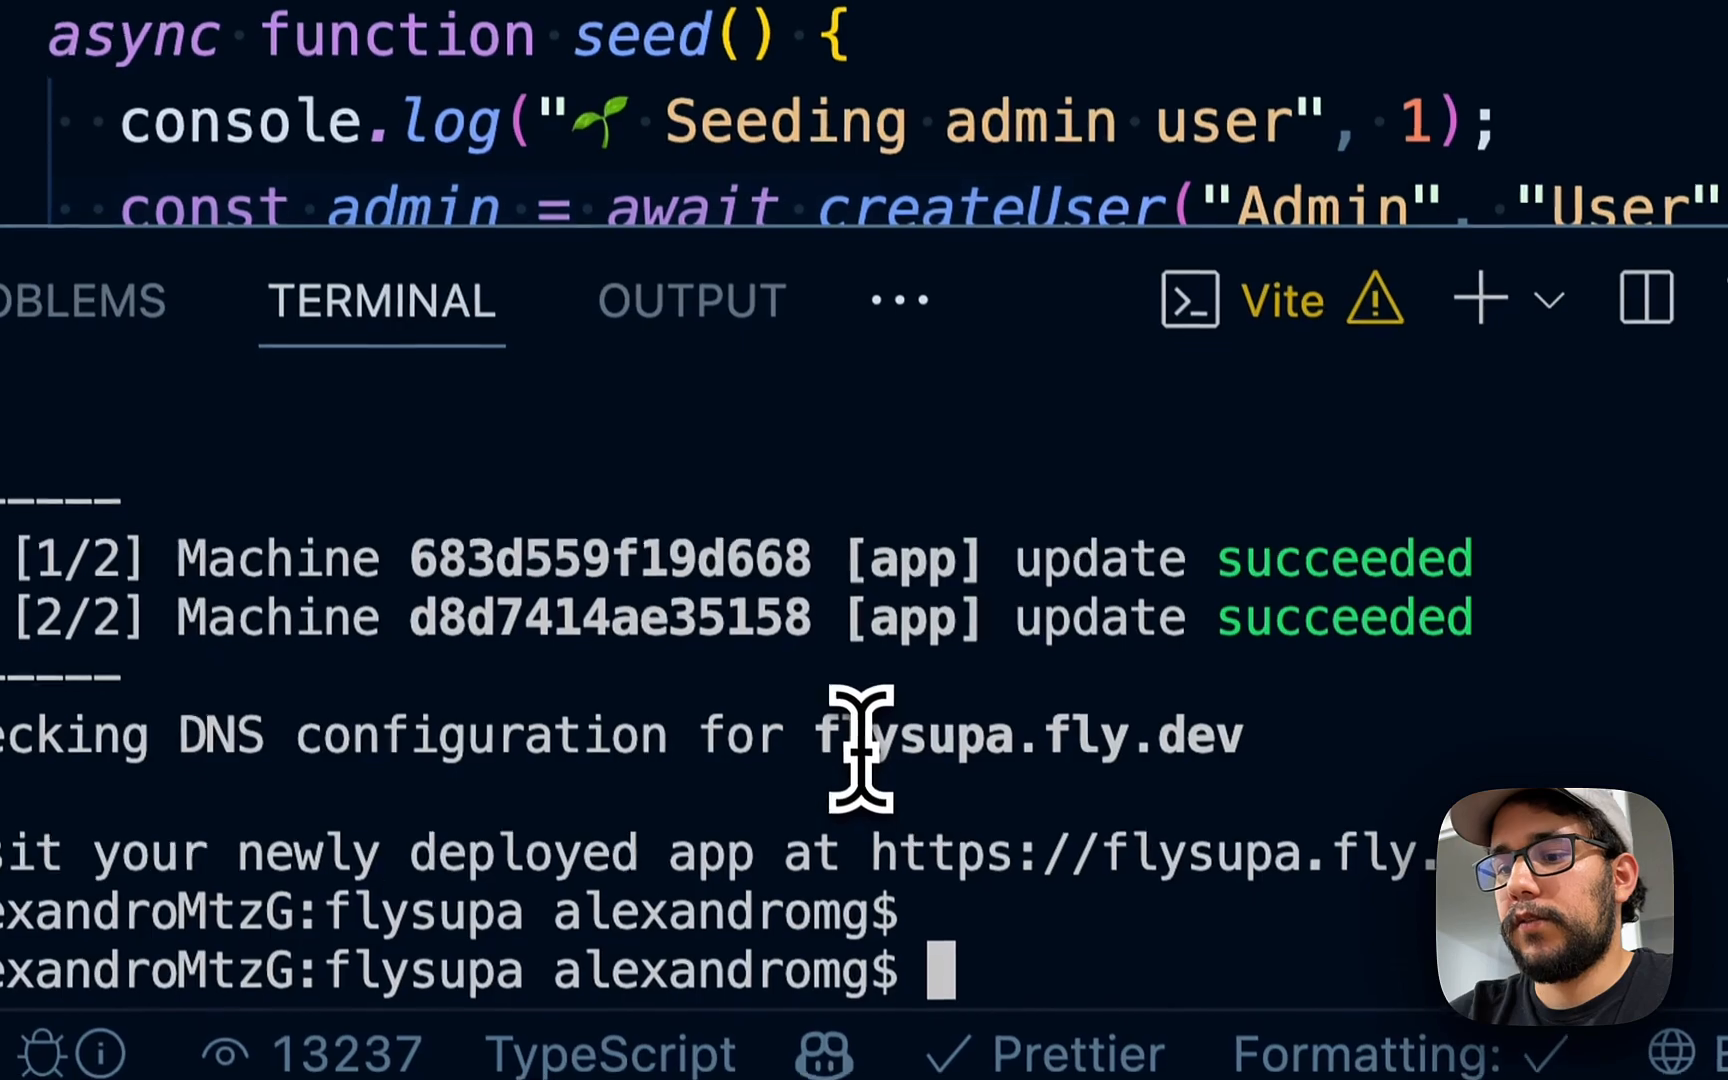
- Change the seeded admin password and run npx prisma db seed in the terminal
type("npx prisma db p")
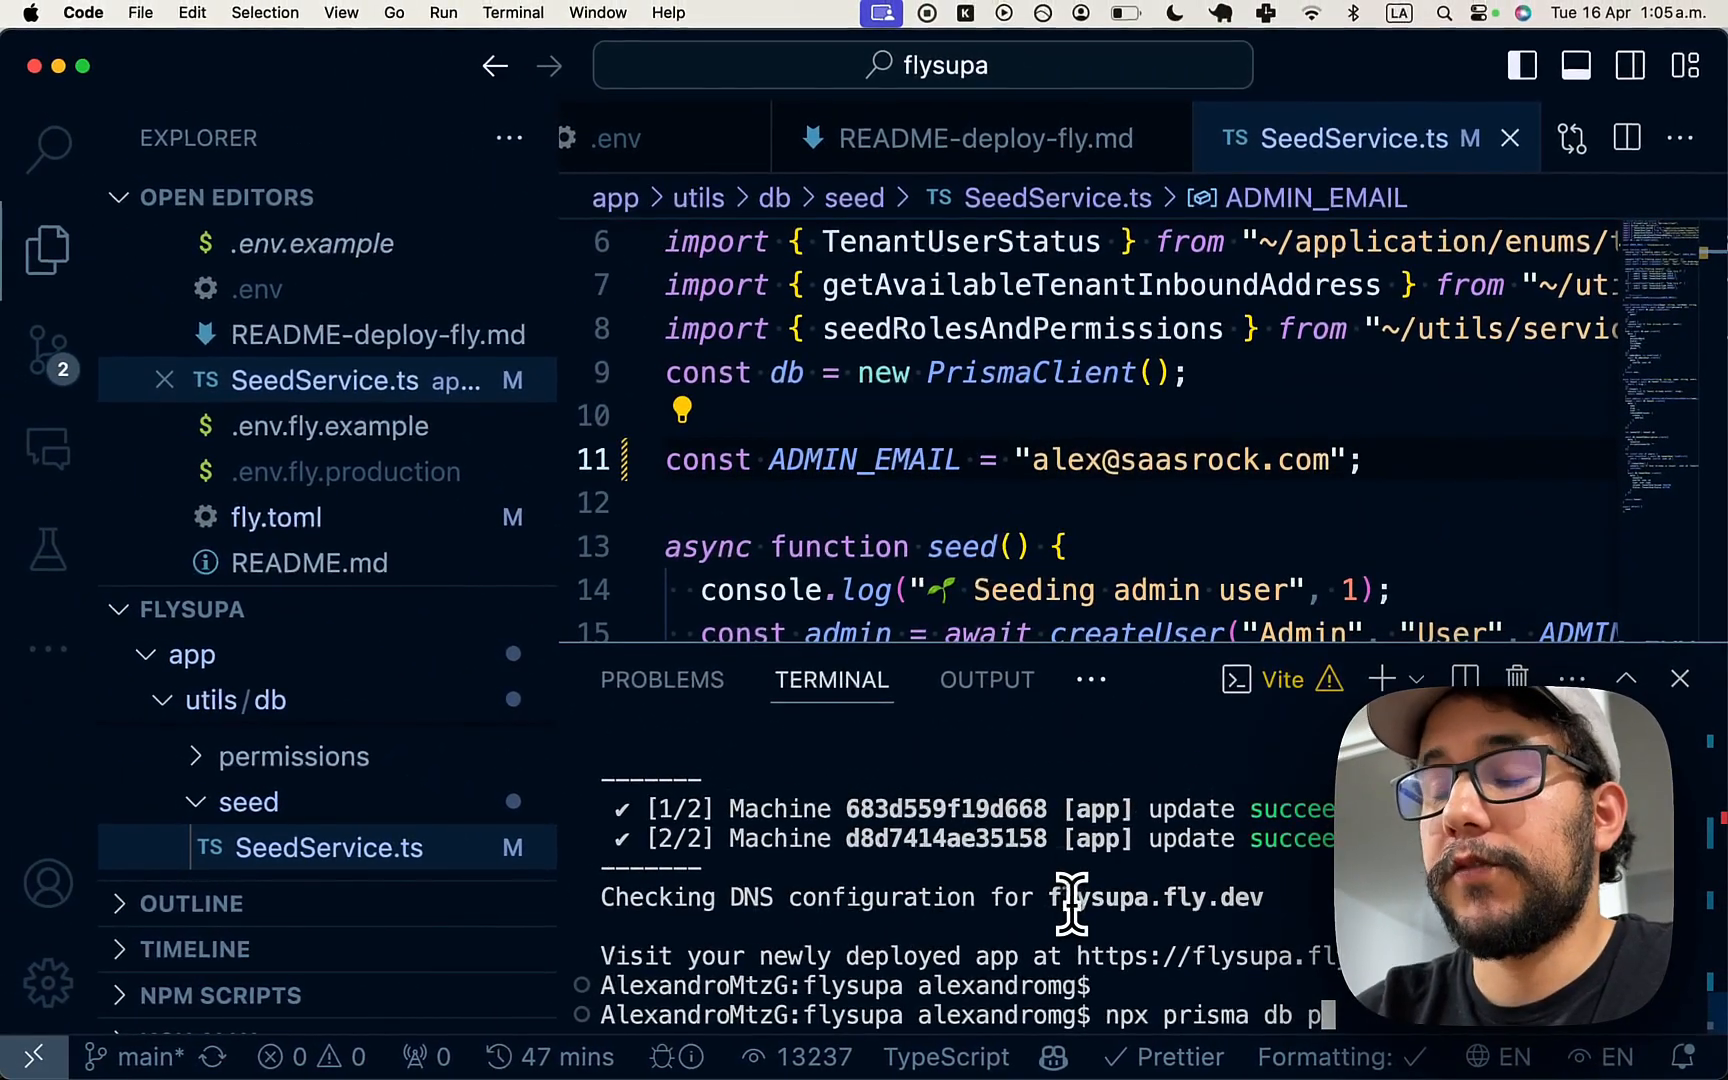
scroll(1093, 600, "down", 5)
scroll(1097, 602, "right", 10)
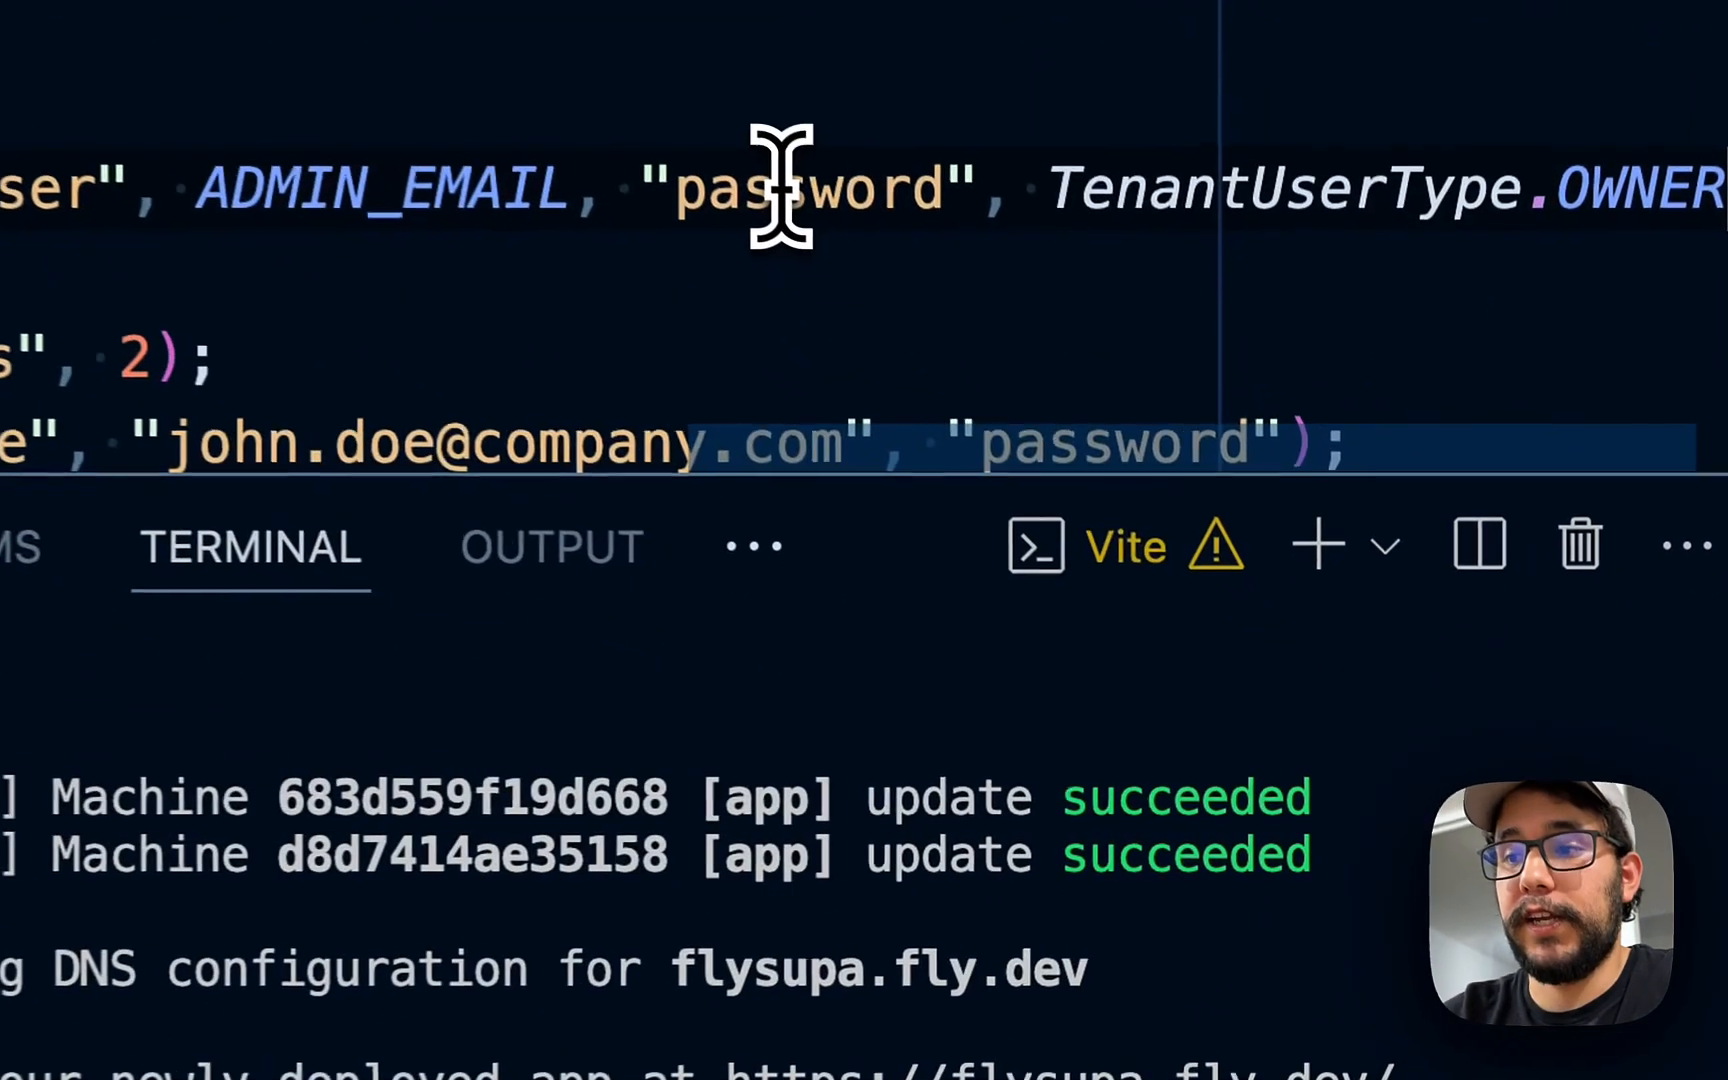
double_click(1105, 495)
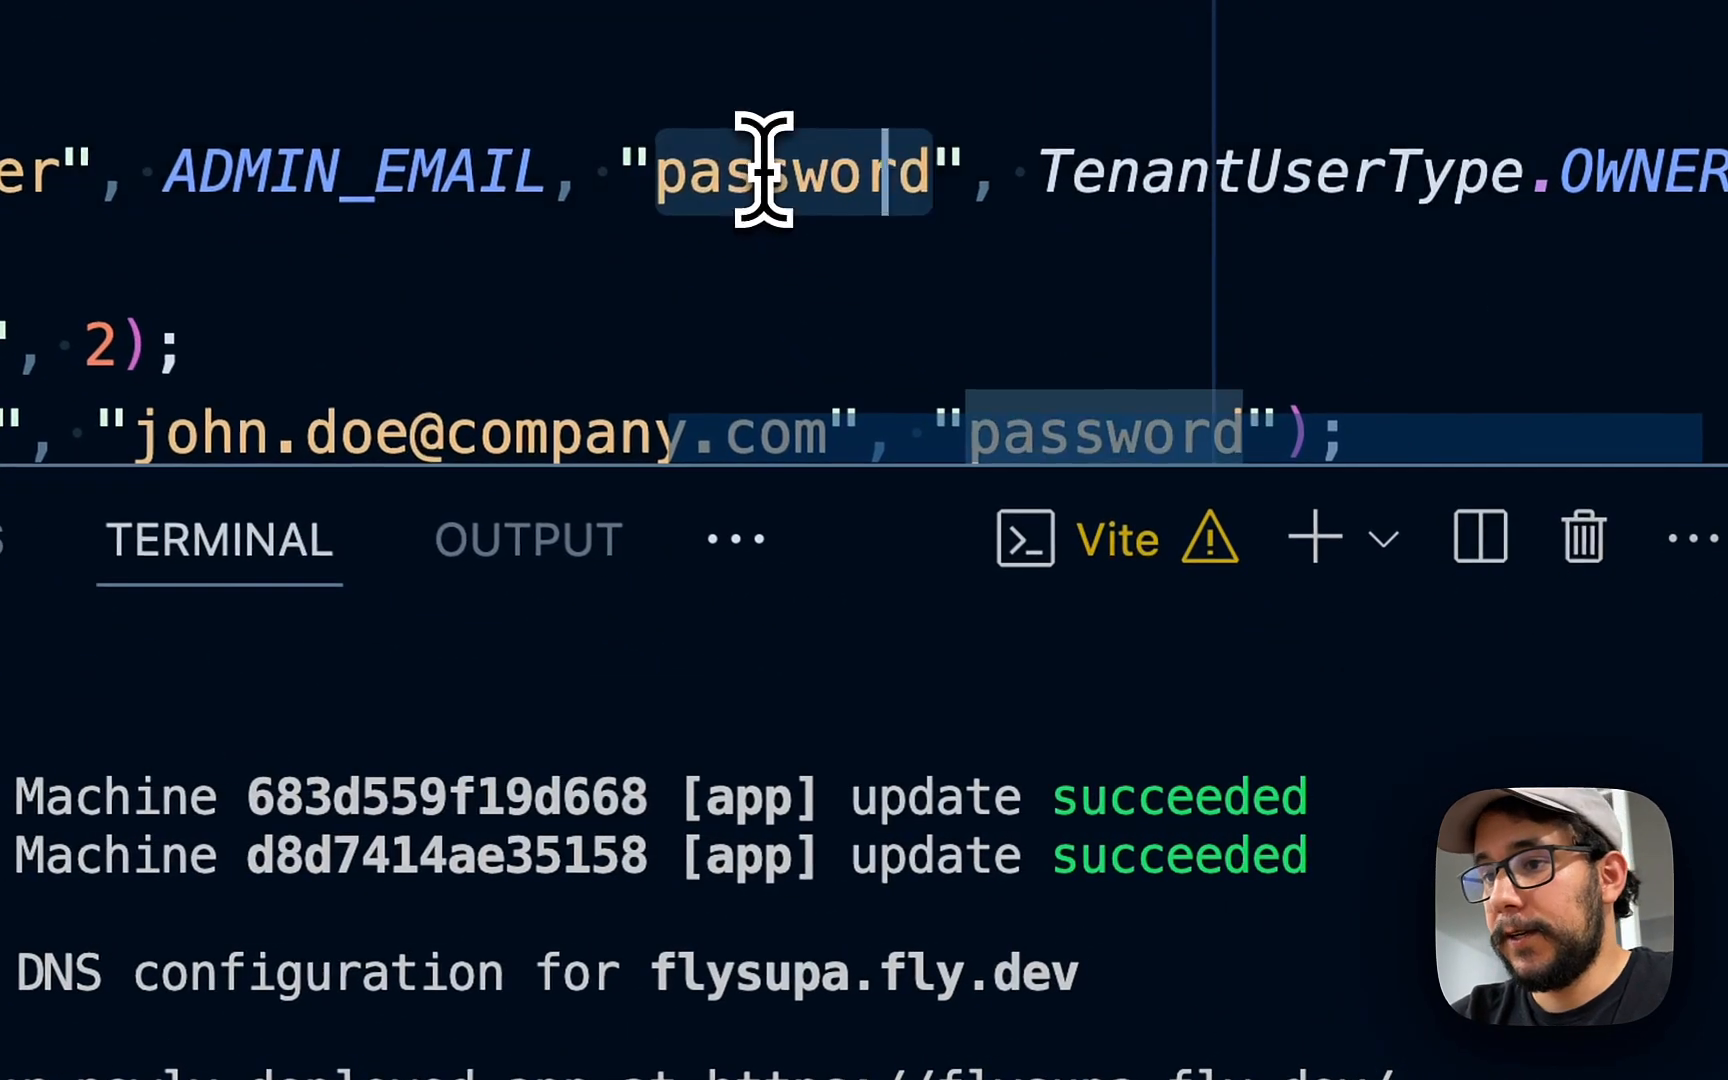
type("abc123")
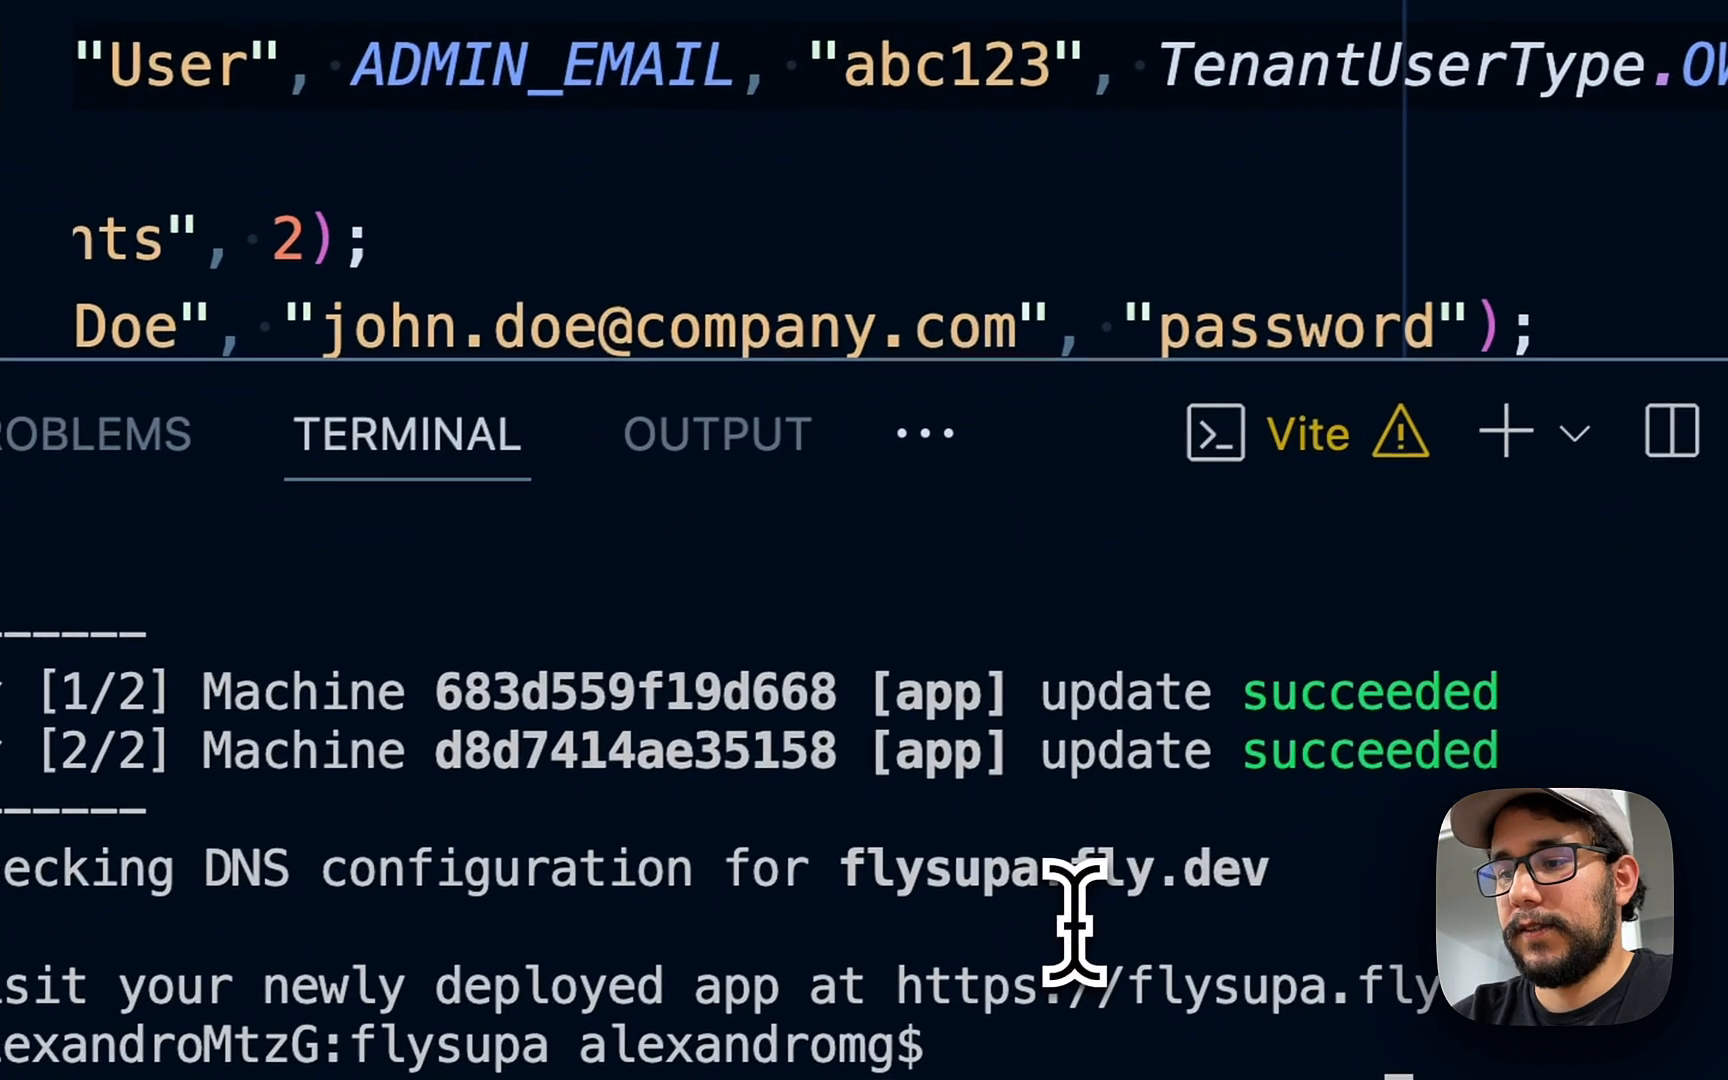
key("Return")
- Undo the admin password edit and recheck the ADMIN_EMAIL value in SeedService.ts
left_click(878, 68)
key("super+z")
left_click(878, 288)
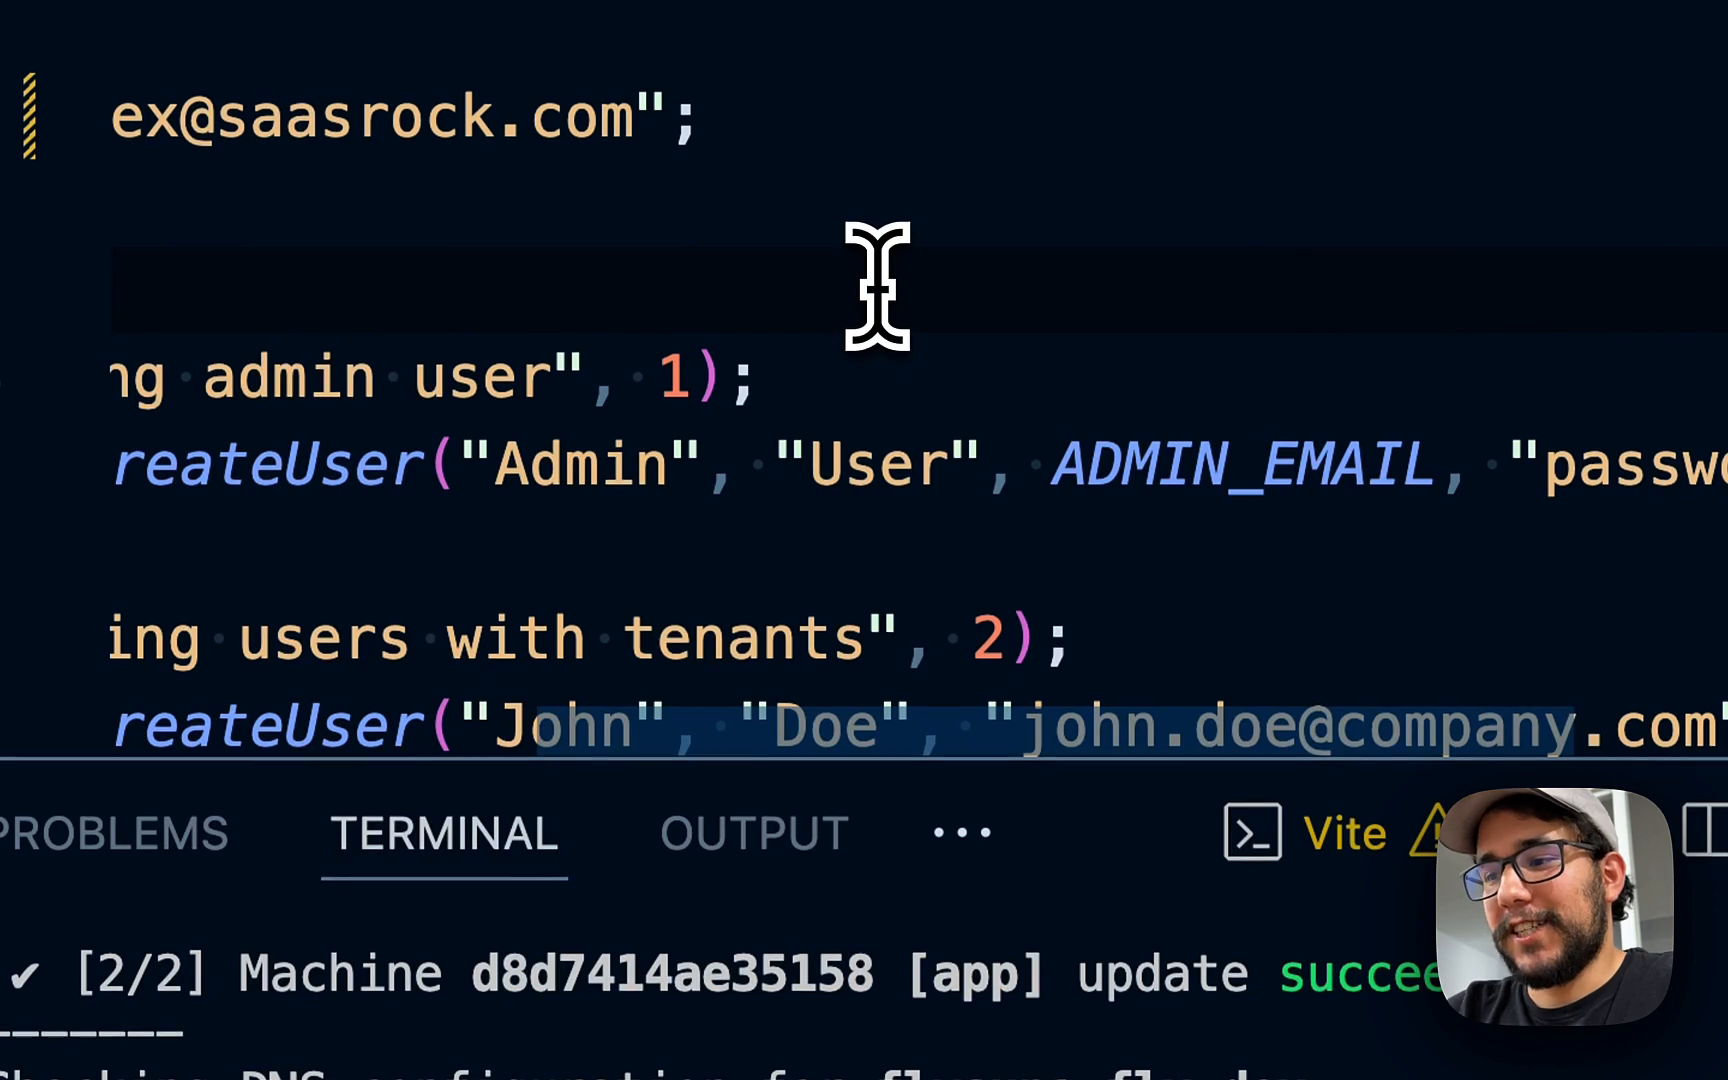
scroll(878, 288, "up", 1)
scroll(878, 288, "left", 1)
scroll(933, 303, "left", 1)
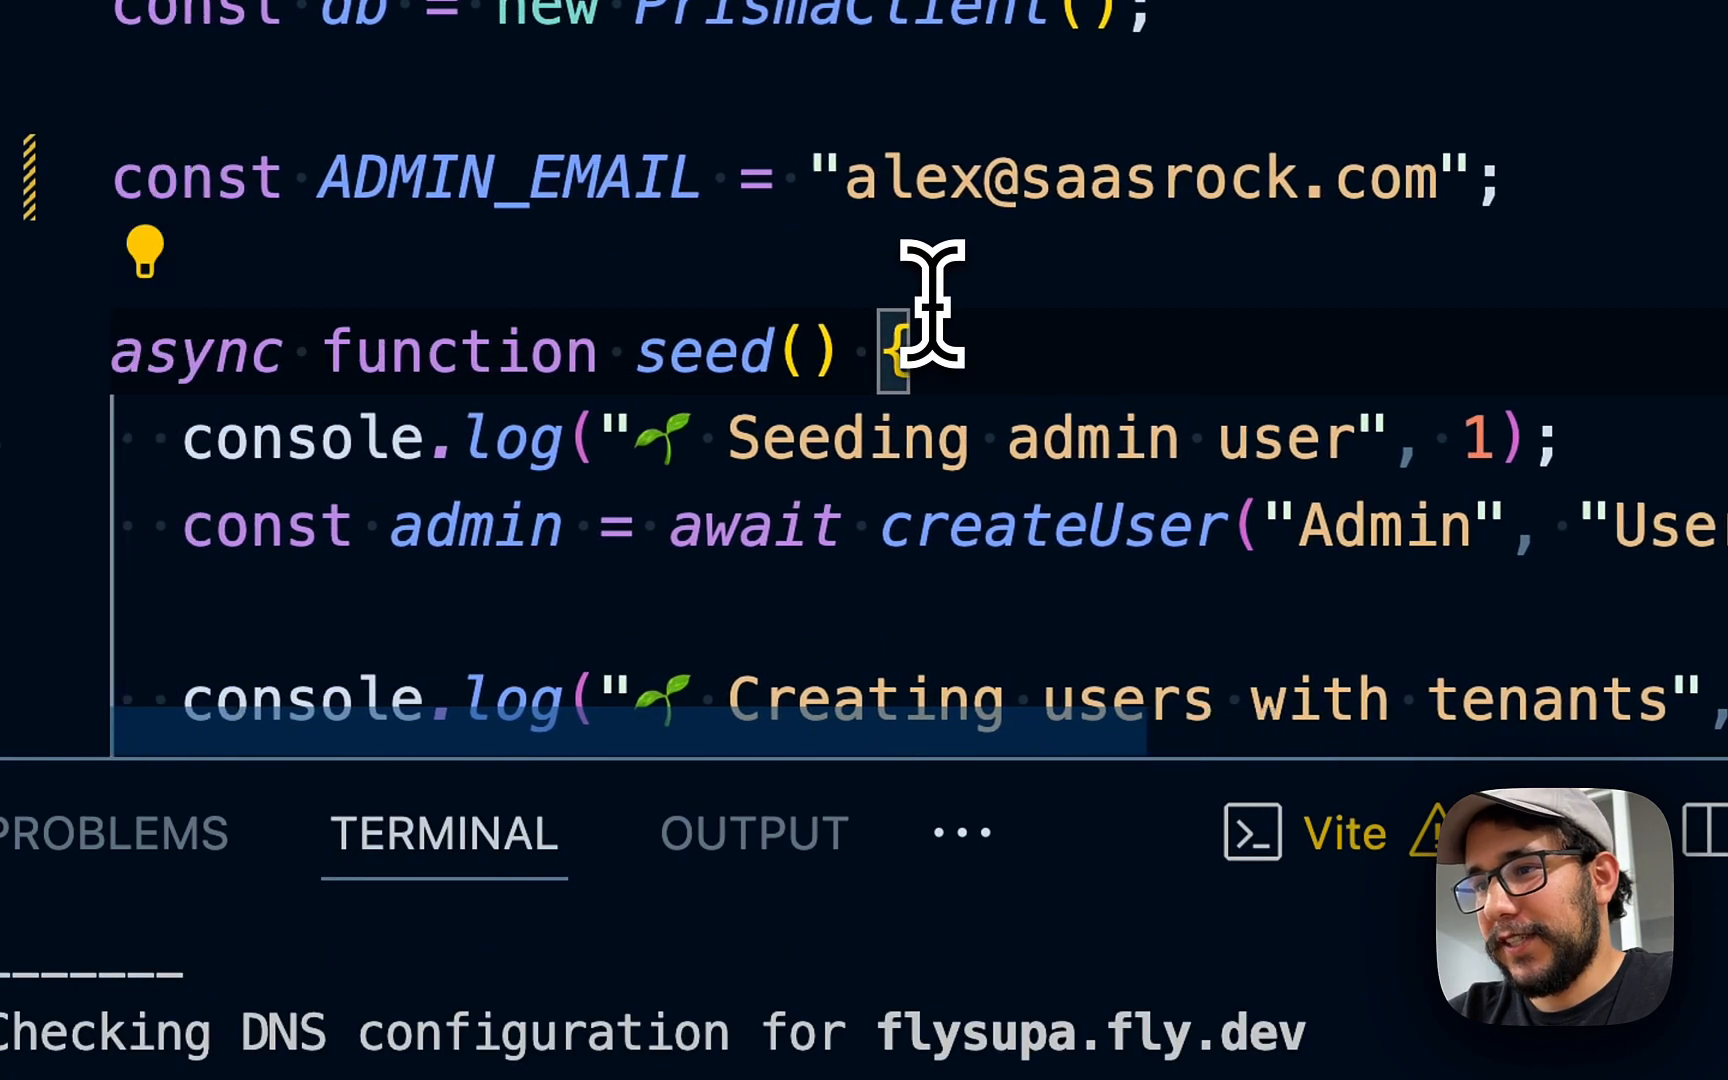
key("super+z")
left_click(868, 398)
key("shift+super+Right")
key("shift+Left")
key("shift+Left")
key("super+c")
left_click(982, 399)
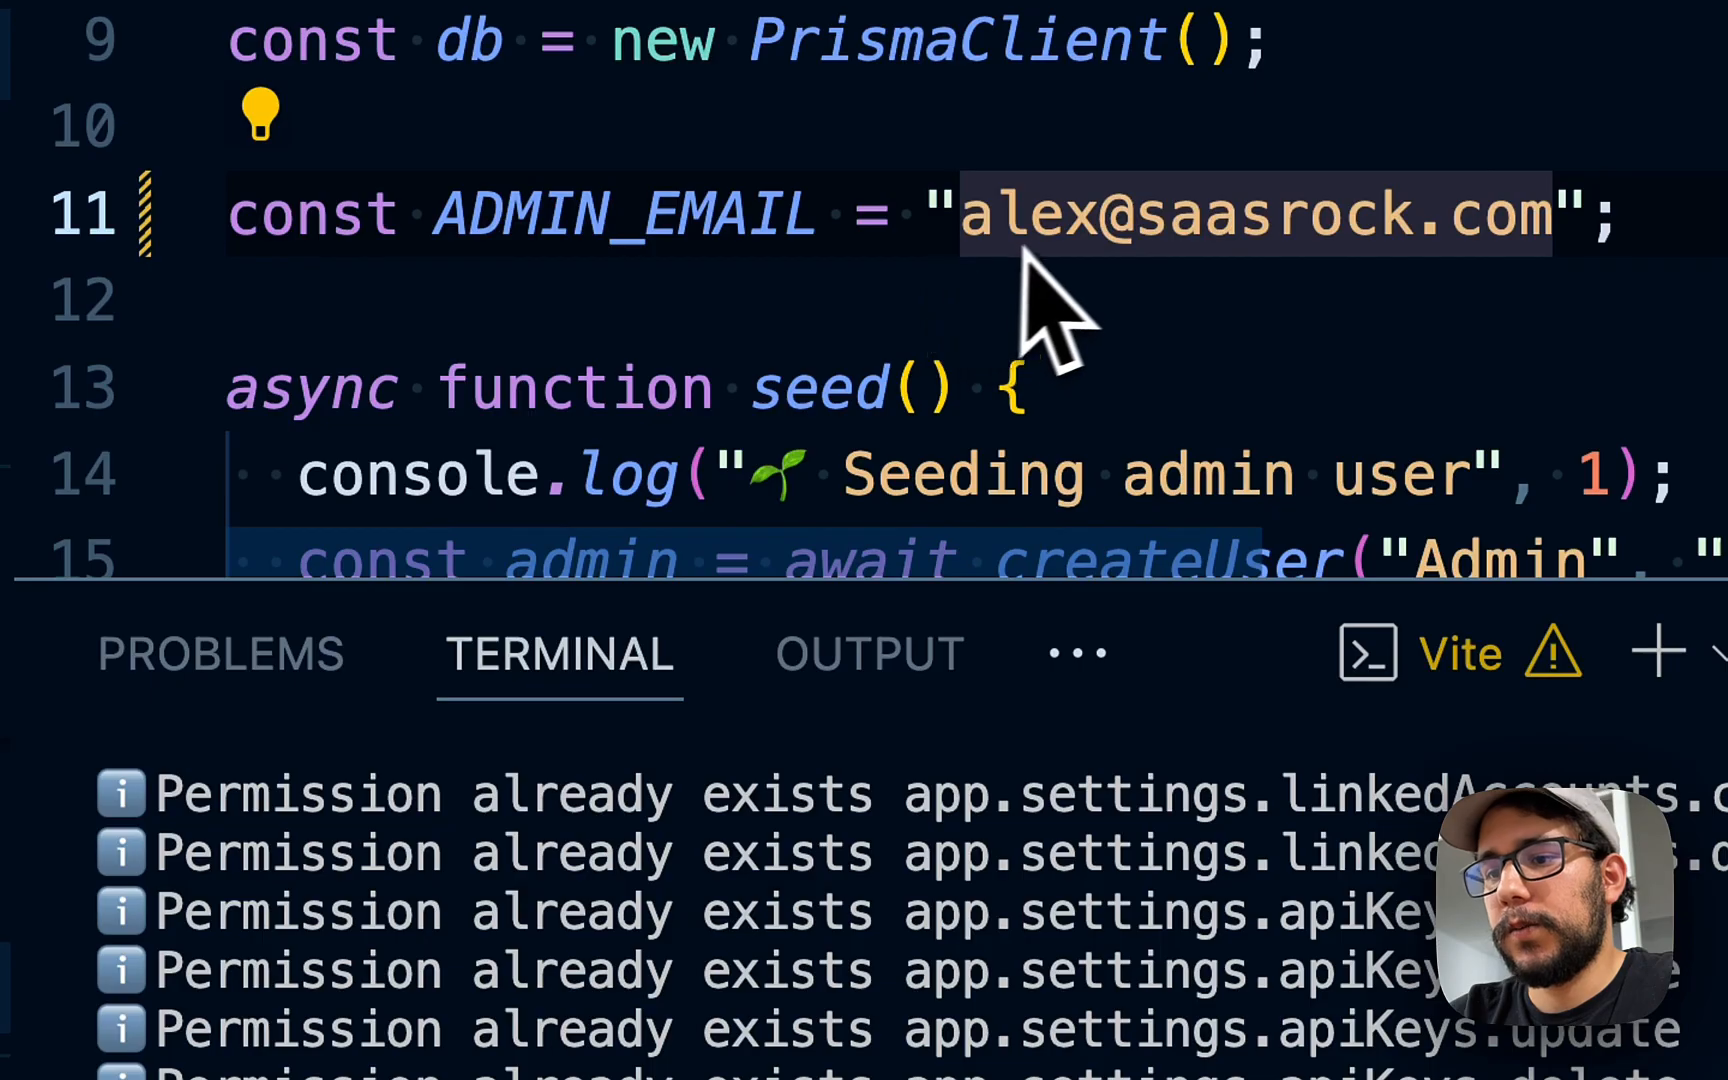
- Log in with the re-seeded admin e-mail and password, dismissing the breach and save-password pop-ups
key("super+Tab")
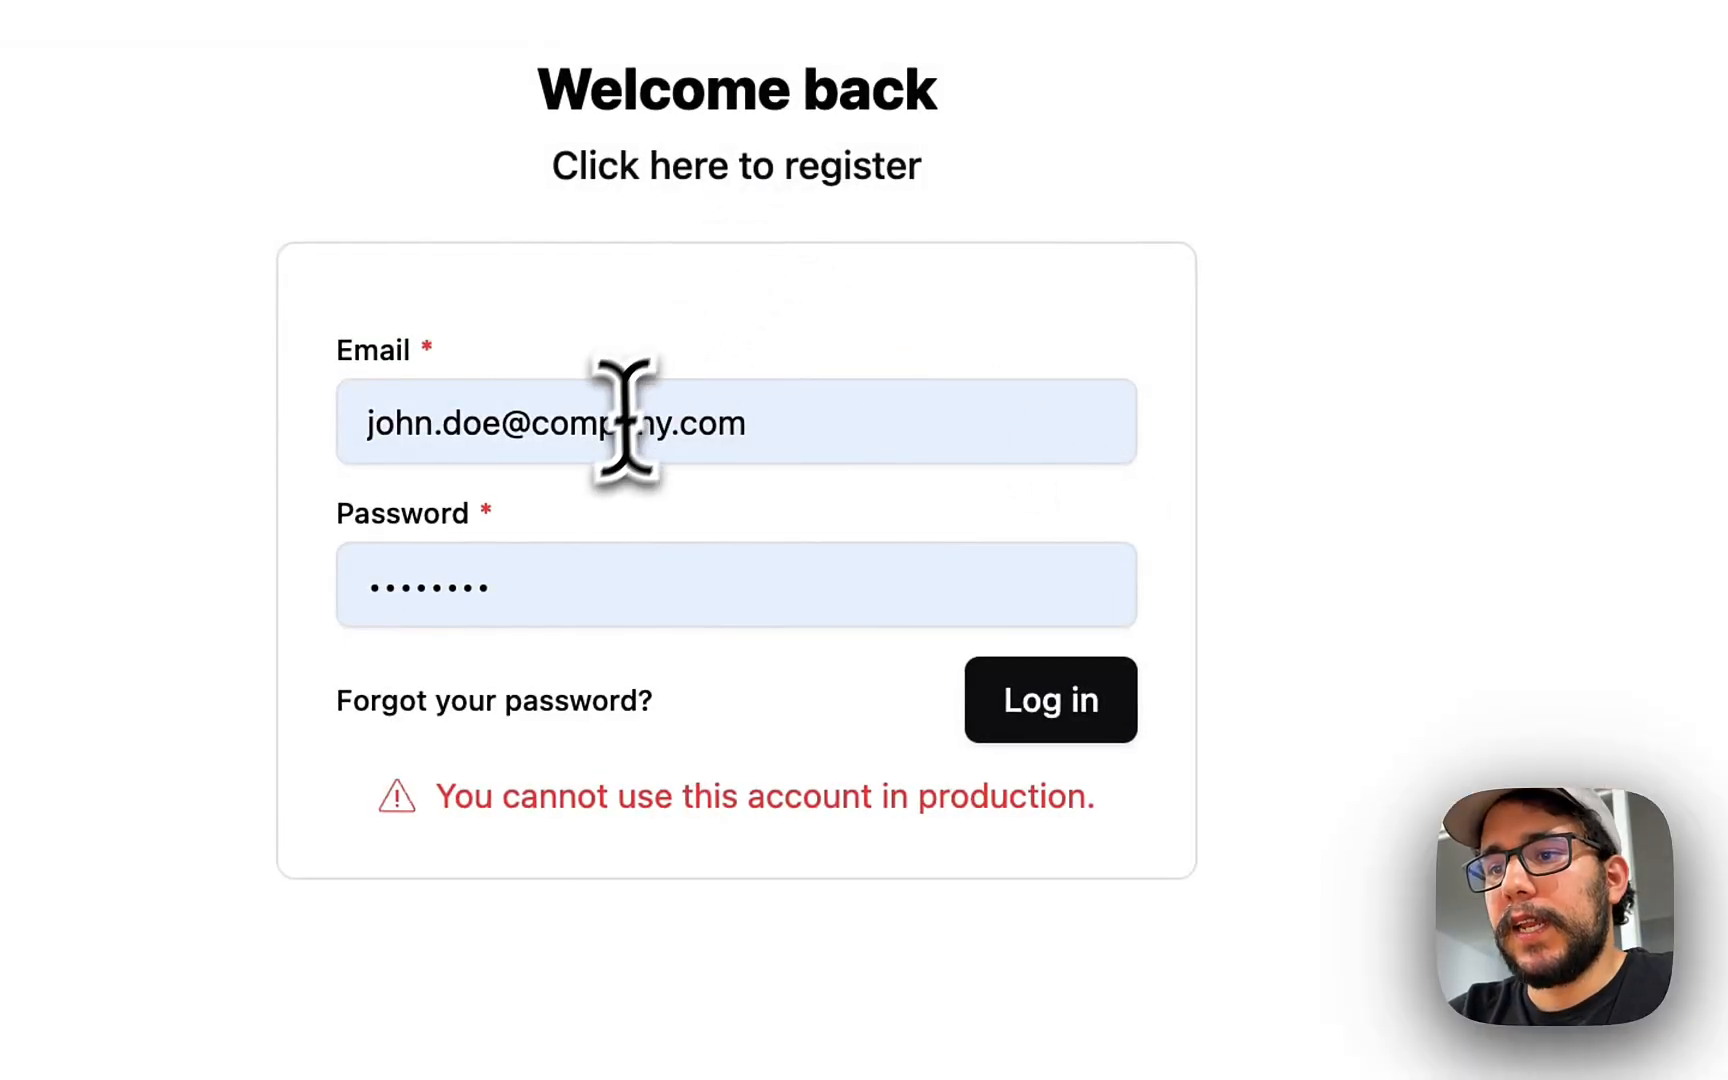
left_click(610, 418)
key("super+a")
key("super+v")
key("Tab")
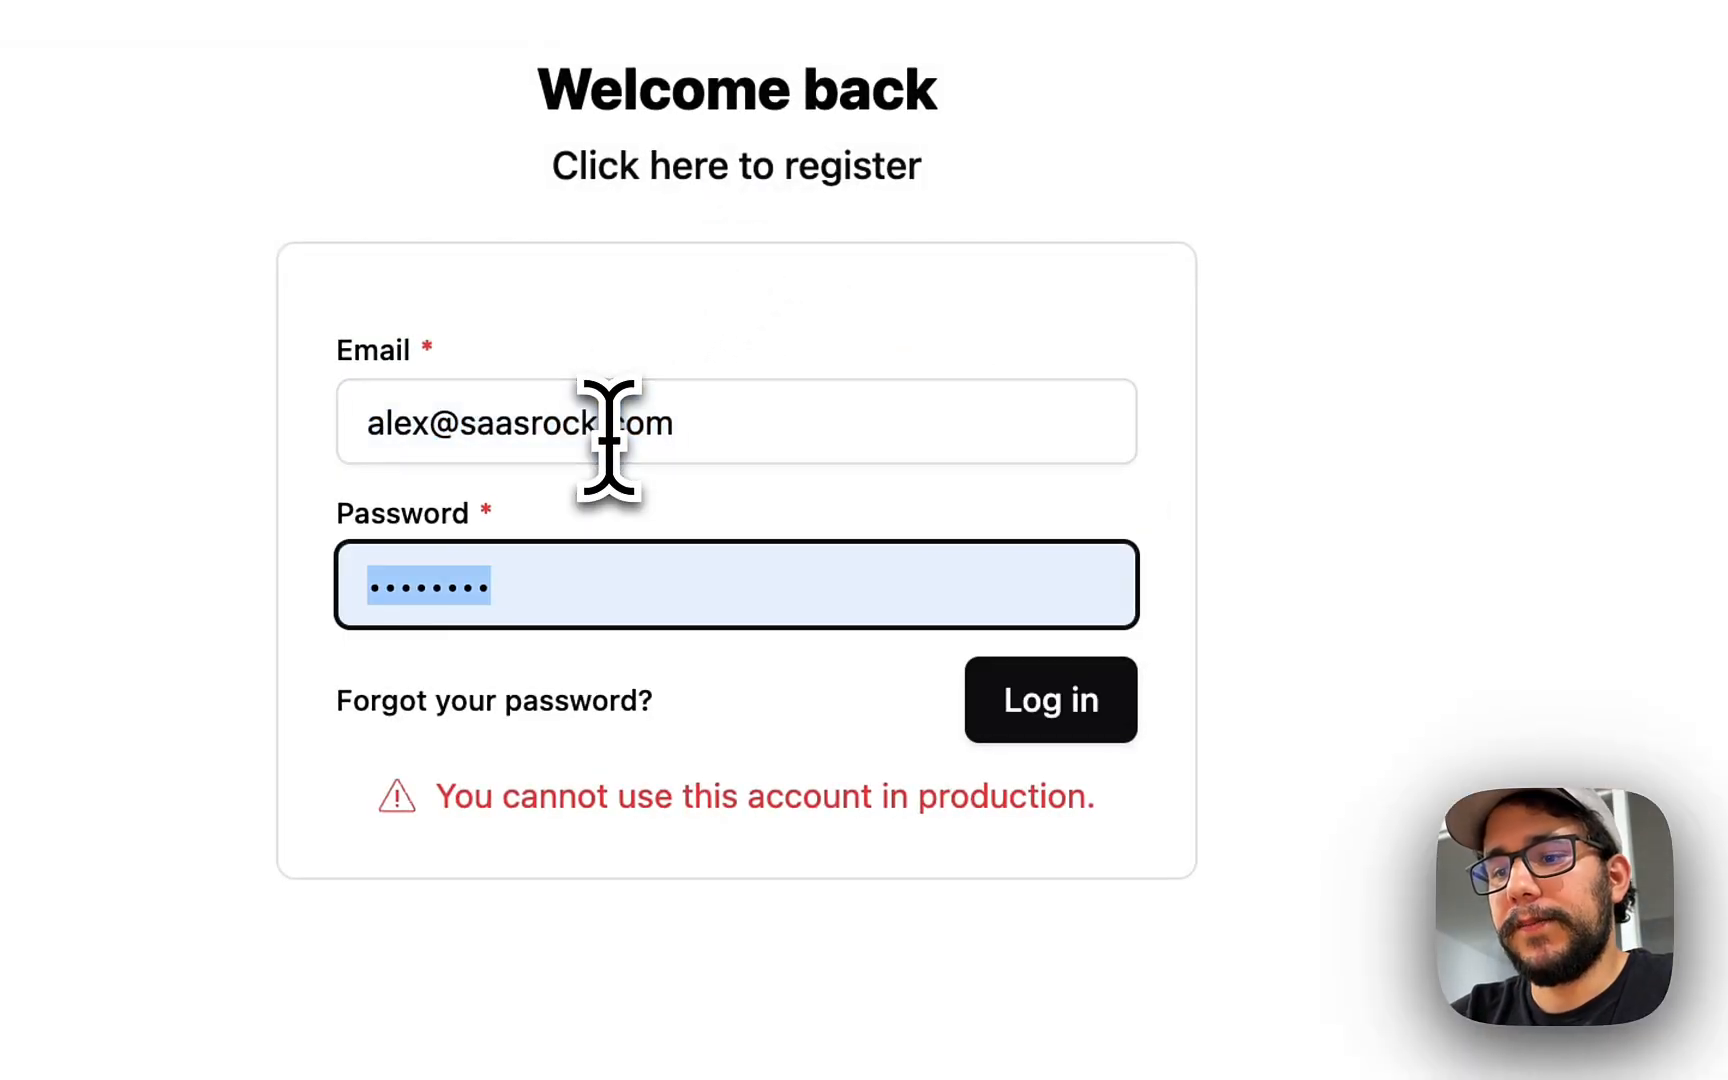
type("123456")
key("Return")
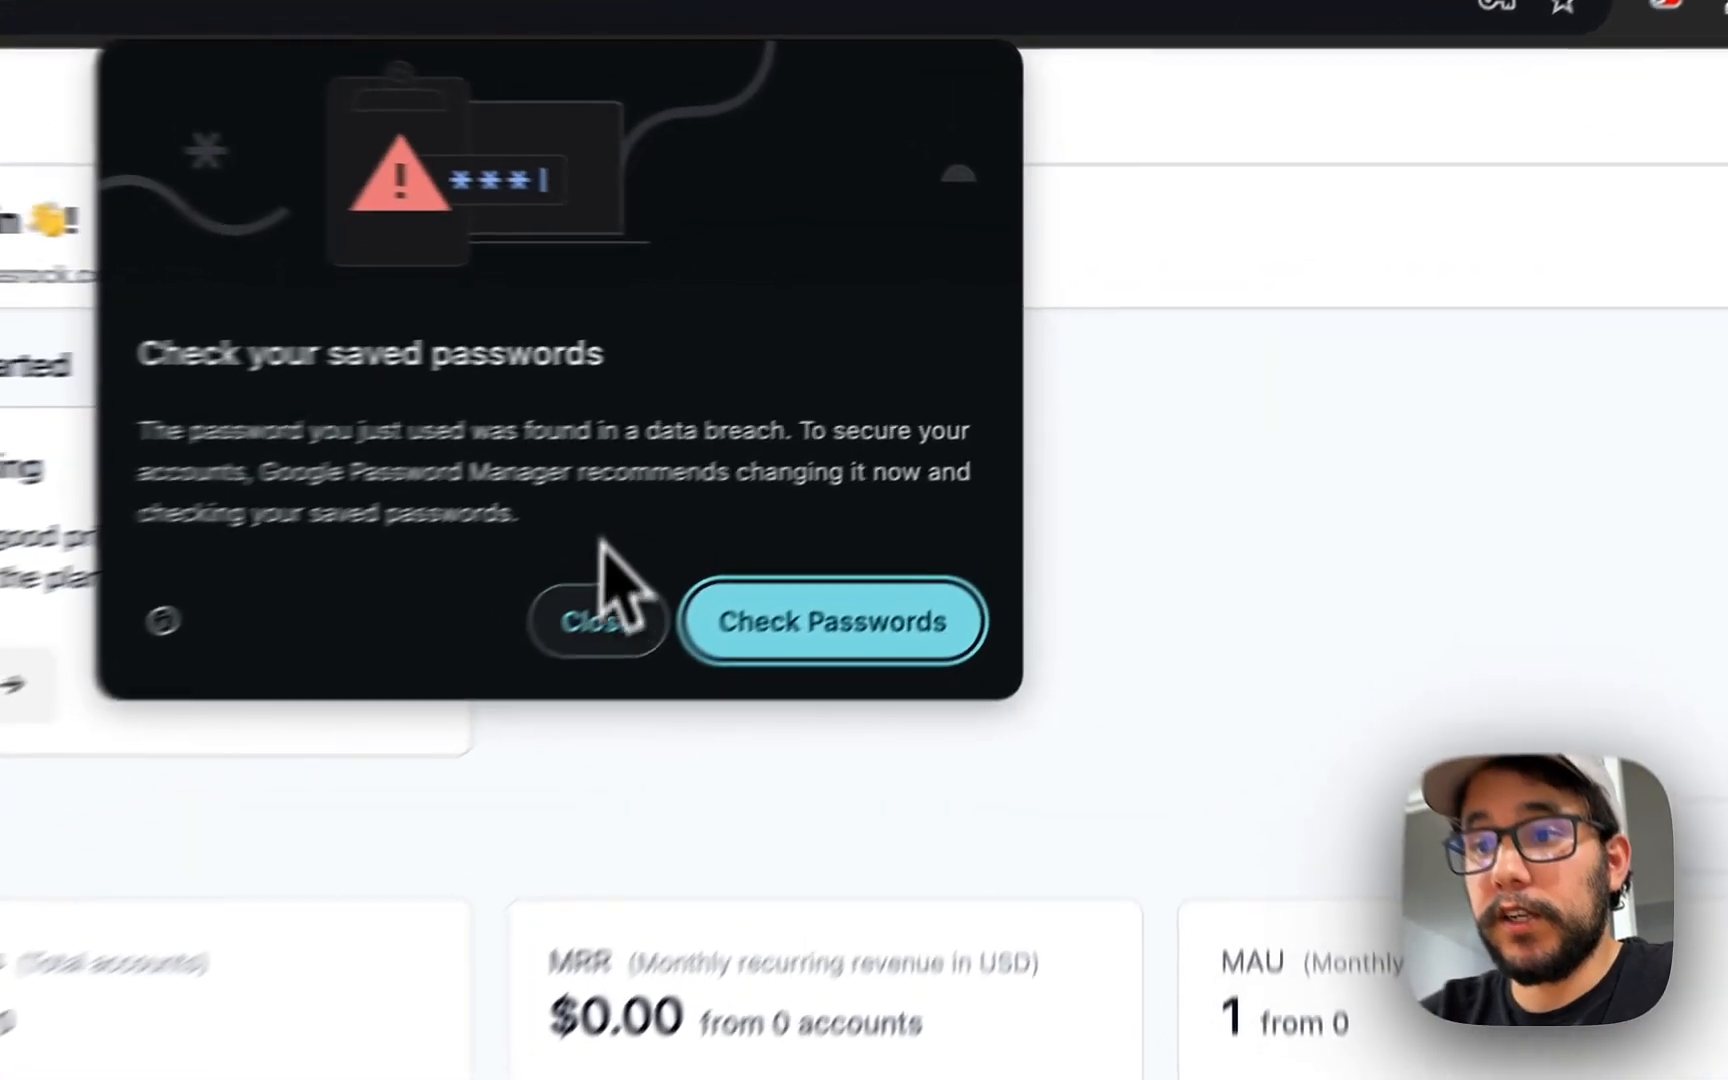
left_click(606, 612)
left_click(1238, 310)
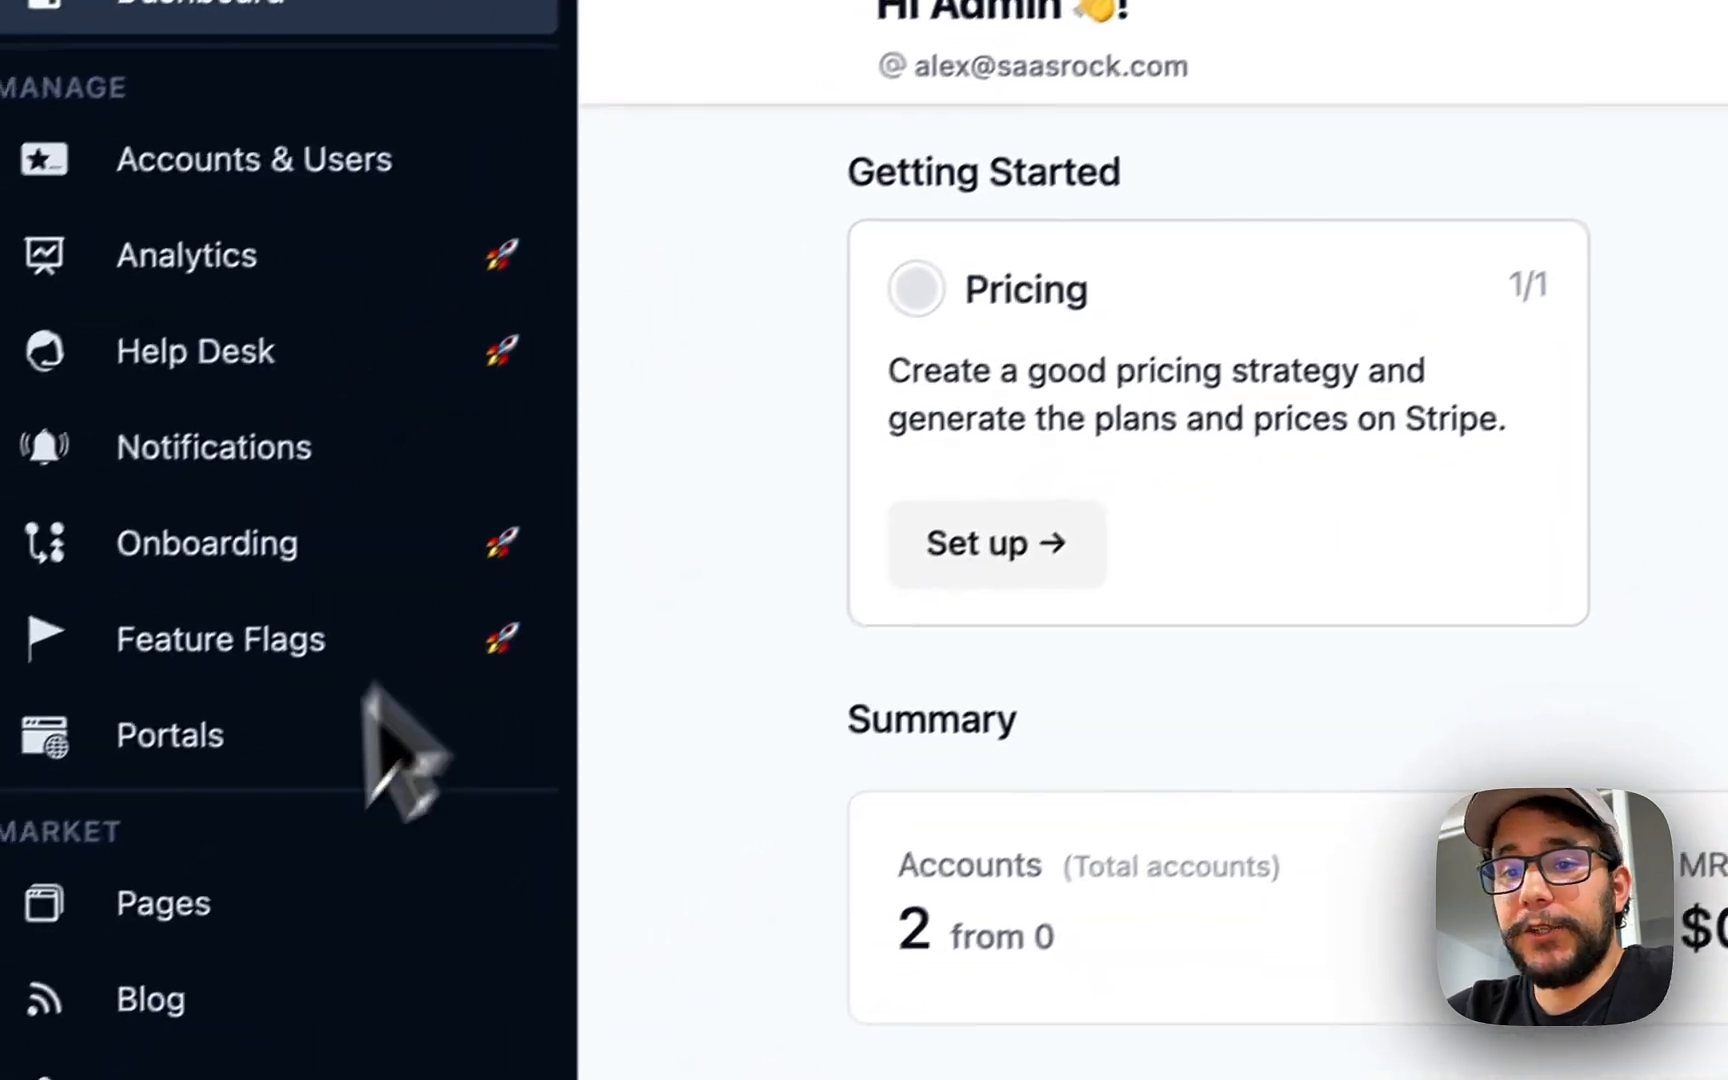
- Create a new entity titled 'Employee' from the Entities list
scroll(330, 880, "down", 5)
left_click(325, 825)
left_click(1590, 330)
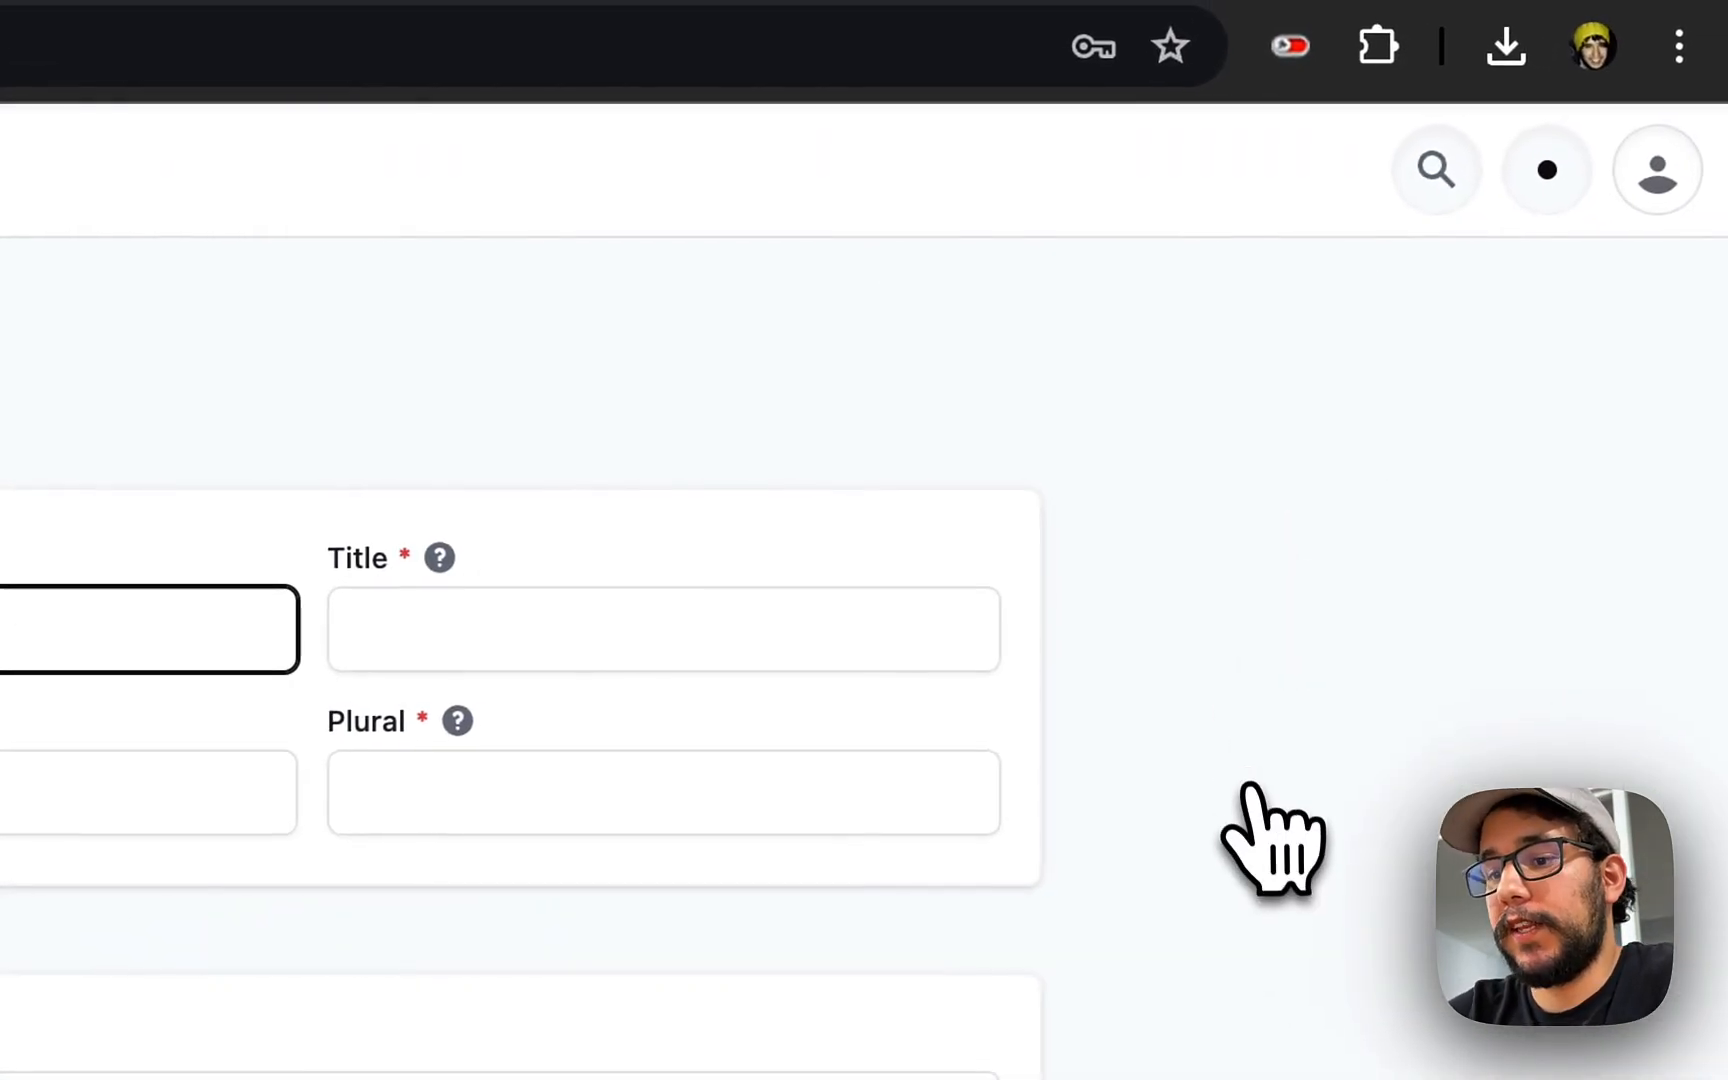
type("Employee")
key("Tab")
key("Tab")
type("em")
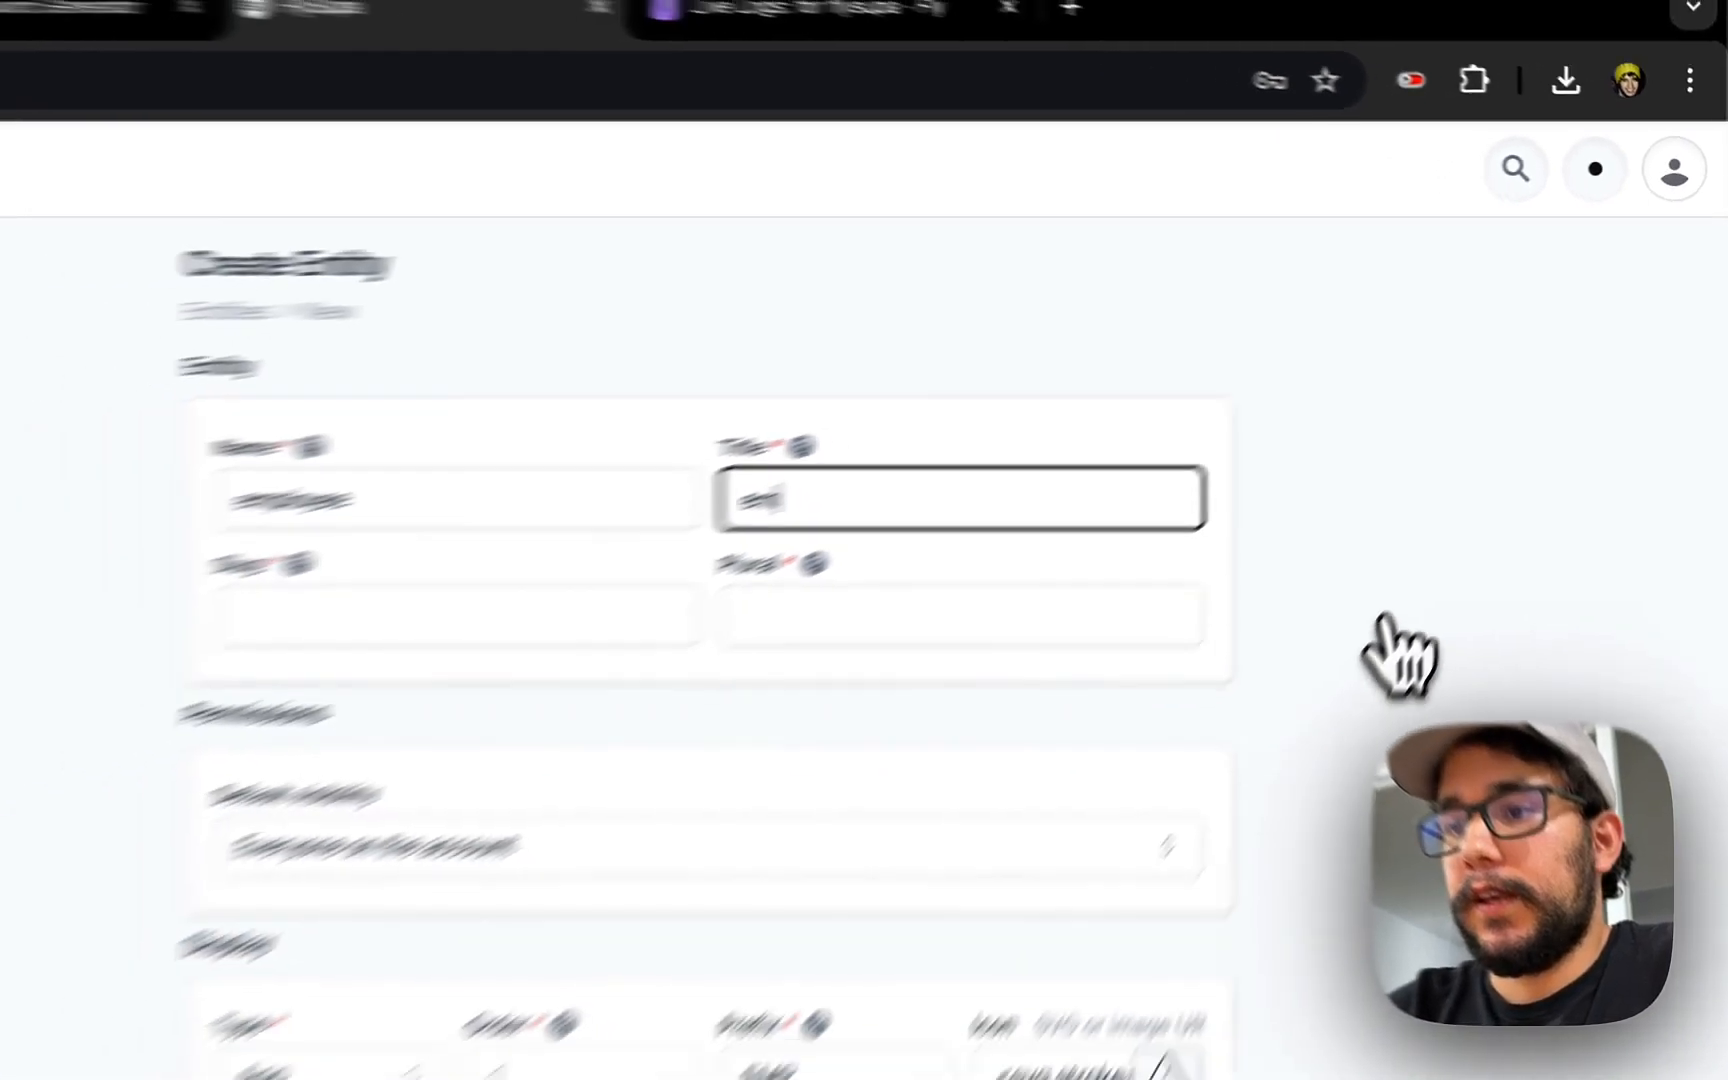
key("BackSpace")
key("super+z")
key("Tab")
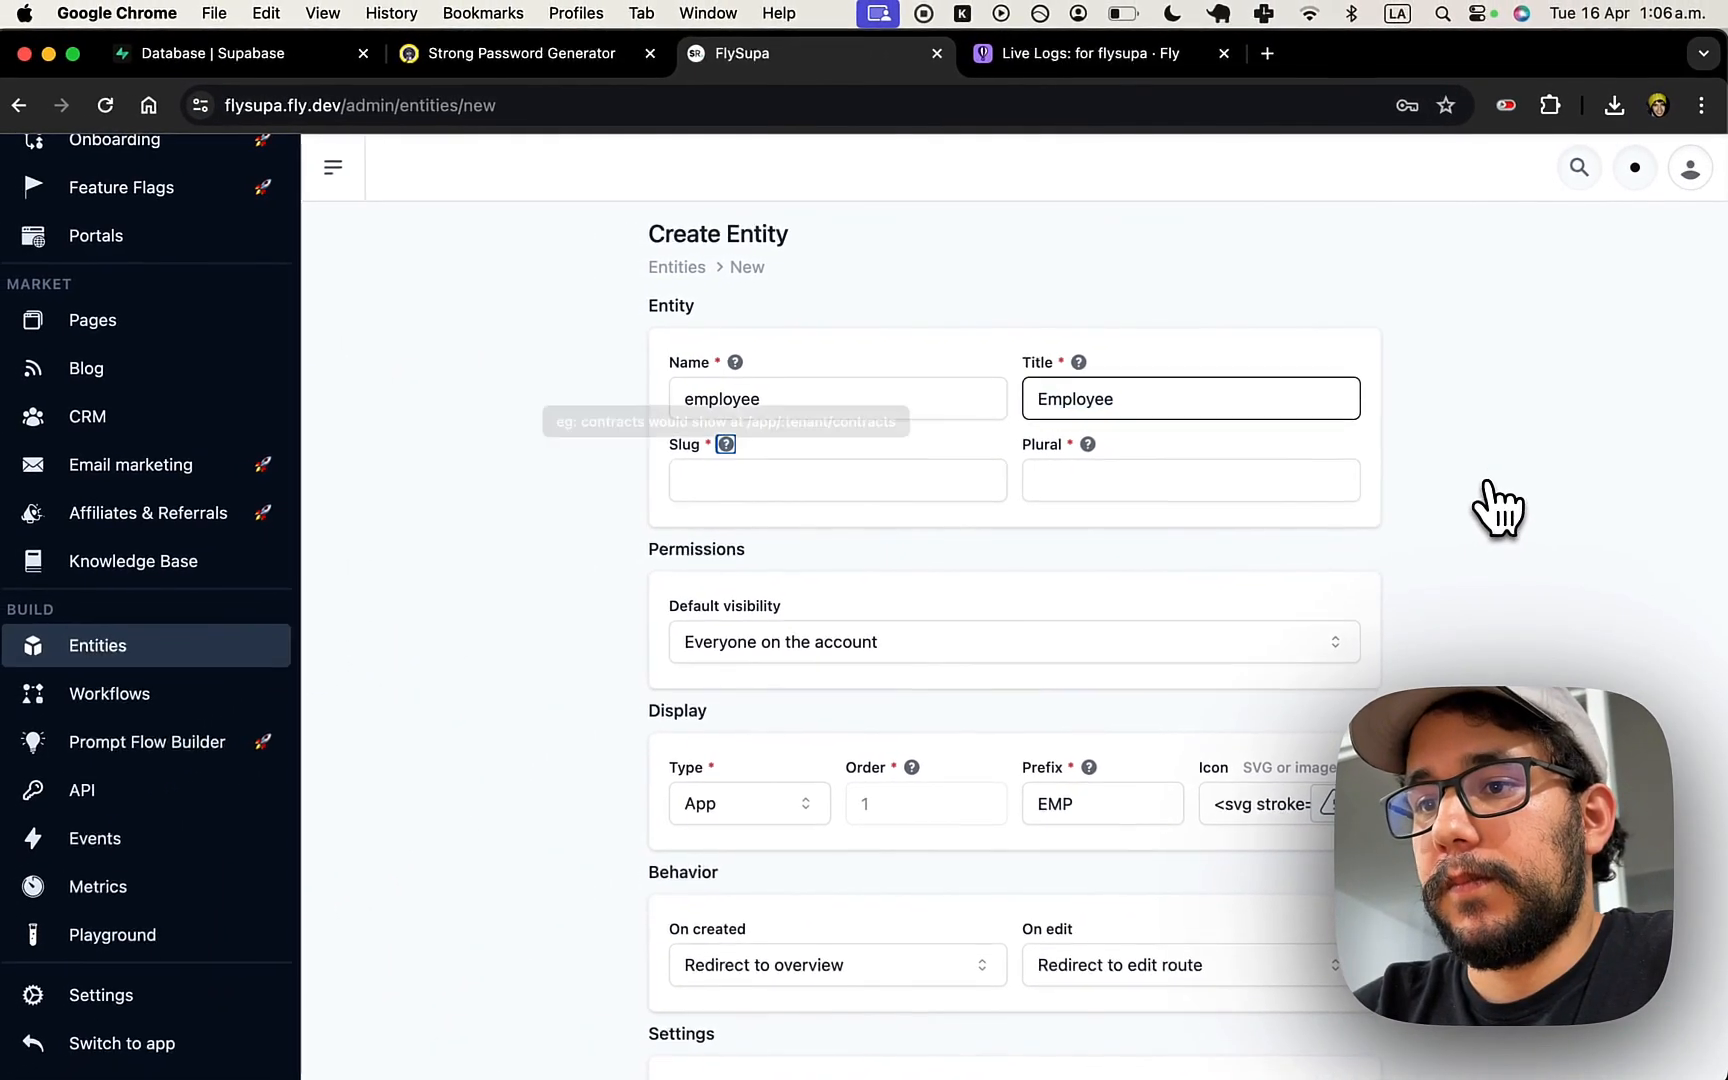
key("Tab")
type("empl")
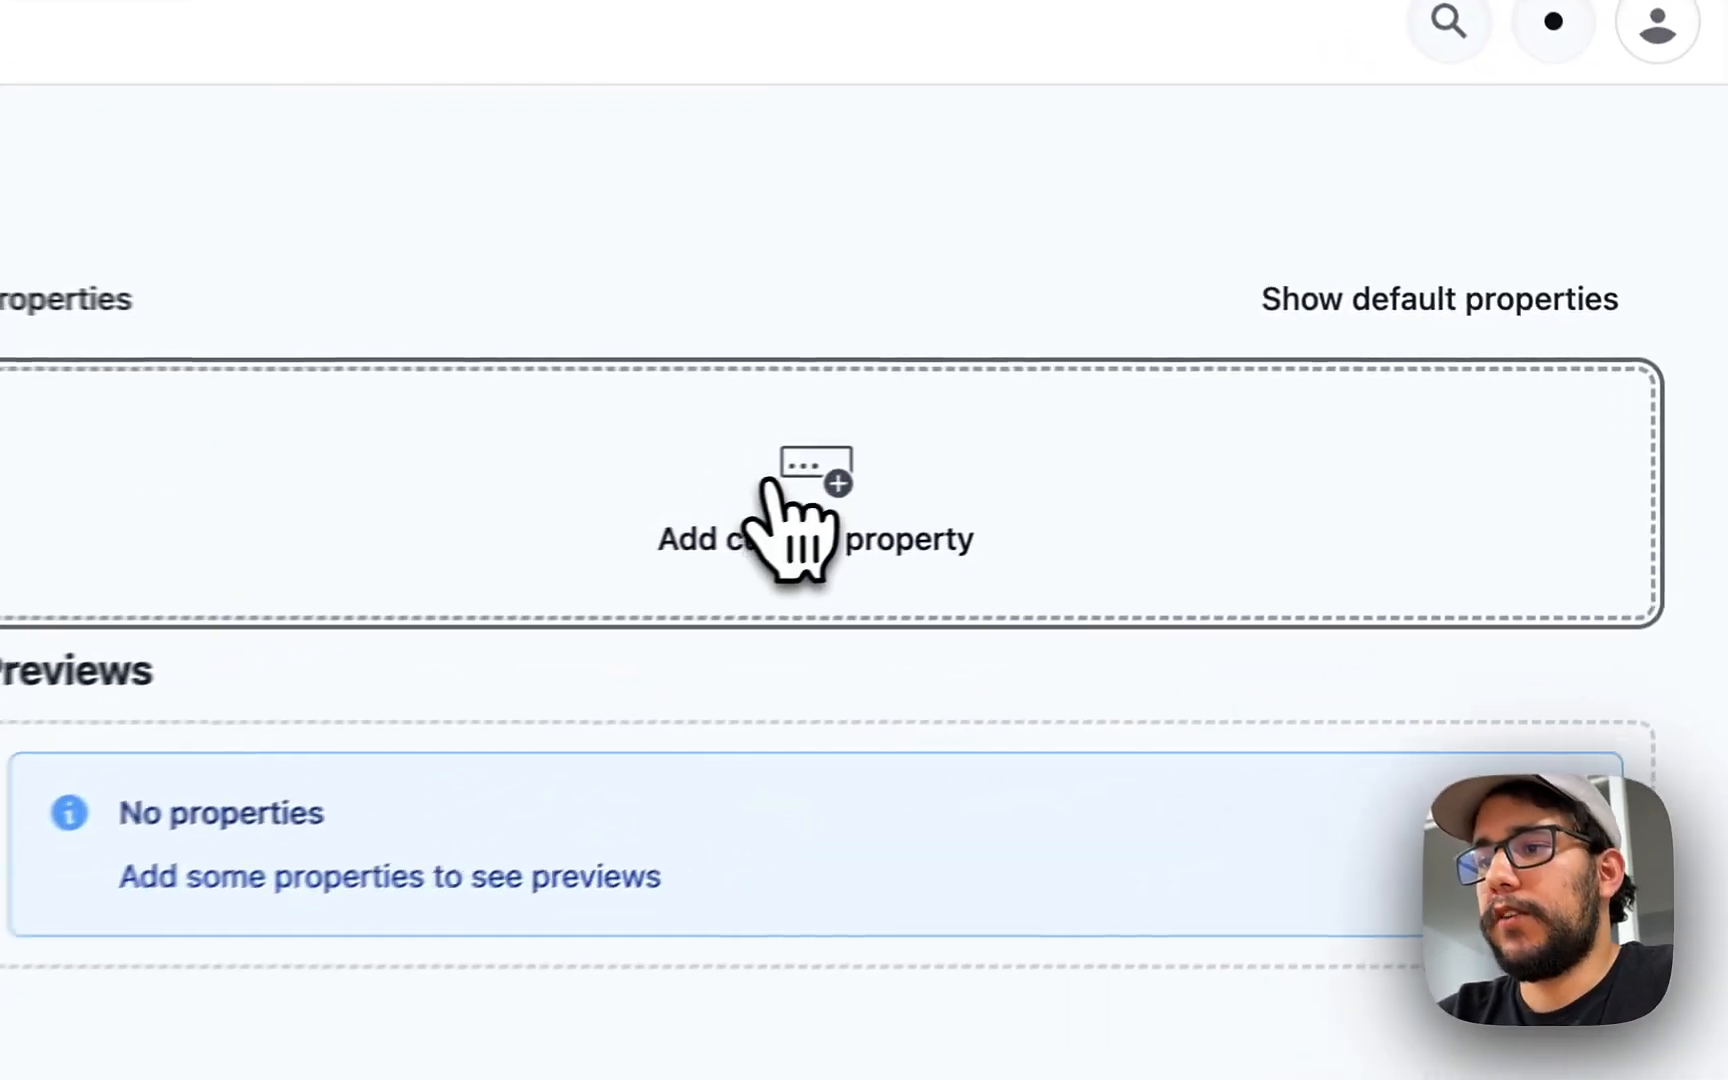
- Add a required Text property titled 'First name'
left_click(790, 515)
type("Fri")
key("BackSpace")
key("BackSpace")
type("irst name")
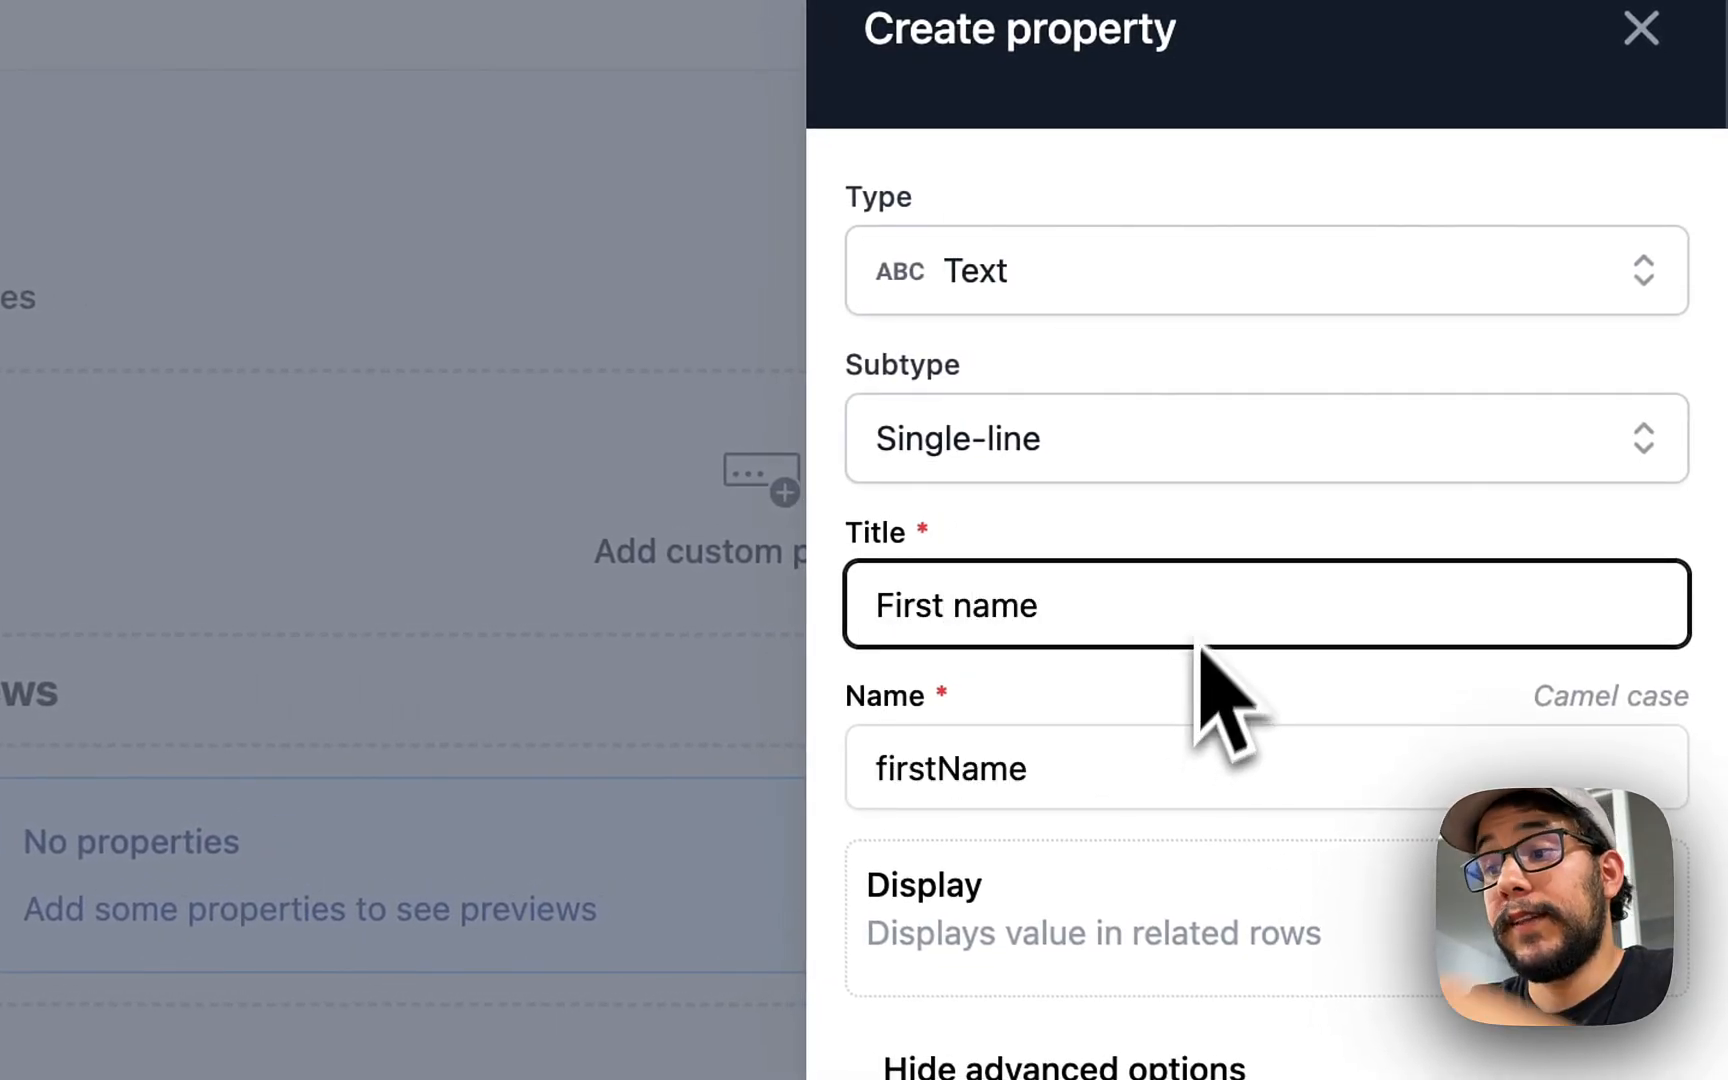
key("Return")
- Add a Media property titled 'Image', then switch to the app dashboard
left_click(688, 702)
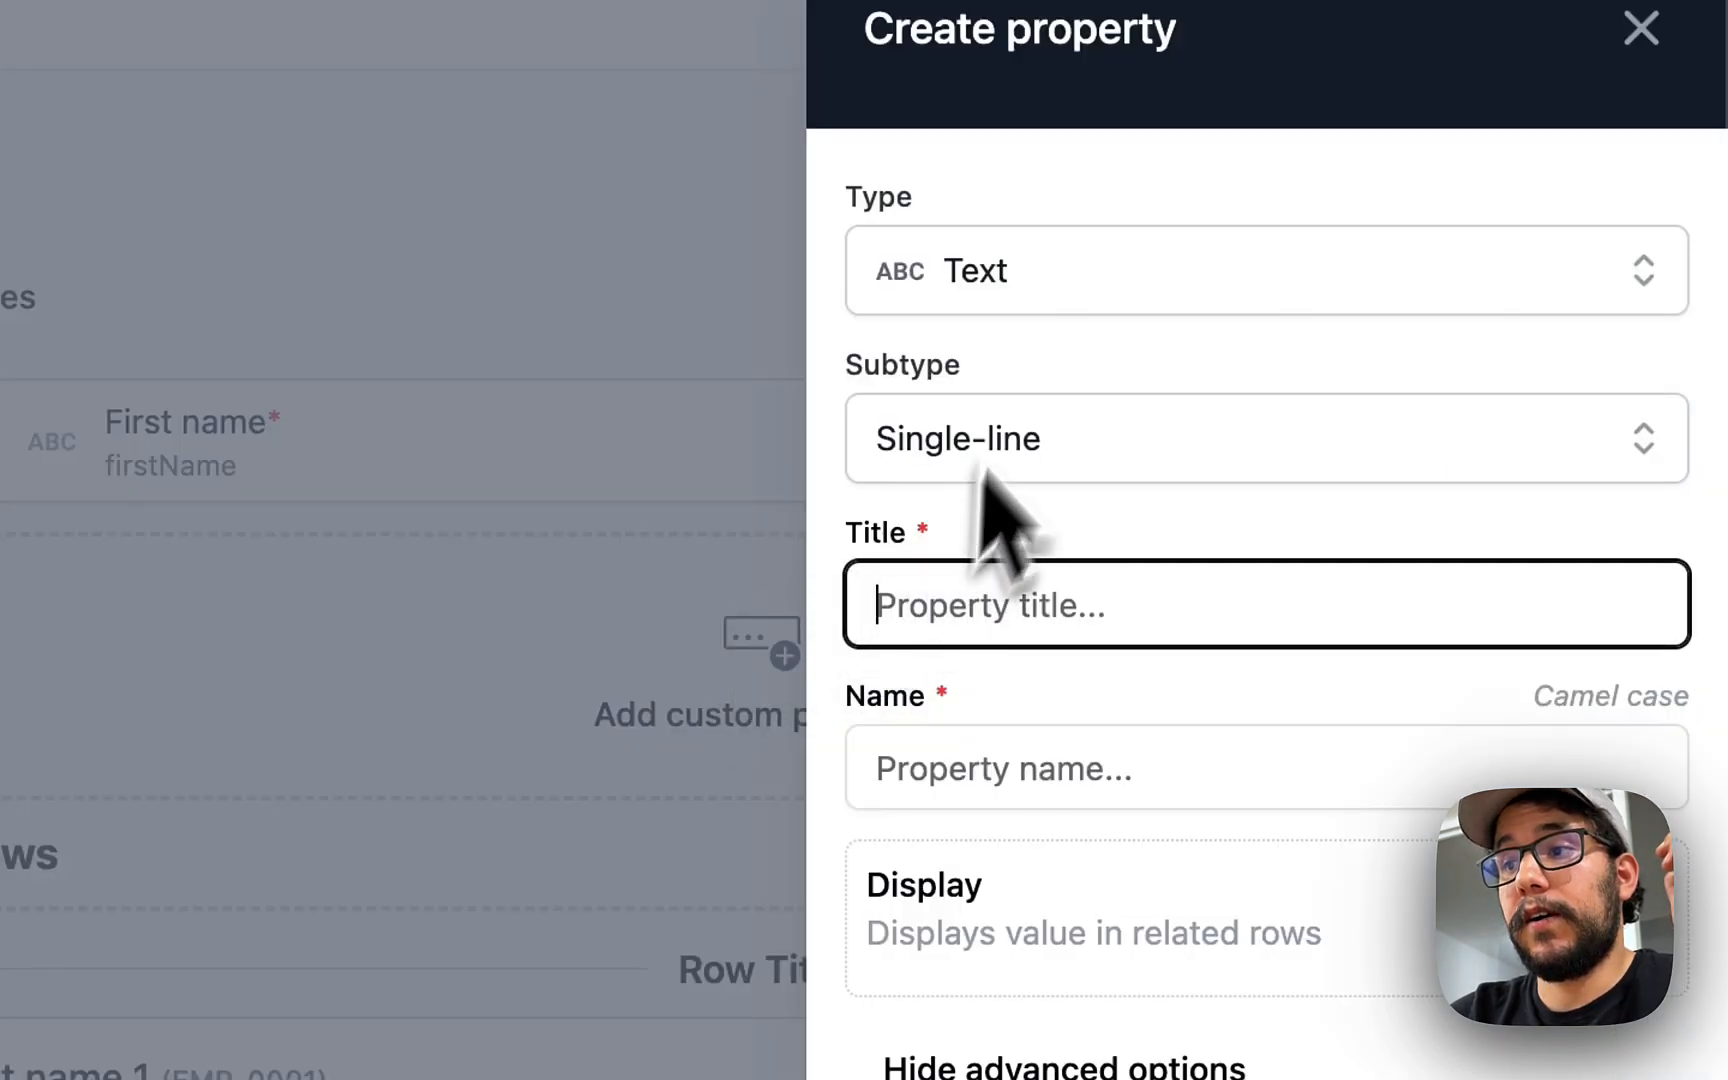
left_click(1030, 300)
left_click(1043, 806)
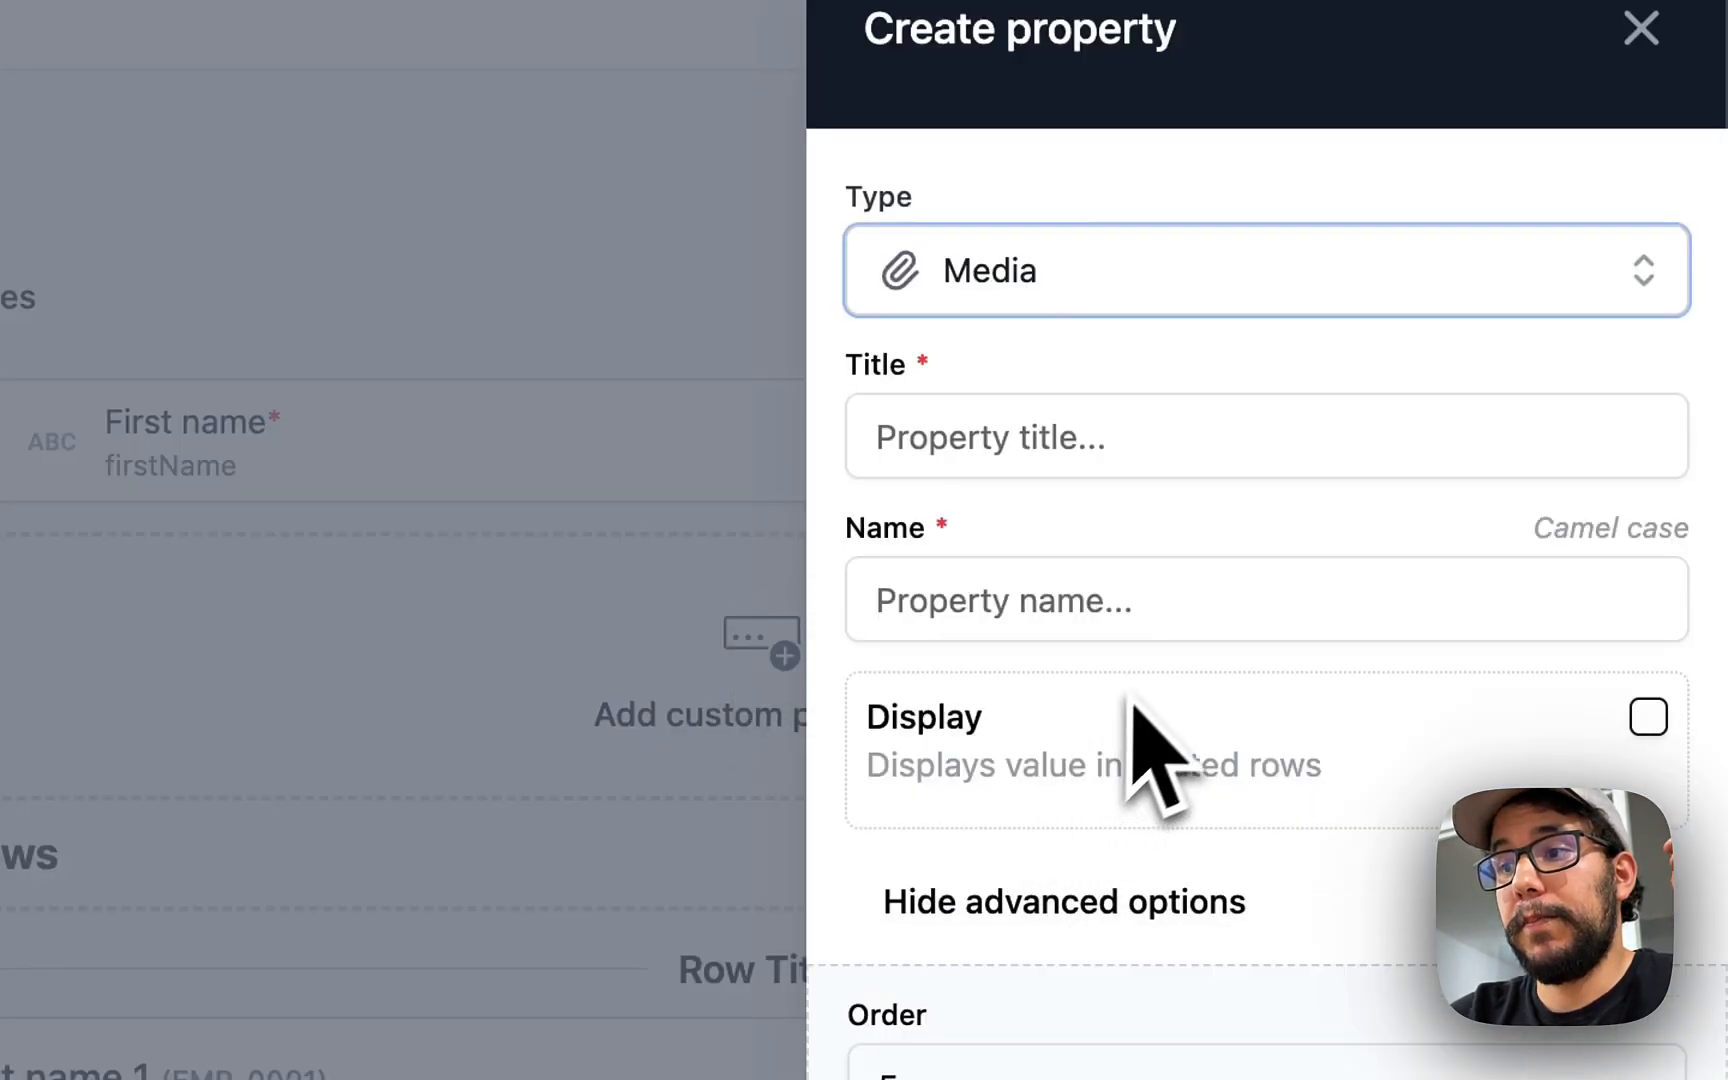
scroll(1135, 700, "down", 1)
left_click(1065, 395)
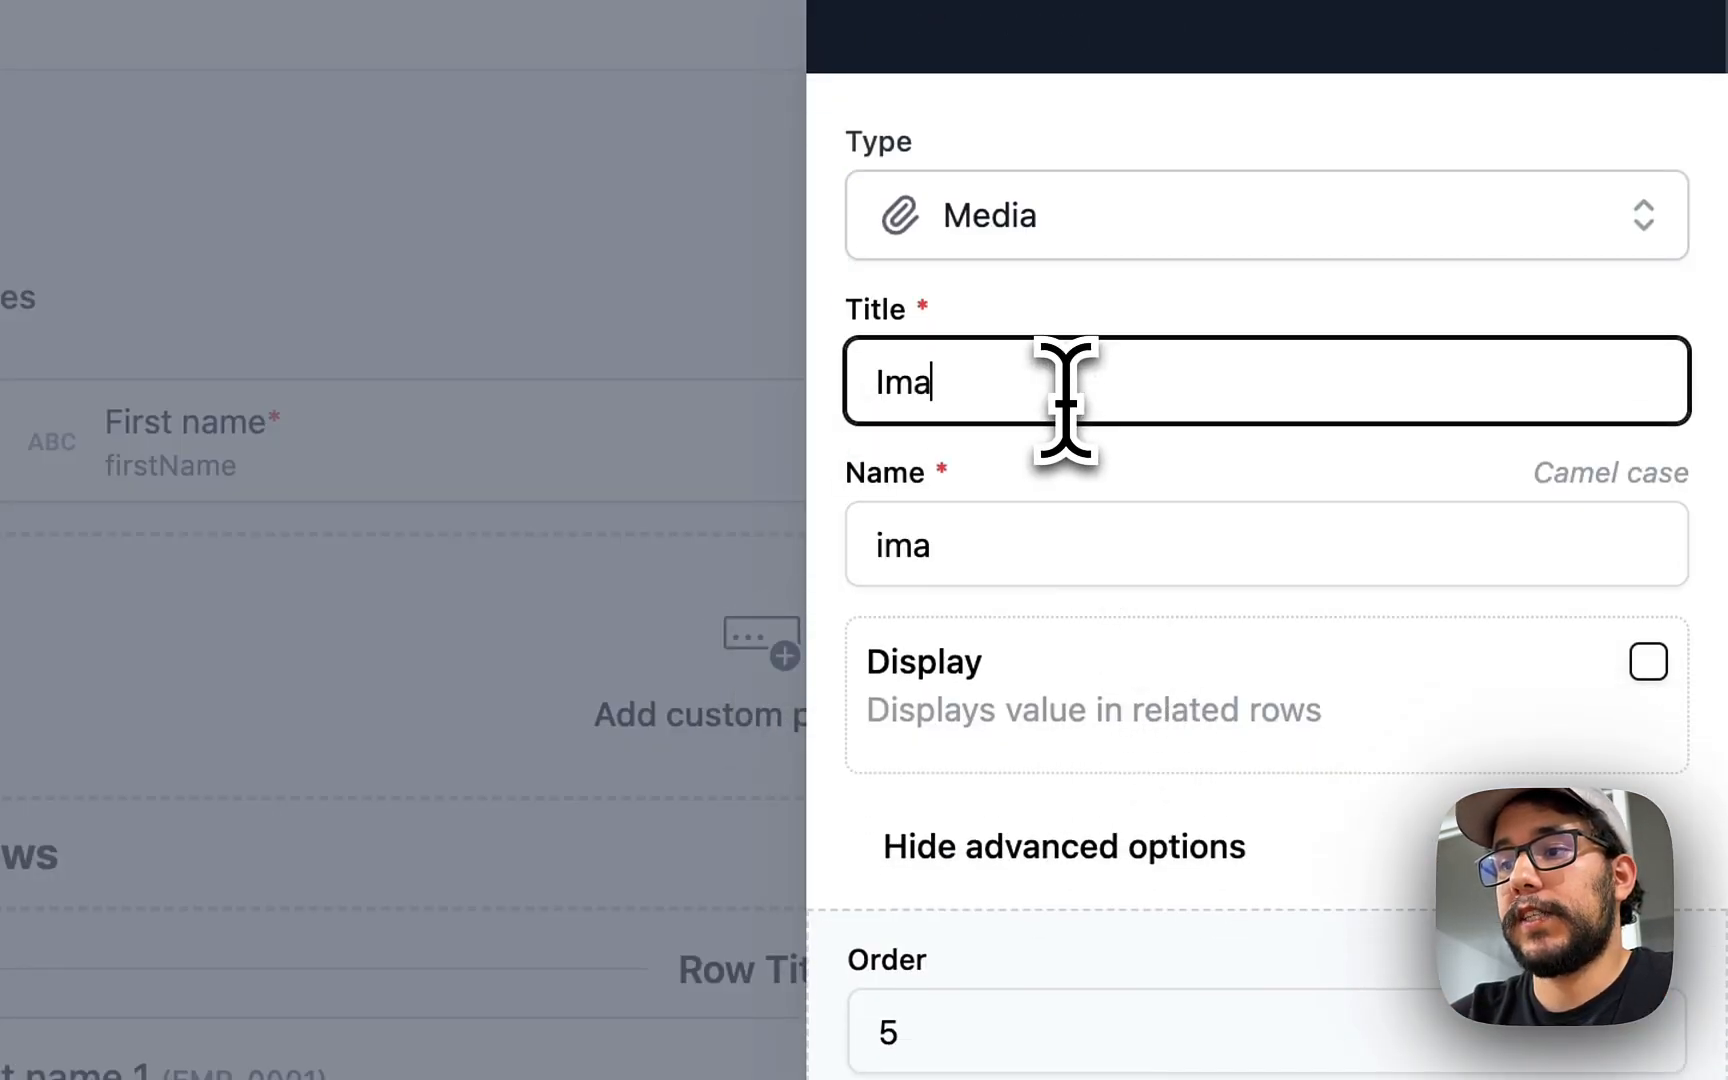
key("Return")
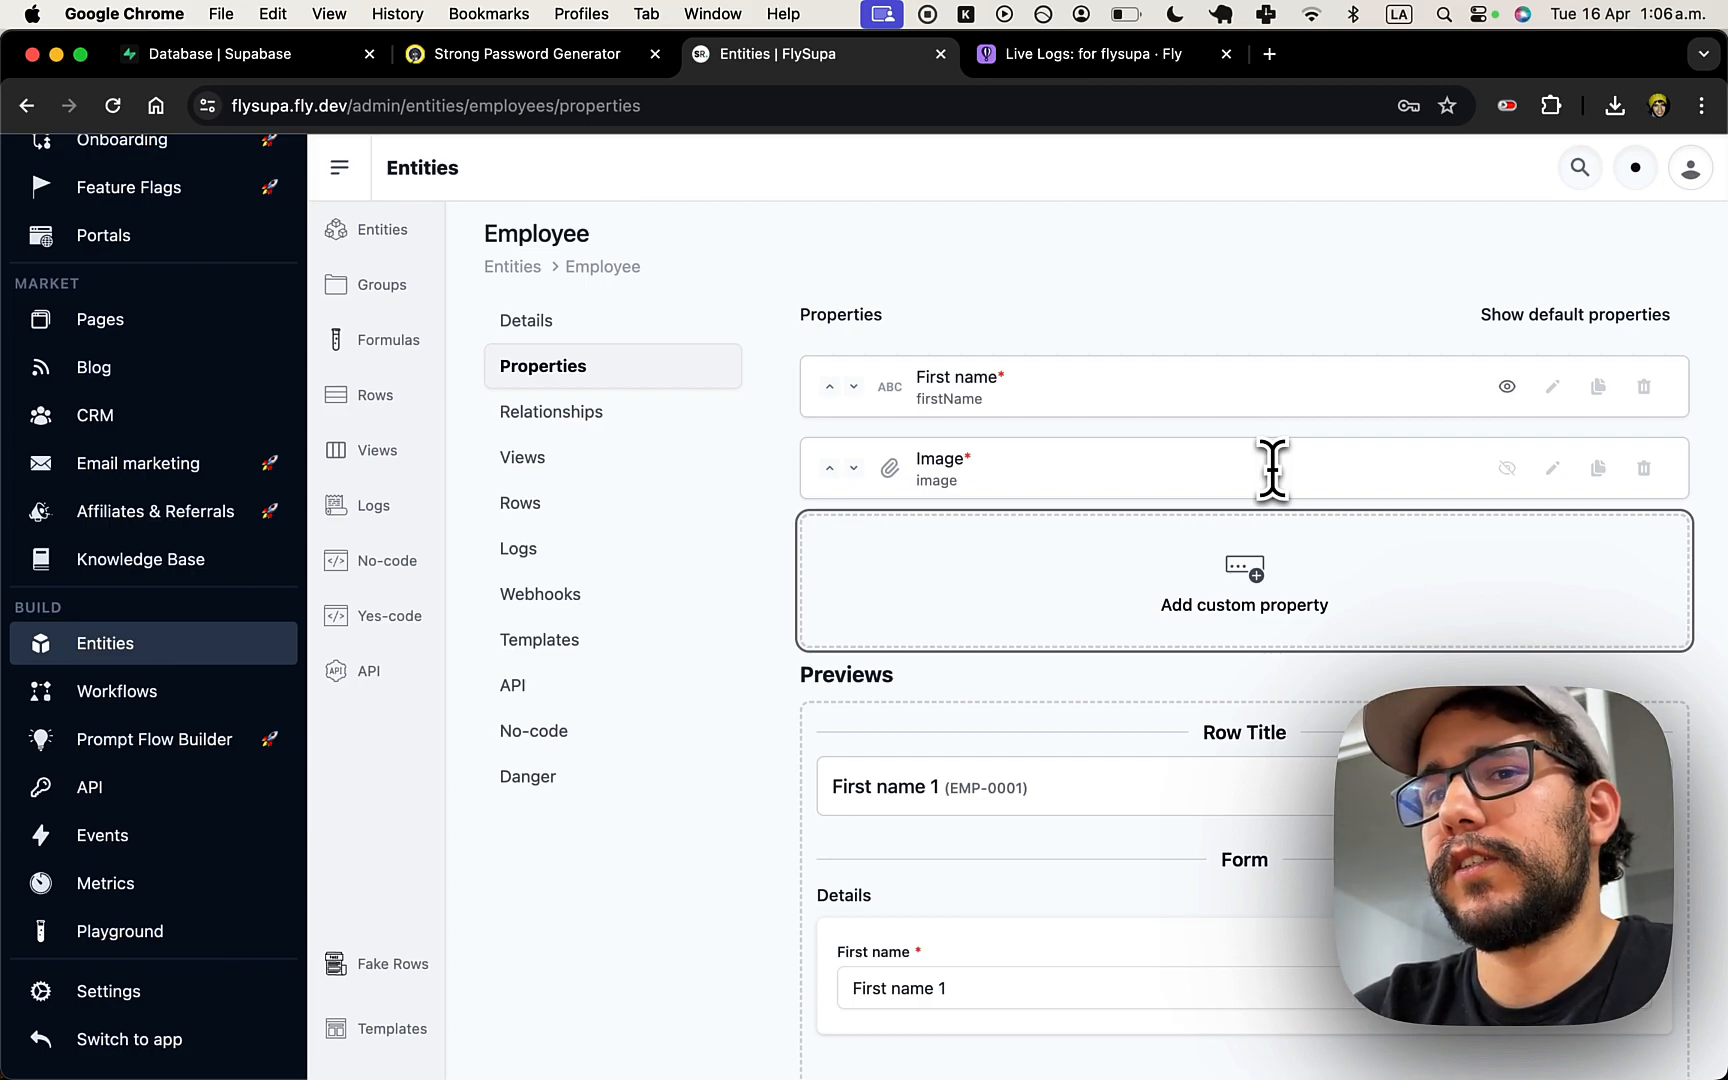
scroll(1140, 460, "down", 2)
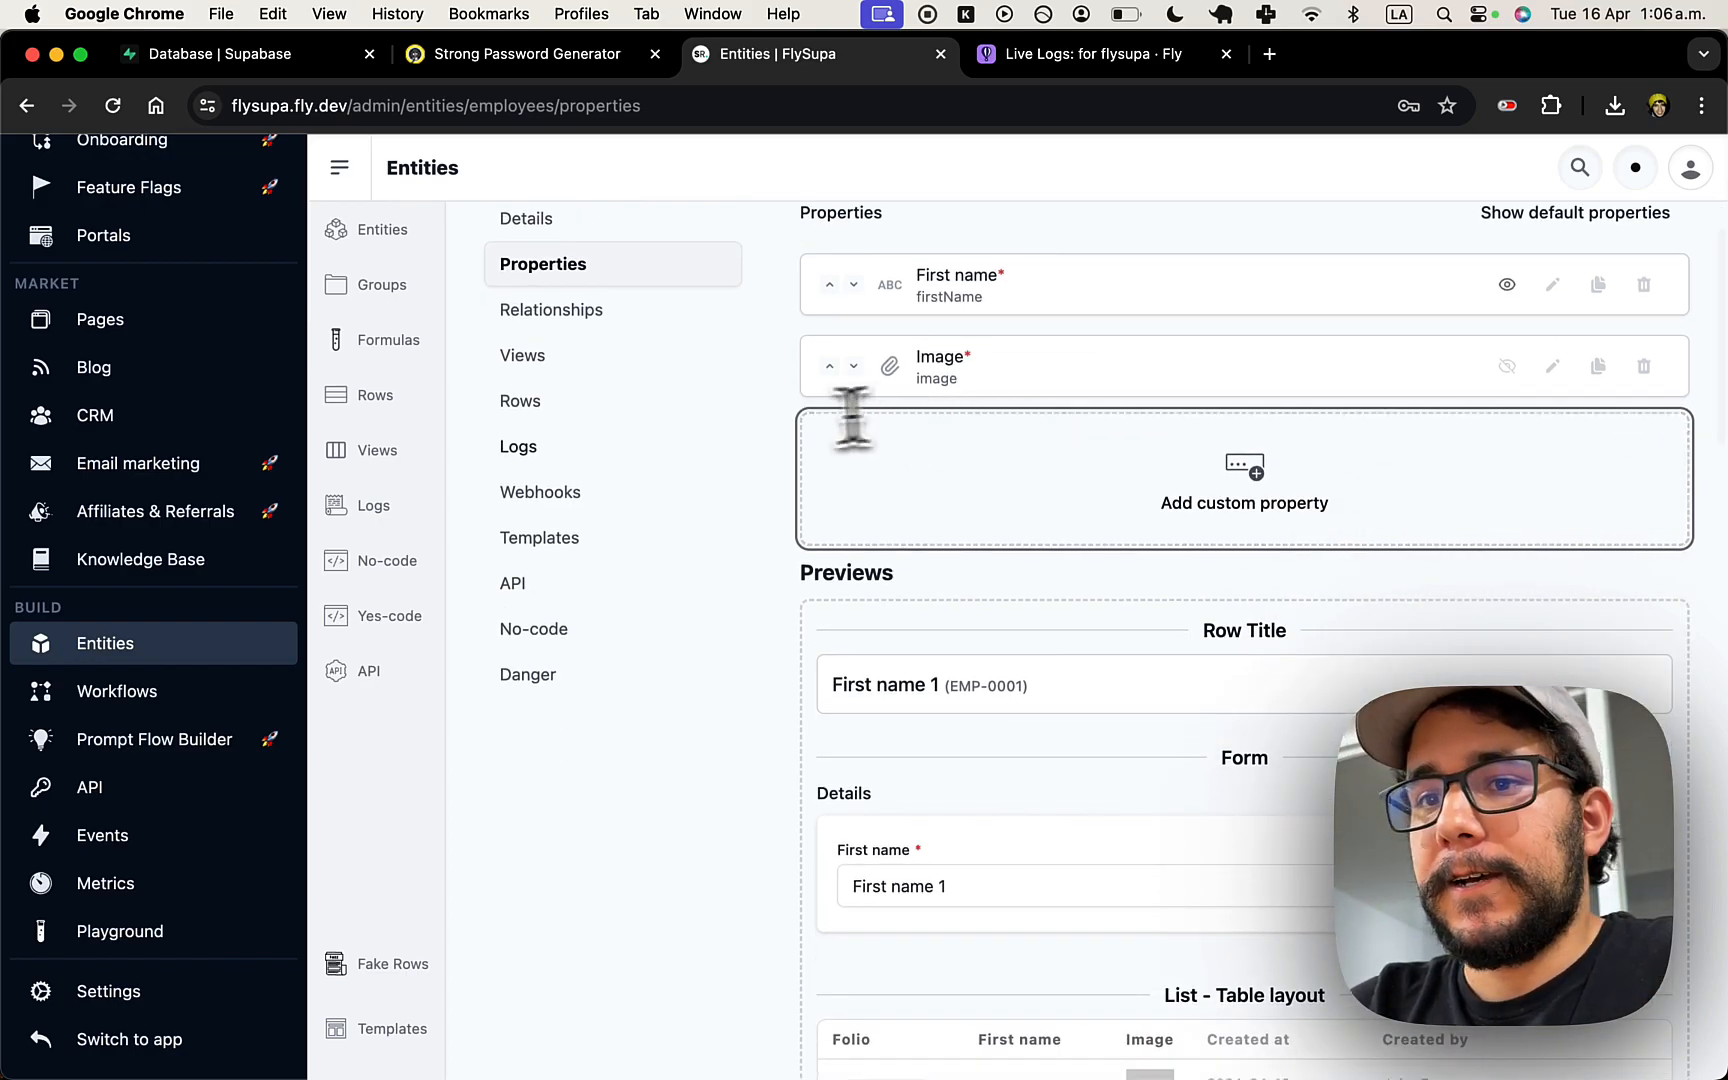
left_click(147, 1037)
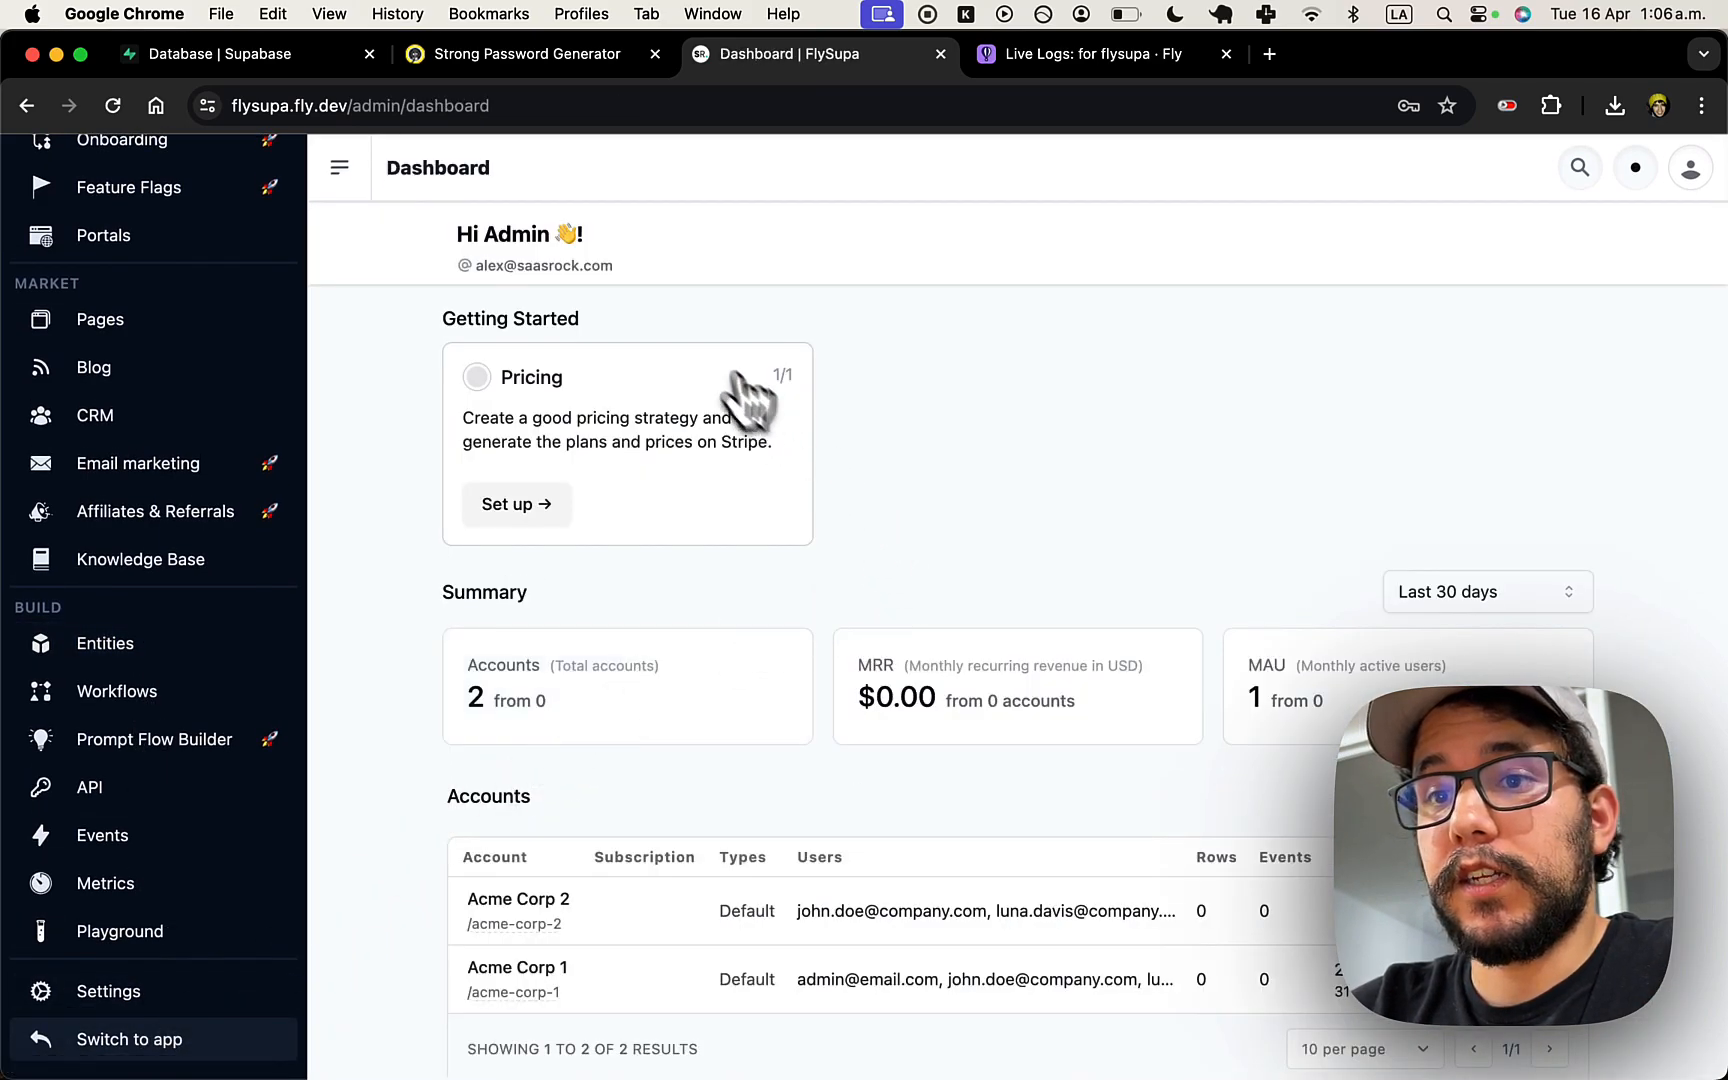
- From Accounts & Users, open the /acme-corp-1 account's app dashboard
scroll(160, 580, "up", 1)
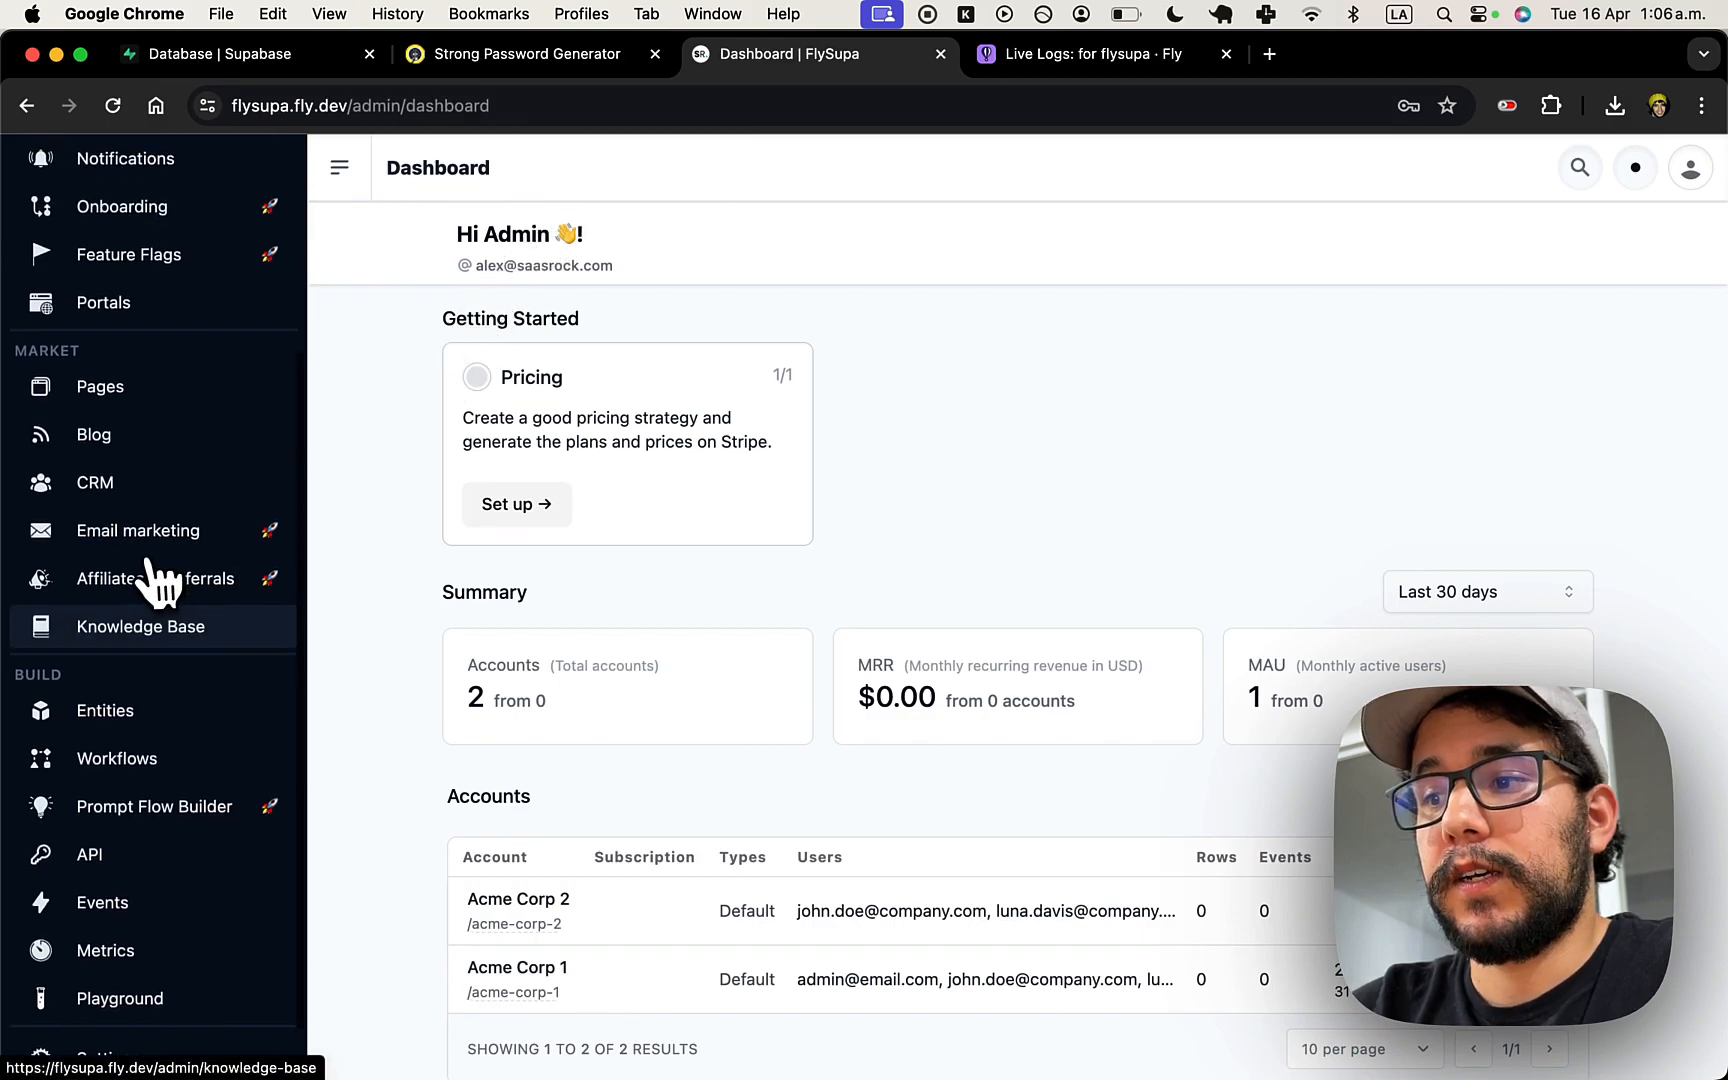
scroll(160, 580, "up", 2)
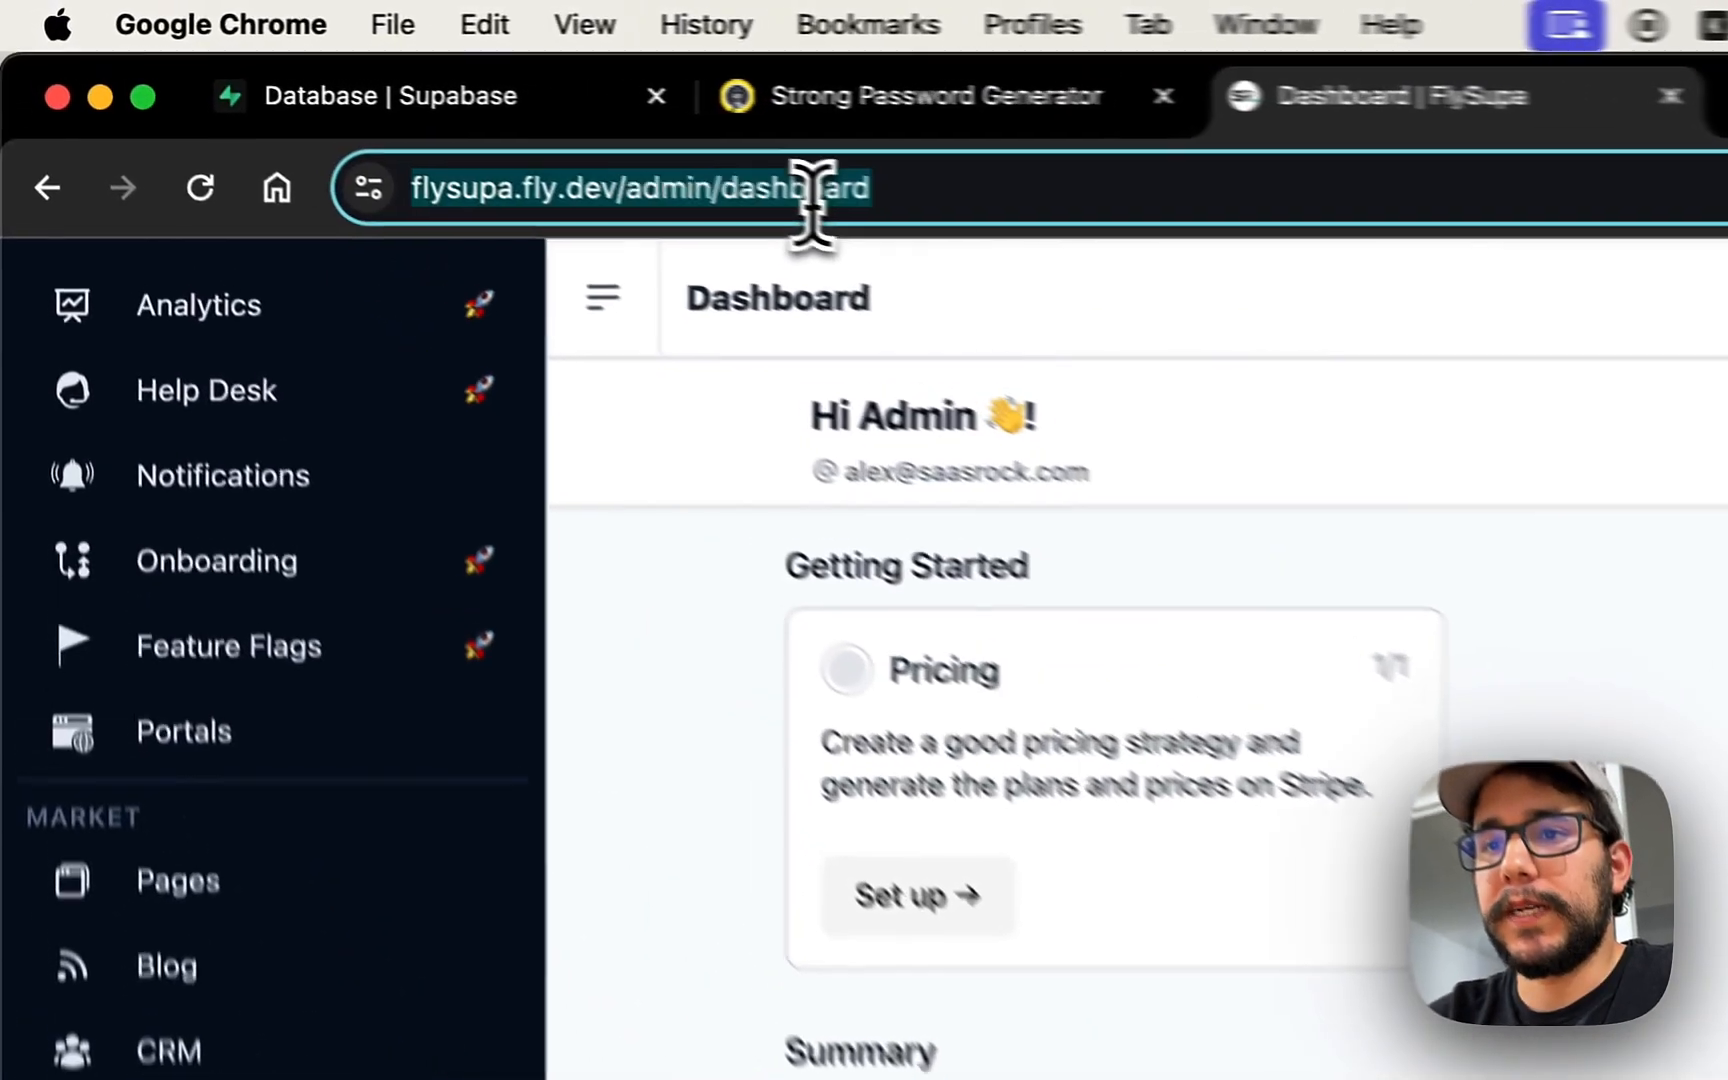
left_click(446, 106)
scroll(228, 376, "up", 3)
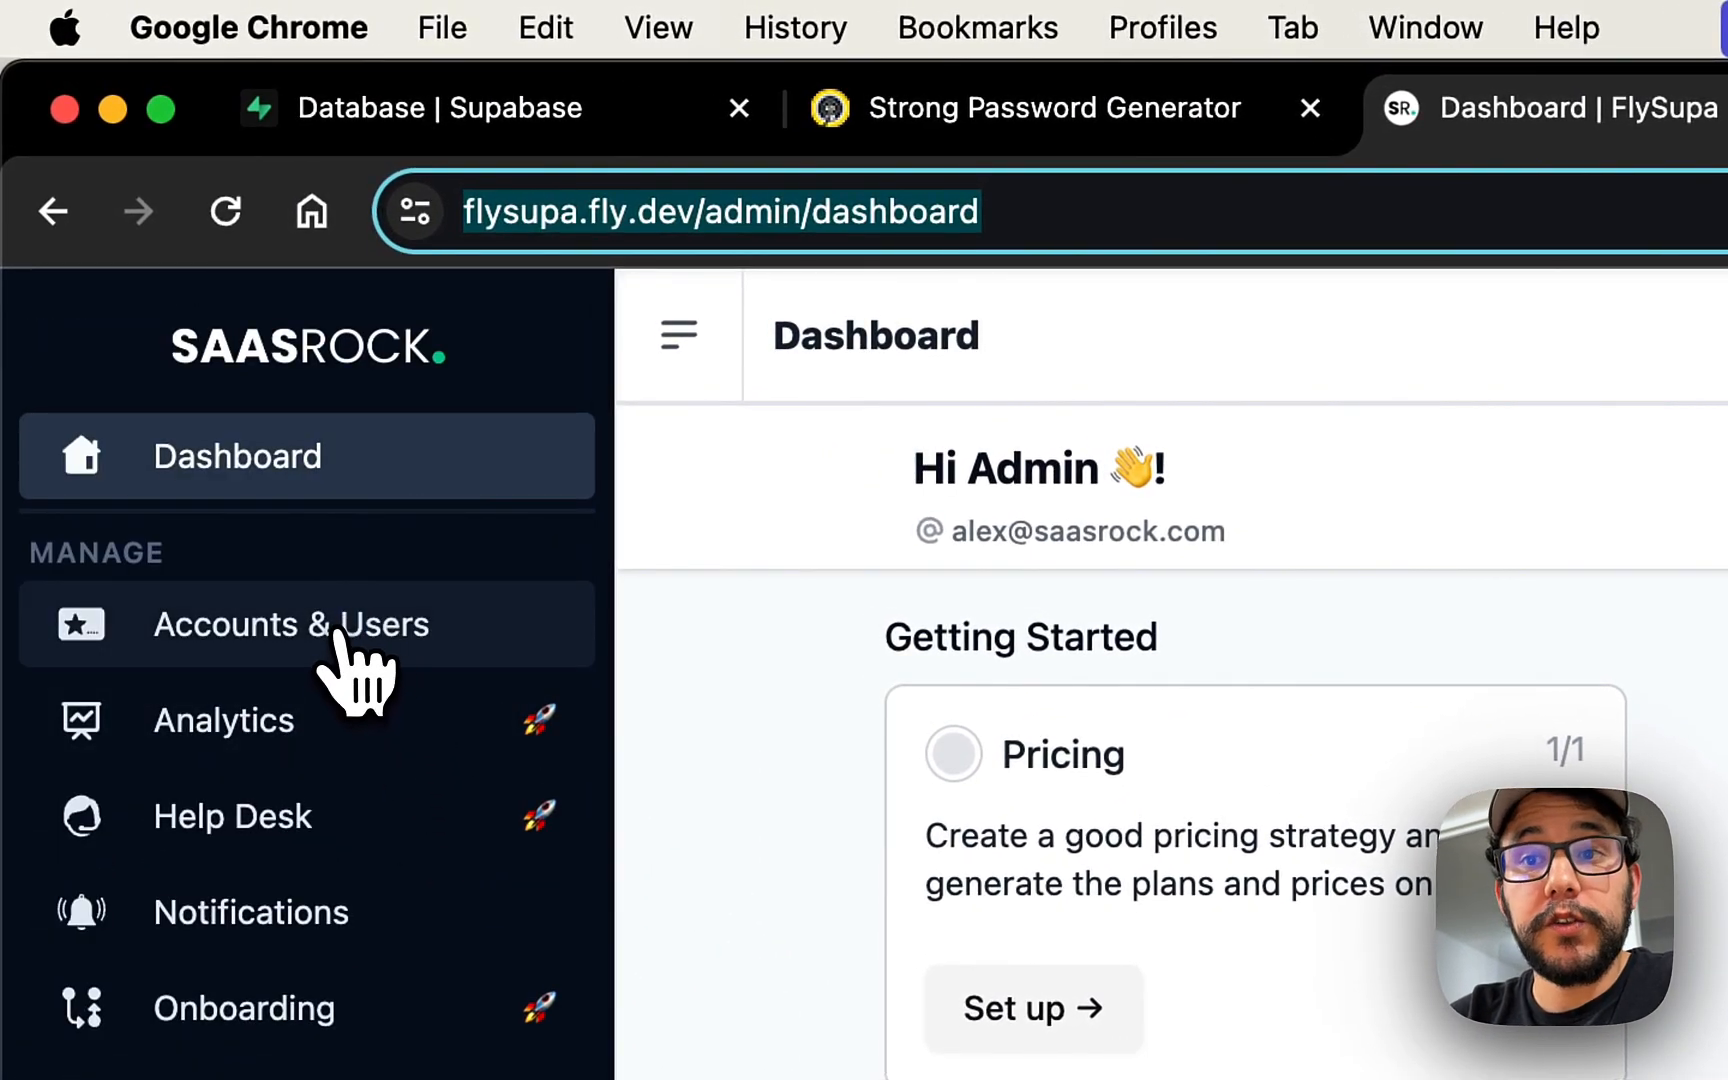
left_click(336, 634)
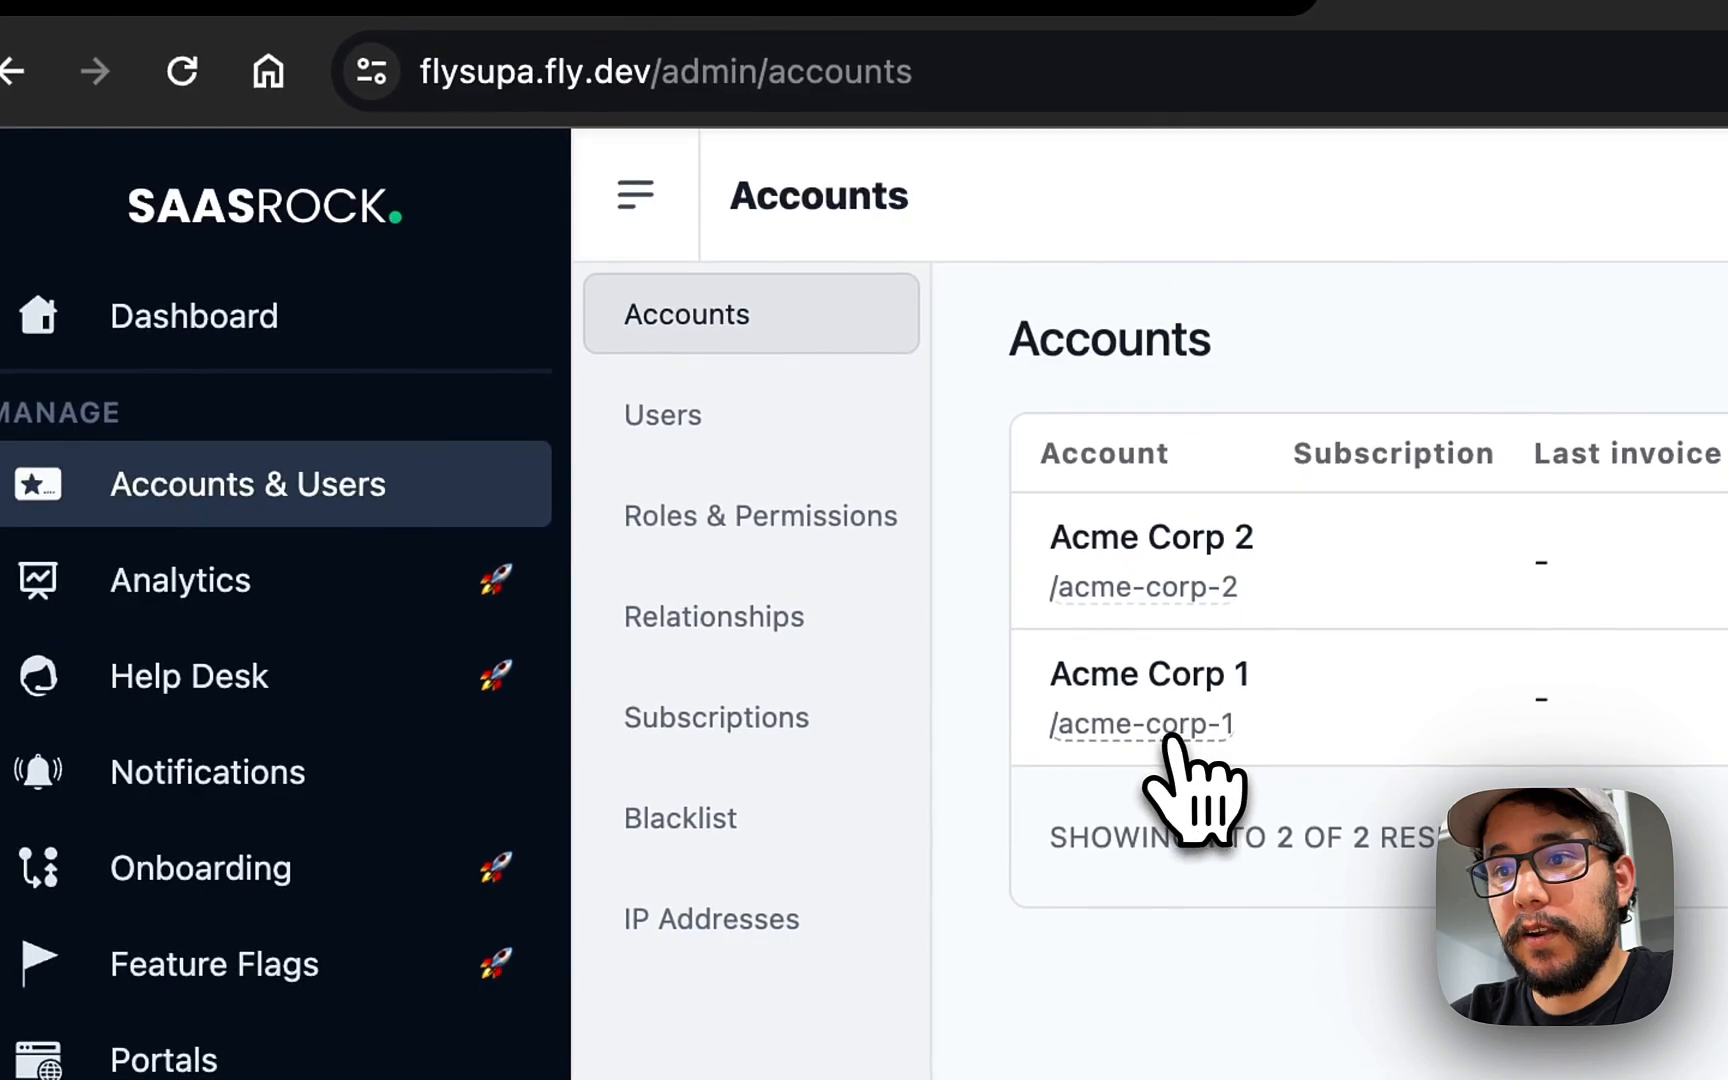
left_click(1162, 724)
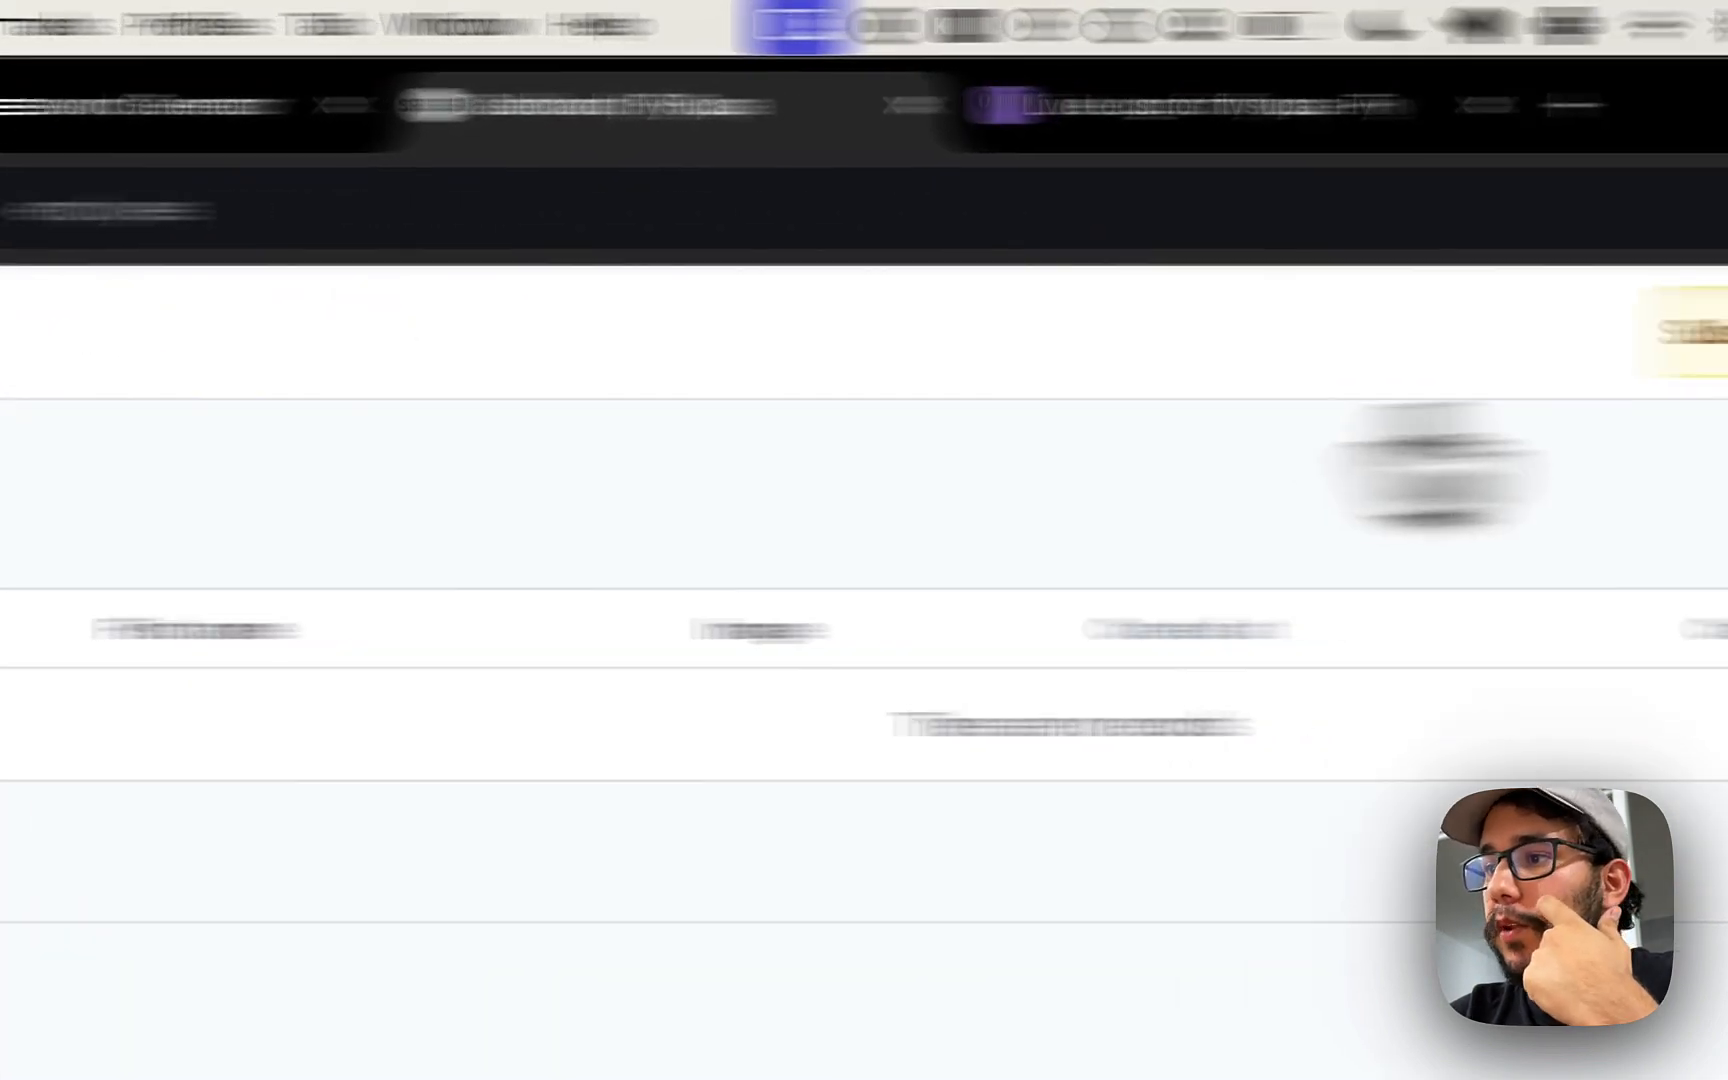
- Create a new employee with a first name and icon-fav.png uploaded as its image
left_click(1678, 521)
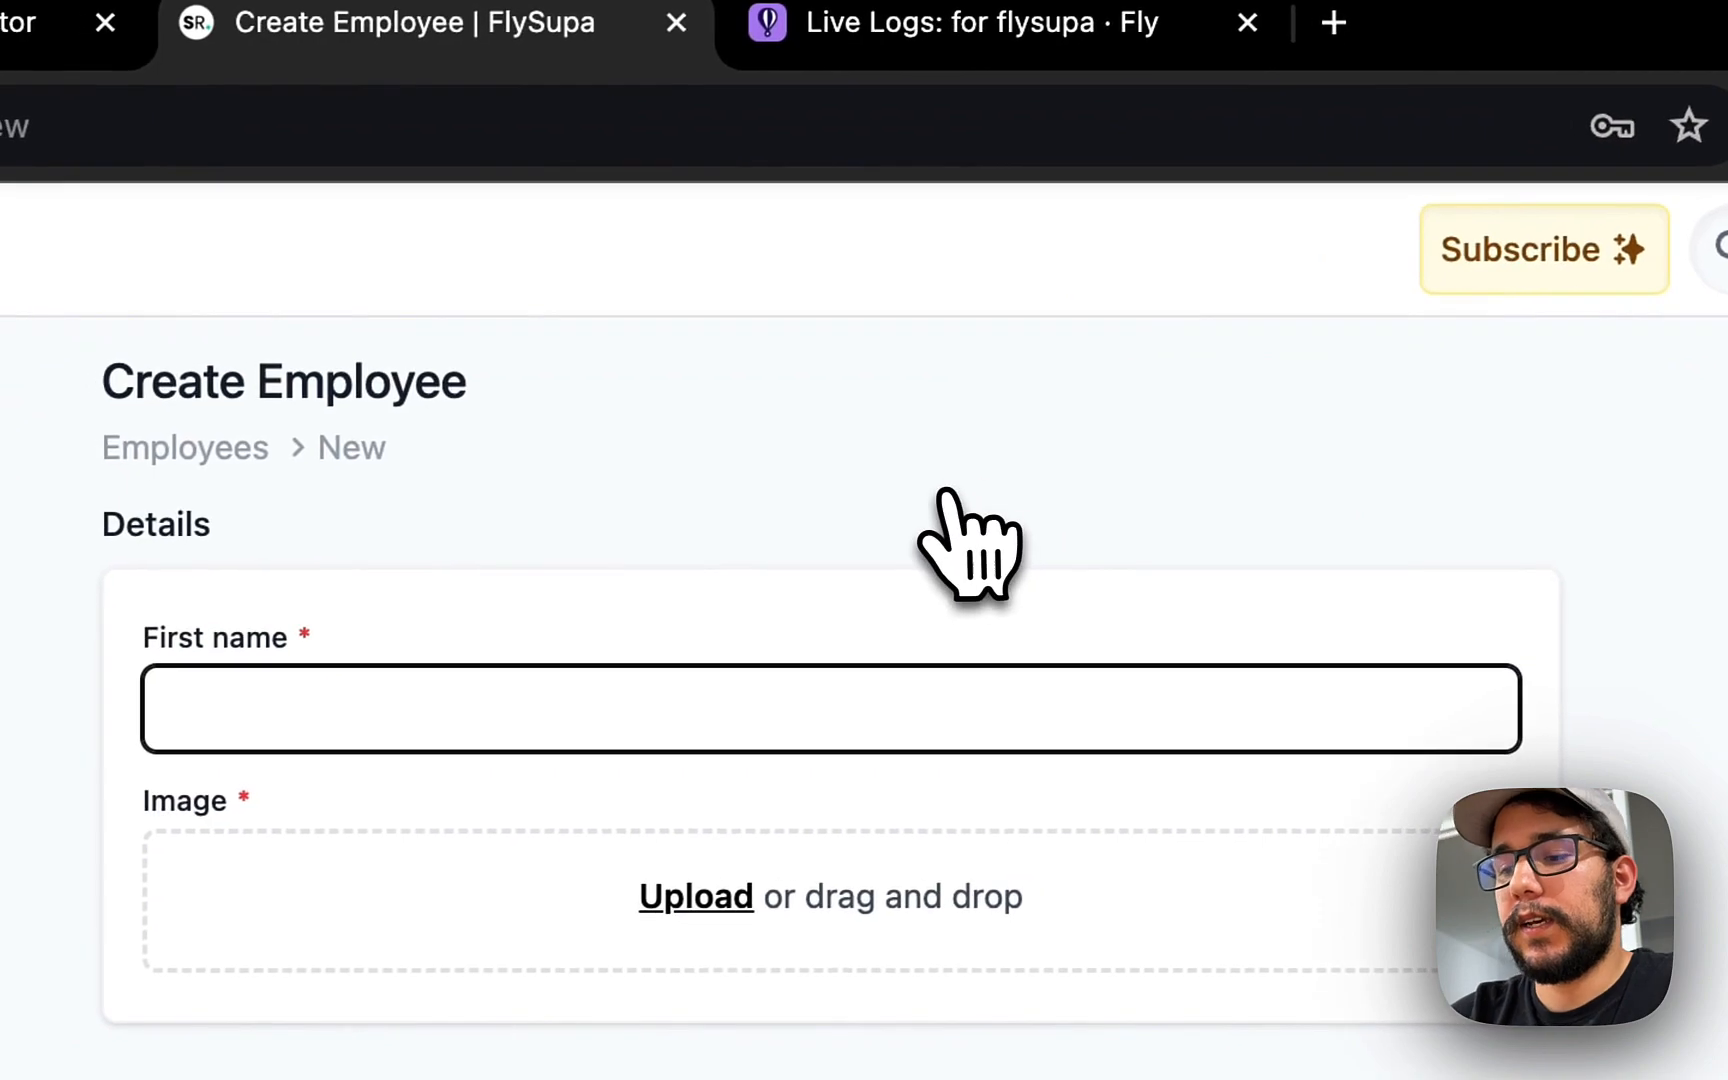
type("Alexandro")
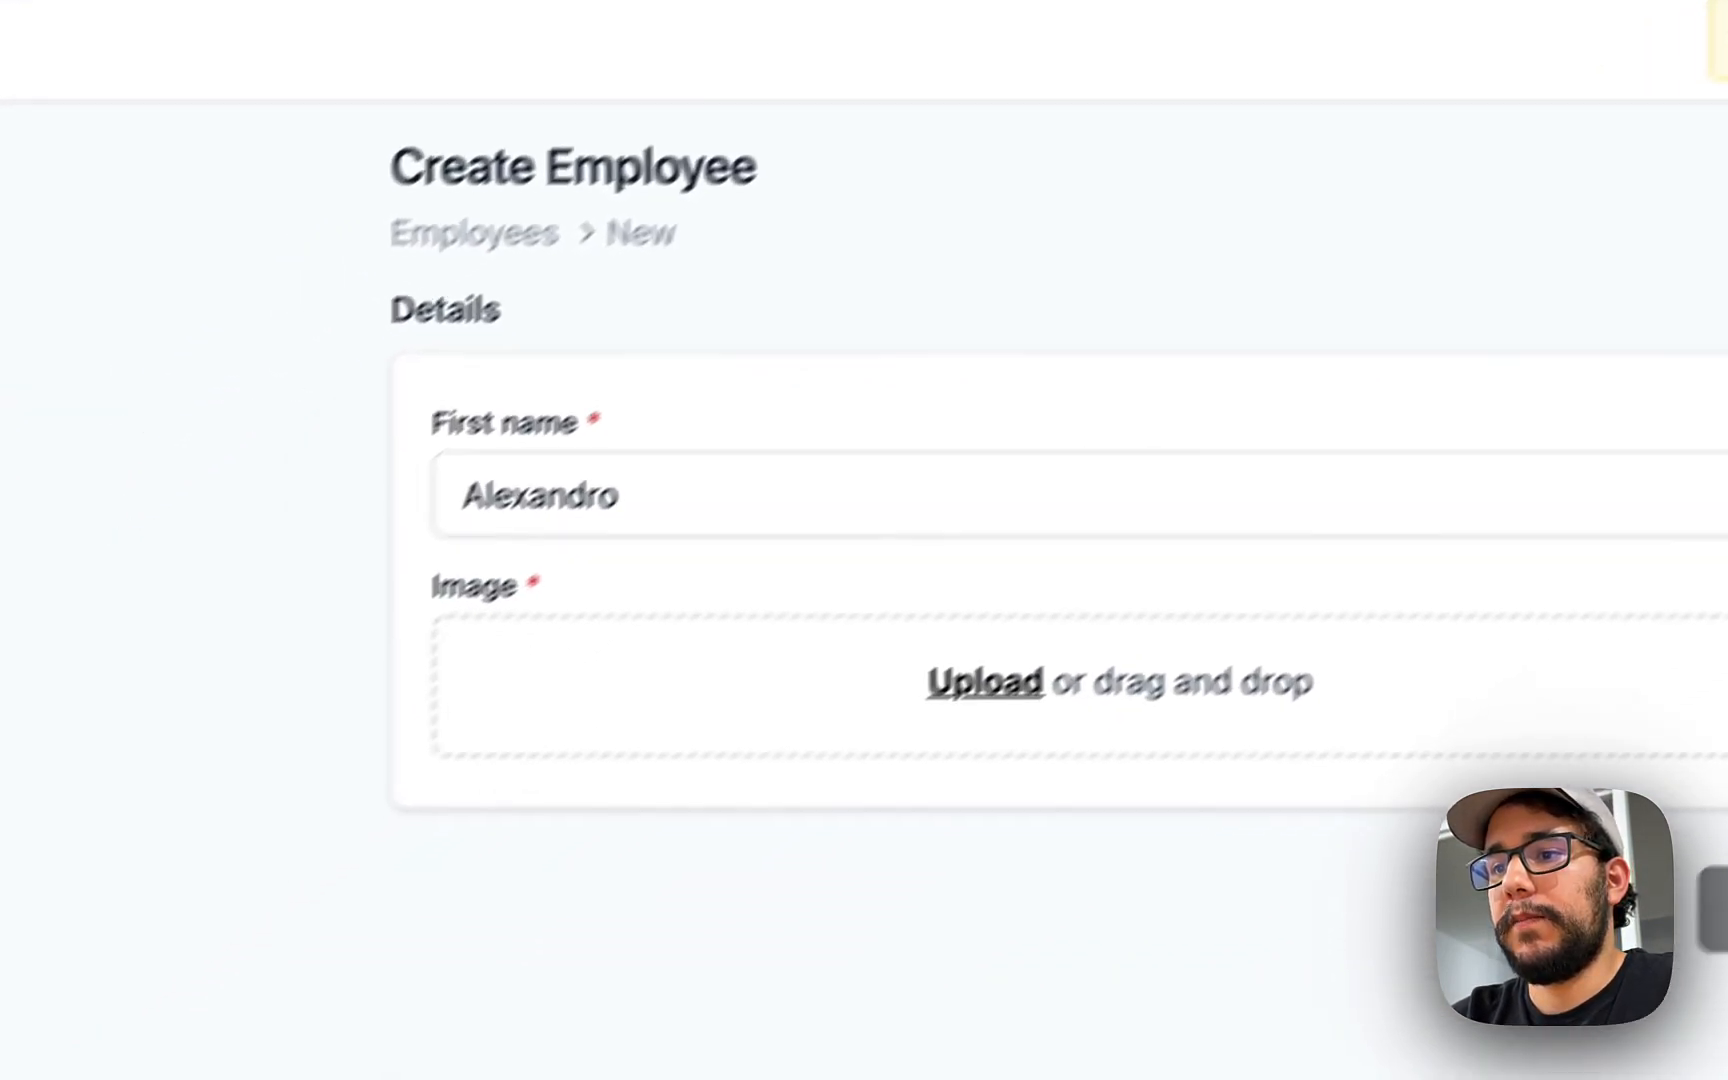
left_click(1000, 680)
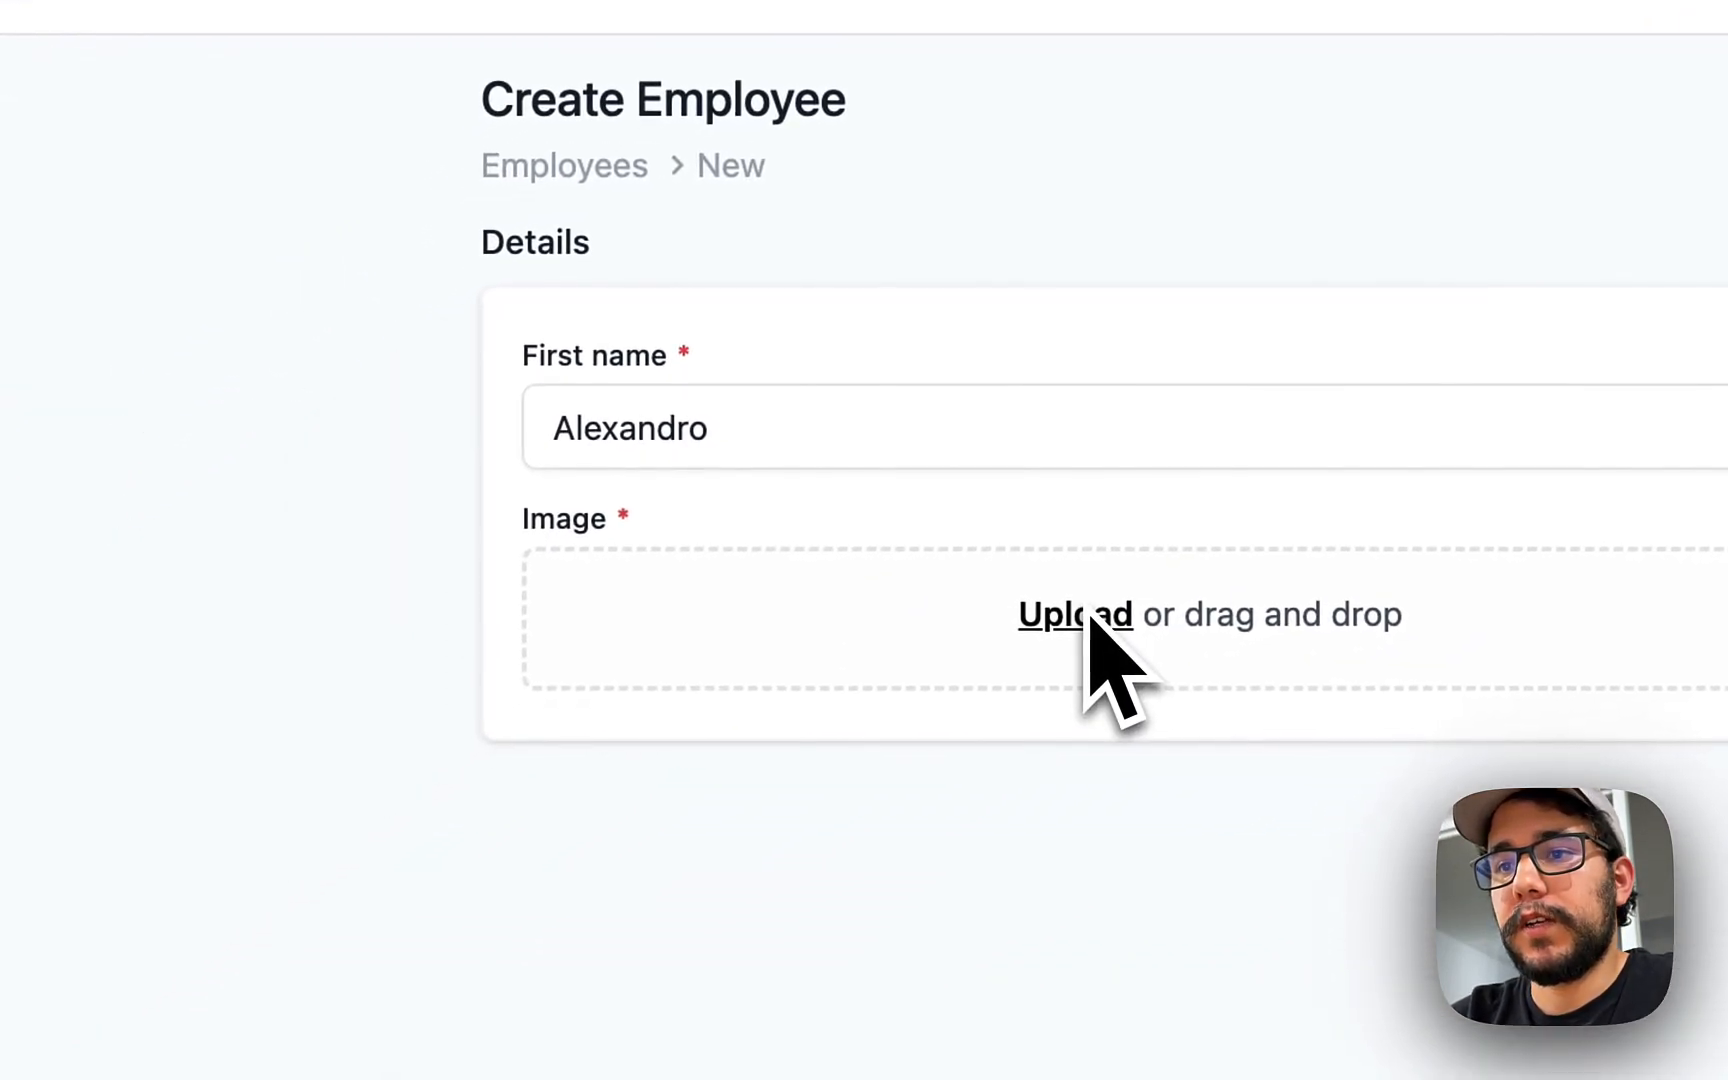
key("Down")
key("Return")
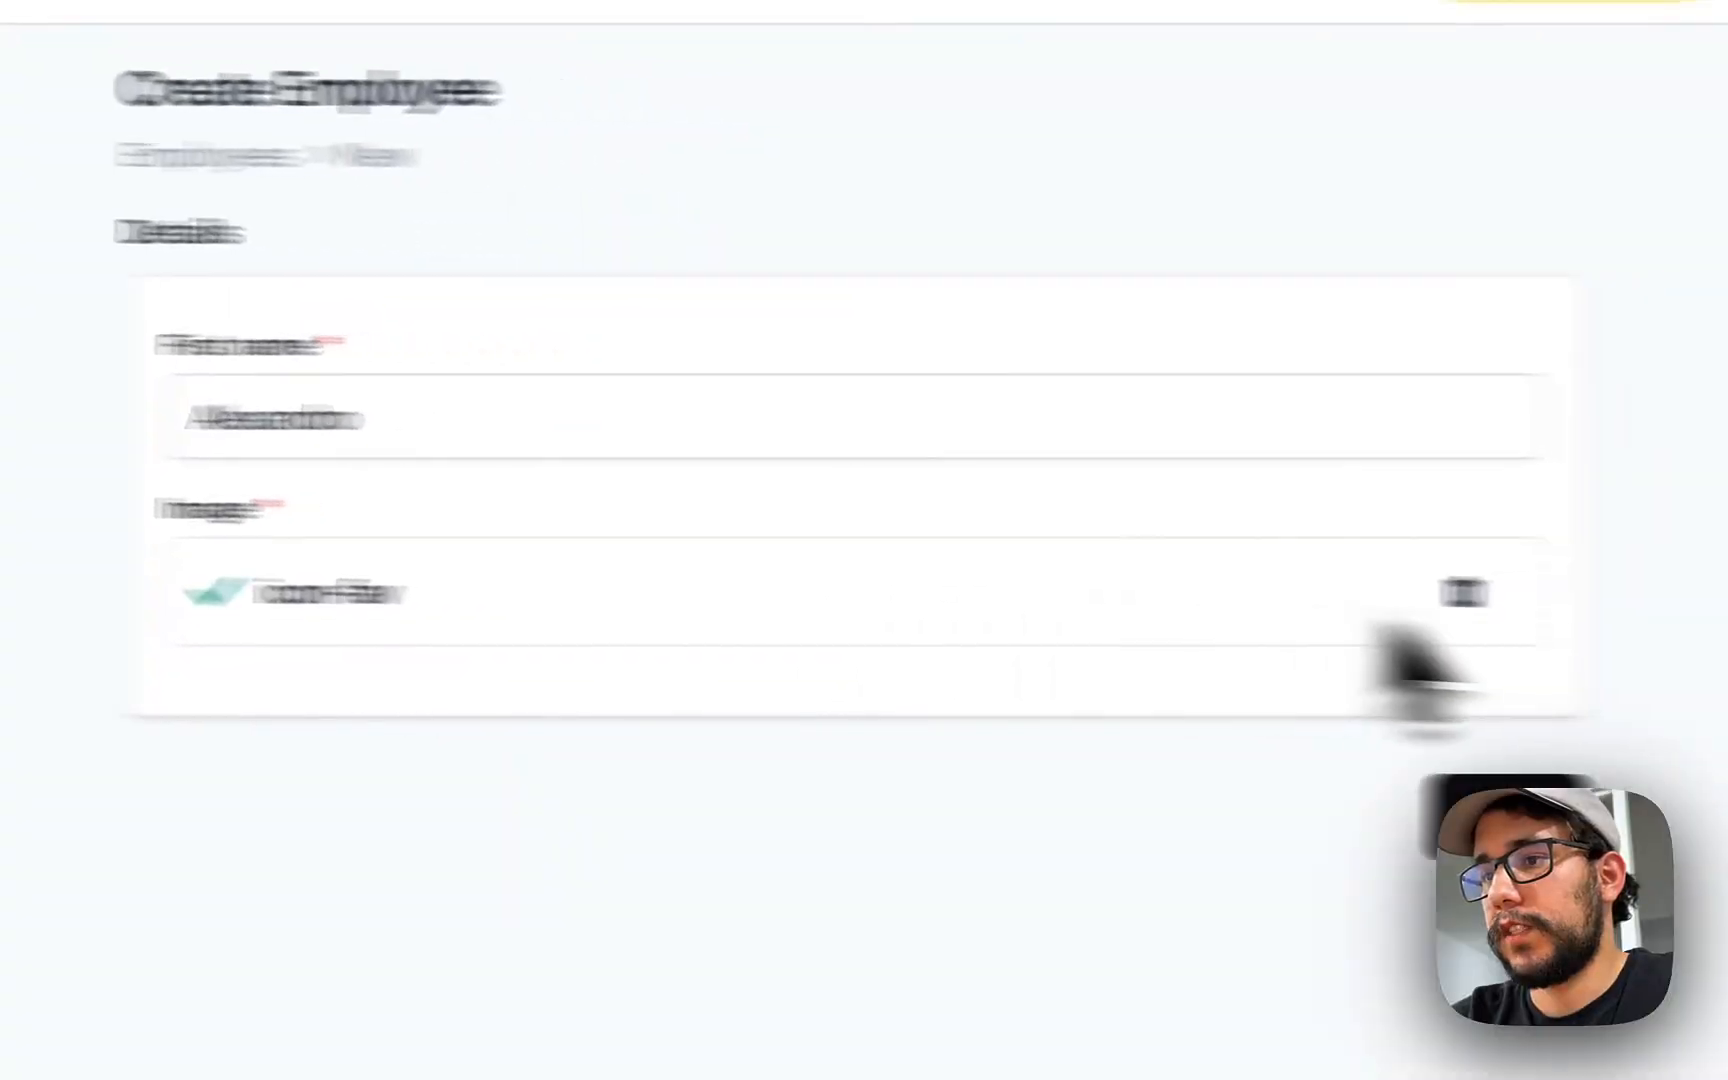
left_click(1091, 808)
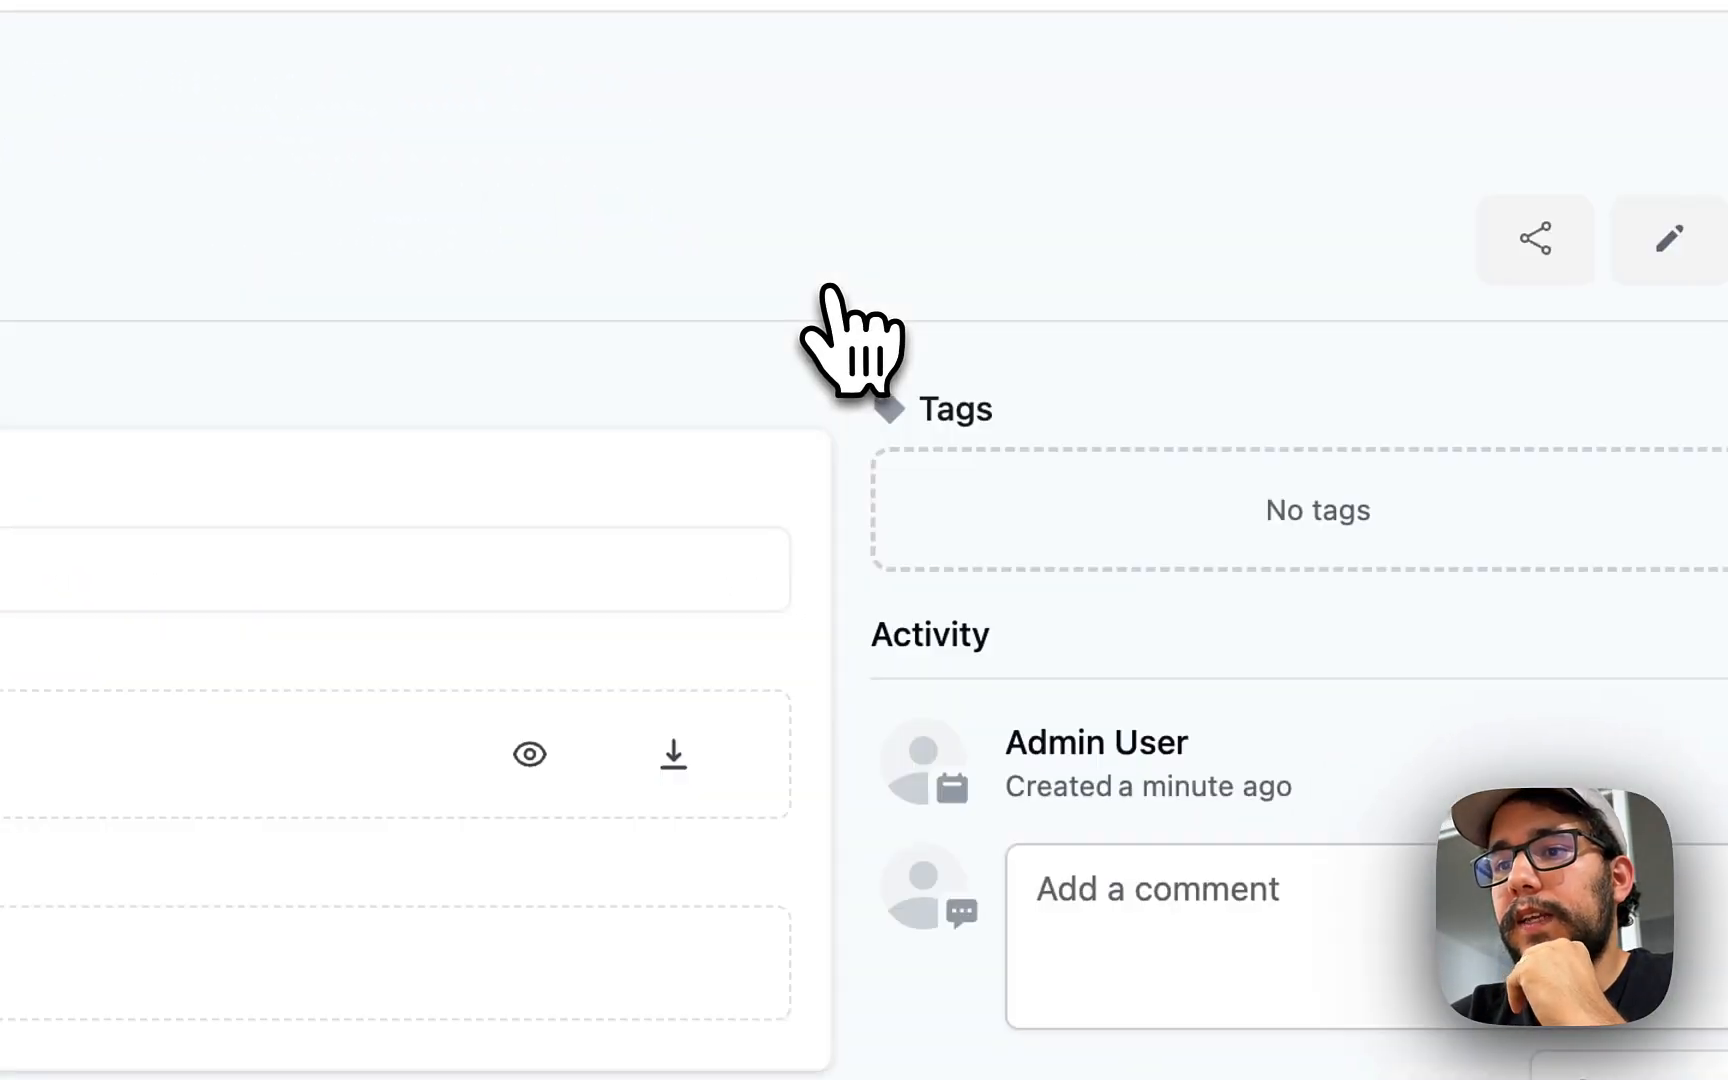
- Open the stored image in a new tab, inspect its base64 data URL, then close it
right_click(360, 890)
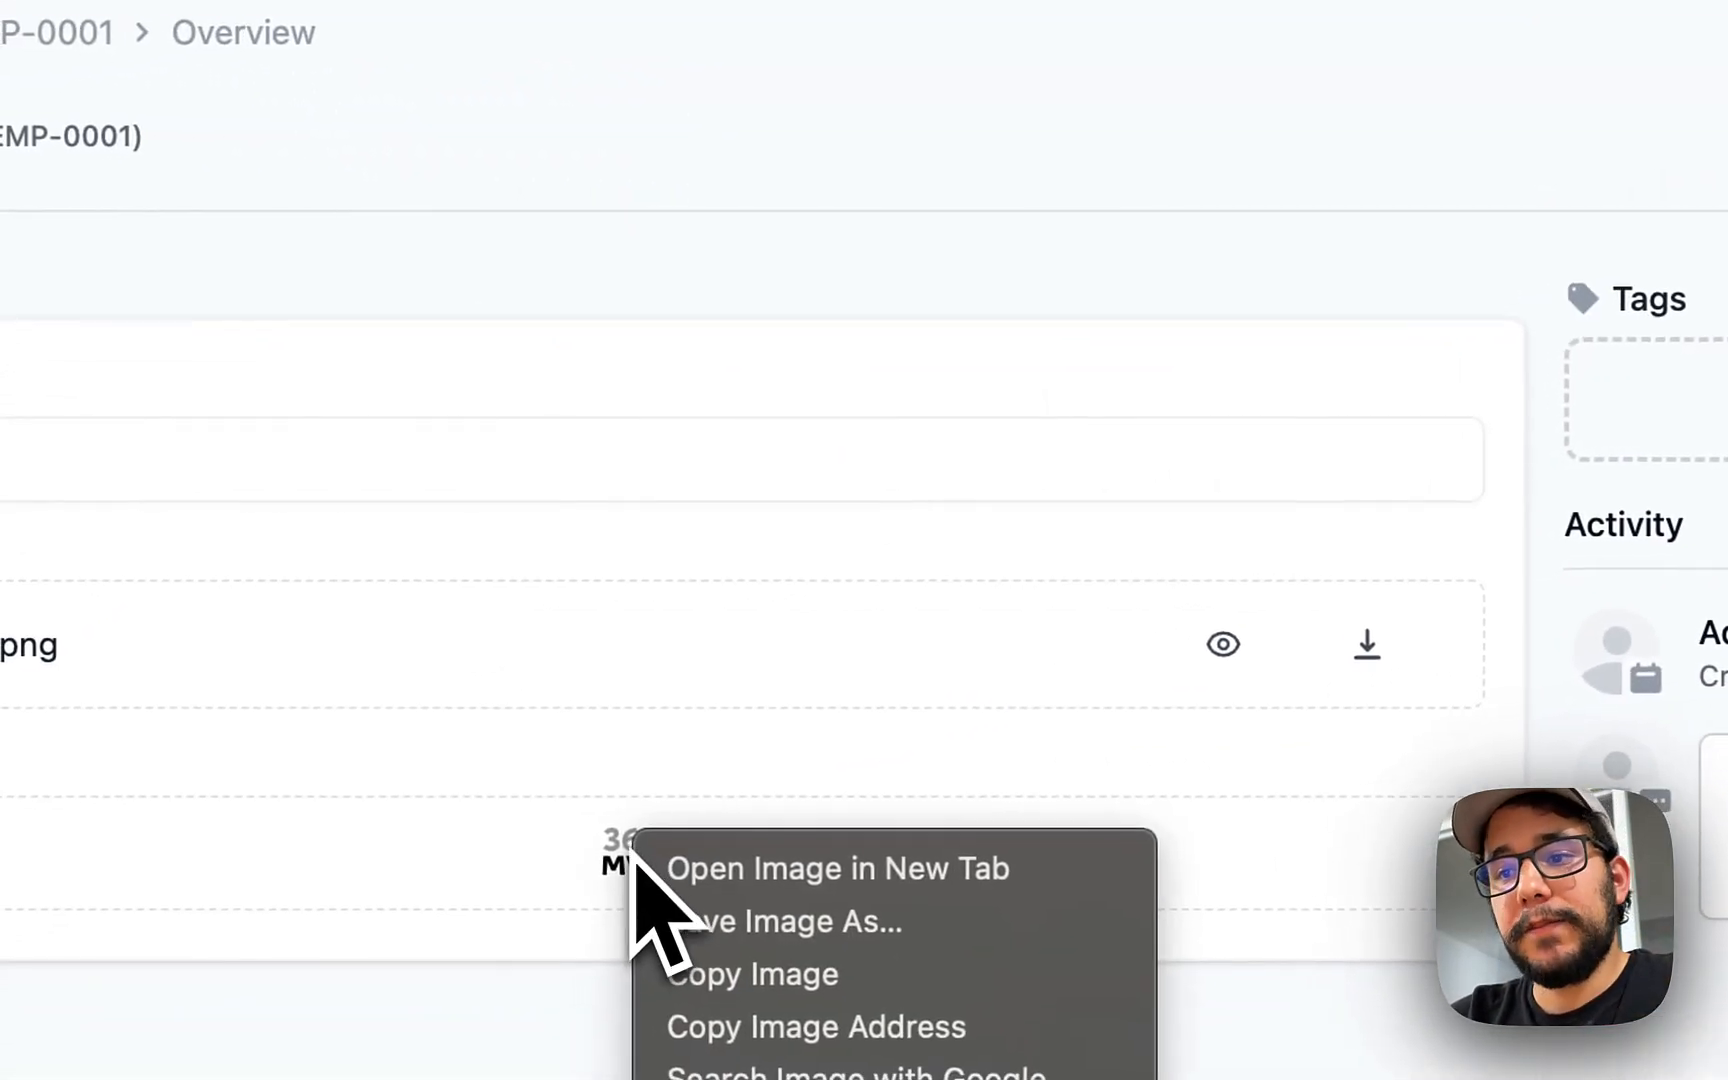
left_click(419, 911)
left_click(1215, 100)
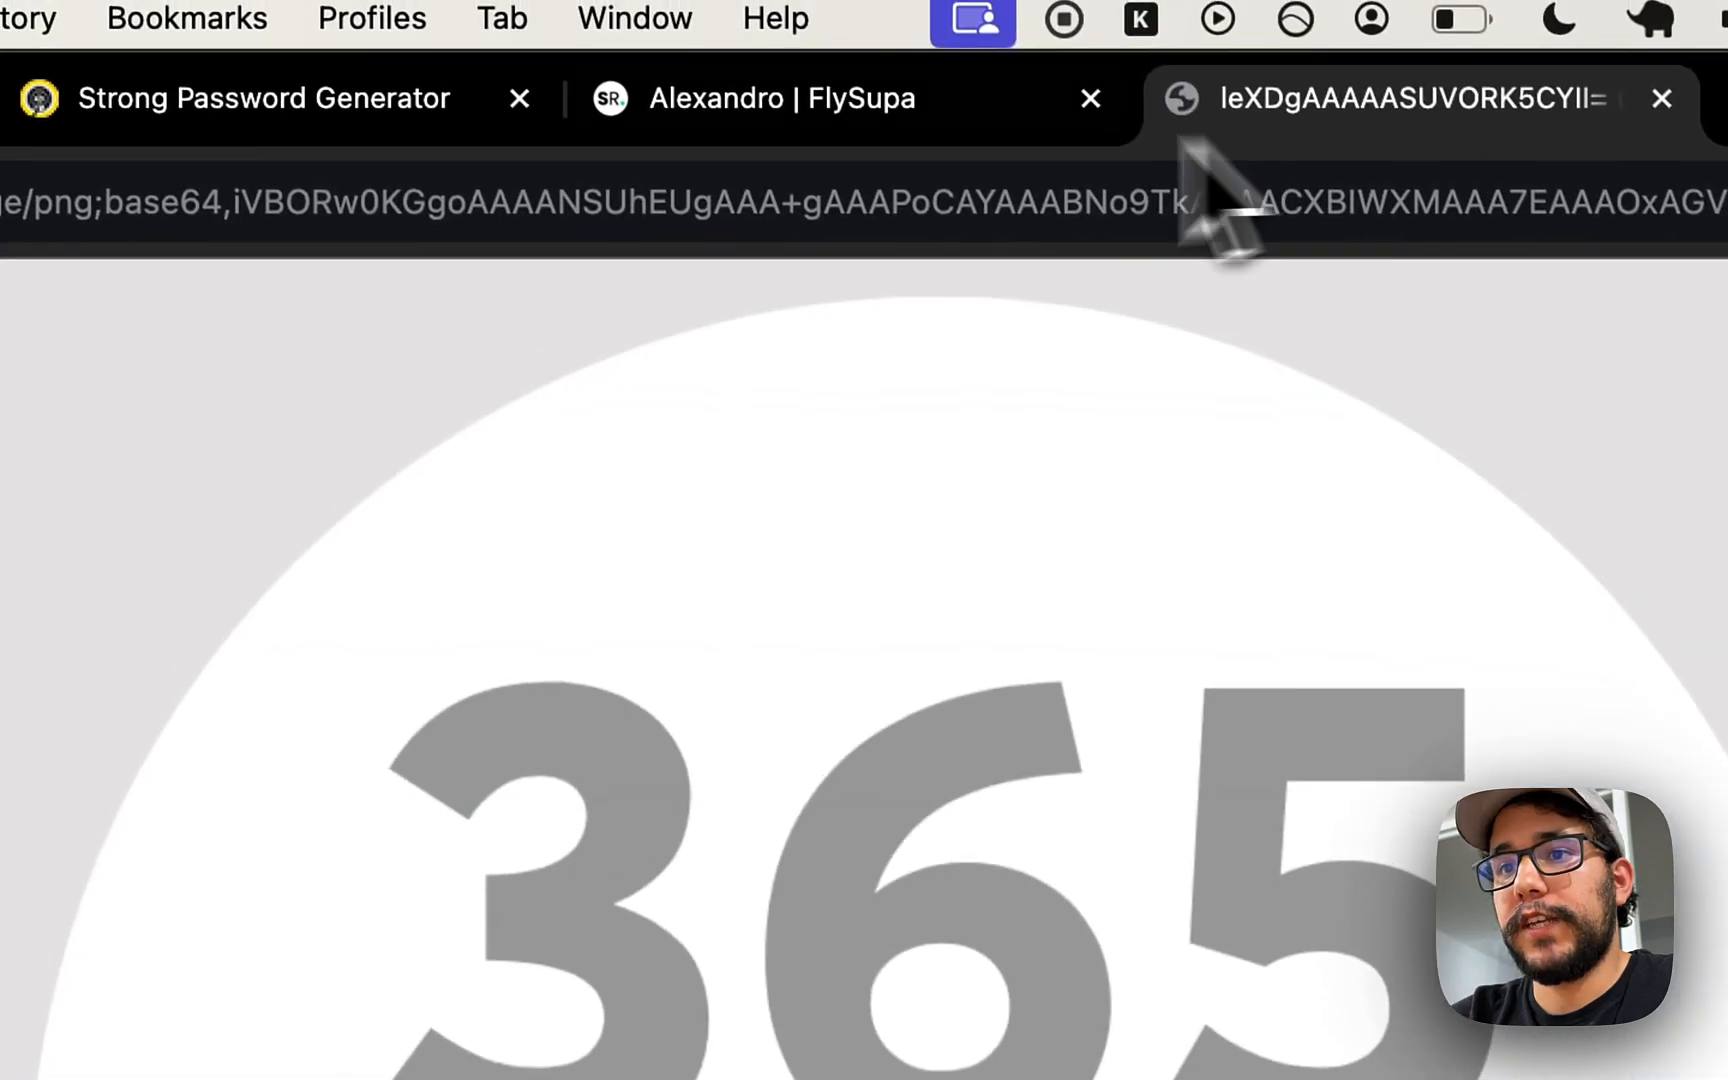
left_click(563, 213)
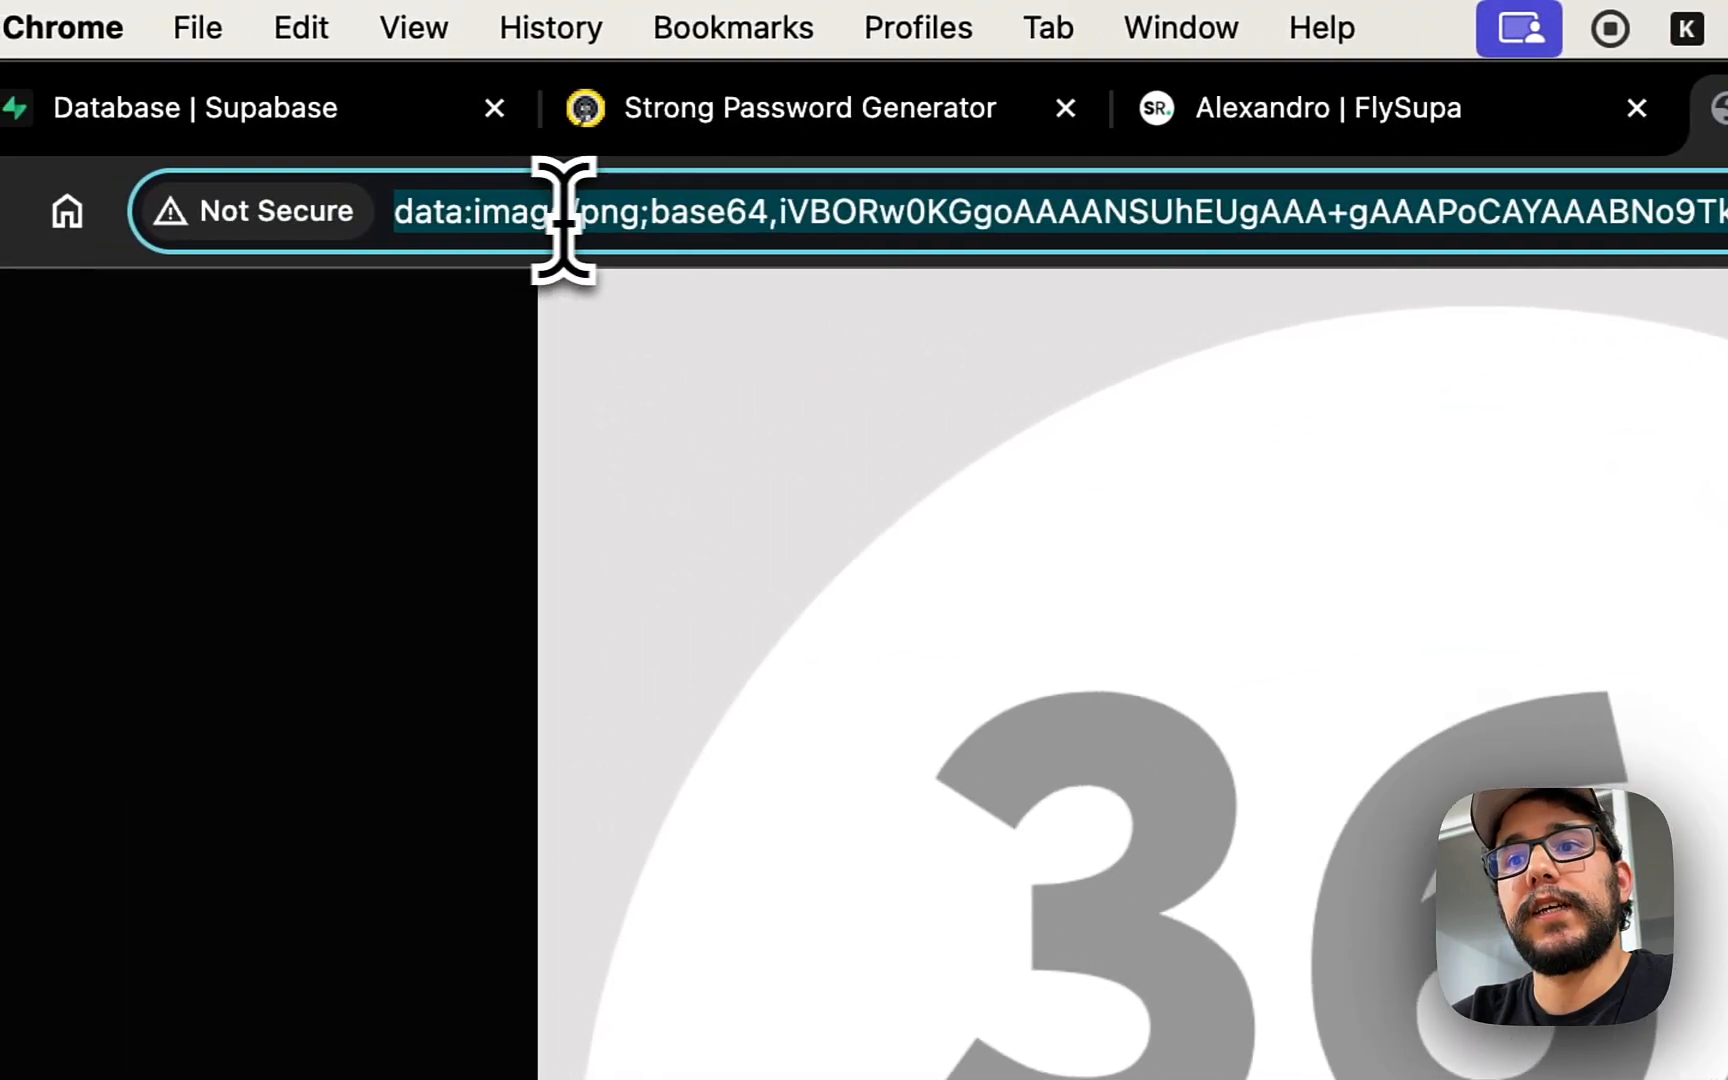
left_click(484, 220)
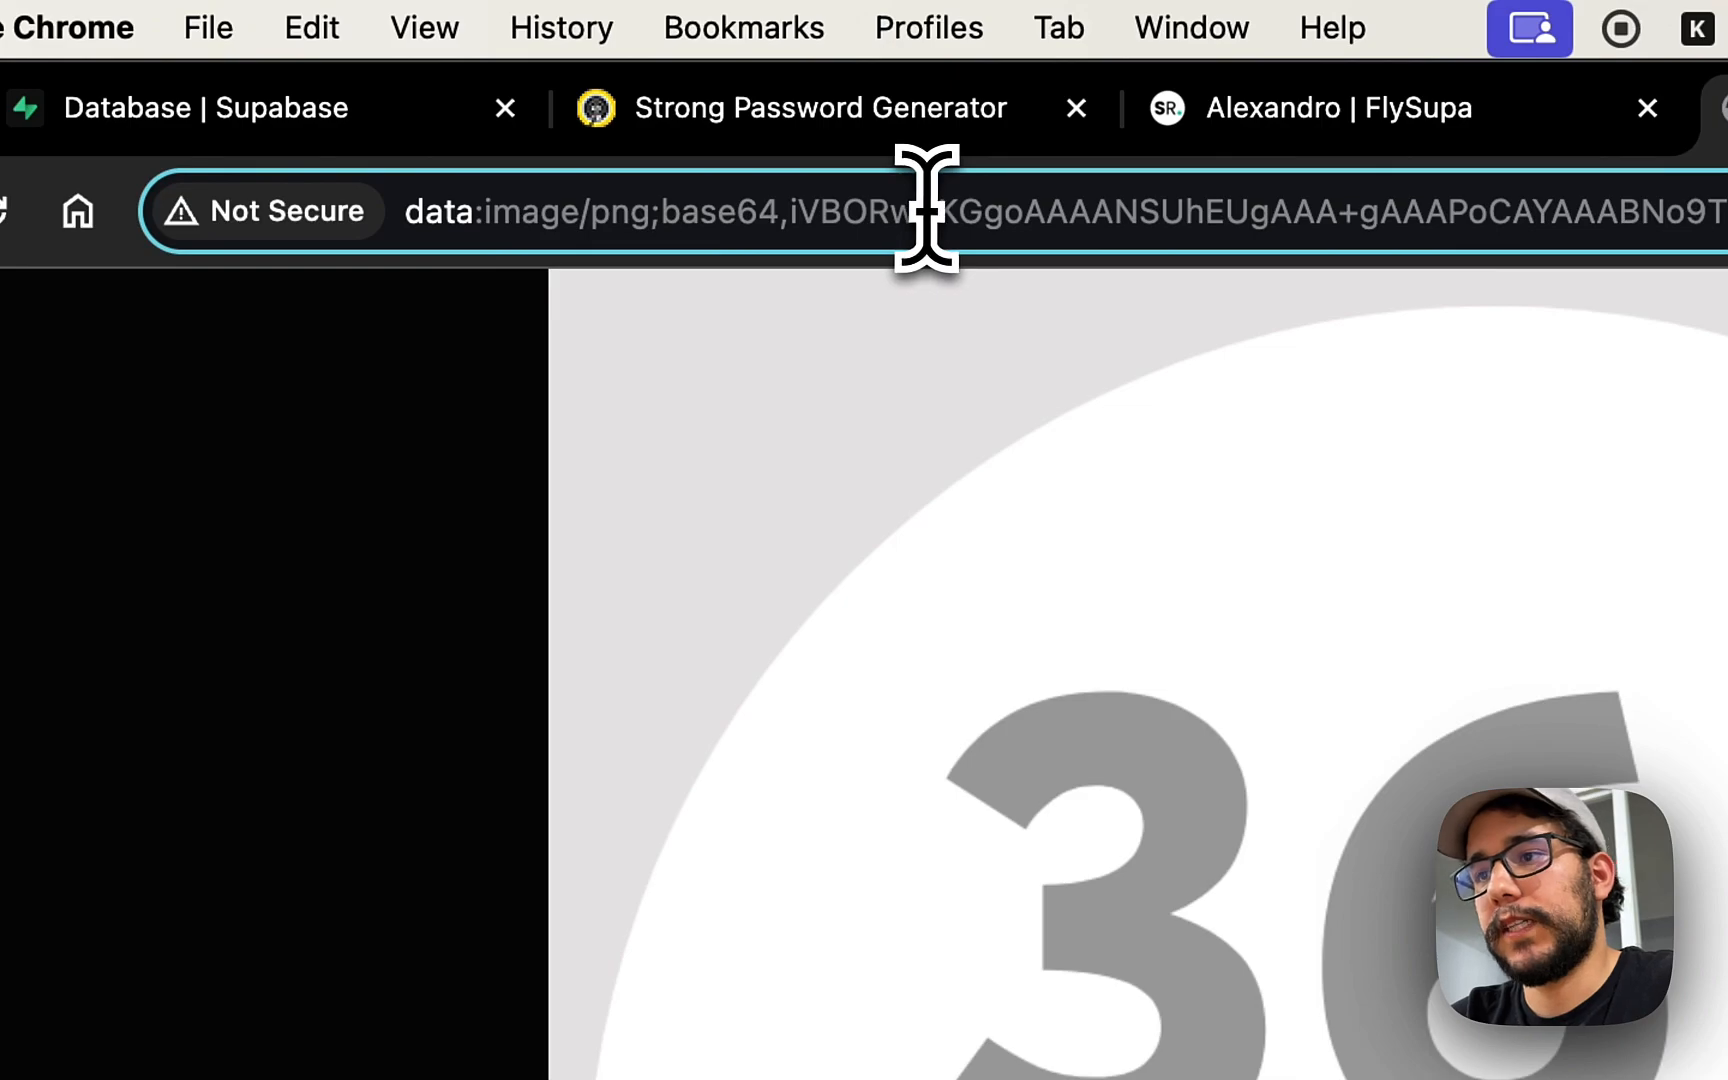
key("ctrl+w")
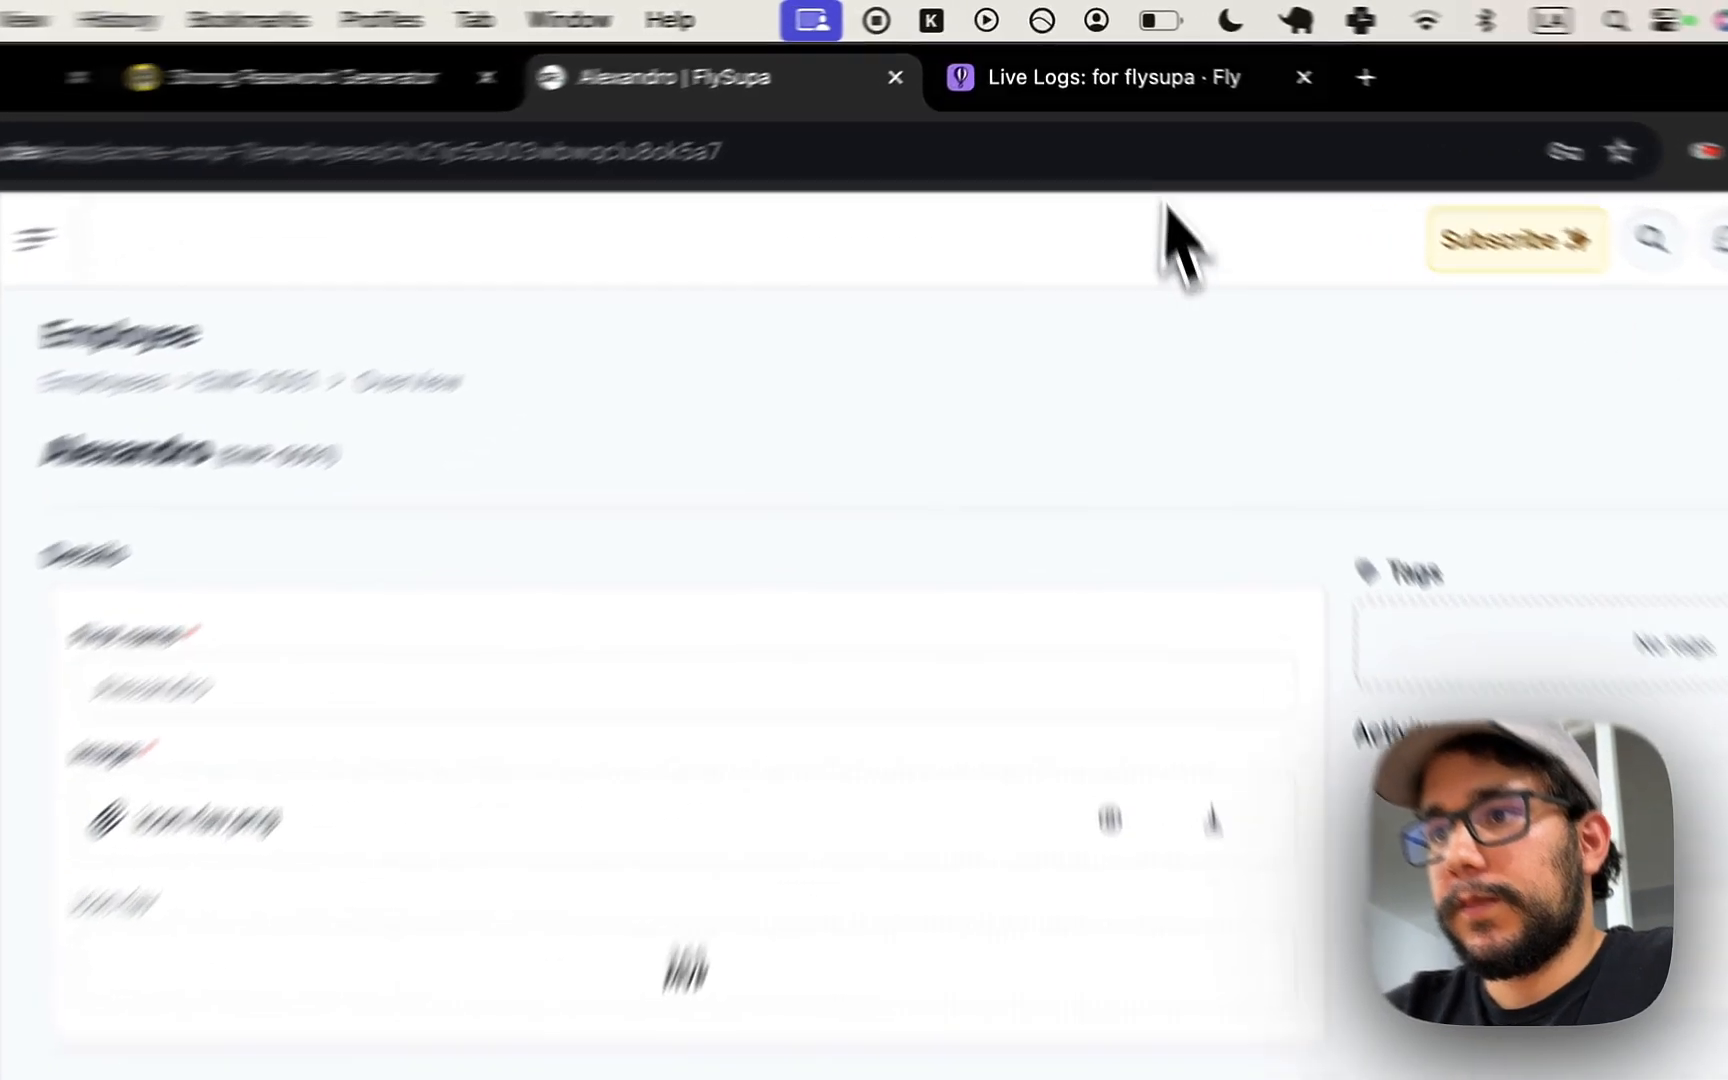
- Start a new secret on the flysupa Fly.io app named SUPABASE_API_URL, copied from .env
left_click(1088, 54)
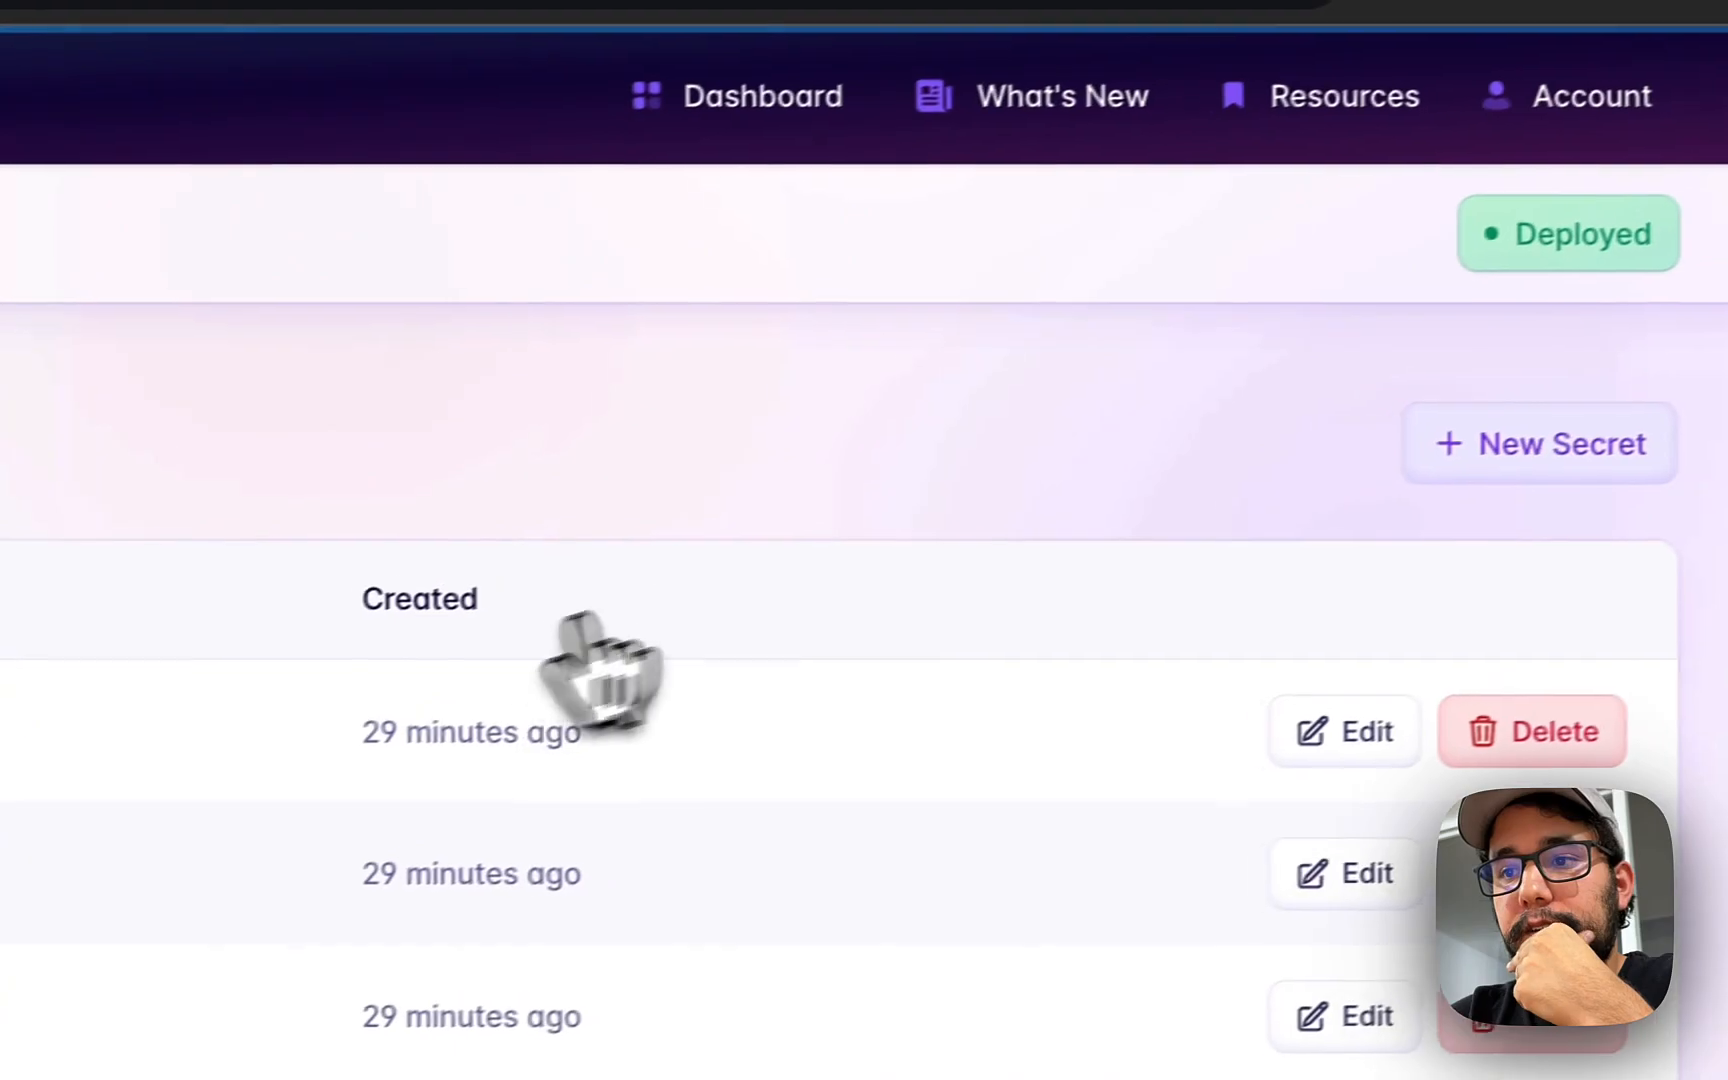
left_click(1420, 521)
left_click(395, 889)
key("super+Tab")
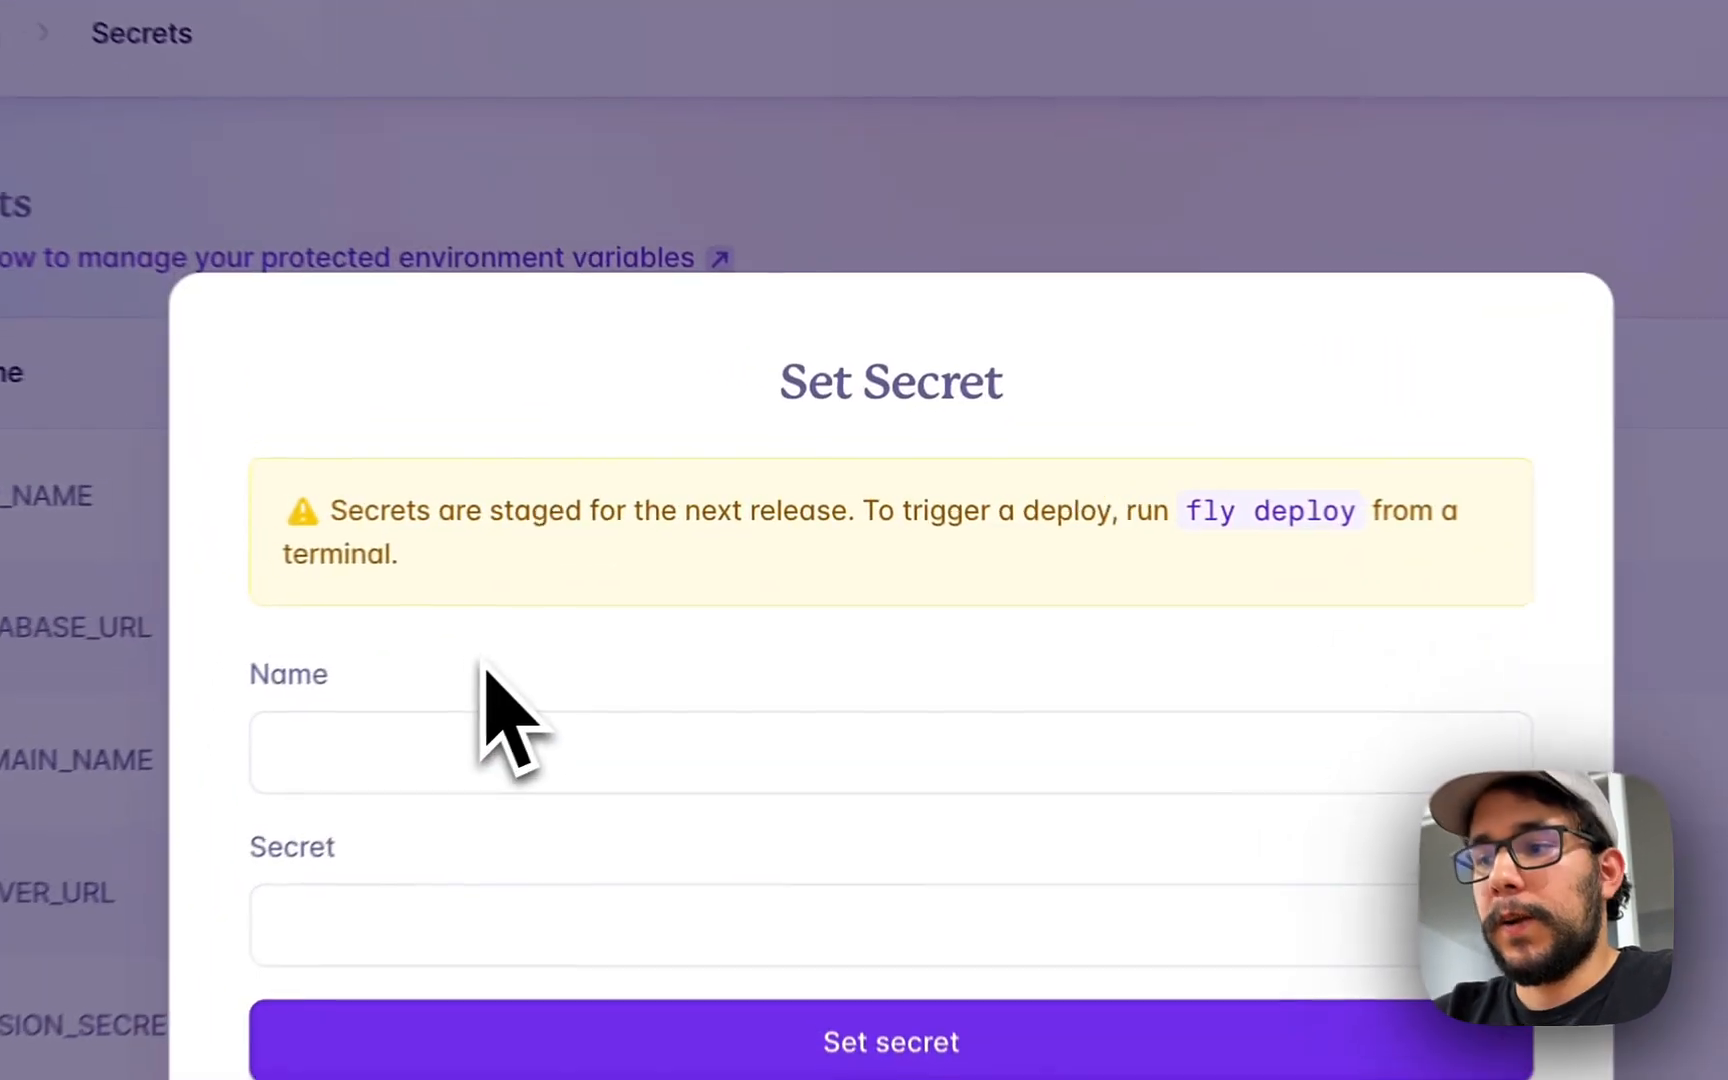
key("super+Tab")
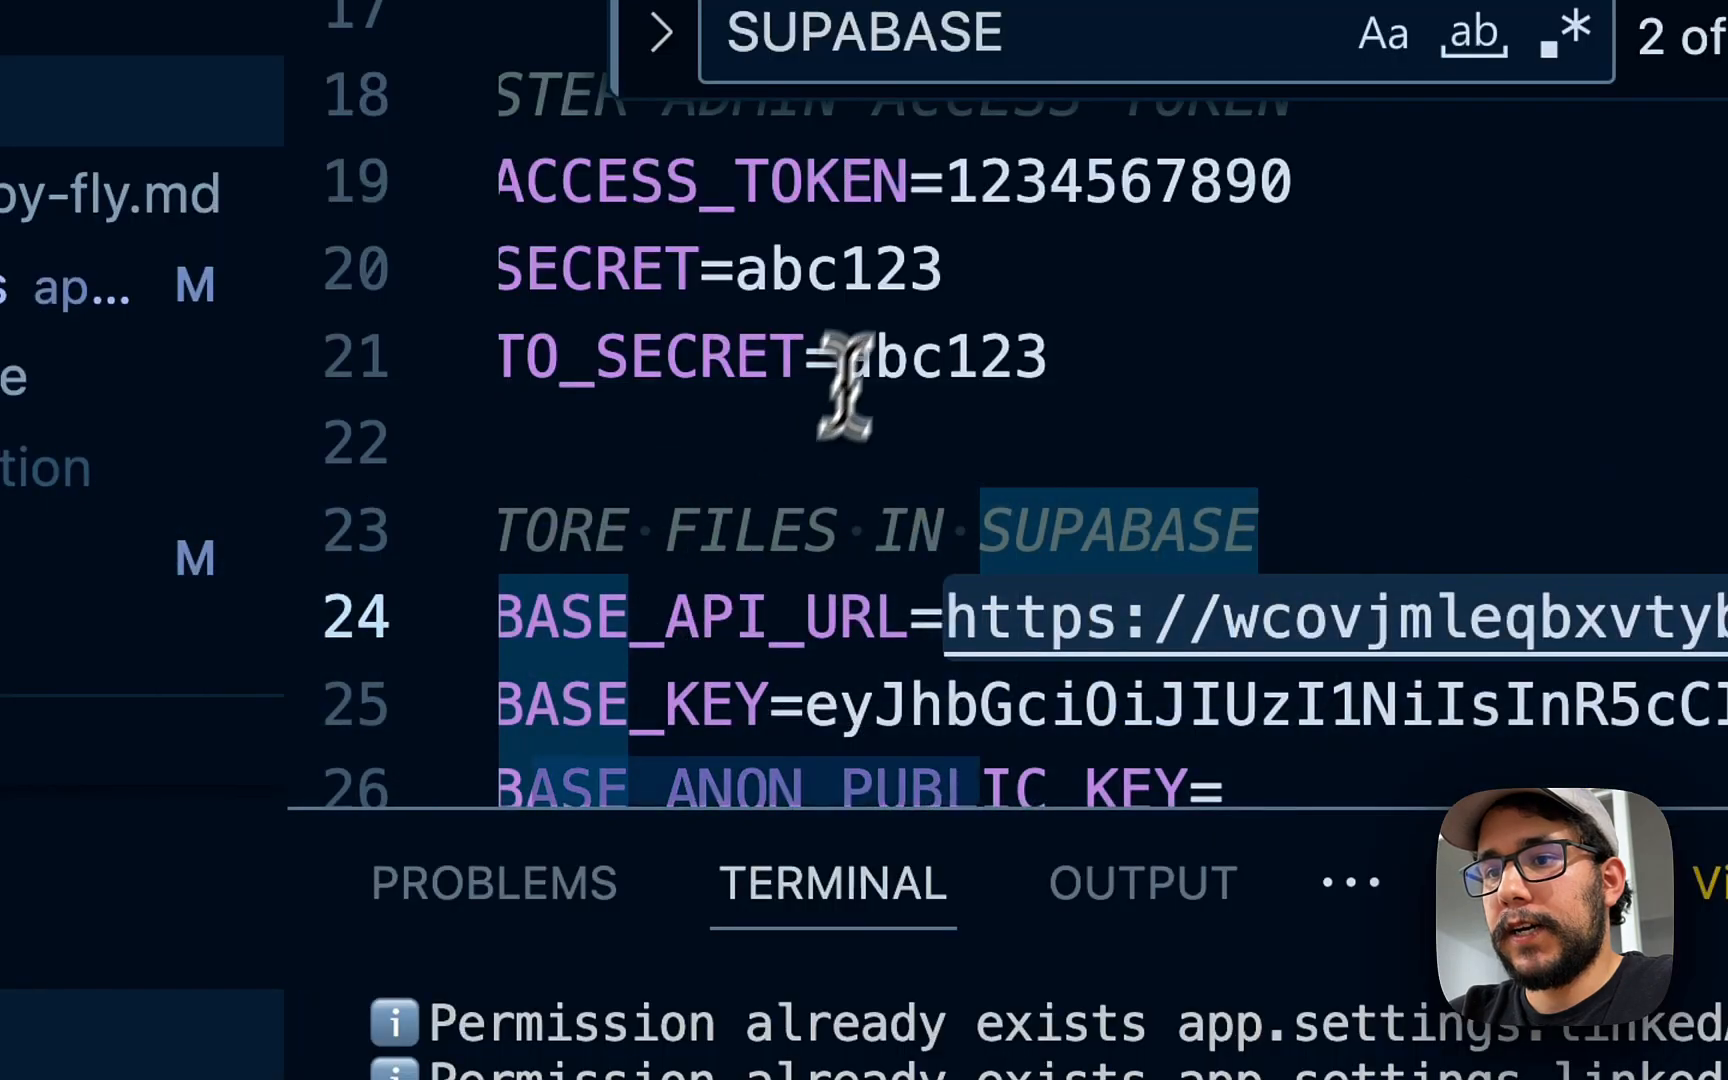
left_click(880, 330)
scroll(880, 328, "left", 1)
left_click(806, 355)
scroll(806, 357, "up", 1)
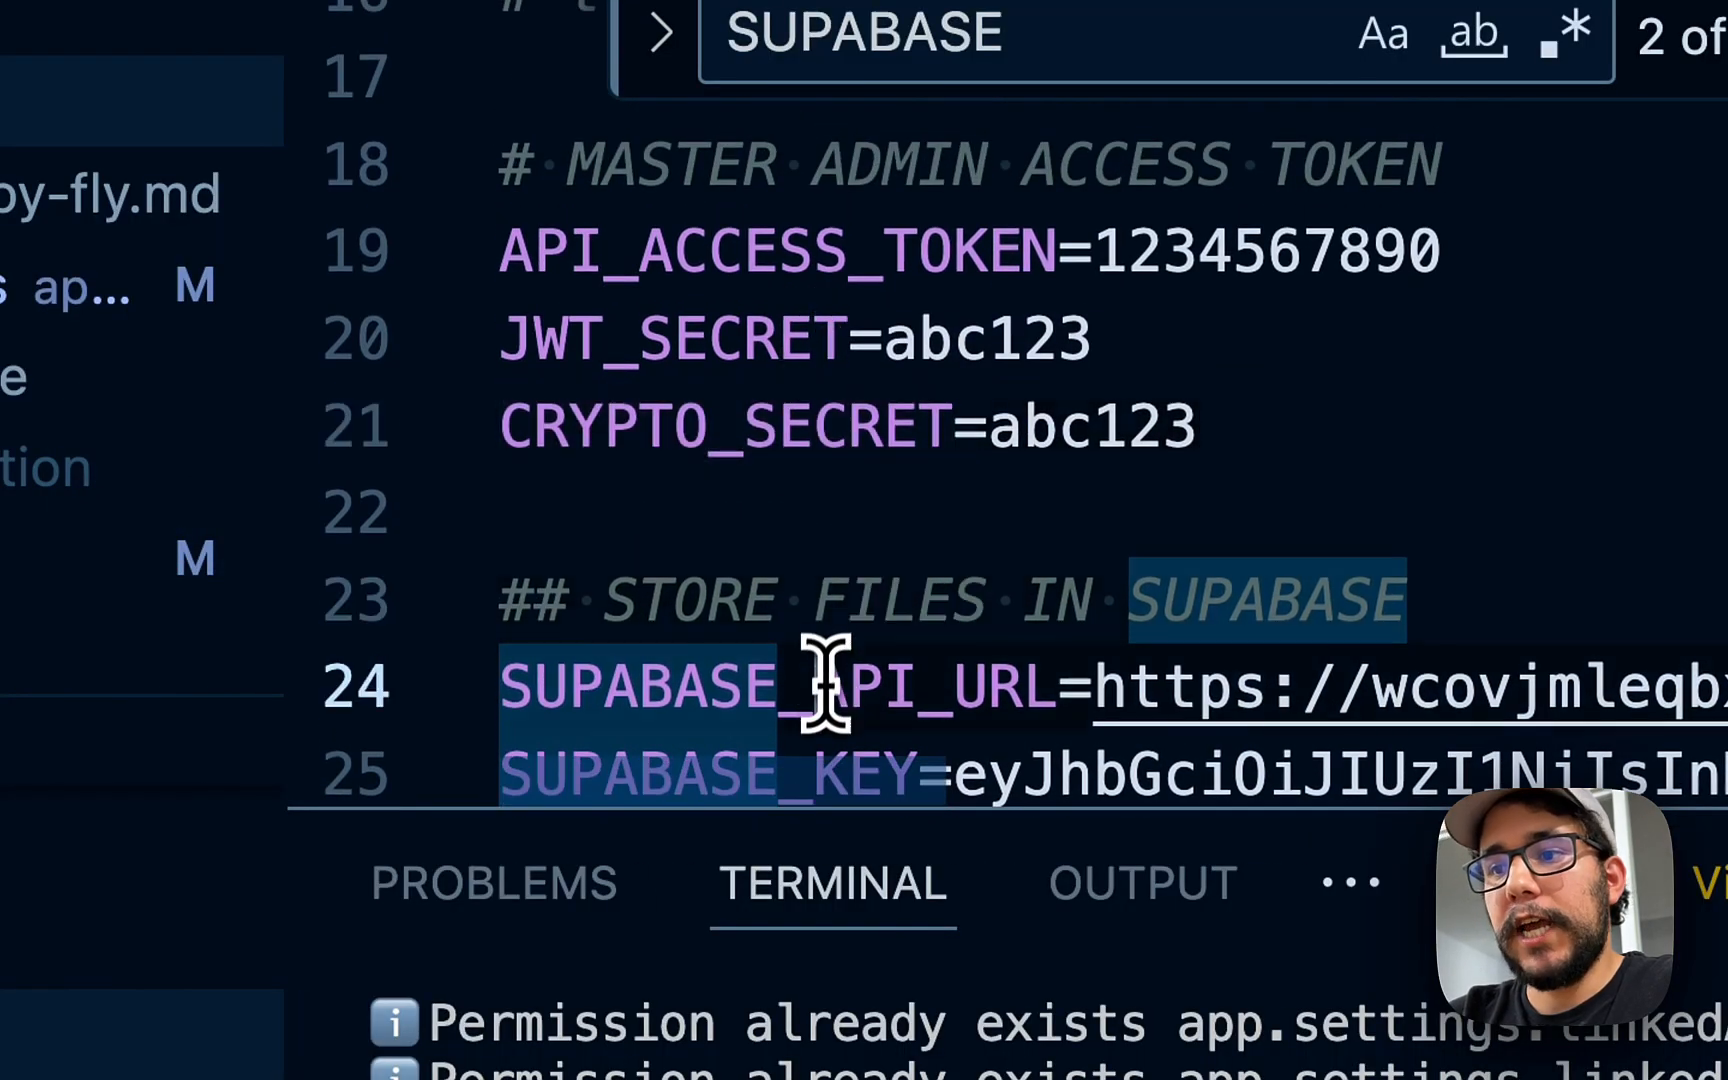
double_click(830, 687)
key("super+c")
scroll(830, 687, "down", 2)
key("super+Tab")
key("super+v")
key("super+Tab")
- Paste the Supabase project URL from .env as the secret value and save it
left_click(1092, 570)
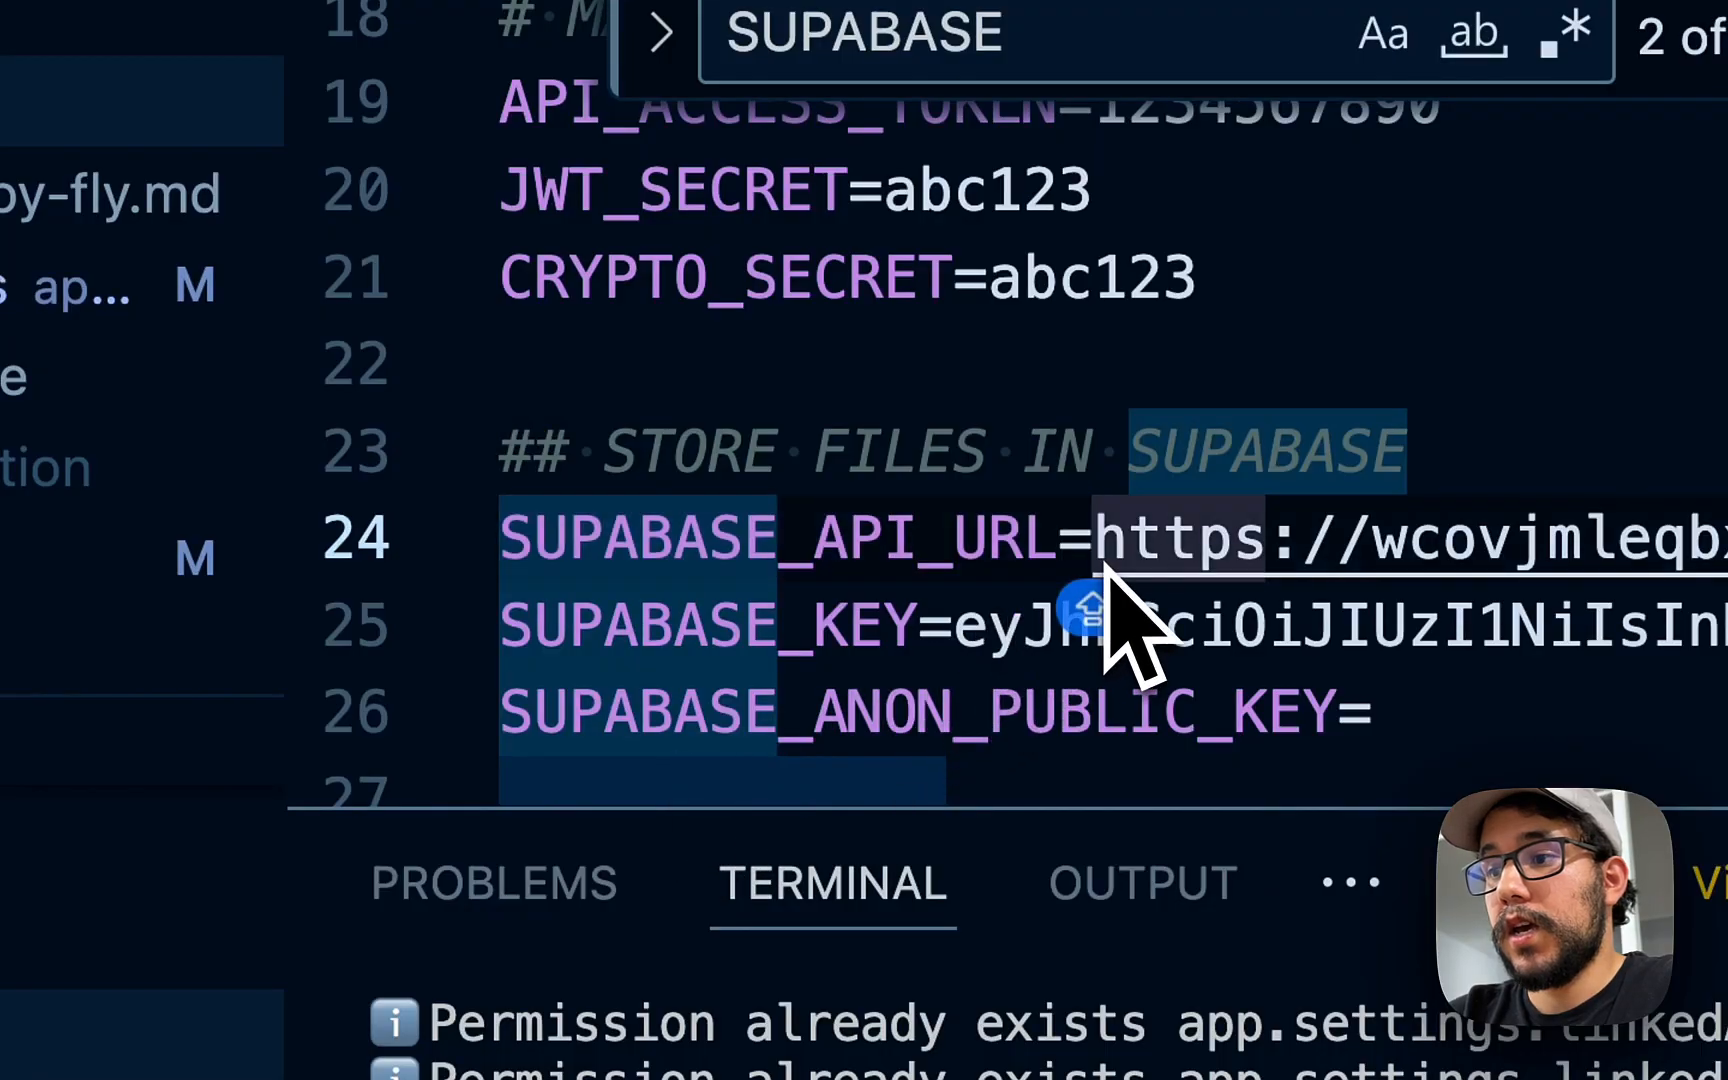
key("super+shift+Right")
key("super+Tab")
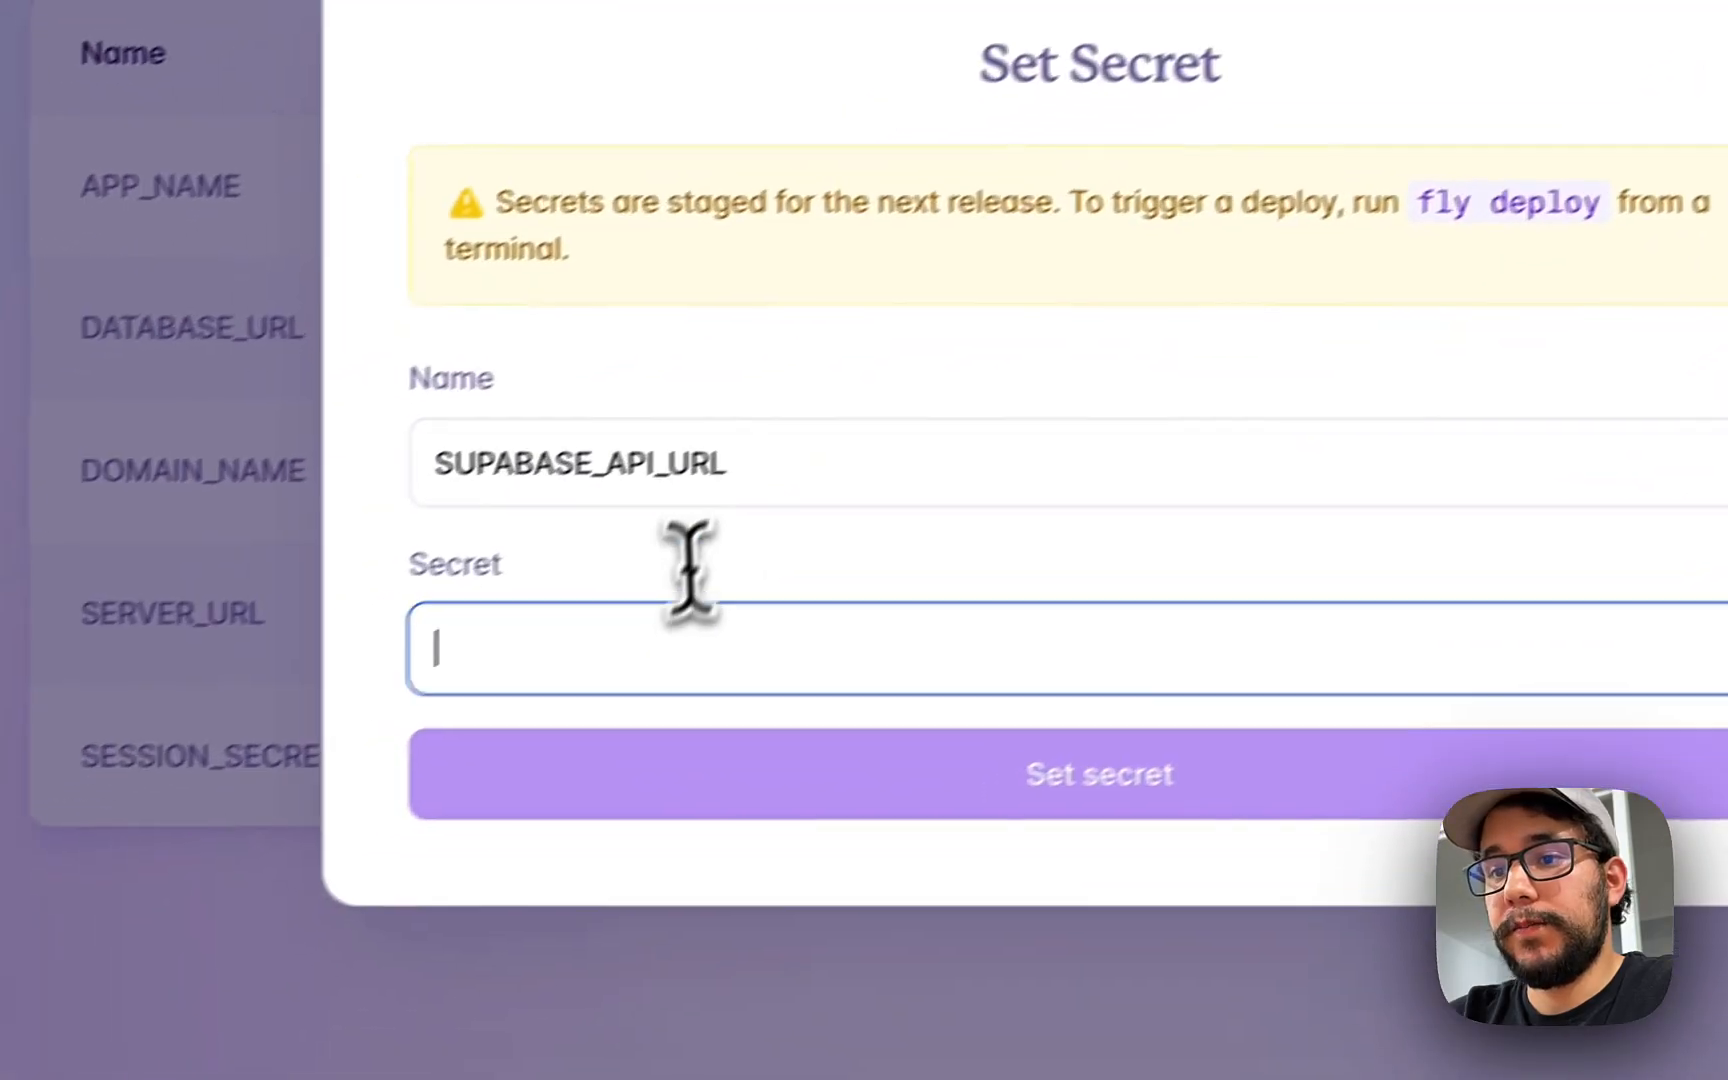
left_click(655, 630)
key("super+v")
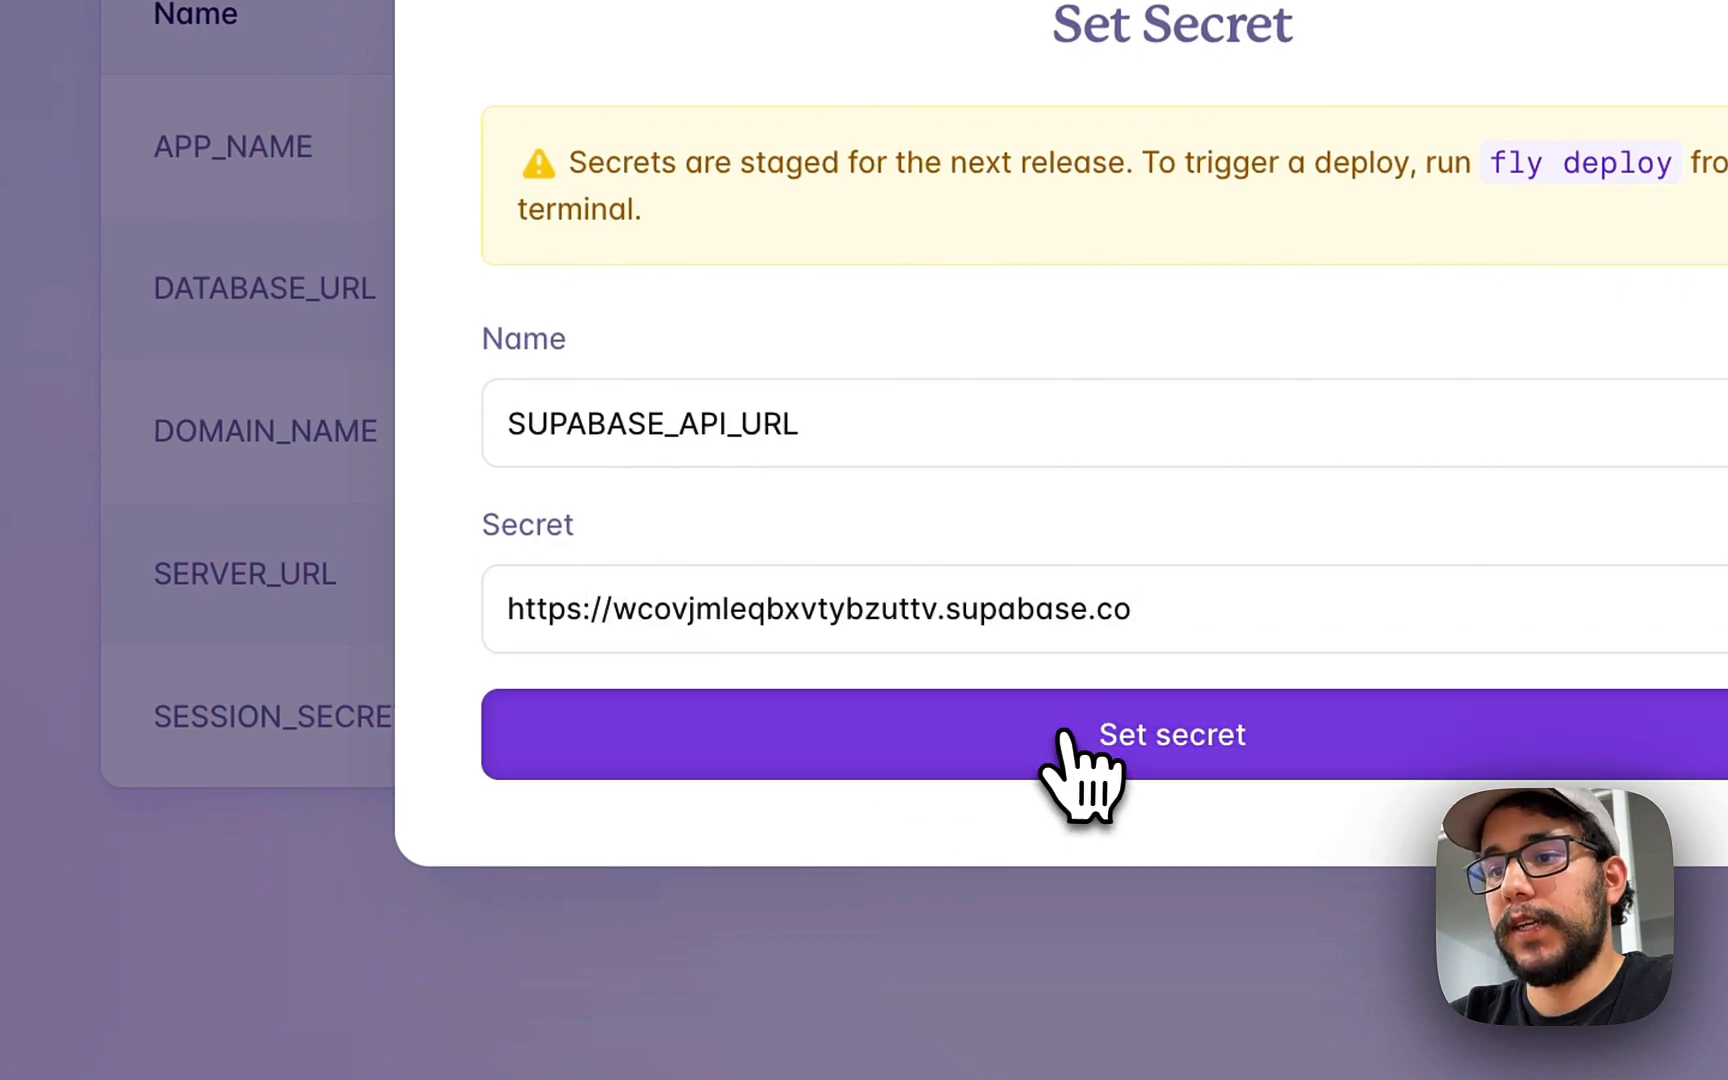
left_click(1062, 738)
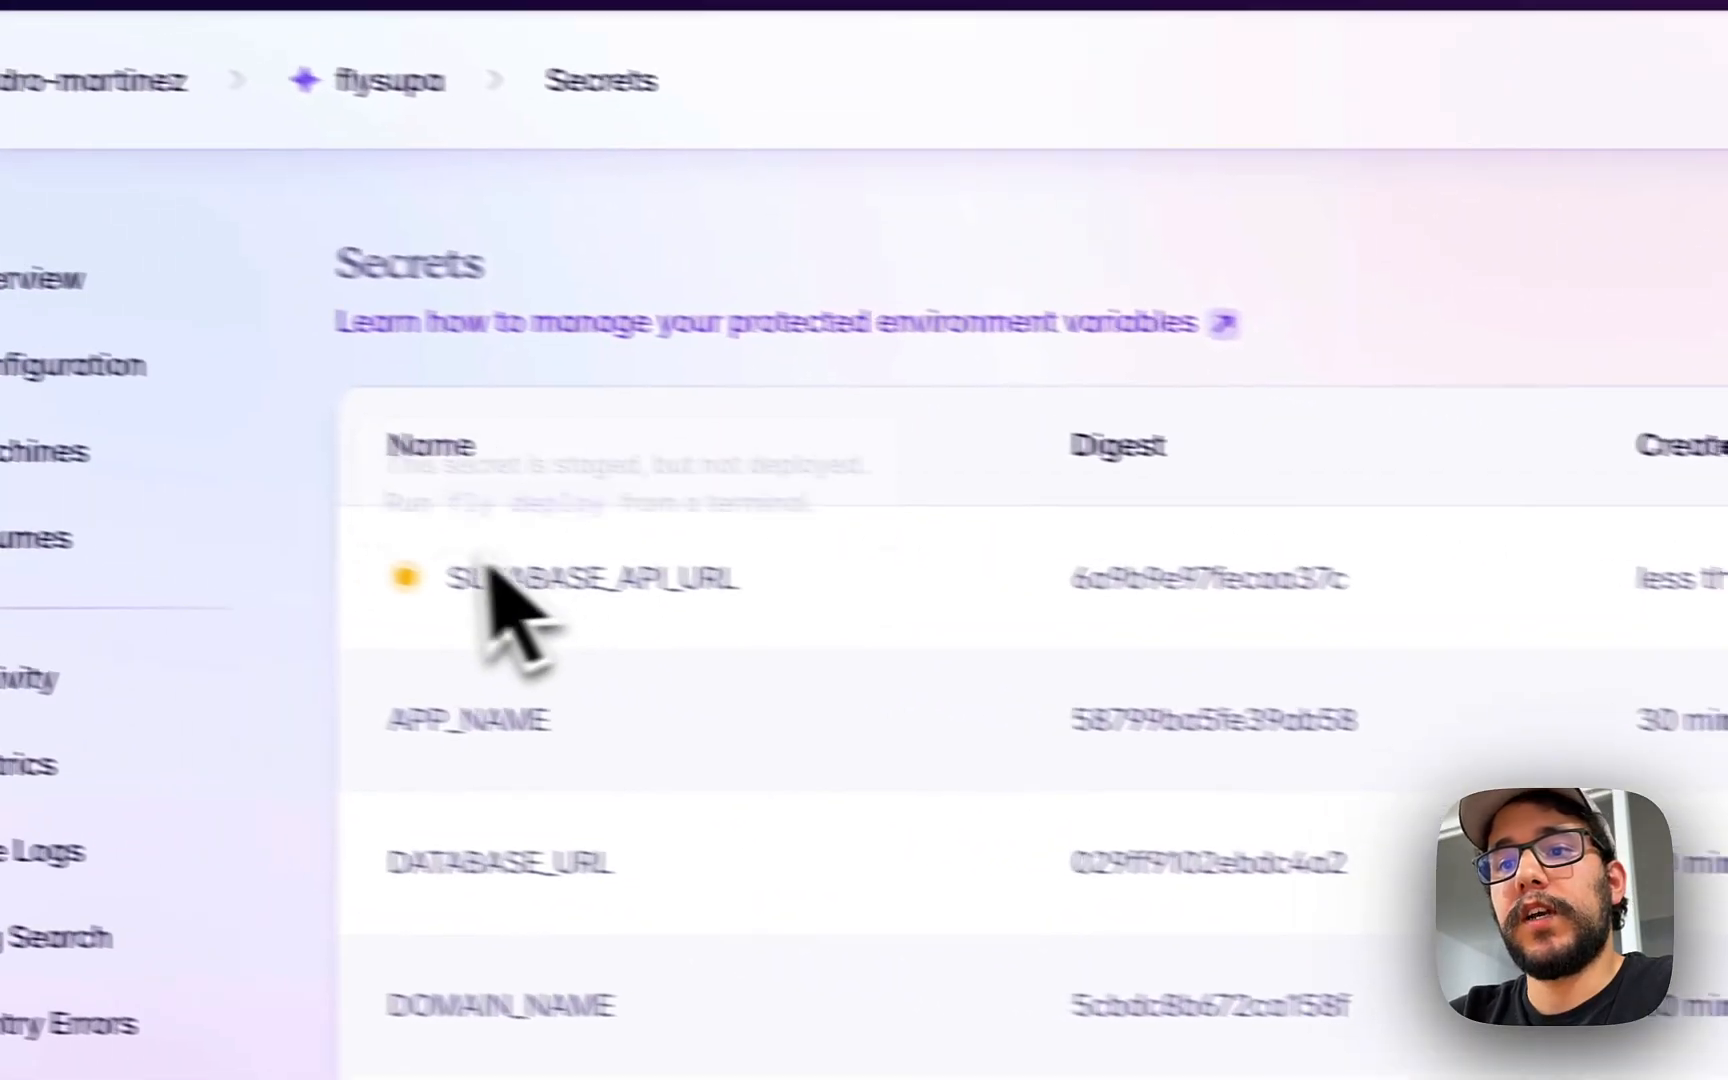
mouse_move(393, 574)
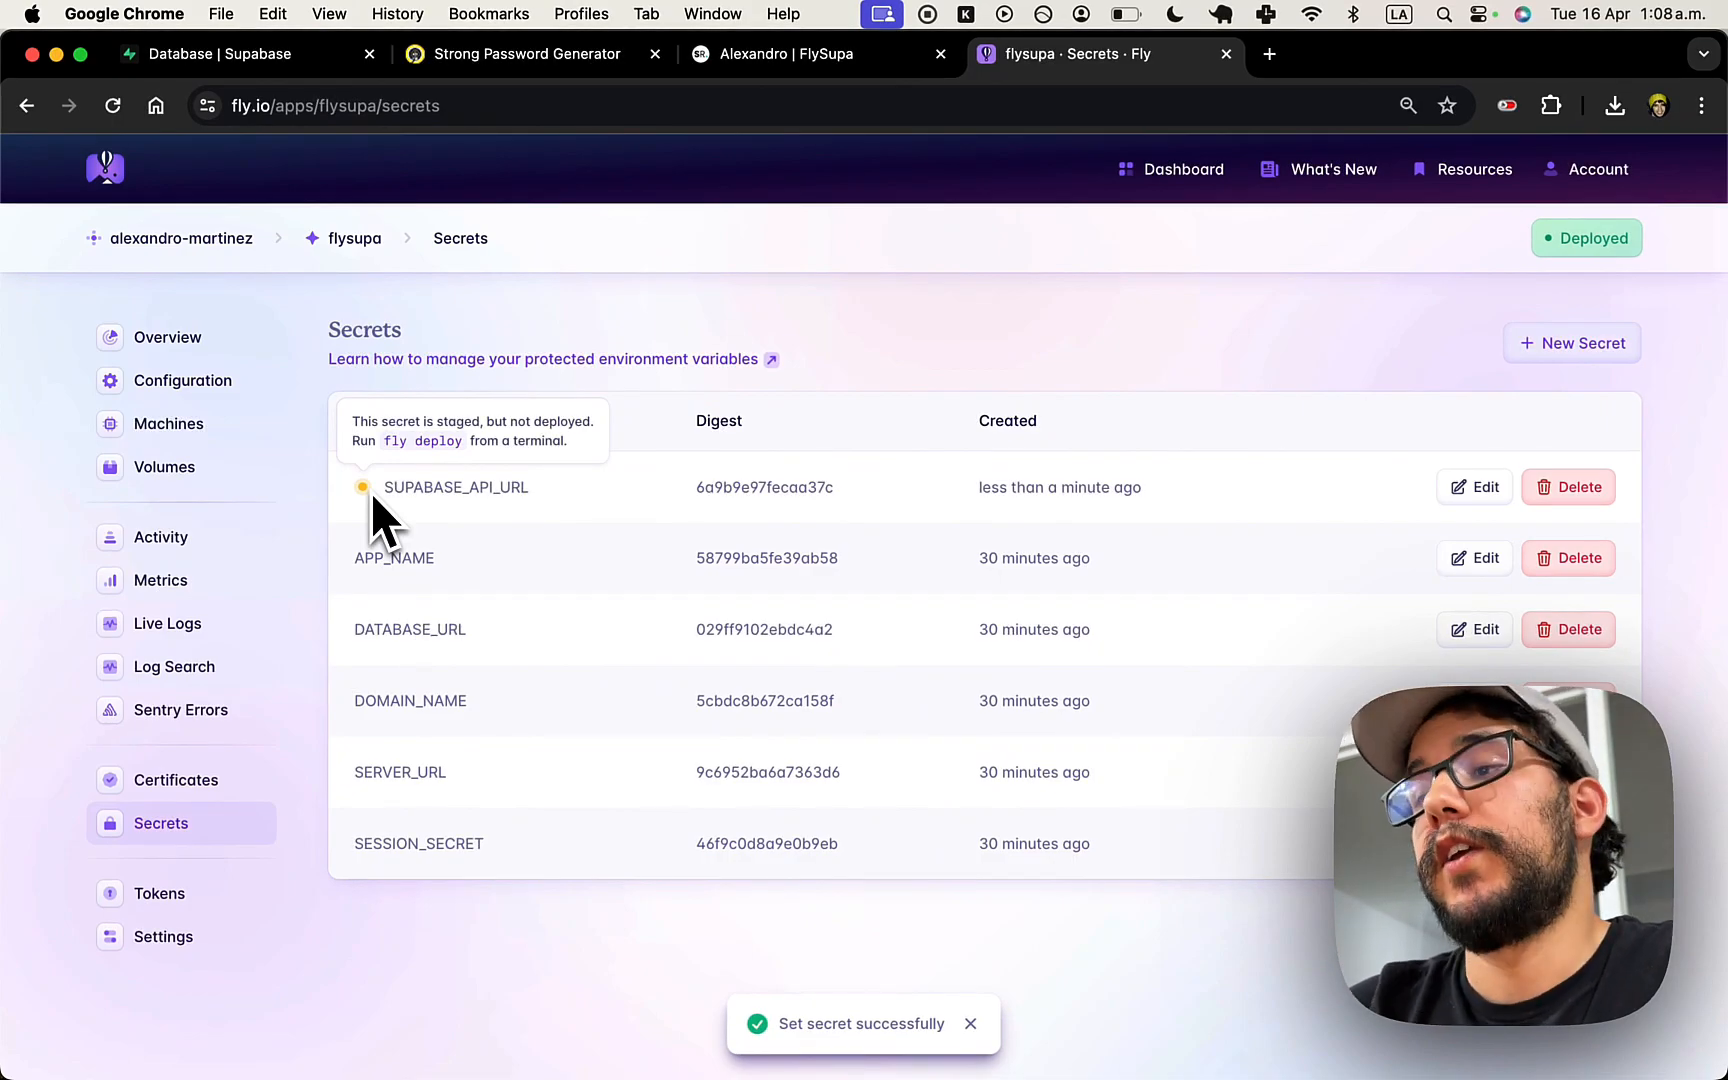
key("super+Tab")
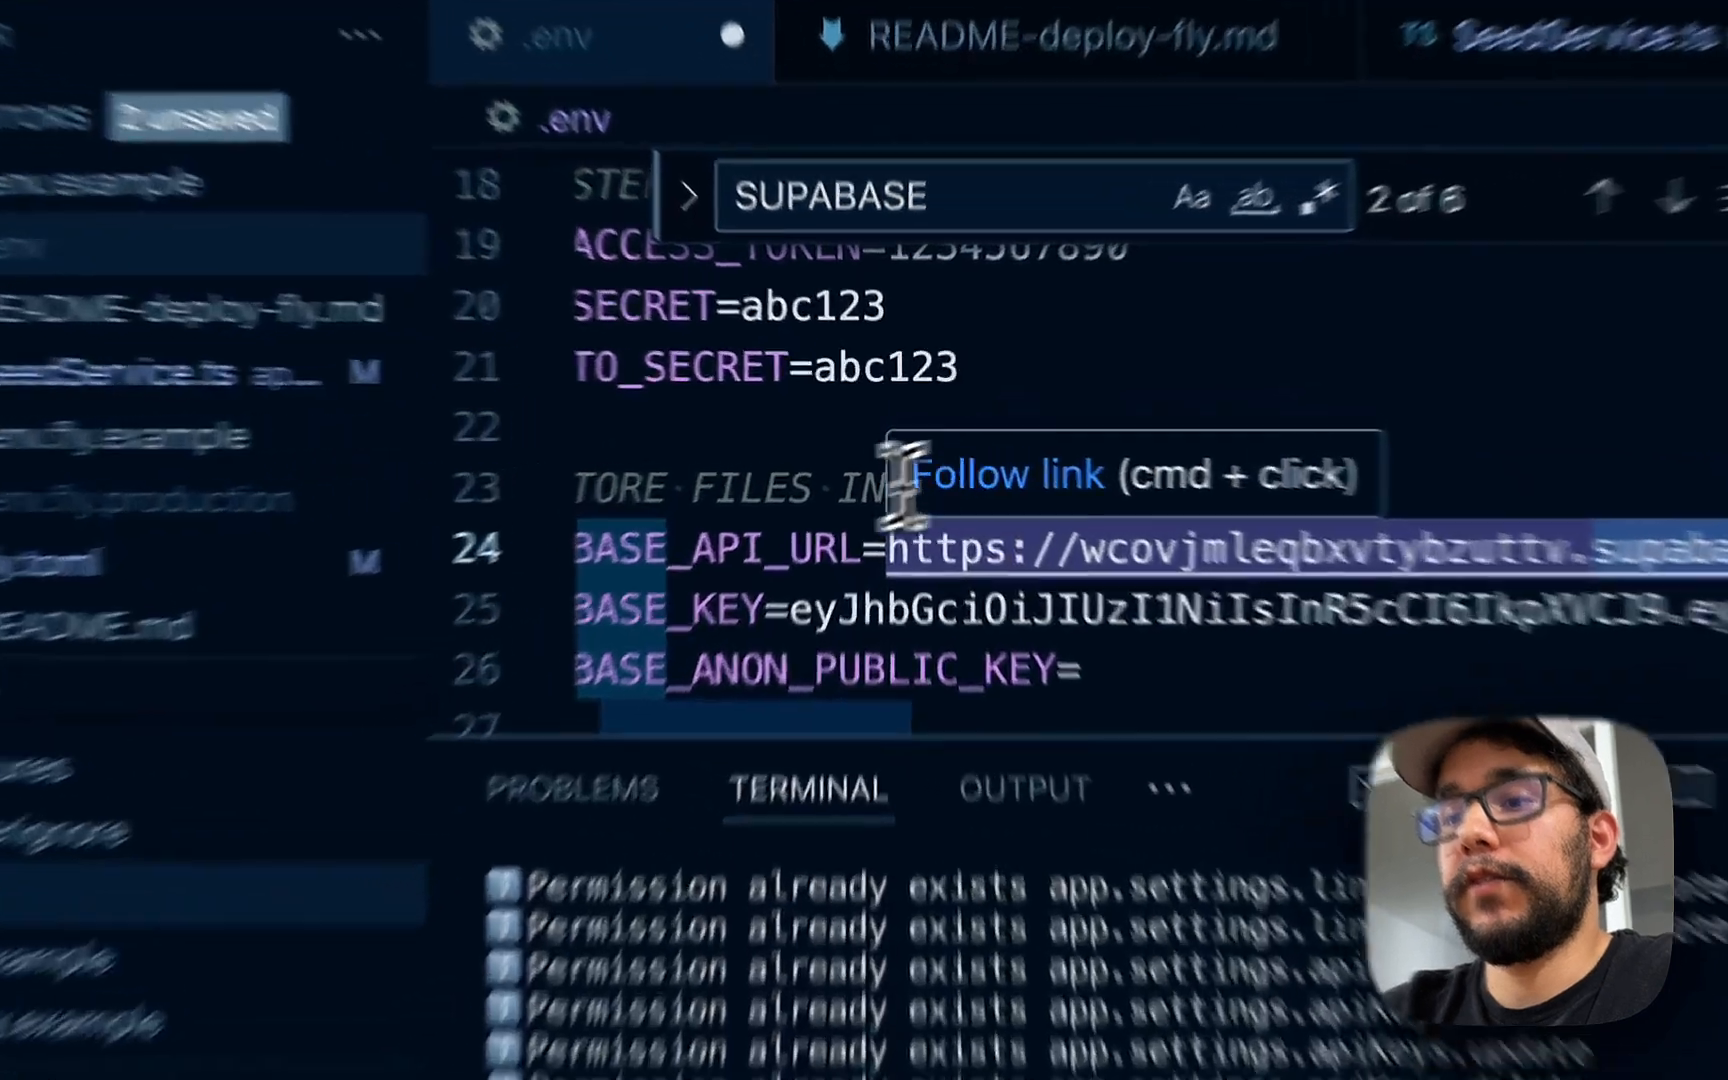
- Copy the SUPABASE_KEY line from the local env file
left_click(769, 549)
key("Escape")
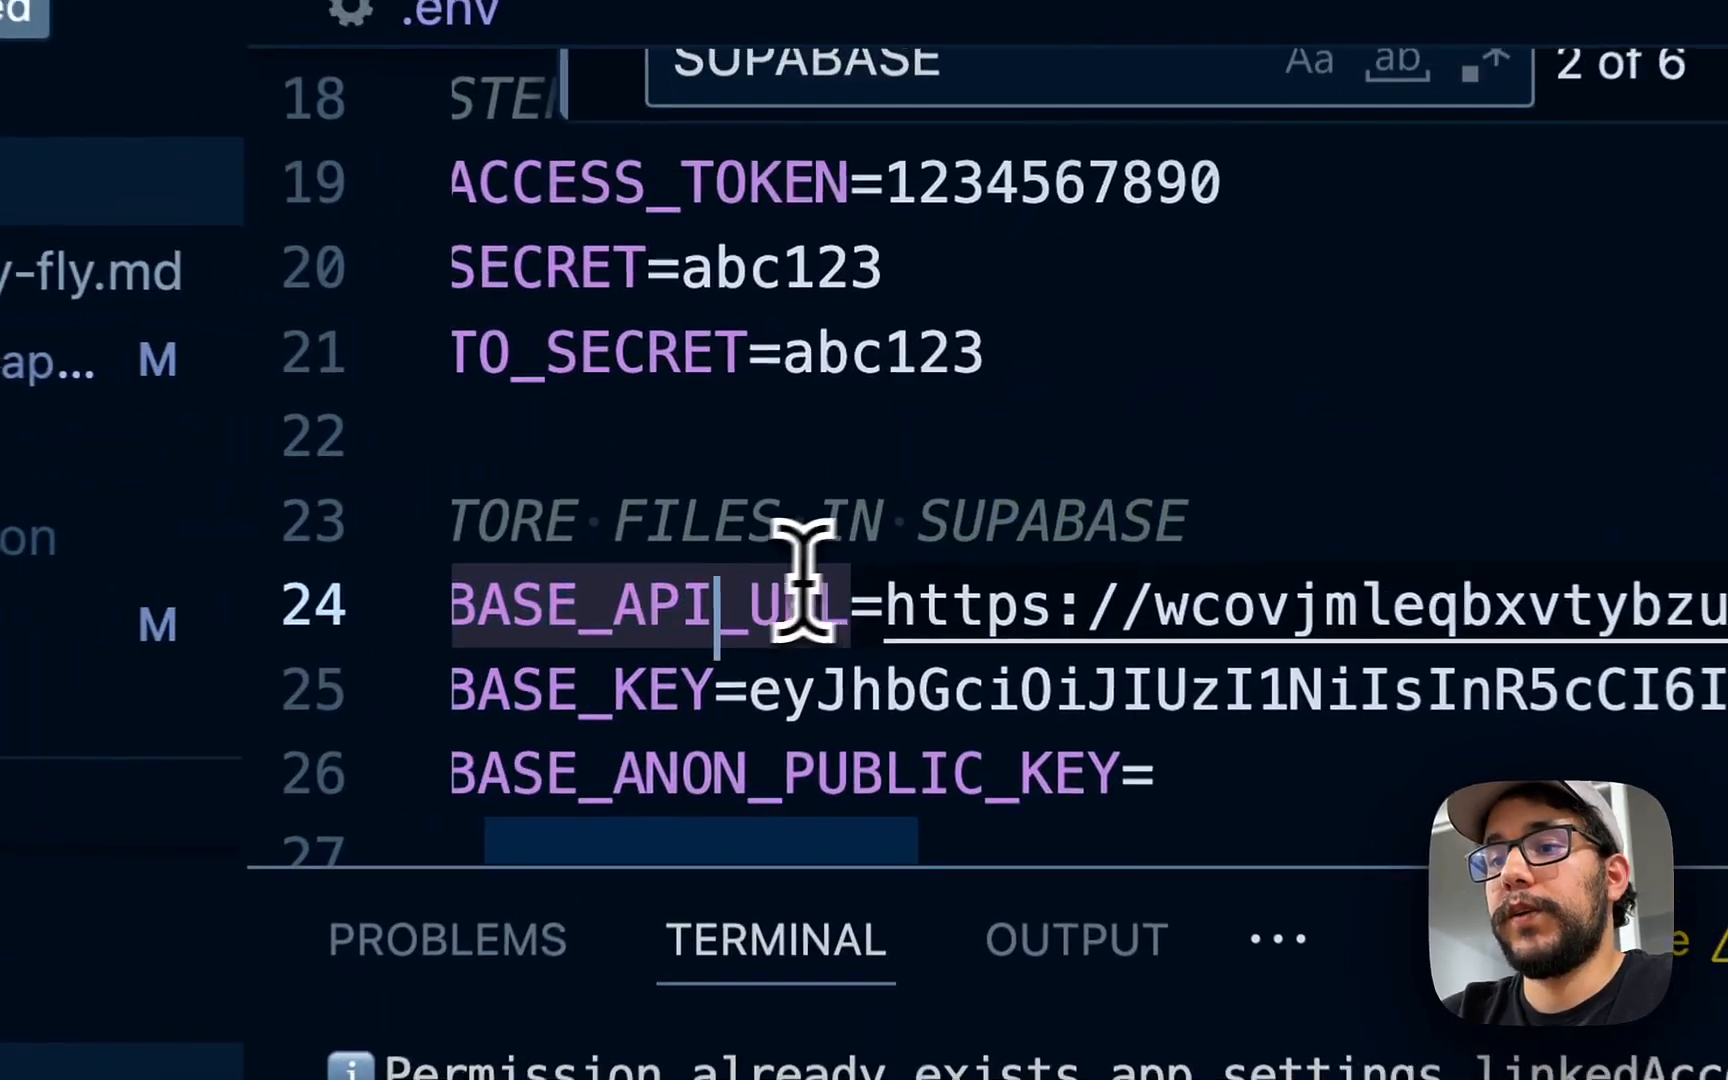
left_click(759, 609)
left_click(975, 609)
scroll(1003, 680, "left", 2)
left_click(903, 690)
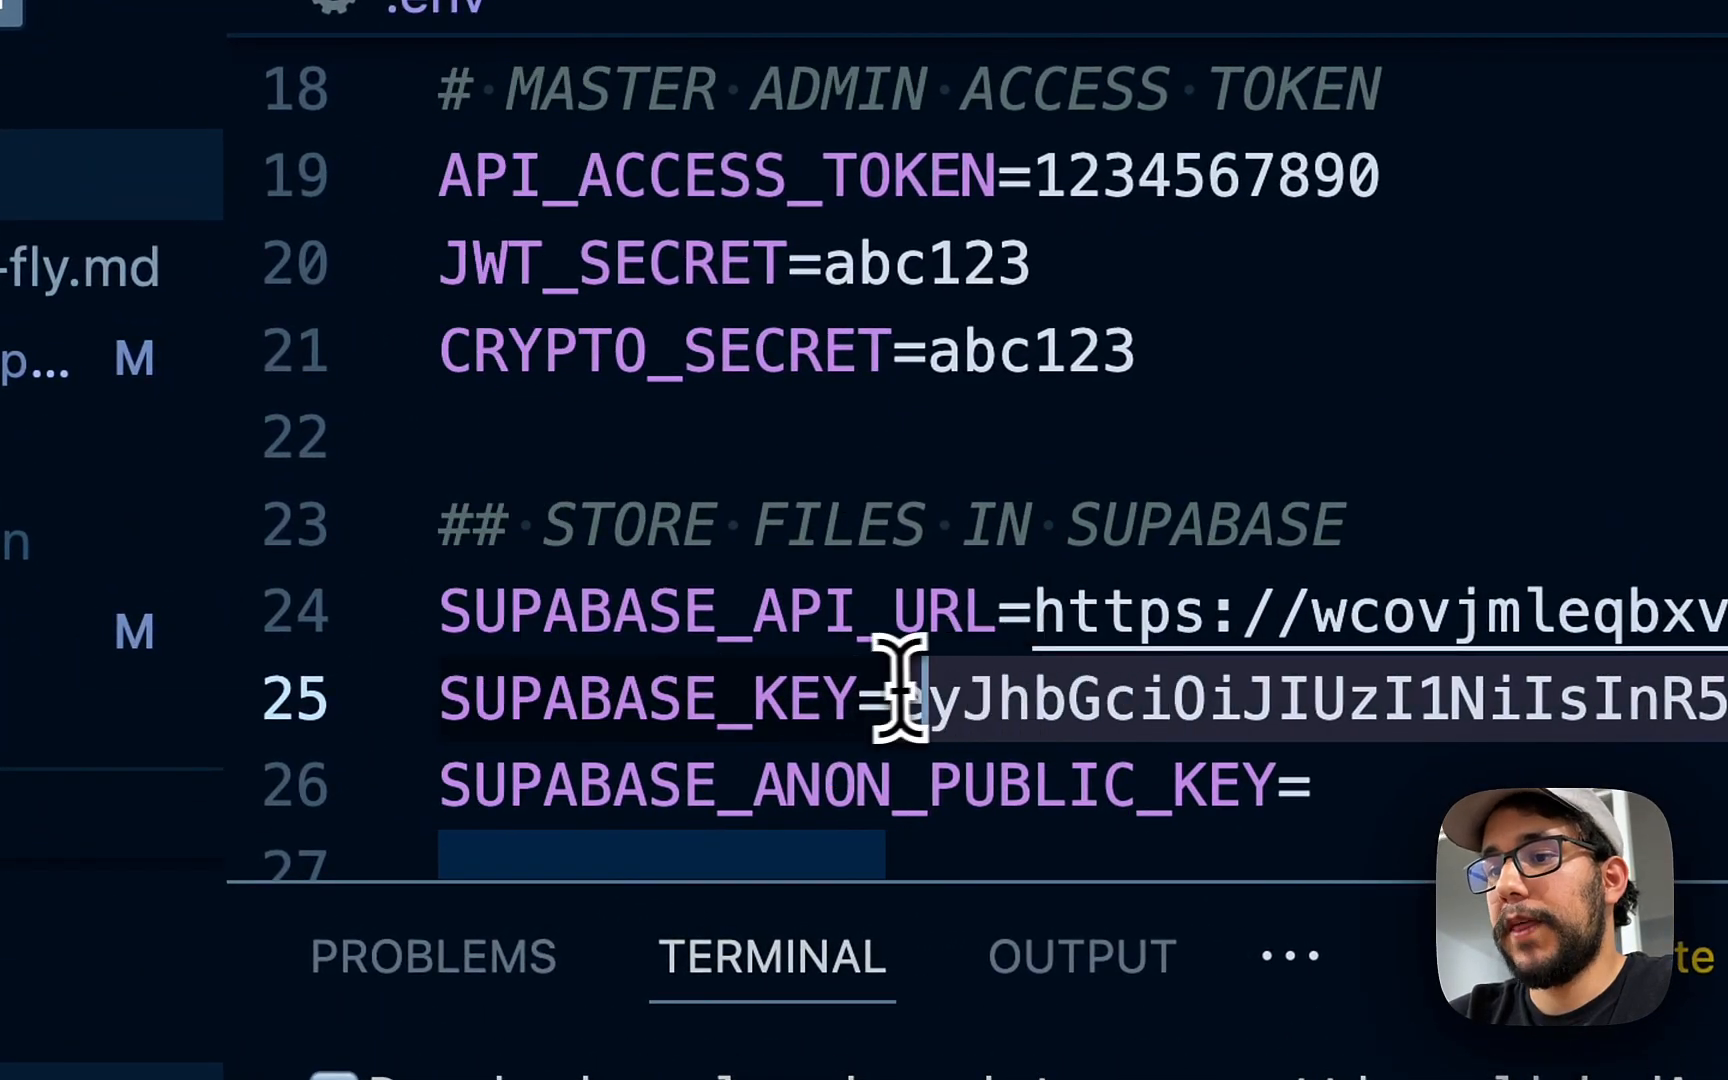
key("super+Right")
key("super+shift+Left")
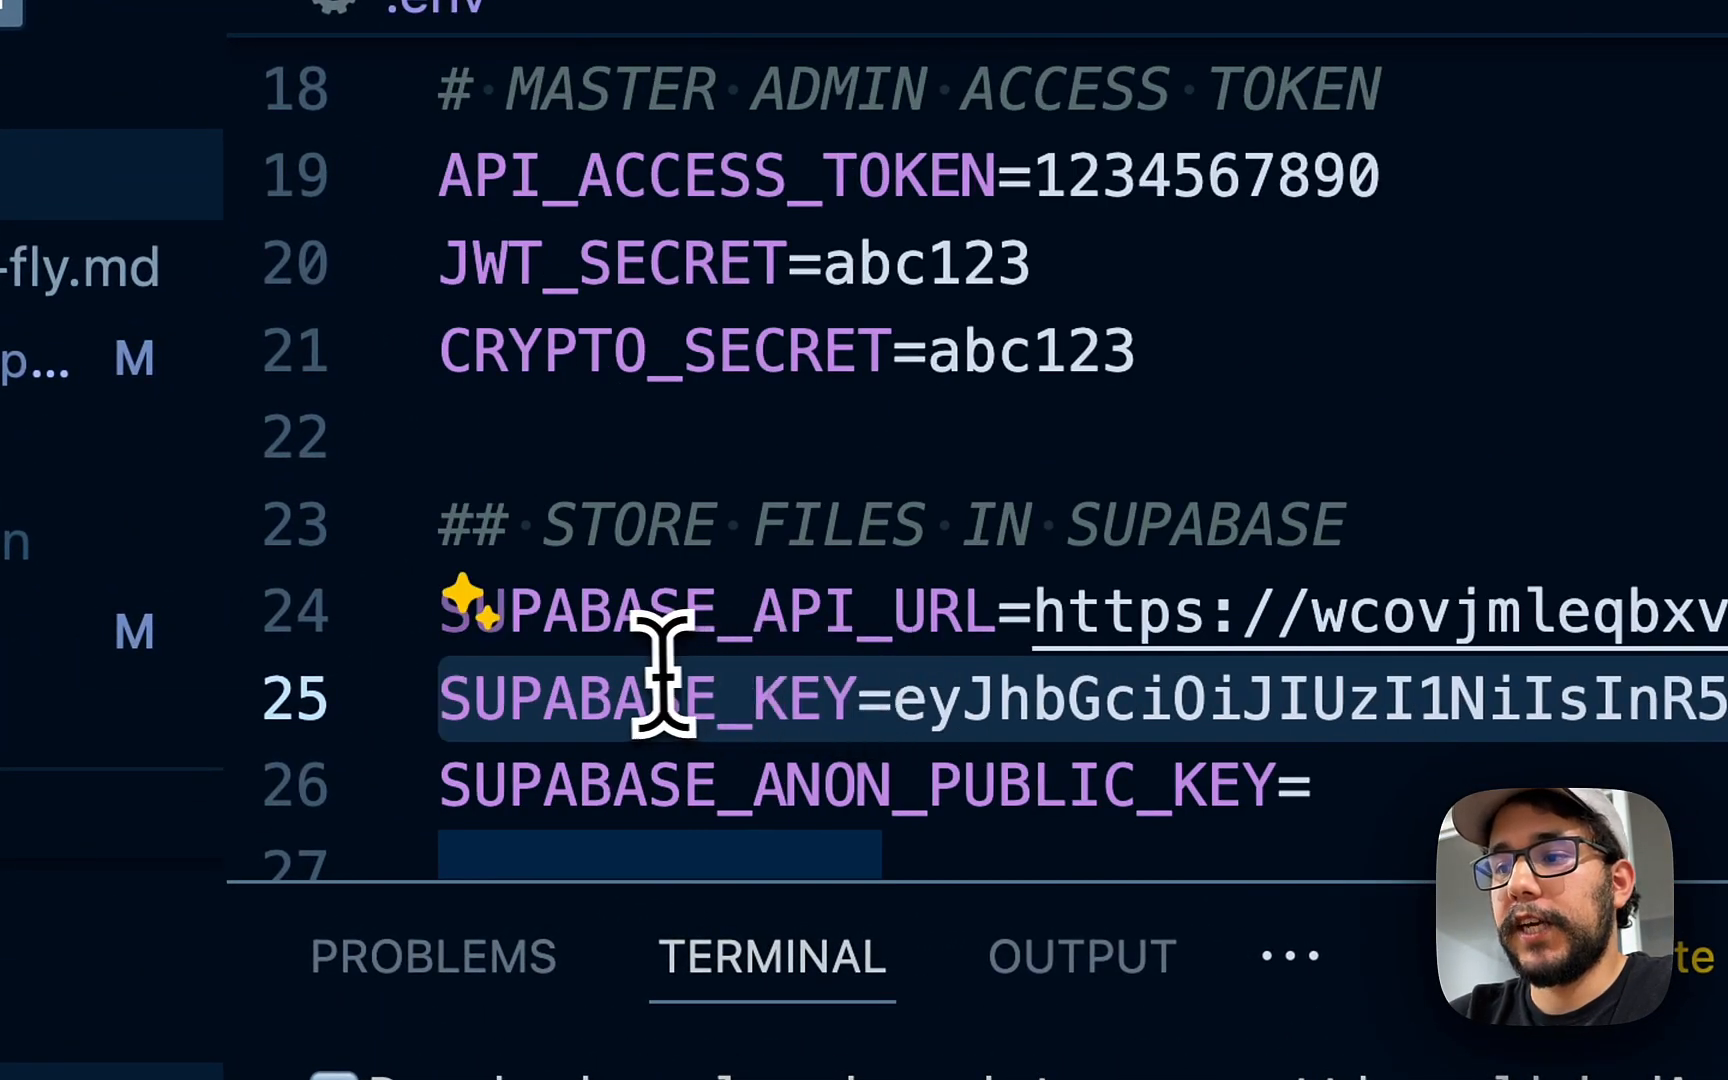
left_click(895, 424)
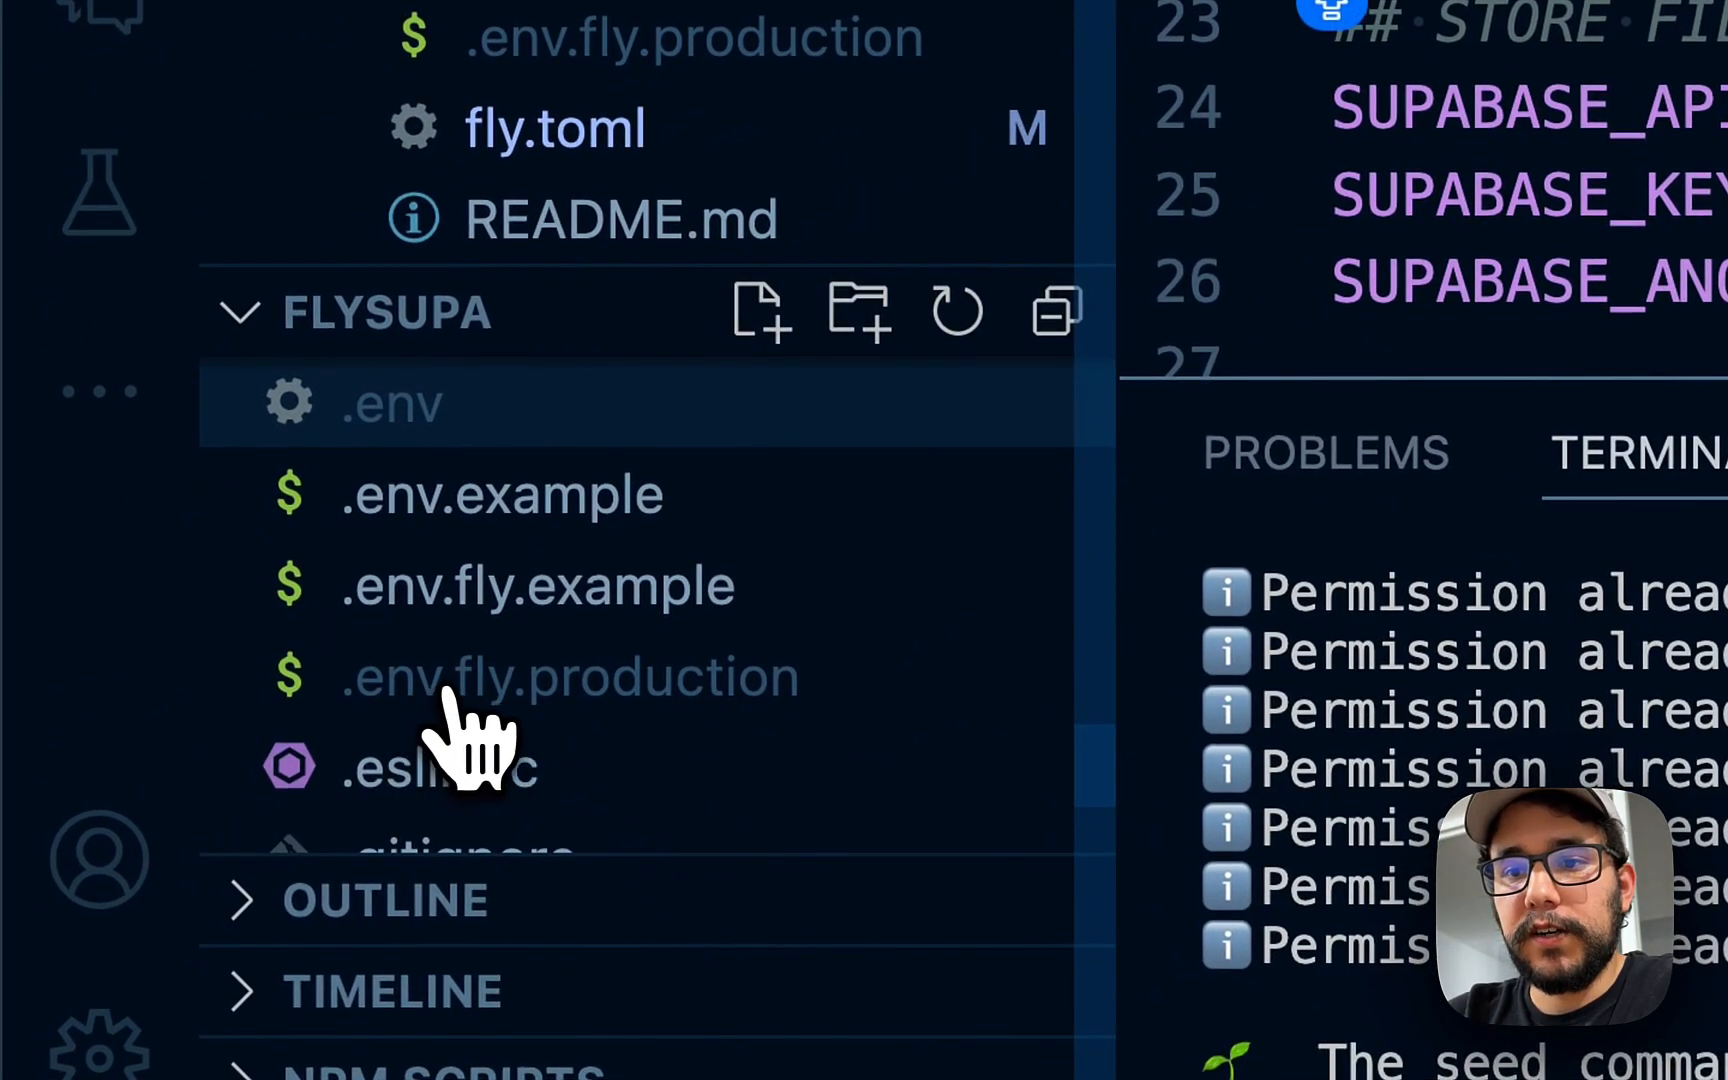
- Paste the SUPABASE_KEY line as a new line 53 at the end of .env.fly.production
left_click(450, 690)
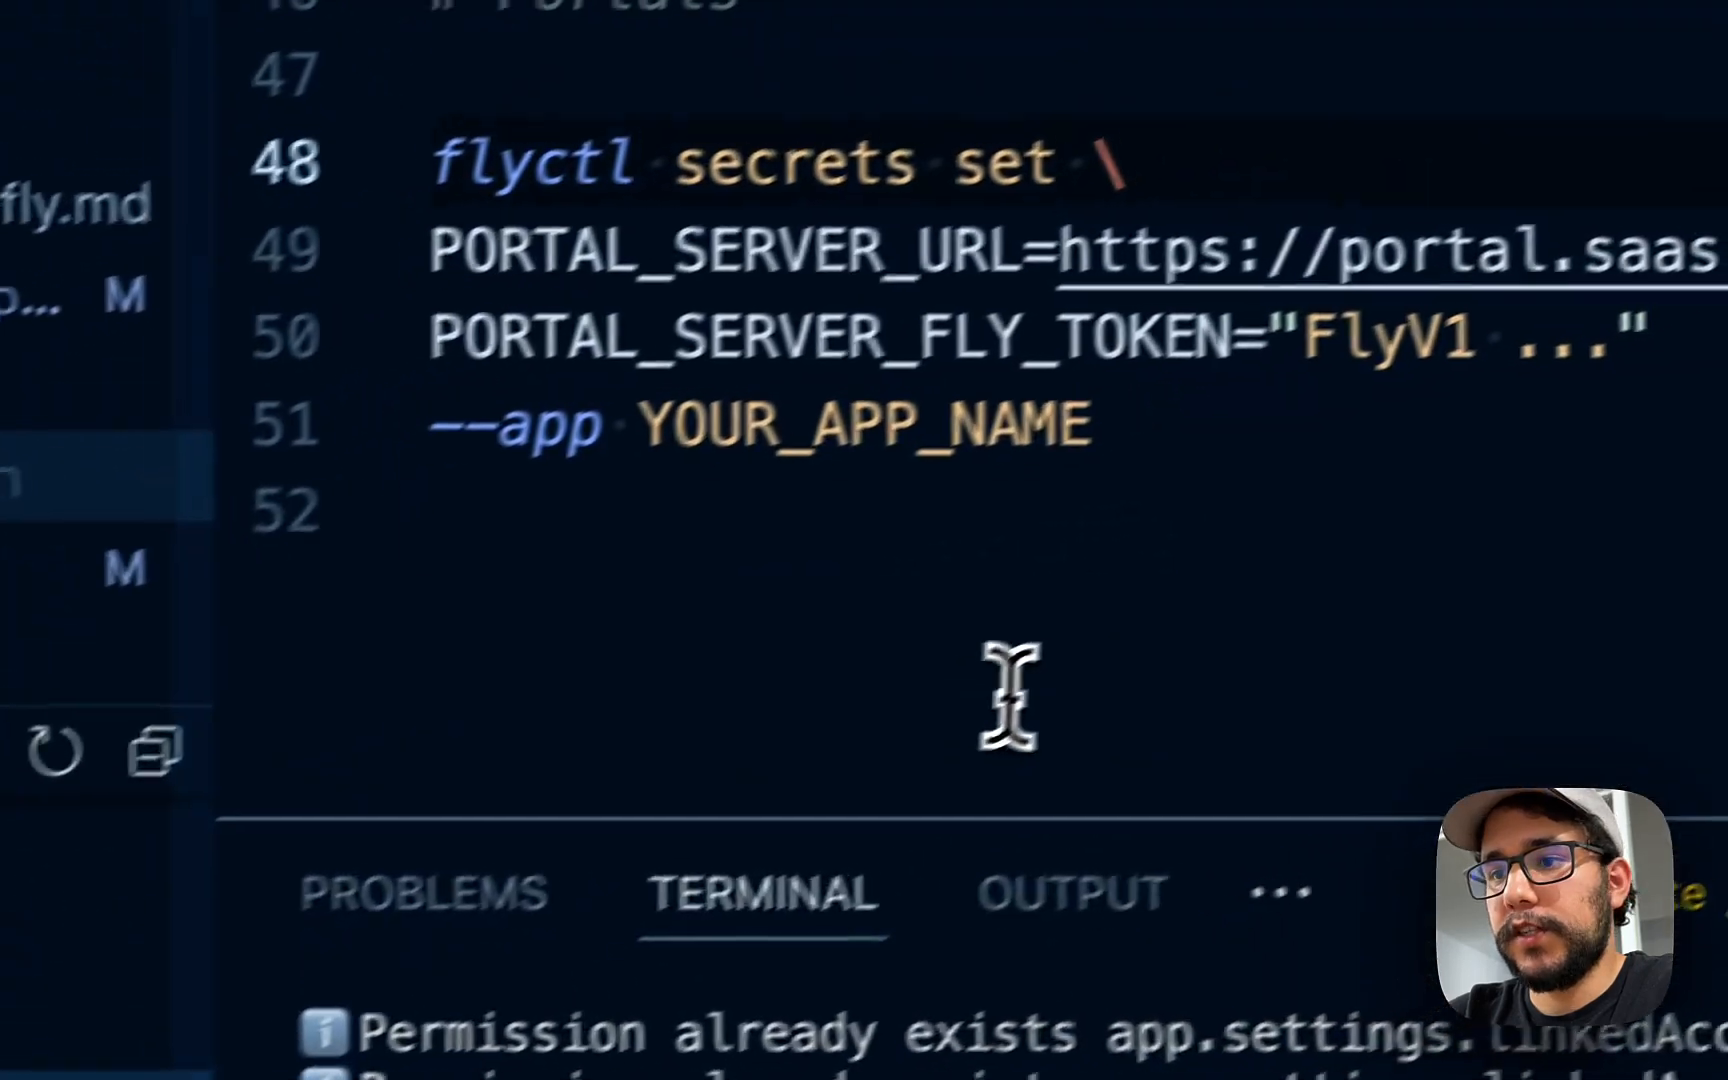
left_click(941, 731)
key("Return")
key("super+v")
key("super+Left")
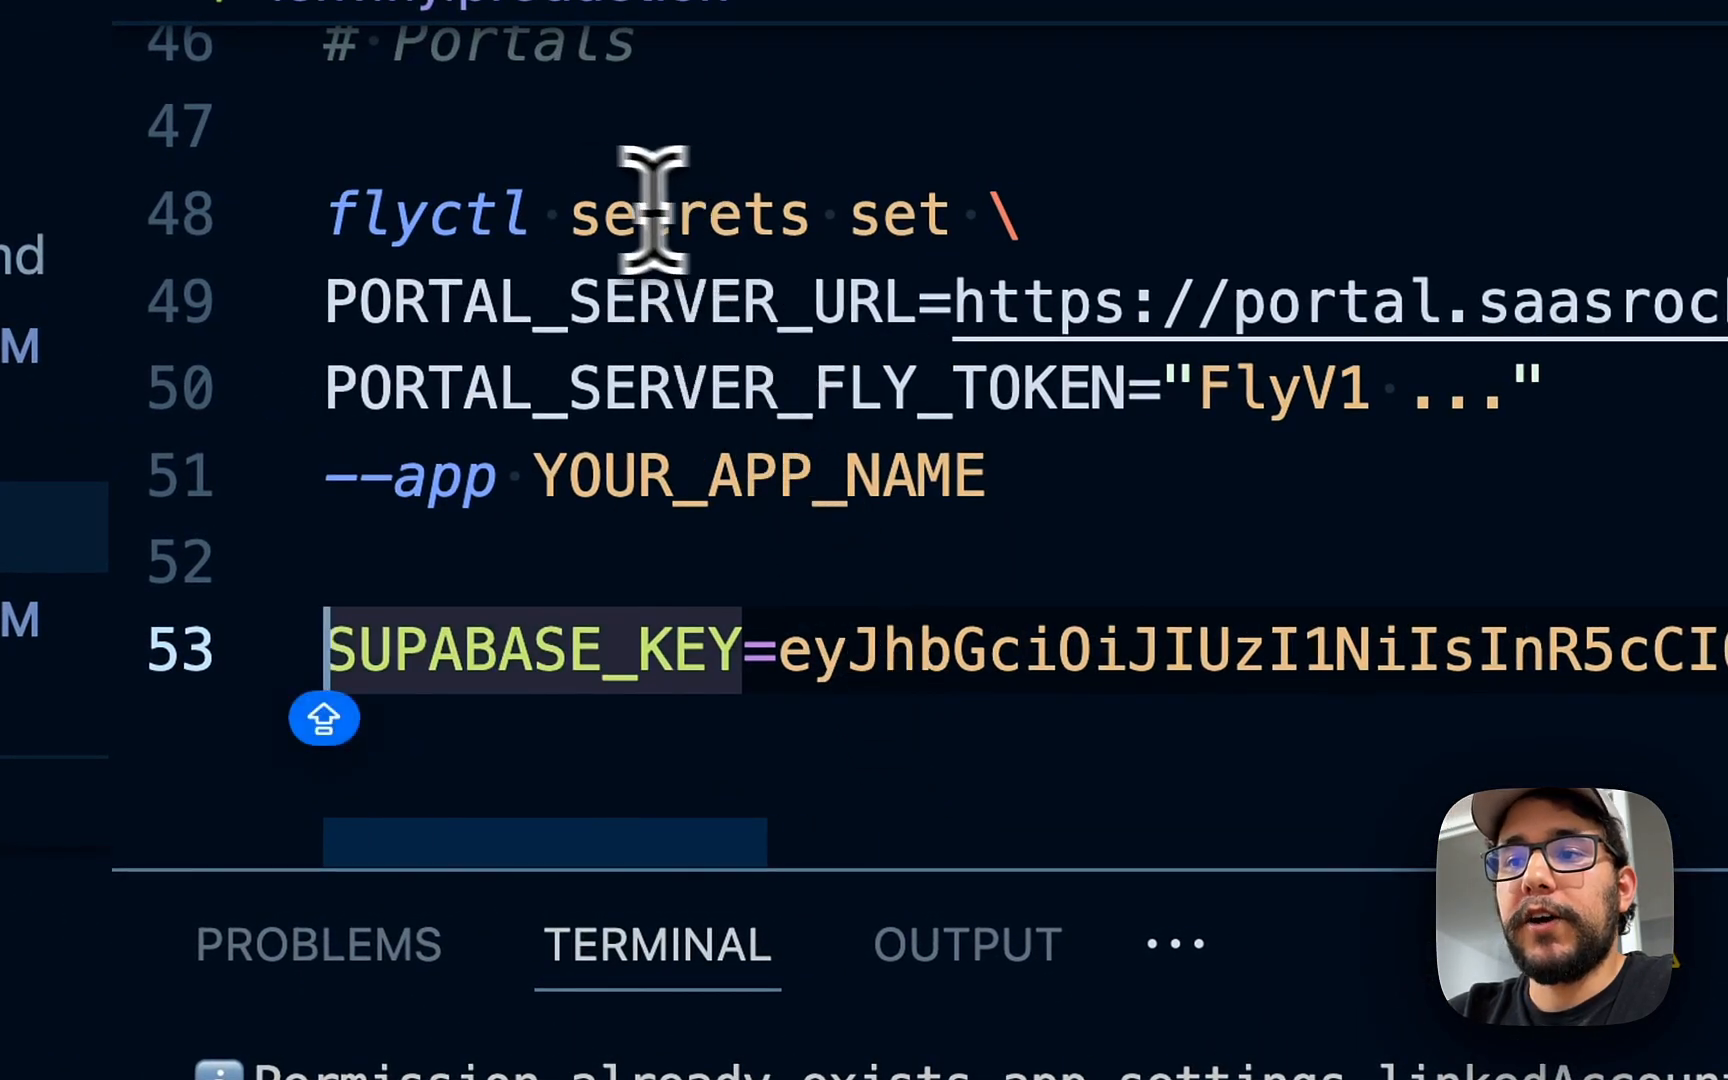
- Prefix line 53 with the 'flyctl secrets set' command copied from line 48
left_click(478, 207)
scroll(466, 213, "up", 3)
key("super+Left")
key("alt+shift+Right")
key("alt+shift+Right")
key("alt+shift+Right")
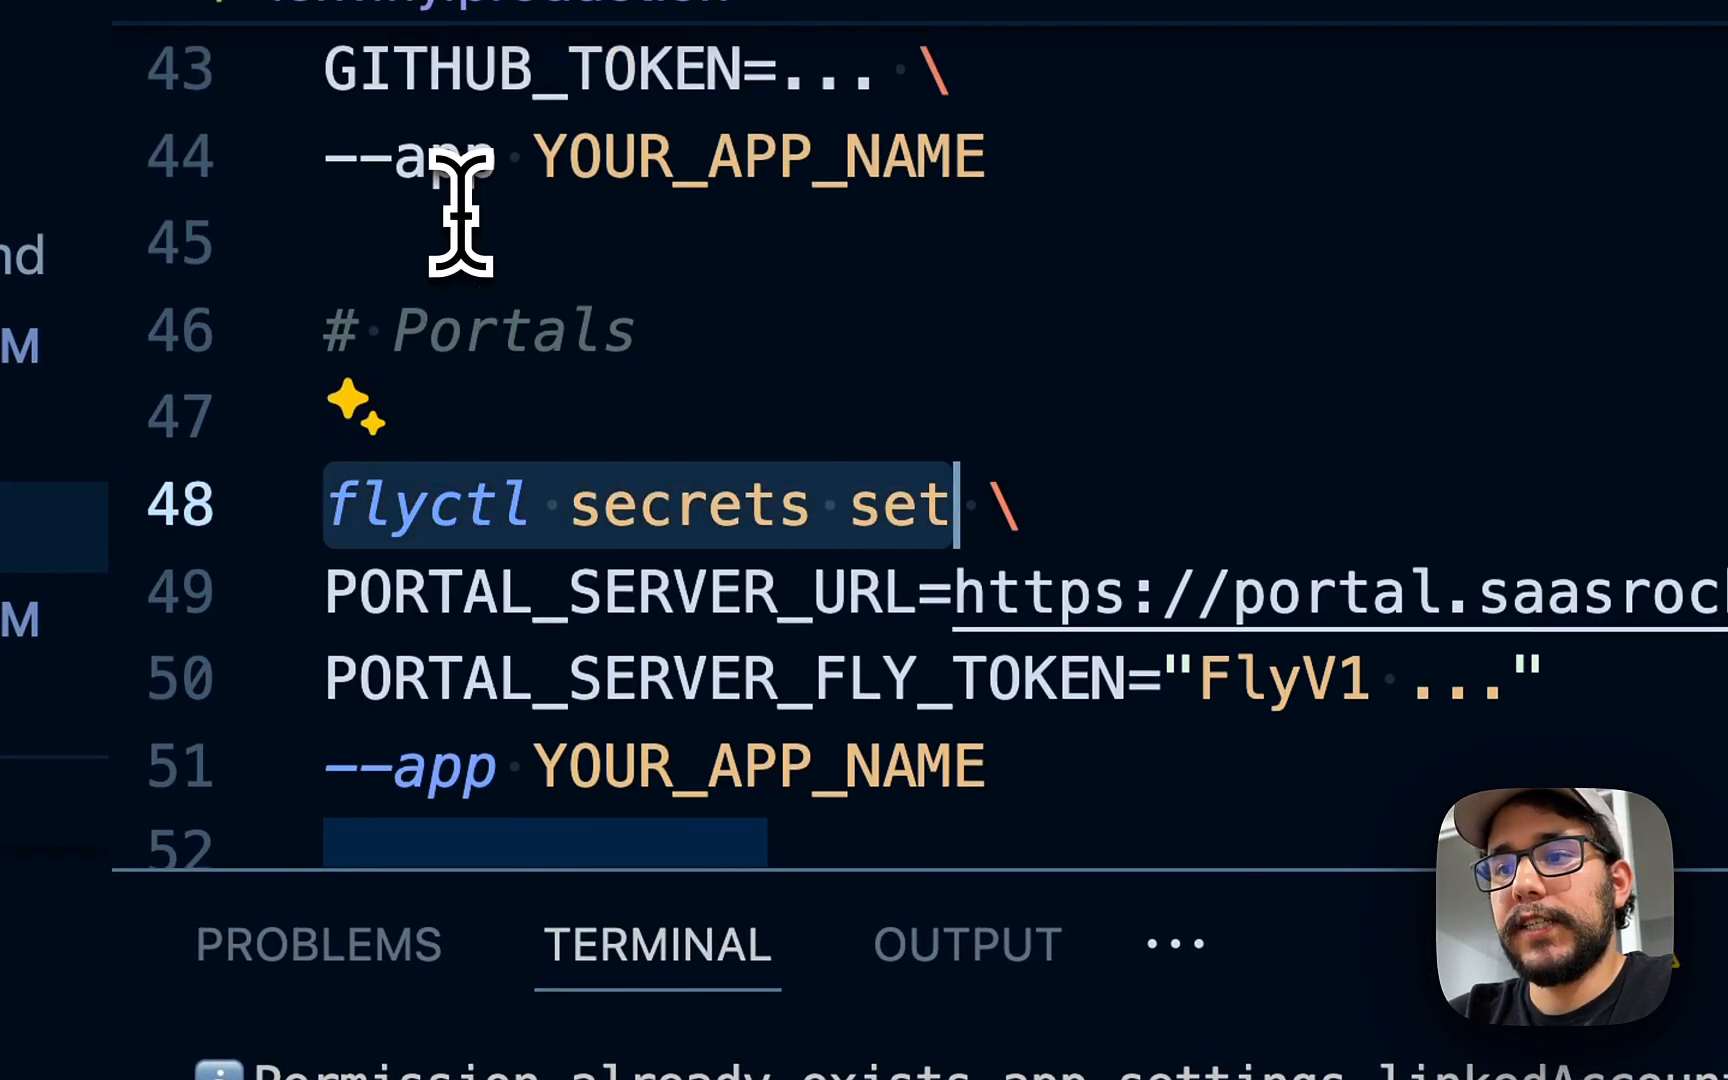
scroll(466, 220, "down", 2)
key("super+c")
left_click(509, 705)
key("super+Left")
key("super+v")
scroll(509, 714, "down", 1)
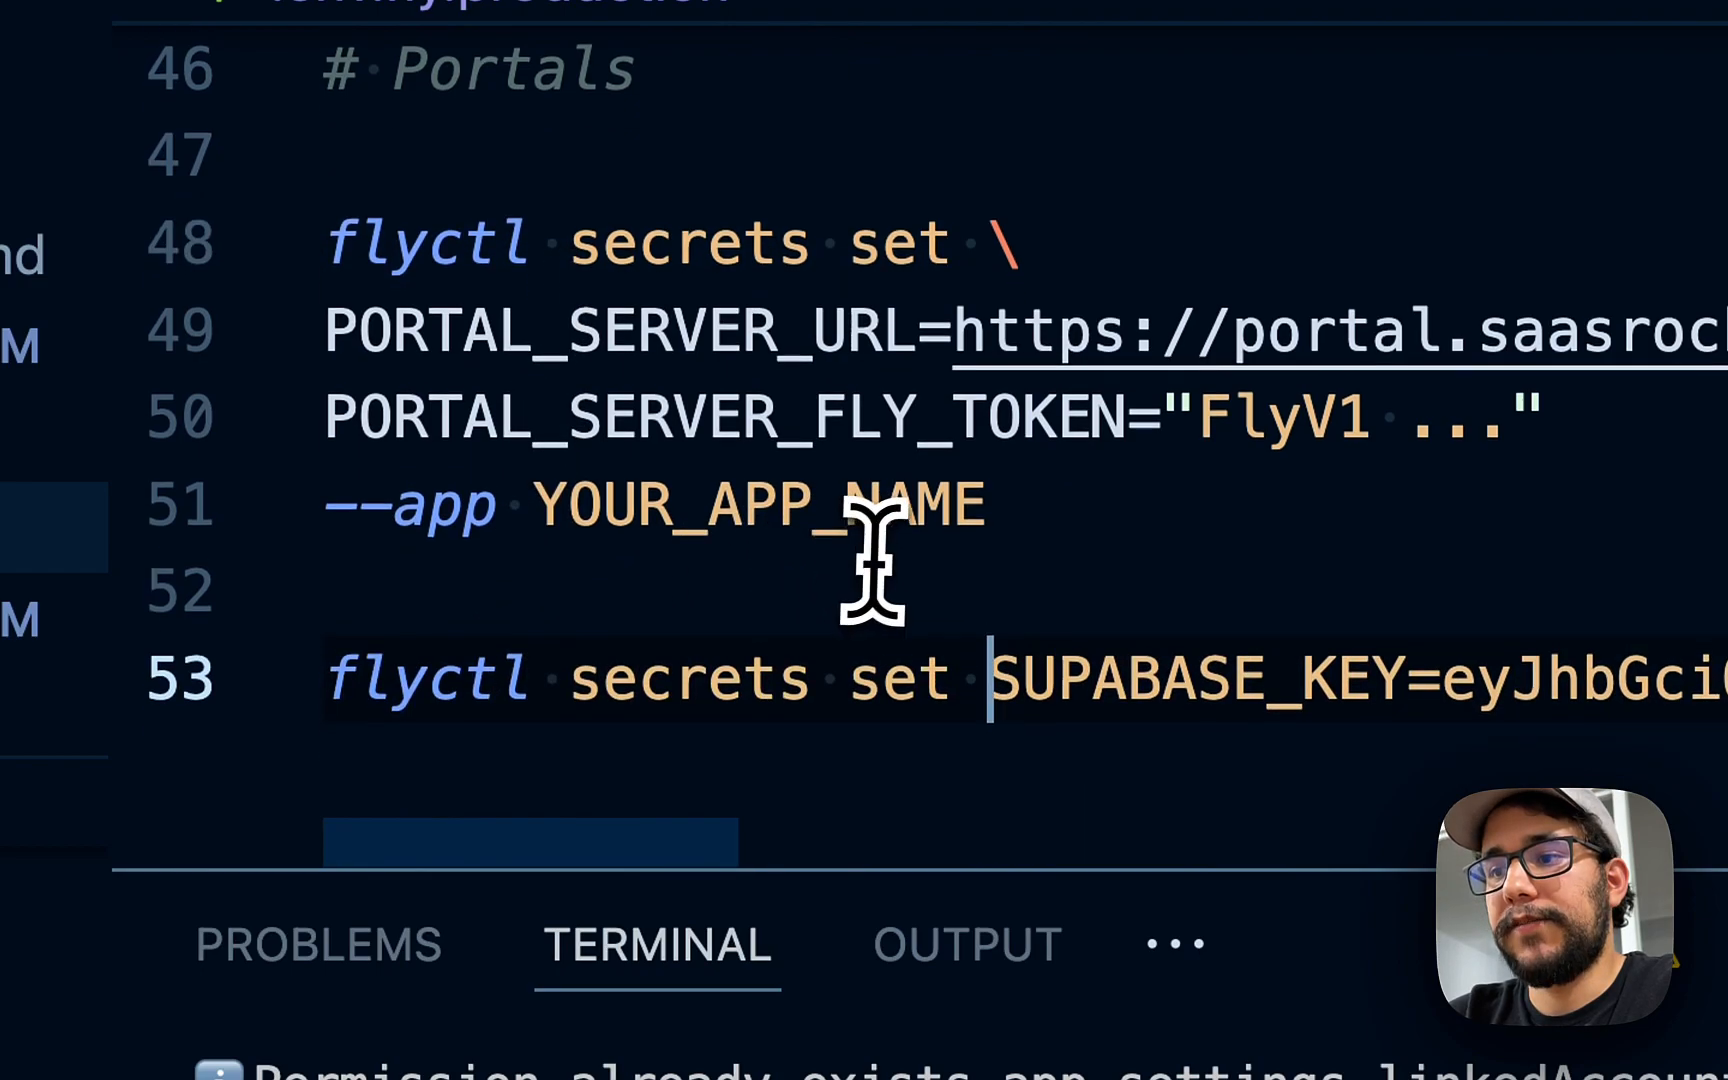
key("alt+shift+Right")
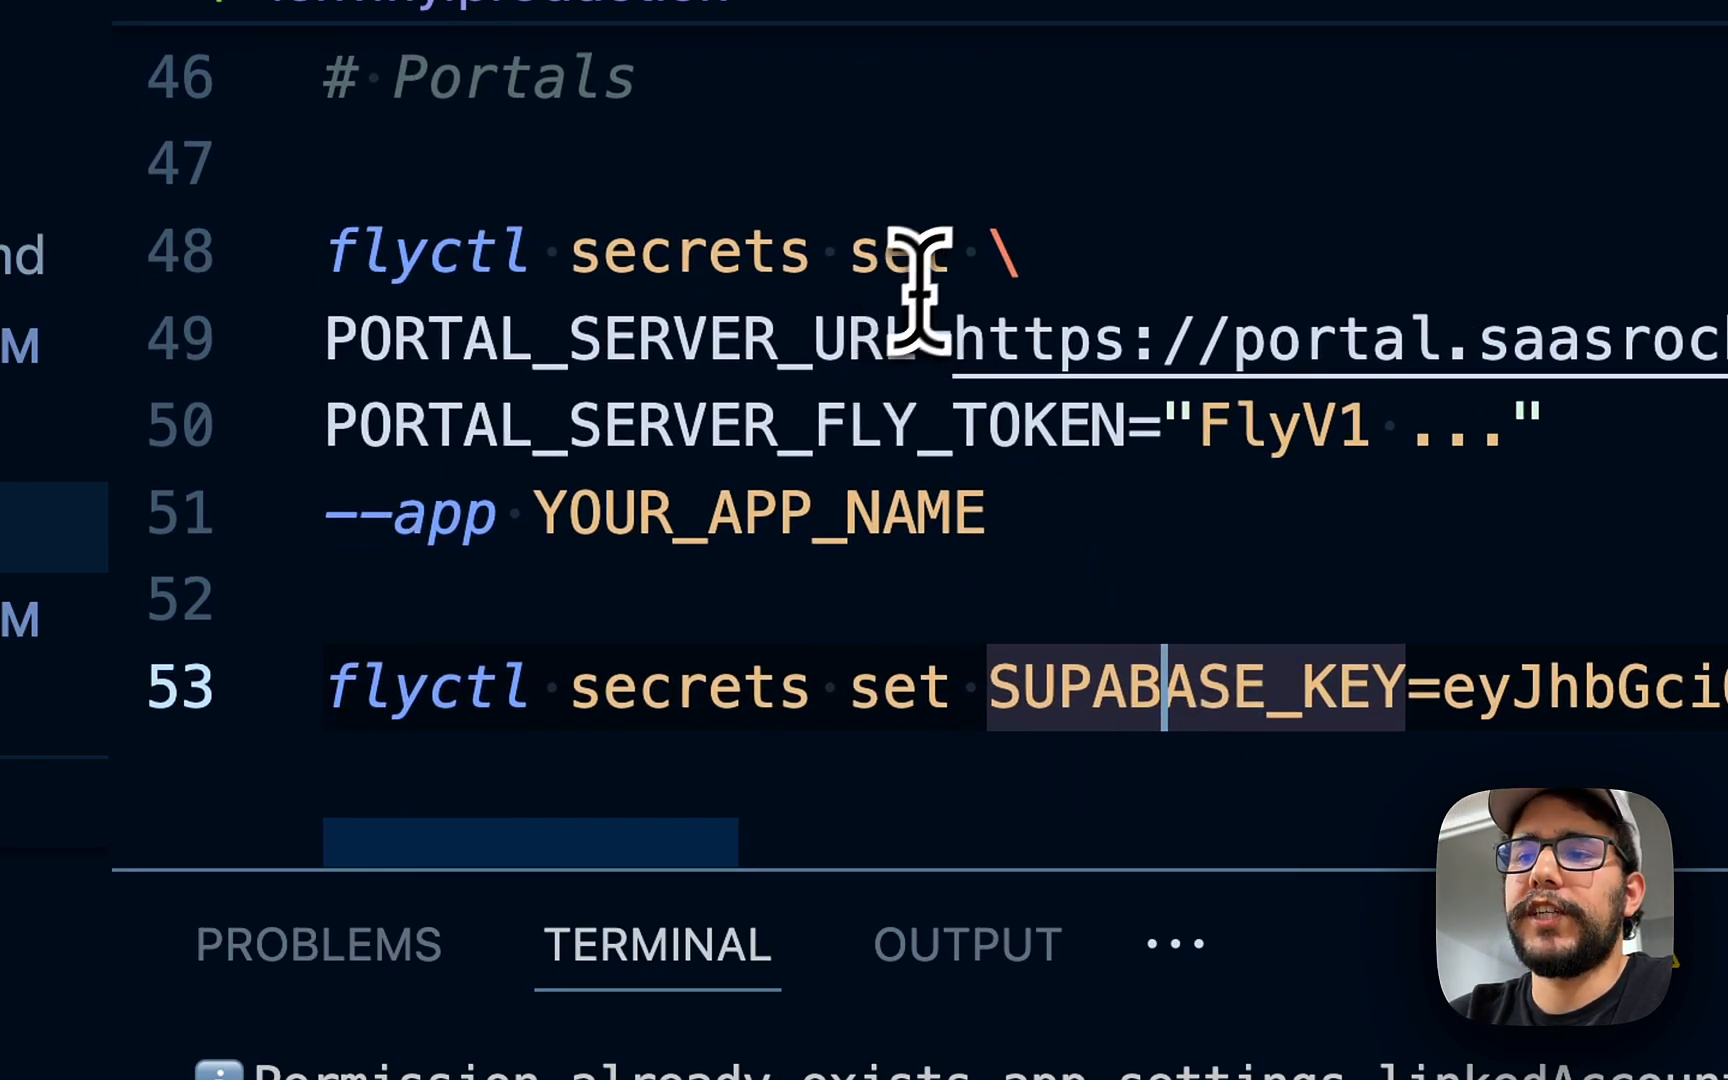
left_click(935, 270)
- Append '--app flysupa' to the SUPABASE_KEY command and save .env.fly.production
scroll(1060, 550, "down", 1)
left_click(1105, 615)
scroll(1105, 615, "right", 10)
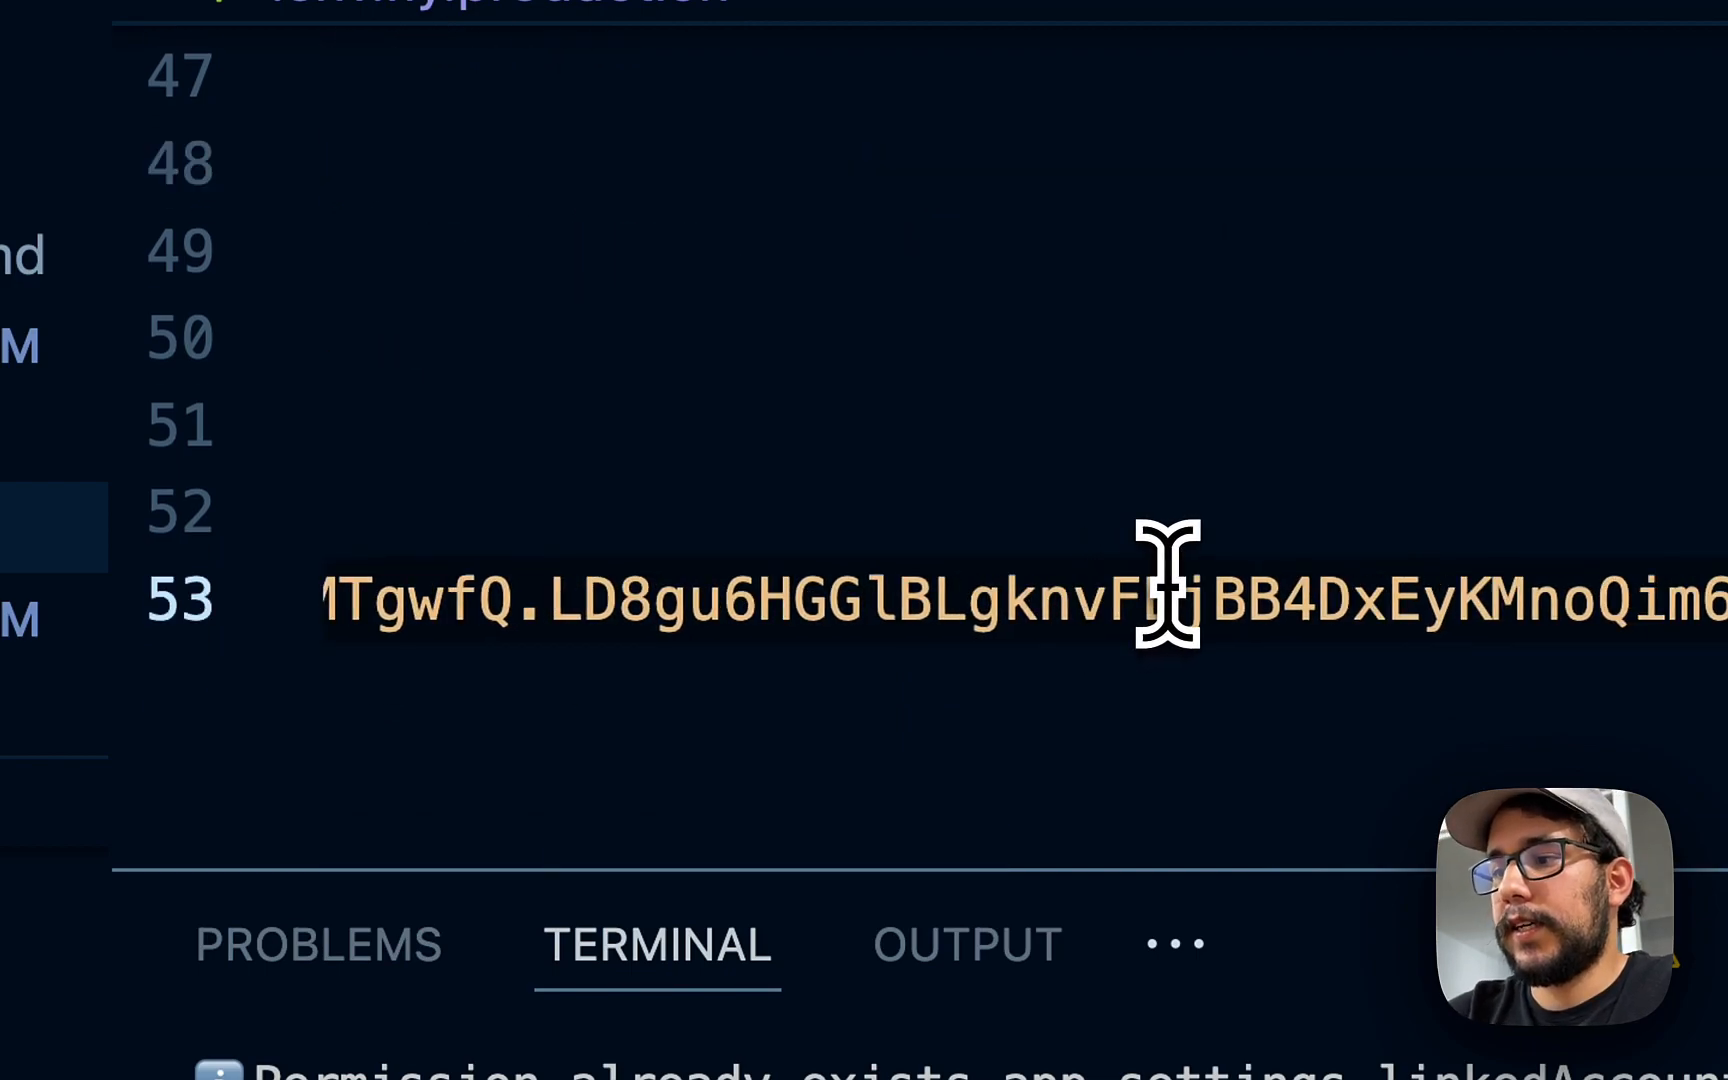
type("--APP")
key("BackSpace")
key("BackSpace")
key("BackSpace")
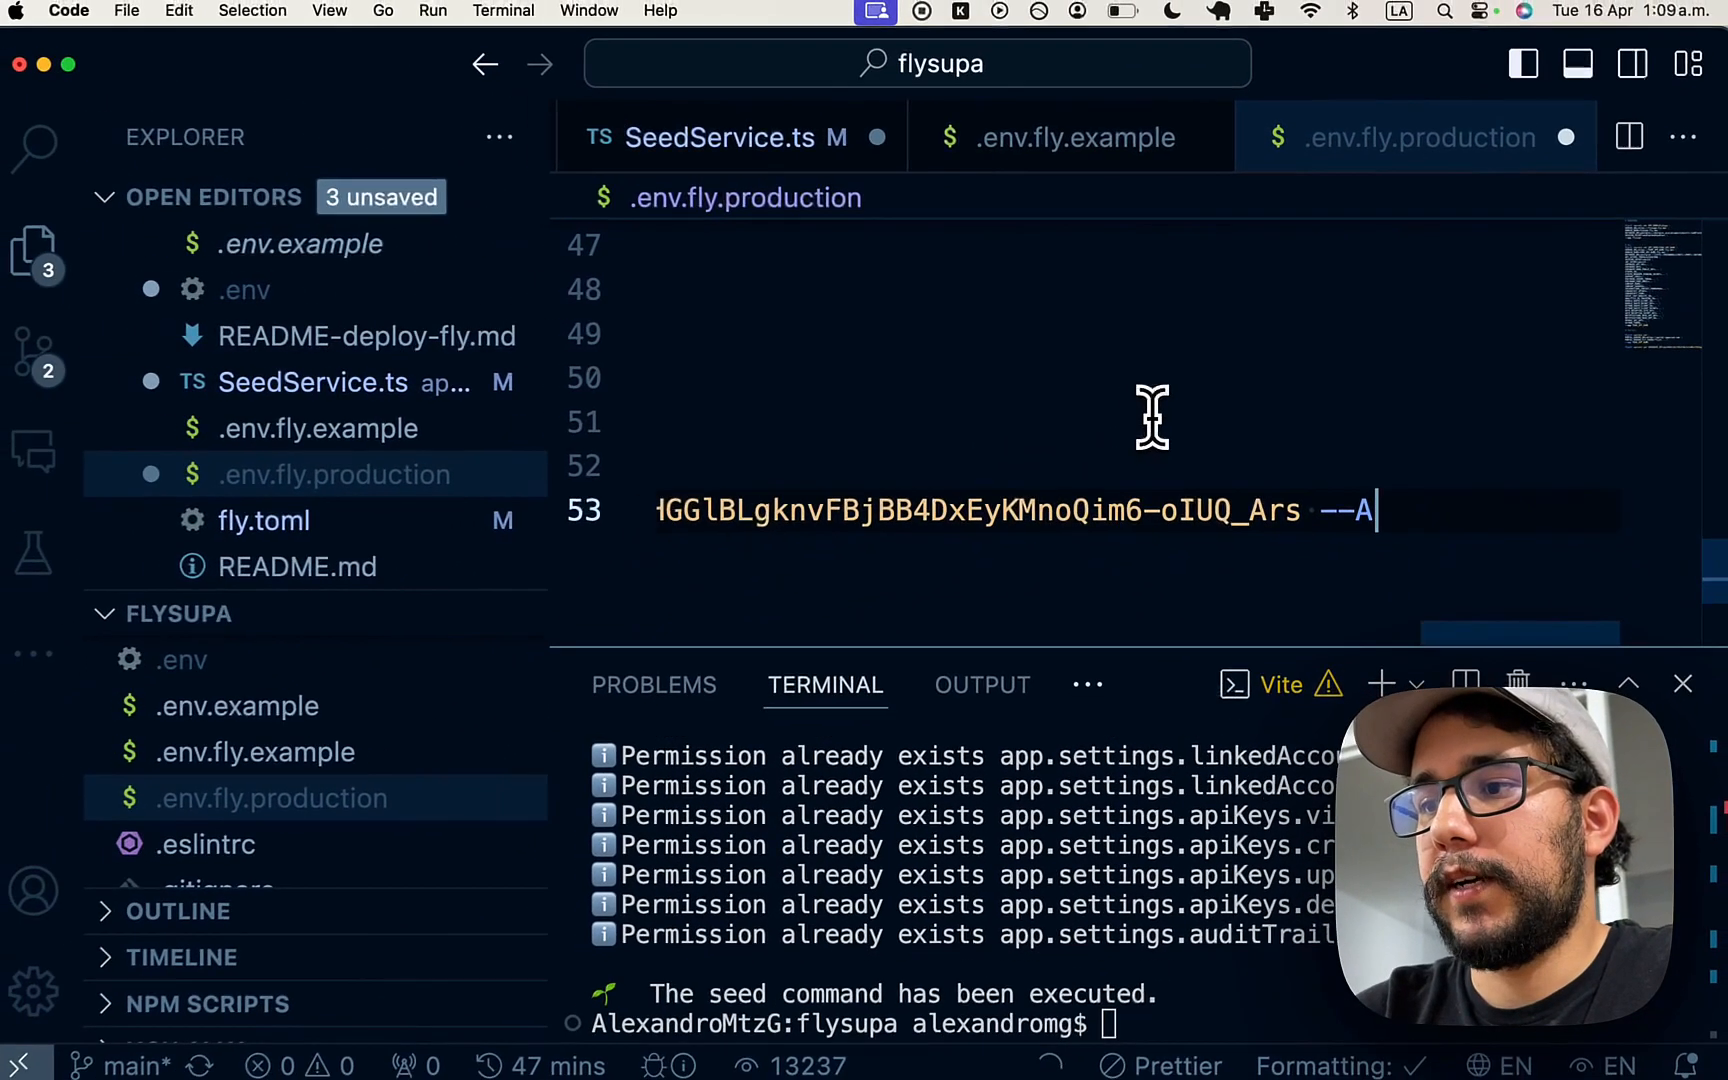
type("a")
key("Tab")
key("super+Left")
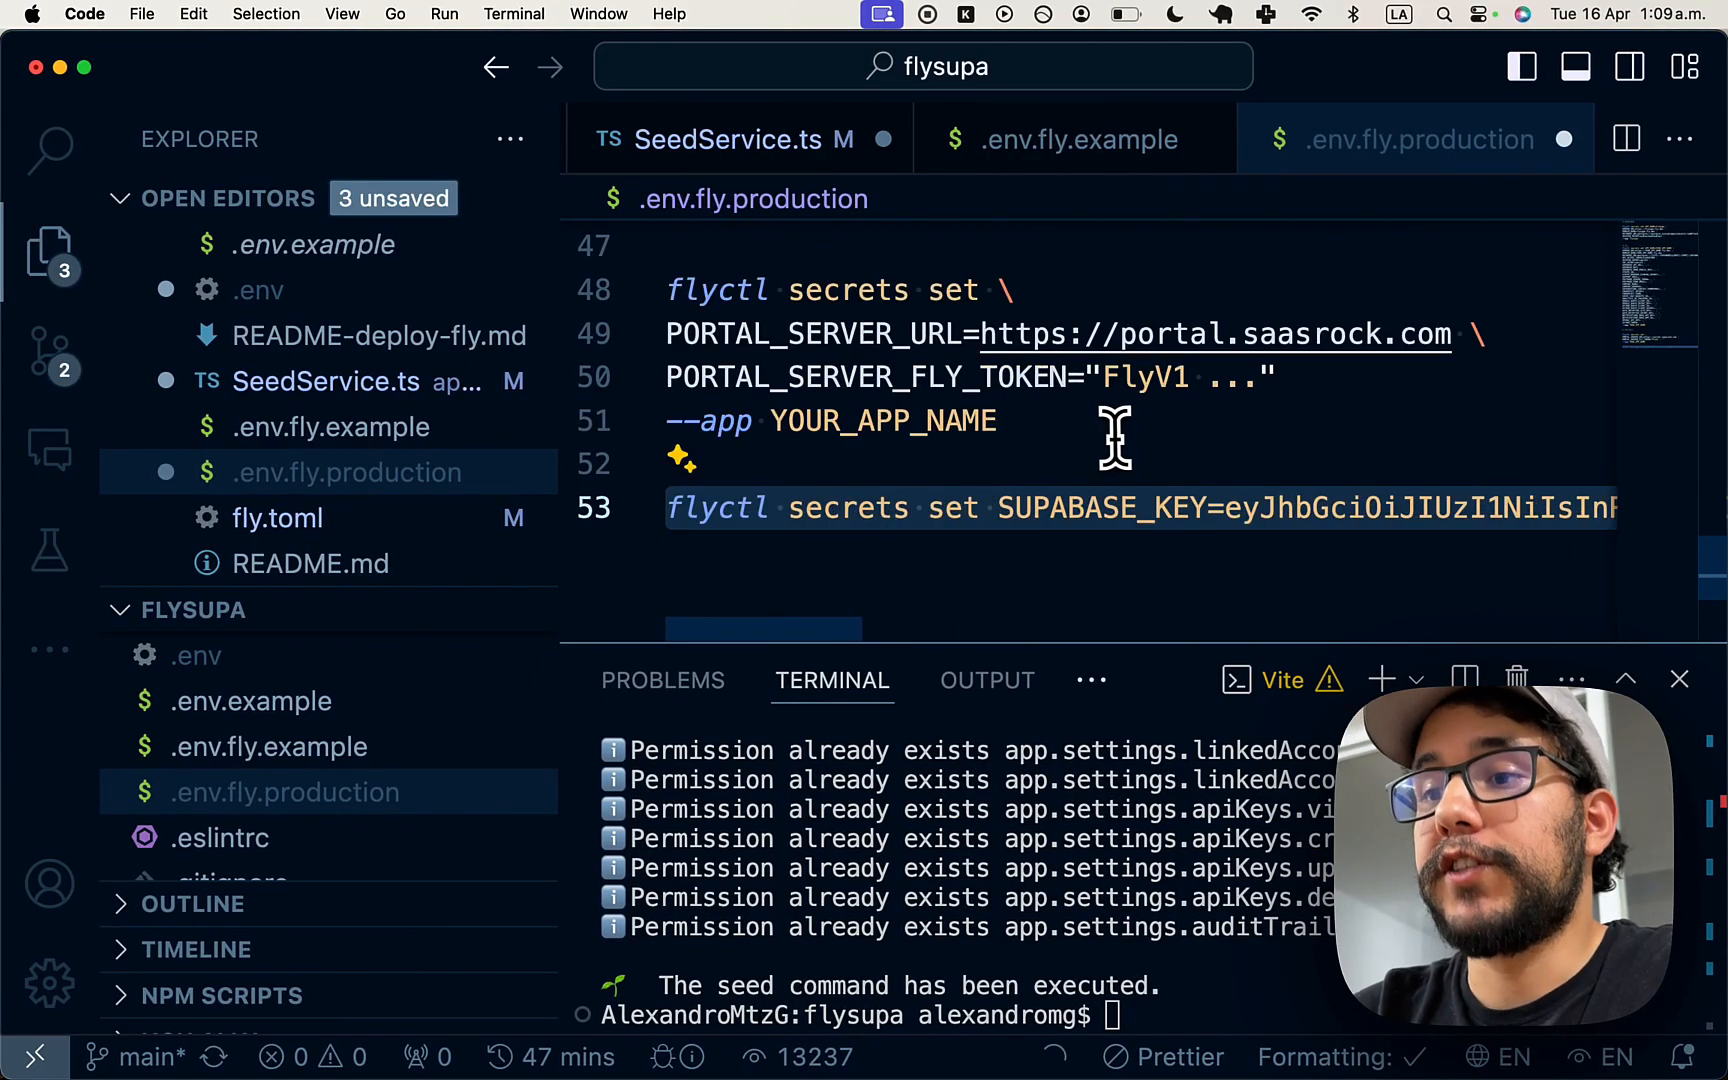
key("super+s")
- Copy the finished flyctl secrets set SUPABASE_KEY command and run it in the terminal
left_click(984, 505)
left_click(1020, 880)
key("super+v")
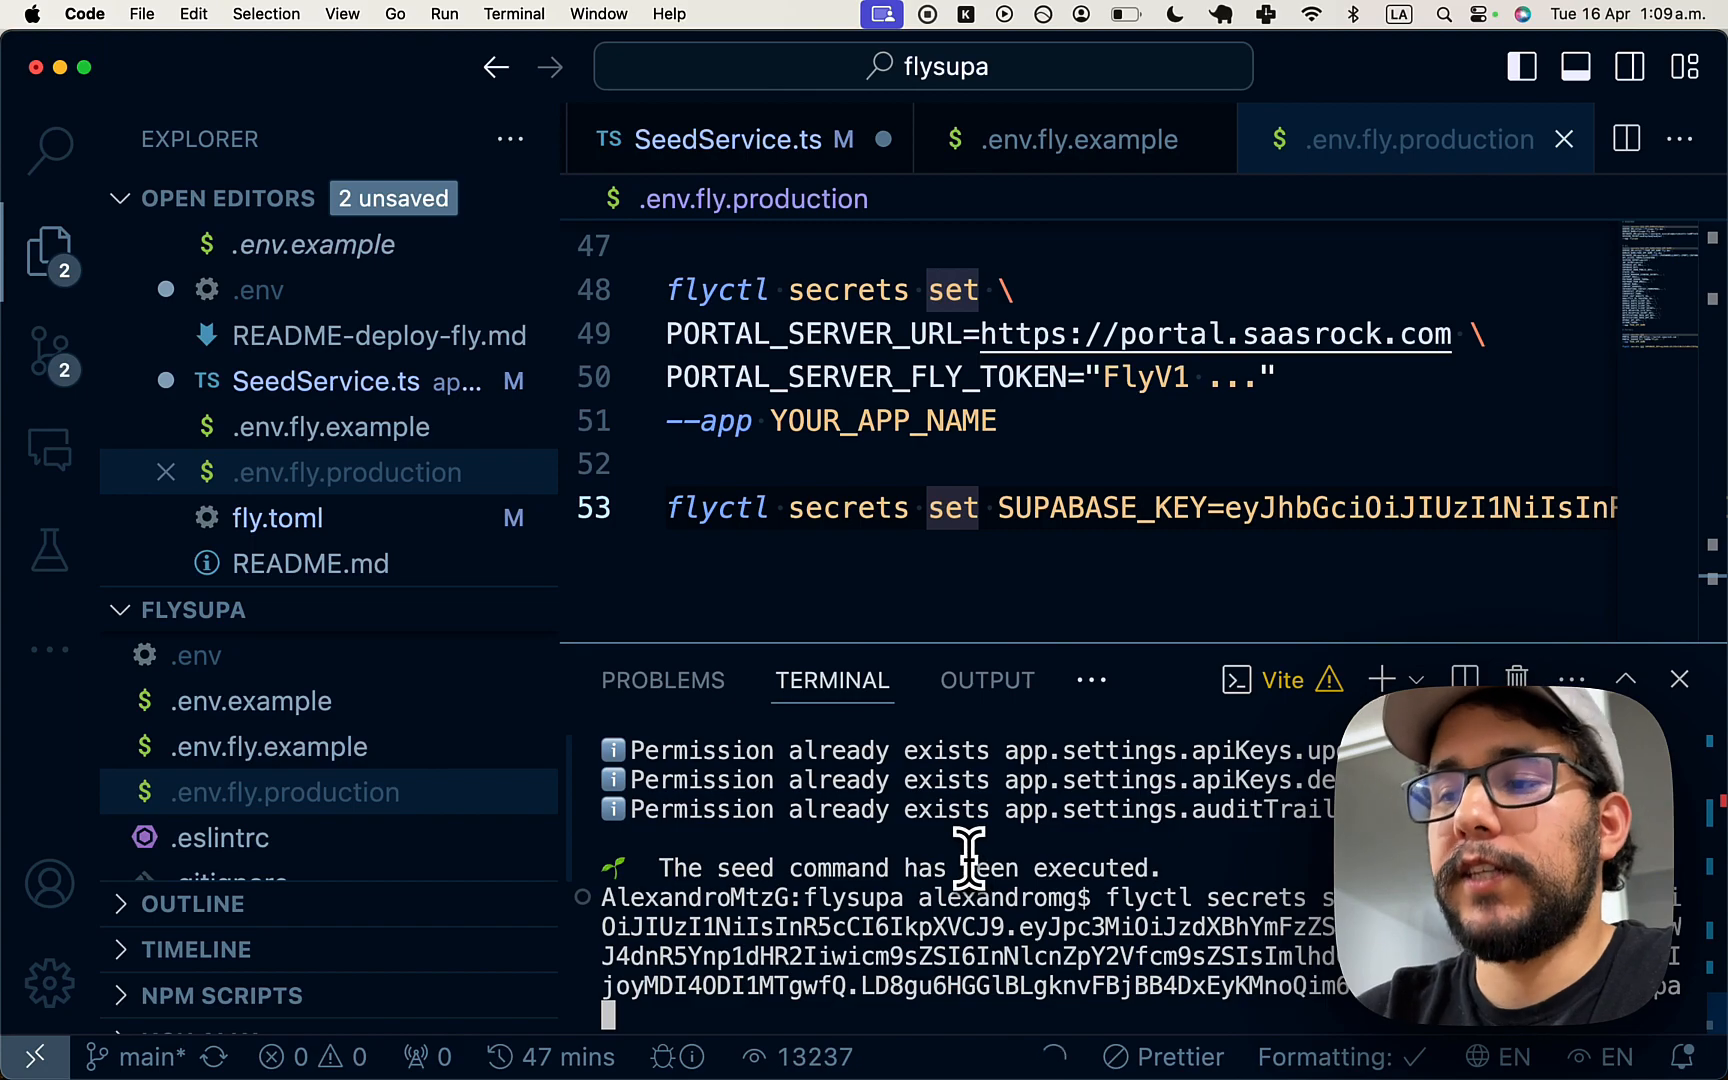
key("super+Tab")
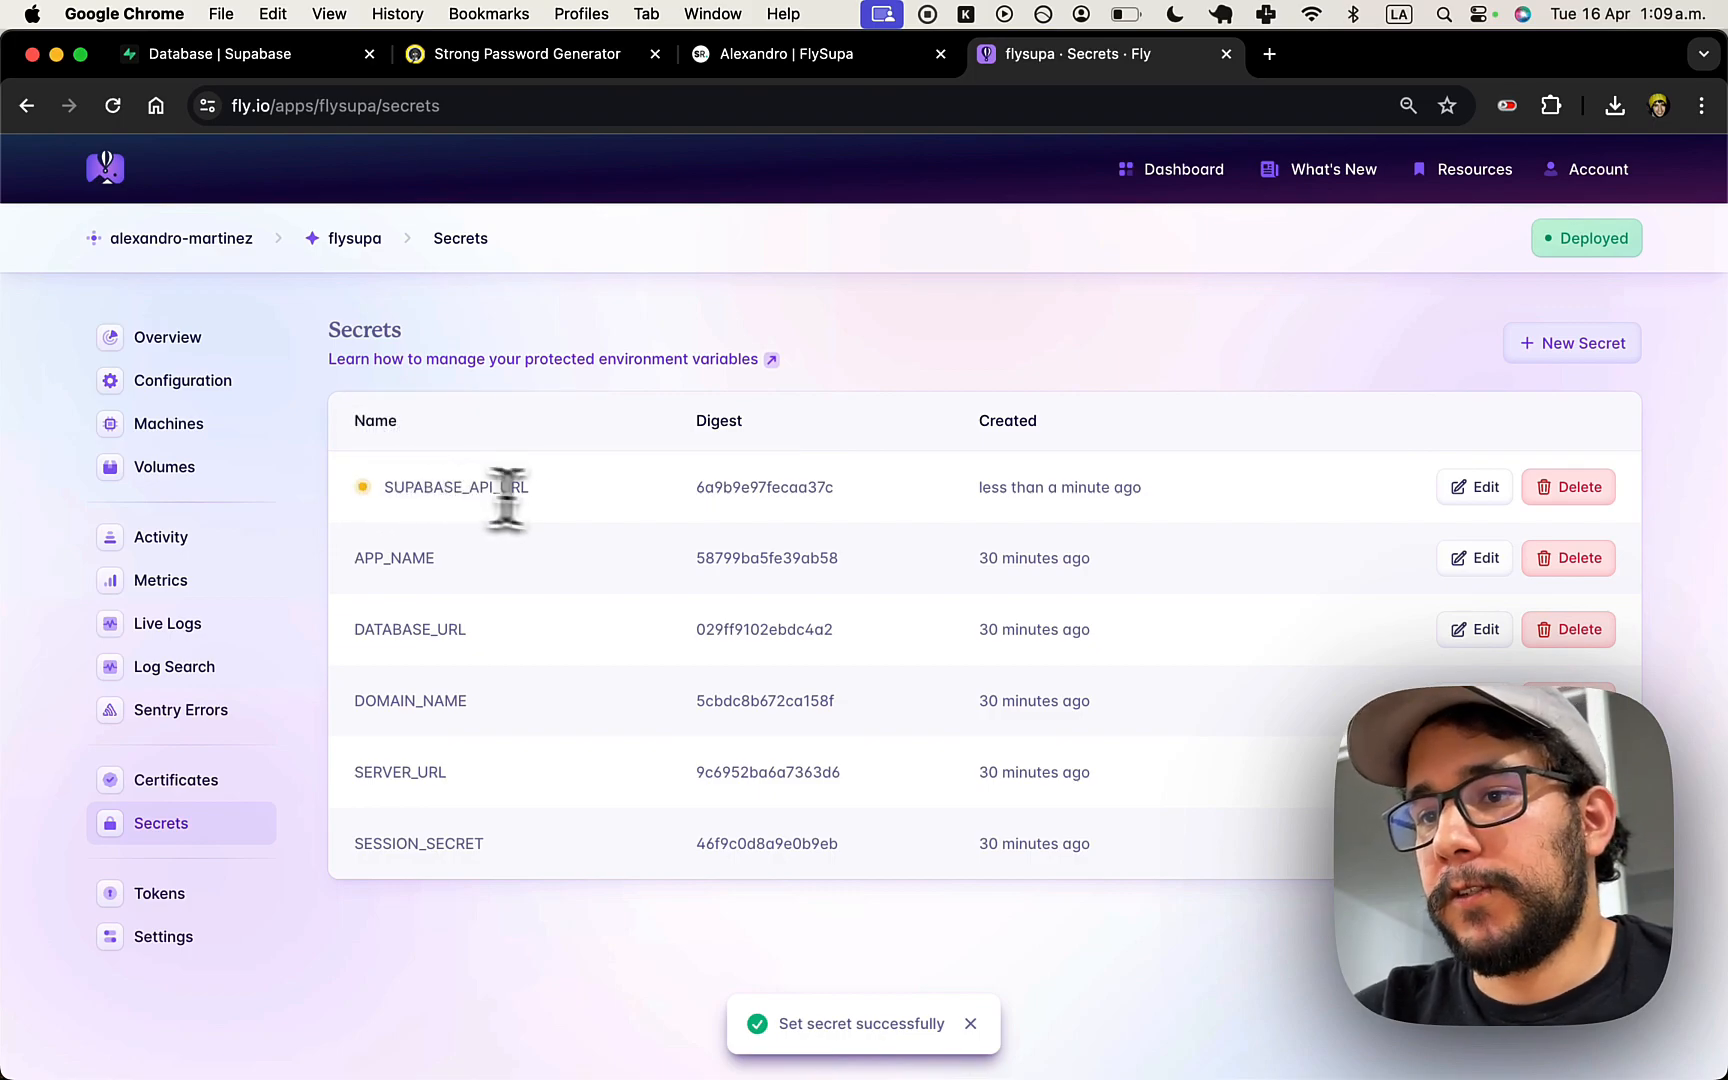
- In the FlySupa tab, return to Employees and start a new employee with +
left_click(796, 54)
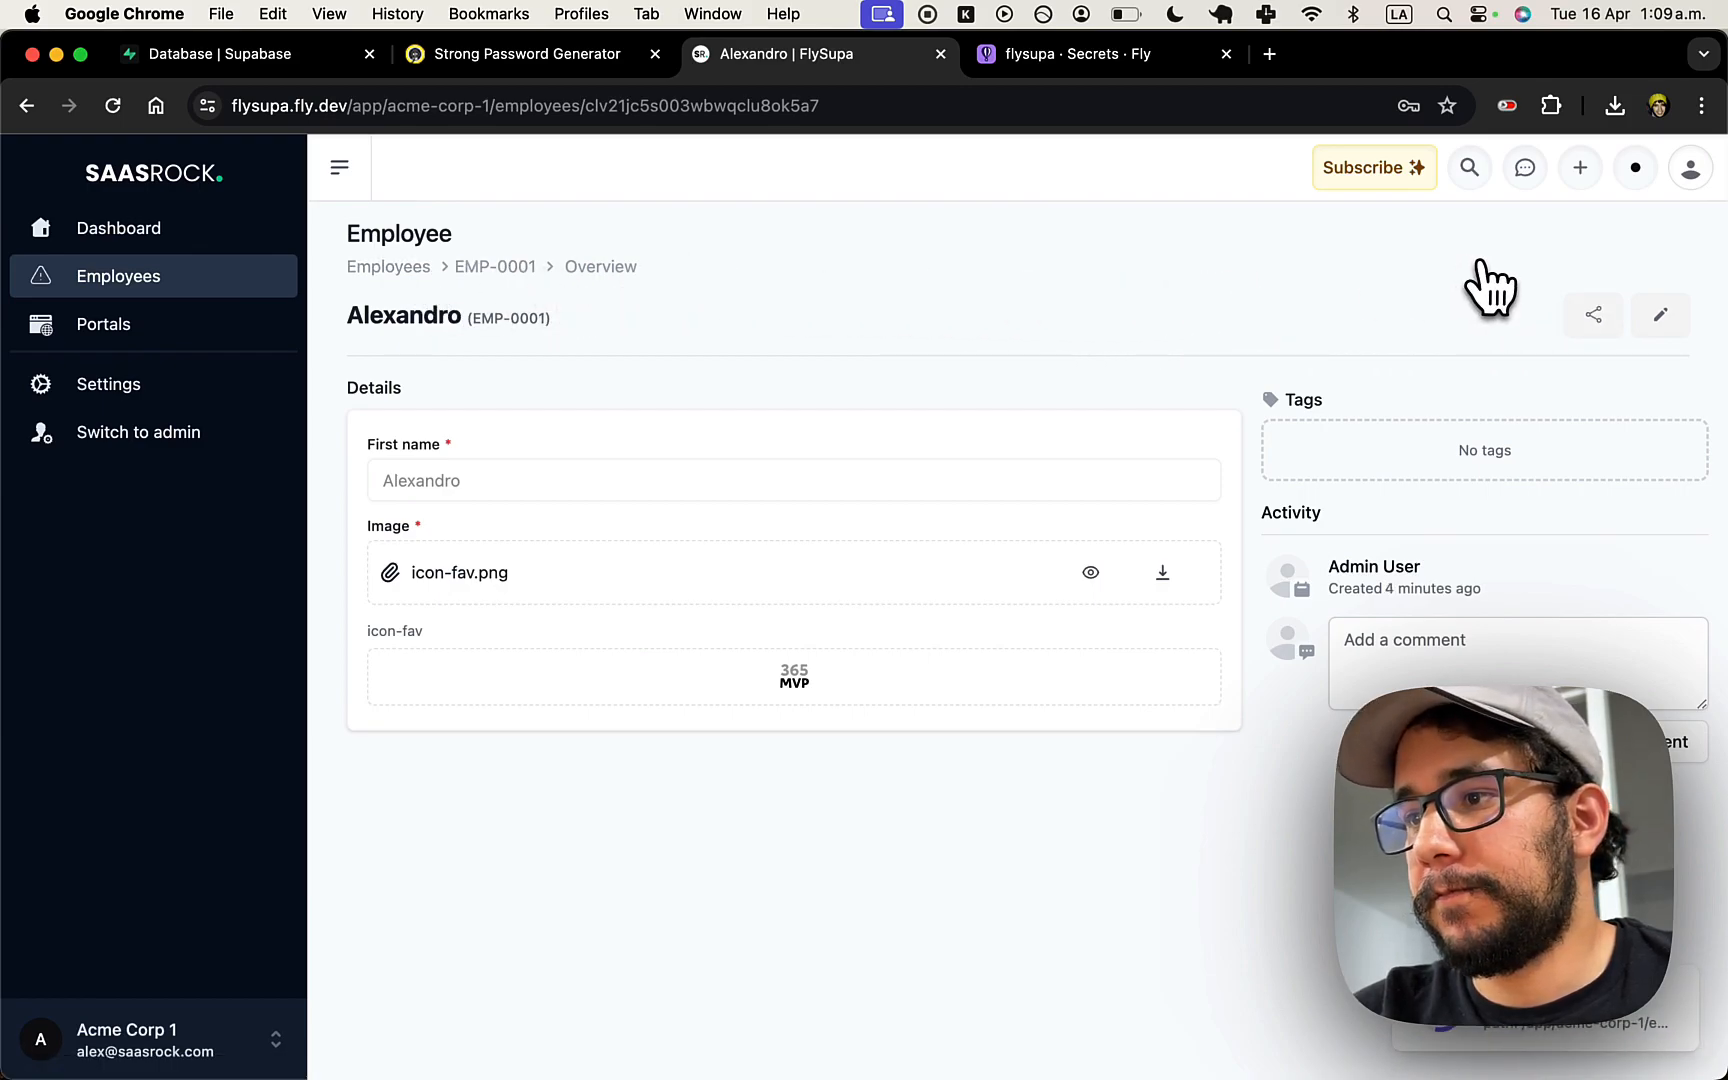
key("super+bracketleft")
left_click(1662, 247)
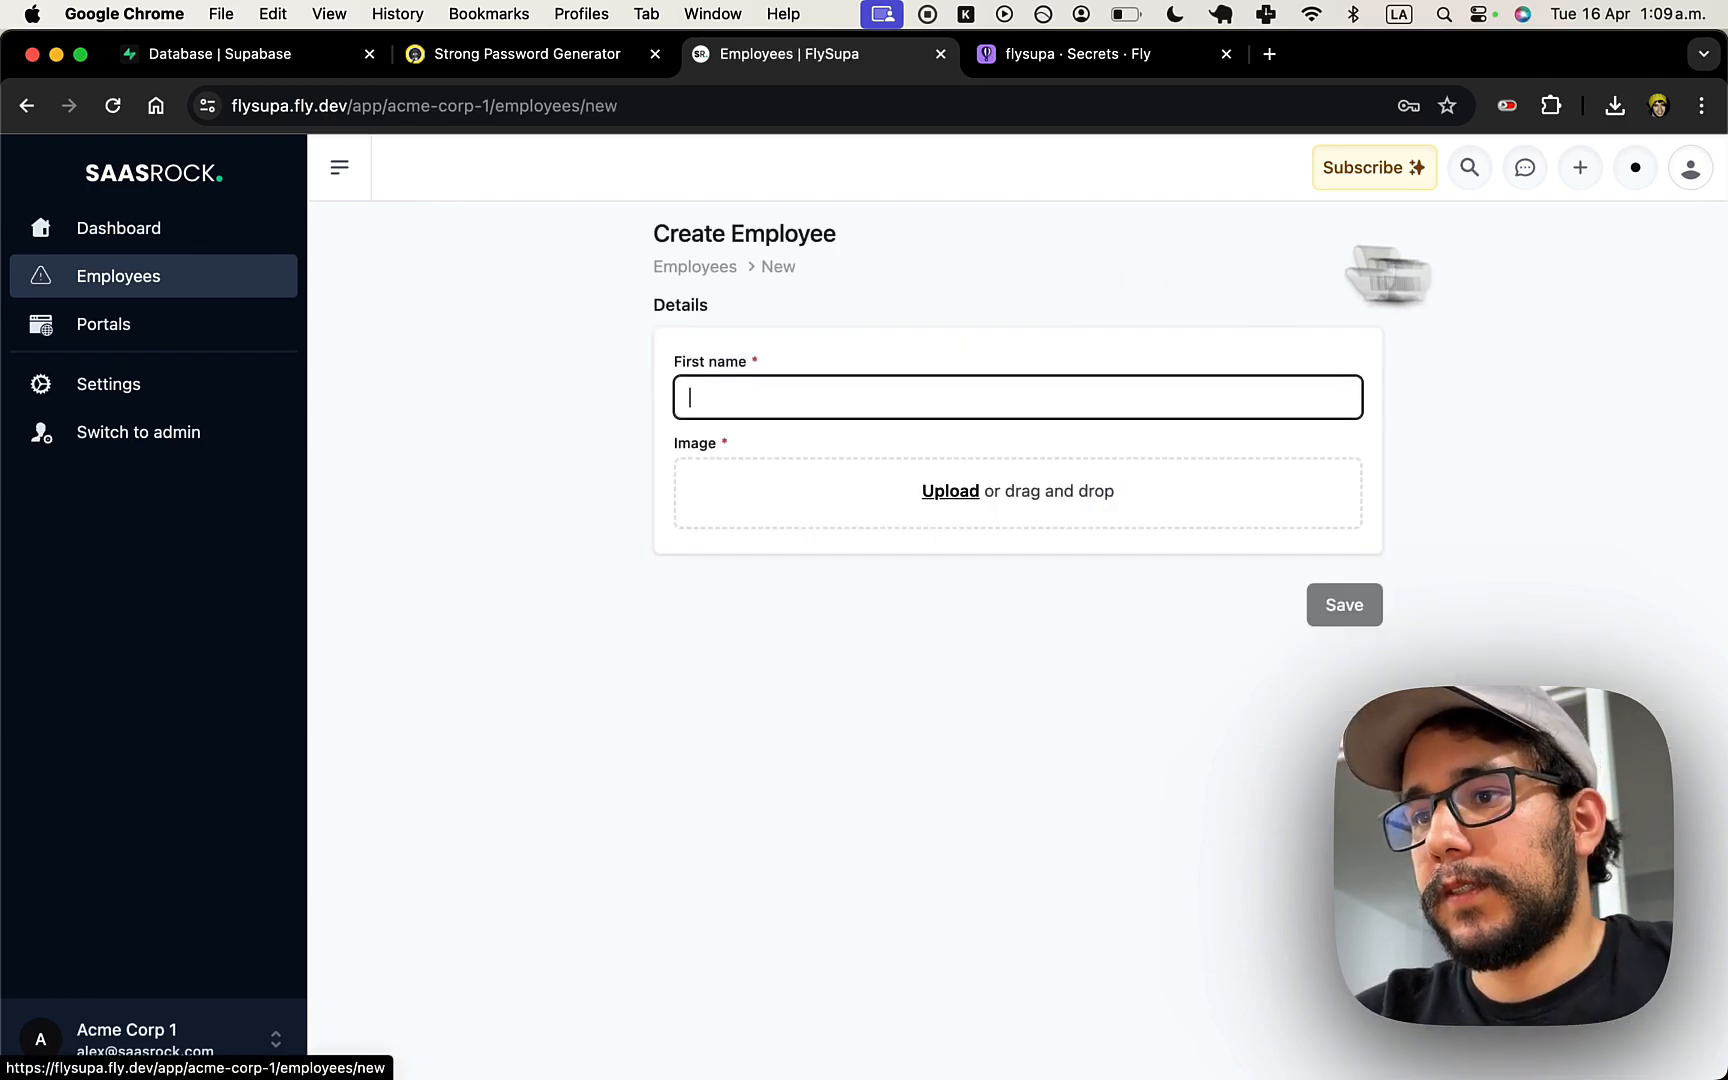
key("super+Tab")
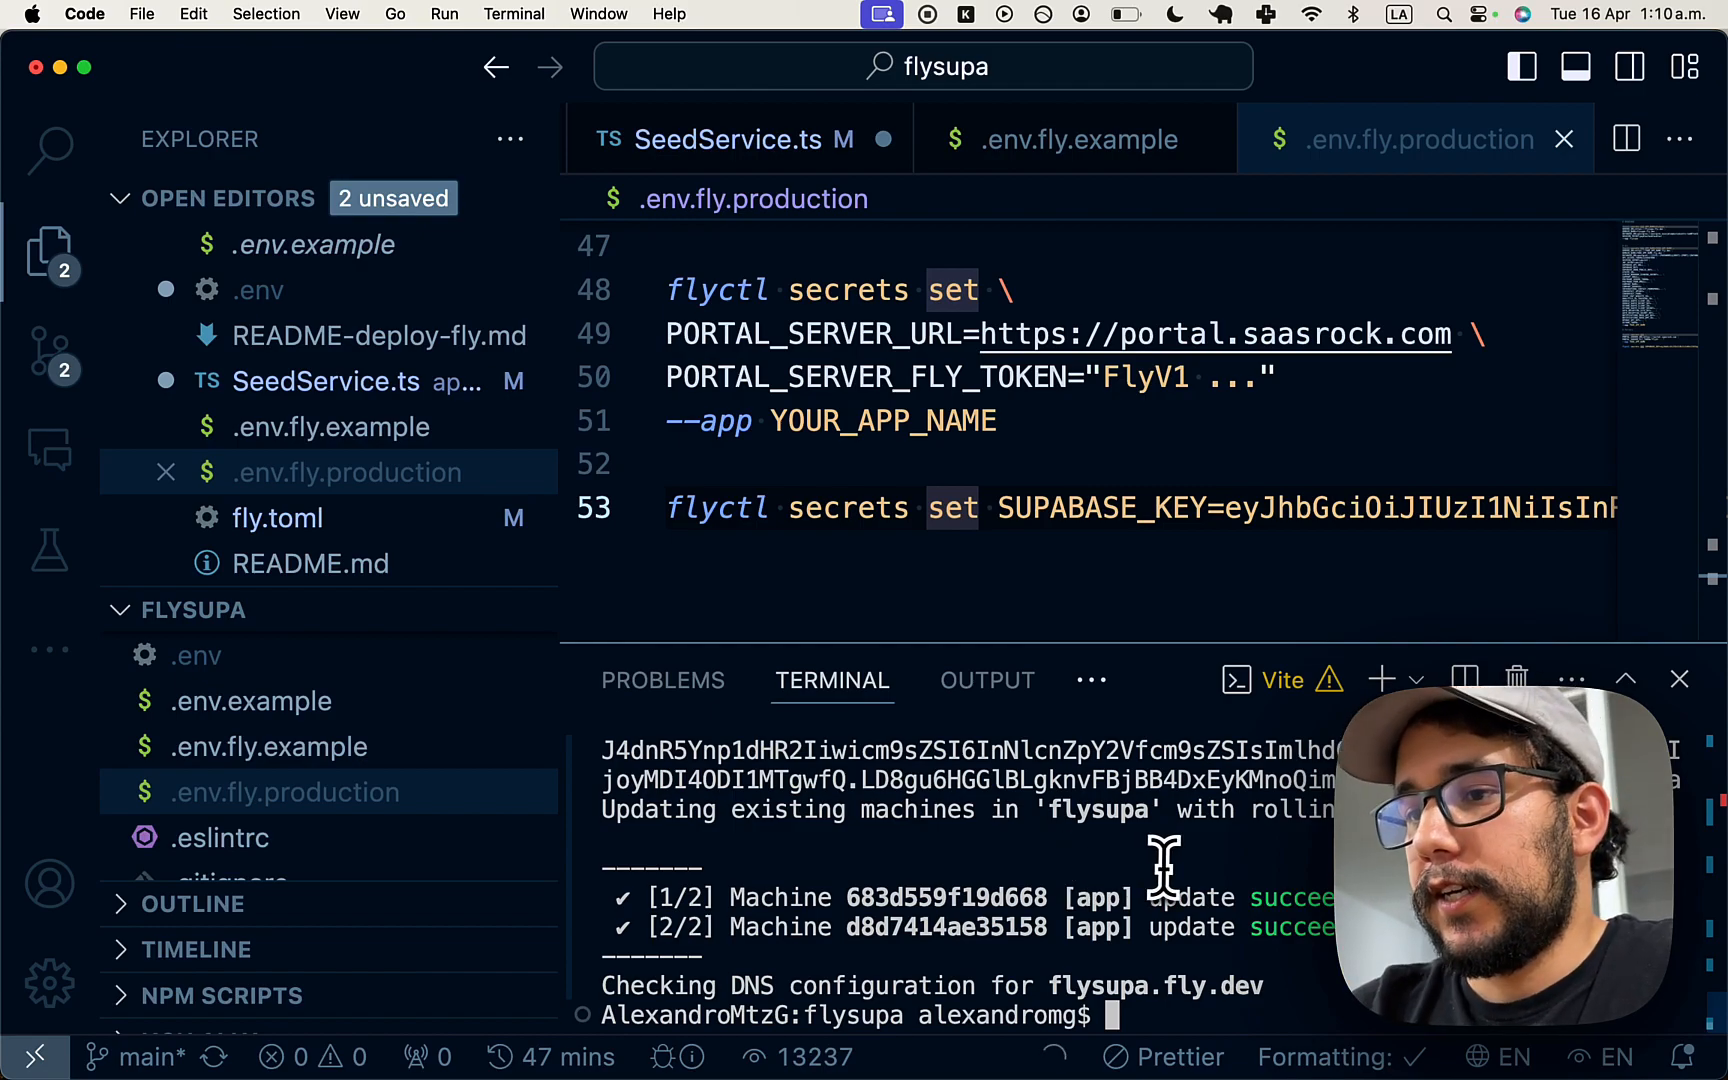
- Wait for the SUPABASE_KEY rollout to finish on both flysupa machines, then return to the browser
key("super+Tab")
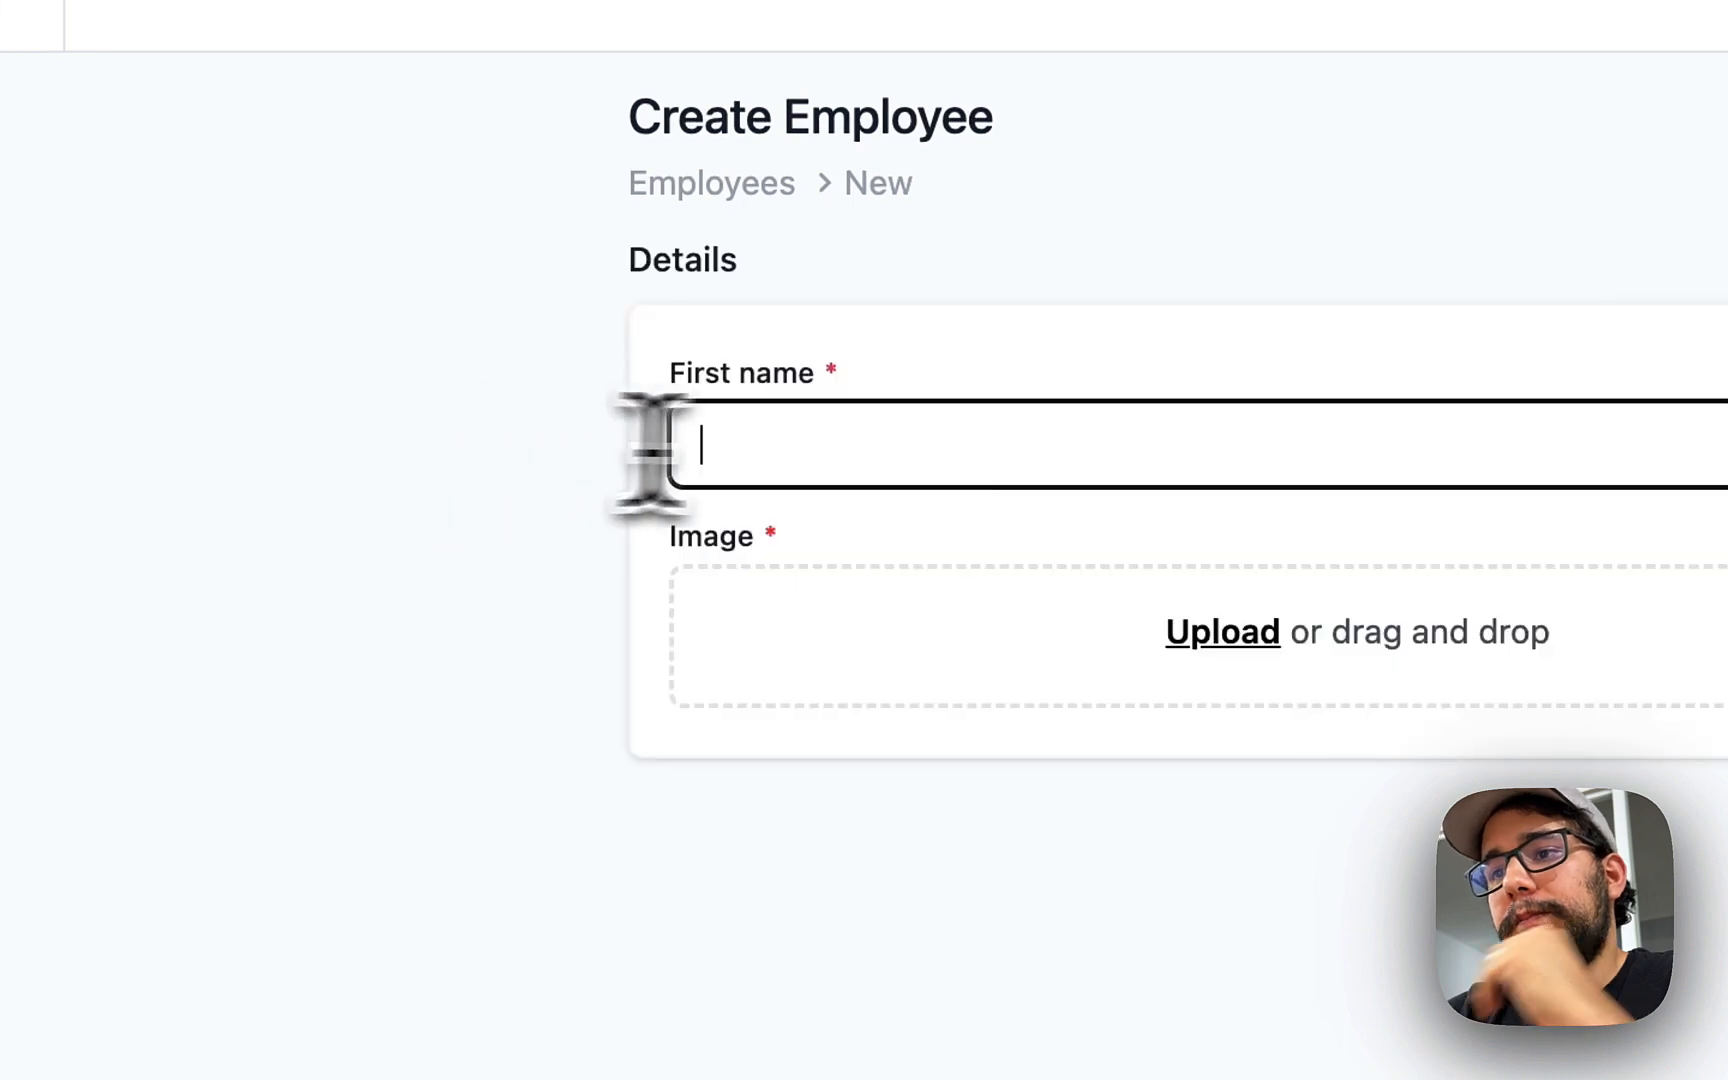
- Enter the employee's first name, attach icon-fav.png, and save the new employee EMP-0002
left_click(813, 450)
type("Alexandro 2")
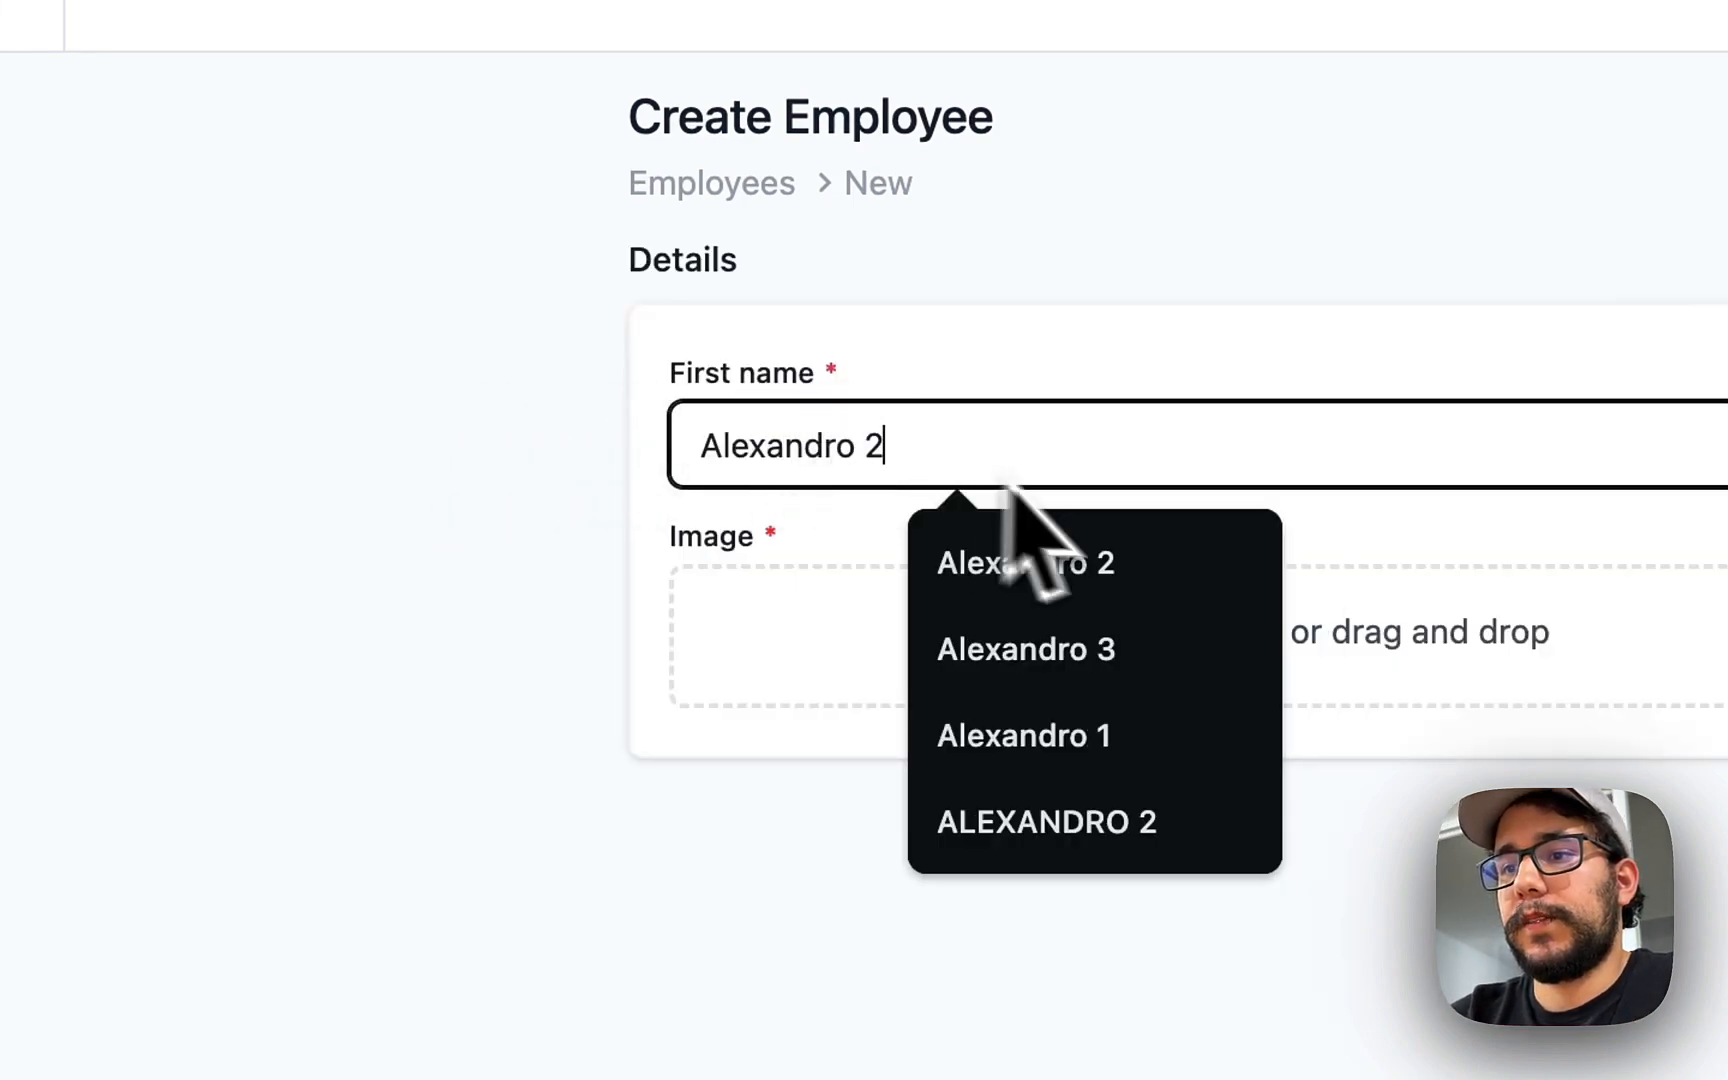
left_click(621, 604)
left_click(1237, 640)
key("Down")
key("Down")
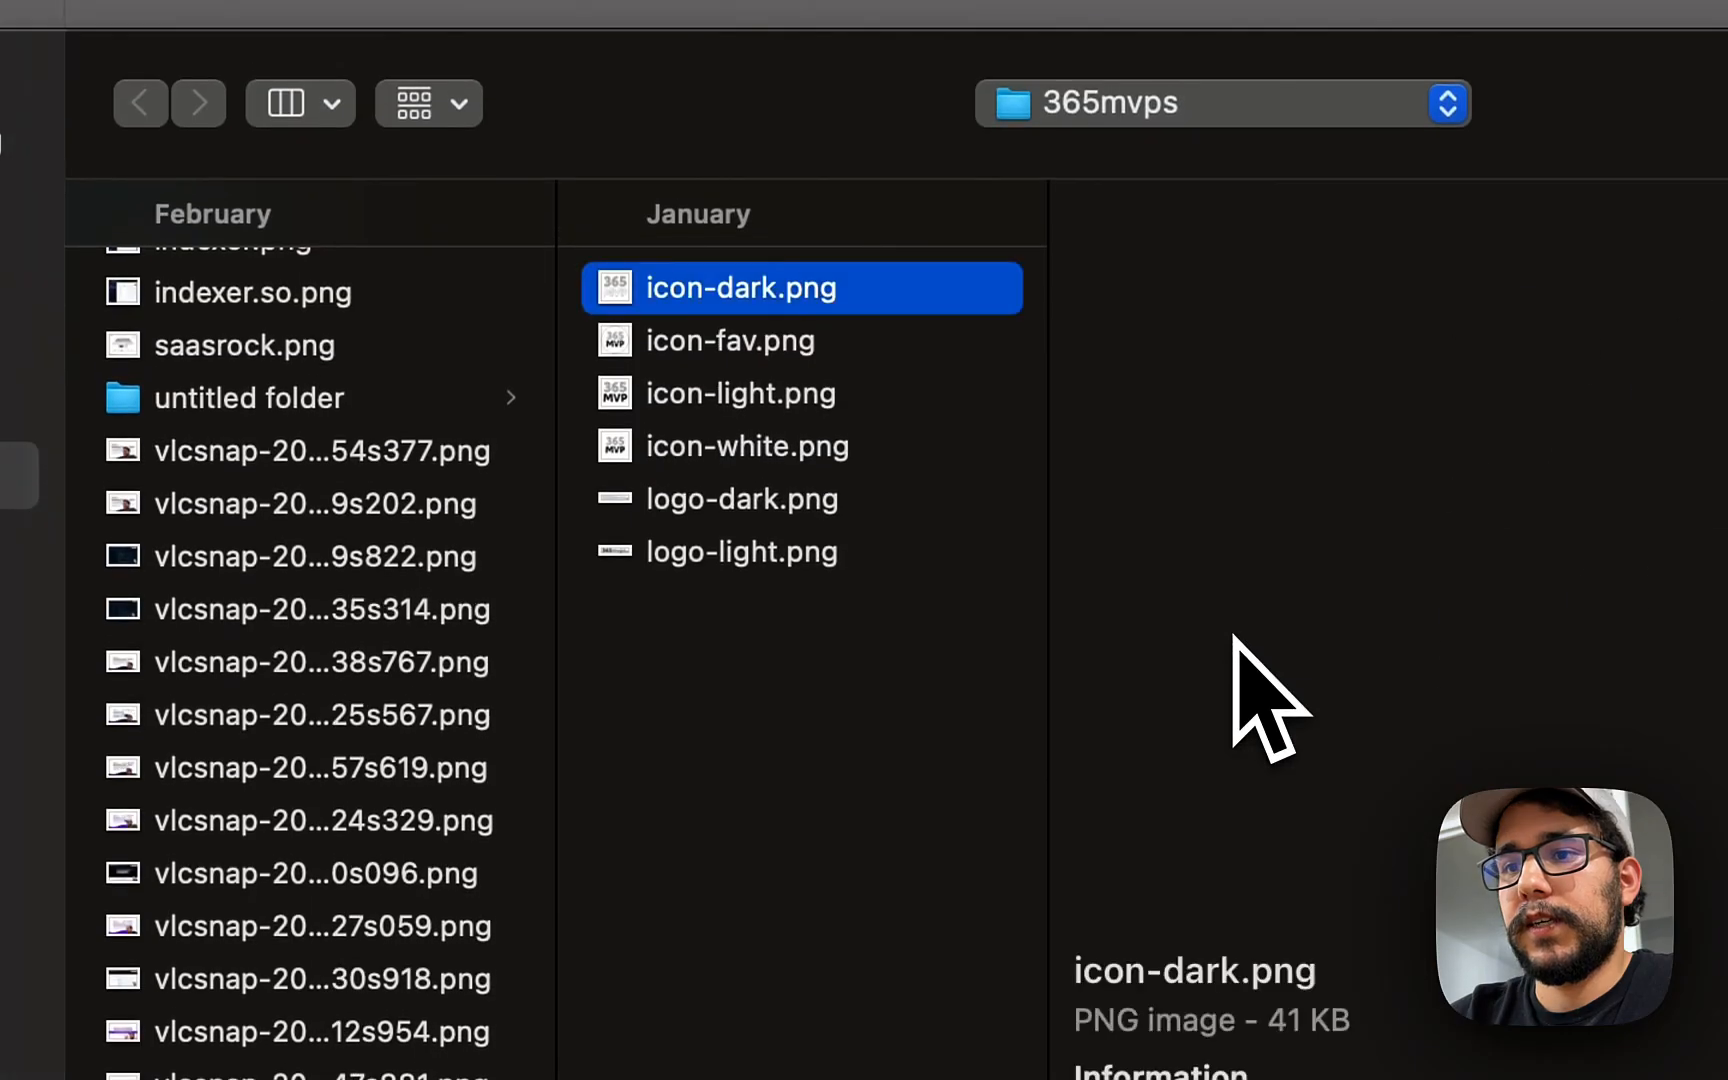
key("Return")
left_click(1150, 785)
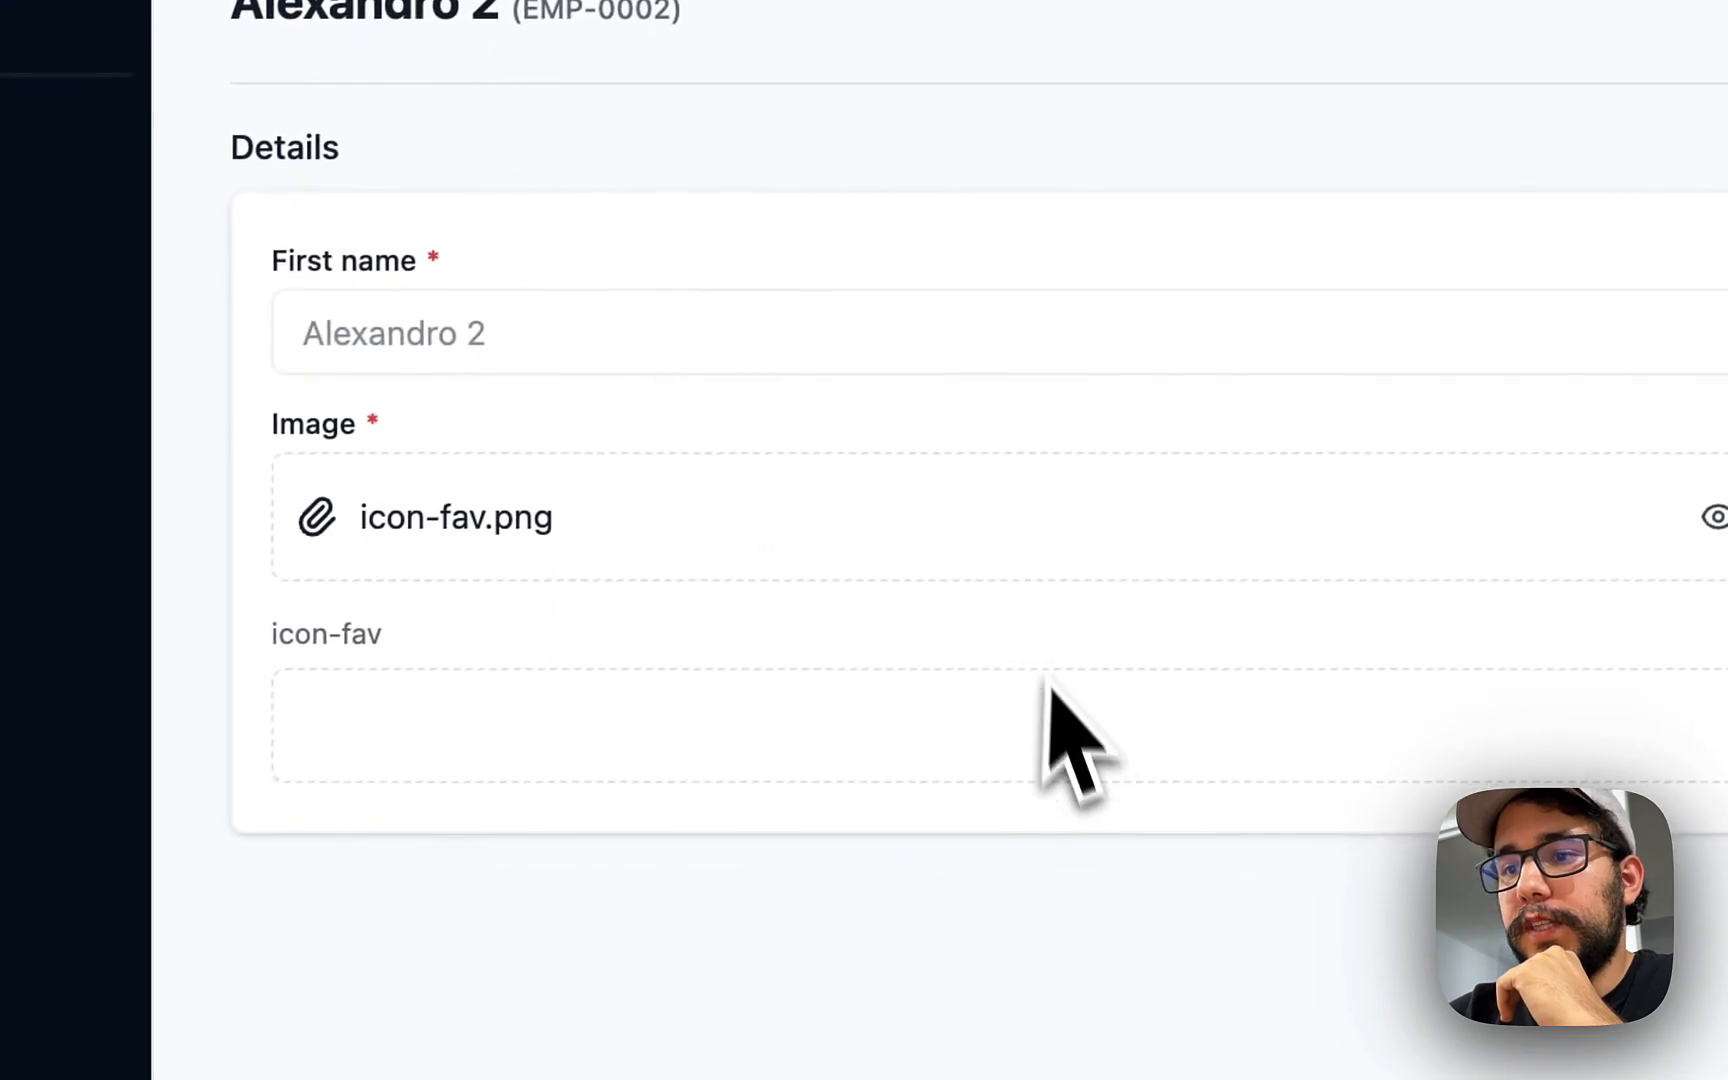
- Download the uploaded icon-fav.png image and open it in Preview to check it
right_click(1045, 782)
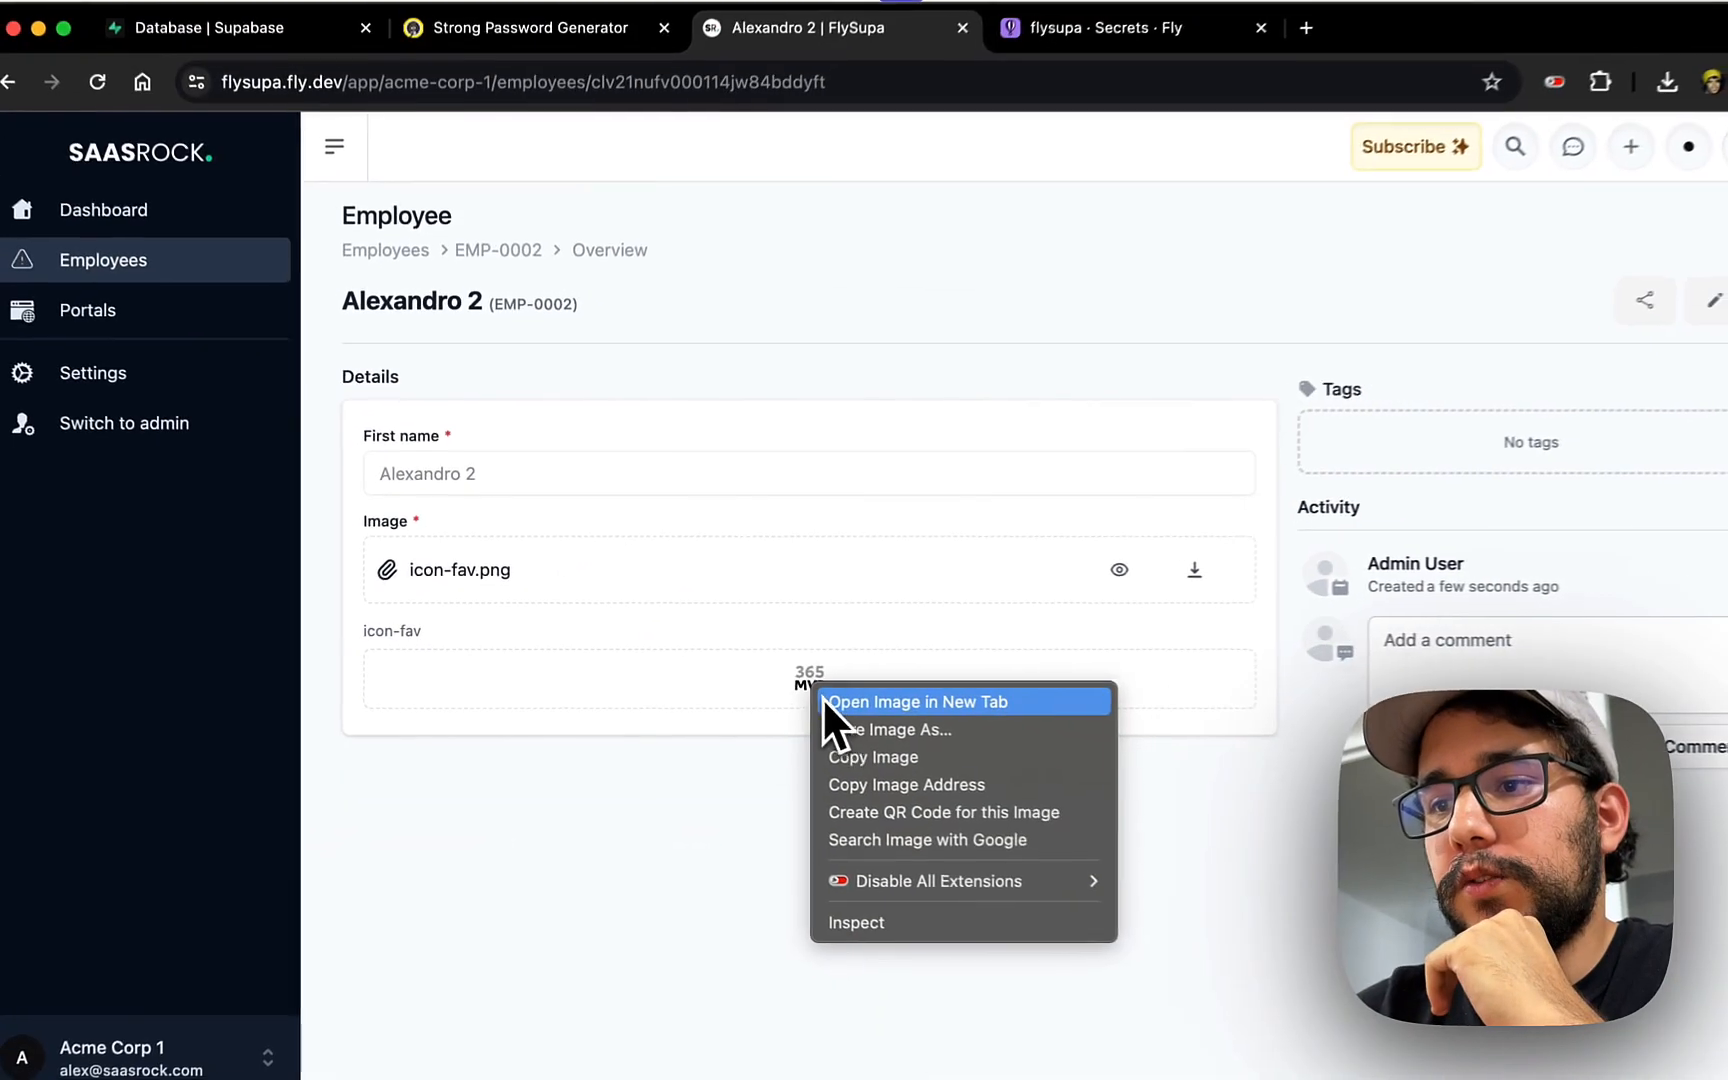
left_click(823, 700)
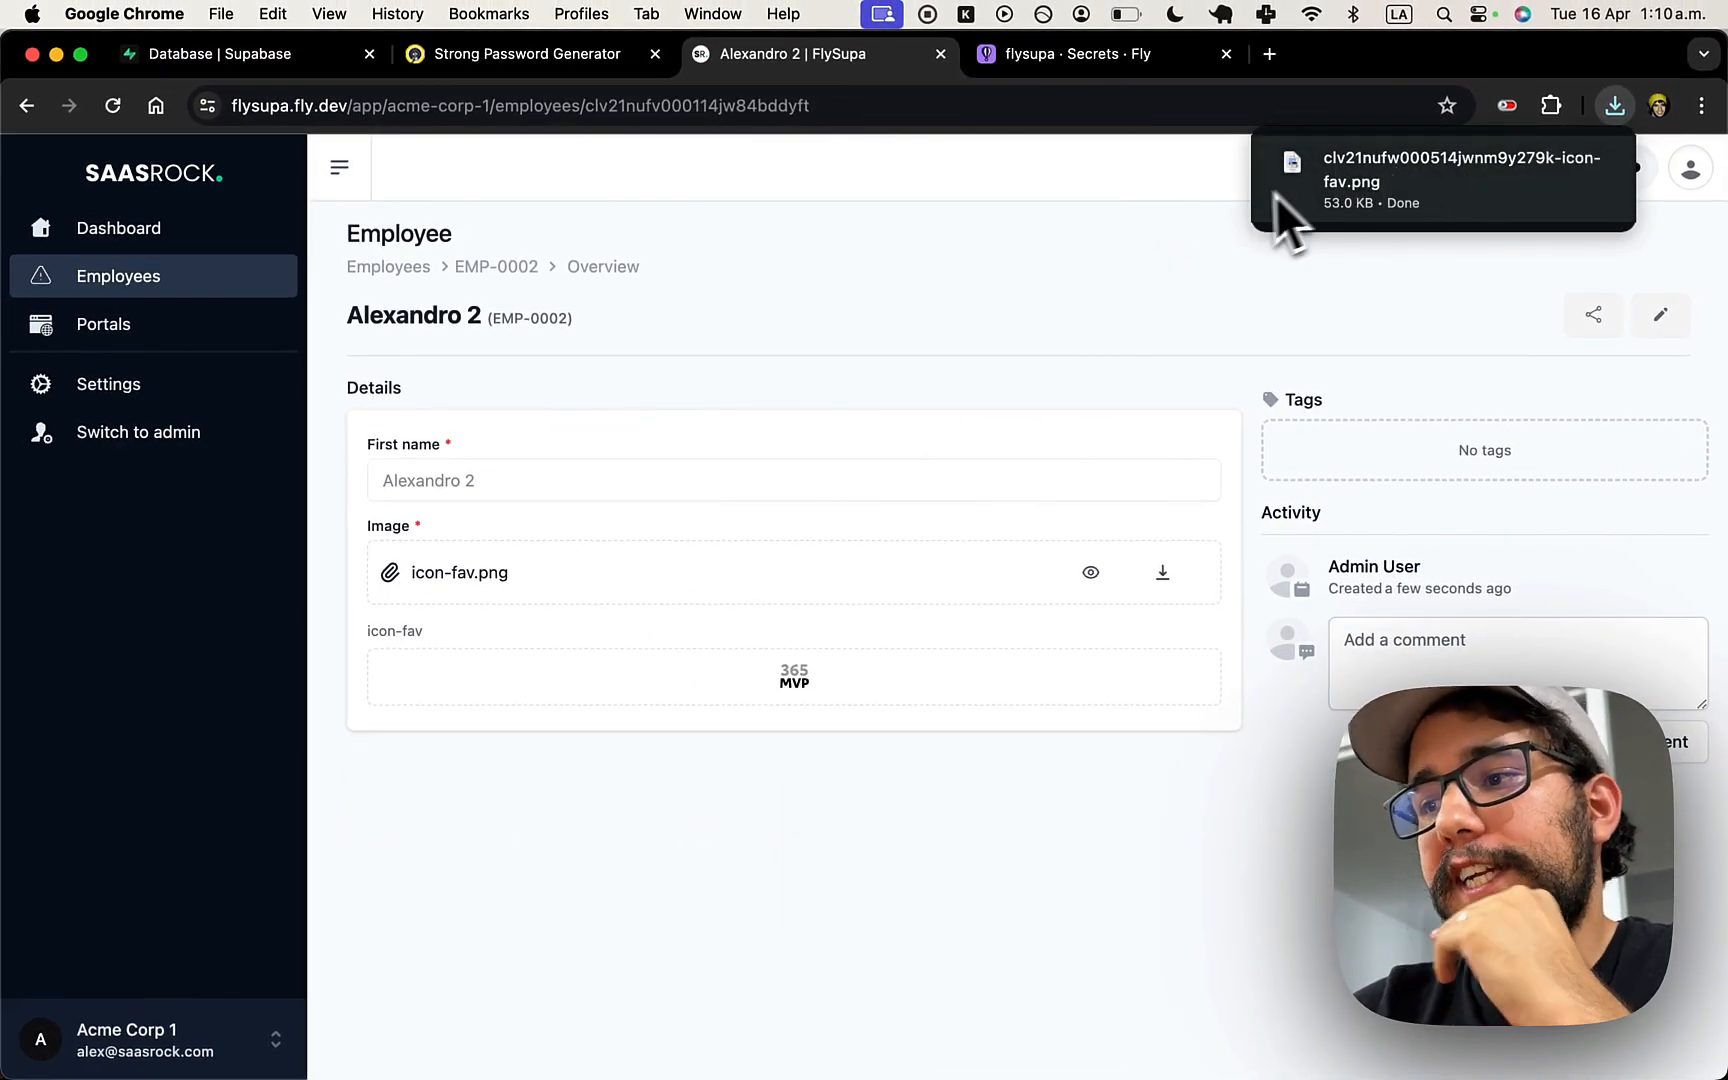
left_click(1283, 190)
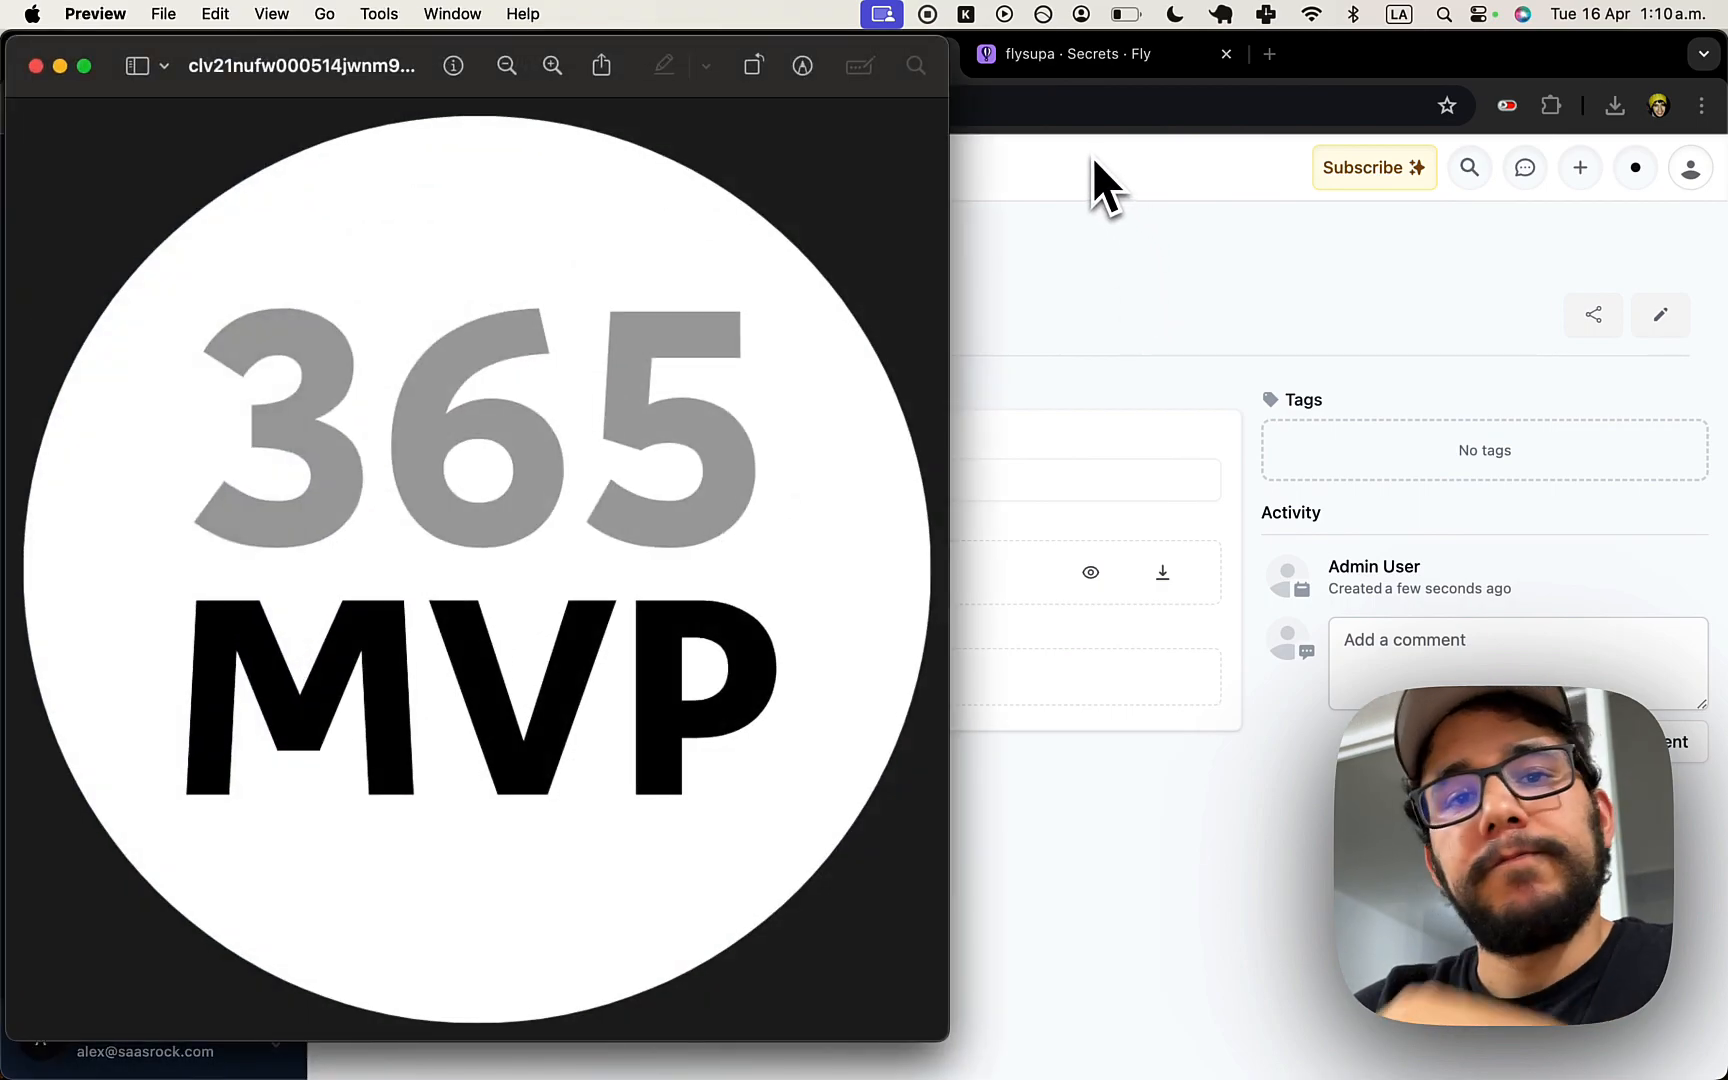